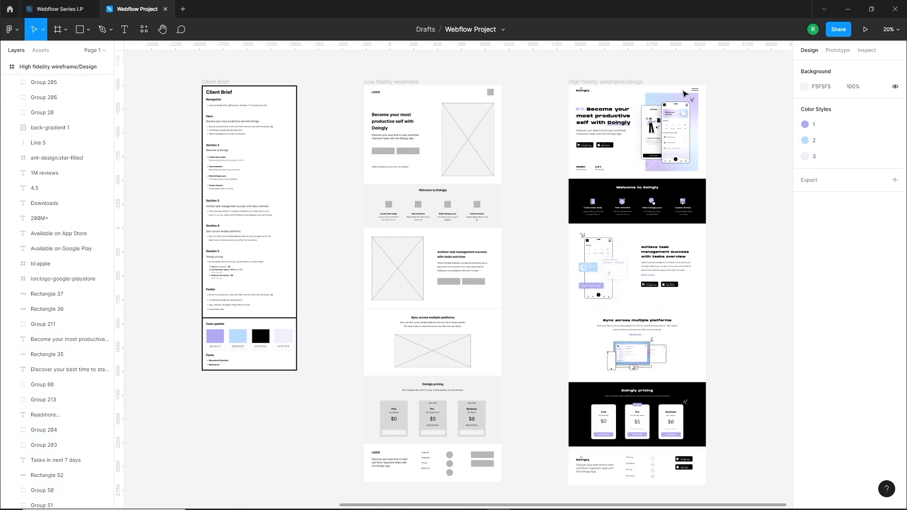
Step: Select the hamburger menu, logo, both store icons, rating star, headline checkbox graphic and sparkle lines in the high-fidelity hero section
scroll(685, 93, "up", 6)
left_click(698, 120)
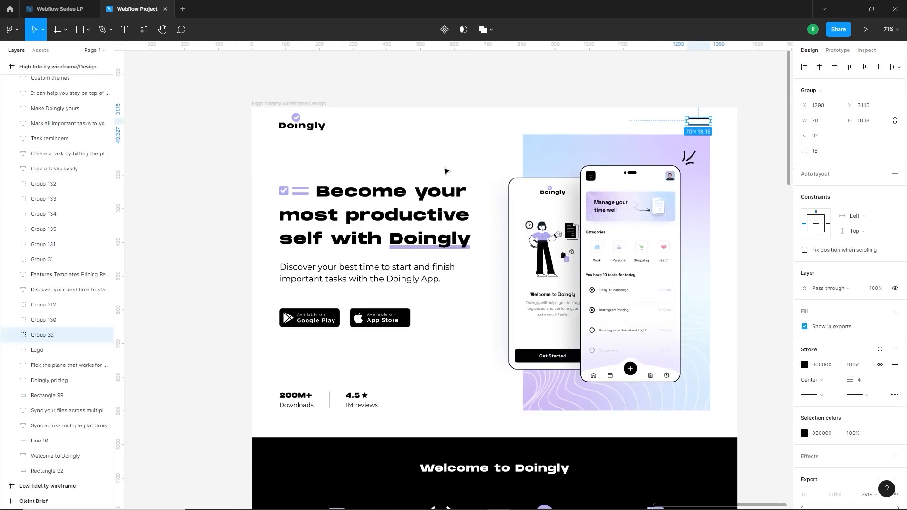
left_click(307, 126, "shift")
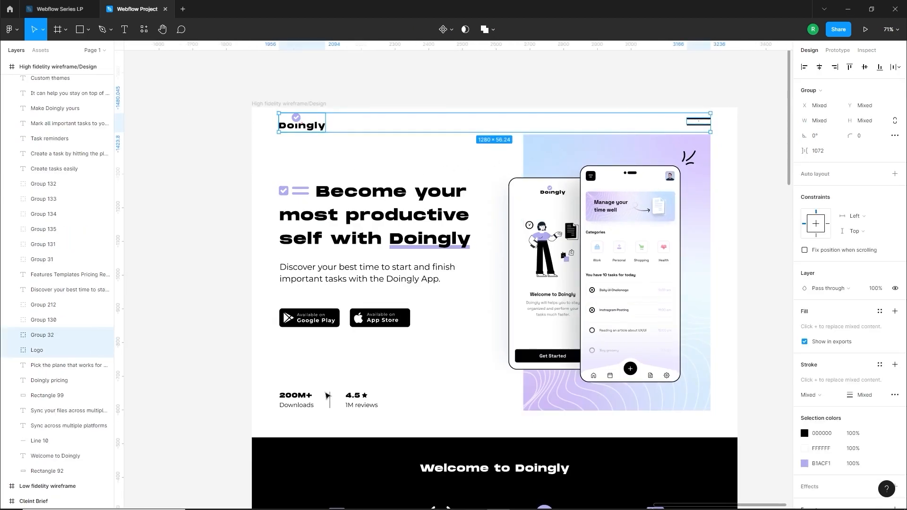
left_click(288, 317, "shift")
left_click(359, 317, "shift")
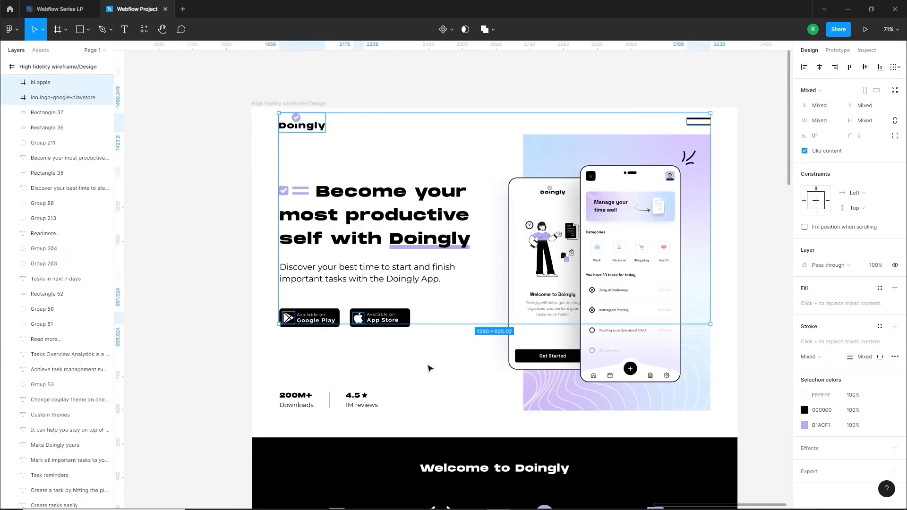
scroll(429, 367, "down", 3)
left_click(367, 346, "shift")
left_click(295, 139, "shift")
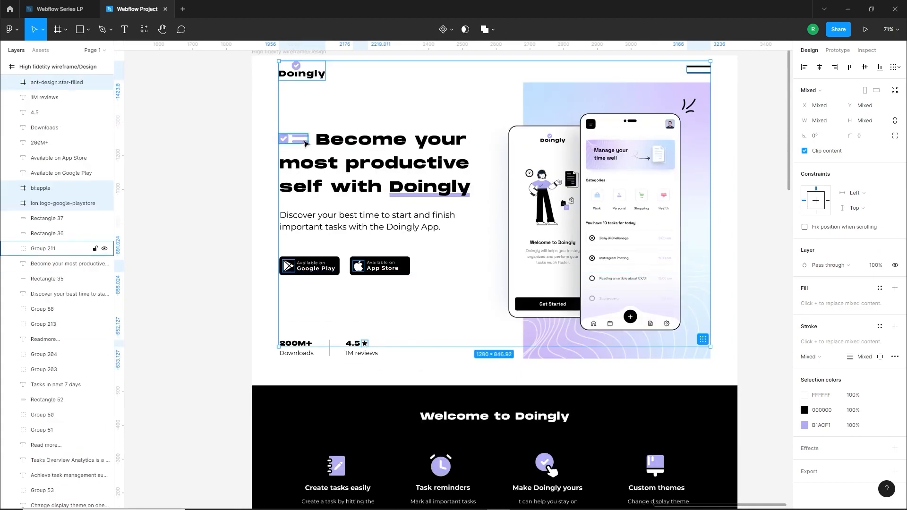
left_click(688, 106, "shift")
scroll(515, 231, "down", 3)
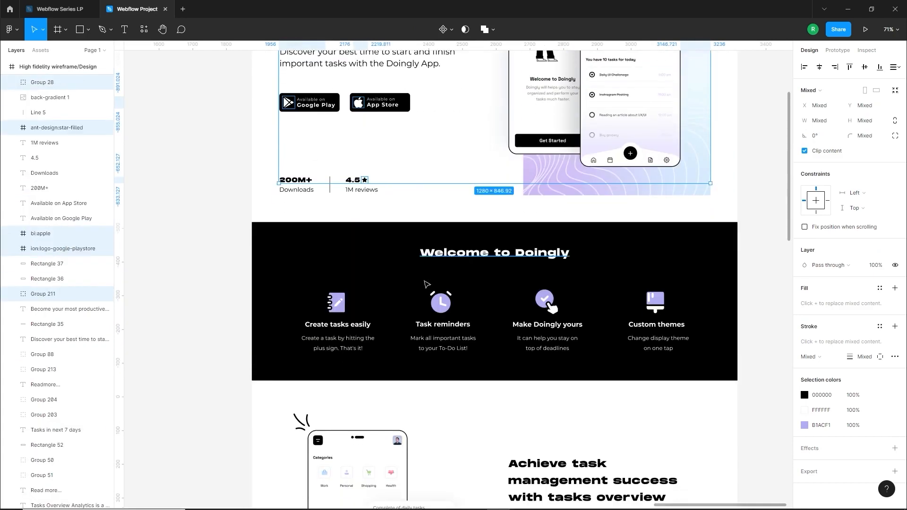
Step: Add the four feature icons under "Welcome to Doingly" and the four footer social icons to the selection
left_click(337, 303, "shift")
left_click(440, 302, "shift")
left_click(545, 302, "shift")
left_click(655, 303, "shift")
scroll(523, 312, "down", 9)
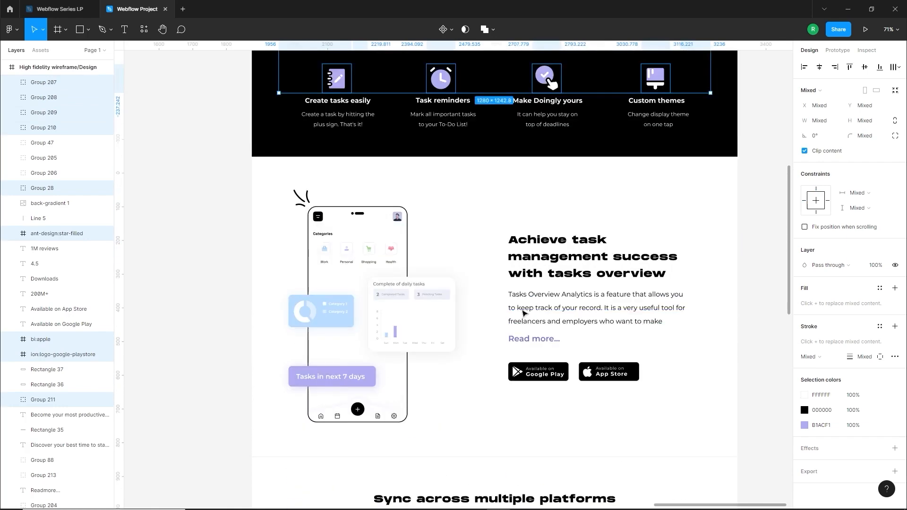
scroll(524, 312, "down", 7)
left_click_drag(528, 282, 576, 373)
scroll(561, 336, "up", 2)
scroll(562, 336, "up", 17)
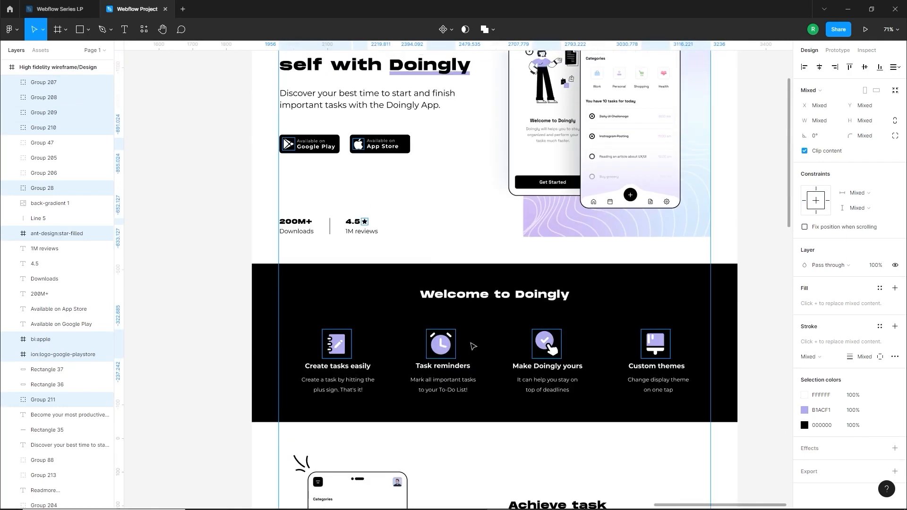
Step: Export the selected icons and logo layers as SVG into the Asstes project folder
left_click(895, 471)
left_click(886, 449)
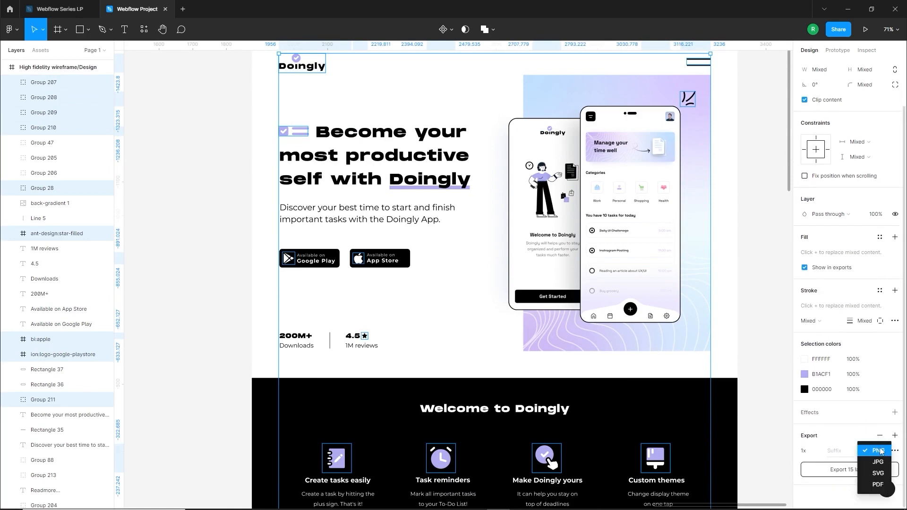
left_click(871, 475)
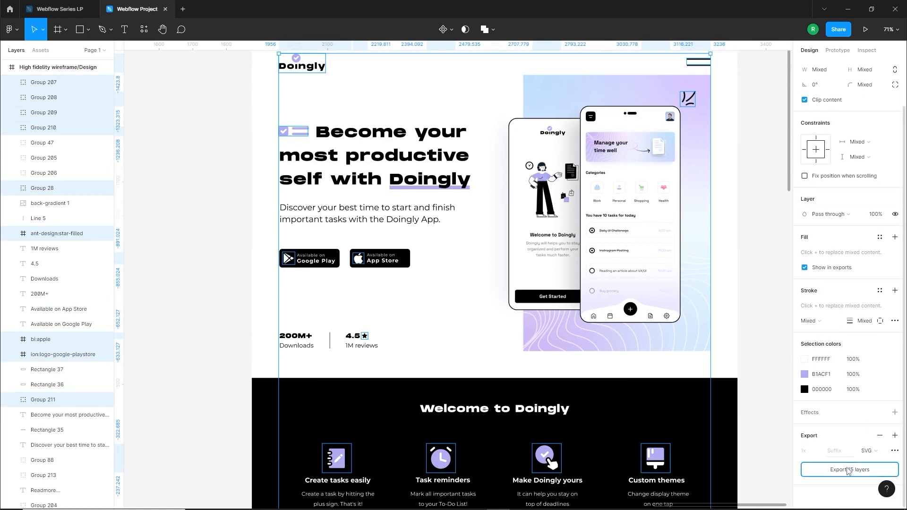
left_click(847, 470)
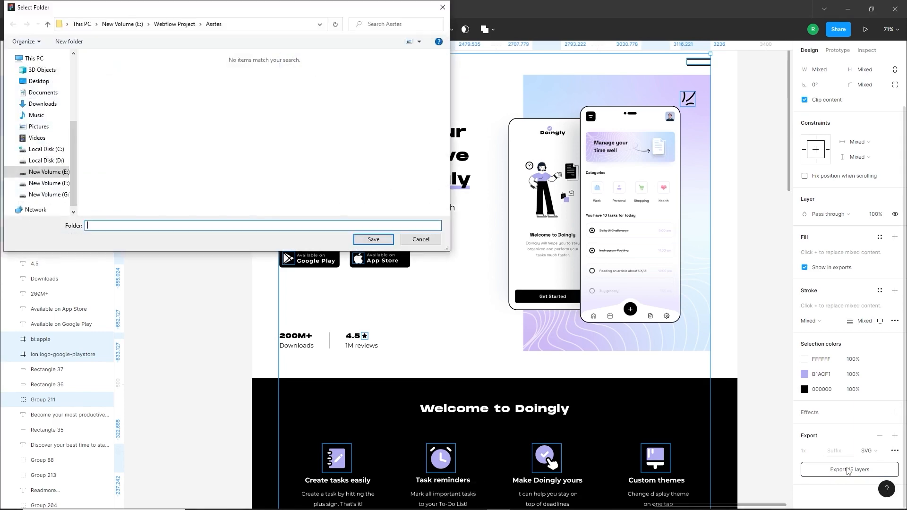
left_click(372, 241)
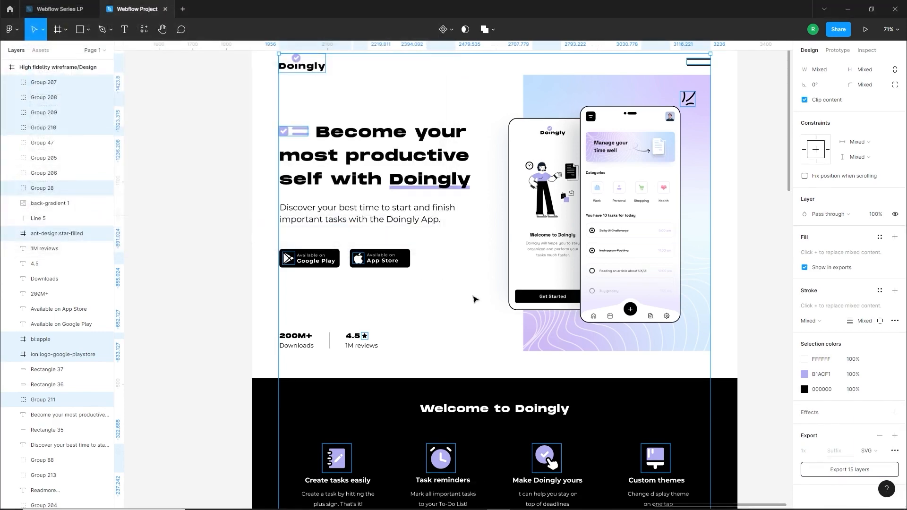
left_click(475, 299)
scroll(480, 296, "up", 2)
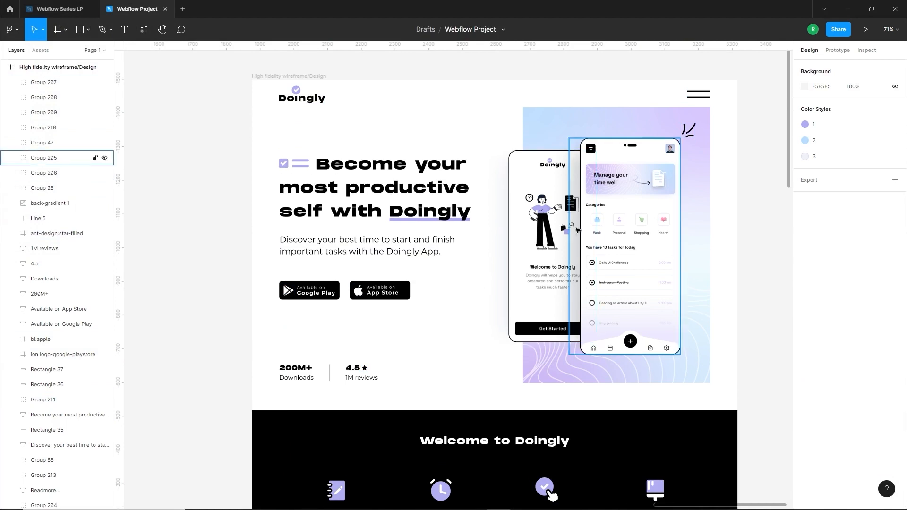
Step: Export both hero phone mockups and the gradient background image as 2x PNG files into the Asstes folder
left_click(543, 222)
left_click(640, 231, "shift")
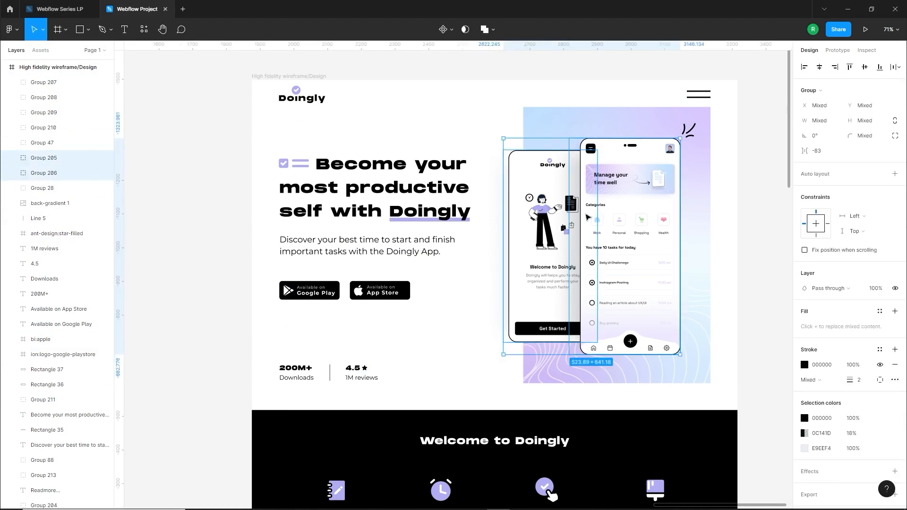
left_click(638, 124, "shift")
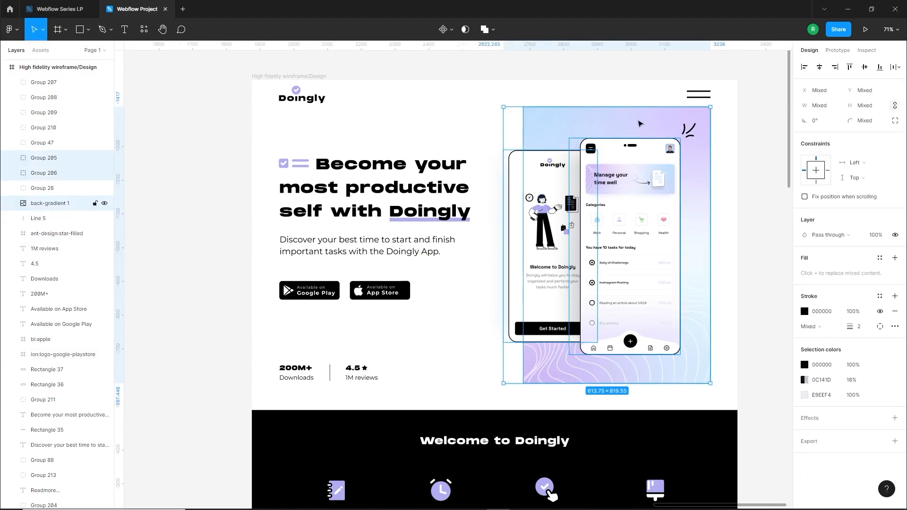
left_click(894, 441)
left_click(821, 472)
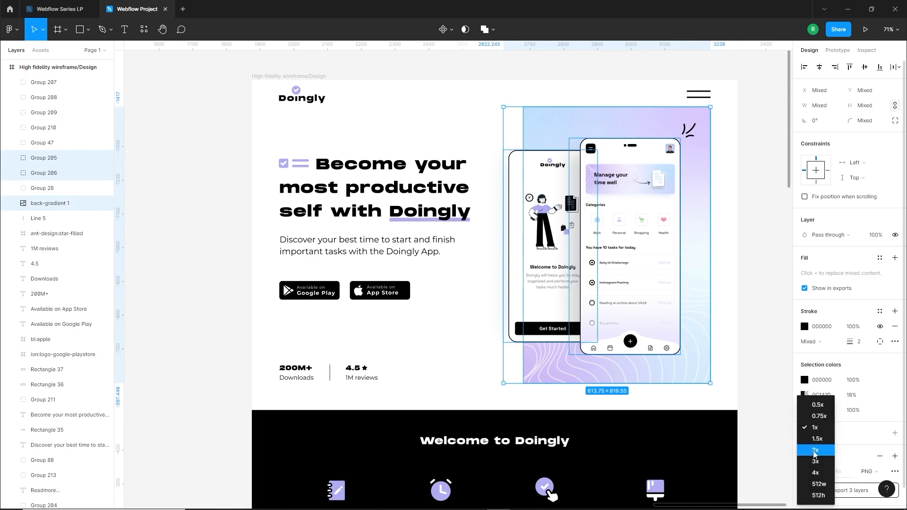
left_click(815, 450)
left_click(819, 492)
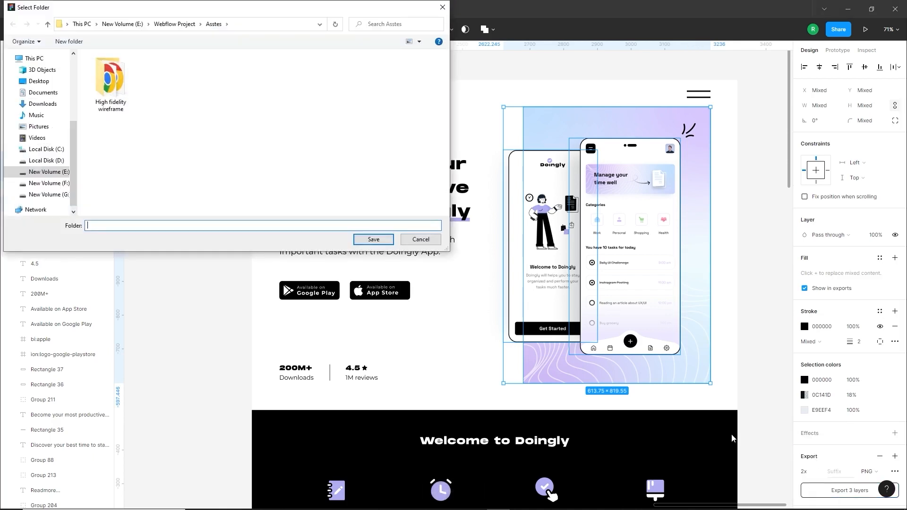
left_click(368, 239)
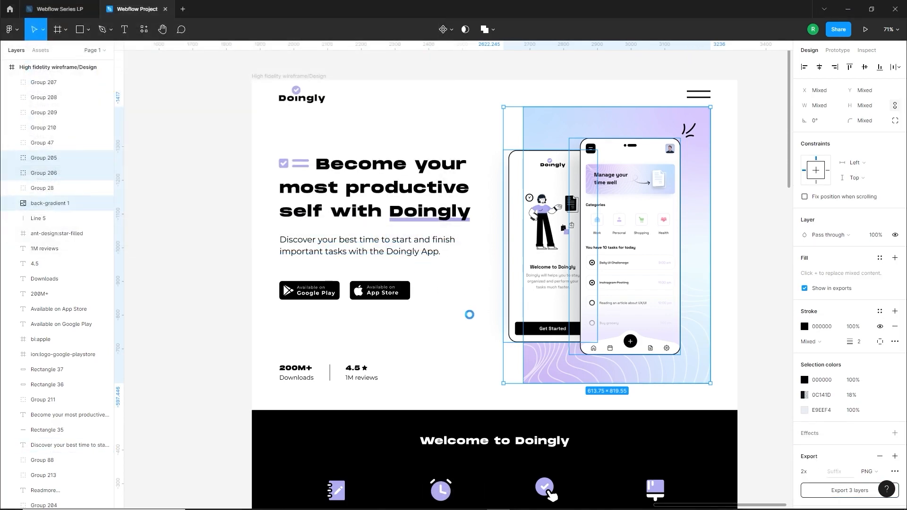
left_click(469, 314)
Step: Export the phone mockup from the "Achieve task management success" section as a 2x PNG into the Asstes folder
scroll(469, 315, "down", 8)
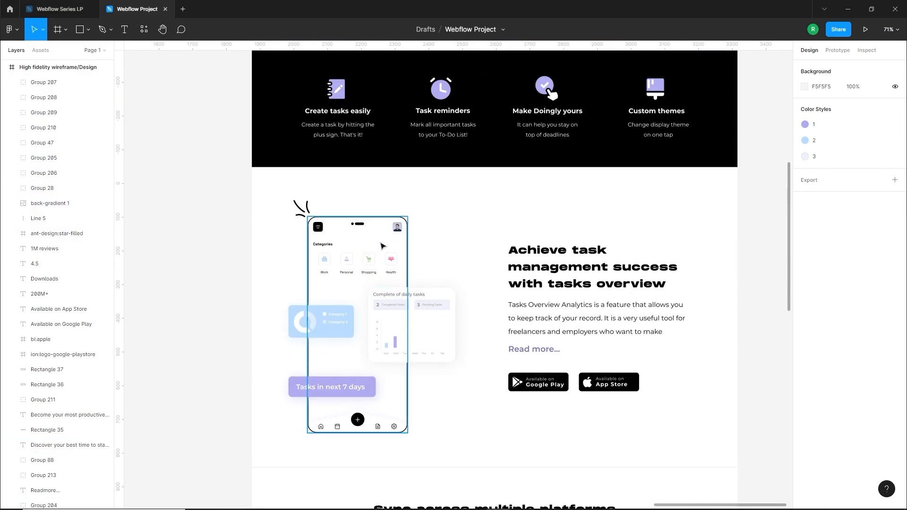
left_click(382, 250)
left_click(849, 498)
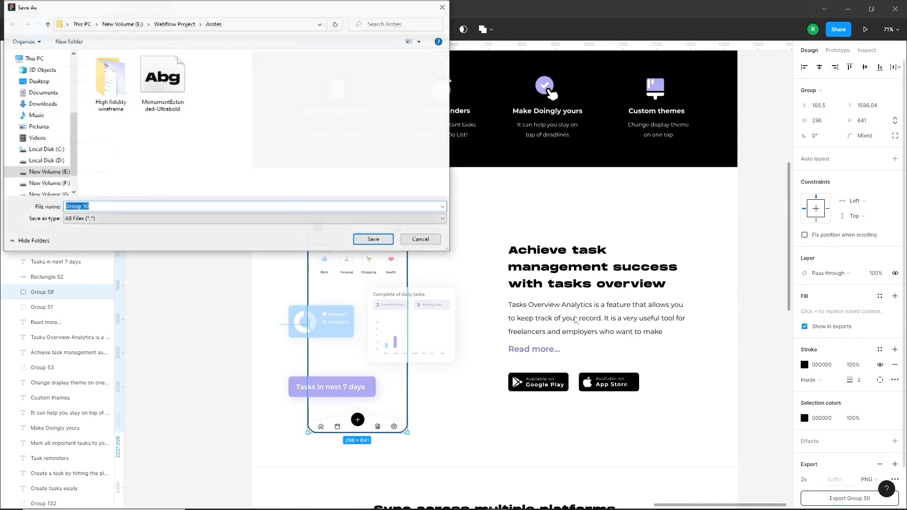
left_click(373, 239)
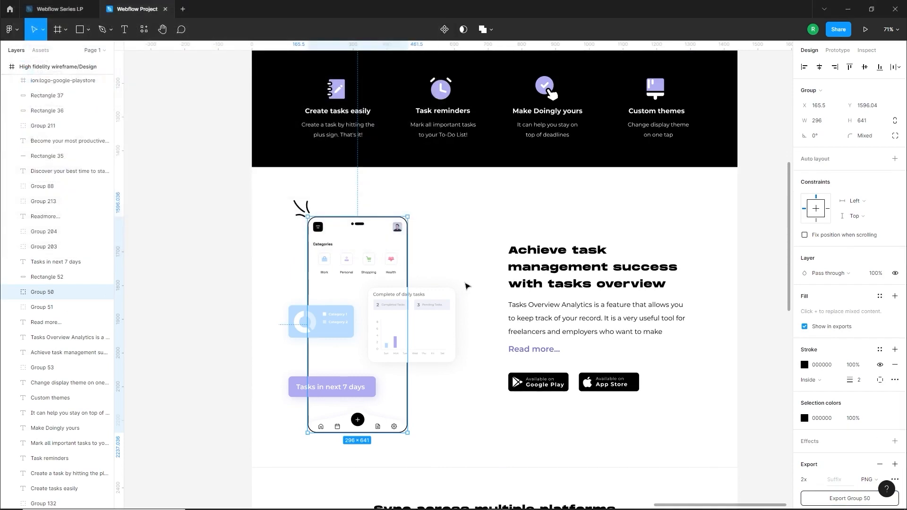
left_click(468, 287)
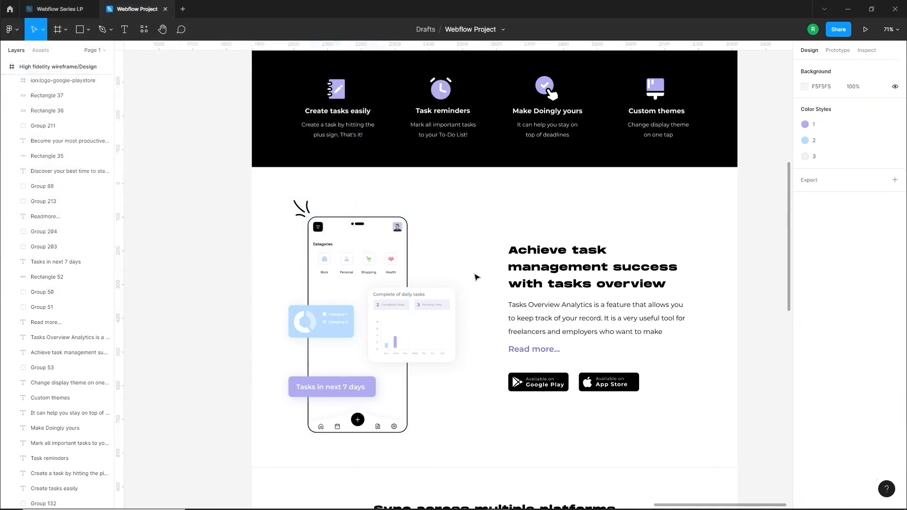
Step: Duplicate the tasks overview phone illustration with its overlay cards into the empty canvas between the two wireframes
left_click(429, 339)
left_click(259, 222)
left_click_drag(261, 237, 444, 427)
scroll(610, 391, "left", 4)
left_click_drag(609, 391, 348, 401)
left_click(219, 404)
scroll(257, 402, "up", 5)
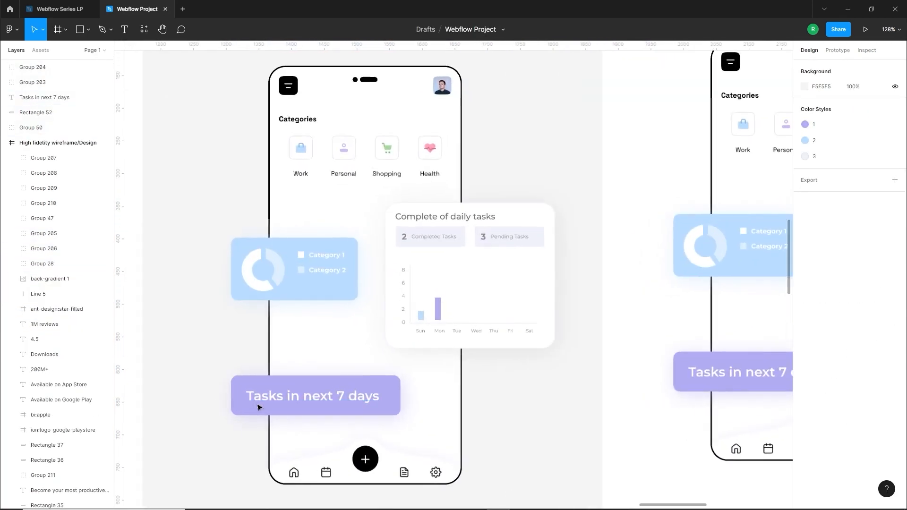
Step: Remove the drop shadow and stroke from the duplicated "Complete of daily tasks" card background and set its corner radius to 0
left_click(425, 265)
double_click(439, 269)
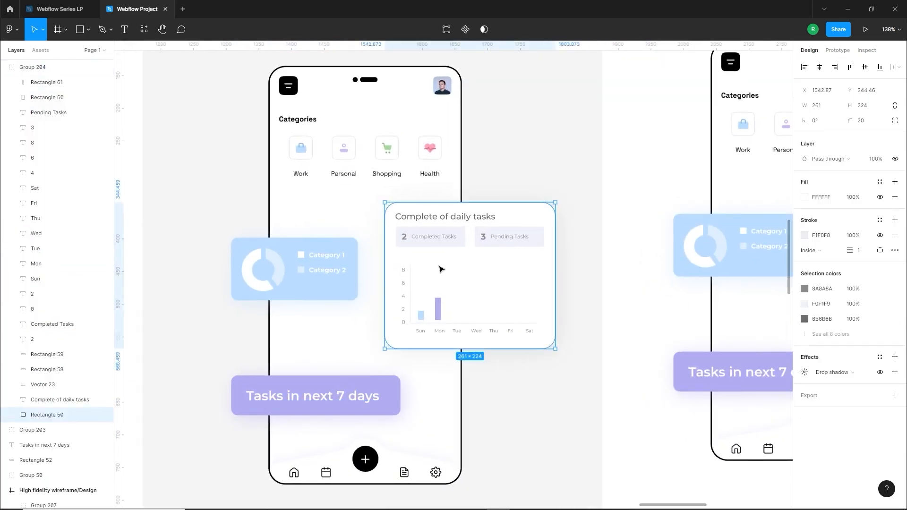
left_click(895, 288)
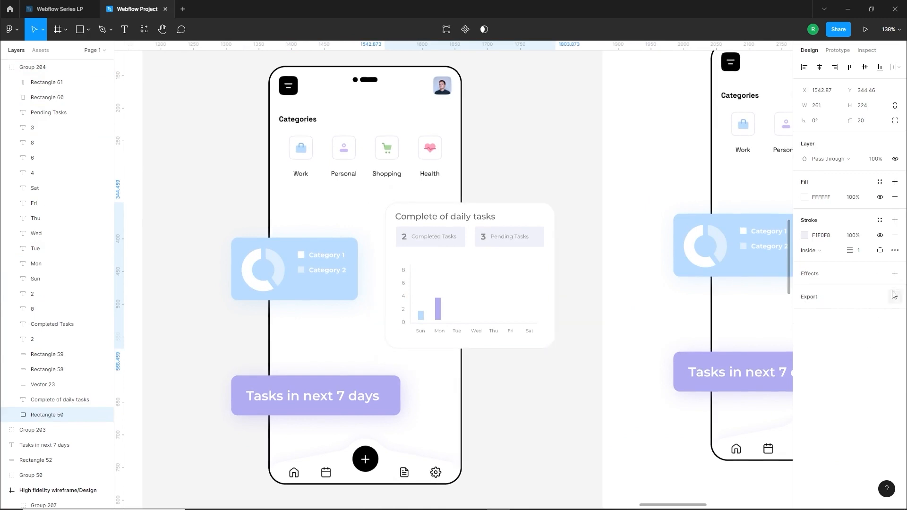
left_click(895, 235)
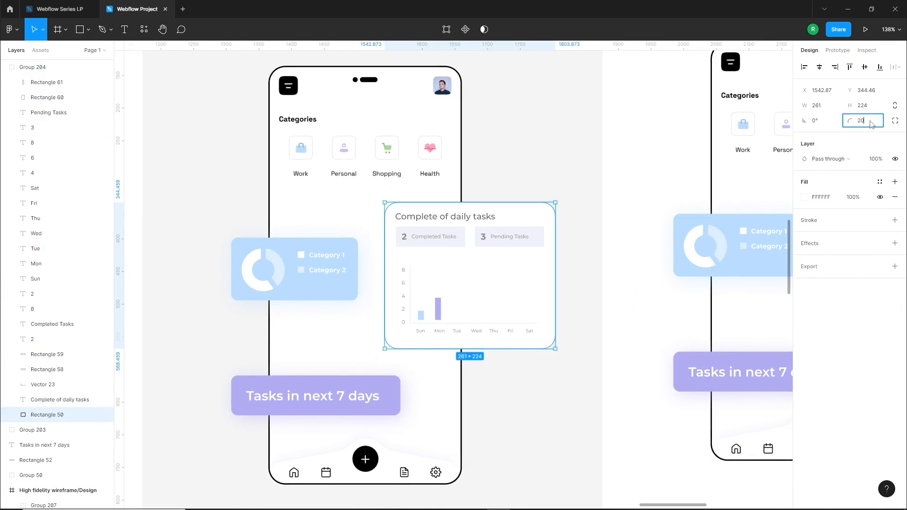
key("Return")
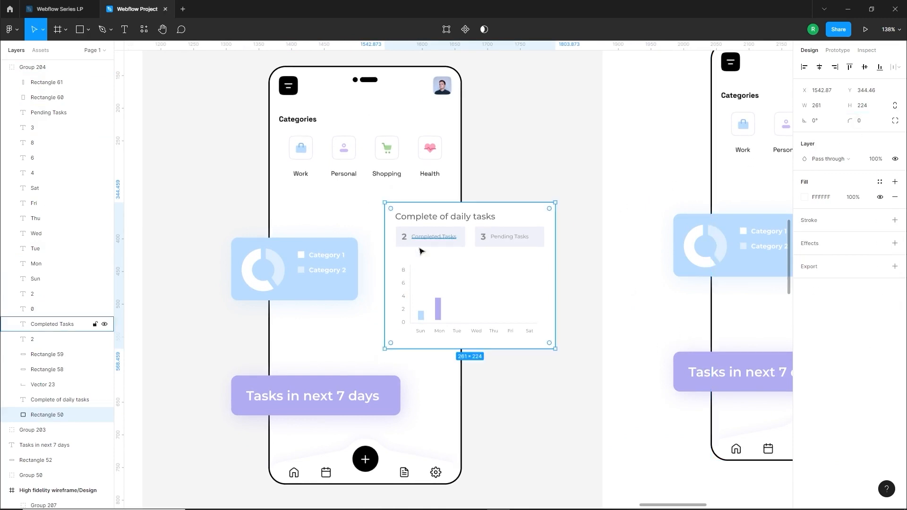
Step: Remove the shadow effect from the duplicated blue category card background and set its corner radius to 0
double_click(334, 286)
left_click(895, 258)
left_click(868, 125)
type("0")
key("Return")
Step: Remove the shadow effect from the duplicated "Tasks in next 7 days" rectangle and set its corner radius to 0
double_click(391, 404)
left_click(895, 274)
left_click(821, 138)
type("0")
key("Return")
Step: Group the duplicated "Tasks in next 7 days" text with its purple rectangle
left_click(544, 418)
left_click(571, 398)
left_click(359, 396)
left_click(393, 393, "shift")
key("ctrl+g")
Step: Export the duplicated chart card, category card and grouped tasks banner as separate files into the Asstes folder
left_click(402, 328, "shift")
left_click(314, 287, "shift")
left_click_drag(314, 287, 339, 274)
key("ctrl+z")
left_click(894, 426)
left_click(850, 475)
left_click(371, 239)
left_click(570, 401)
Step: Export the multi-device illustration under "Sync across multiple platforms" as a 2x PNG into the Asstes folder
scroll(546, 389, "down", 4)
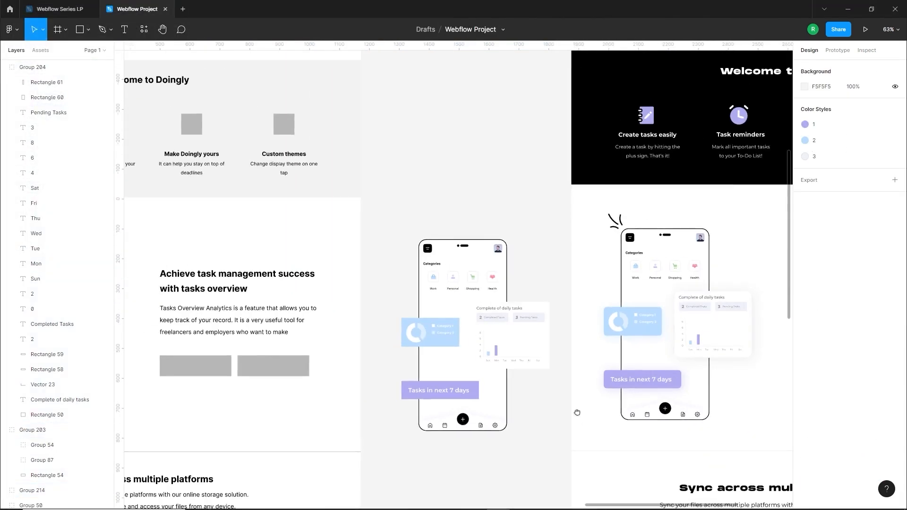
left_click_drag(629, 465, 400, 189)
left_click_drag(518, 273, 437, 238)
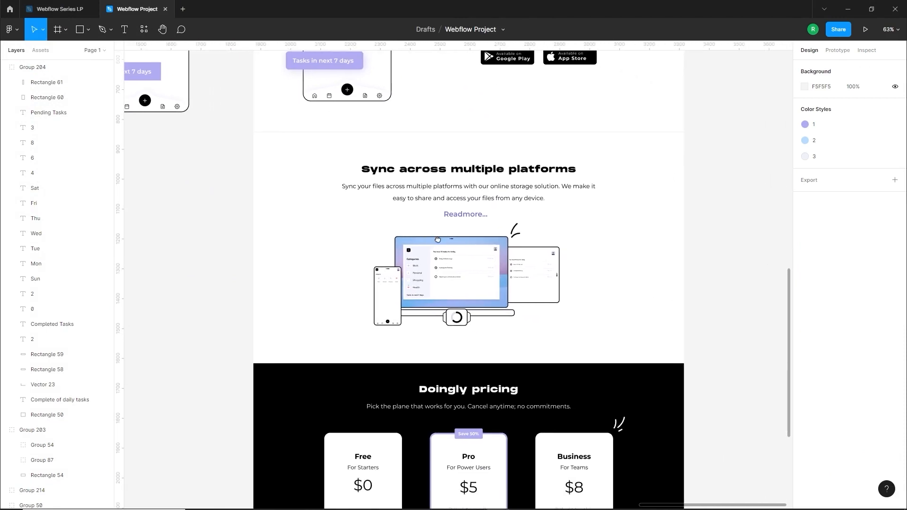
left_click(520, 293)
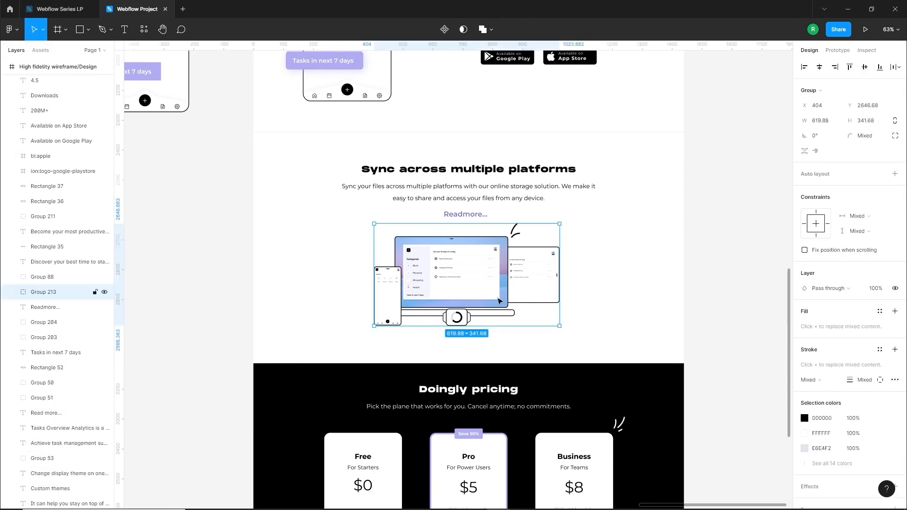
left_click_drag(490, 289, 484, 304)
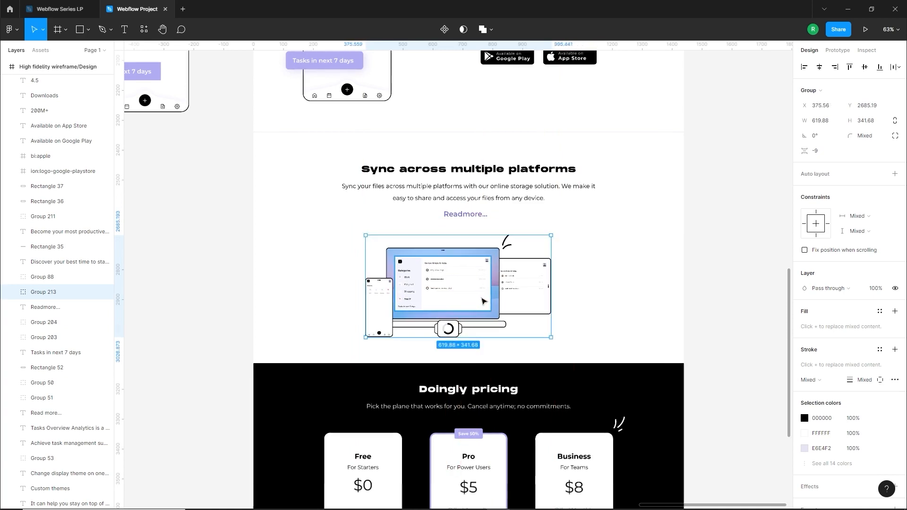
key("ctrl+z")
scroll(860, 467, "down", 1)
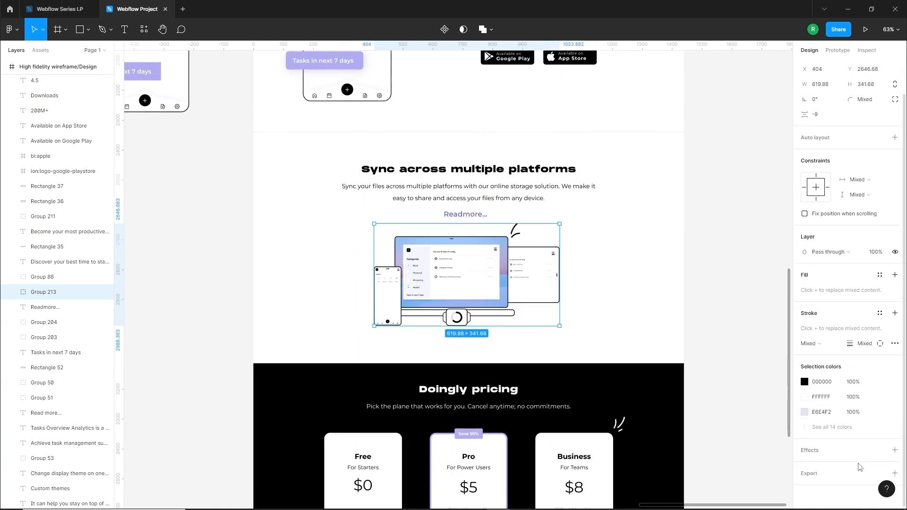
left_click(894, 473)
scroll(850, 468, "down", 1)
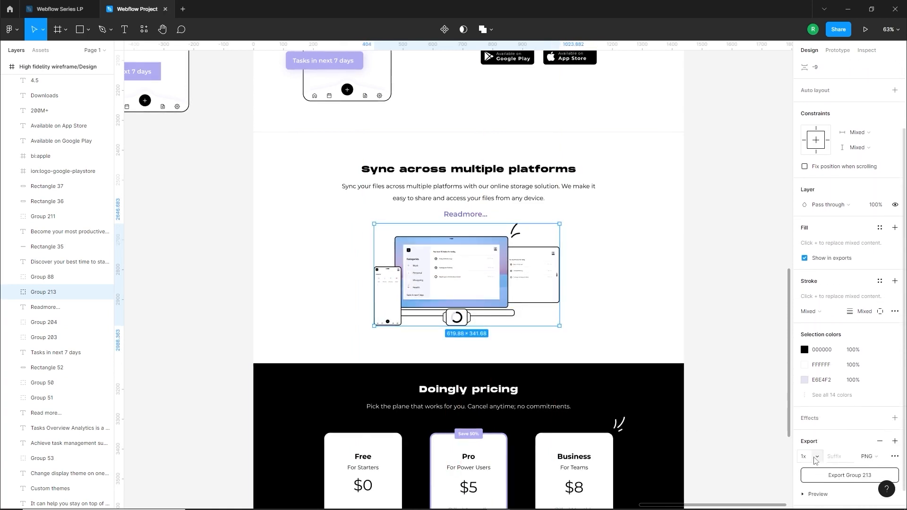
left_click(817, 457)
left_click(815, 450)
left_click(849, 475)
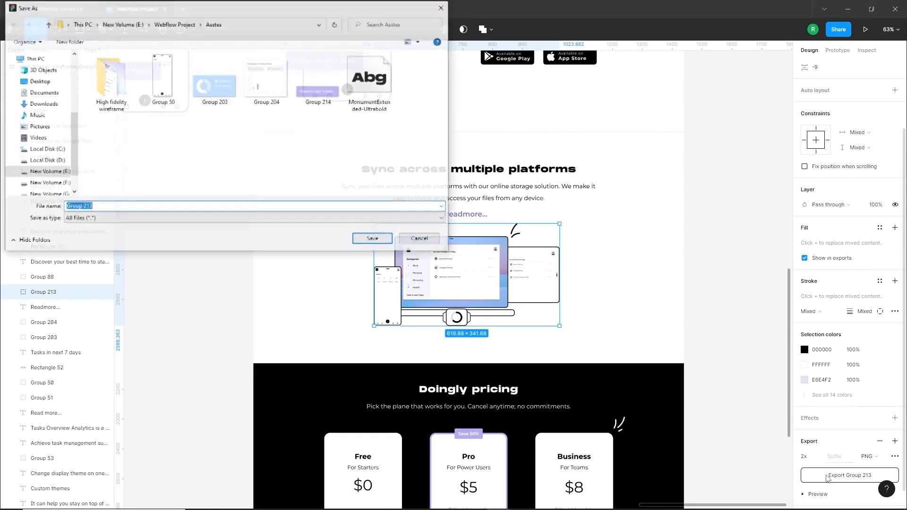
left_click(373, 239)
key("Escape")
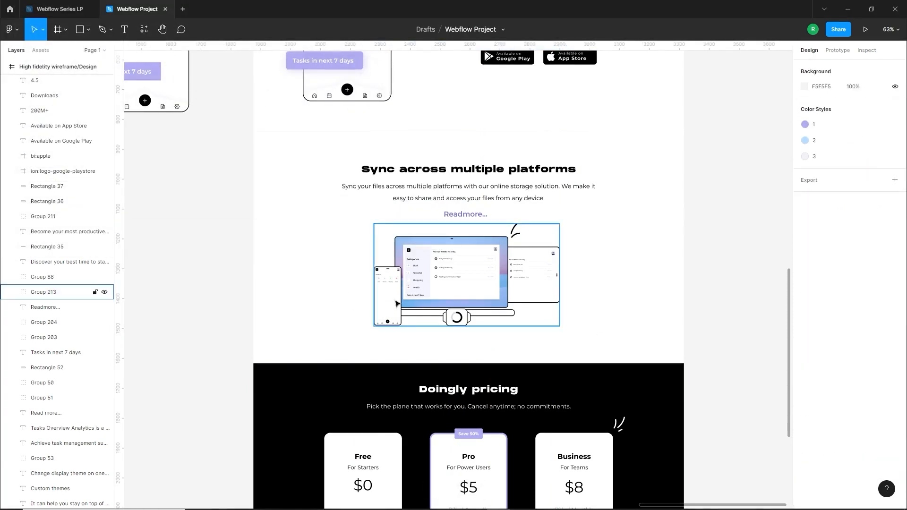
Step: Delete the duplicated phone illustration and its cards from the canvas beside the high-fidelity frame
scroll(436, 287, "down", 4)
scroll(435, 287, "down", 1)
scroll(530, 352, "up", 13)
scroll(530, 352, "down", 3)
left_click_drag(310, 341, 397, 269)
left_click_drag(363, 248, 432, 405)
key("Delete")
scroll(680, 407, "down", 2)
left_click_drag(680, 407, 612, 305)
scroll(543, 310, "up", 1)
scroll(424, 255, "down", 1)
left_click_drag(423, 254, 486, 272)
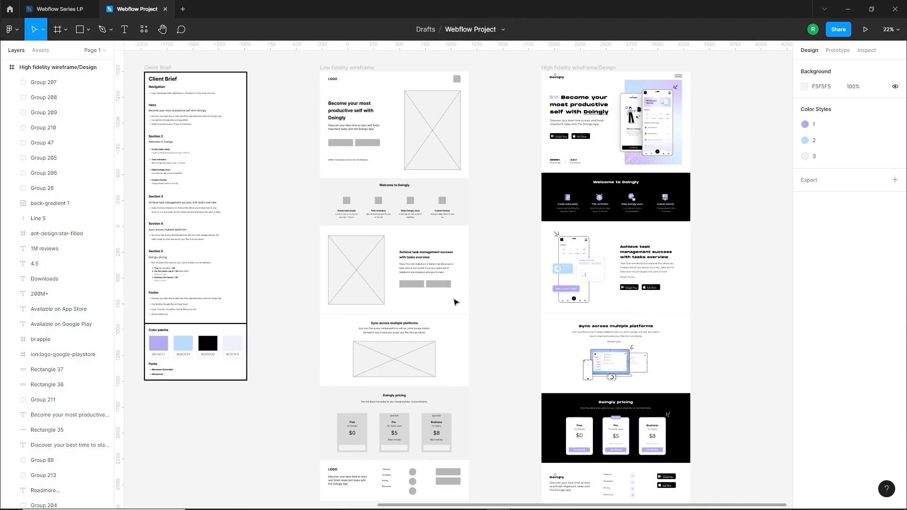
Step: Switch to the Webflow dashboard and create a new site from the Blank Site preset, named Doingly
key("alt+Tab")
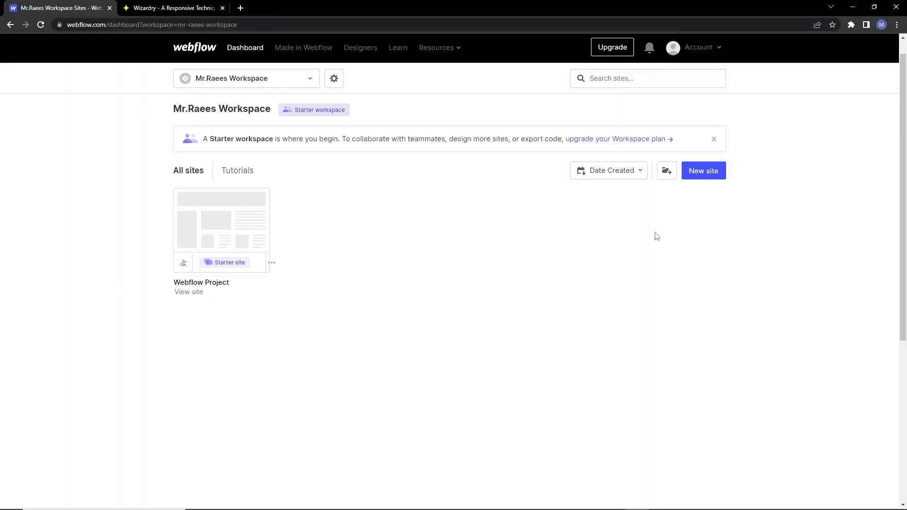
left_click(705, 176)
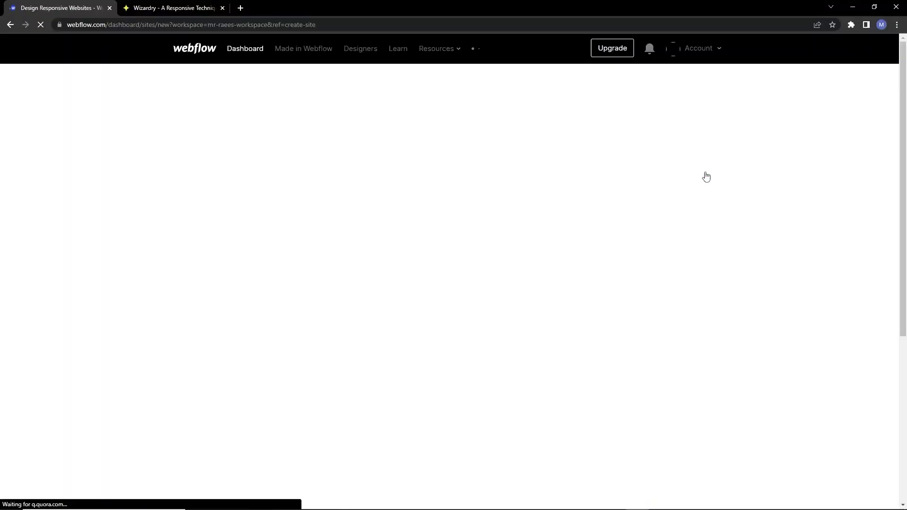
left_click(239, 309)
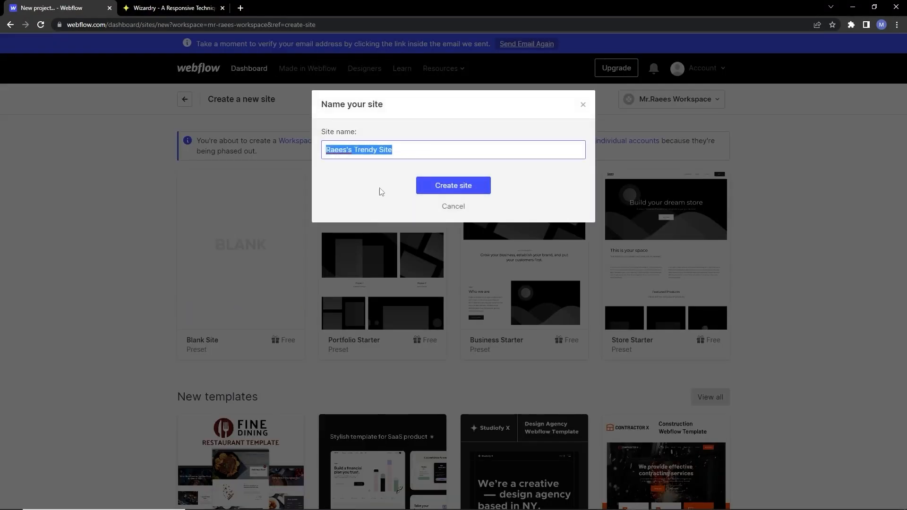
type("Doingly")
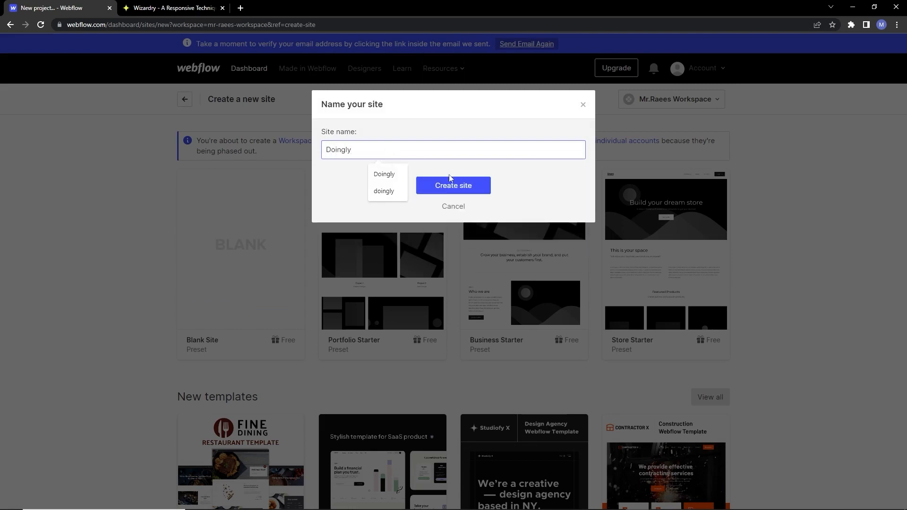
left_click(469, 185)
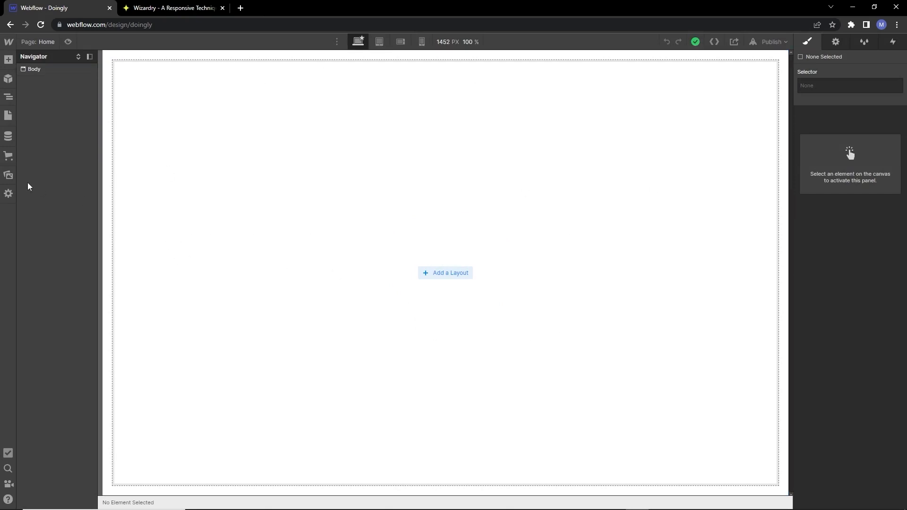
Step: Upload all the exported images and icons from the High fidelity wireframe folder to the site's assets
left_click(8, 174)
left_click(125, 83)
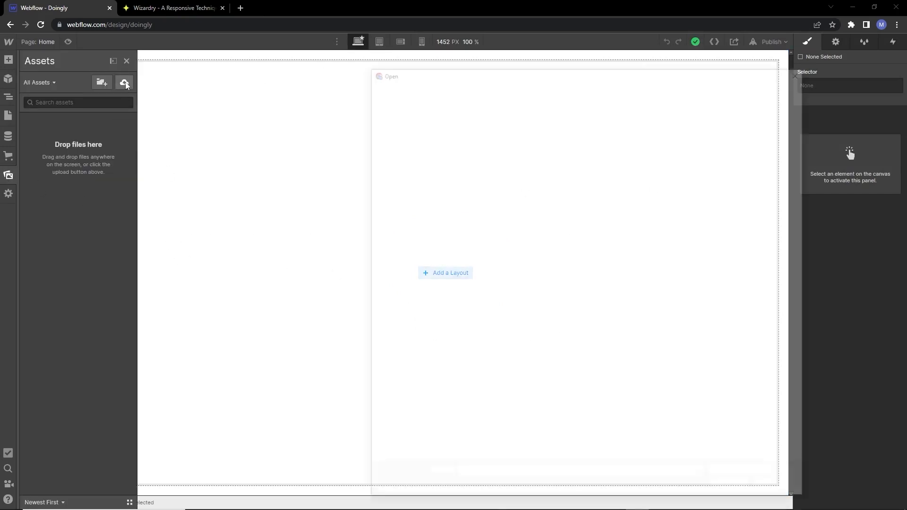
double_click(470, 139)
left_click(471, 142)
left_click(536, 324, "shift")
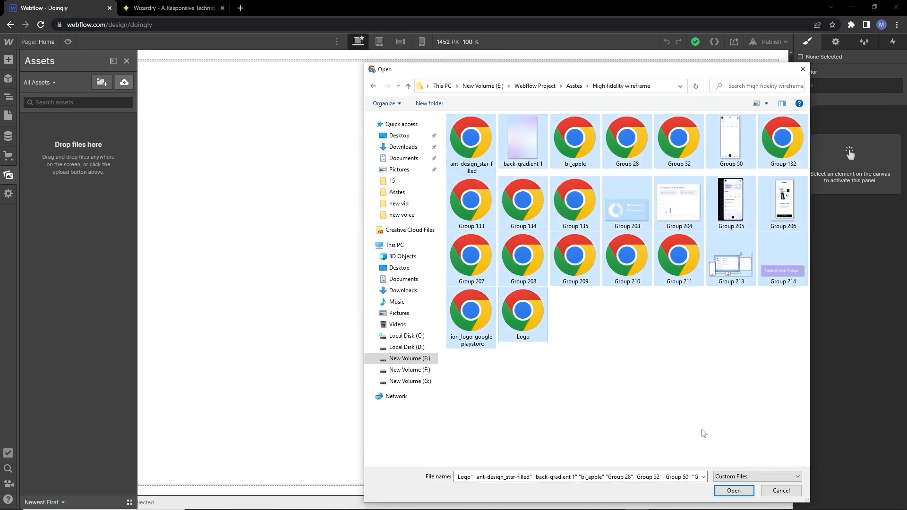
left_click(751, 492)
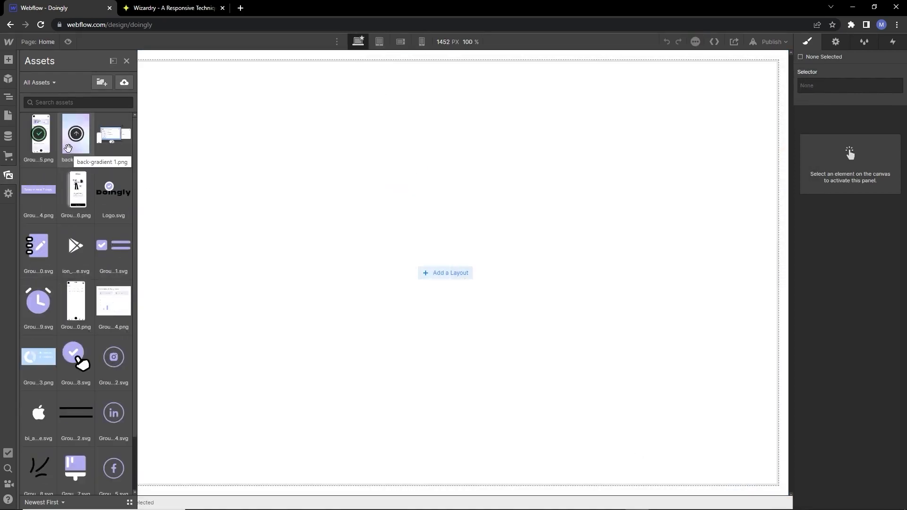
left_click(126, 61)
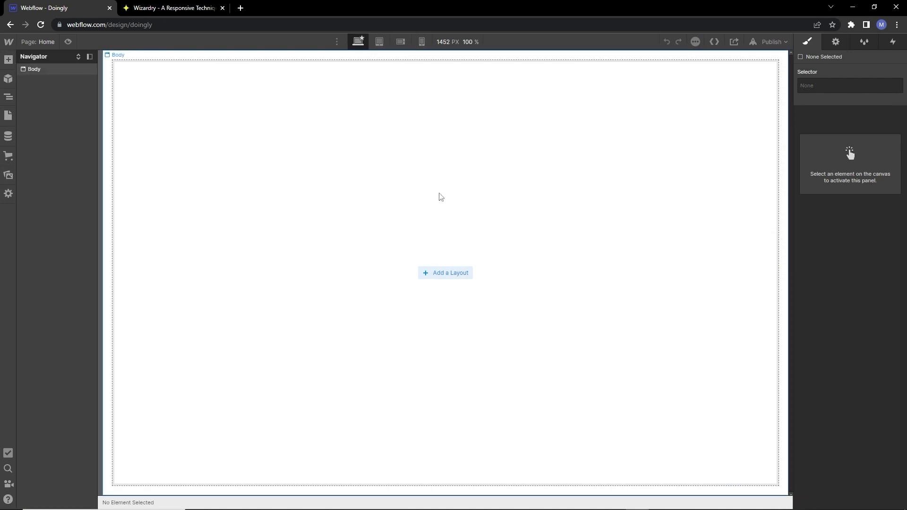
Step: Glance at the high-fidelity design in Figma and open the font settings of the Doingly site in Webflow
key("alt+Tab")
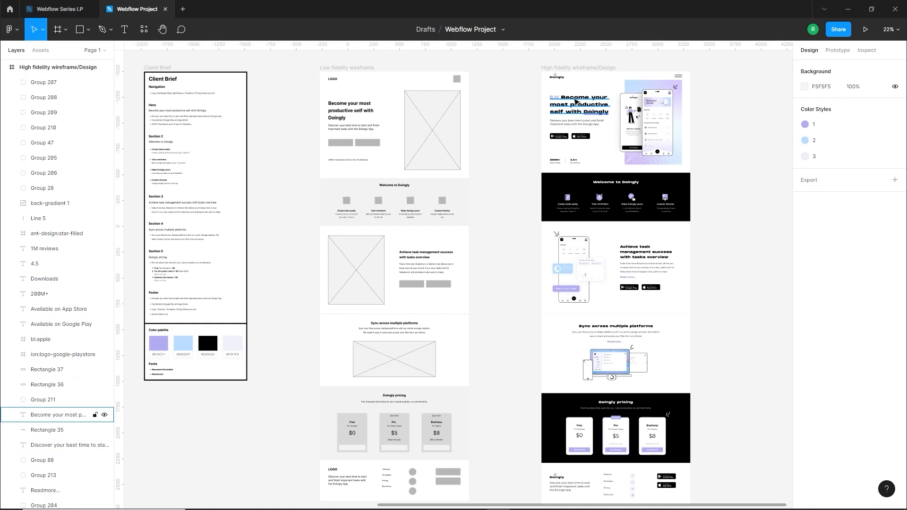
key("alt+Tab")
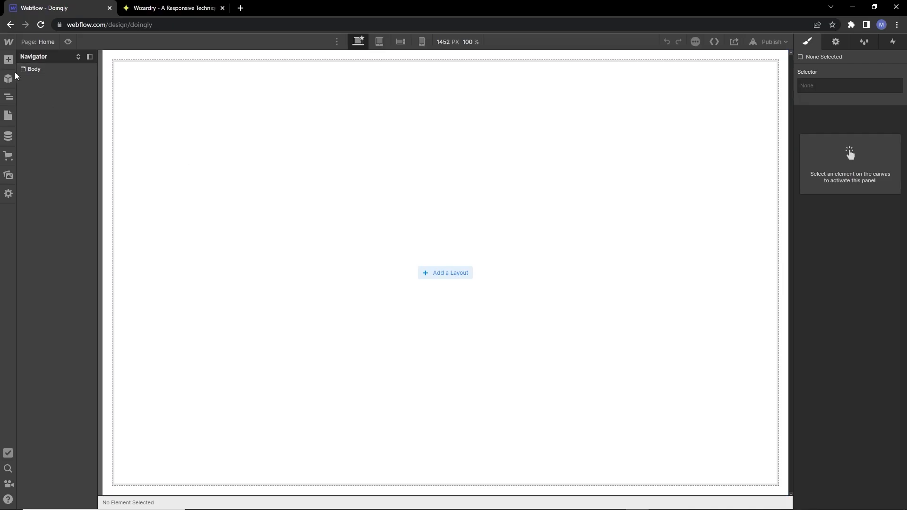
mouse_move(10, 46)
left_click(39, 66)
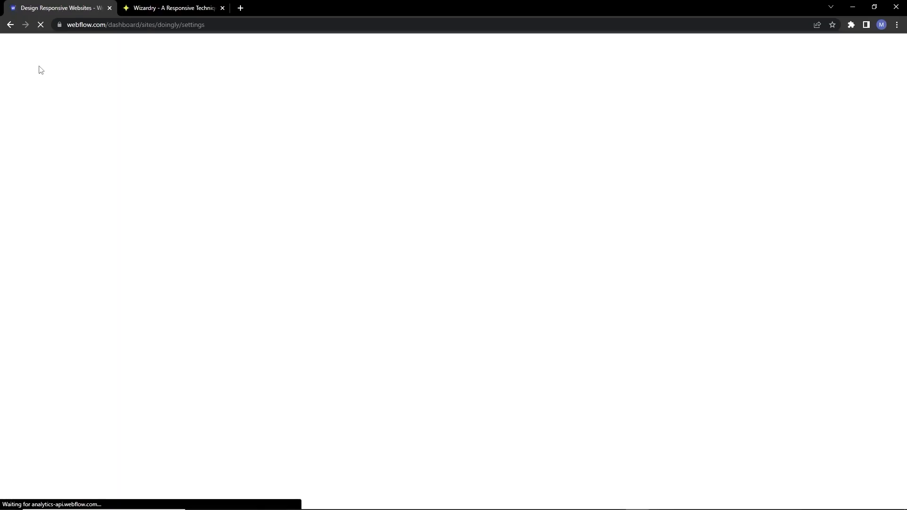
left_click(444, 131)
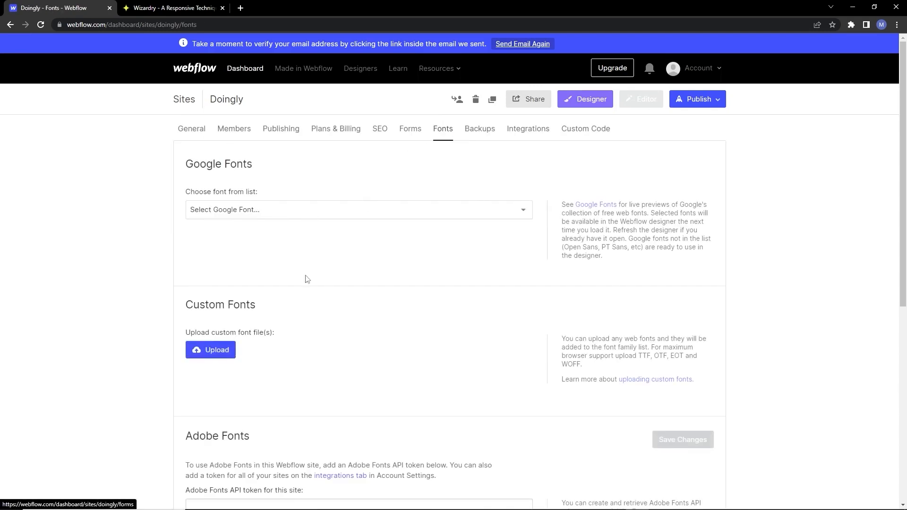
Step: Upload MonumentExtended-Ultrabold from the Asstes folder as a custom font with weight 700 (Bold), Normal style and swap display
left_click(211, 356)
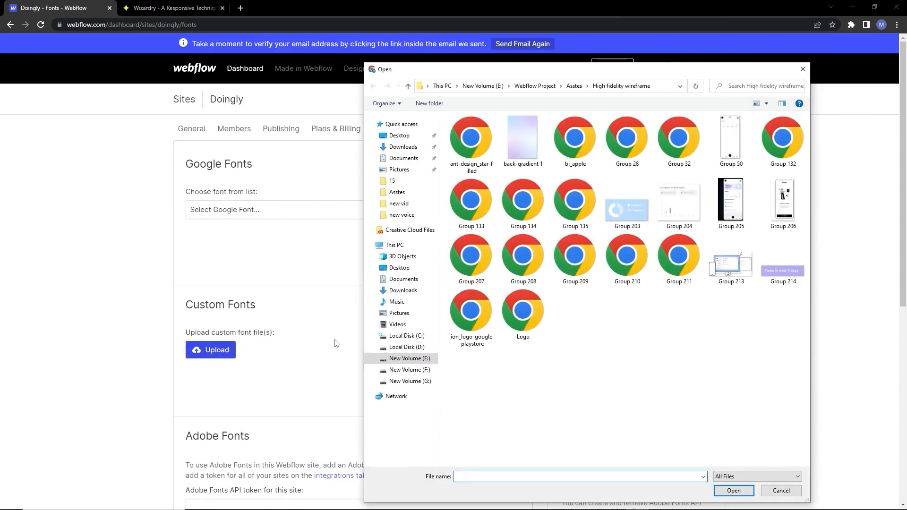
left_click(574, 85)
left_click(518, 151)
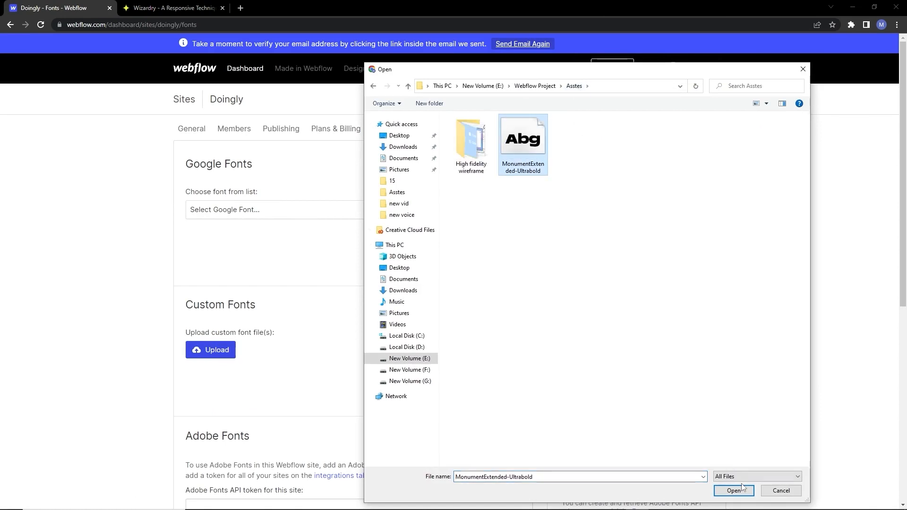
left_click(734, 490)
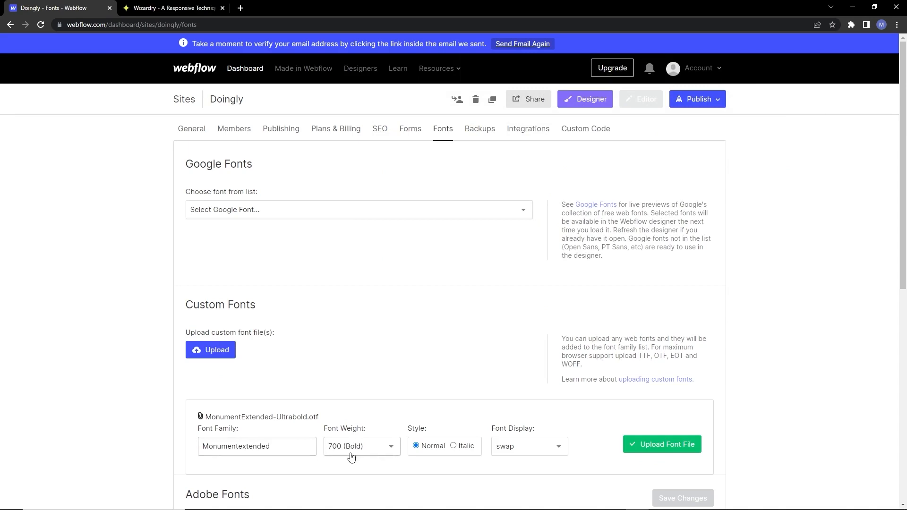
left_click(673, 448)
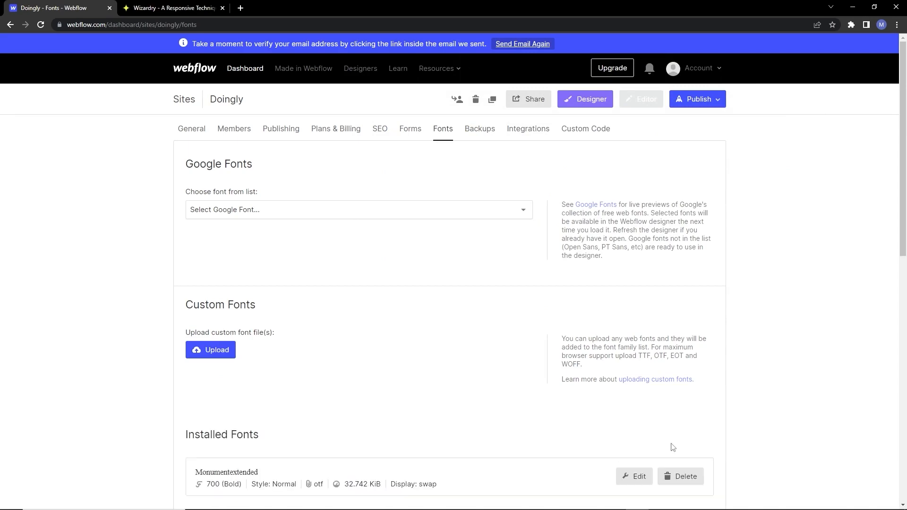
scroll(562, 414, "down", 2)
scroll(562, 411, "up", 2)
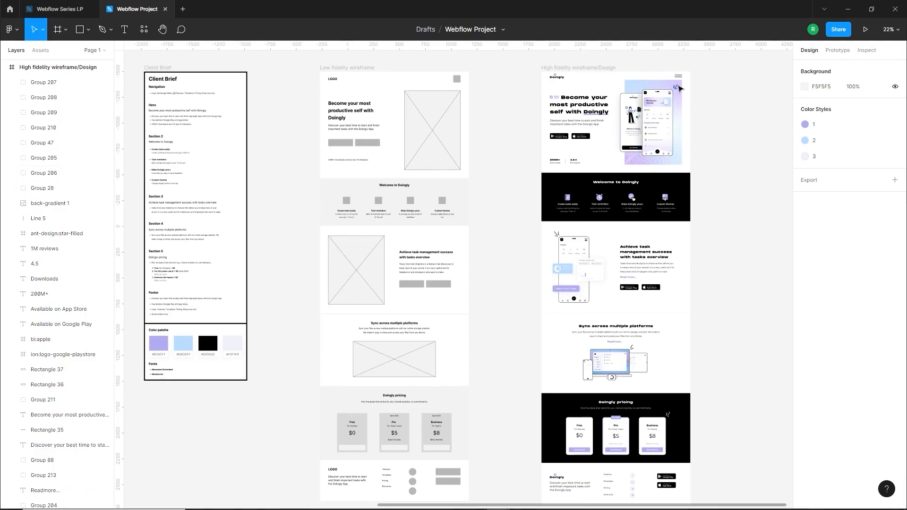
Step: Check the hero design in Figma, and in the Webflow Designer add a section to the page body with the class "section"
scroll(423, 189, "up", 5)
scroll(423, 189, "down", 1)
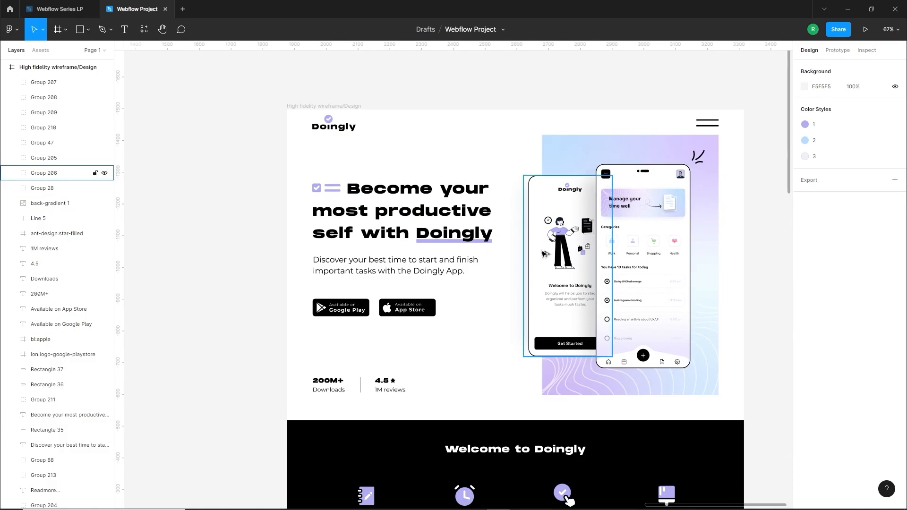
key("alt+Tab")
left_click(8, 59)
left_click_drag(37, 121, 464, 136)
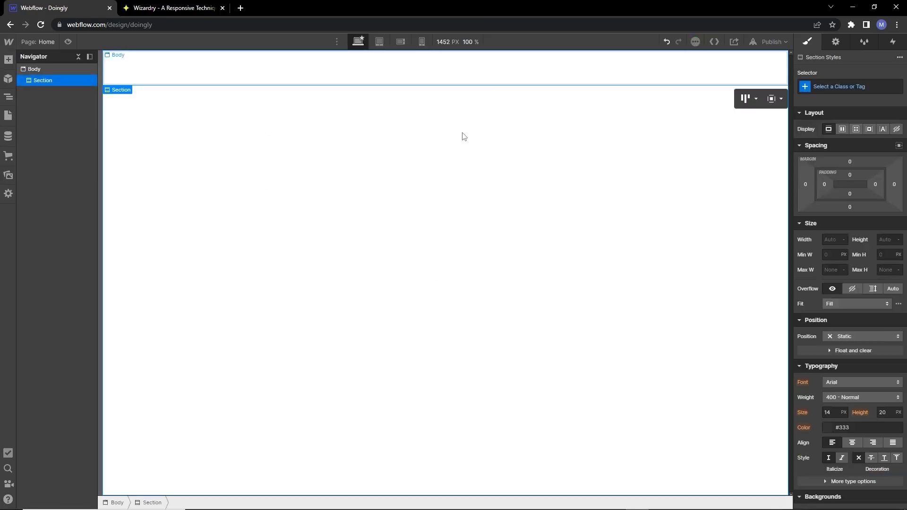
left_click(818, 85)
type("section")
key("Return")
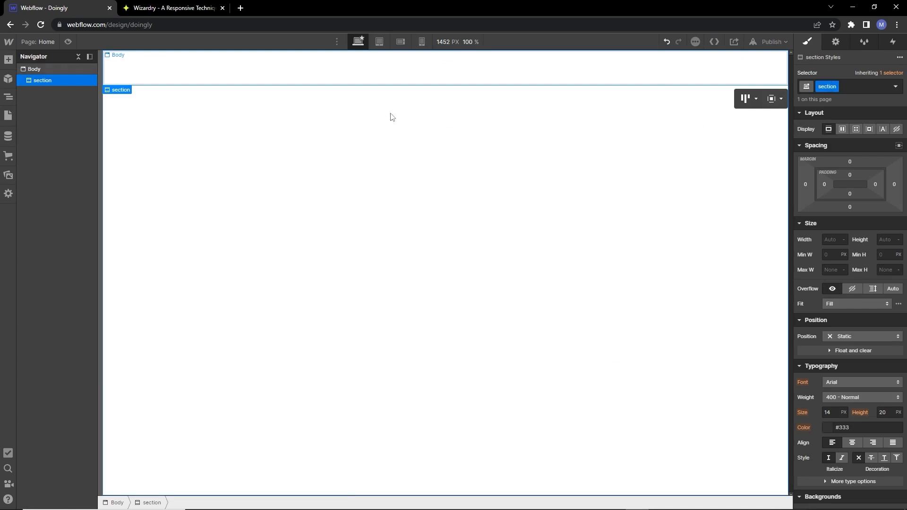
Step: Add a div block inside the section and centre it with automatic side margins
left_click(8, 59)
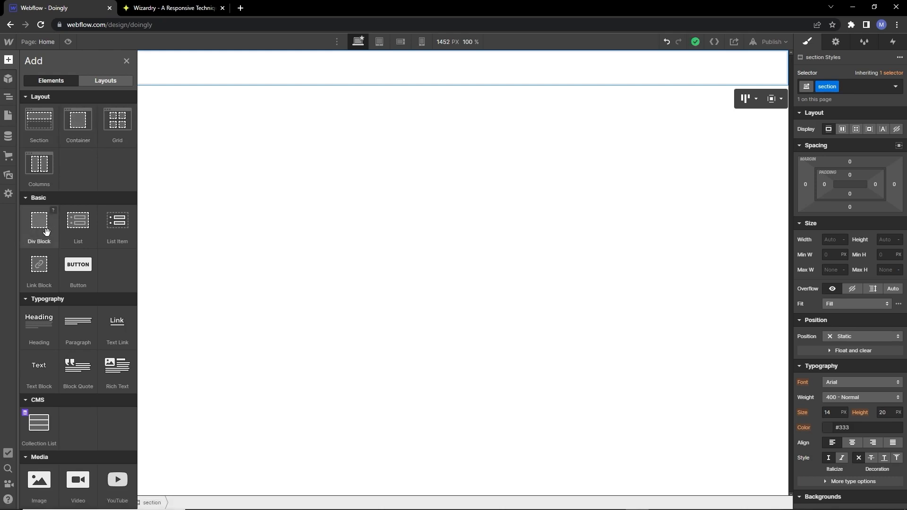
left_click_drag(46, 231, 313, 61)
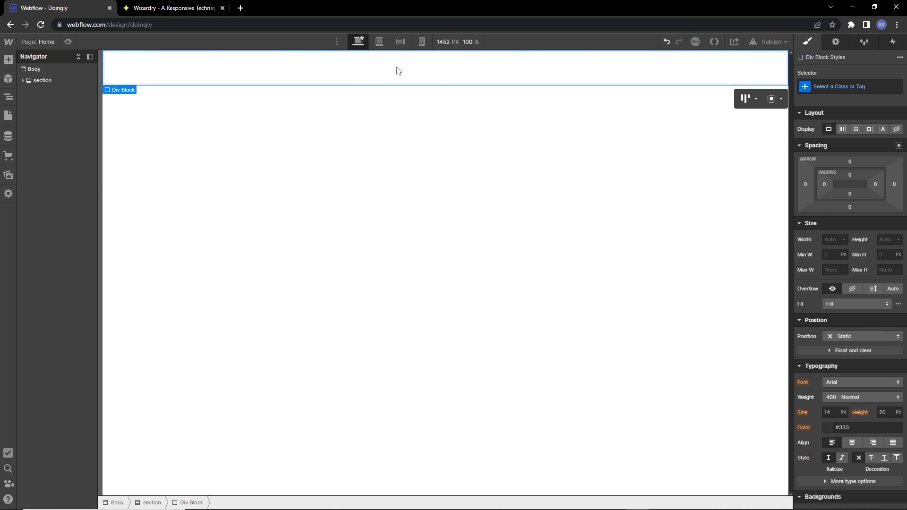
left_click(898, 146)
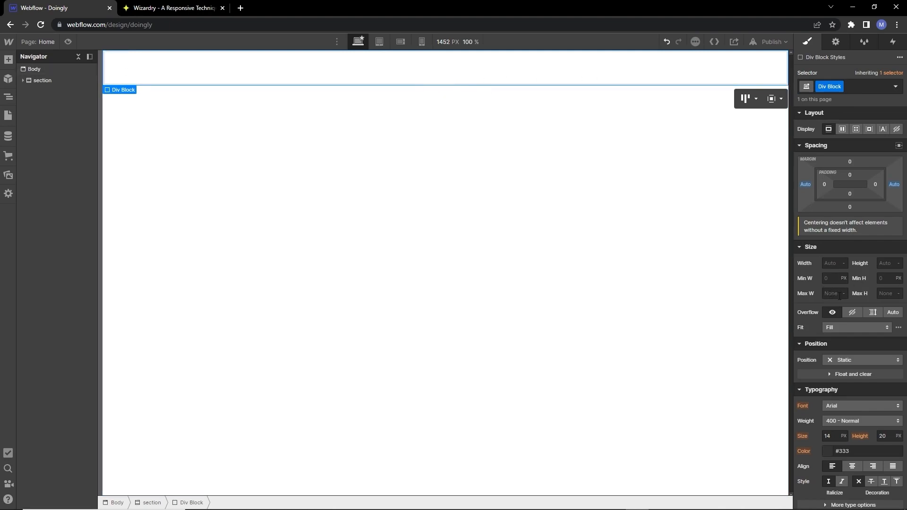
Step: Review the hero and "Welcome to Doingly" sections in Figma, and set the Webflow section's top padding to 5em
key("alt+Tab")
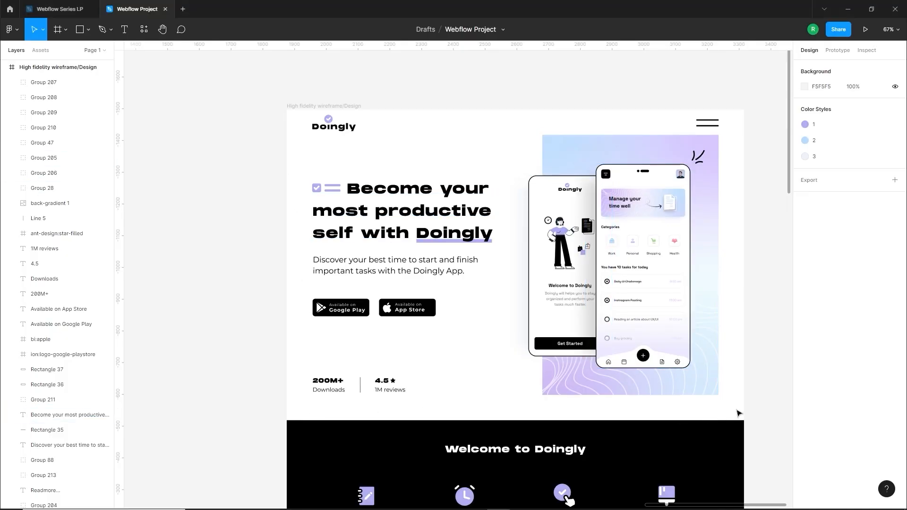
scroll(678, 330, "down", 2)
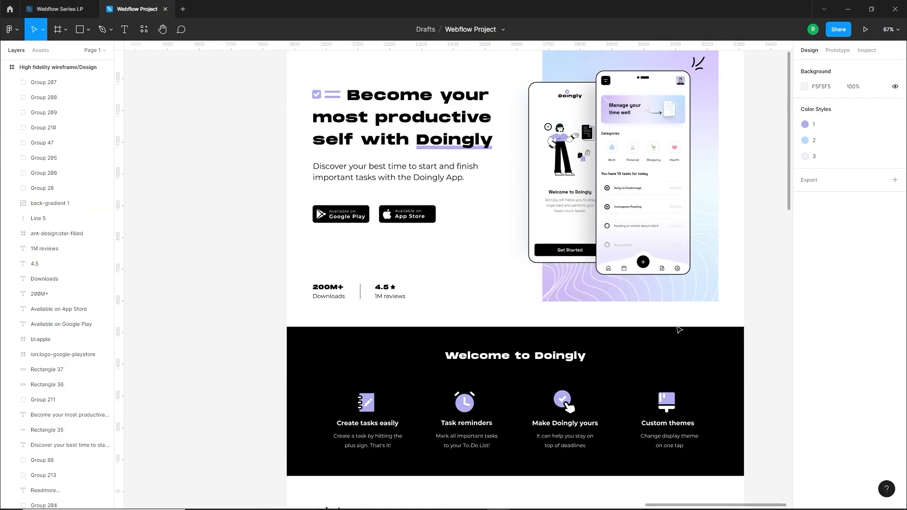
scroll(628, 341, "down", 2)
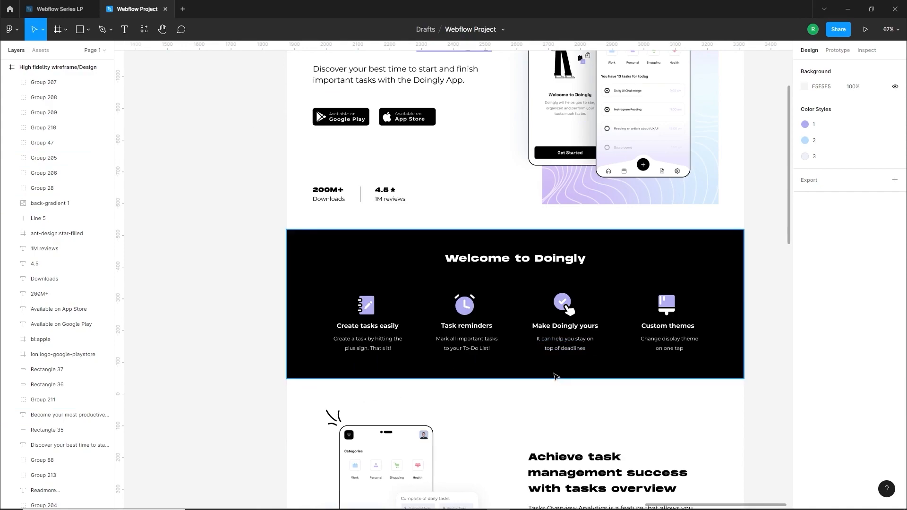
scroll(553, 373, "up", 4)
key("alt+Tab")
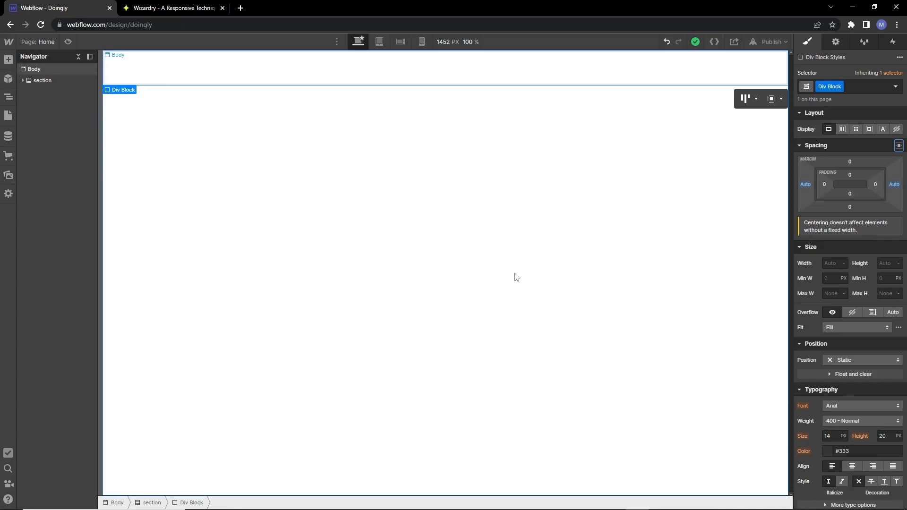
left_click(23, 80)
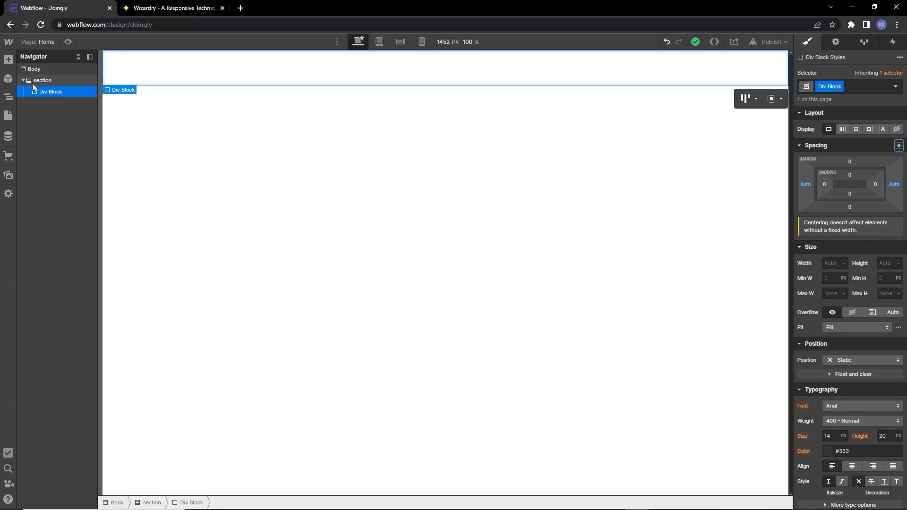
left_click(41, 82)
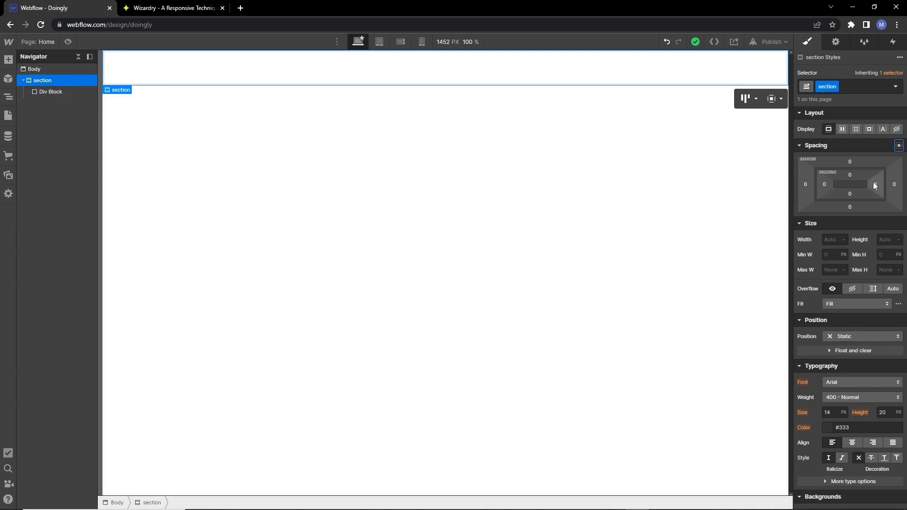
left_click(849, 175)
type("5em")
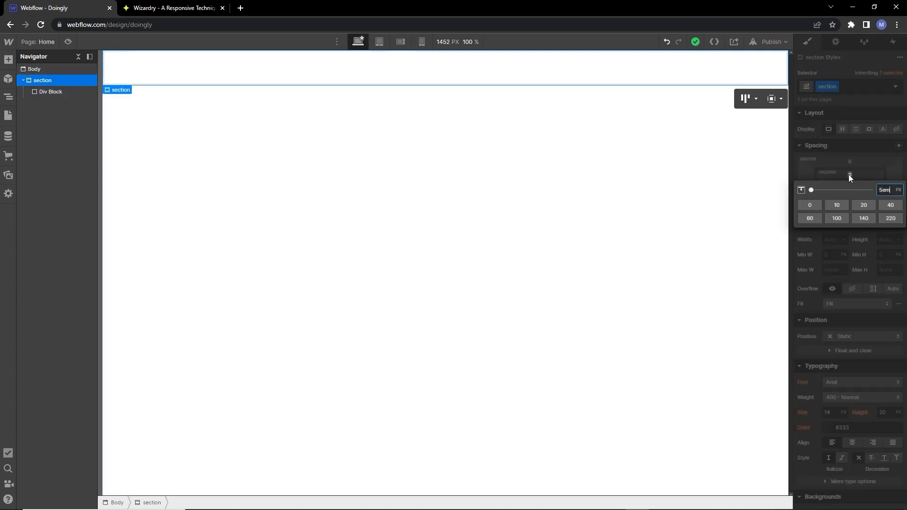
key("Return")
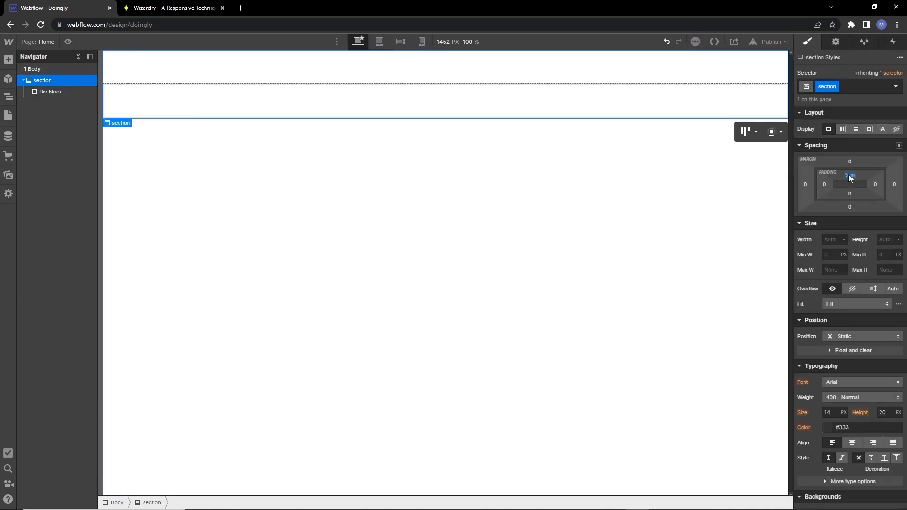
Step: Set the section's right, left and bottom padding to 5em
left_click(875, 184)
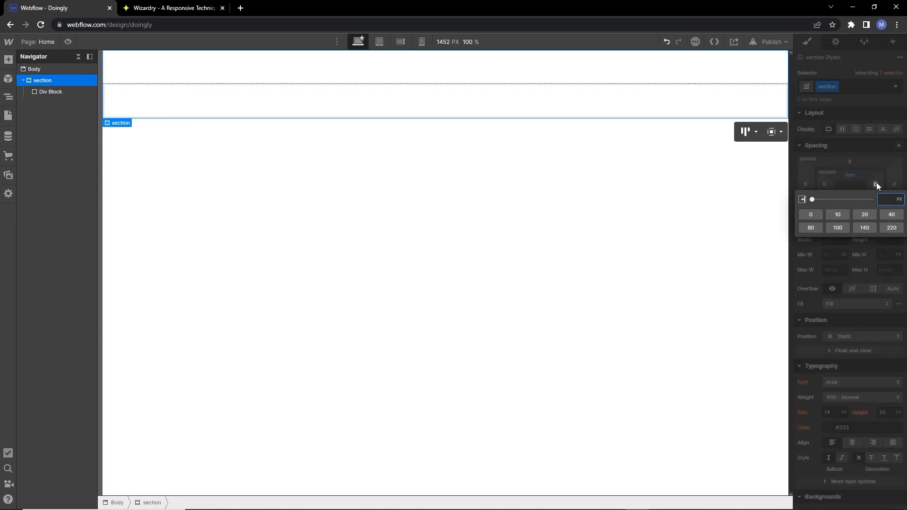
type("5em")
key("Return")
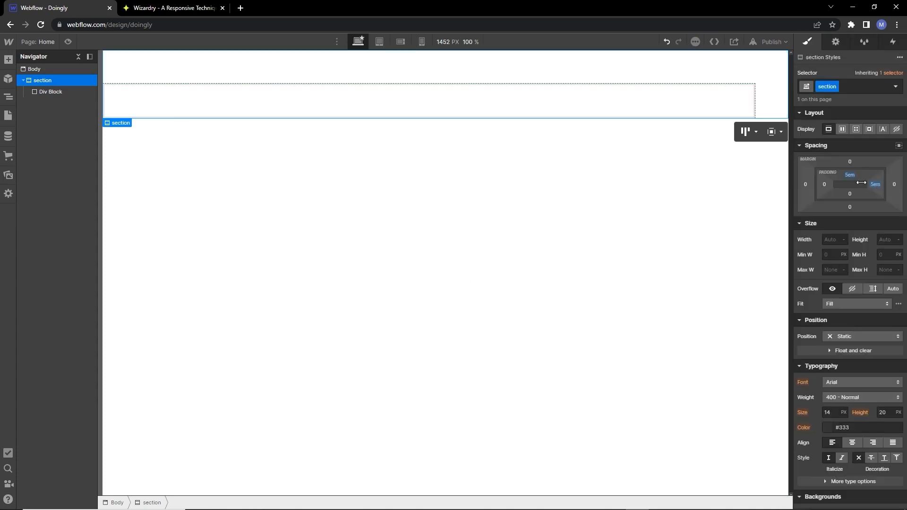
left_click(824, 185)
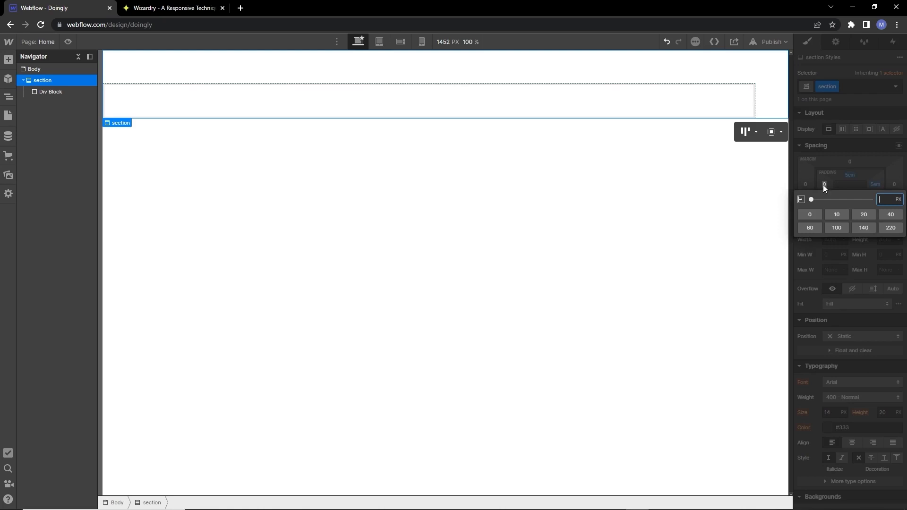
type("5mem")
key("Return")
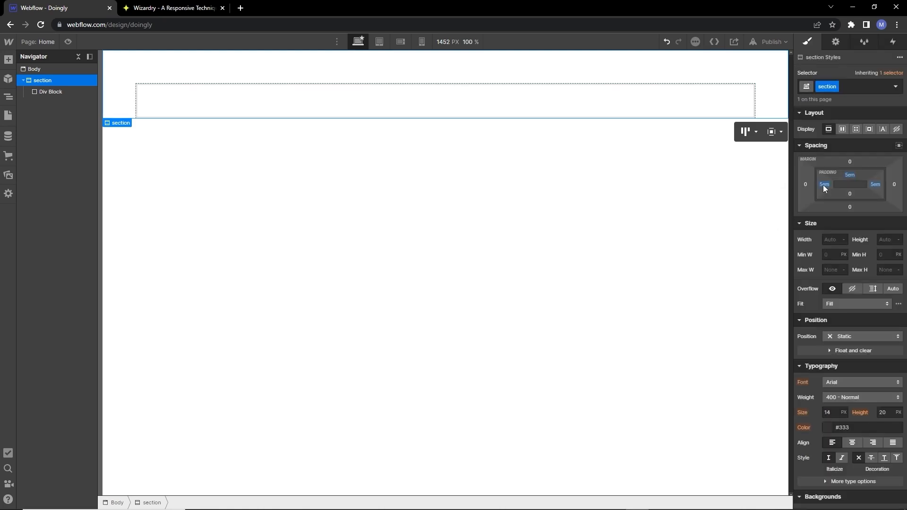
left_click(849, 194)
type("5em")
key("Return")
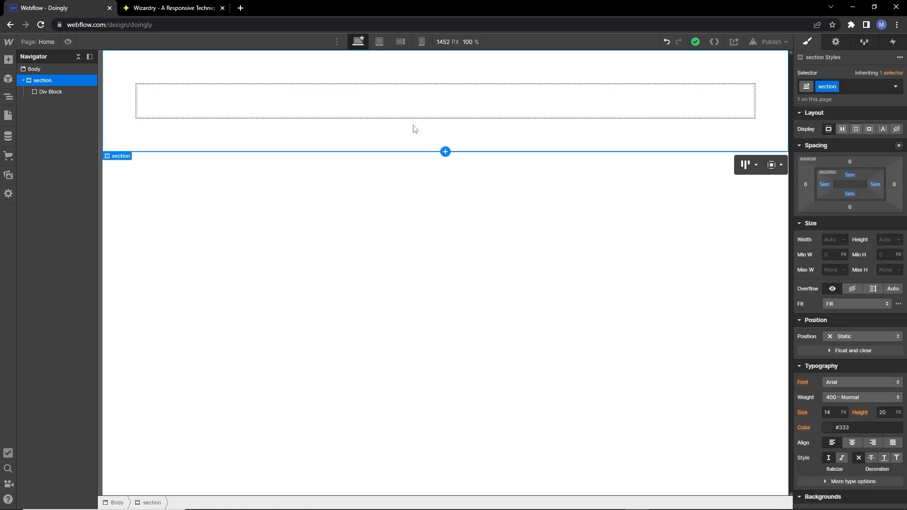
Step: Assign the class "container" to the div block inside the section
left_click(183, 112)
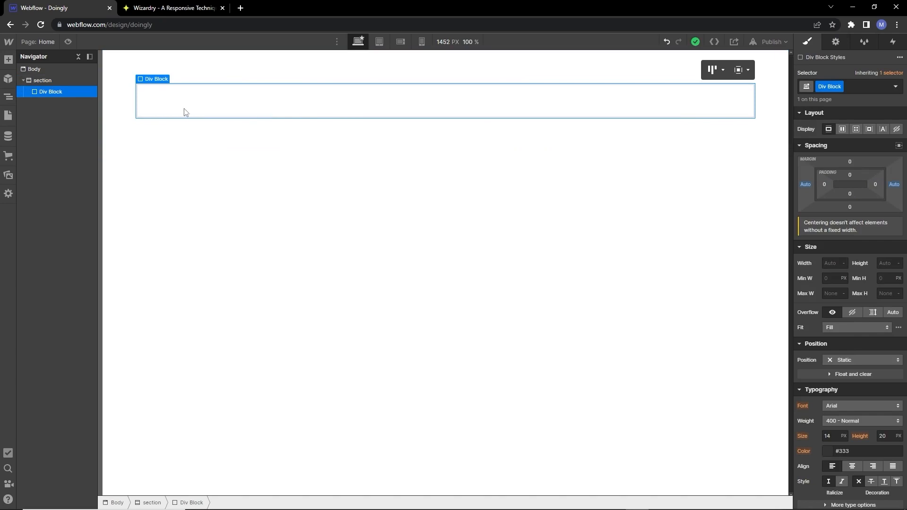
type("container")
key("Return")
Step: Add a div block inside the container and give it the class "hero-content-wrapper"
left_click(8, 59)
left_click(41, 229)
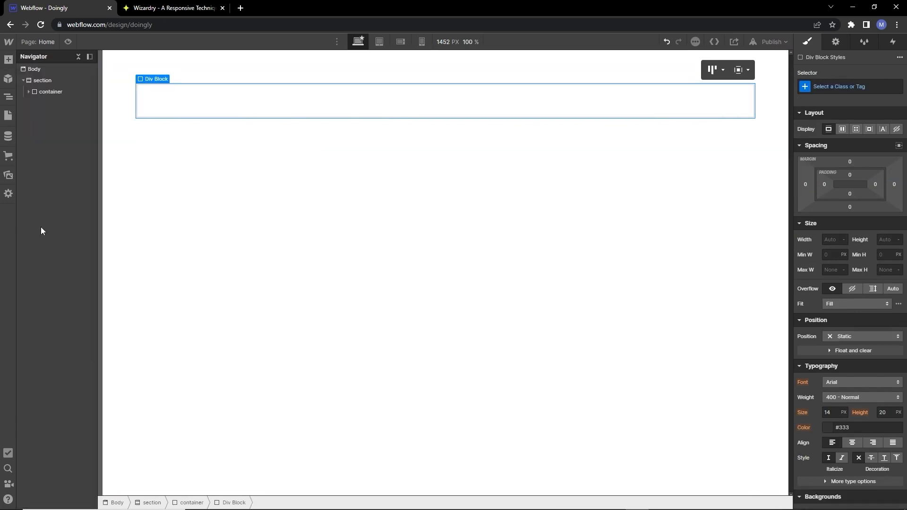
left_click(825, 86)
type("hero-content-wrapper")
key("Return")
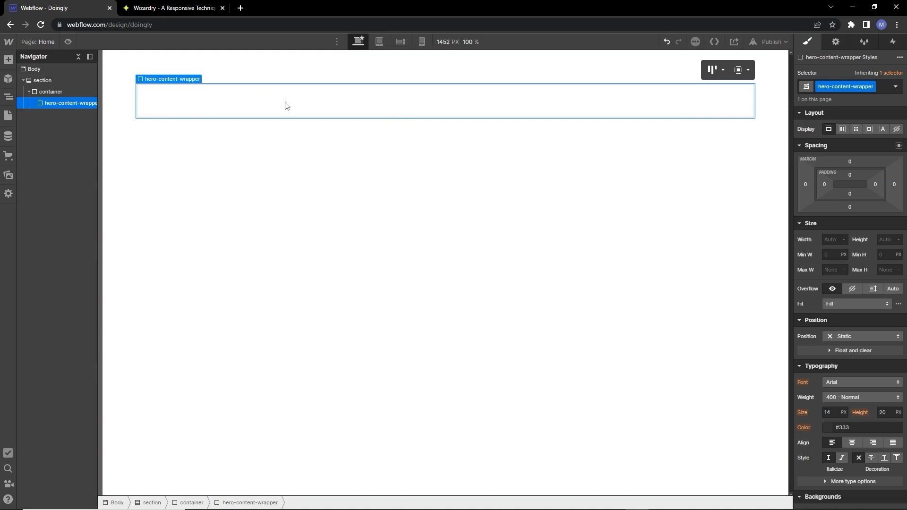
Step: Add two div blocks inside the hero-content-wrapper and set the wrapper's display to flex
left_click(8, 60)
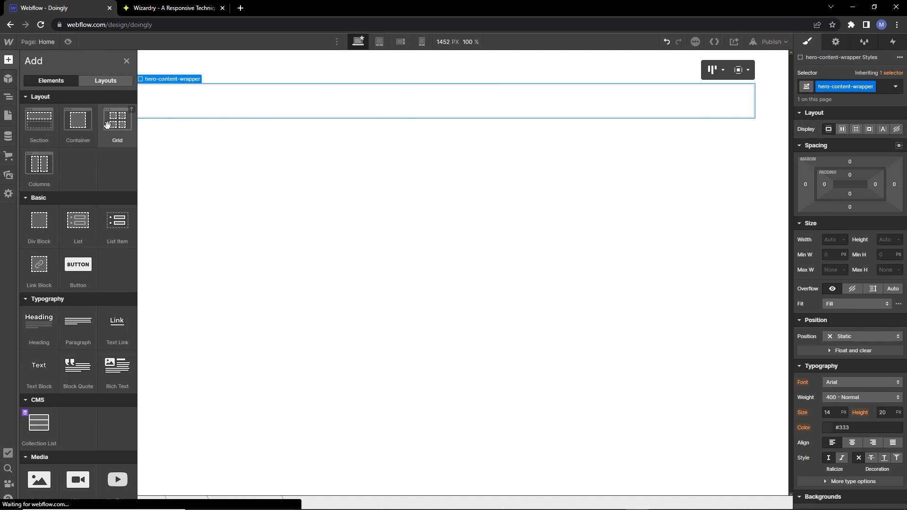
left_click_drag(32, 233, 48, 110)
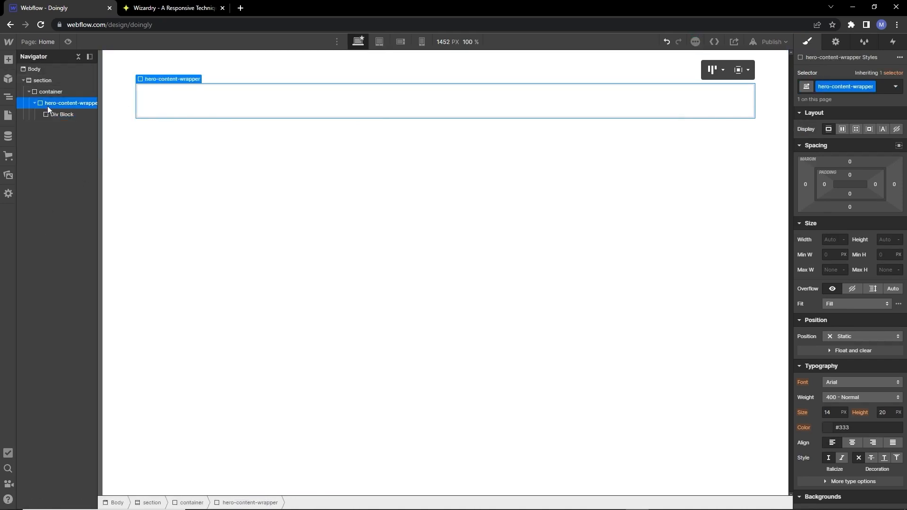
left_click(8, 59)
left_click_drag(38, 237, 66, 103)
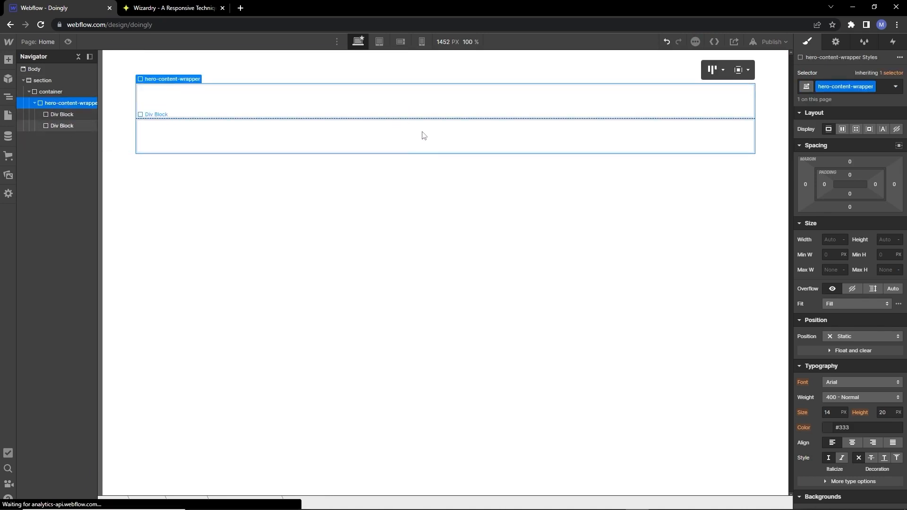
left_click(842, 129)
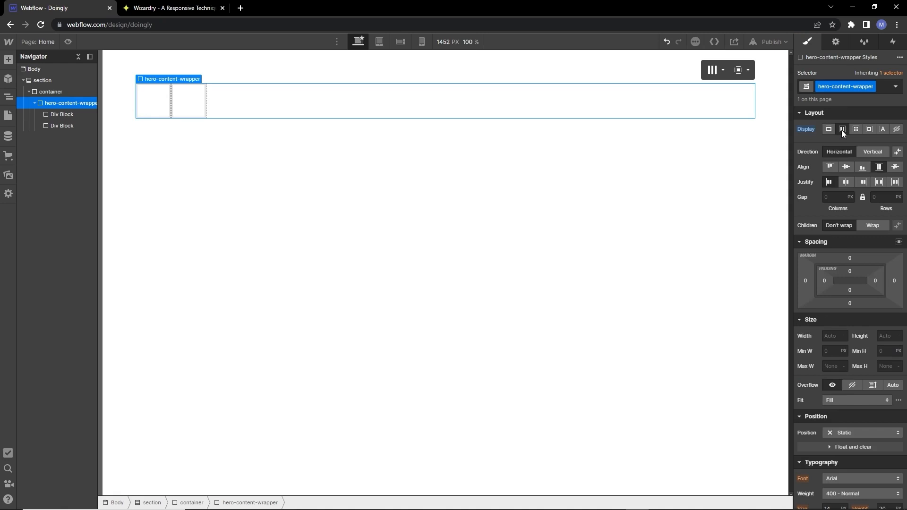
Step: Set the first div block in the wrapper to 55% width and name its class "hero-left"
left_click(152, 105)
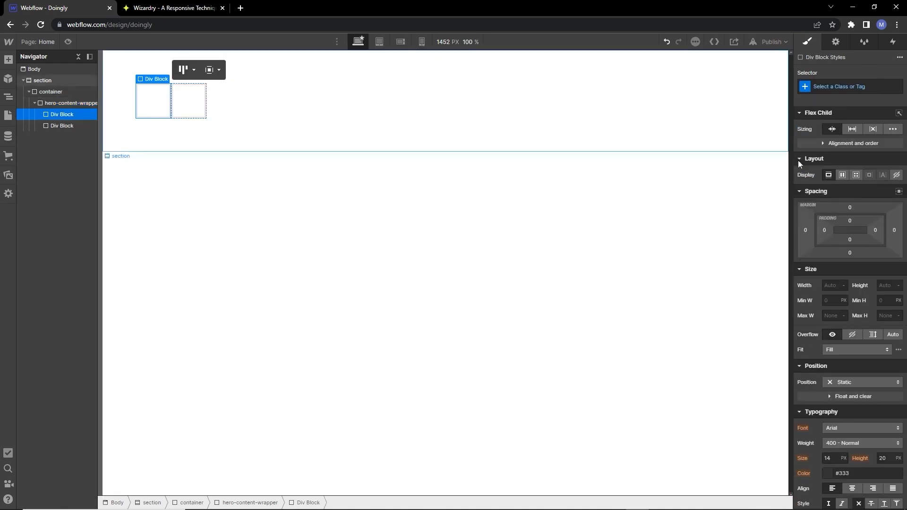
left_click(830, 286)
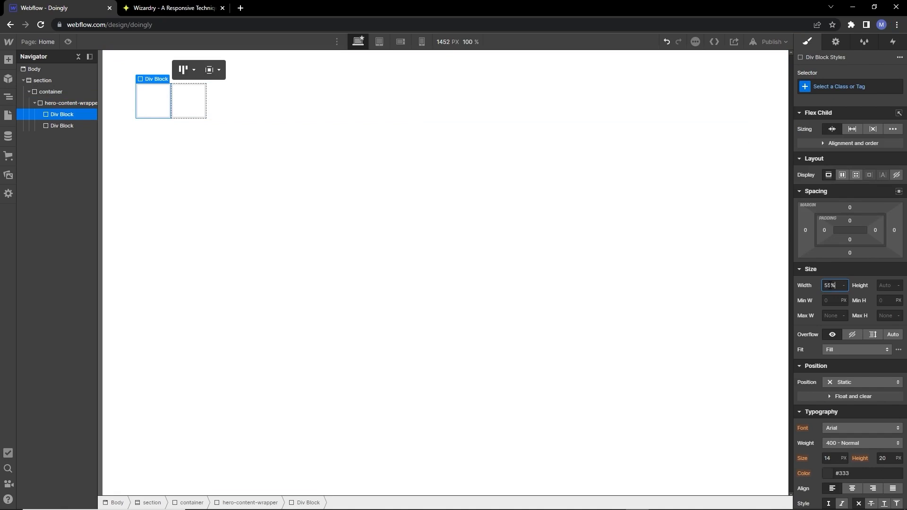
type("55%")
key("Return")
double_click(827, 86)
type("hero-left")
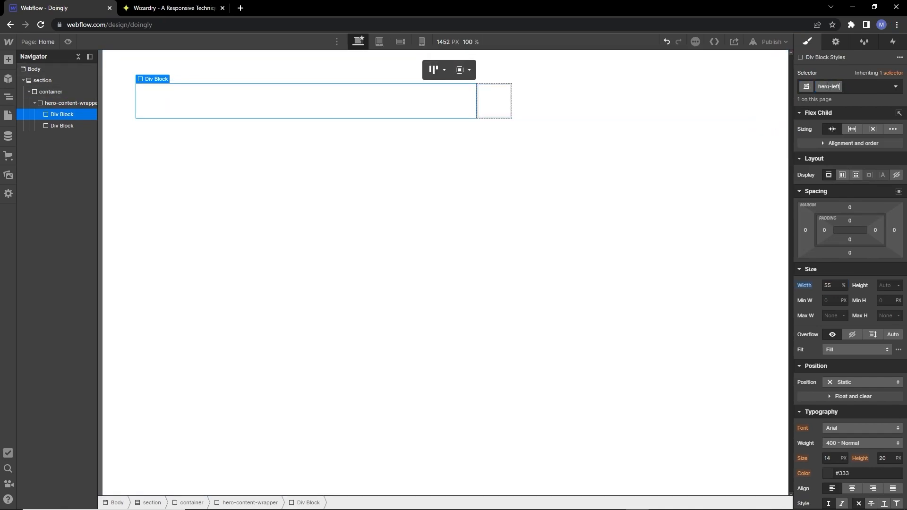
key("Return")
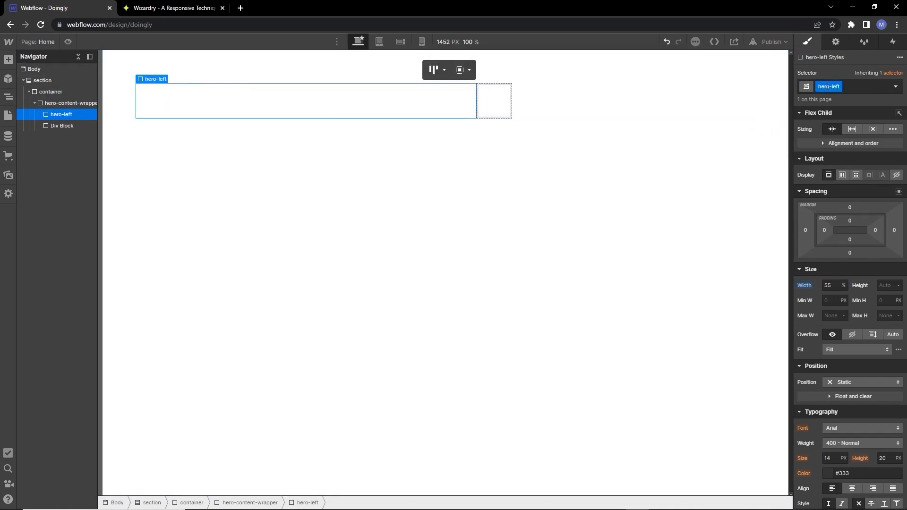
Step: Assign the class "hero-right" to the second div block in the hero-content-wrapper
left_click(503, 108)
left_click(806, 89)
type("hero-right")
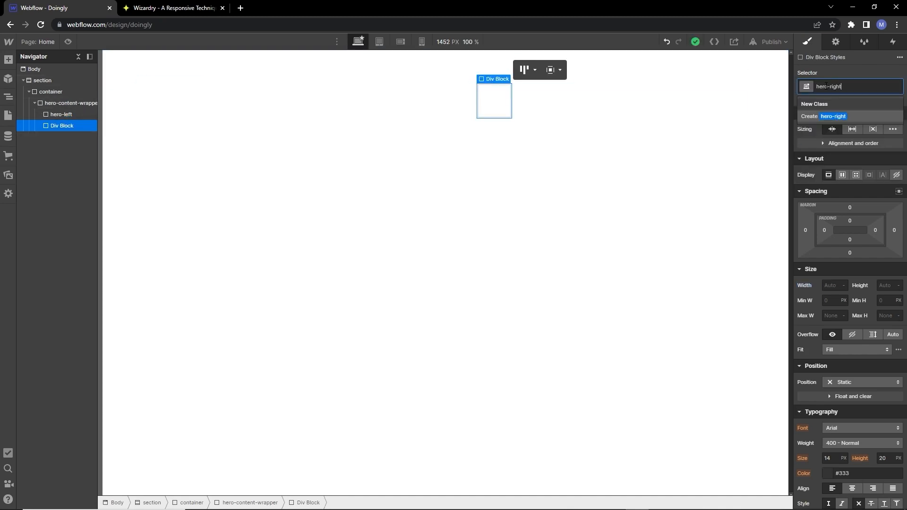
key("Return")
Step: Check the hero headline in Figma, and in Webflow add a div block inside hero-left with the class "headline-dev"
left_click(252, 95)
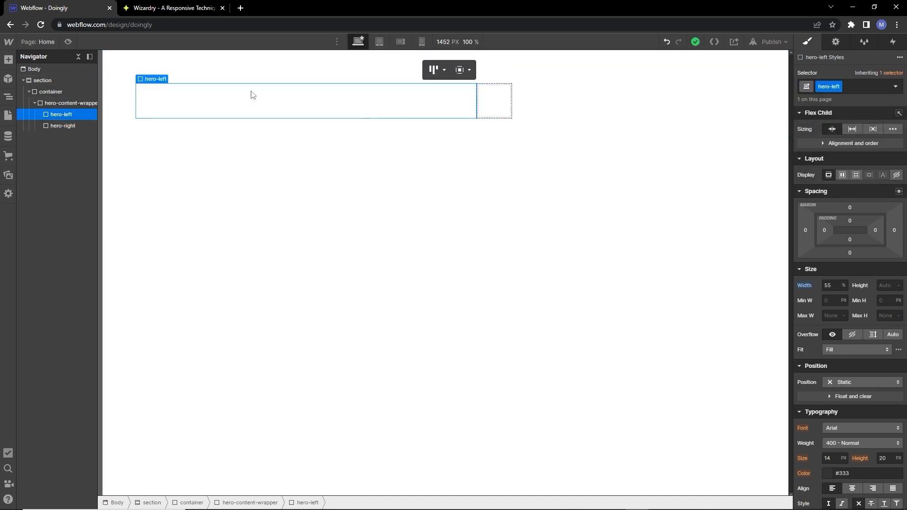
key("alt+Tab")
left_click(362, 210)
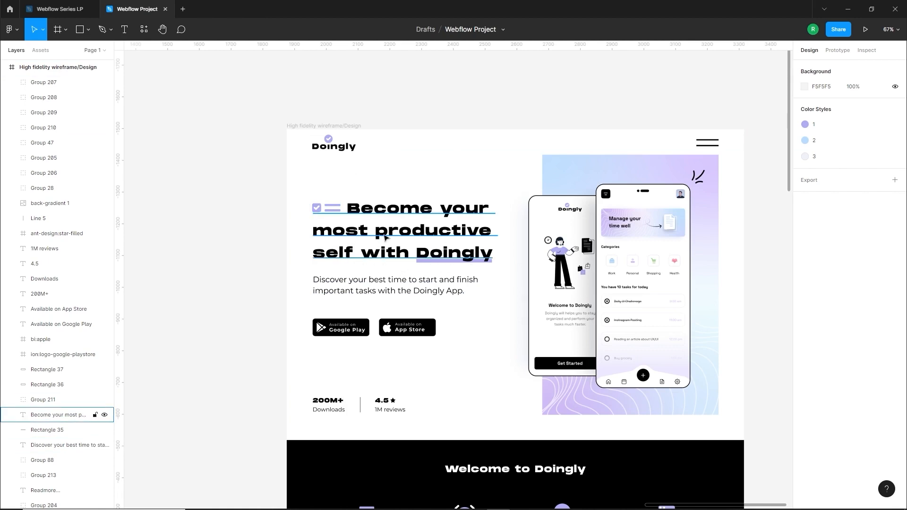
key("alt+Tab")
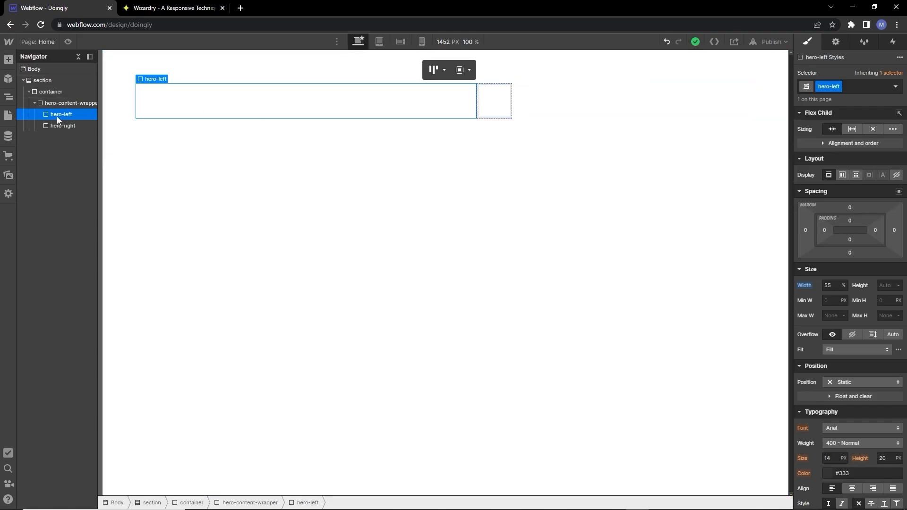
left_click(10, 62)
left_click(40, 224)
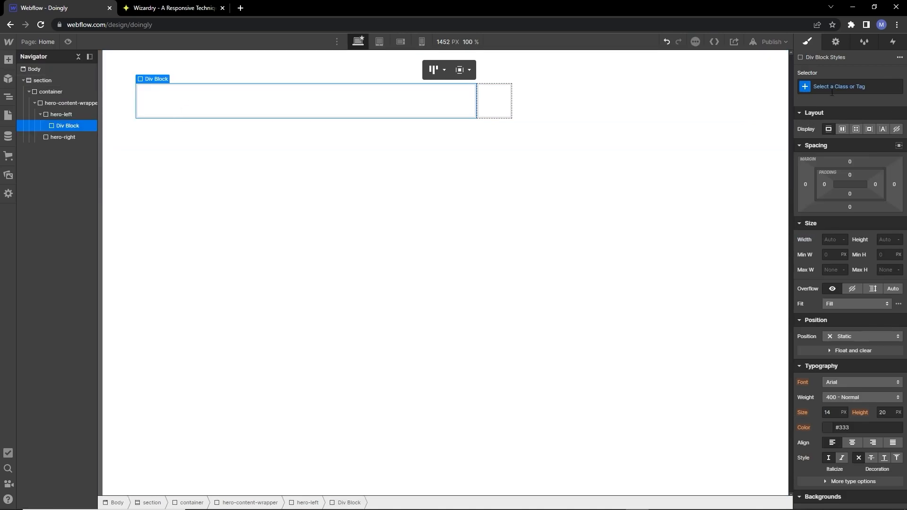
left_click(830, 86)
type("headline-dev")
key("Return")
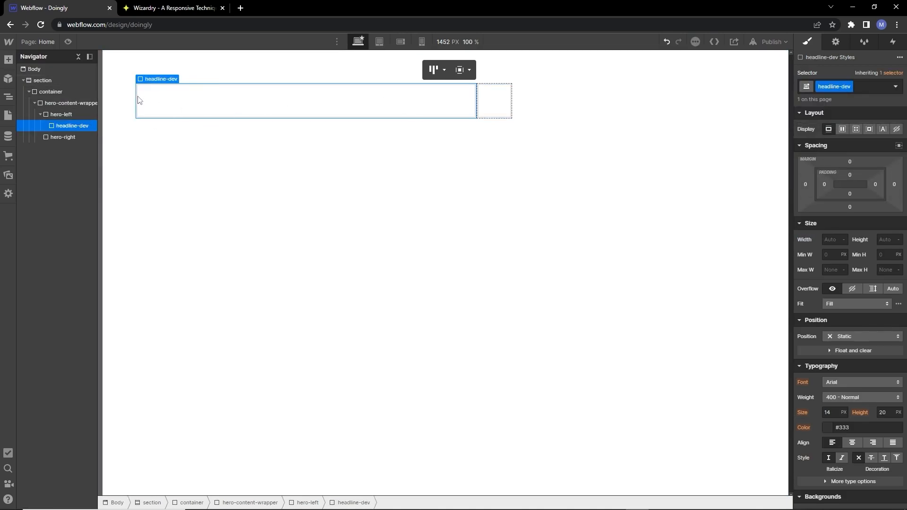
Step: Add a div block inside headline-dev and give it the class "icon-dev"
left_click(8, 59)
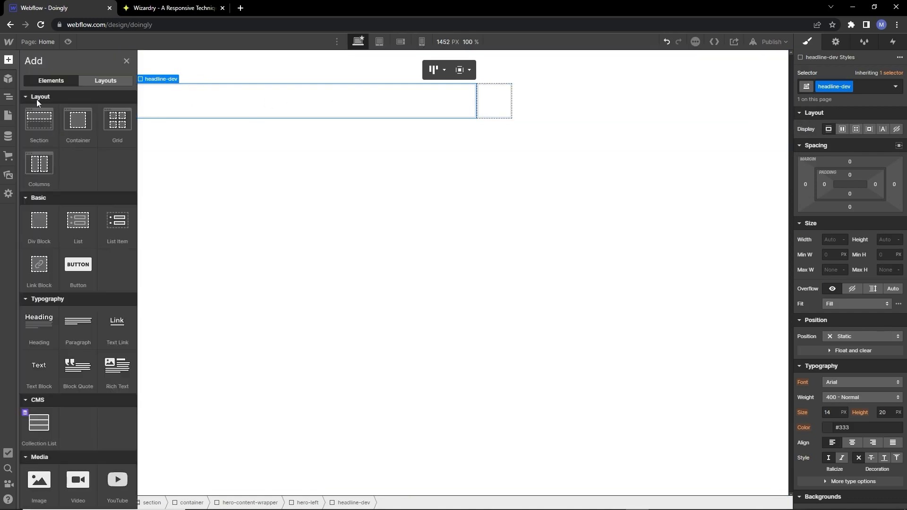
left_click_drag(38, 226, 139, 113)
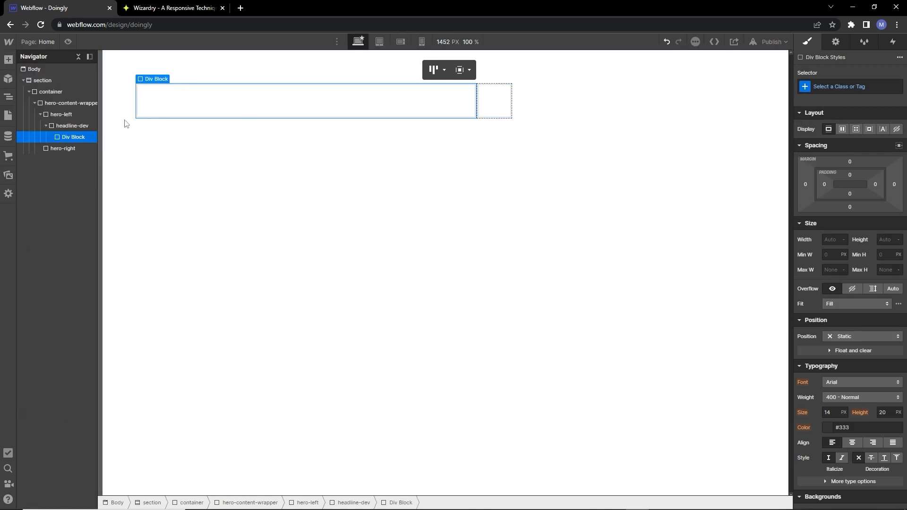
left_click(832, 87)
type("icon-dev")
key("Return")
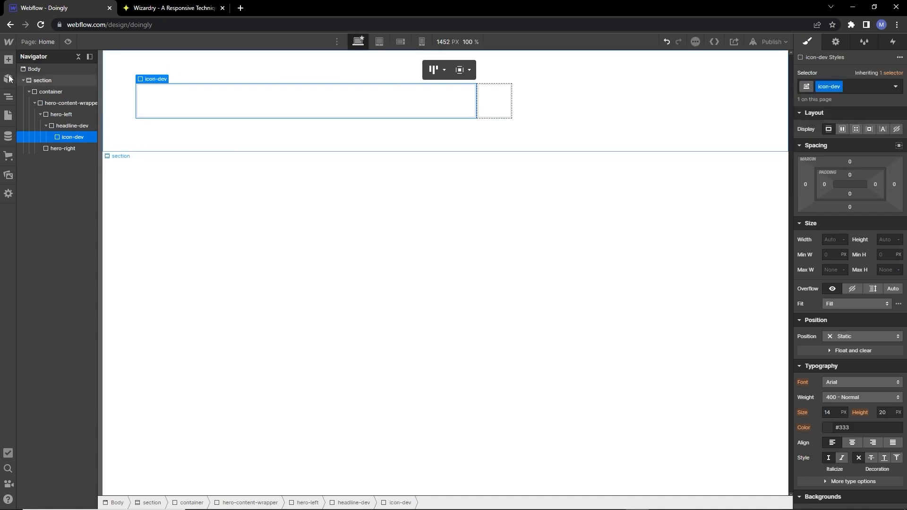
Step: Place the checkmark-and-lines image Group 211.svg from the assets inside icon-dev
left_click(8, 59)
left_click(8, 176)
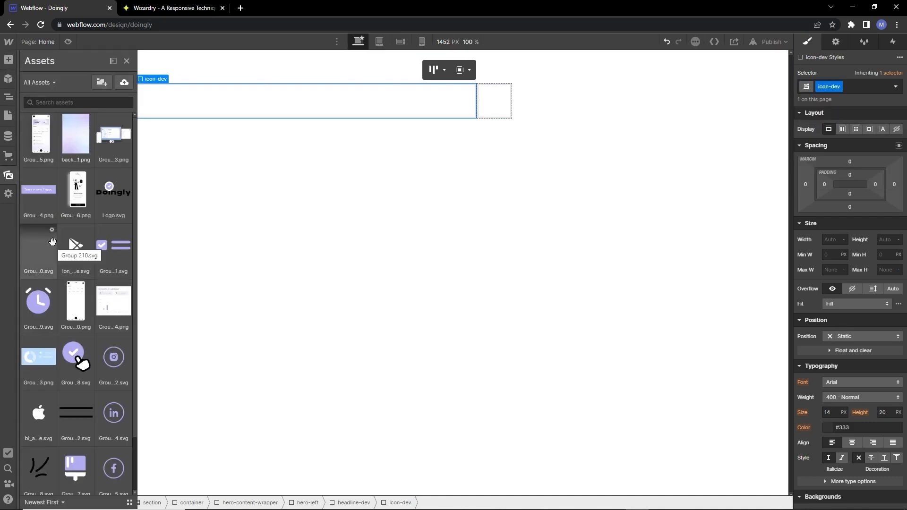
left_click_drag(76, 359, 162, 113)
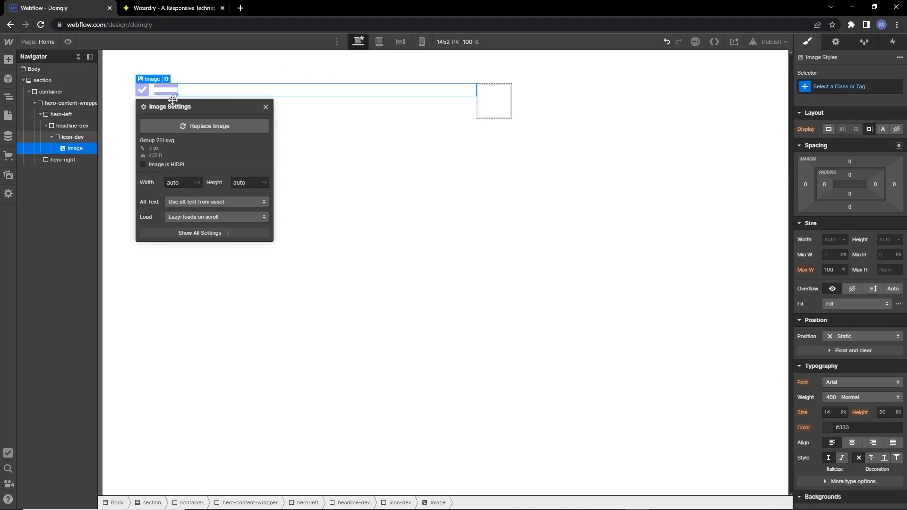
left_click(265, 108)
left_click(208, 94)
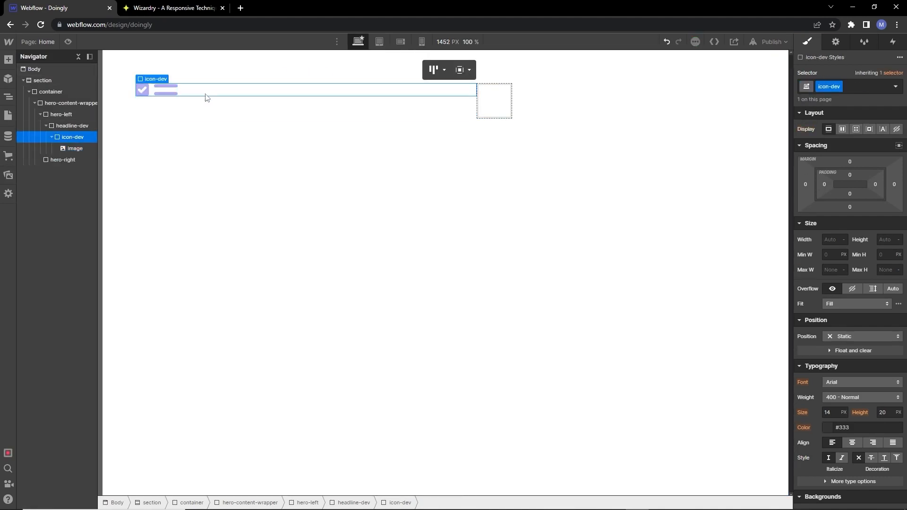
Step: Add an H1 heading inside headline-dev, below the icon
left_click(71, 126)
left_click(8, 60)
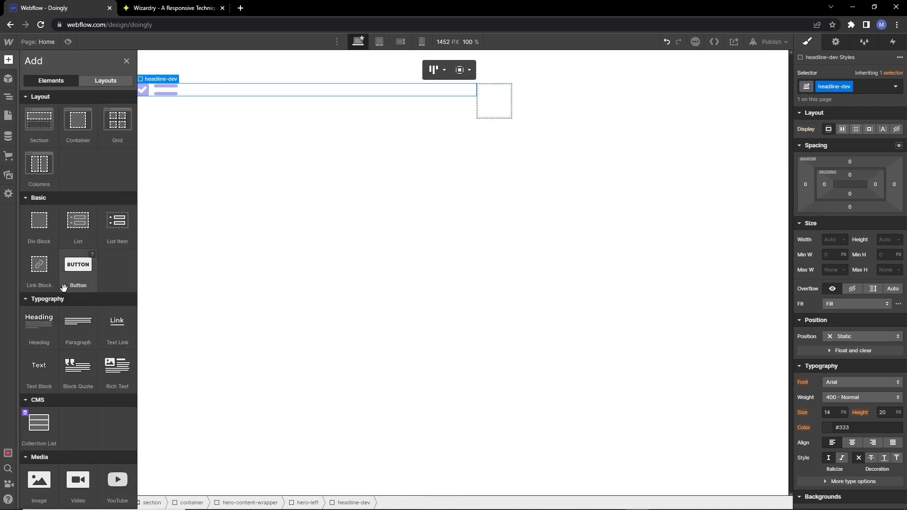
left_click(49, 315)
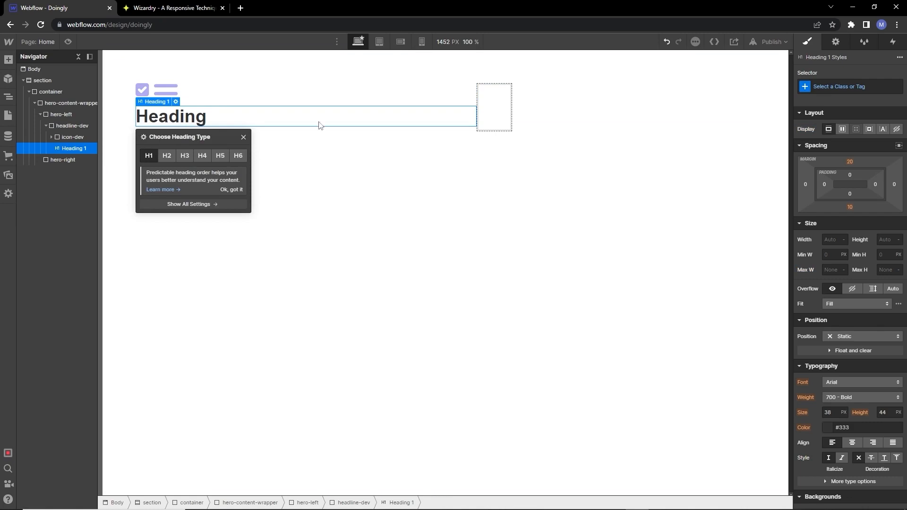
Step: Target the All H1 Headings tag and set its font to Monumentextended
left_click(849, 88)
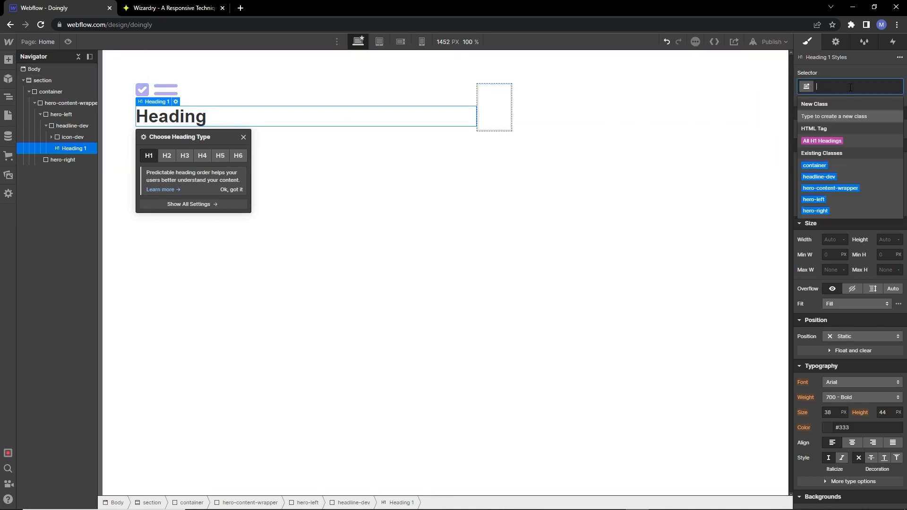
left_click(823, 140)
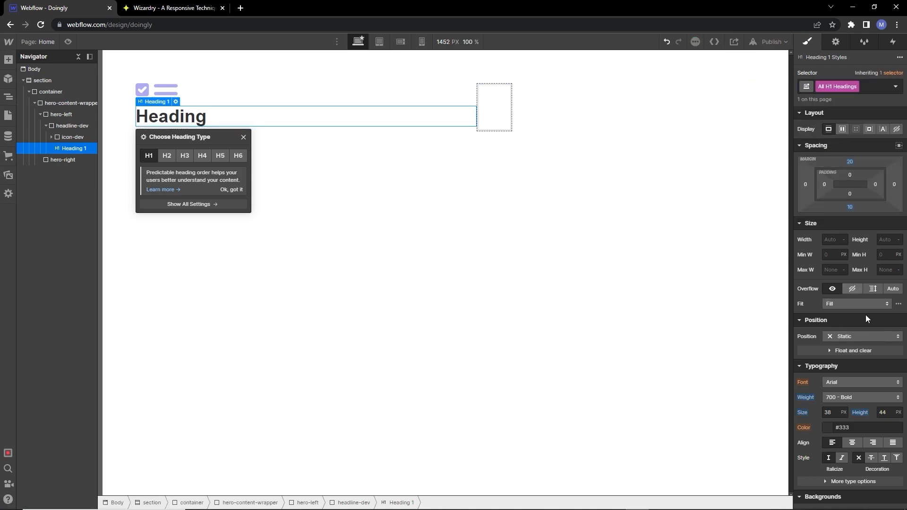
left_click(874, 382)
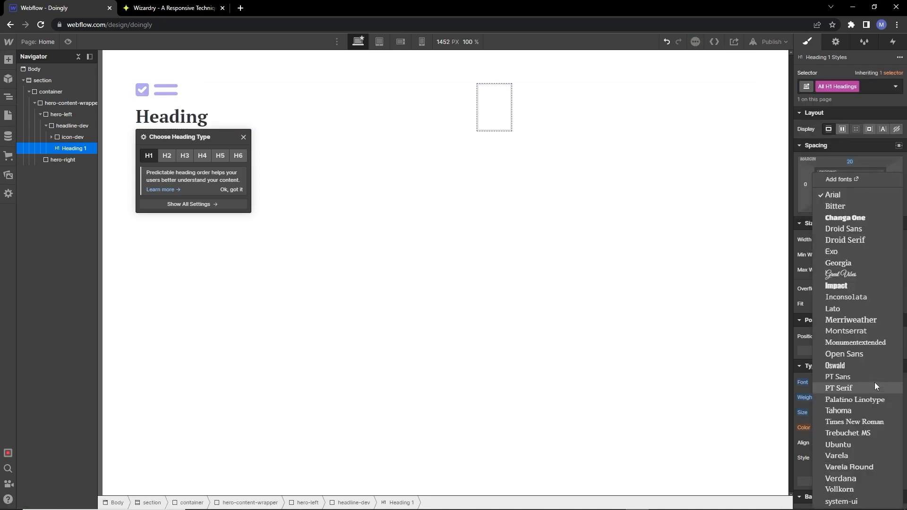
left_click(859, 339)
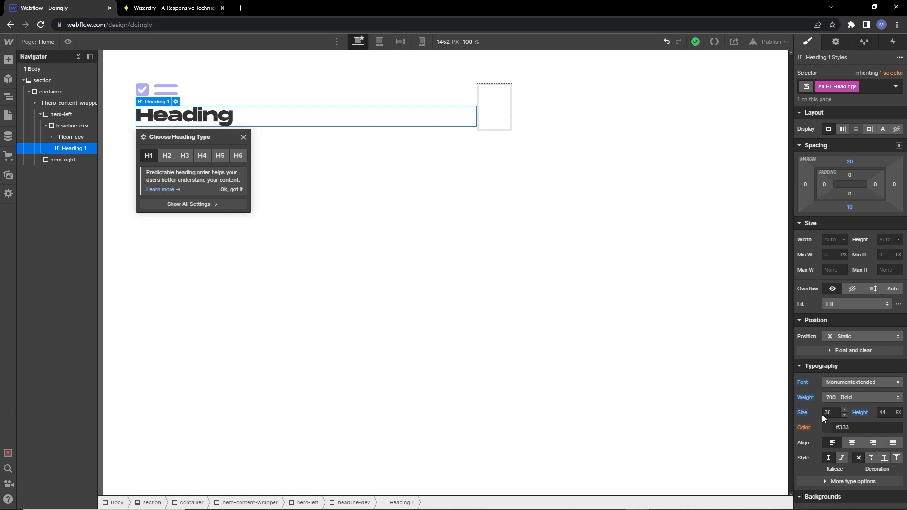
Step: Check the hero headline's text size in Figma and enter 45 px as the element size in Wizardry's PX to EM Converter
key("alt+Tab")
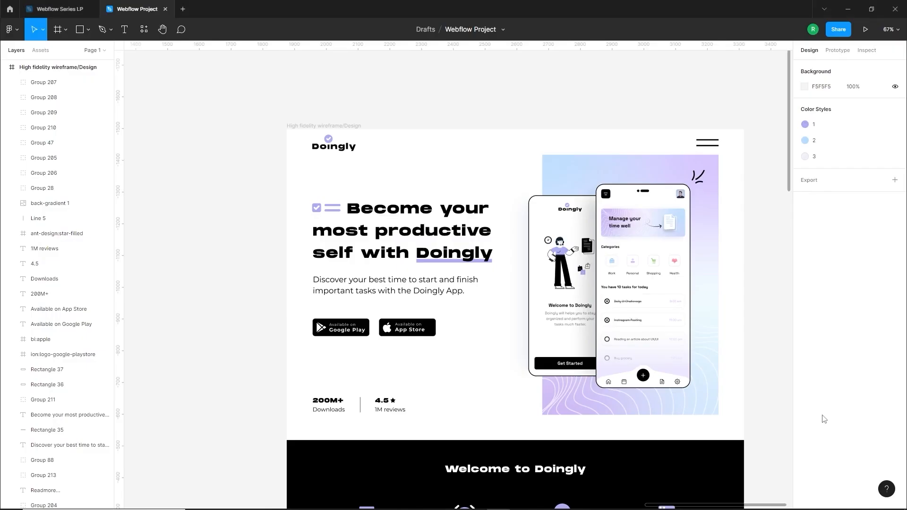
left_click(412, 213)
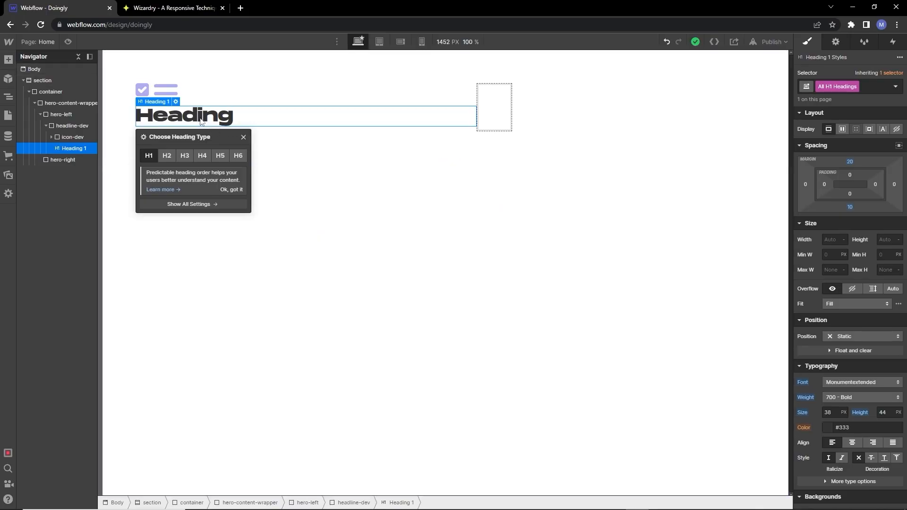
left_click(184, 7)
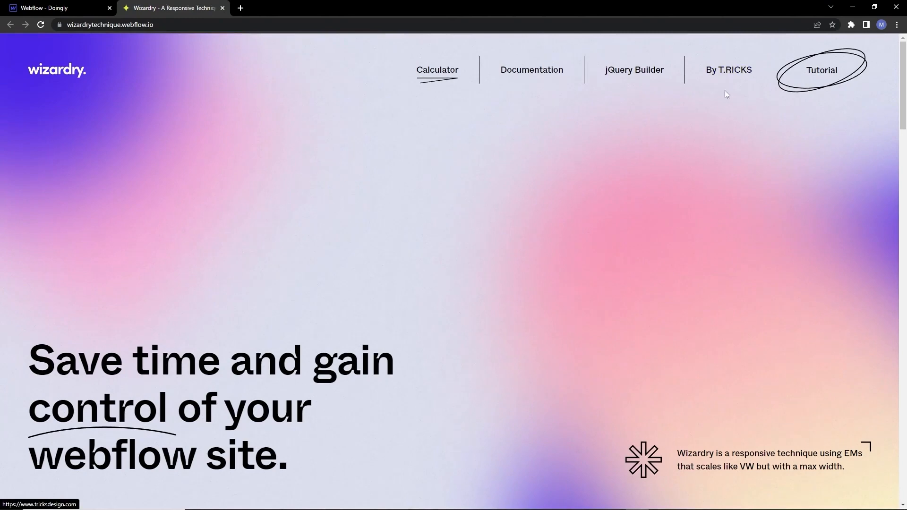
scroll(440, 302, "down", 7)
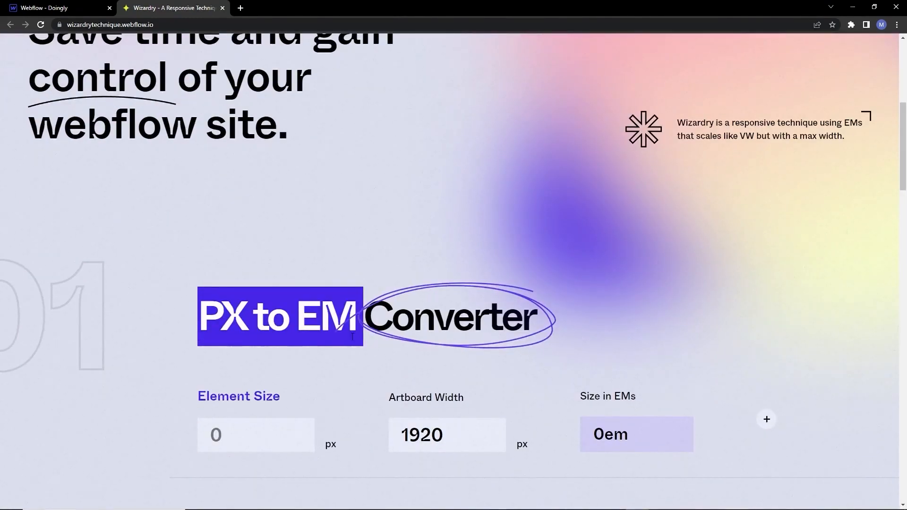
left_click(167, 409)
scroll(239, 389, "down", 2)
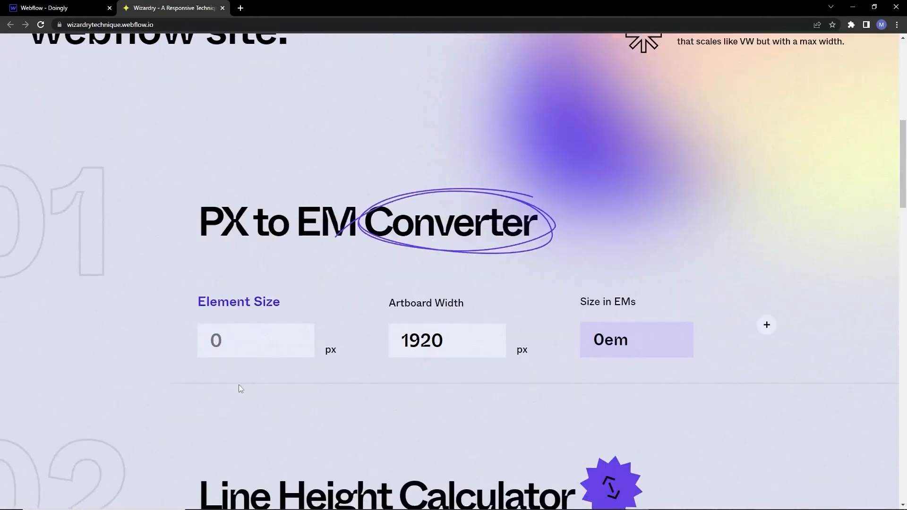
type("45")
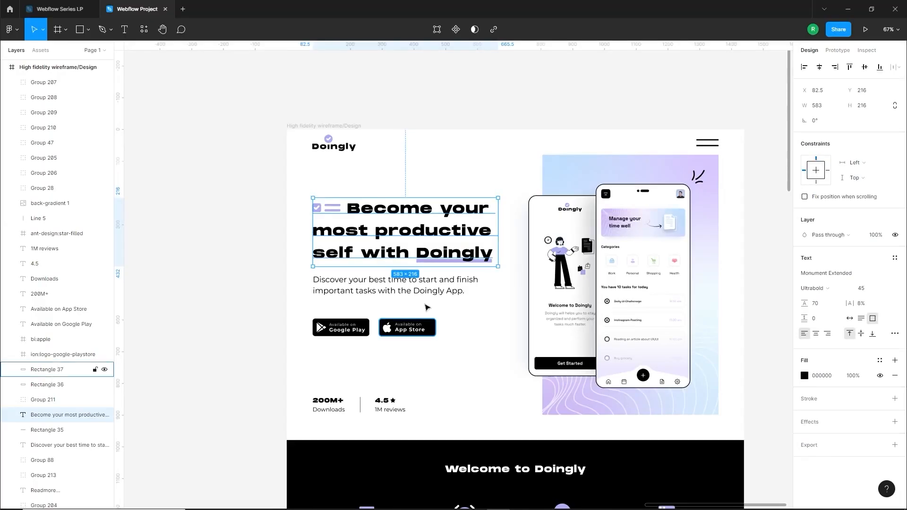
Step: Check the design frame's width in Figma, set the converter's artboard width to 1440 px and copy the size in EMs
key("Escape")
left_click(340, 126)
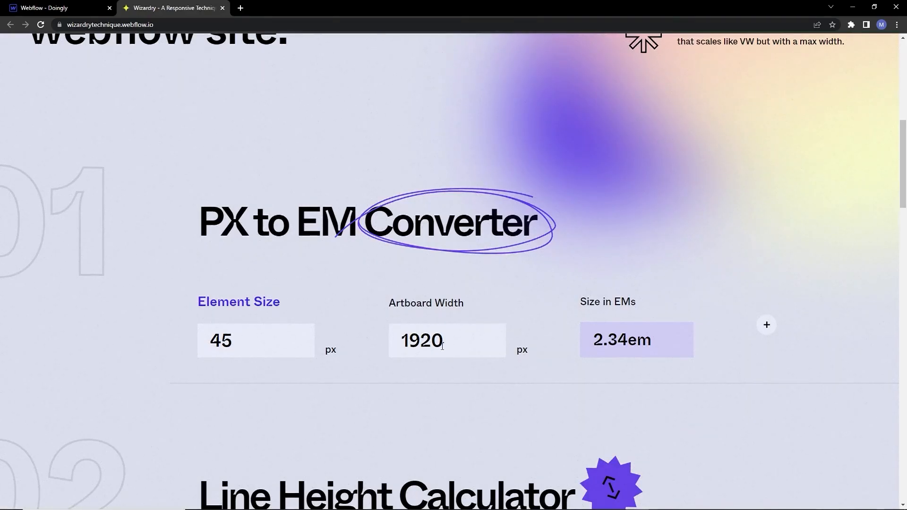
double_click(429, 346)
type("1440")
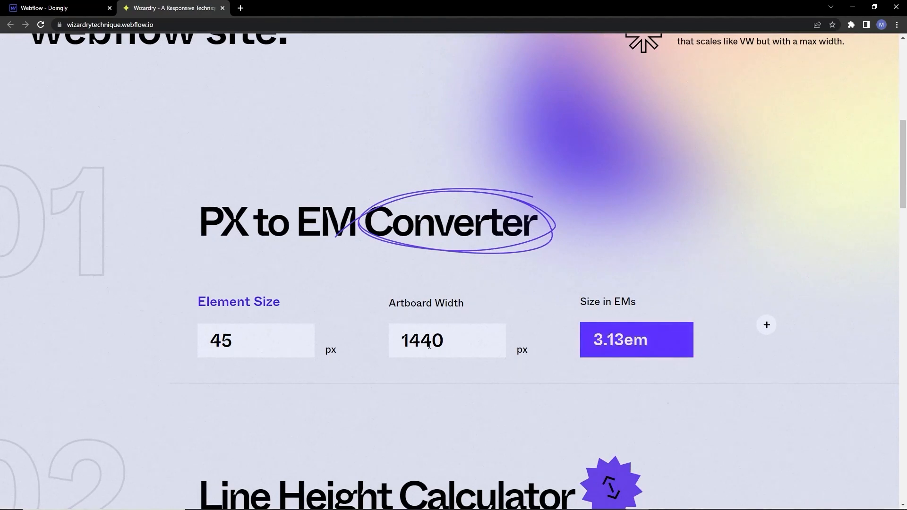
left_click(615, 348)
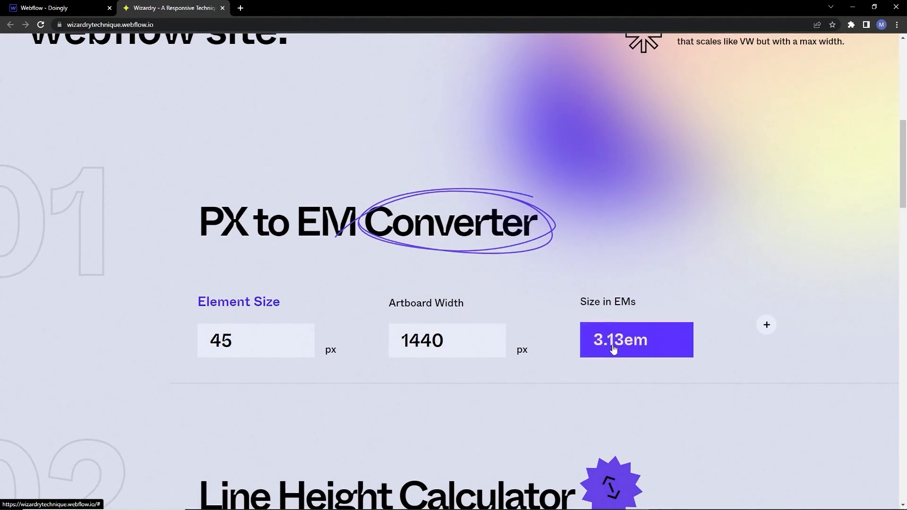
Step: Back in Webflow, set the H1 heading's font size to 3 em
left_click(66, 8)
left_click(833, 414)
type("3.13em")
key("Return")
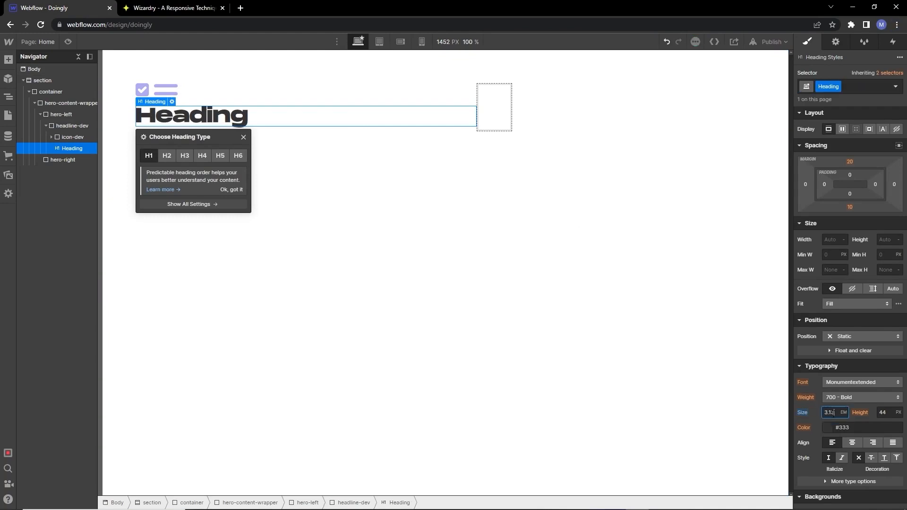
key("BackSpace")
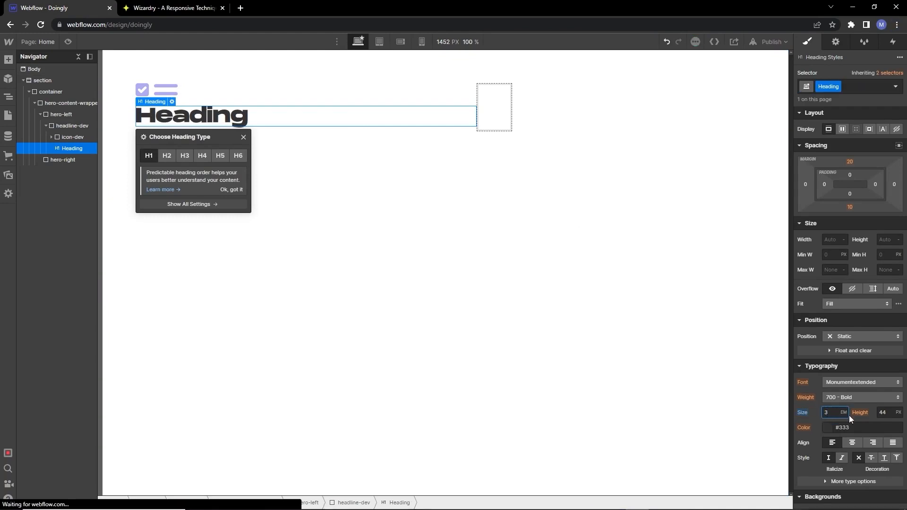
key("Return")
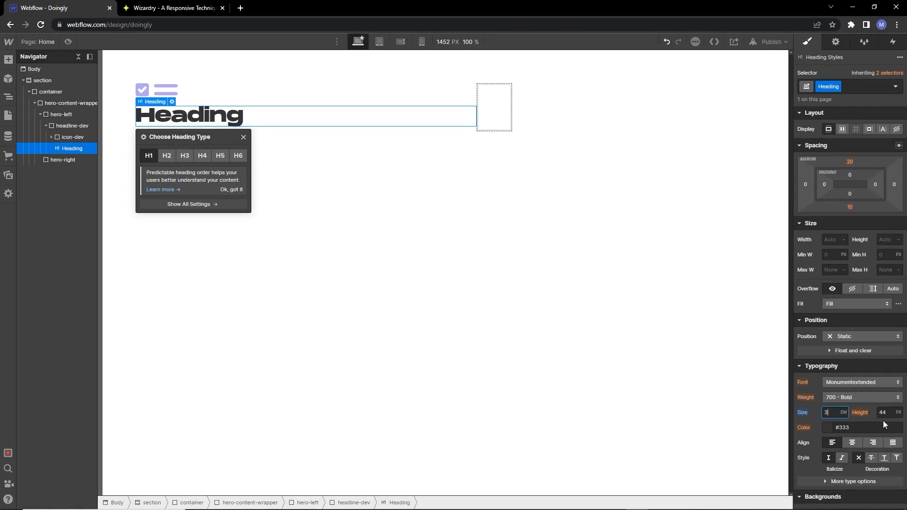
Step: Calculate the unitless line height in Wizardry's Line Height Calculator for a 45 px font size and 70 px line height
left_click(170, 8)
scroll(269, 349, "down", 6)
left_click(232, 335)
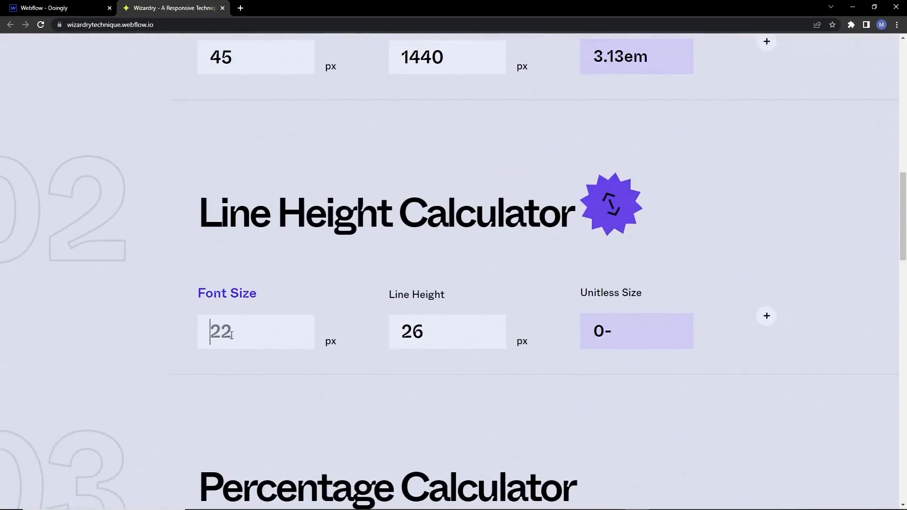
type("45")
double_click(424, 334)
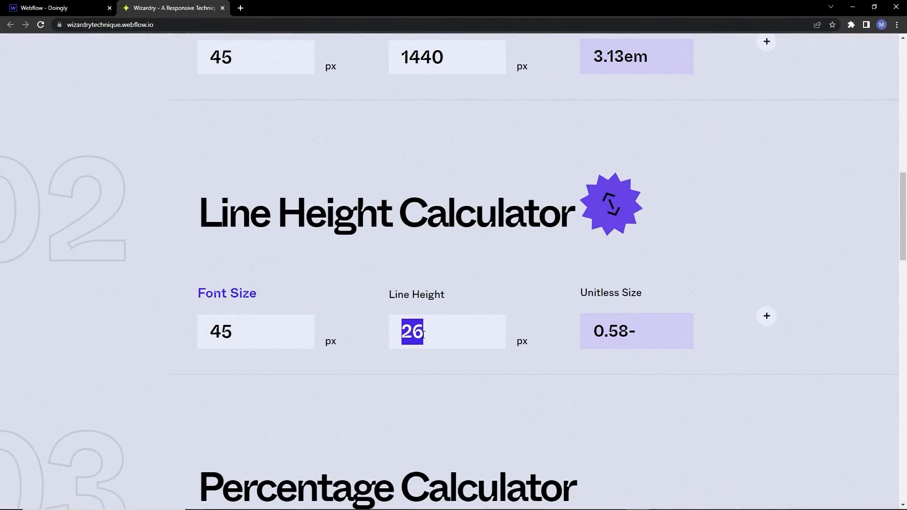
type("70")
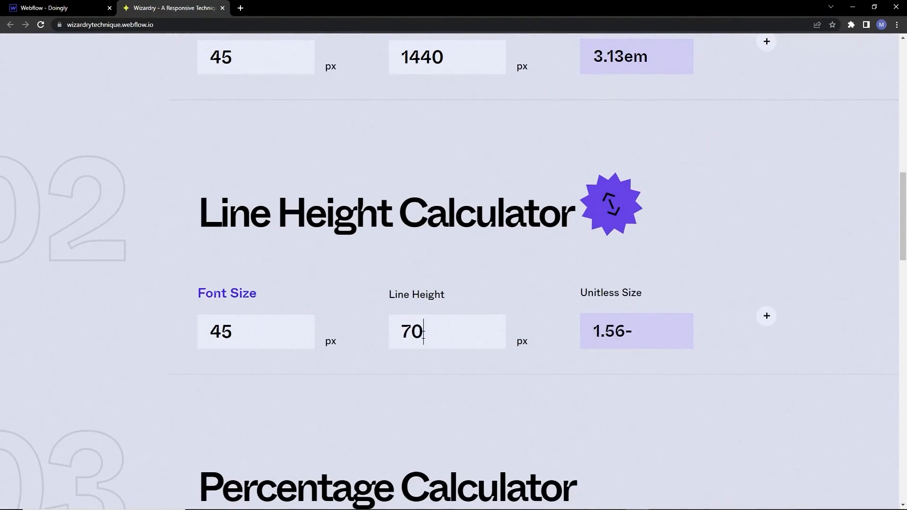
Step: Set the H1 heading's line height to 1.5 em in Webflow
left_click(45, 8)
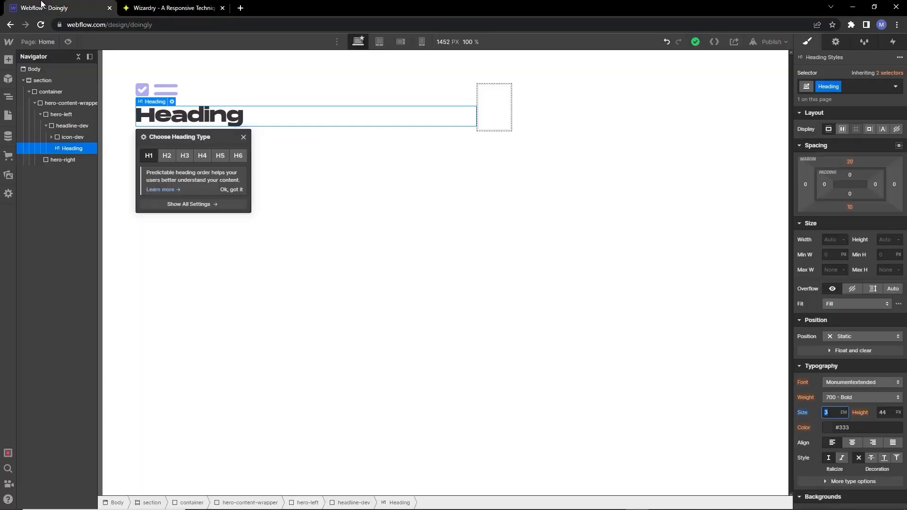
key("Tab")
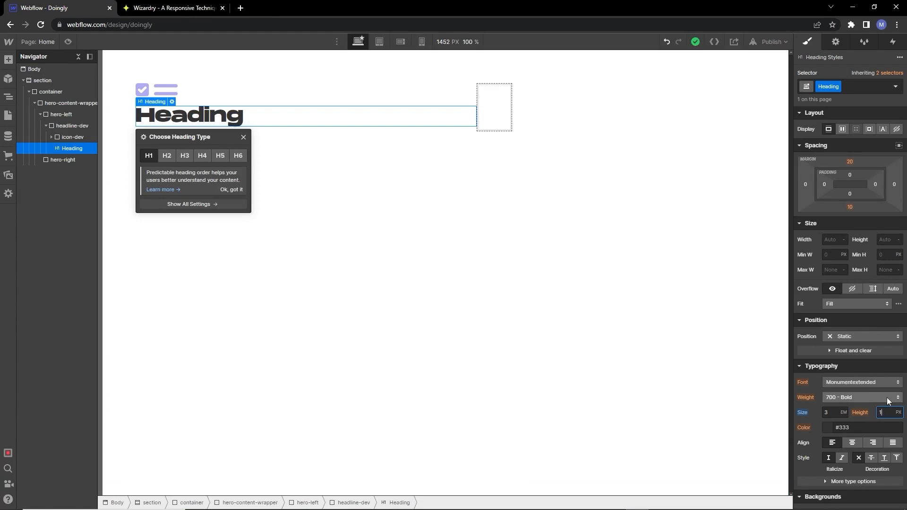
key("Return")
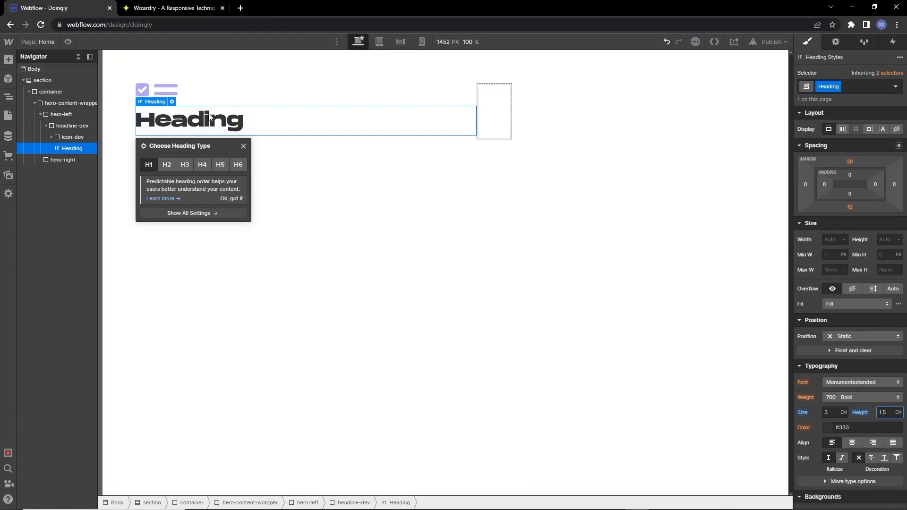
Step: Set the H1 heading's letter spacing to 0.05 em
scroll(855, 447, "down", 2)
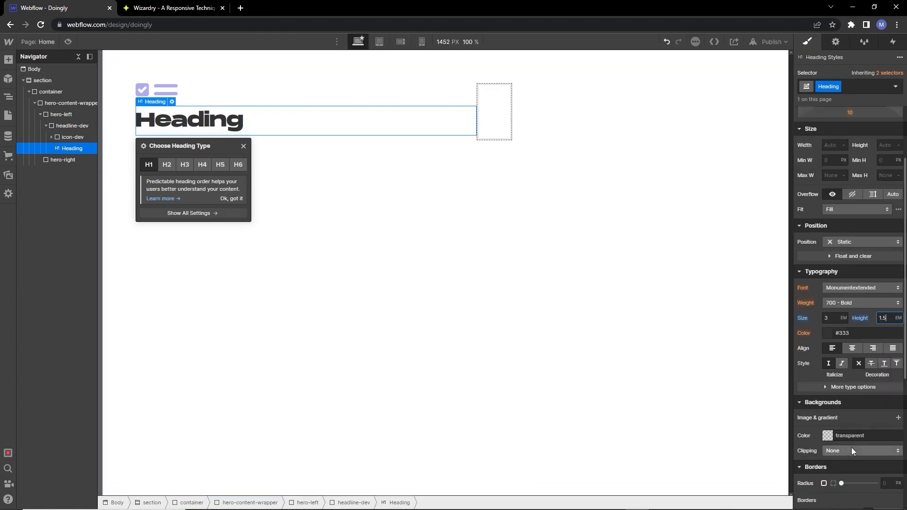
left_click(831, 387)
left_click(809, 400)
type("0.05em")
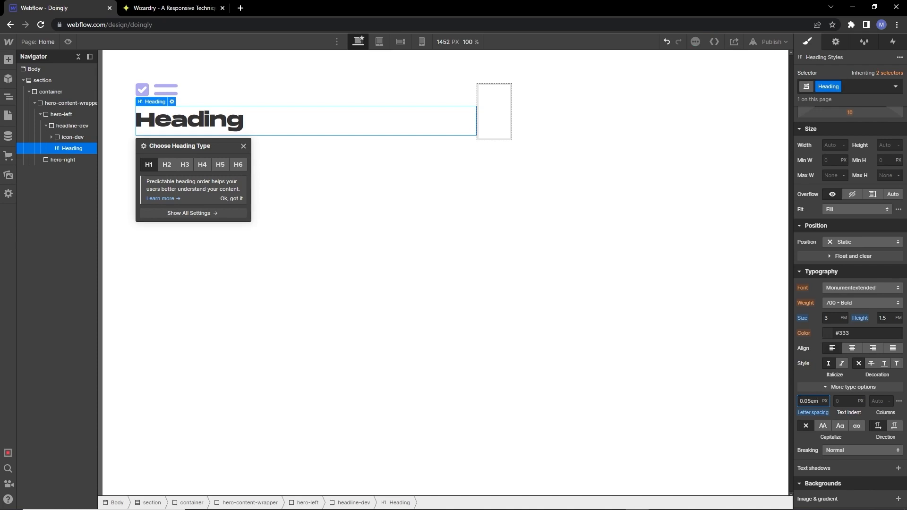
key("Return")
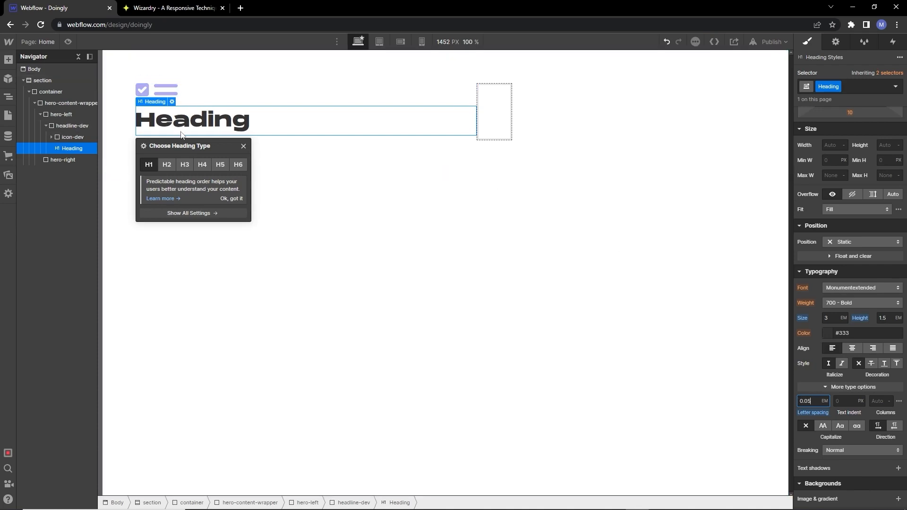
Step: Change the H1 heading's text color to black
left_click(827, 333)
left_click_drag(806, 405, 795, 474)
left_click(814, 332)
Step: Set the H1 heading's top and bottom margins to 0
scroll(815, 331, "up", 2)
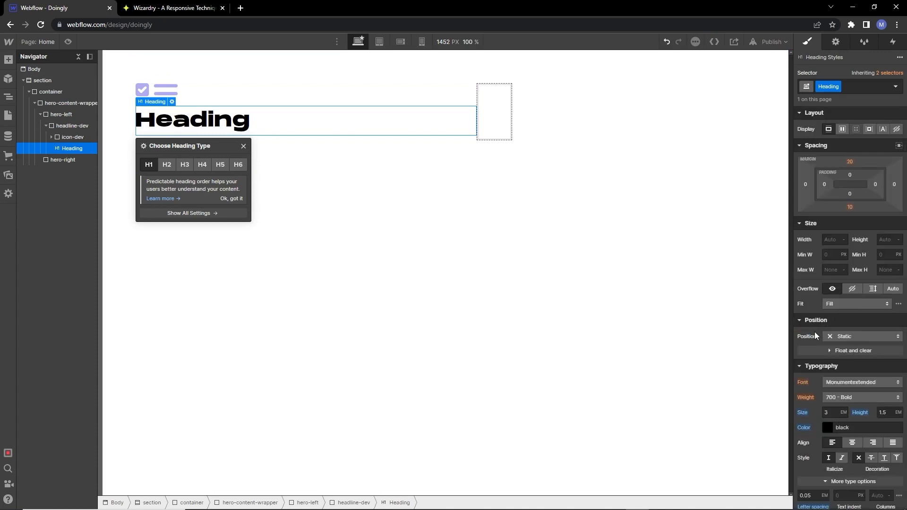
left_click(849, 160)
left_click(832, 192)
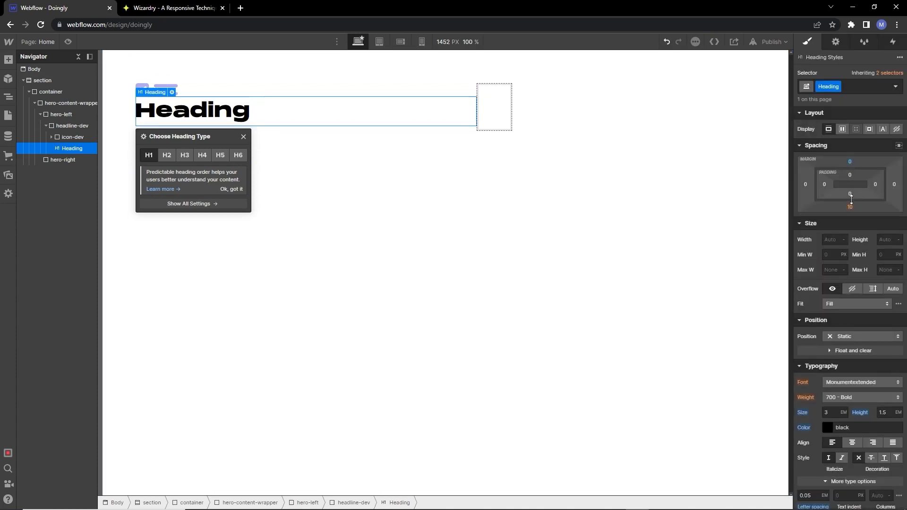
left_click(850, 206)
left_click(834, 237)
scroll(844, 187, "down", 2)
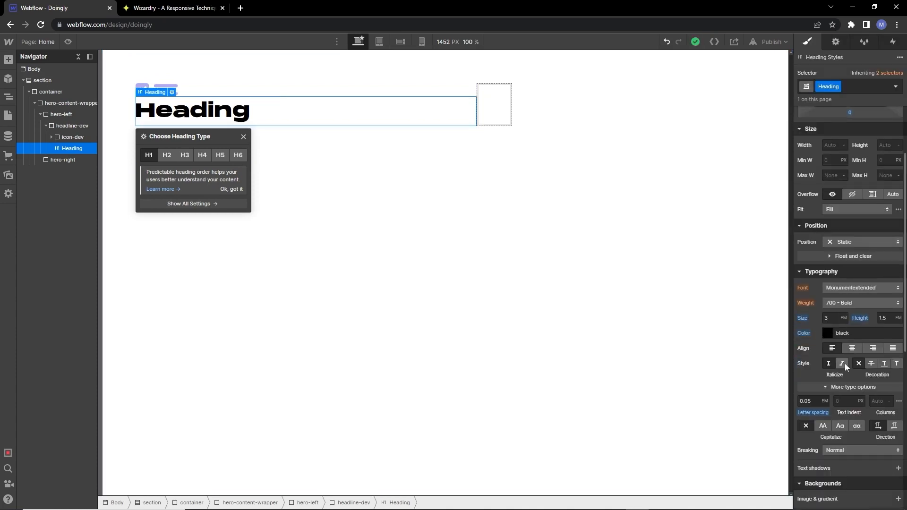
scroll(851, 355, "up", 2)
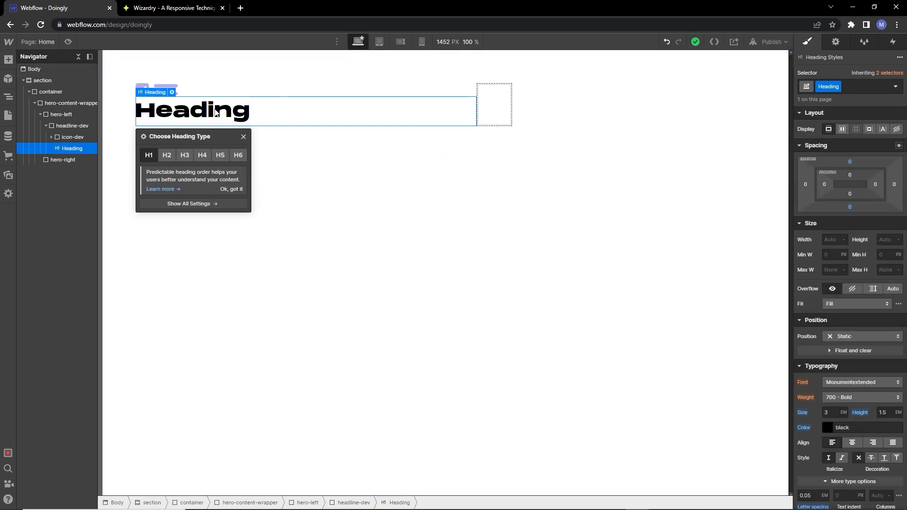
Step: Copy "Become your" from the Figma headline and replace the H1 heading's placeholder text in Webflow with it
key("alt+Tab")
double_click(355, 206)
left_click_drag(355, 207, 490, 212)
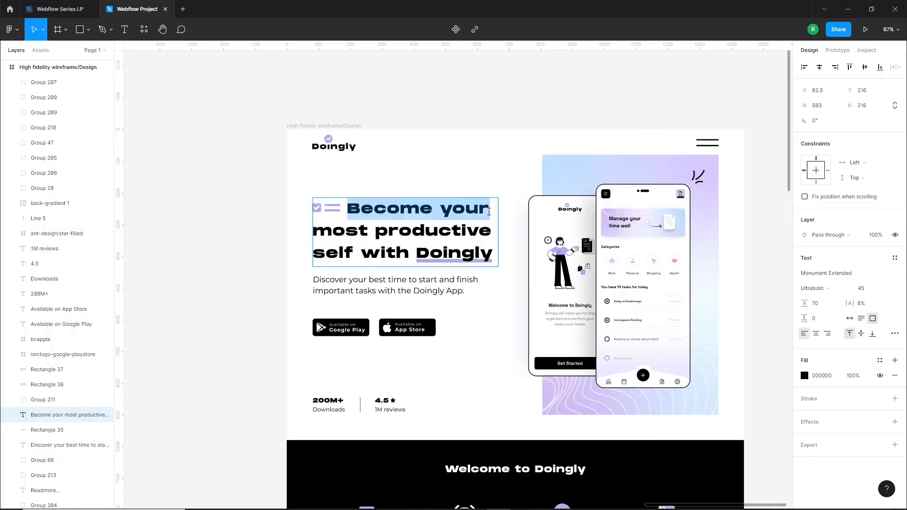
key("ctrl+c")
key("alt+Tab")
double_click(246, 112)
key("ctrl+v")
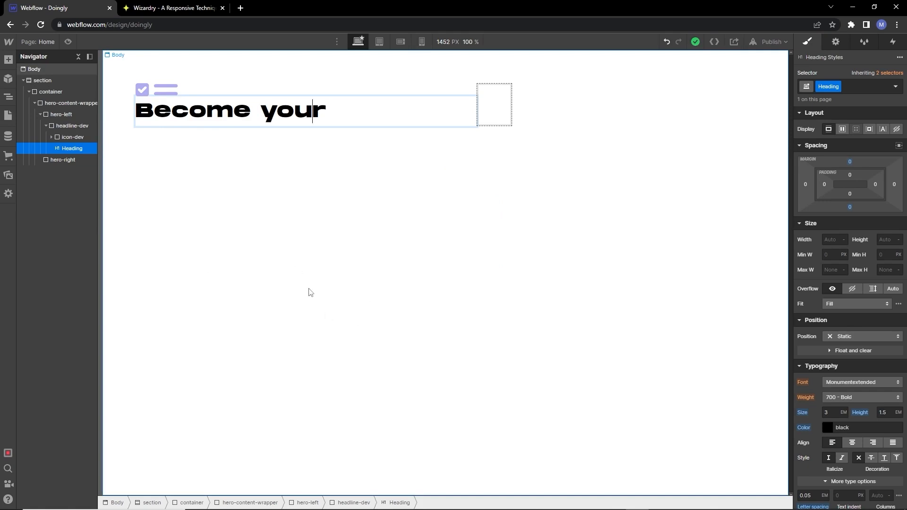
Step: Set the Body element's font size to 1 vw
left_click(34, 69)
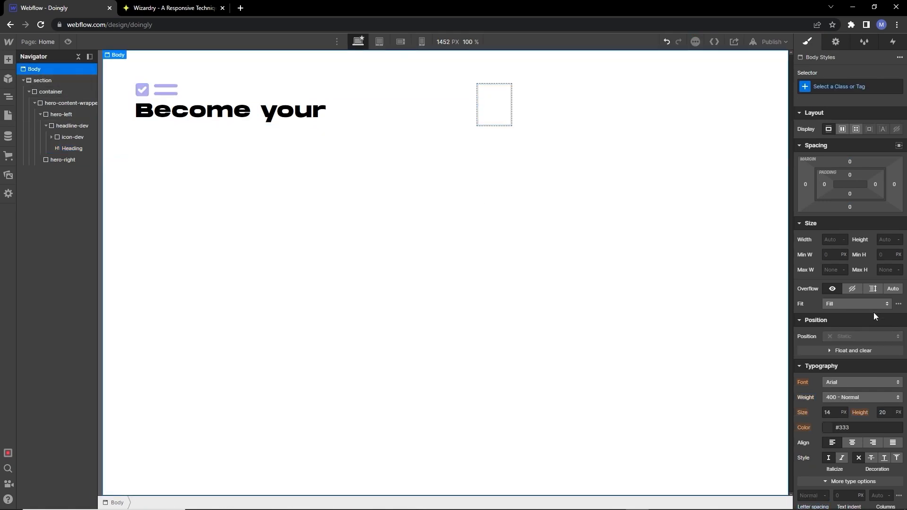
scroll(874, 312, "down", 1)
left_click(833, 366)
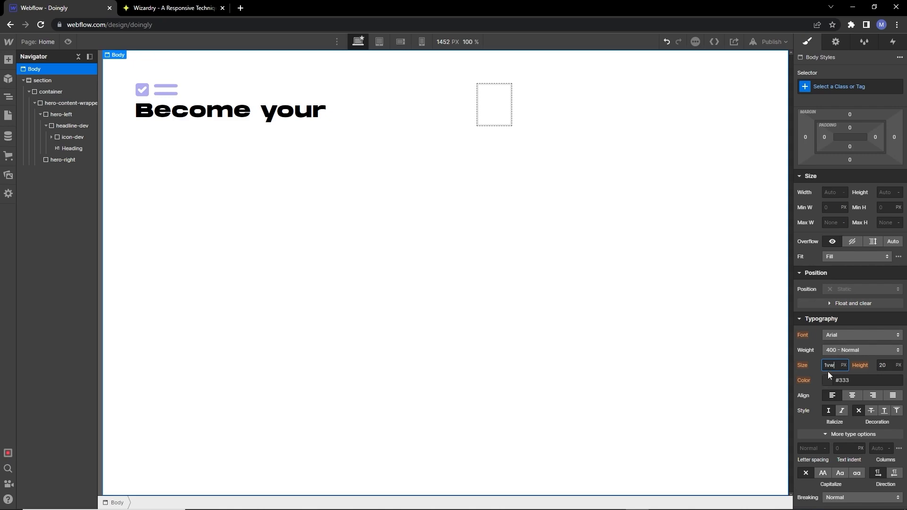
key("Return")
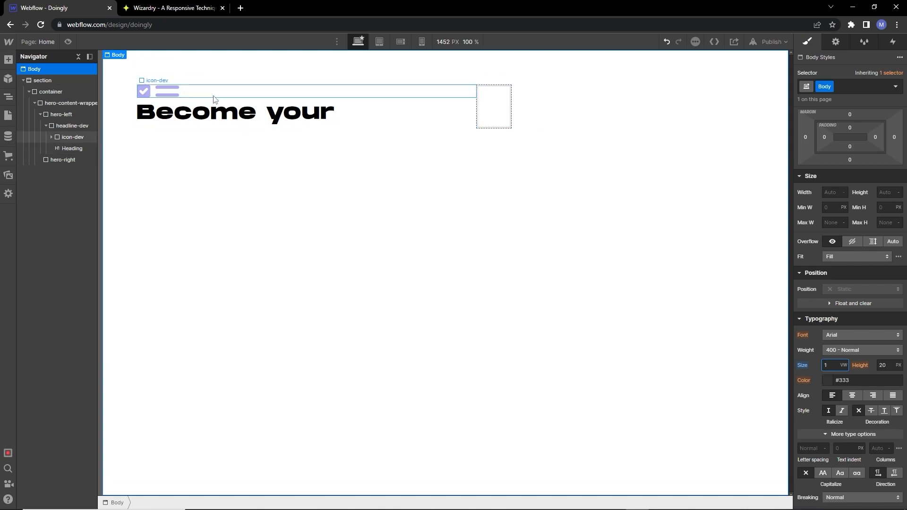
Step: Make headline-dev a horizontal flex container with its children aligned to the center
left_click(215, 99)
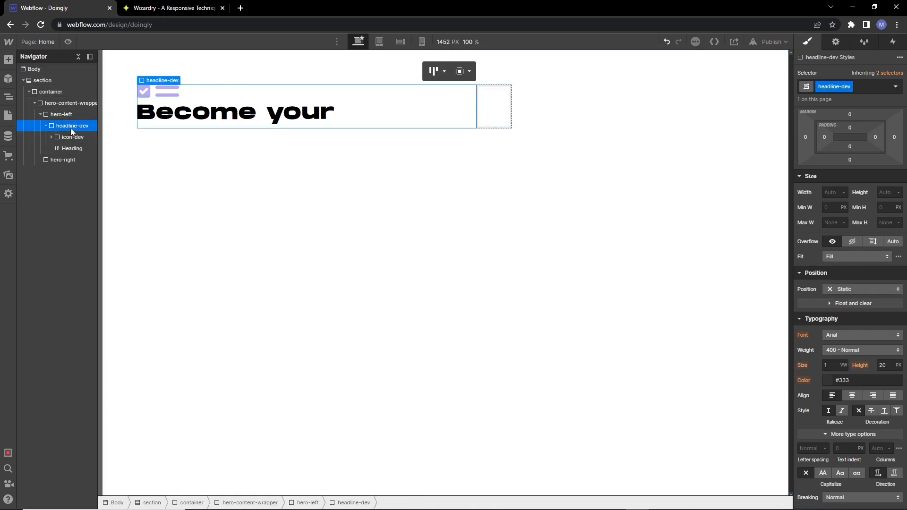
left_click(842, 129)
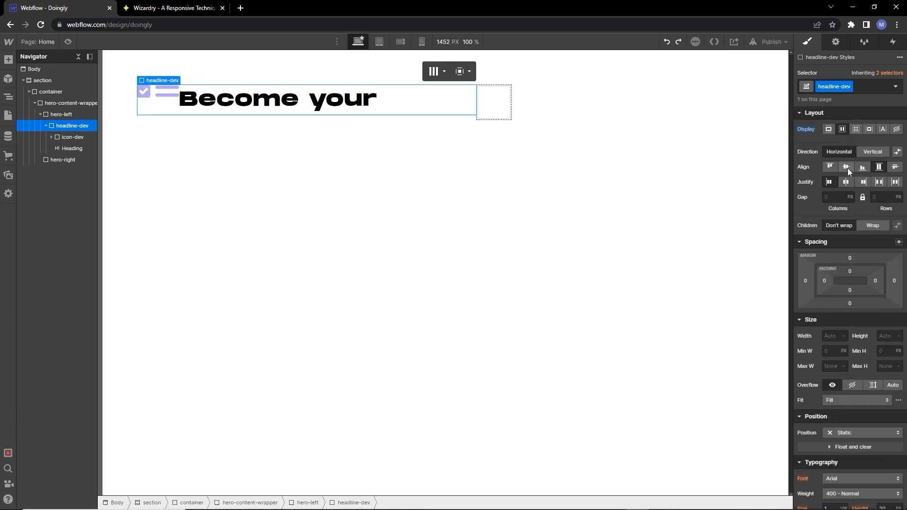
left_click(846, 166)
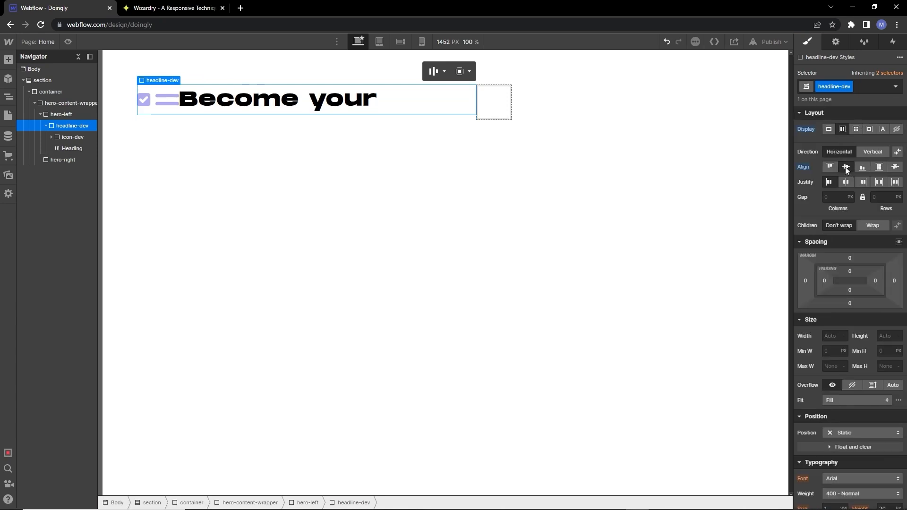
Step: Give the icon-dev block a right margin of 1 em to separate it from the heading
left_click(51, 136)
left_click(66, 148)
left_click(71, 137)
left_click_drag(893, 230, 901, 230)
left_click(896, 231)
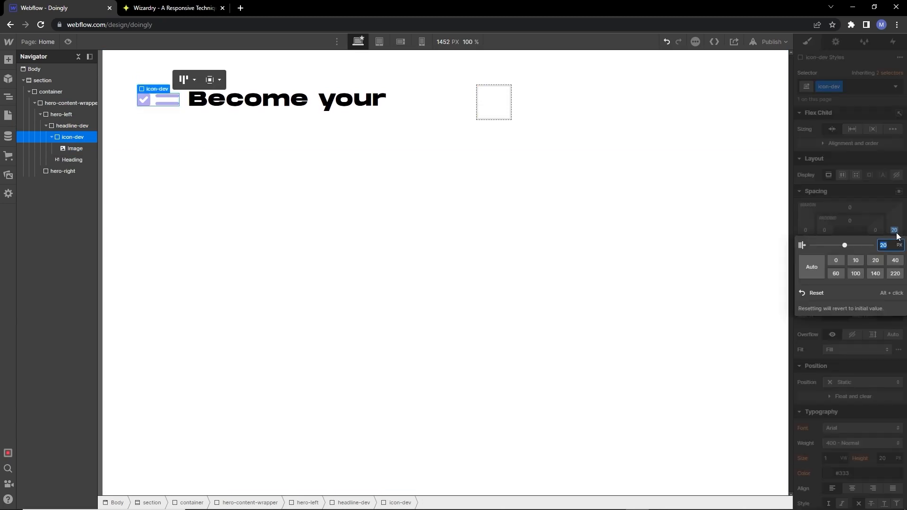
key("Return")
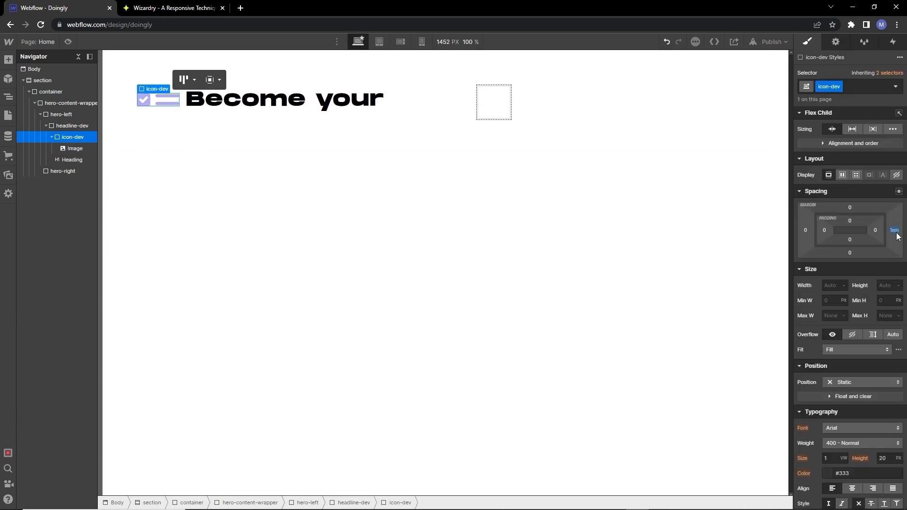
Step: Duplicate the headline-dev block twice inside hero-left
left_click(47, 126)
left_click(47, 126)
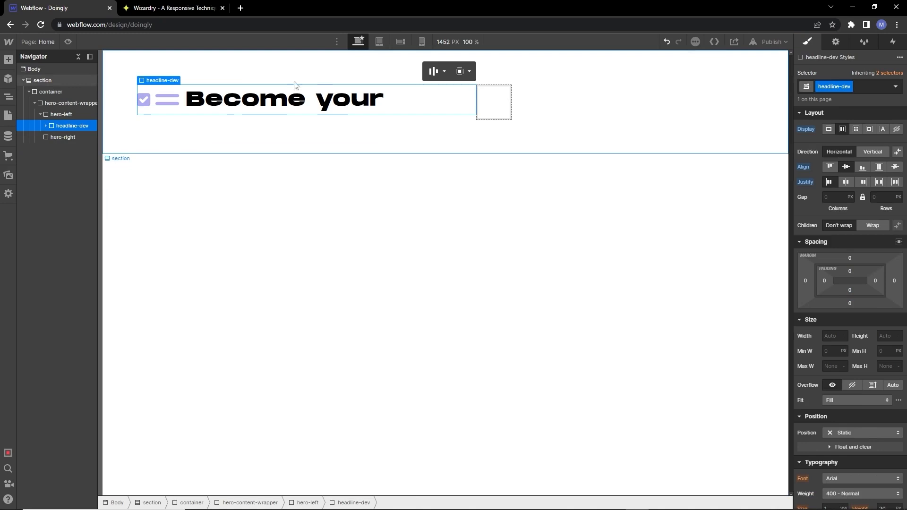
key("ctrl+d")
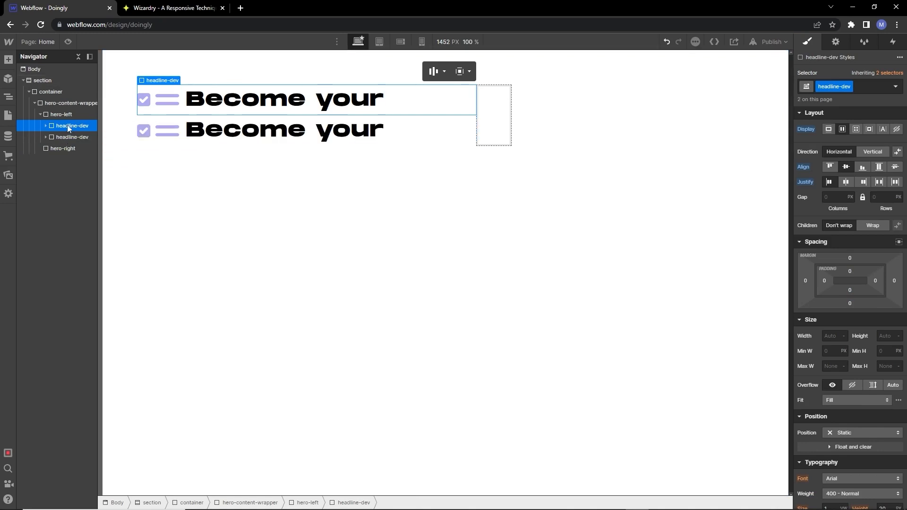
key("ctrl+d")
Step: Delete the icon-dev block from the second and third headline-dev blocks
left_click(163, 131)
left_click(64, 148)
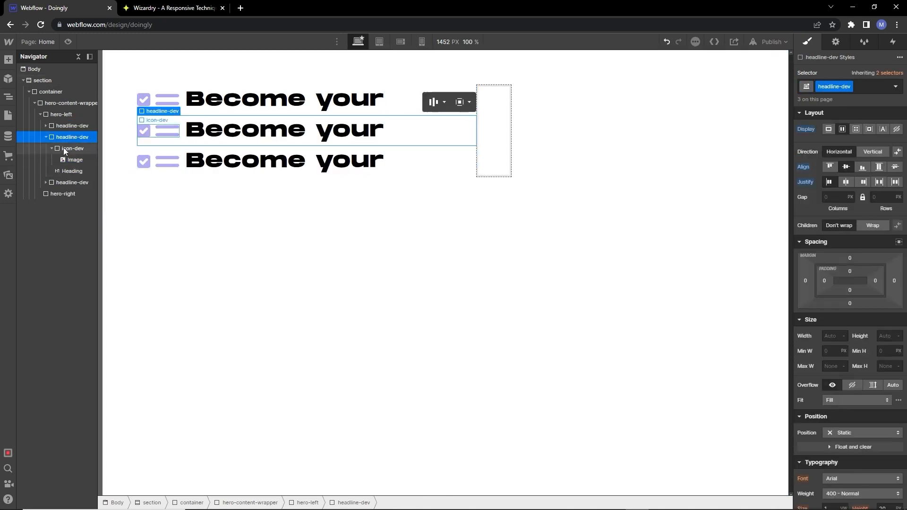
key("Delete")
left_click(46, 158)
left_click(46, 159)
left_click(75, 172)
key("Delete")
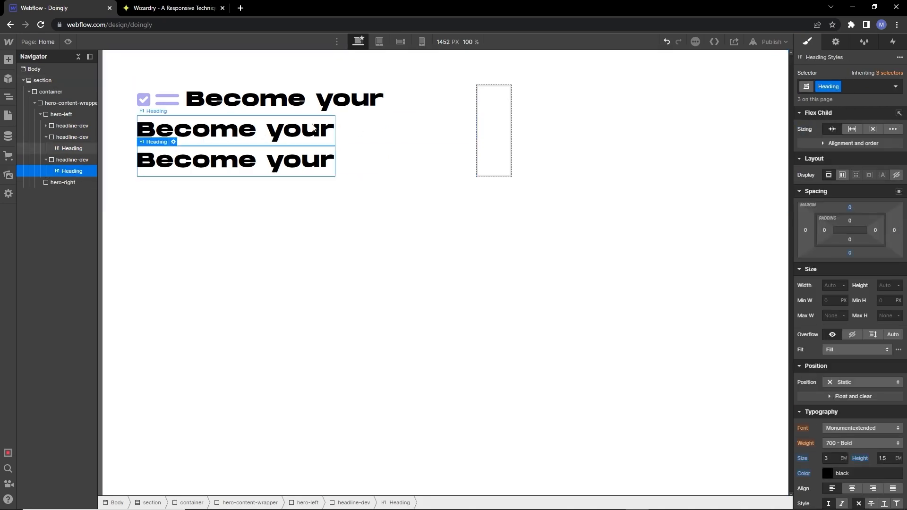
Step: Copy "most productive" from the Figma headline and replace the second heading's text in Webflow with it
key("alt+Tab")
triple_click(368, 228)
left_click(368, 228)
left_click_drag(314, 230, 490, 229)
key("alt+Tab")
double_click(236, 129)
key("ctrl+v")
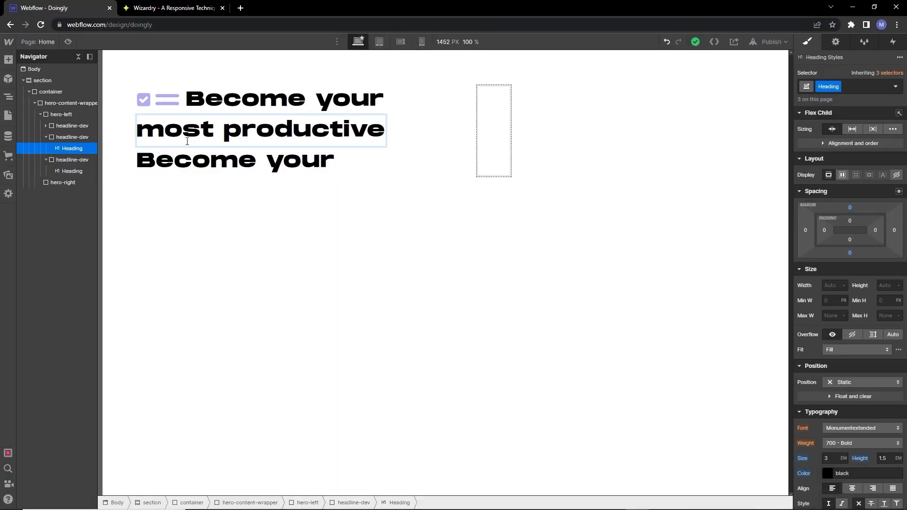
Step: Copy "self with Doingly" from the Figma headline and replace the third heading's text in Webflow with it
key("alt+Tab")
left_click_drag(313, 253, 491, 252)
key("ctrl+c")
key("alt+Tab")
double_click(236, 159)
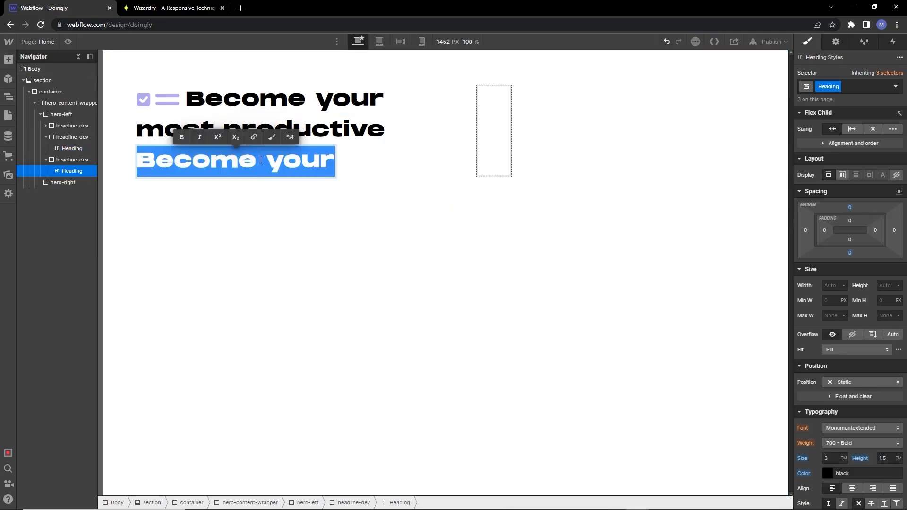
key("ctrl+v")
left_click(324, 190)
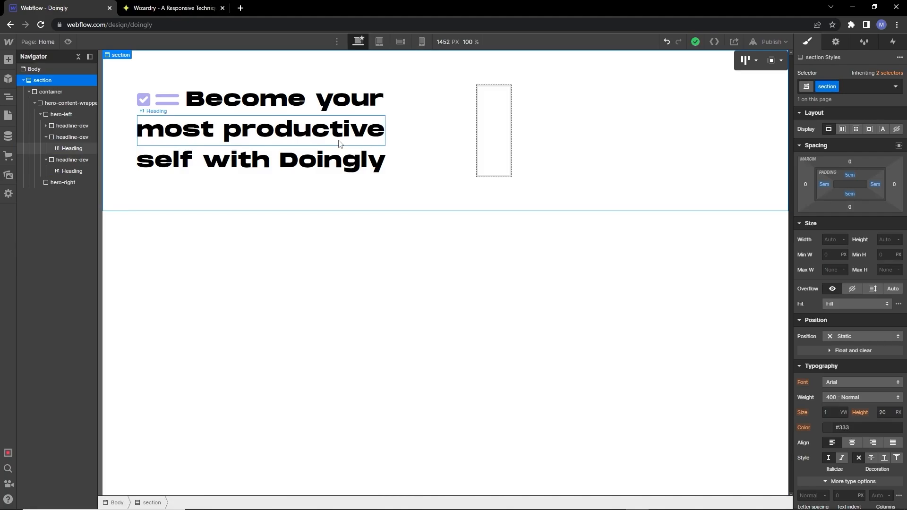
Step: Check the headline's underline in Figma and add a Div Block after the heading in the third headline-dev in Webflow
key("alt+Tab")
key("Escape")
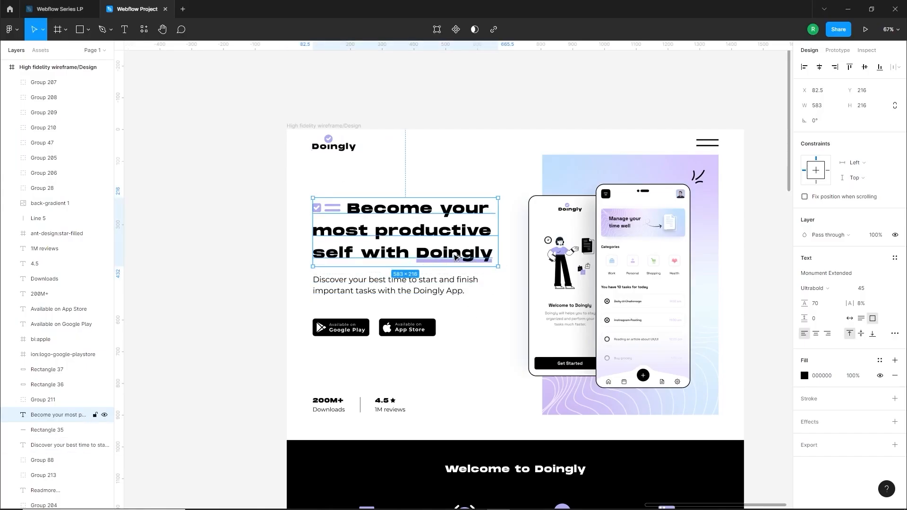
key("alt+Tab")
left_click(94, 171)
left_click(72, 160)
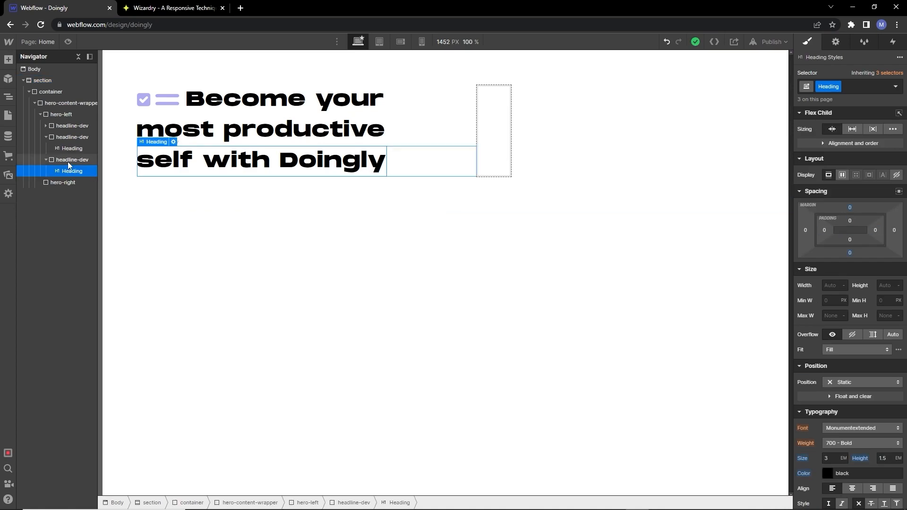
left_click(8, 60)
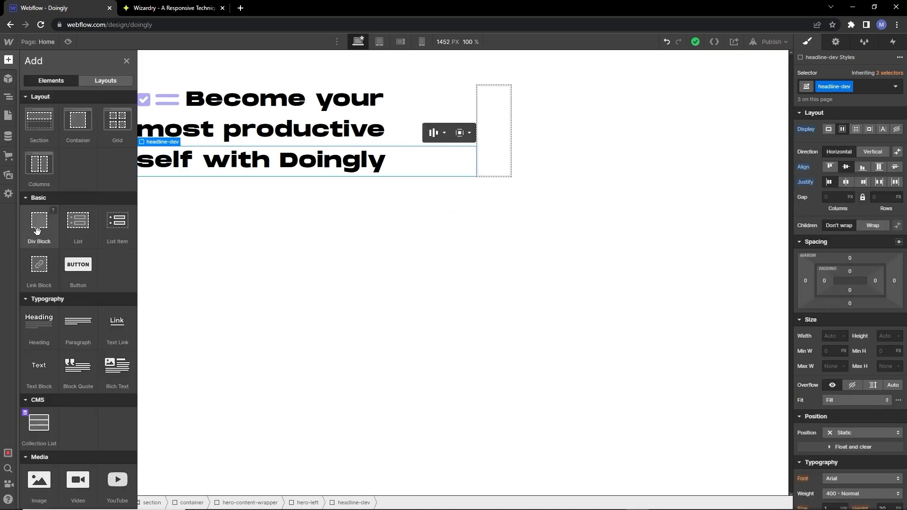
left_click(37, 243)
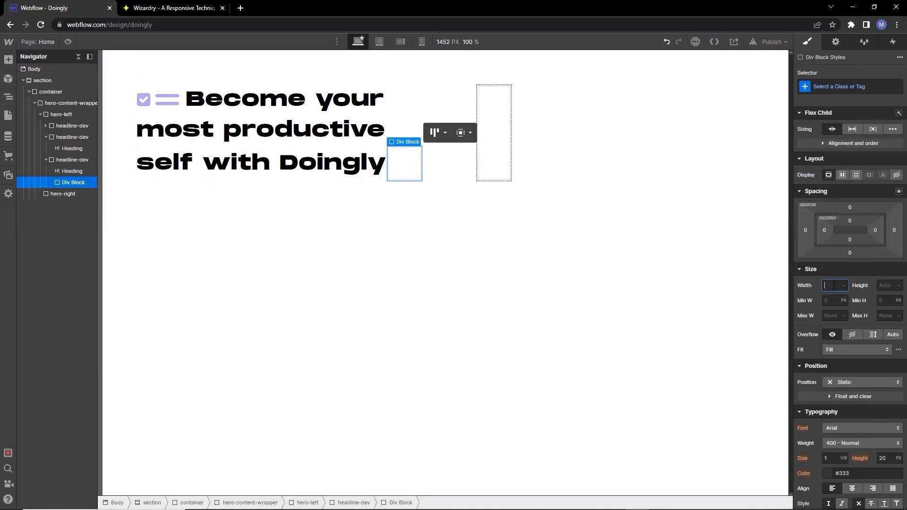
Step: Set the new Div Block's height to 10 px and its width to 15 em
left_click(882, 284)
type("10")
left_click(829, 285)
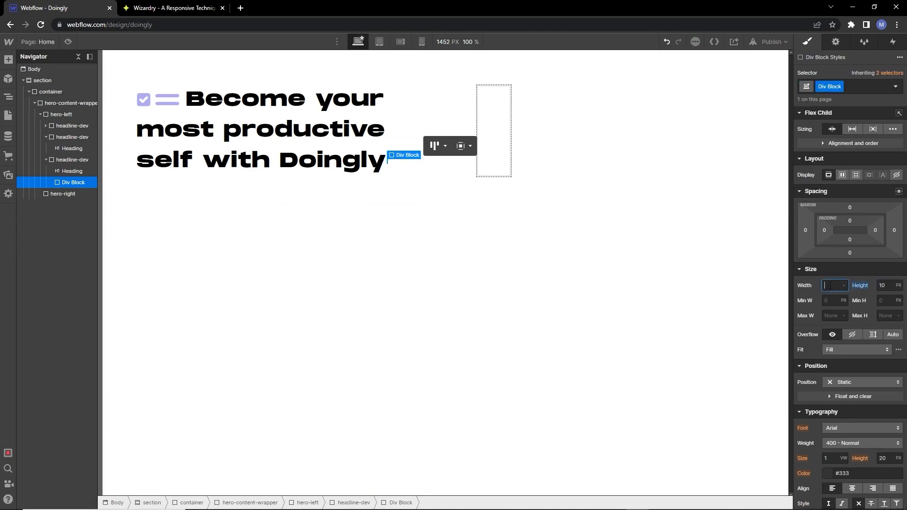
type("20")
type("1")
type("5")
key("Return")
Step: Copy the fill color B1ACF1 from the Figma headline's underline and apply it as the Div Block's background color in Webflow
scroll(845, 307, "down", 6)
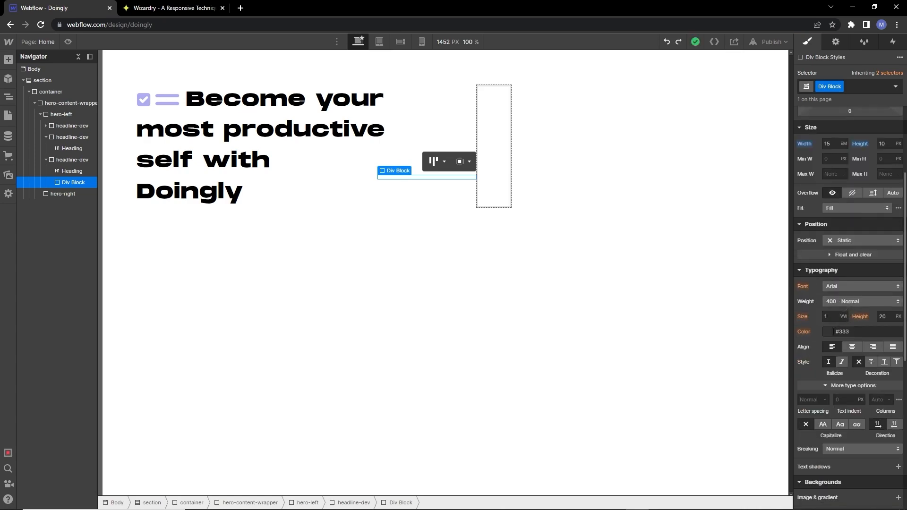
left_click(827, 373)
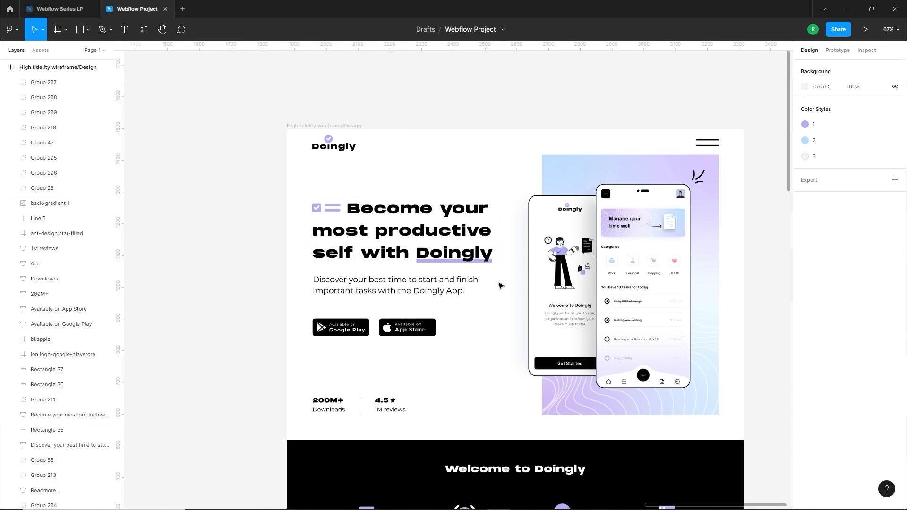
left_click(481, 259, "shift")
left_click(454, 233, "shift")
left_click(822, 276)
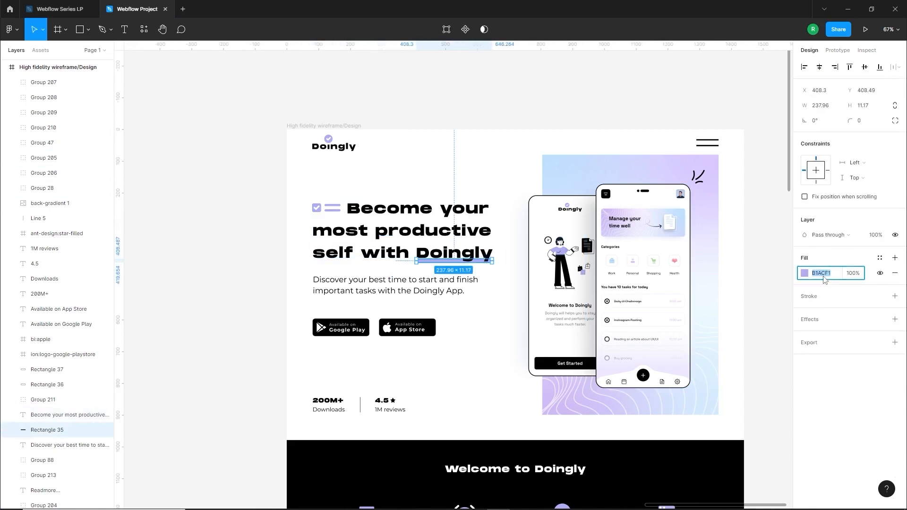
key("alt+Tab")
left_click(807, 327)
key("ctrl+v")
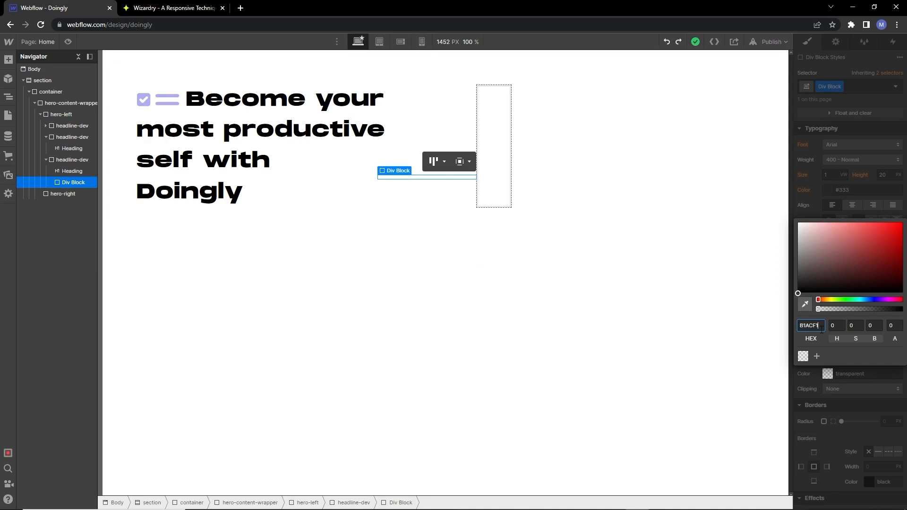
key("Return")
Step: Save the background color as a swatch named Light Steel Blue
left_click(817, 356)
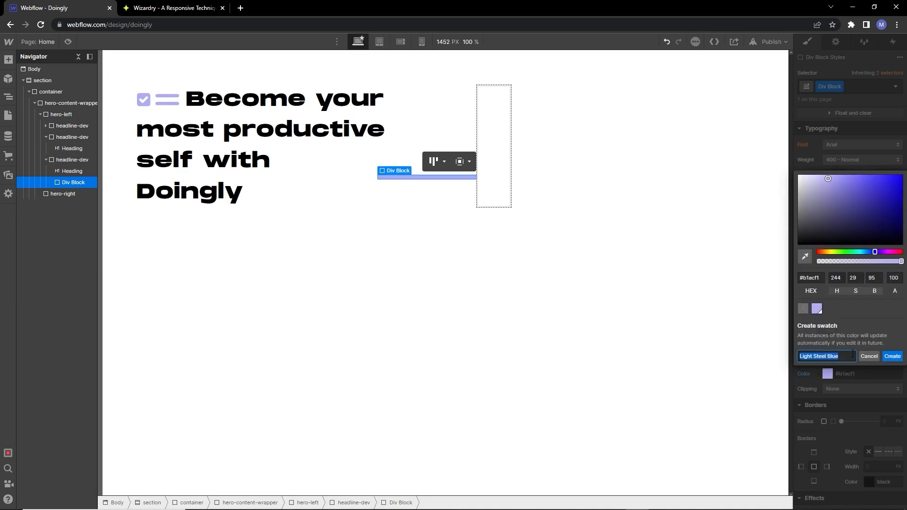
left_click(899, 357)
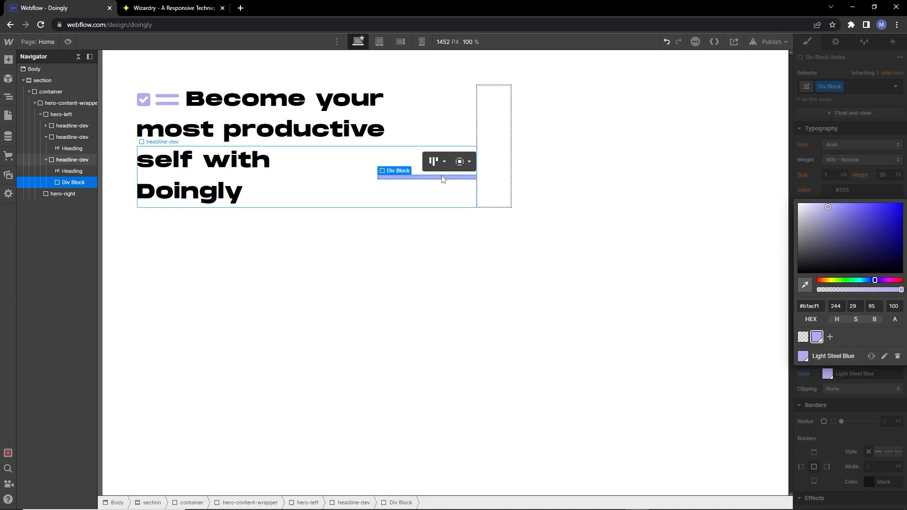
left_click(444, 192)
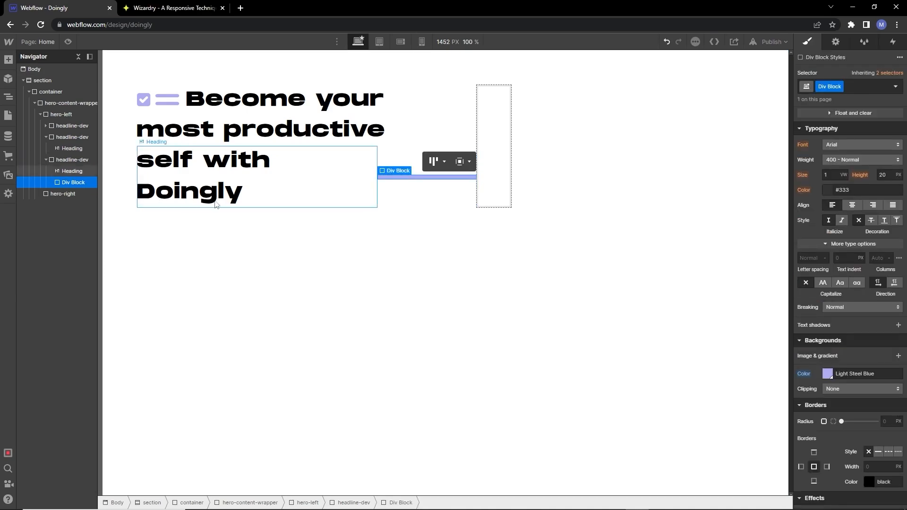
scroll(874, 315, "up", 2)
scroll(874, 316, "up", 3)
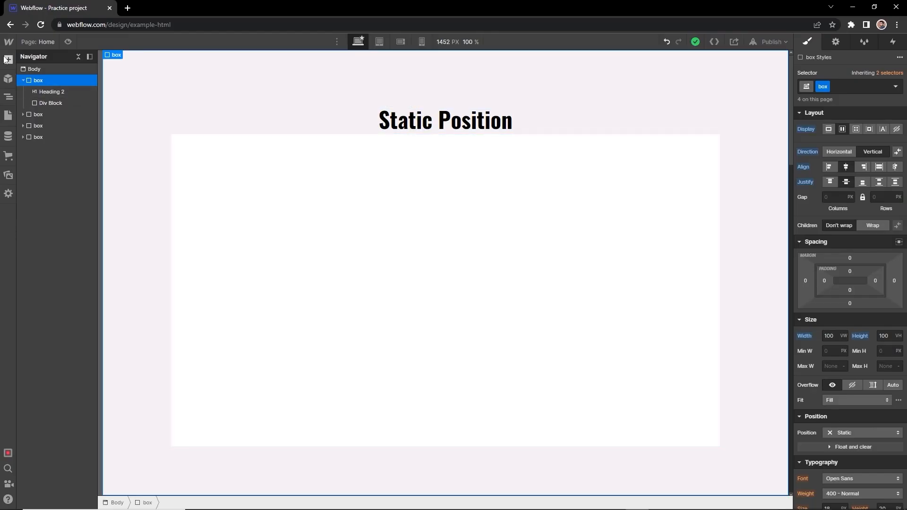
Step: In the Practice project, add an H1 heading and a paragraph inside the Static Position box's Div Block
left_click(8, 59)
left_click_drag(39, 328, 330, 283)
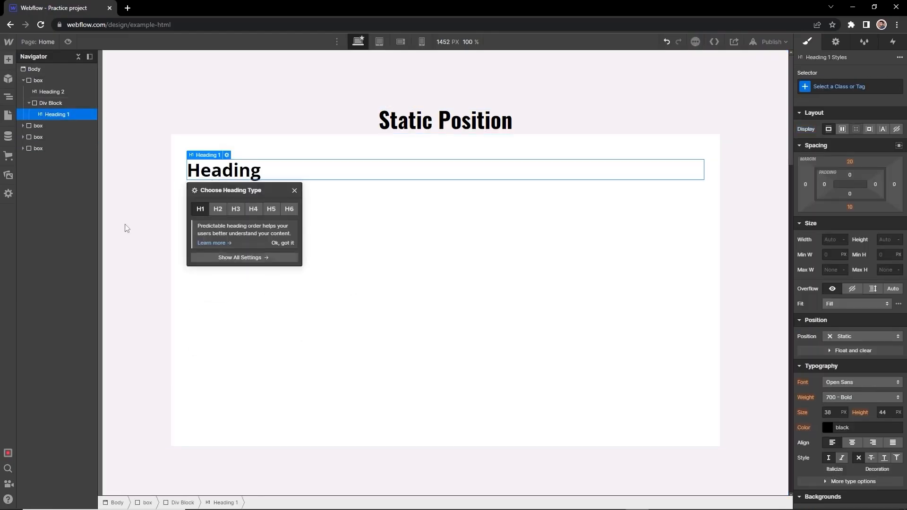
left_click(8, 59)
left_click_drag(72, 331, 298, 313)
Step: Add an image and a block quote below the paragraph in the Static Position box
left_click(8, 59)
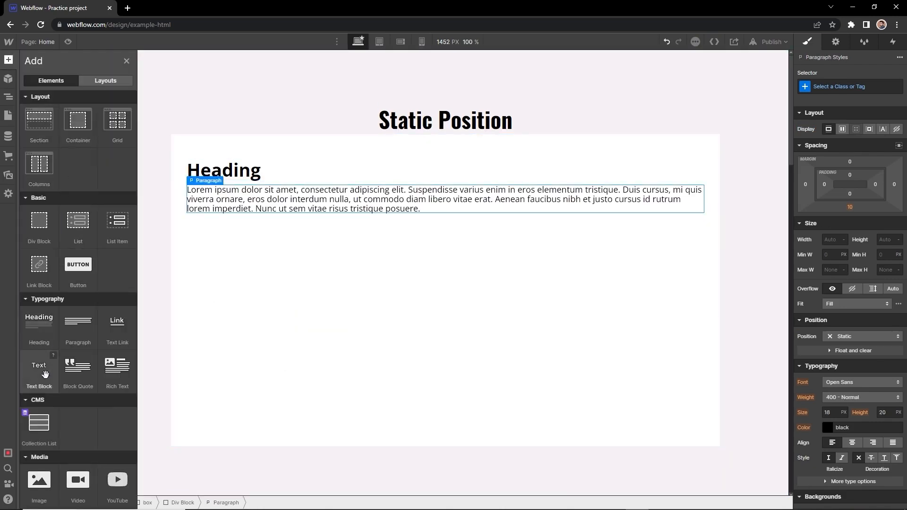
left_click_drag(39, 482, 227, 227)
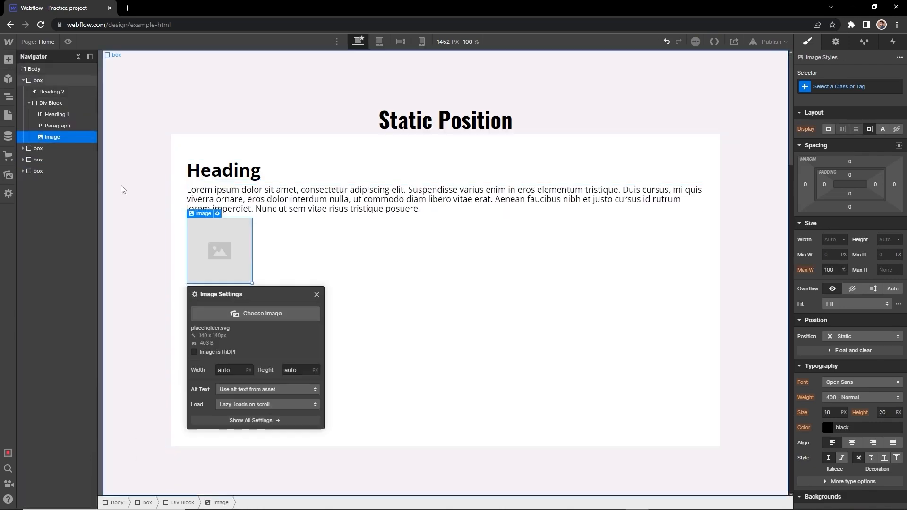
left_click(9, 62)
left_click_drag(81, 370, 358, 353)
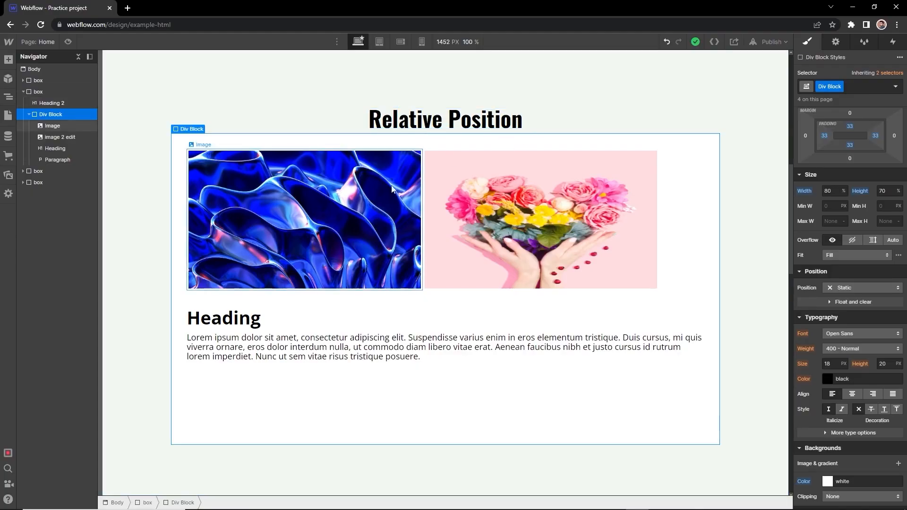
Step: Set the blue image in the Relative Position box to Relative and offset it 101 px from the top and -121 px from the left
left_click(374, 191)
left_click(860, 239)
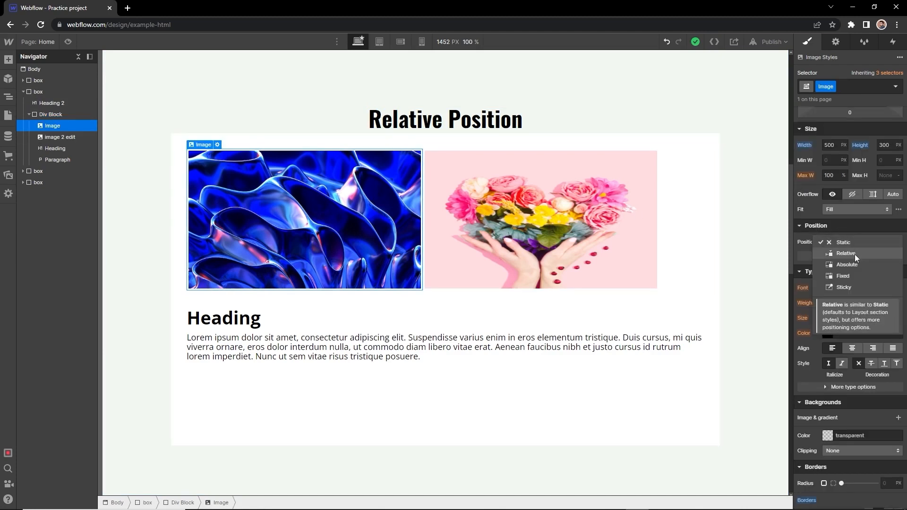
left_click(854, 254)
left_click_drag(855, 254, 774, 271)
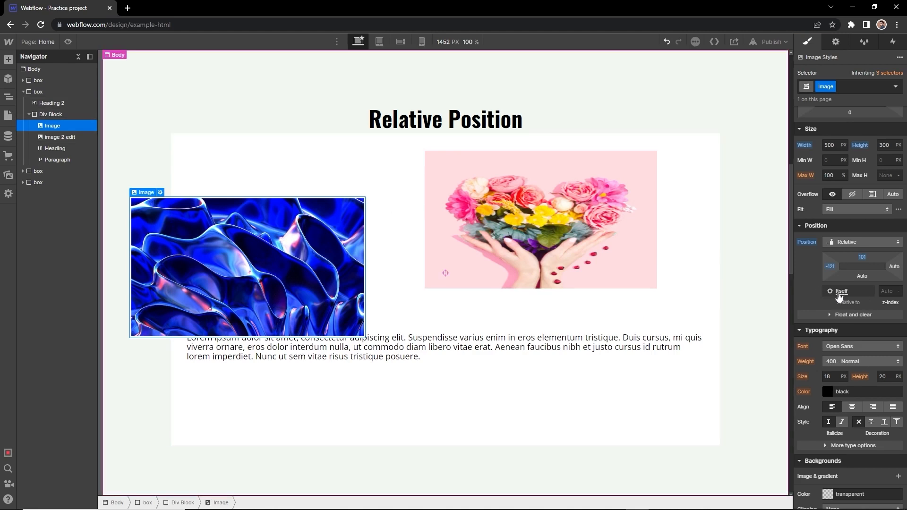
Step: Change the blue image's top offset to 50%
left_click(863, 257)
left_click(899, 273)
left_click(884, 284)
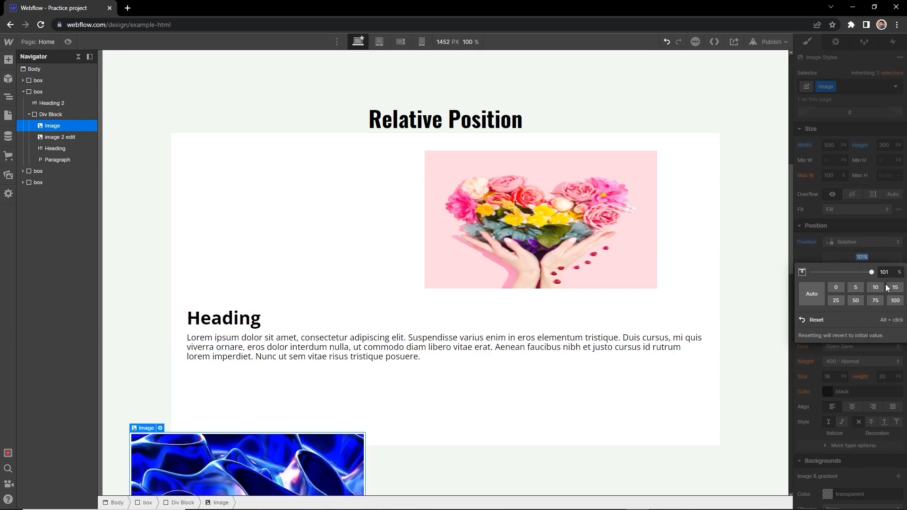
left_click(889, 273)
type("50")
key("Return")
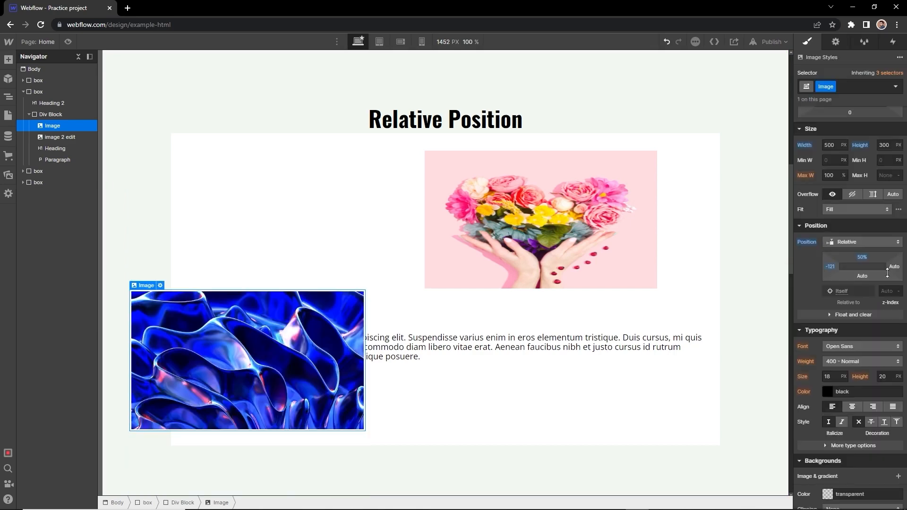
Step: Try a different unit for the blue image's top offset
left_click(870, 255)
left_click(899, 273)
left_click(889, 327)
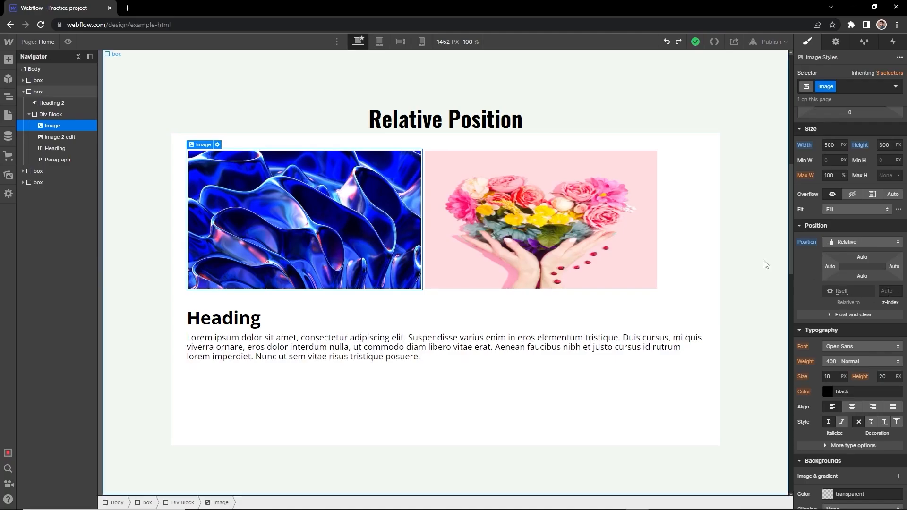
Step: Set the flower image's position to Relative and its left offset to -202 px so it overlaps the blue image
left_click(602, 238)
left_click(883, 242)
left_click(850, 259)
left_click_drag(830, 266, 735, 269)
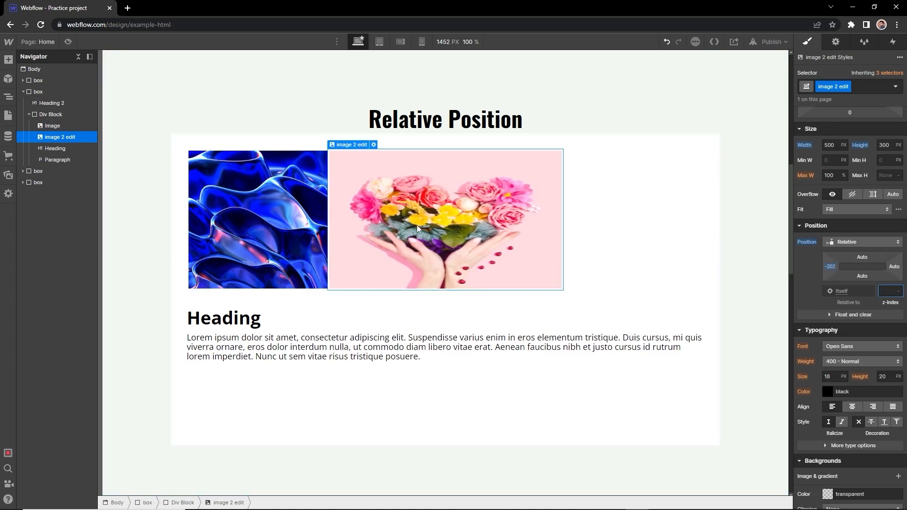
Step: Set the blue image's z-index to 2 and open the flower image's z-index for editing
left_click(299, 226)
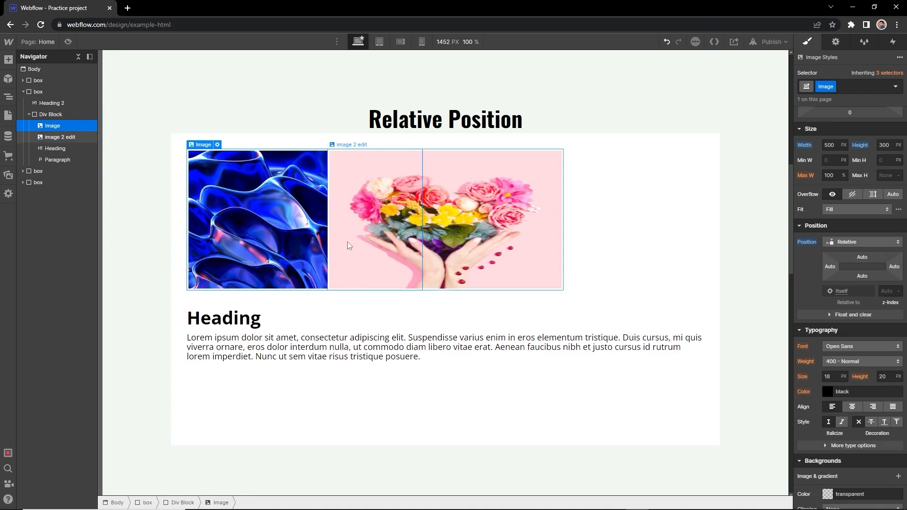
left_click(887, 291)
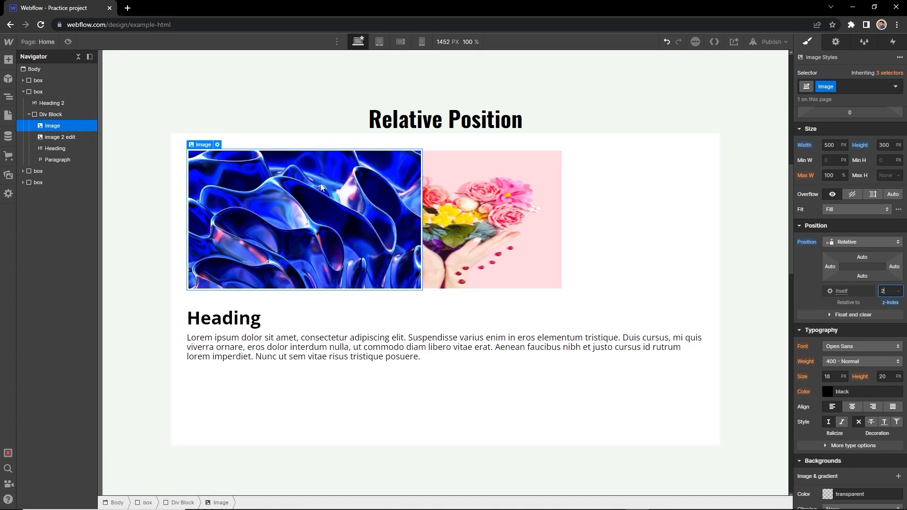
left_click(475, 211)
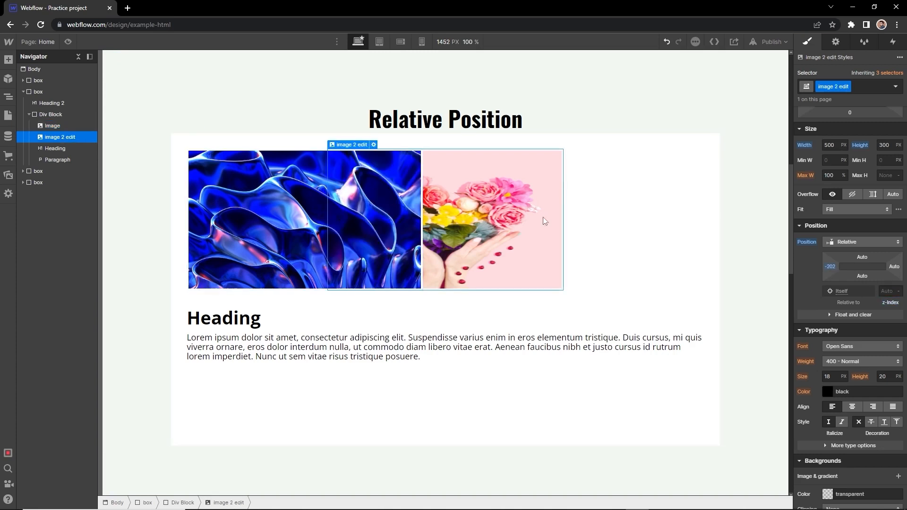
left_click(890, 292)
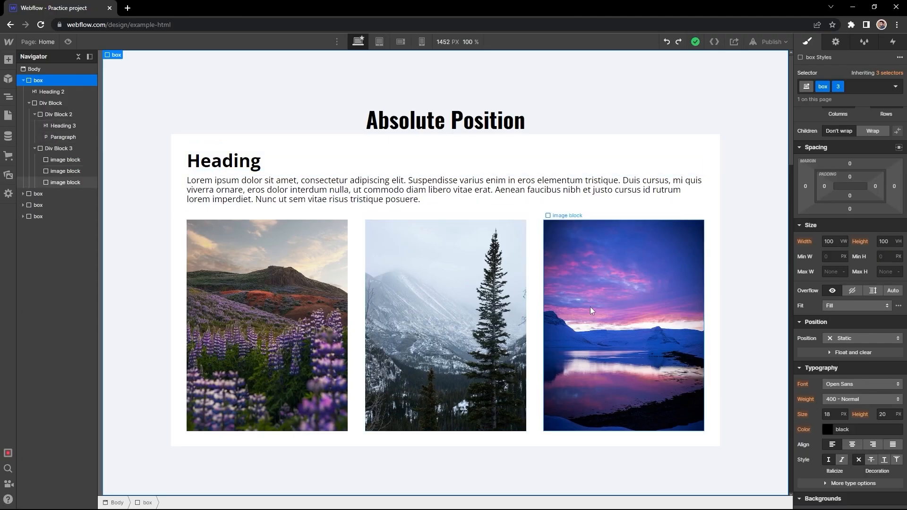
Step: Set the sunset lake image's position to Absolute with its left and top offsets at 0
scroll(825, 342, "down", 2)
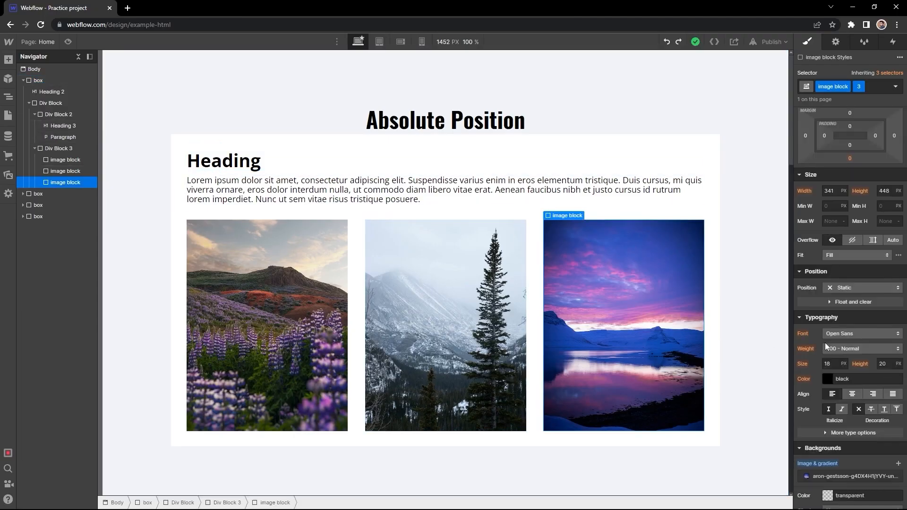
left_click(875, 297)
left_click(838, 310)
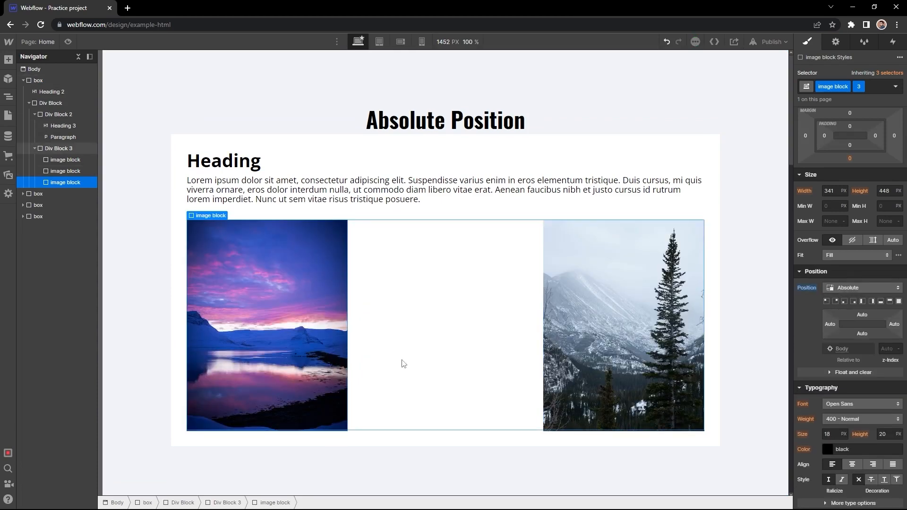
left_click(829, 325)
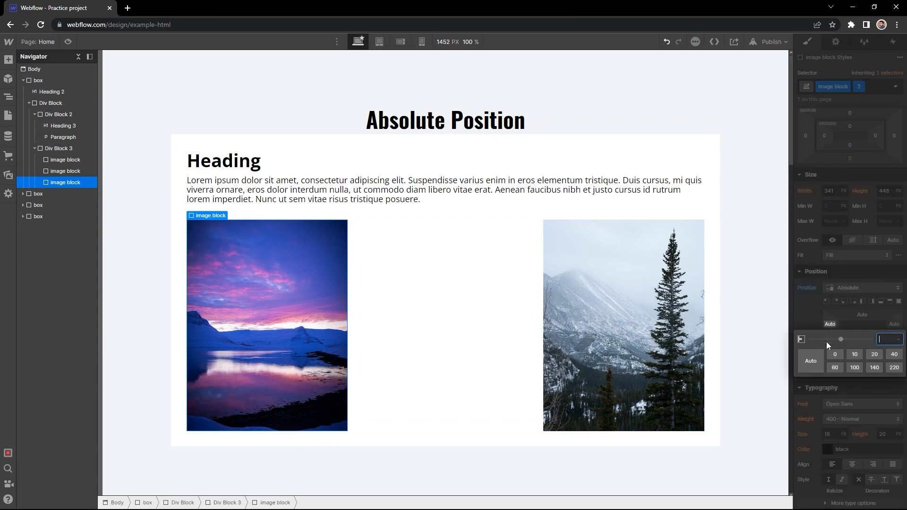
left_click(834, 355)
left_click(858, 319)
left_click(860, 316)
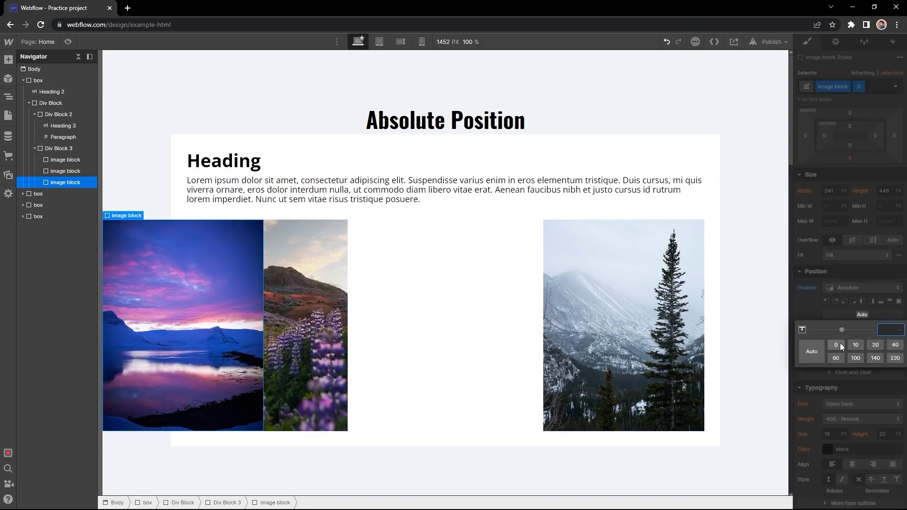
left_click(835, 344)
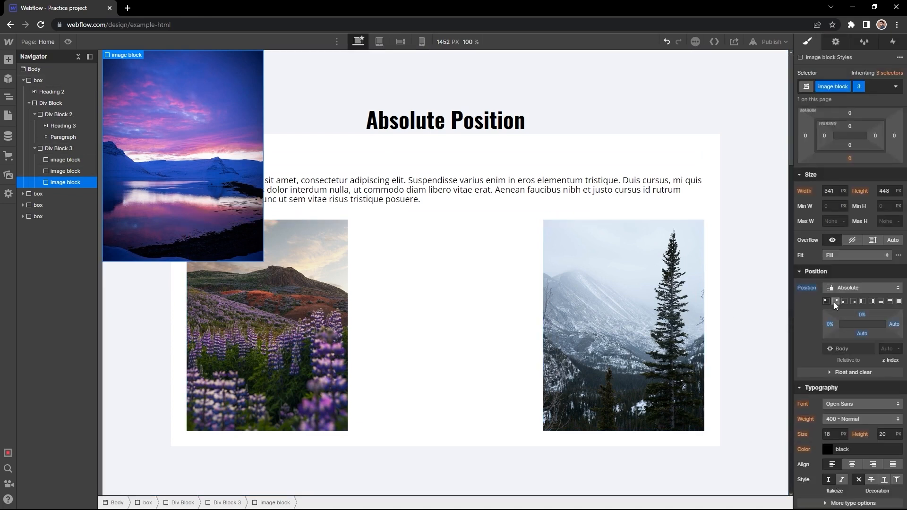
Step: Try the sunset image's absolute position presets relative to the body: top right, bottom right and bottom left
left_click(835, 302)
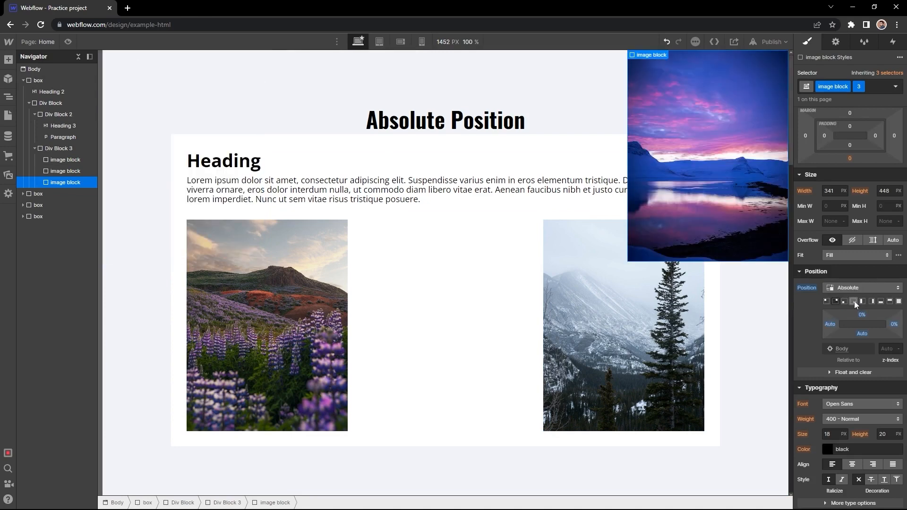
left_click(853, 302)
left_click(845, 302)
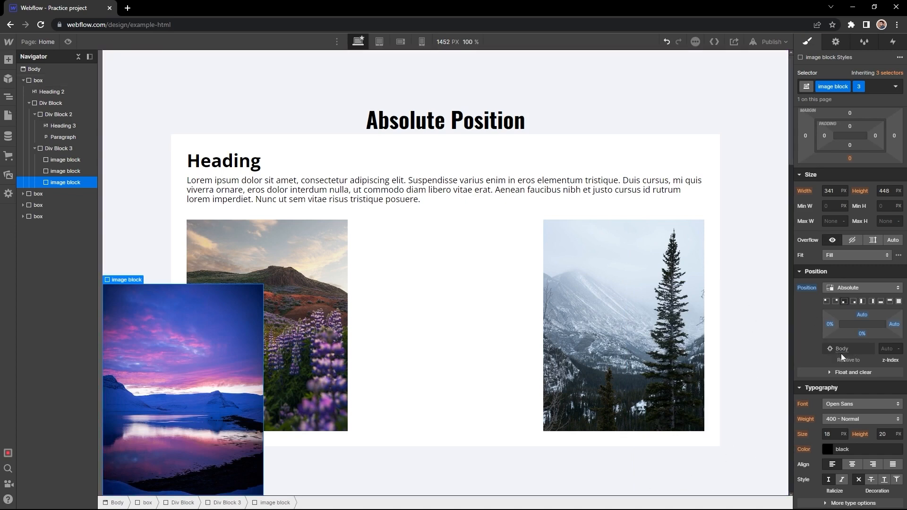
Step: Set the position of the white Div Block containing the heading and images to Relative
left_click(708, 157)
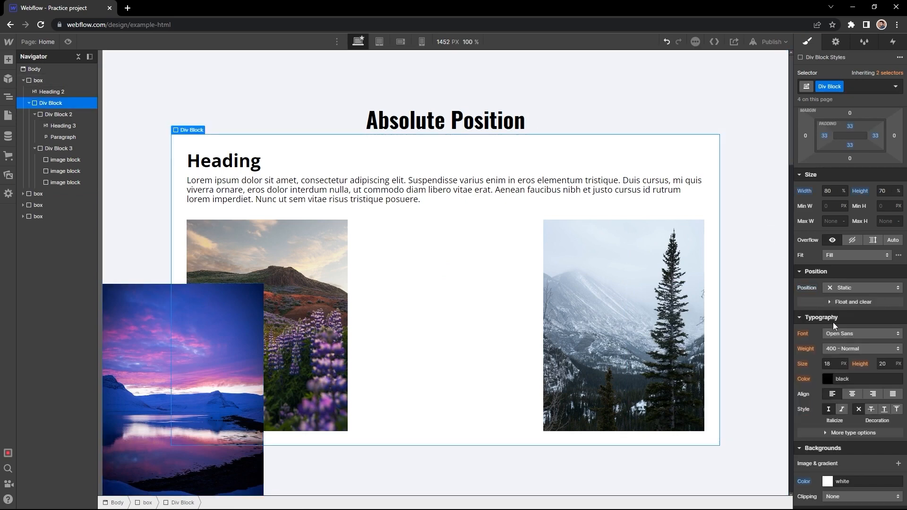
left_click(855, 288)
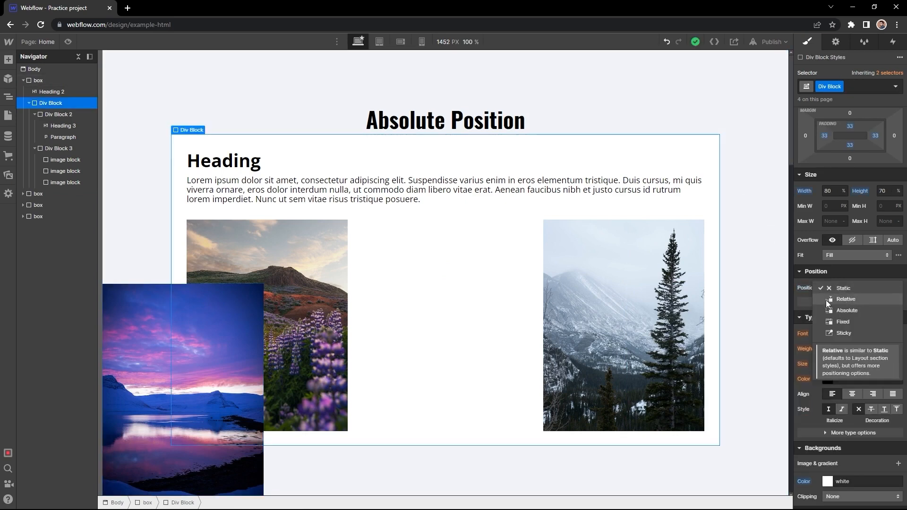
left_click(848, 300)
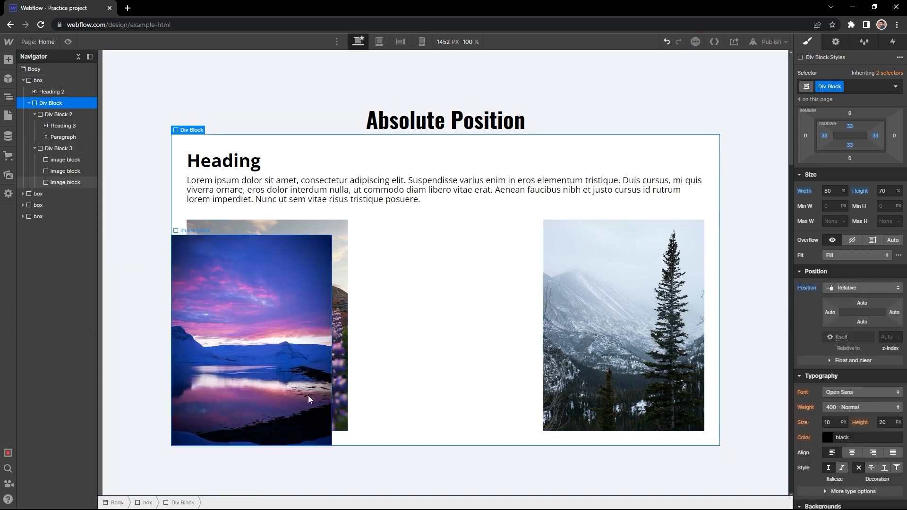
Step: Cycle the sunset image through the corner presets inside the white Div Block, ending with it anchored bottom left
left_click(282, 428)
left_click(826, 301)
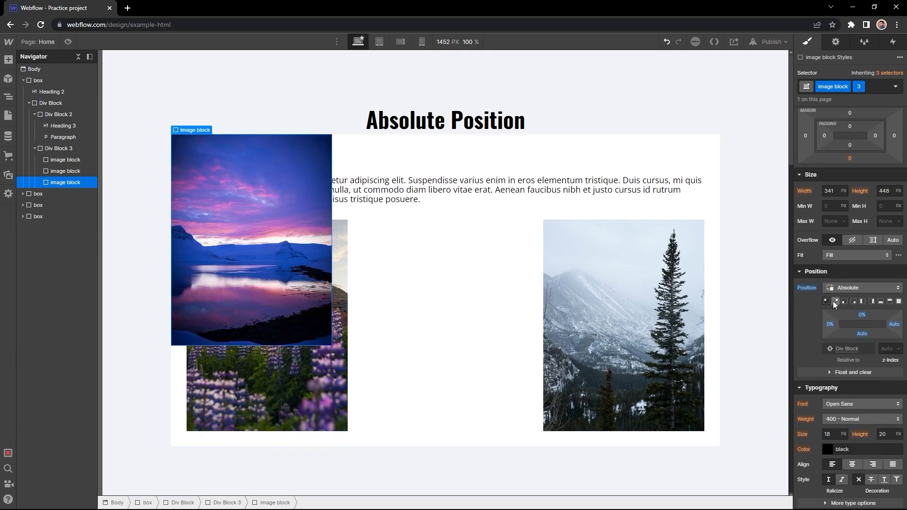
left_click(835, 301)
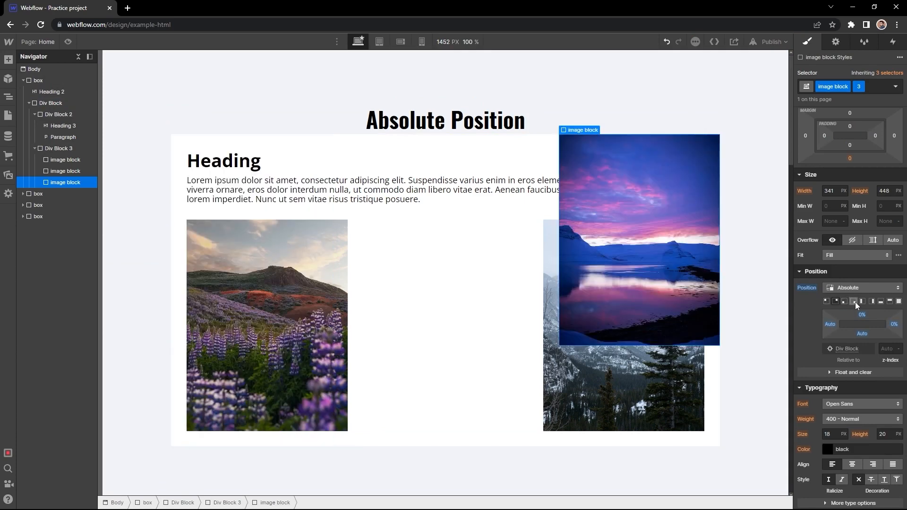
left_click(853, 301)
left_click(835, 301)
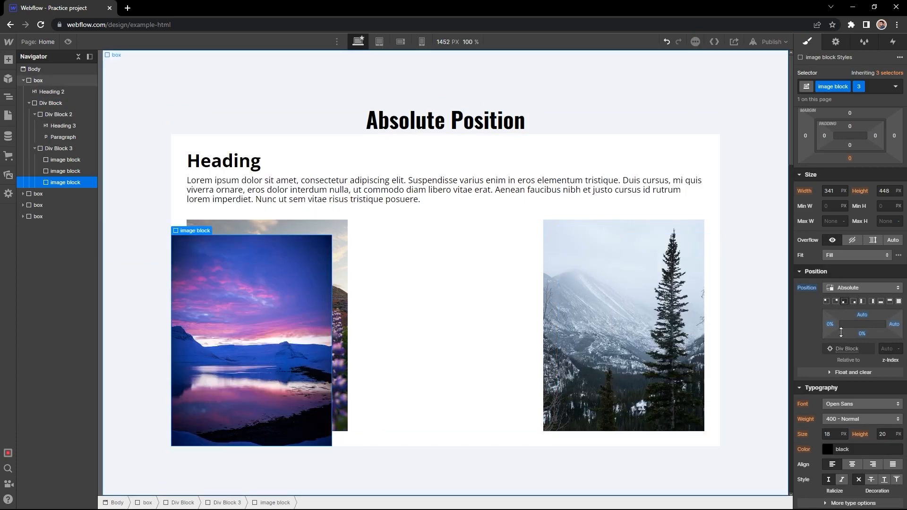
mouse_move(830, 324)
left_mouse_down()
mouse_move(863, 326)
mouse_move(840, 328)
left_mouse_up()
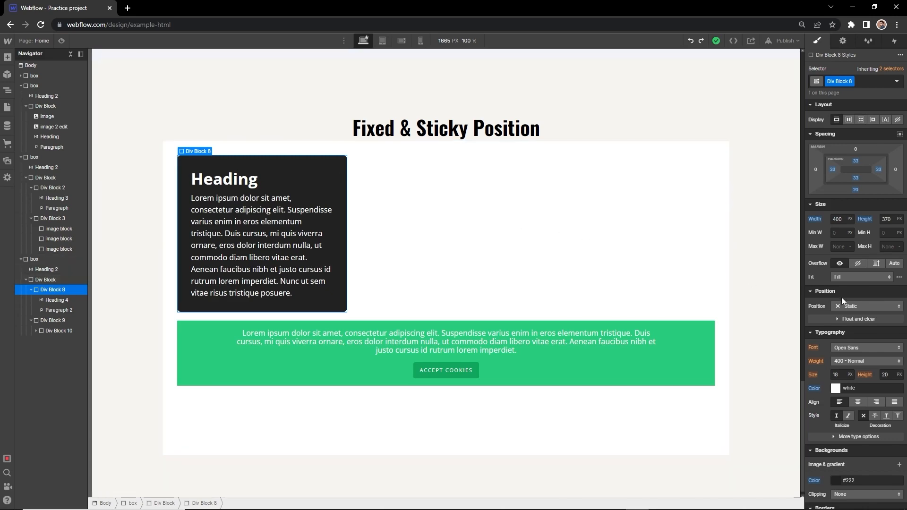
Step: Set the dark heading card, Div Block 8, to Fixed position anchored top left and check it against the scrolling page
left_click(860, 307)
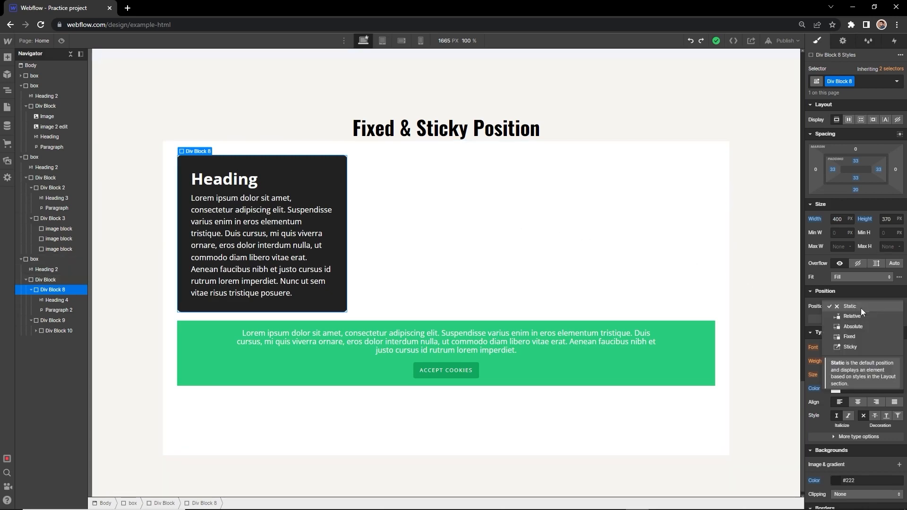
left_click(849, 336)
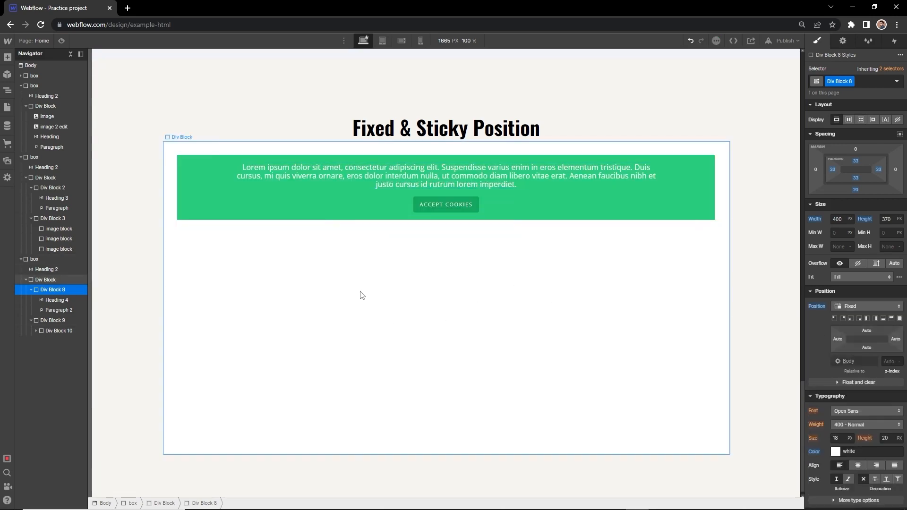
left_click(835, 319)
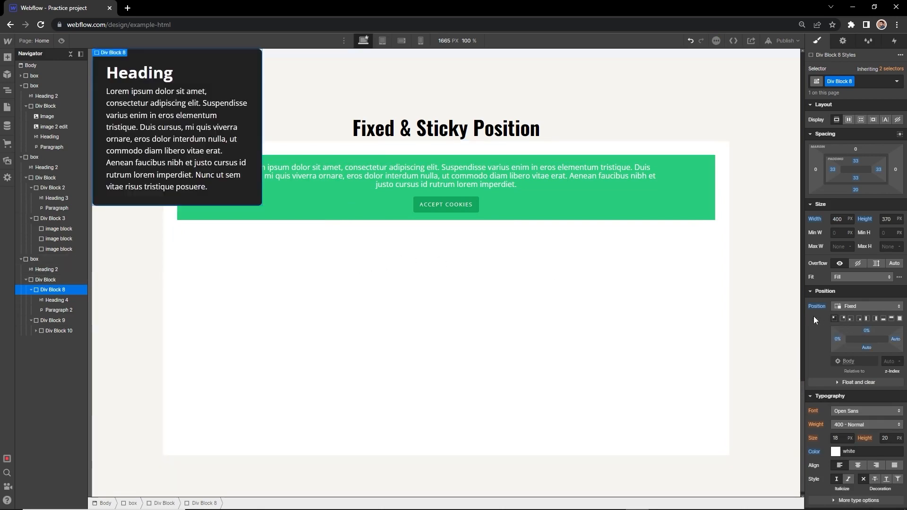
scroll(336, 144, "up", 15)
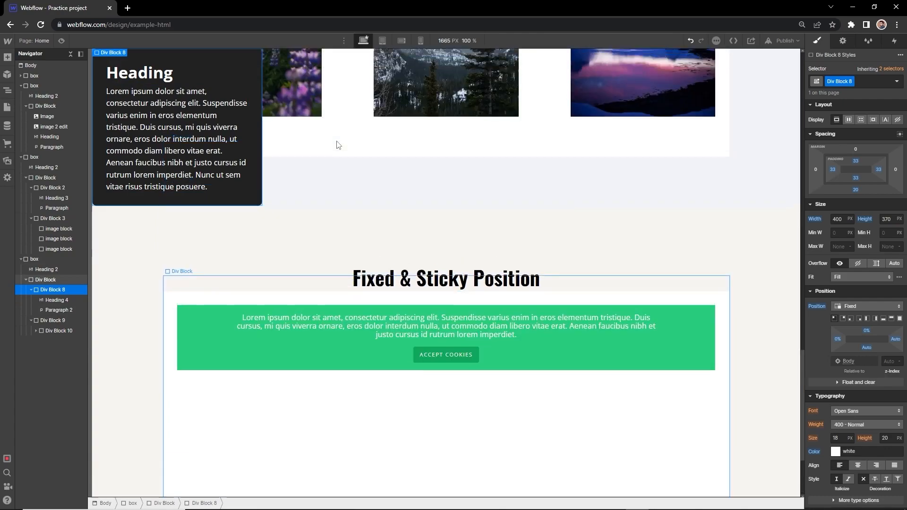
scroll(336, 144, "up", 5)
scroll(340, 144, "down", 13)
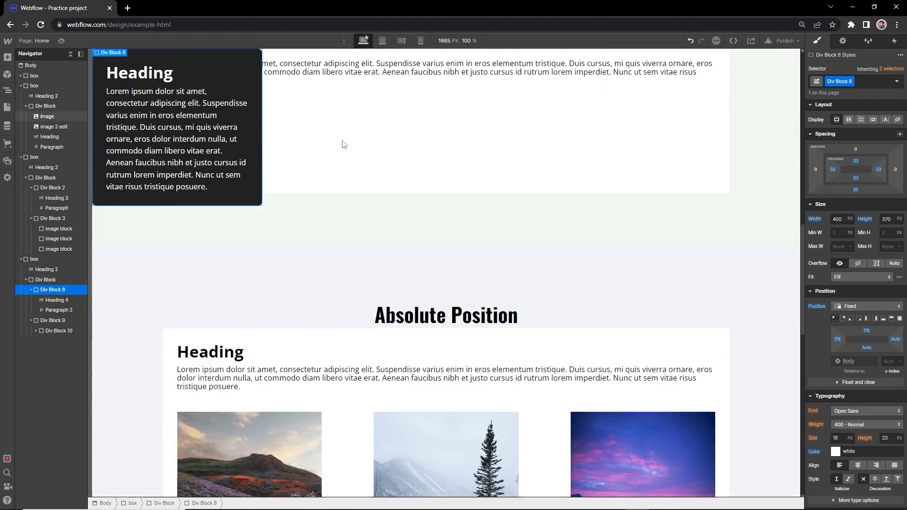
scroll(343, 144, "down", 6)
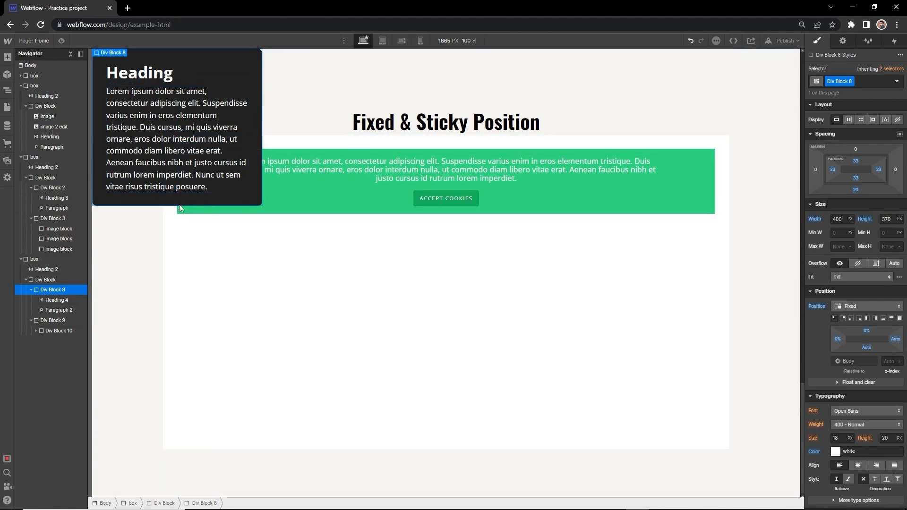
Step: Set the green cookie banner, Div Block 9, to Fixed position with the full-width bottom preset
left_click(364, 212)
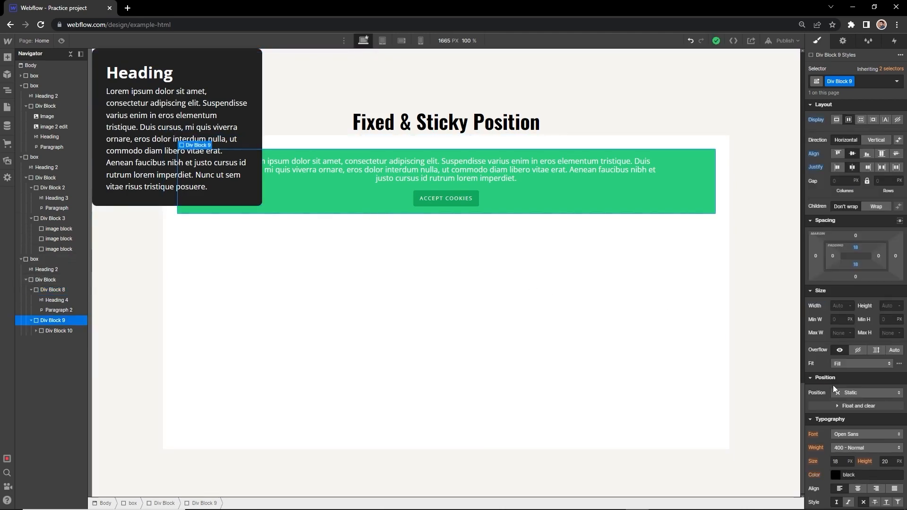
left_click(871, 394)
left_click(850, 423)
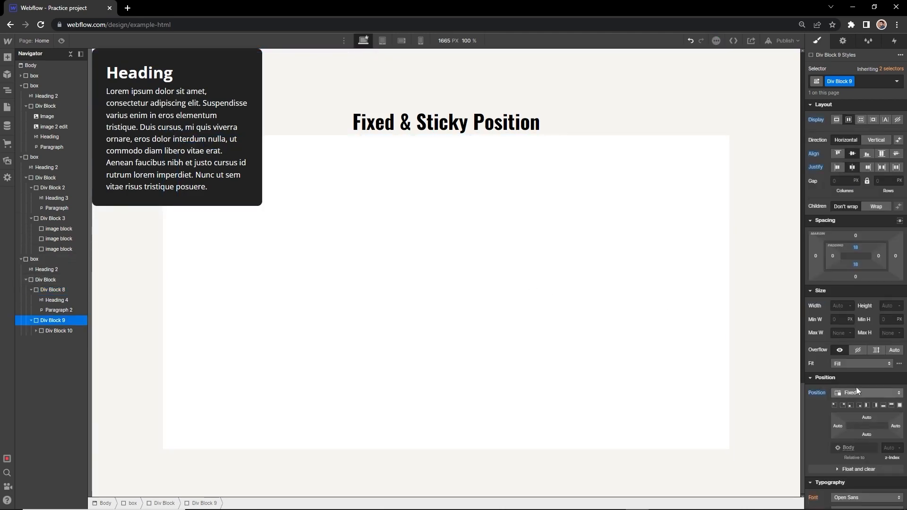
left_click(882, 405)
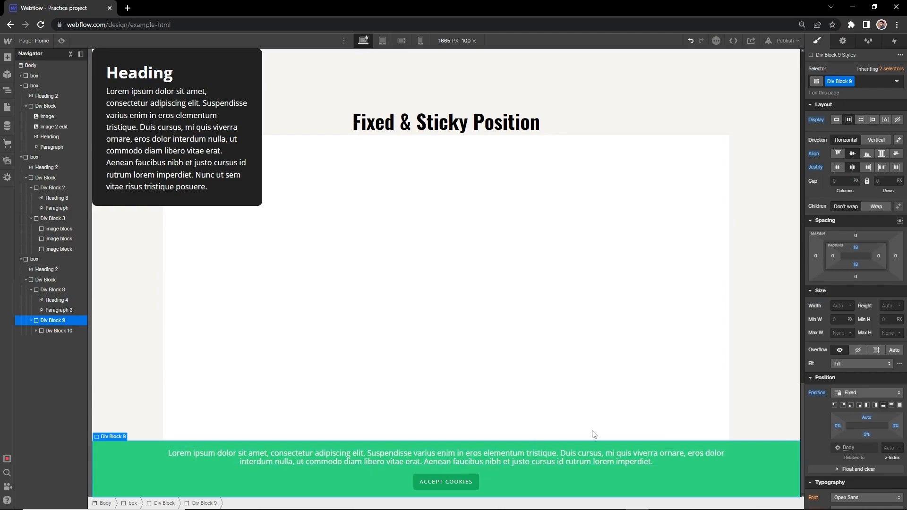
scroll(717, 360, "up", 2)
scroll(718, 363, "up", 15)
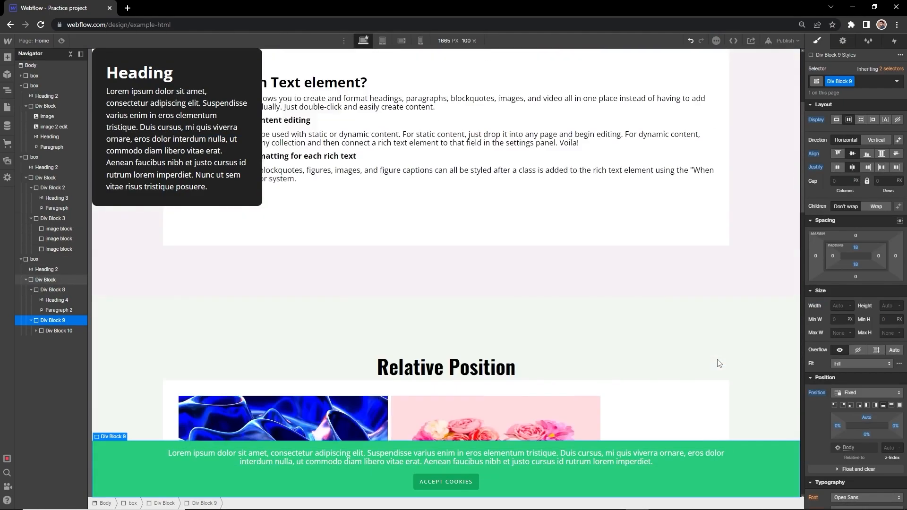
scroll(719, 362, "down", 8)
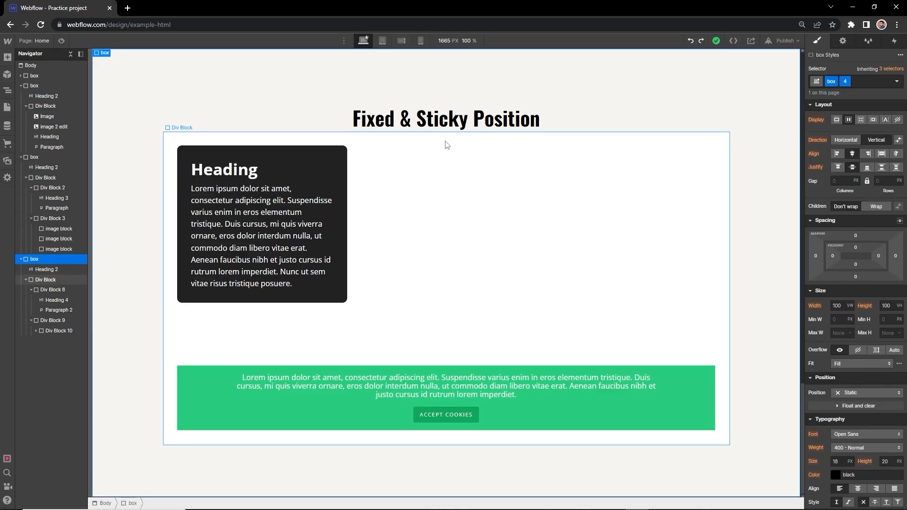
Step: Set the green cookie banner, Div Block 9, to Sticky position with a bottom offset of 0 px and test its behaviour
left_click(628, 416)
left_click(699, 402)
left_click(869, 392)
left_click(843, 431)
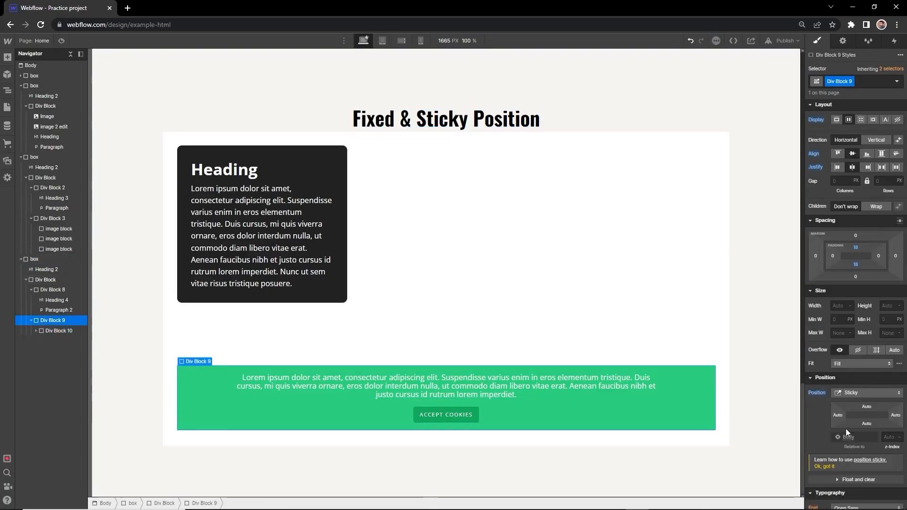
left_click(866, 423)
left_click(842, 451)
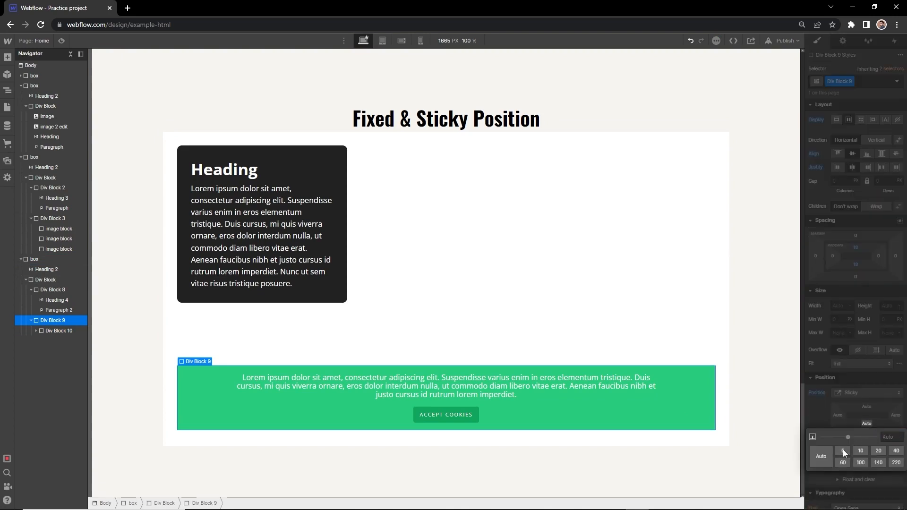
scroll(803, 419, "up", 1)
left_click_drag(803, 419, 801, 404)
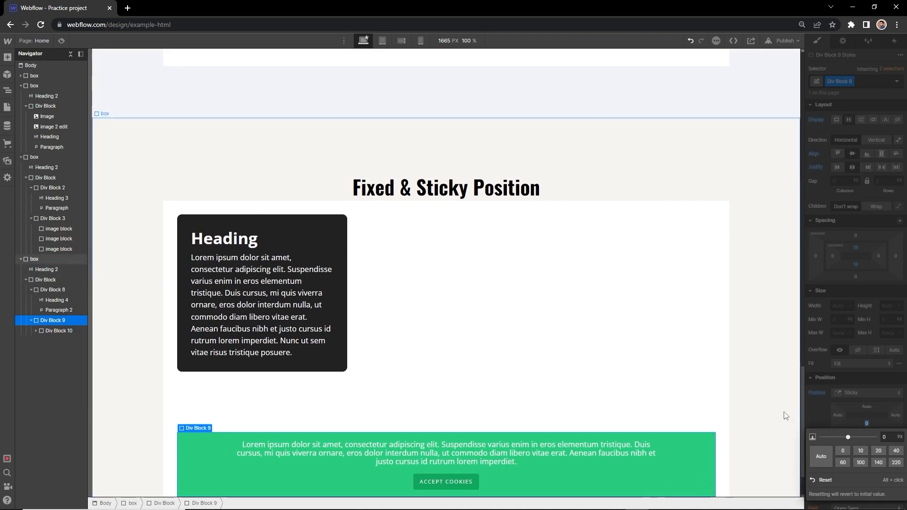
left_click_drag(802, 404, 802, 353)
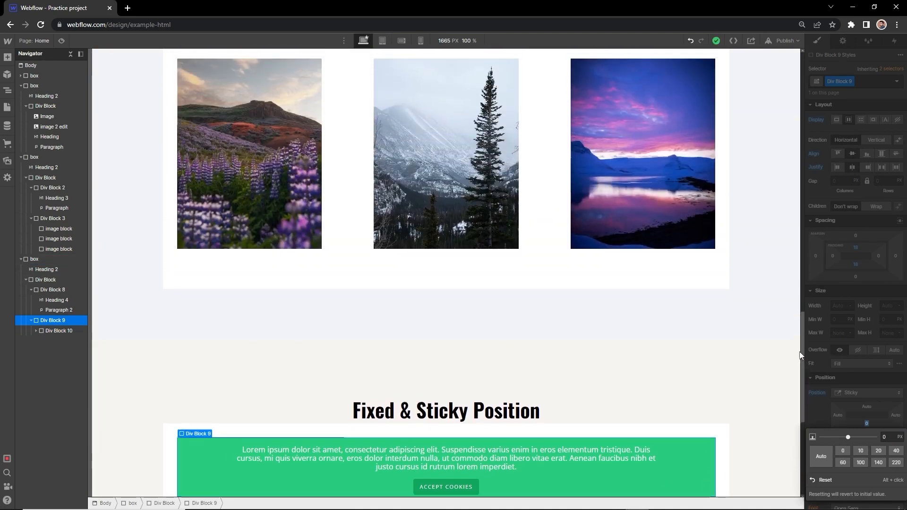
mouse_move(801, 394)
left_mouse_down()
mouse_move(800, 373)
mouse_move(802, 457)
mouse_move(789, 401)
left_mouse_up()
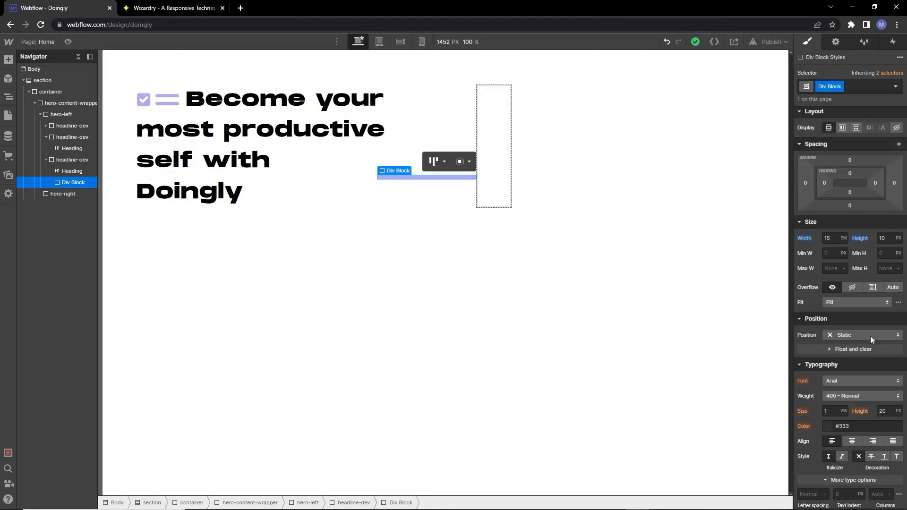
Step: Set the headline underline Div Block to Absolute and its parent headline-dev to Relative, then reselect the underline
left_click(870, 335)
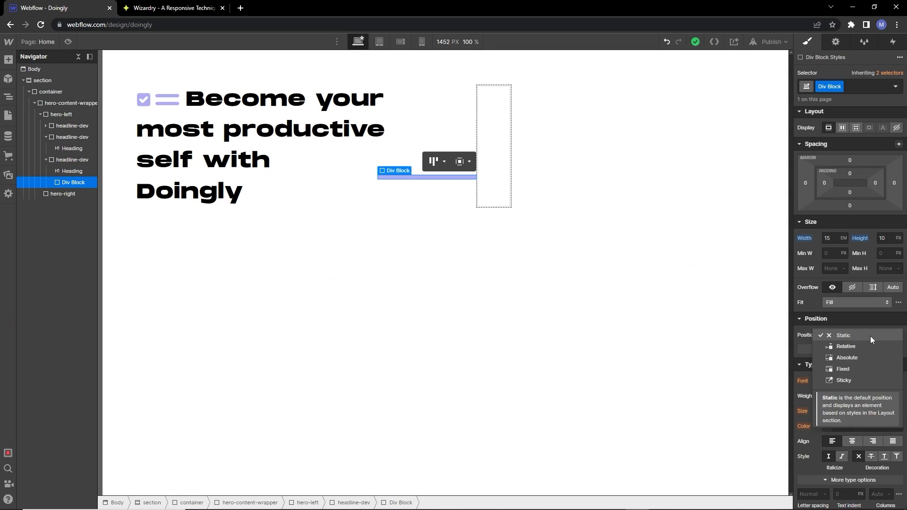
left_click(848, 358)
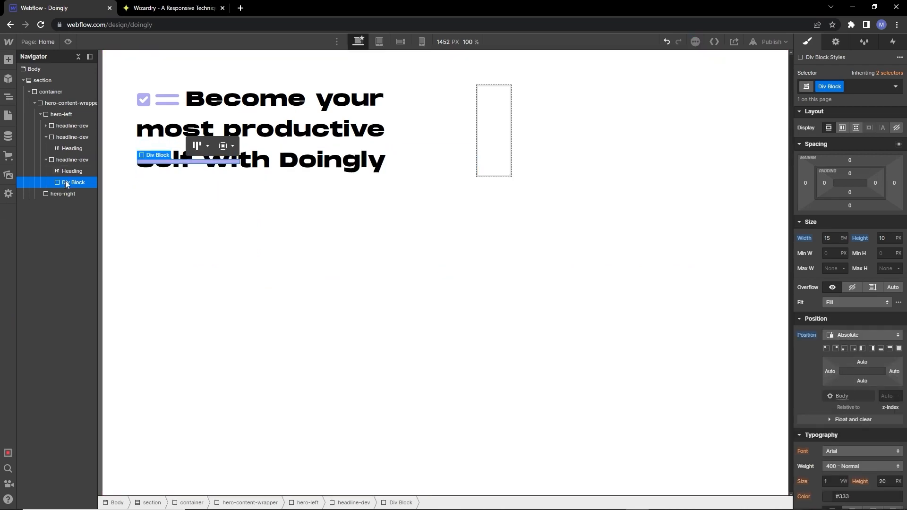
left_click(72, 160)
left_click(864, 385)
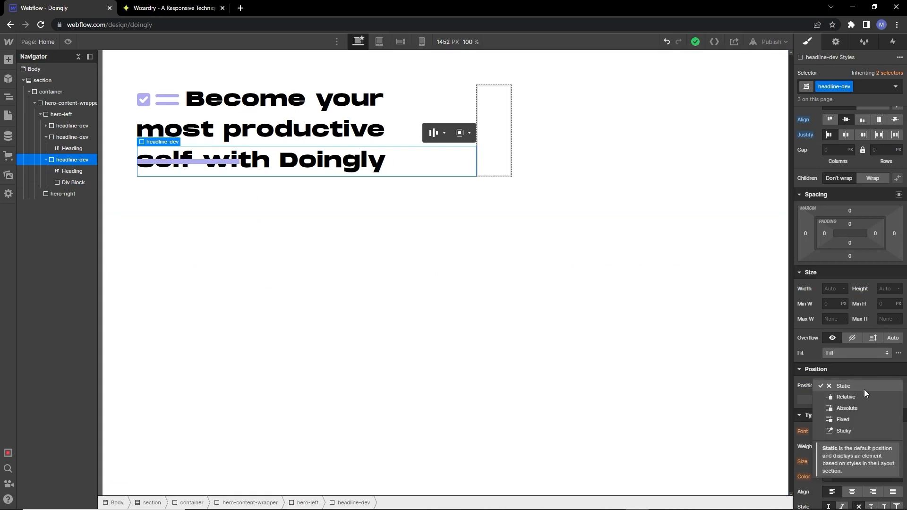
left_click(848, 397)
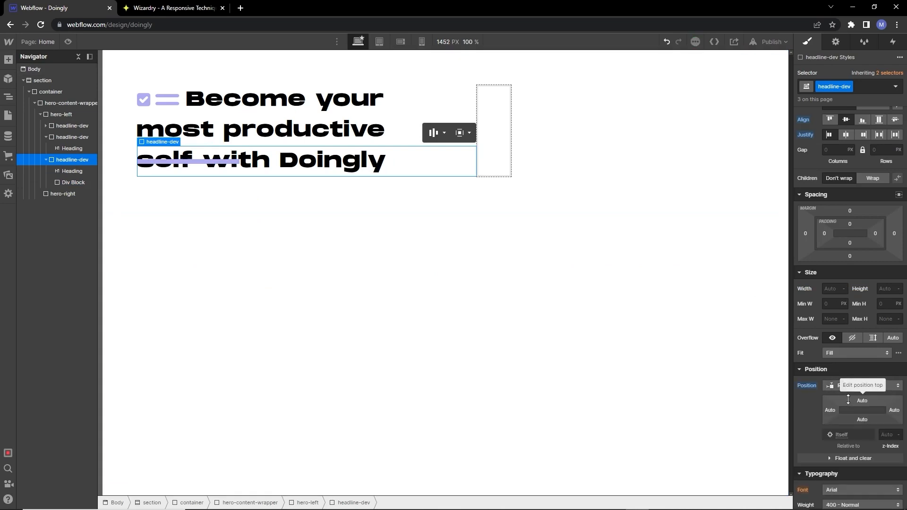
left_click(215, 162)
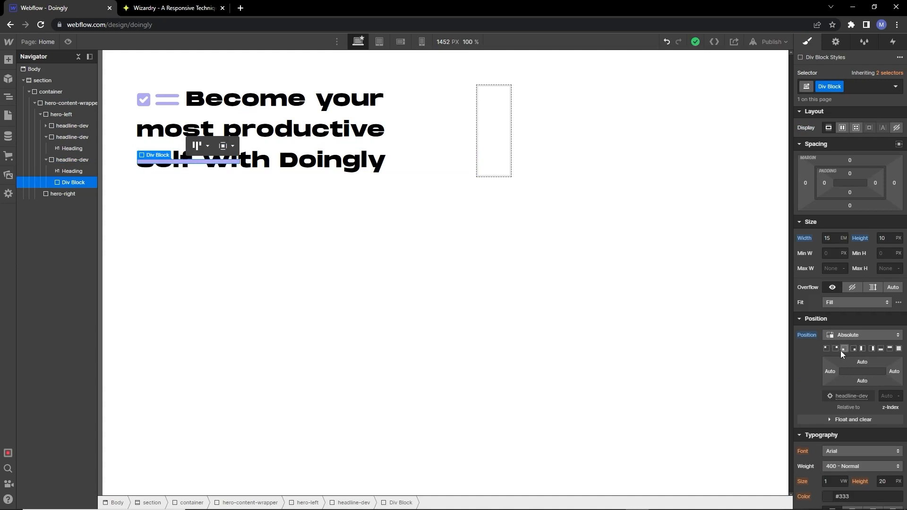
Step: Anchor the absolute underline Div Block to the top left of headline-dev and set its left offset to 20.9 em
left_click(827, 348)
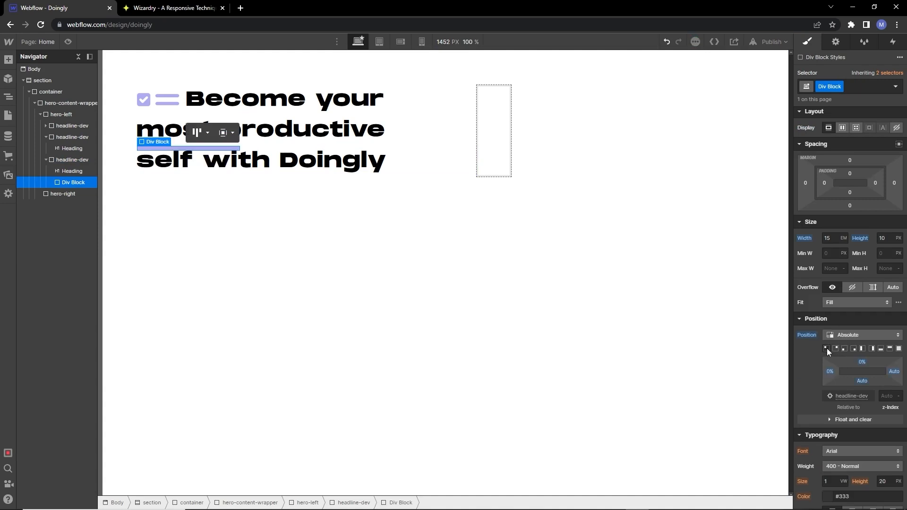
mouse_move(831, 372)
left_mouse_down()
mouse_move(855, 371)
mouse_move(846, 371)
left_mouse_up()
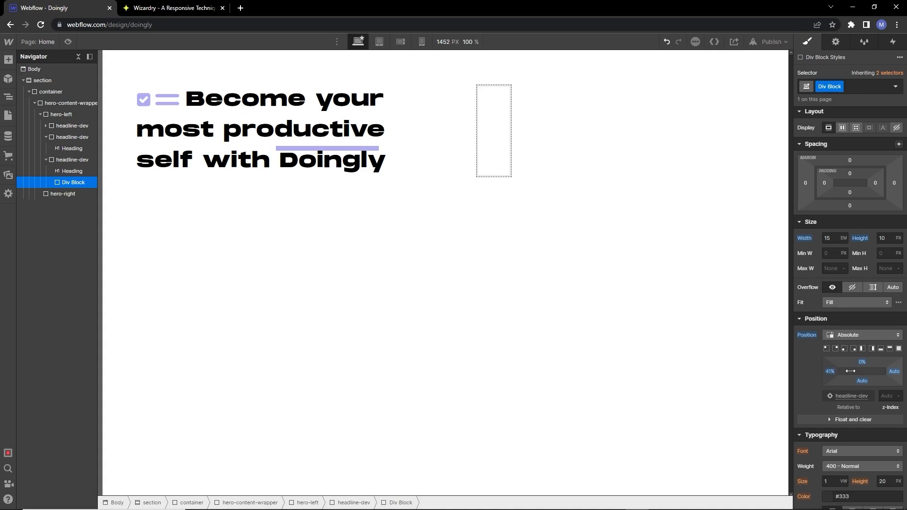
left_click(831, 373)
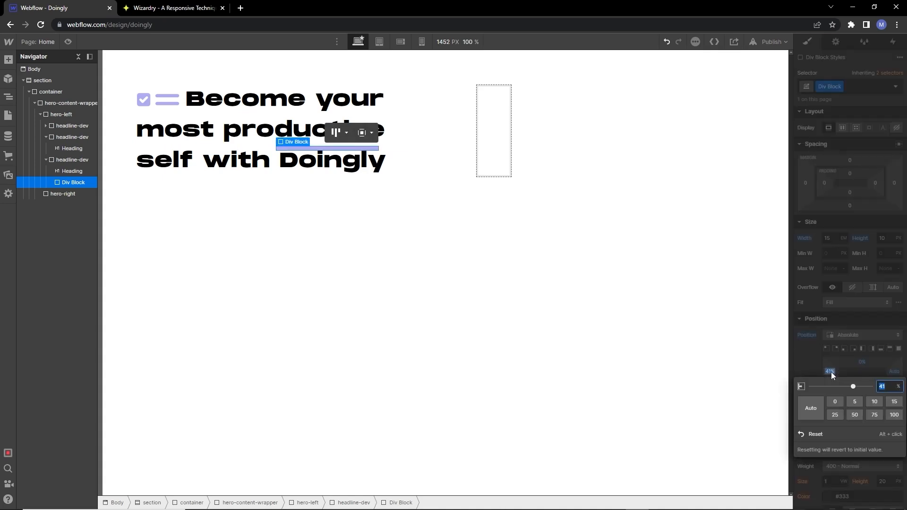
left_click(888, 384)
left_click(885, 396)
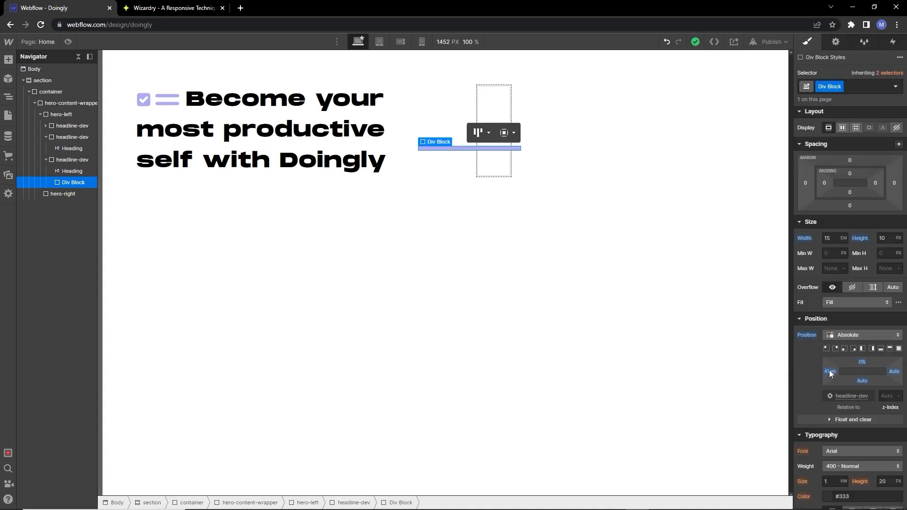
Step: Set the underline's top offset to 3.3 em so it sits under the word Doingly
left_click(862, 362)
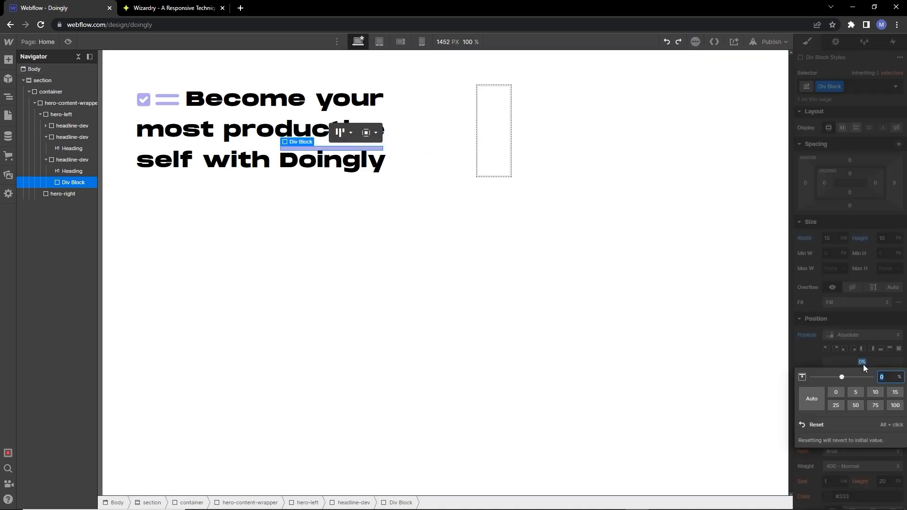
left_click(899, 377)
left_click(891, 388)
left_click_drag(865, 362, 868, 380)
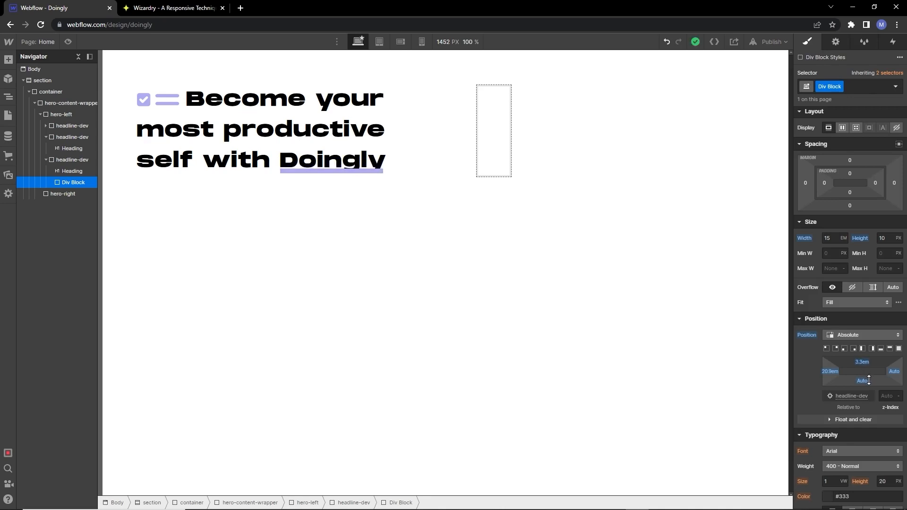
left_click_drag(869, 380, 868, 380)
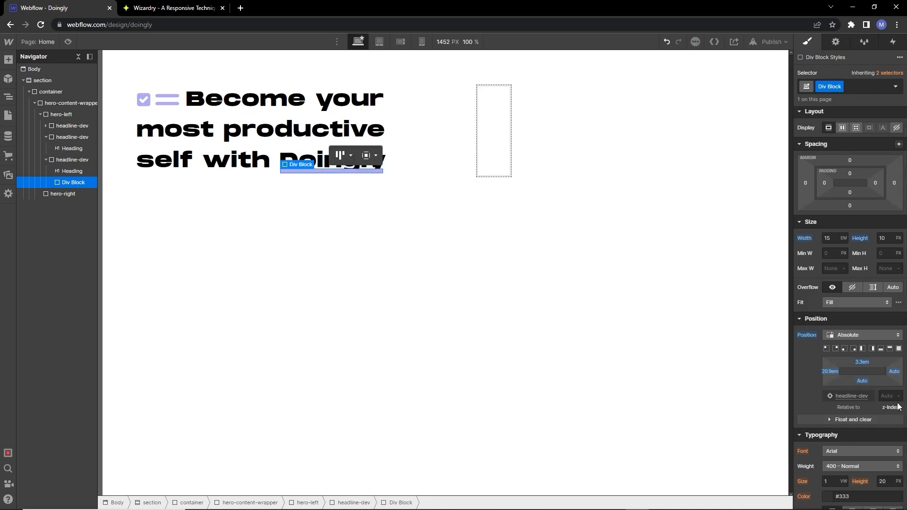
Step: Set the underline's z-index to -1 to place it behind the headline text
left_click(881, 396)
type("-1")
key("Return")
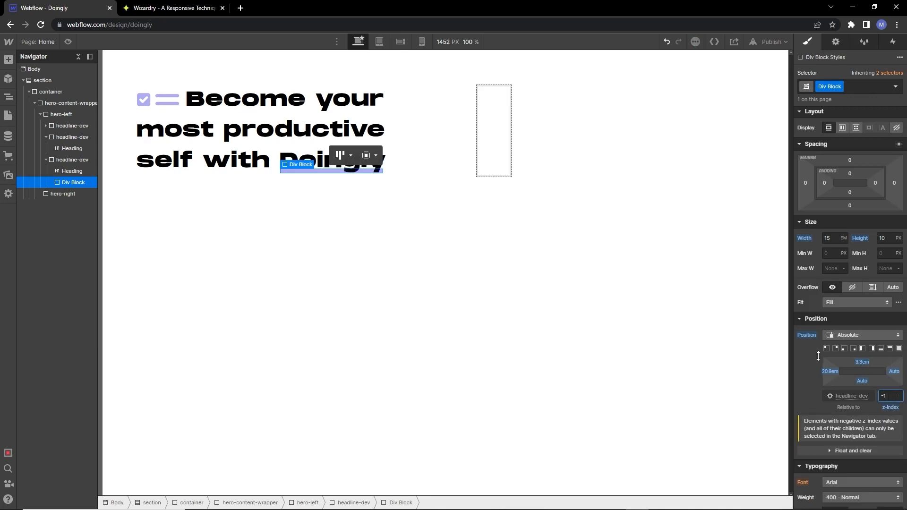
Step: Rename the underline block's class to underline and set its width to 15.2 em
type("underline")
key("Return")
left_click(830, 239)
type(".2")
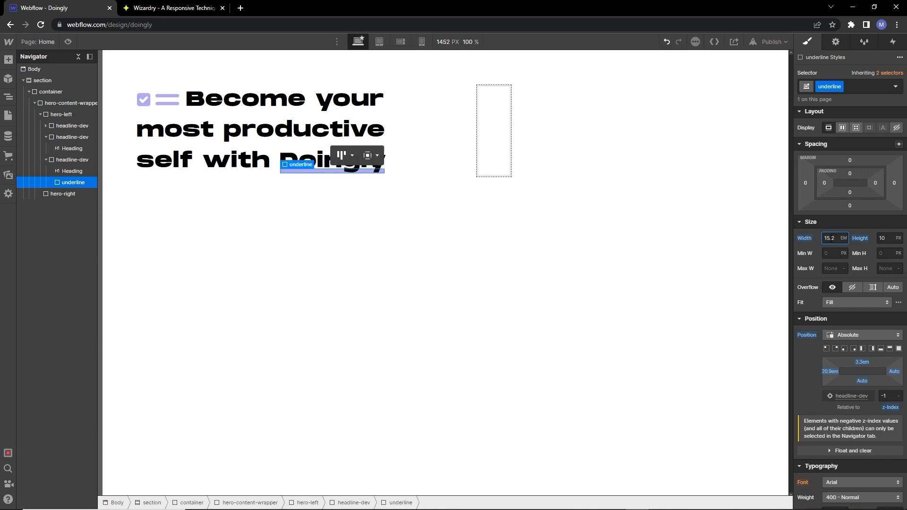
left_click(514, 202)
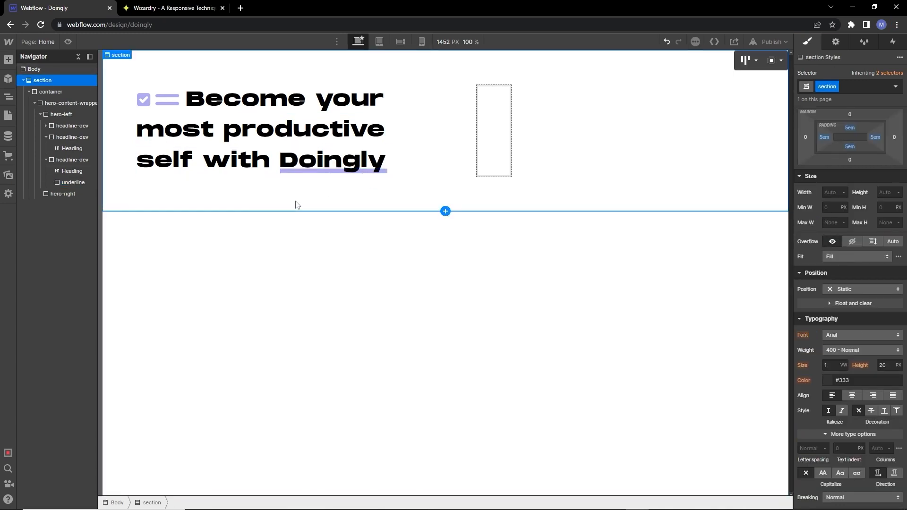
Step: Switch to the Figma design and copy the hero paragraph text beginning "Discover your best time"
key("alt+Tab")
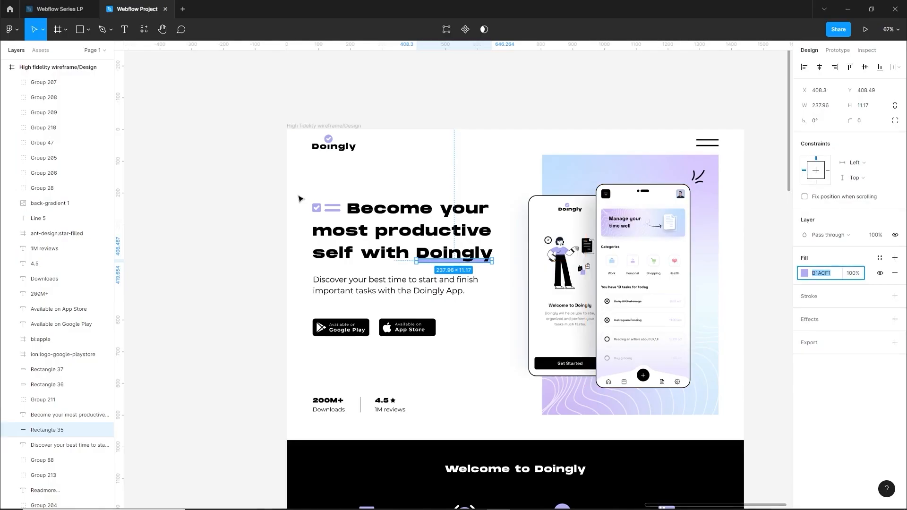
left_click(387, 288)
double_click(385, 288)
key("ctrl+c")
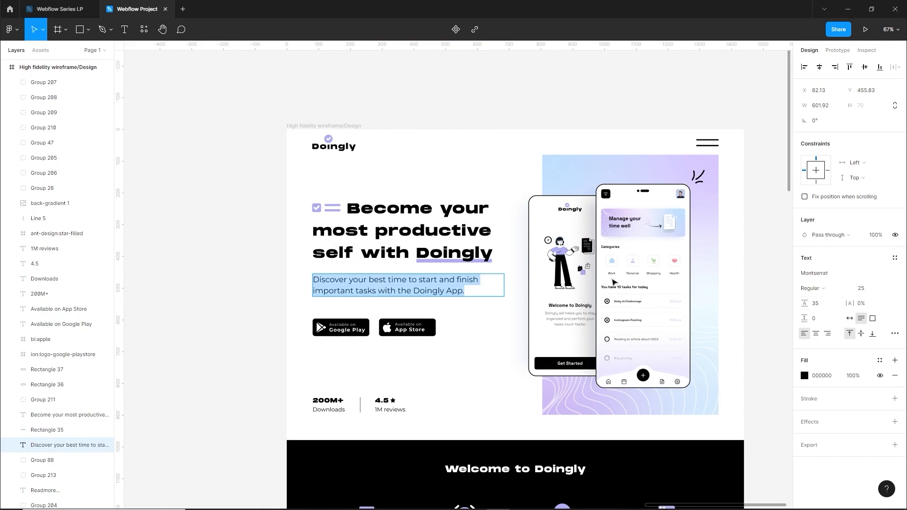
Step: Switch back to Webflow, add a Paragraph element to hero-left and replace its placeholder with the copied text
key("alt+Tab")
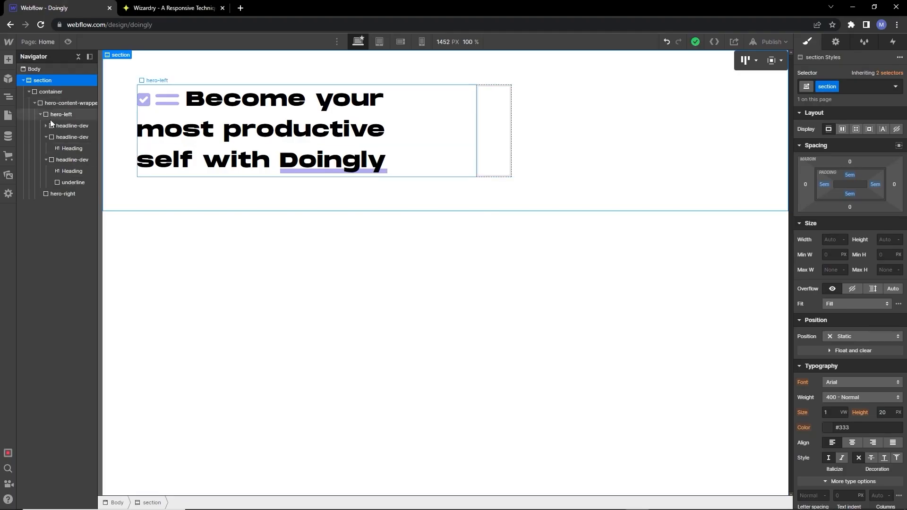
left_click(62, 114)
left_click(8, 59)
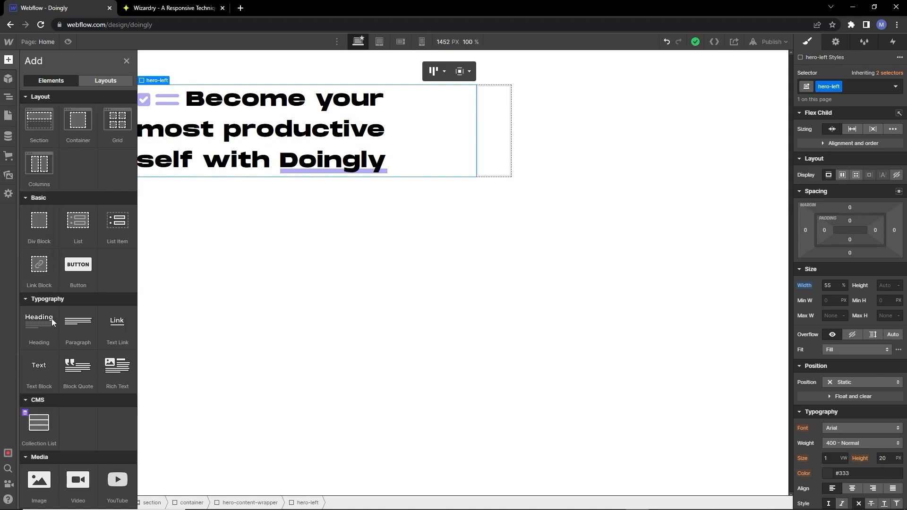
left_click(73, 325)
double_click(248, 192)
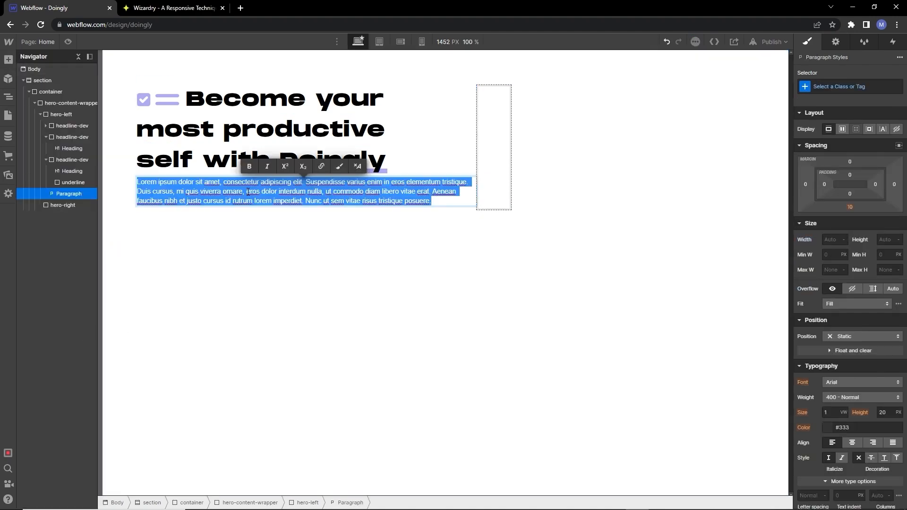
key("ctrl+v")
key("Escape")
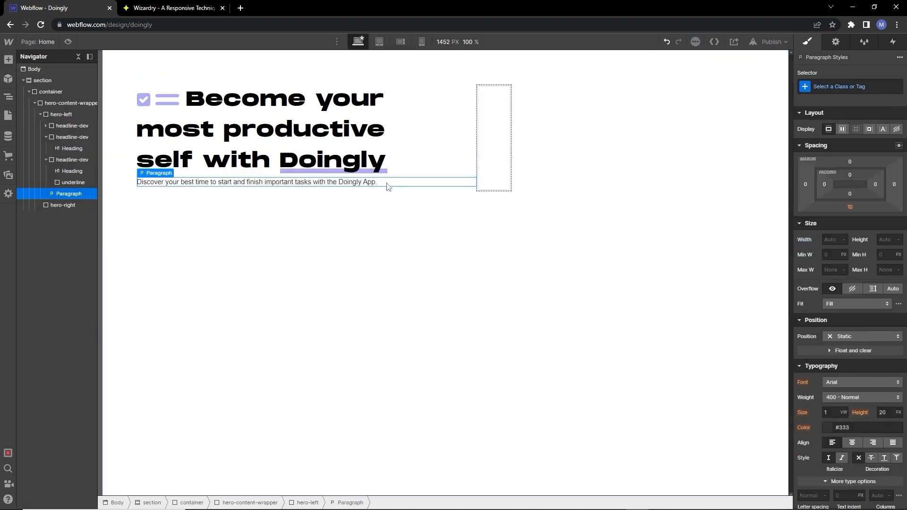
Step: Give the new paragraph the class hero-paragraph
left_click(829, 90)
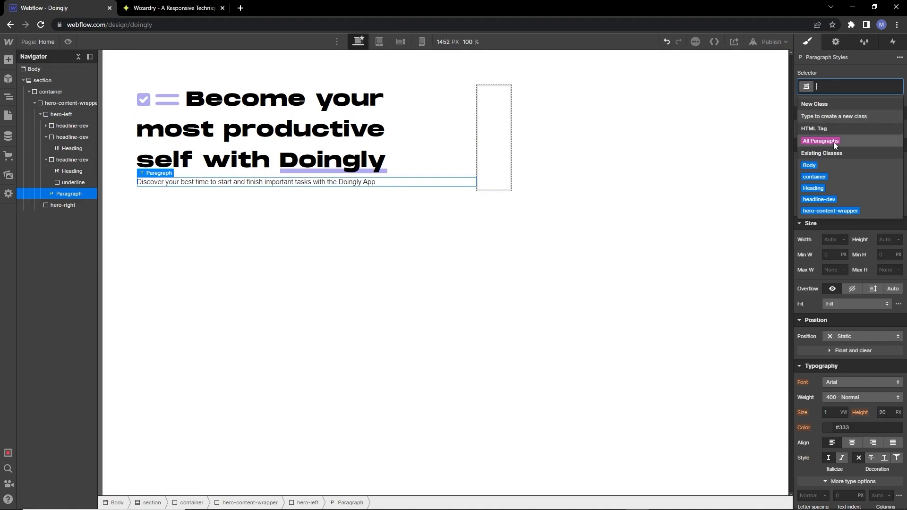
type("her")
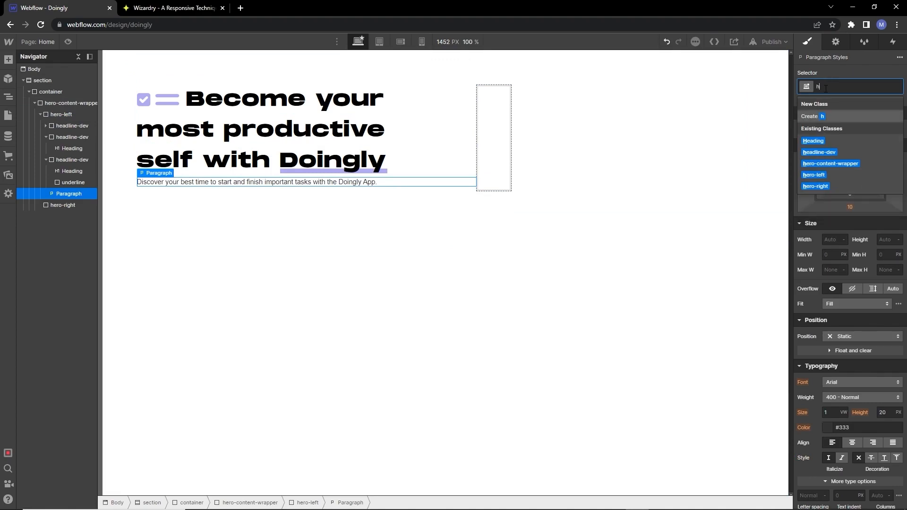
type("pa")
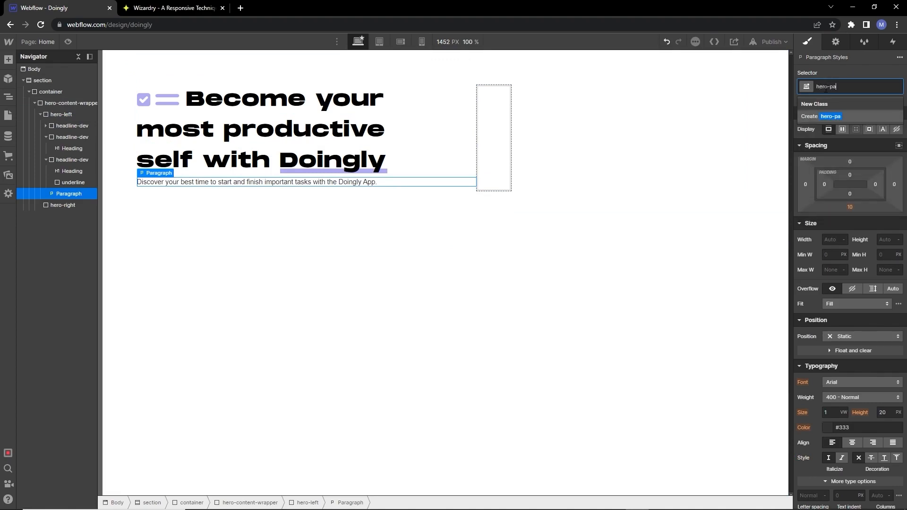
type("ragraph")
key("Return")
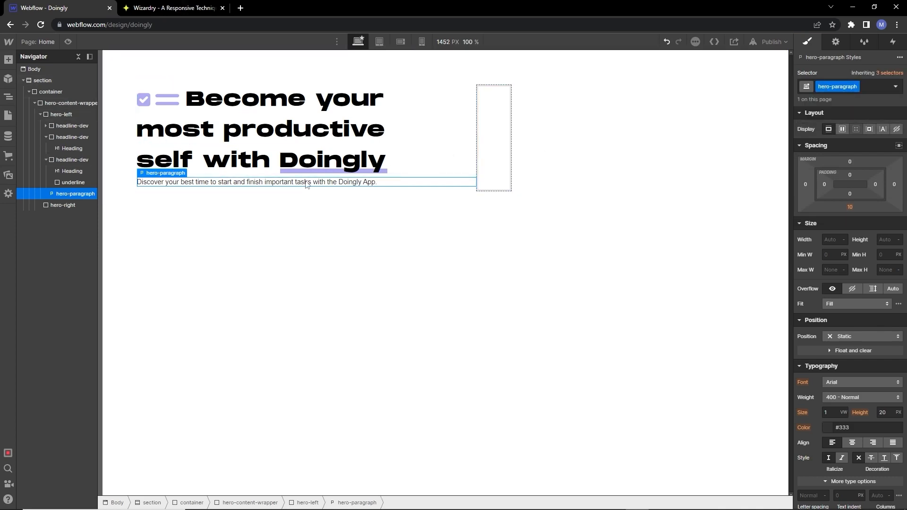
Step: Switch to the Wizardry page and convert a 25 px element size to em
left_click(161, 7)
scroll(334, 235, "up", 3)
double_click(246, 195)
type("25")
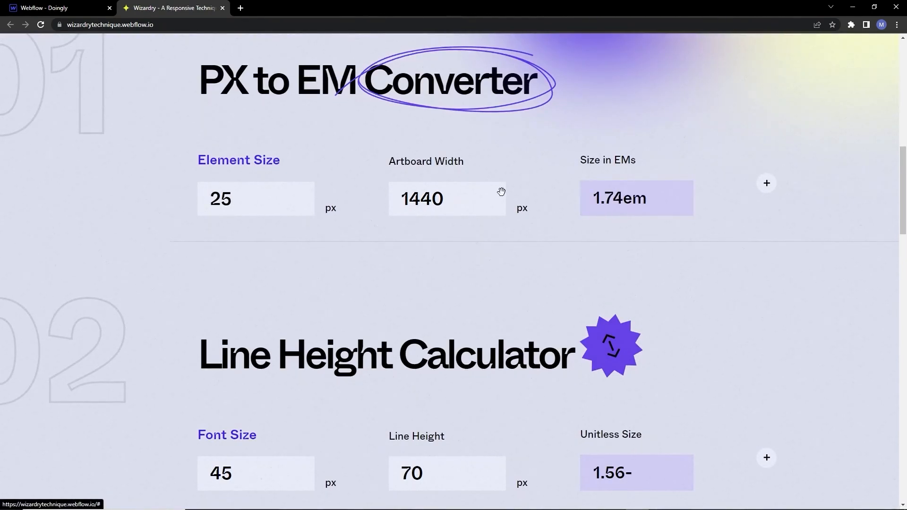
Step: Return to the Webflow page and set the hero-paragraph font size to 1.74 em
left_click(47, 7)
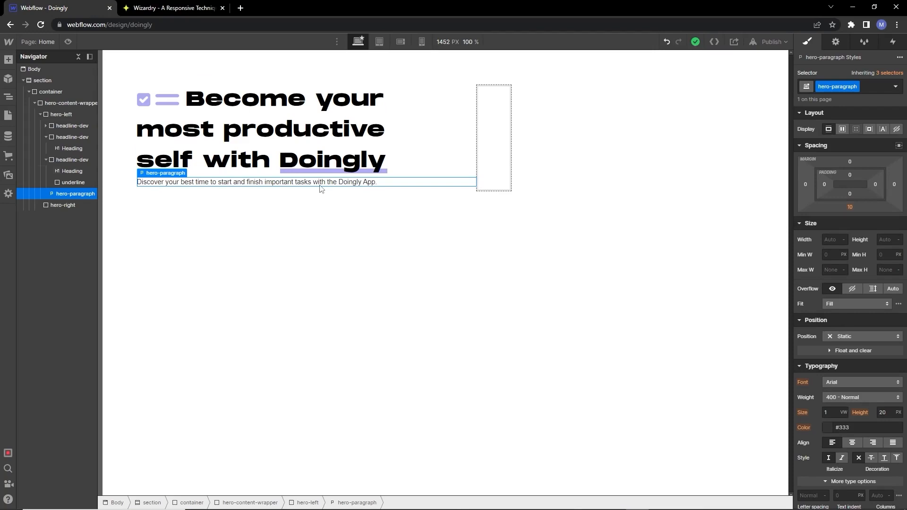
left_click(829, 411)
type("1.74em")
key("Return")
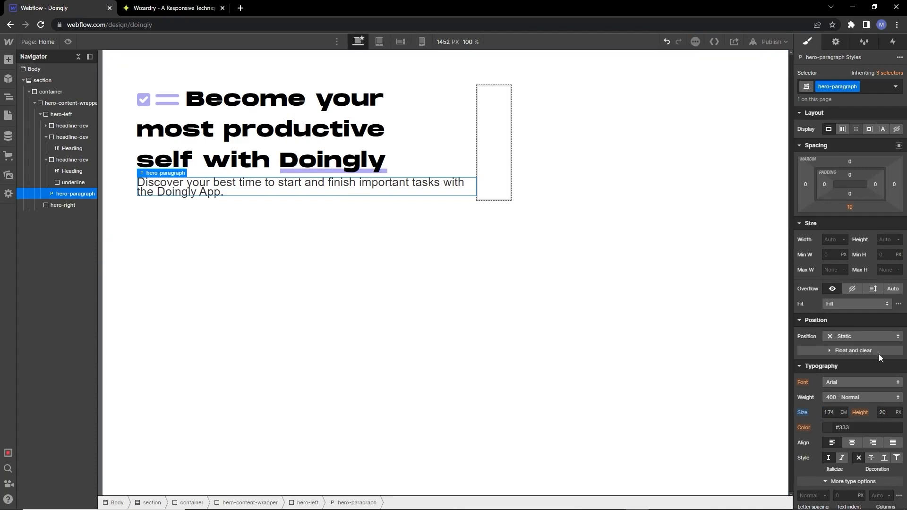
Step: Set the hero-paragraph font to Montserrat and its line height to 1.5 em
left_click(874, 382)
left_click(865, 330)
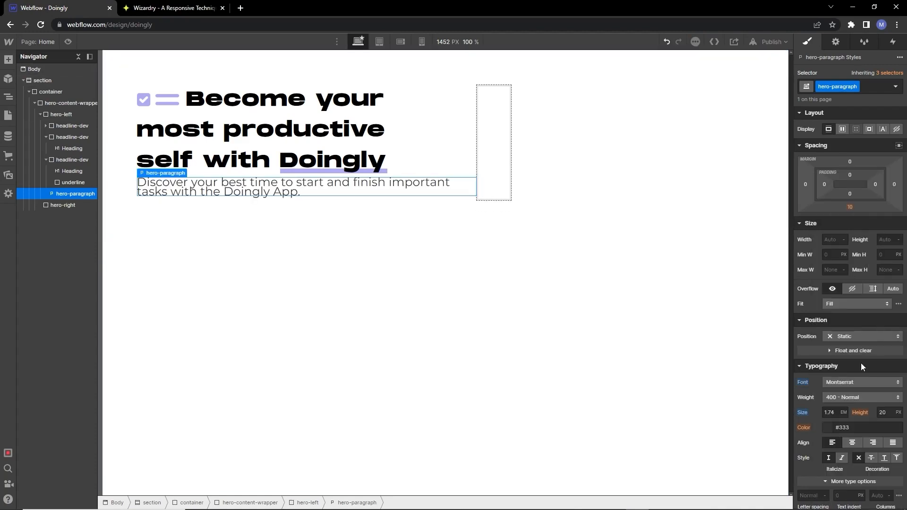
left_click(885, 413)
type("1.5em")
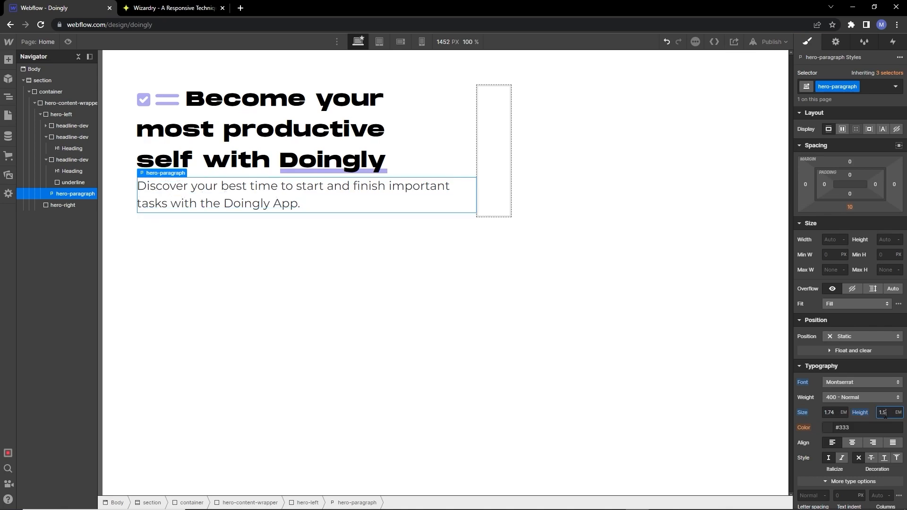
Step: Set the hero-paragraph text color to black
left_click(825, 427)
left_click_drag(820, 308, 810, 436)
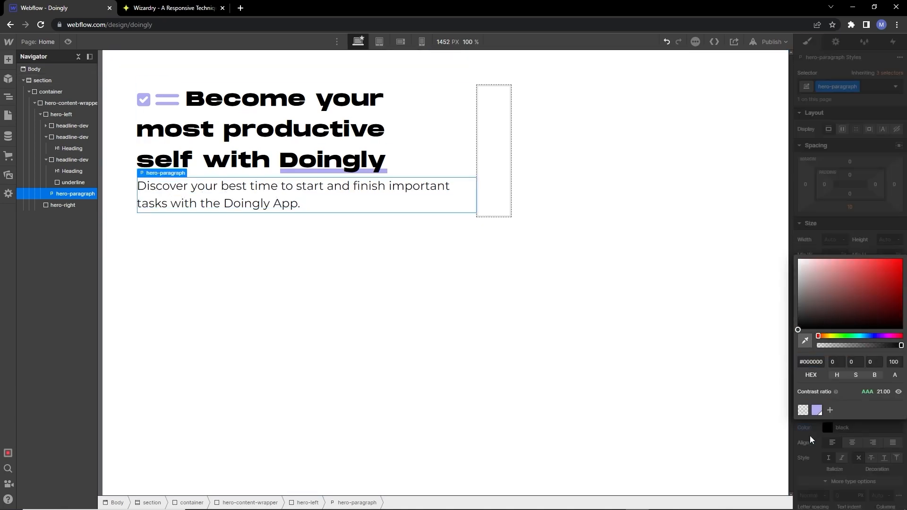
left_click(810, 436)
Step: Check the paragraph's line break in the Figma design and set hero-paragraph's maximum width to 80%
left_click(829, 273)
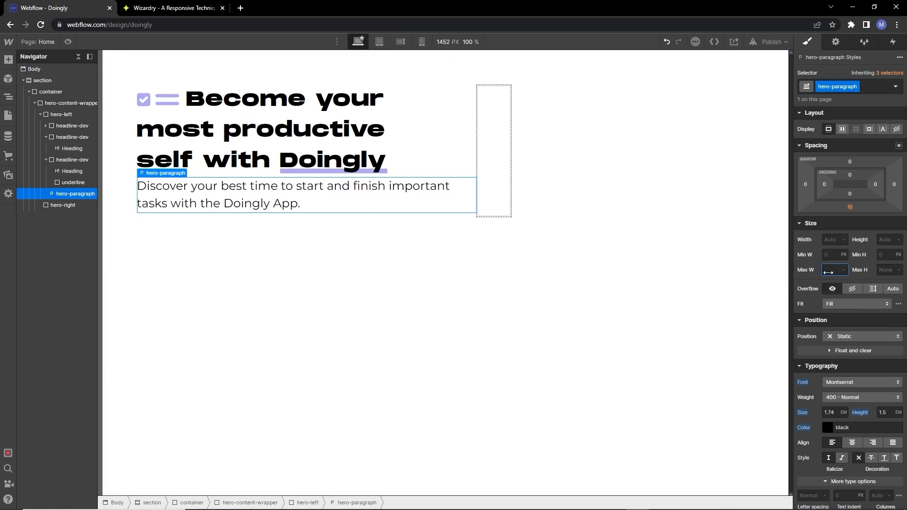
key("alt+Tab")
key("alt+Tab")
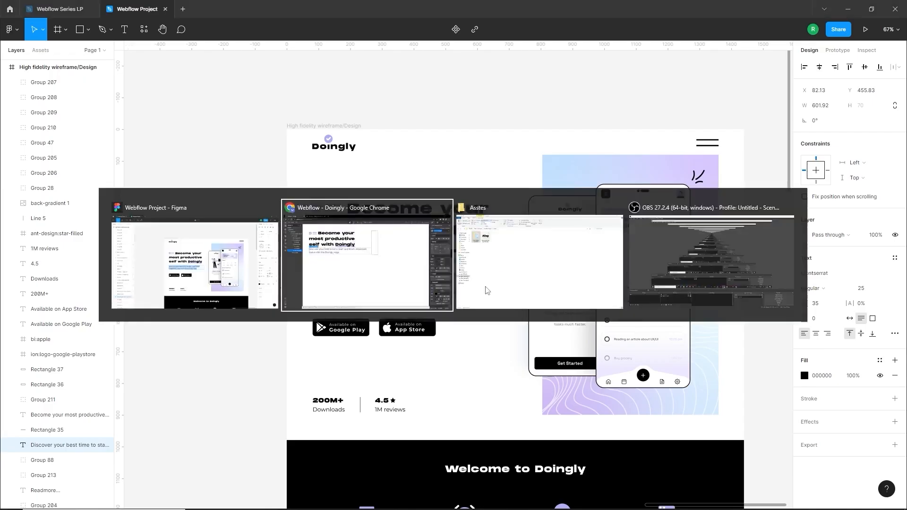
type("80%")
key("Return")
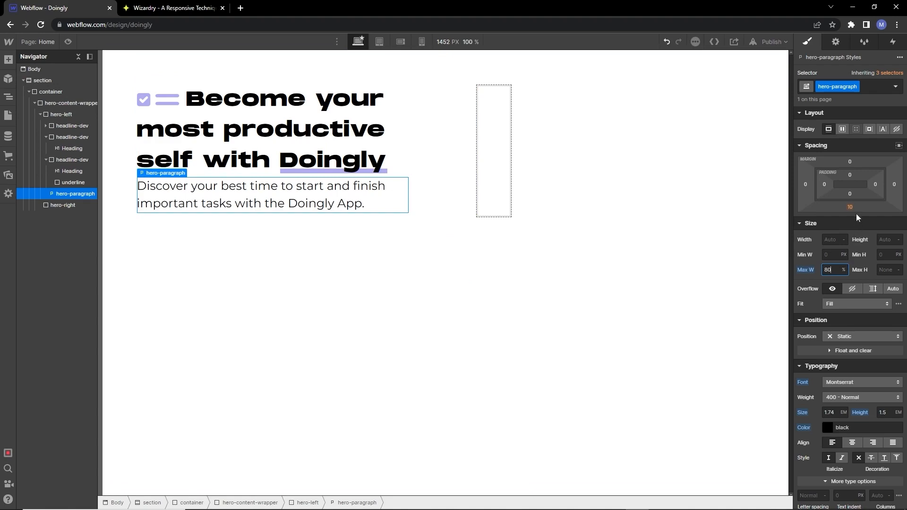
Step: Set the hero-paragraph top margin to 20 px
mouse_move(851, 163)
left_mouse_down()
mouse_move(856, 137)
mouse_move(856, 161)
left_mouse_up()
left_click(853, 161)
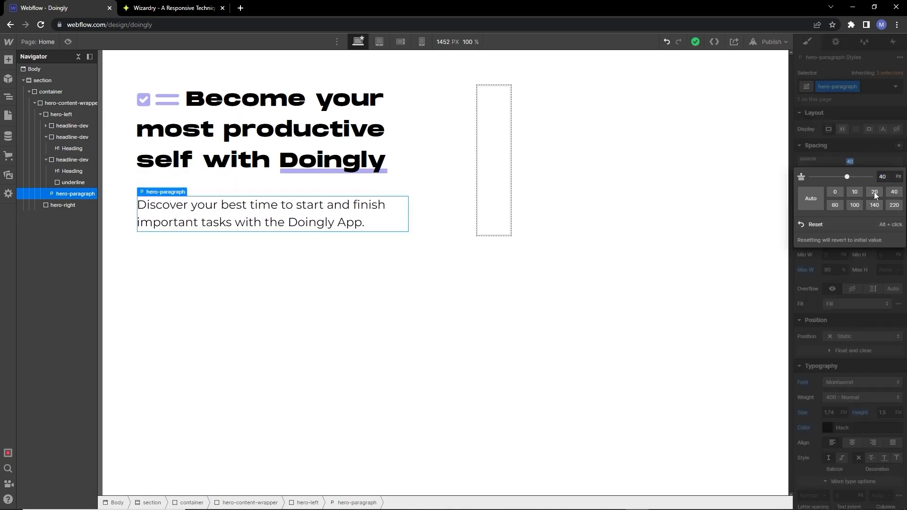
left_click(873, 191)
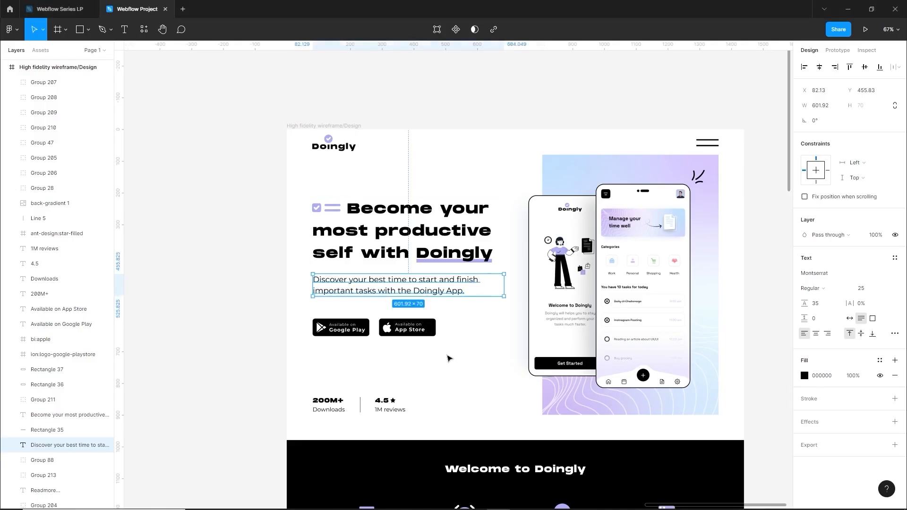
Step: Check the store buttons in Figma, add a Div Block below the paragraph in hero-left and give it the class button-wrapper
left_click_drag(286, 313, 416, 368)
key("Escape")
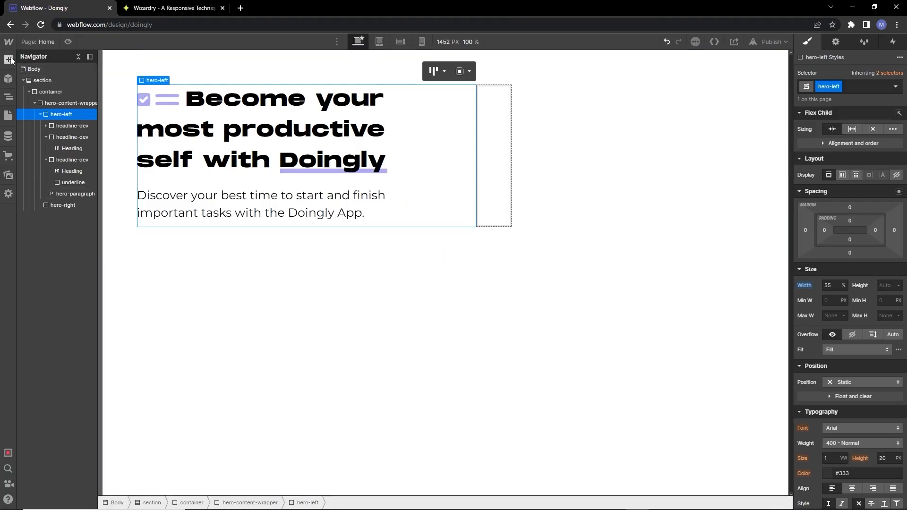
left_click(8, 62)
left_click_drag(43, 223, 314, 247)
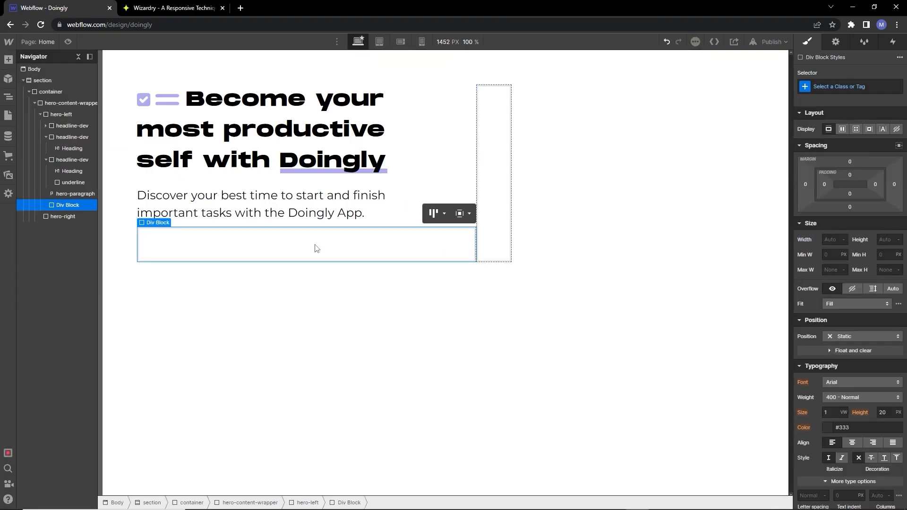
left_click(835, 83)
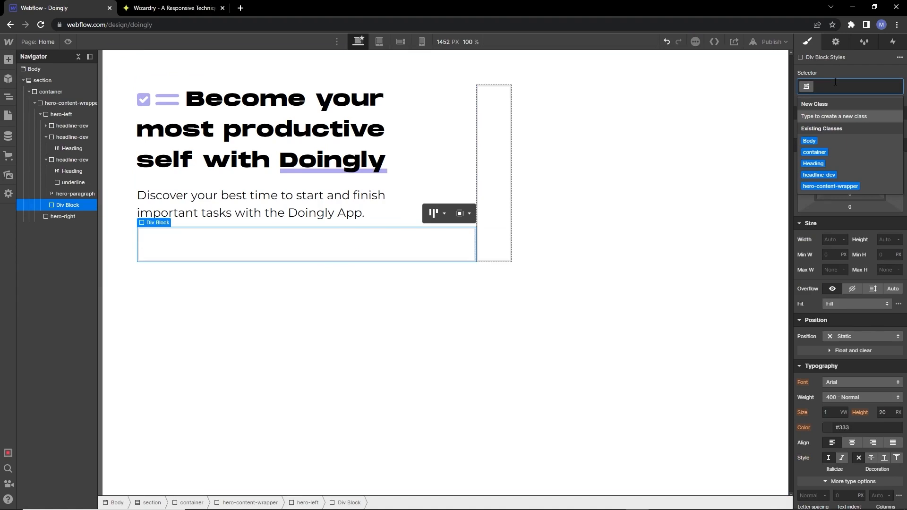
type("button-wrapper")
key("Return")
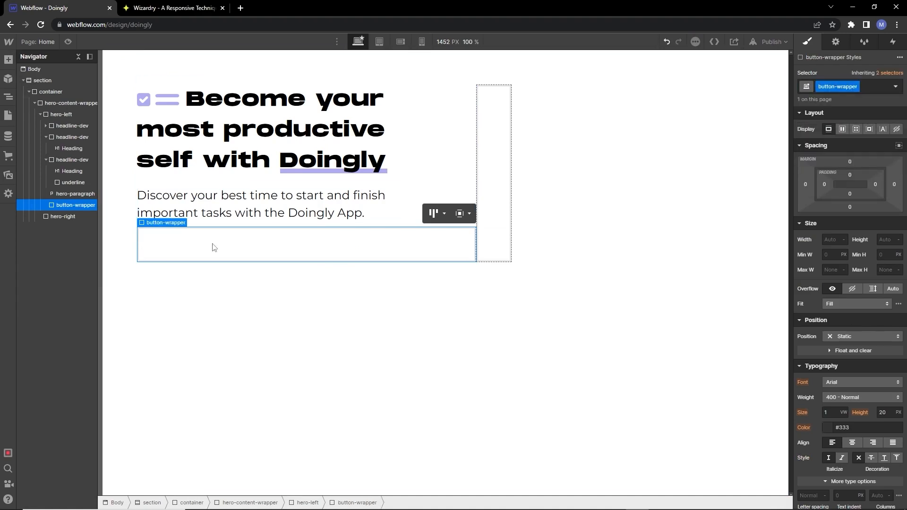
Step: Add a Div Block inside button-wrapper and set its width to 220 px and height to 60 px
left_click(8, 59)
left_click_drag(77, 260, 192, 249)
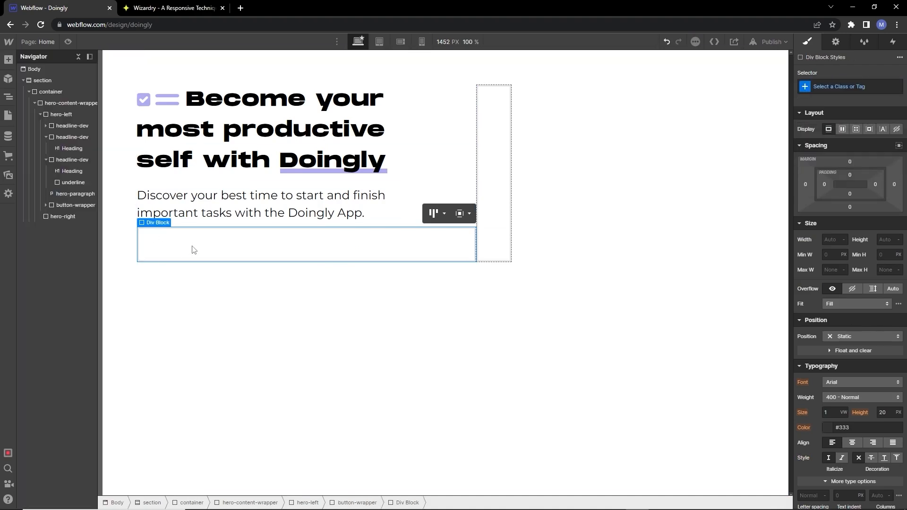
left_click(830, 241)
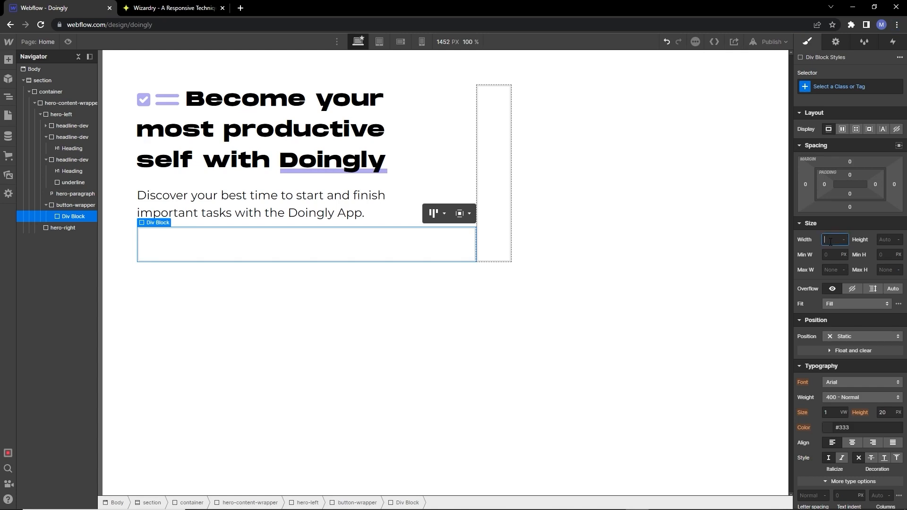
type("220")
key("Return")
left_click(884, 238)
type("60")
key("Return")
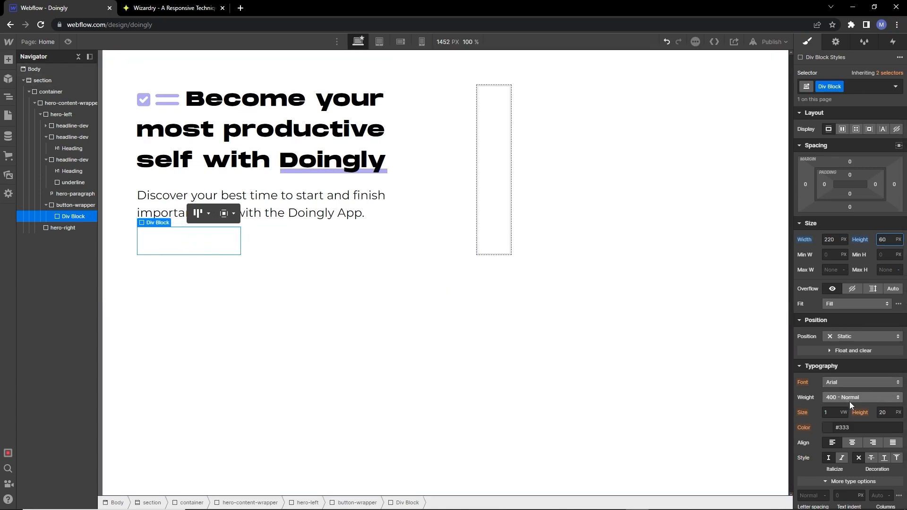
Step: Give the Div Block inside button-wrapper a black background and a corner radius of 8 px
scroll(849, 401, "down", 5)
left_click(831, 375)
left_click(818, 270)
left_click_drag(811, 282, 780, 339)
left_click(812, 380)
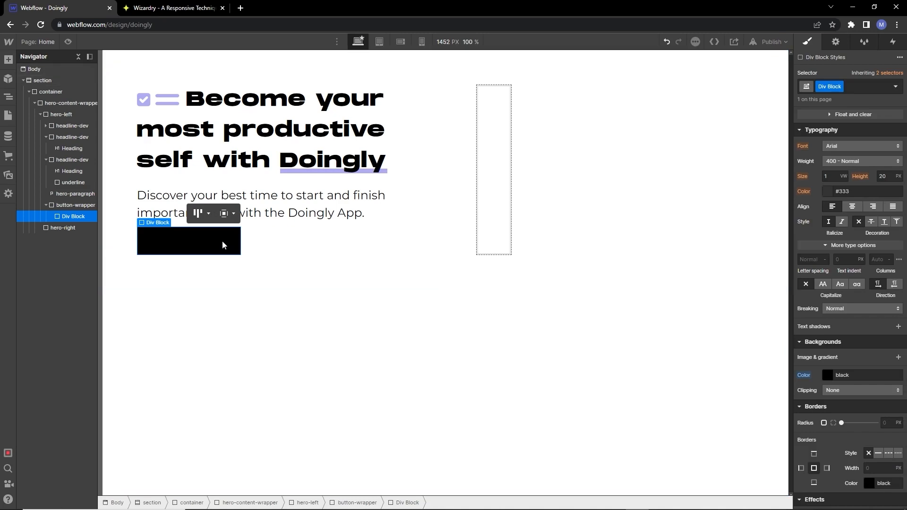
scroll(853, 369, "down", 1)
left_click_drag(841, 375, 846, 375)
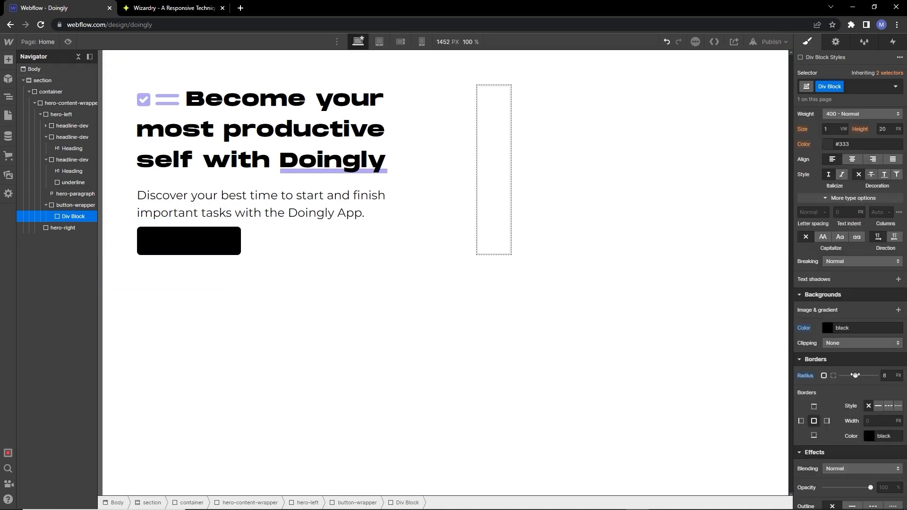
Step: Check the Google Play button in the Figma design and add a nested Div Block inside the black button block in Webflow
key("alt+Tab")
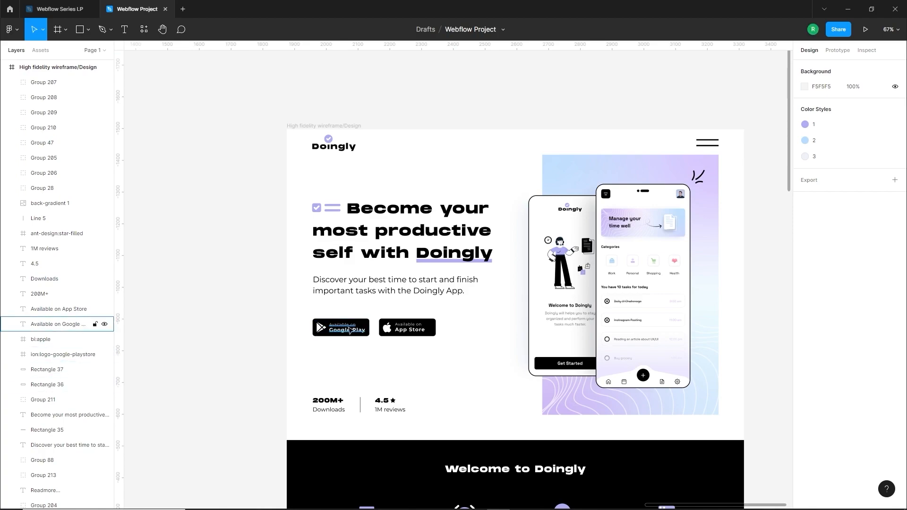
key("alt+Tab")
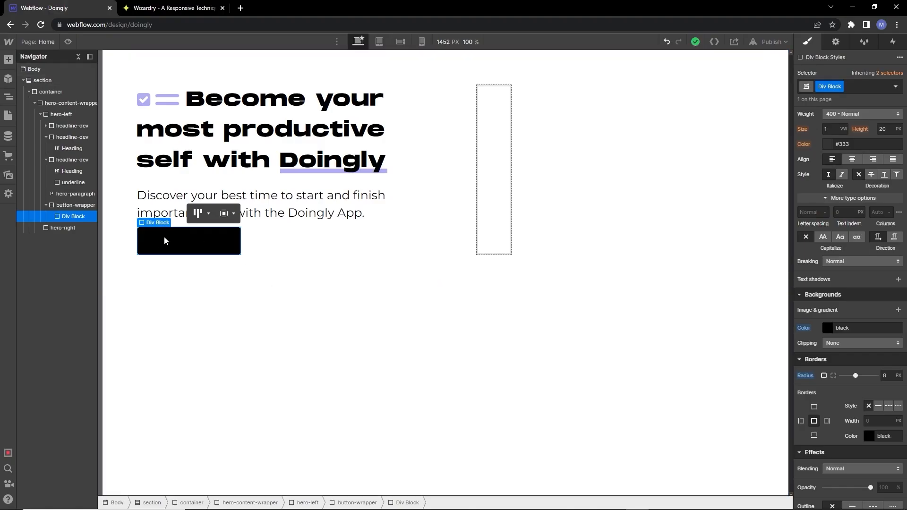
left_click(8, 59)
left_click(38, 229)
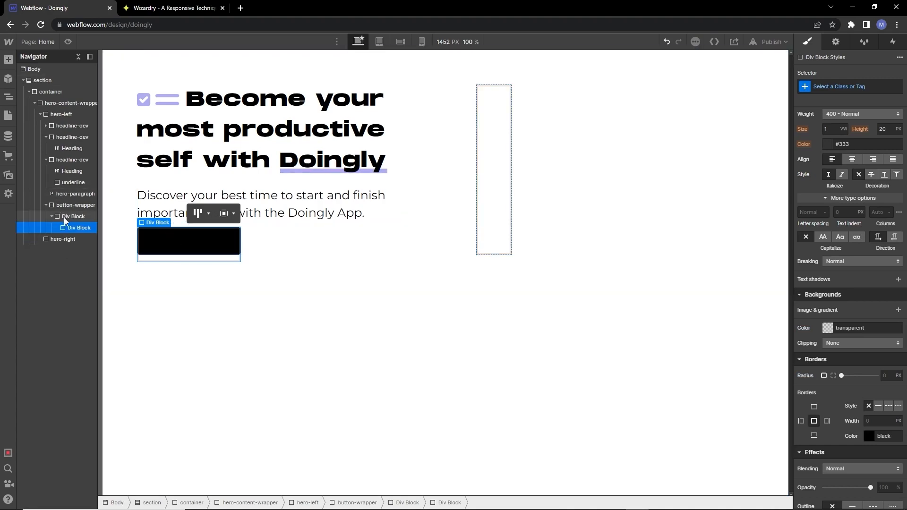
Step: Rename the black button block's class to CTA
left_click(64, 217)
type("c")
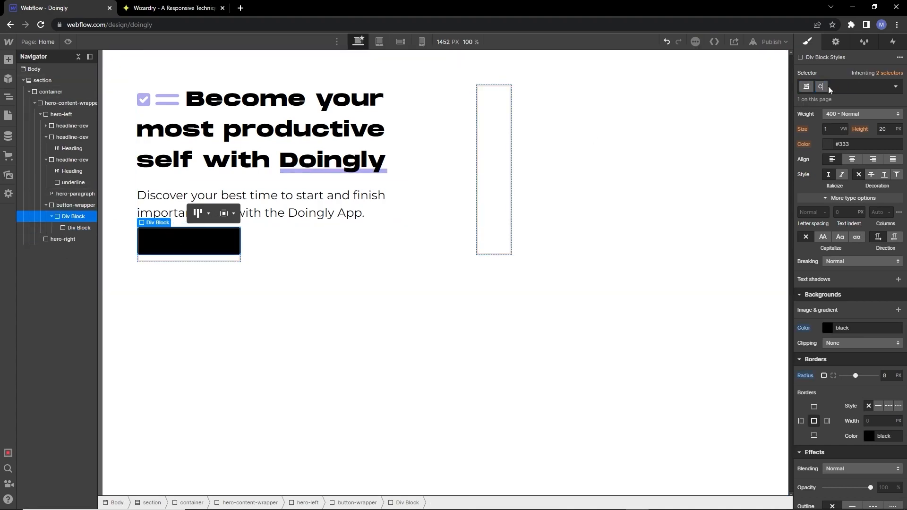
type("TA")
key("Return")
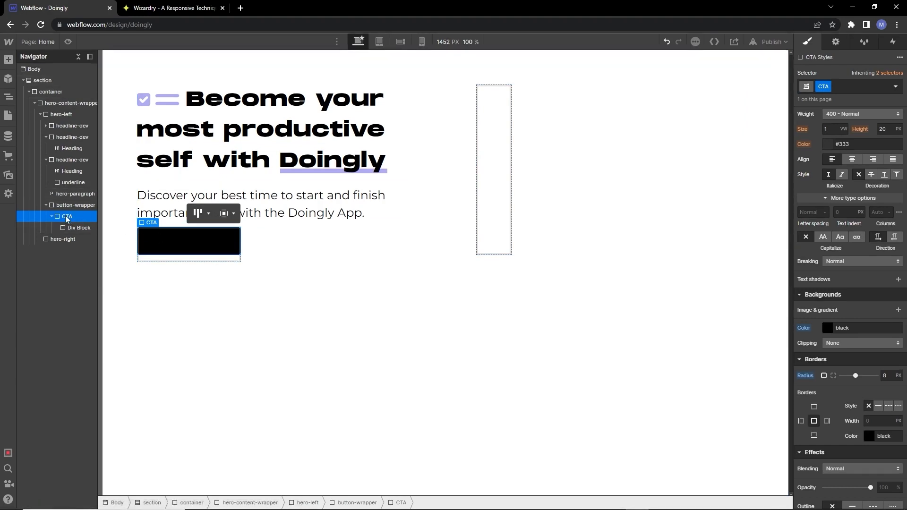
Step: Delete the nested Div Block from CTA and convert CTA to a Link Block
left_click(8, 60)
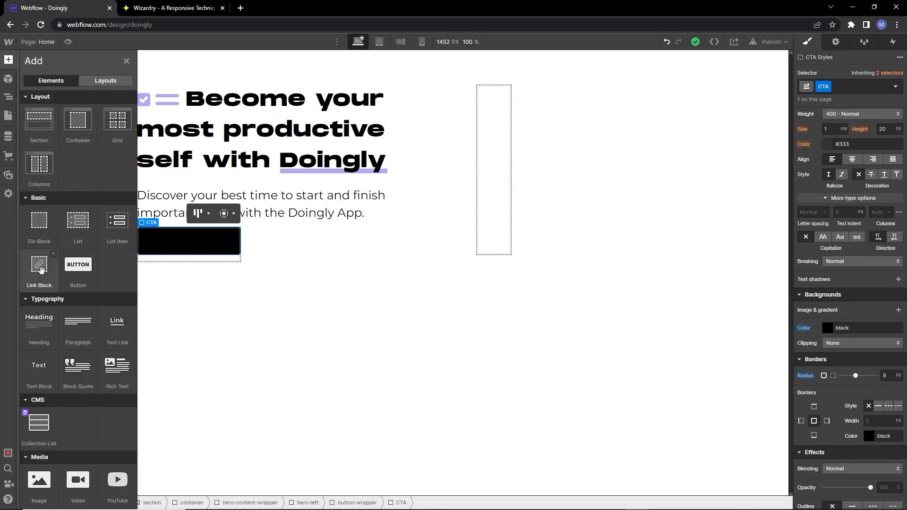
left_click(182, 242)
key("BackSpace")
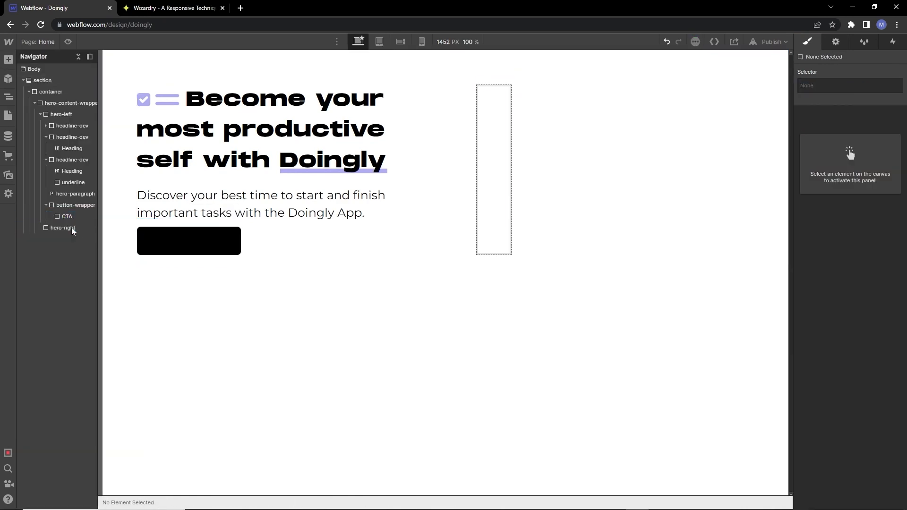
left_click(161, 238)
right_click(161, 239)
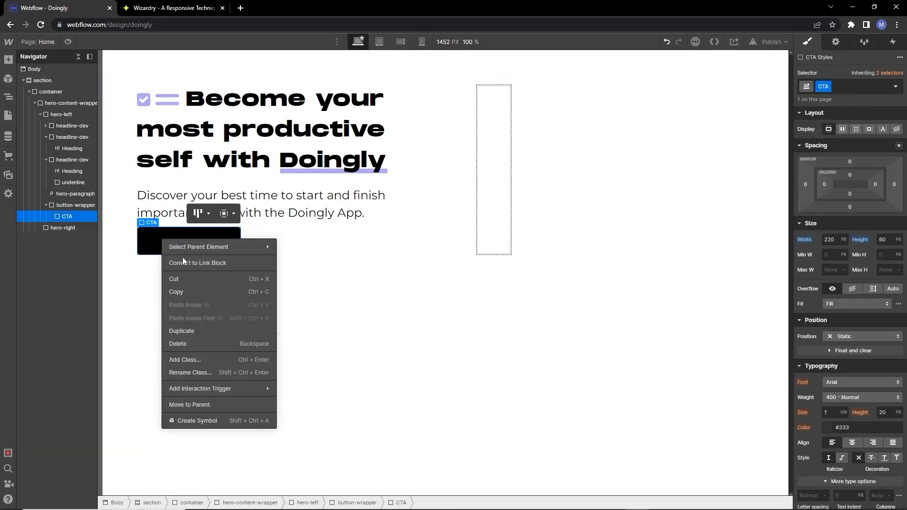
left_click(208, 262)
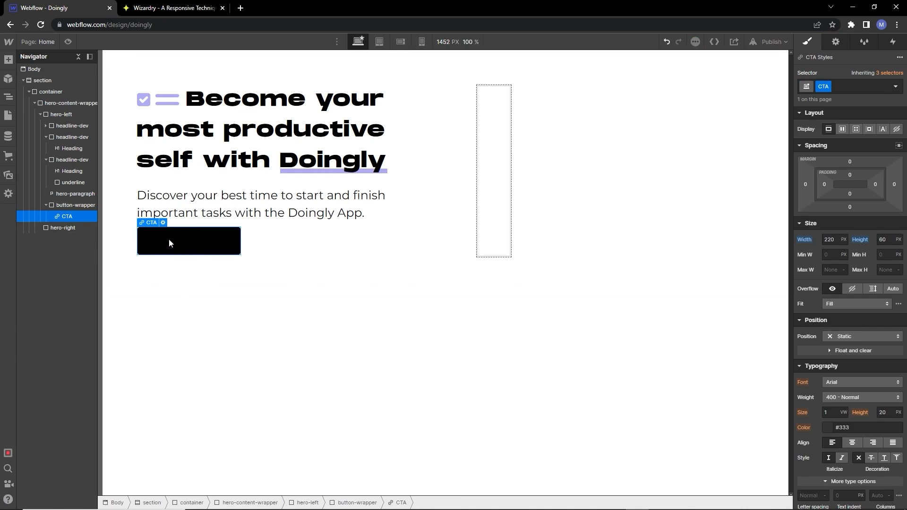
Step: Add two Div Blocks inside the CTA link block and set CTA's display to flex
left_click(8, 60)
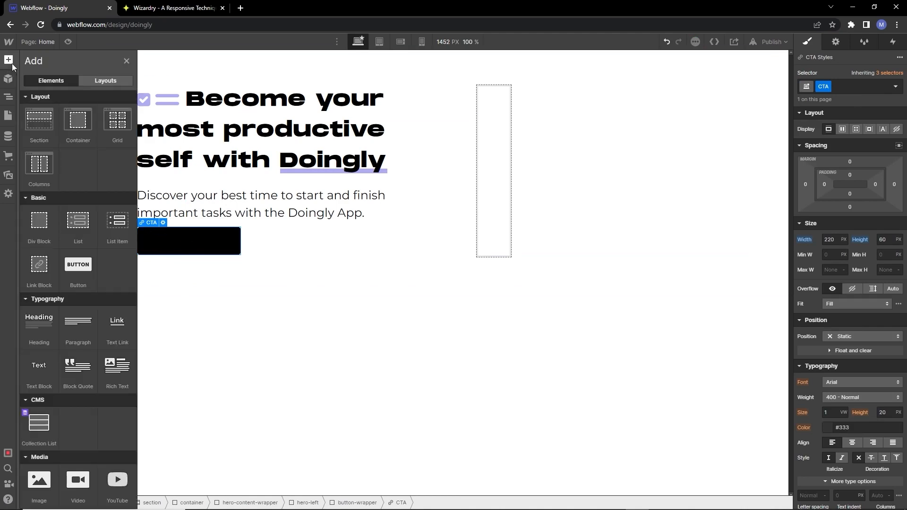
left_click(47, 232)
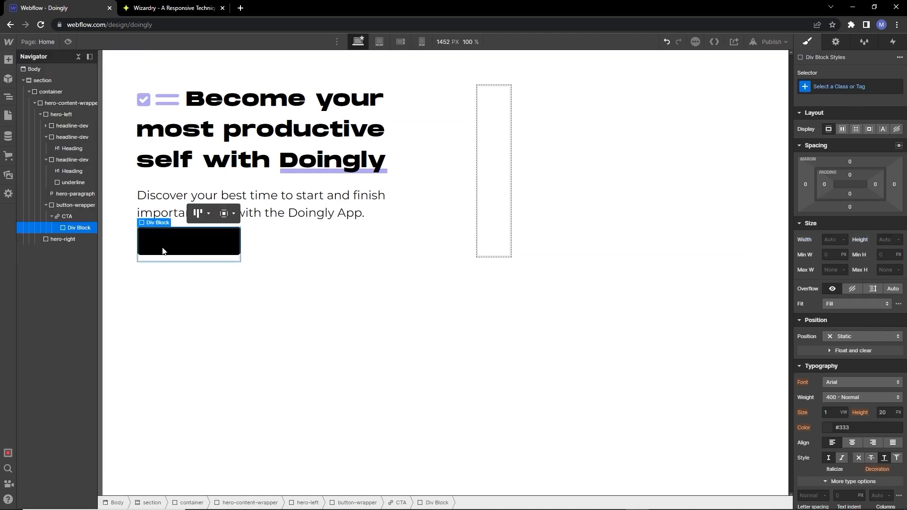
left_click(64, 217)
left_click(8, 60)
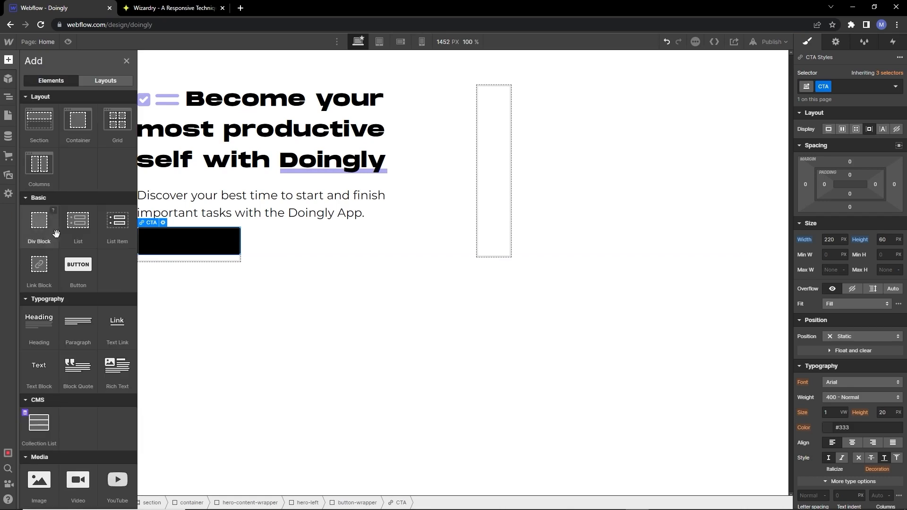
left_click(43, 233)
left_click(70, 217)
left_click(840, 132)
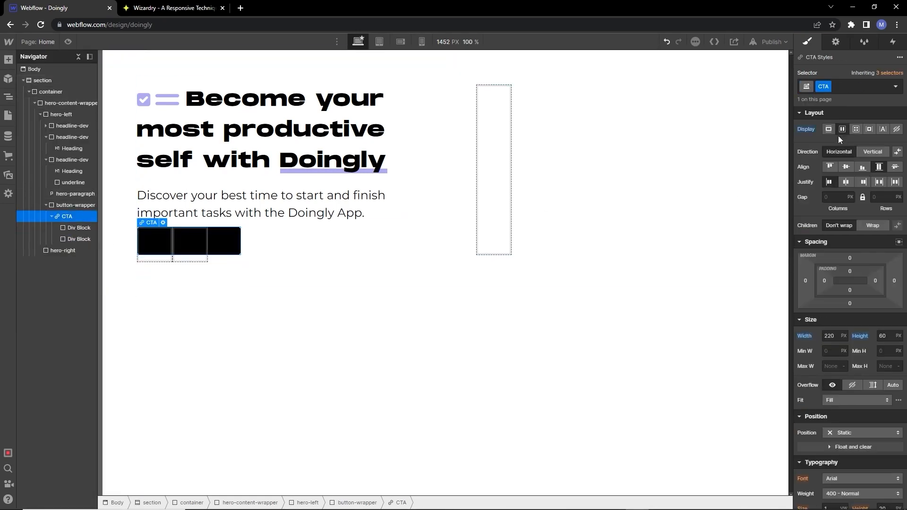
Step: Place the ion_logo-google-playstore.svg image from the assets into CTA's first Div Block
left_click(148, 243)
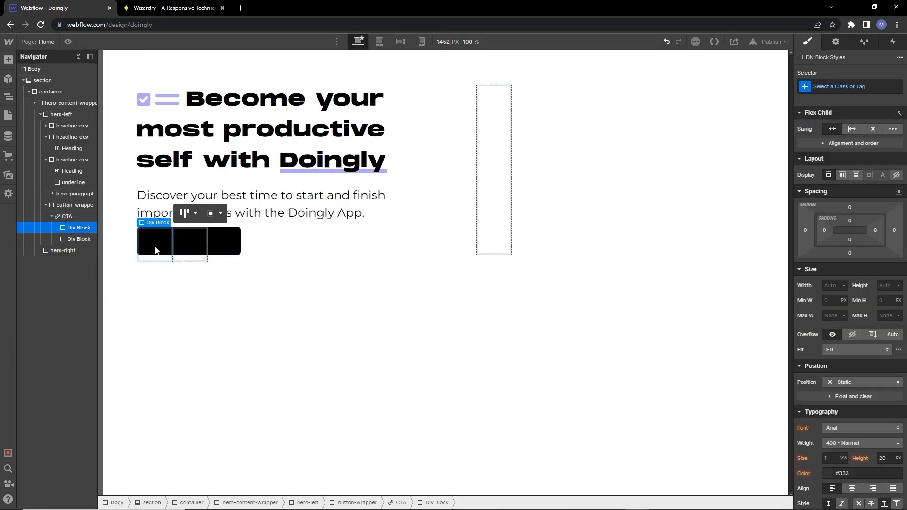
left_click(8, 60)
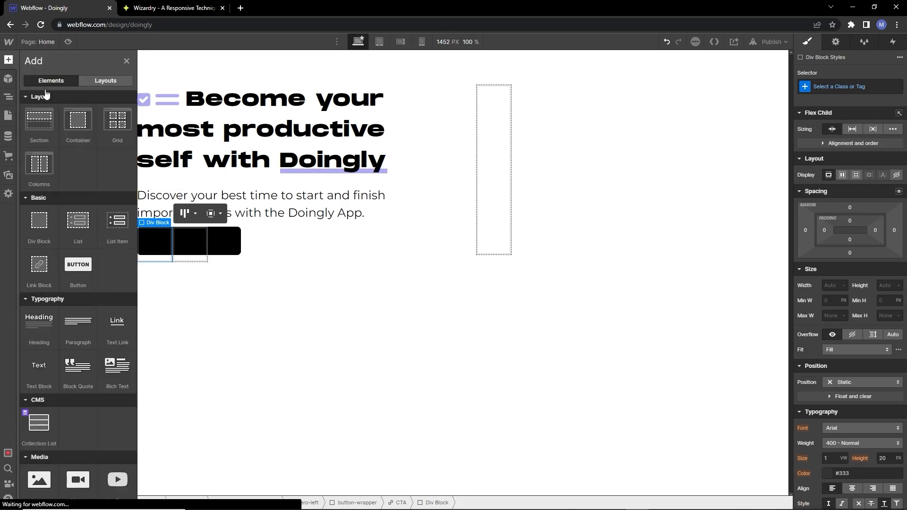
left_click(8, 175)
left_click_drag(82, 253, 157, 244)
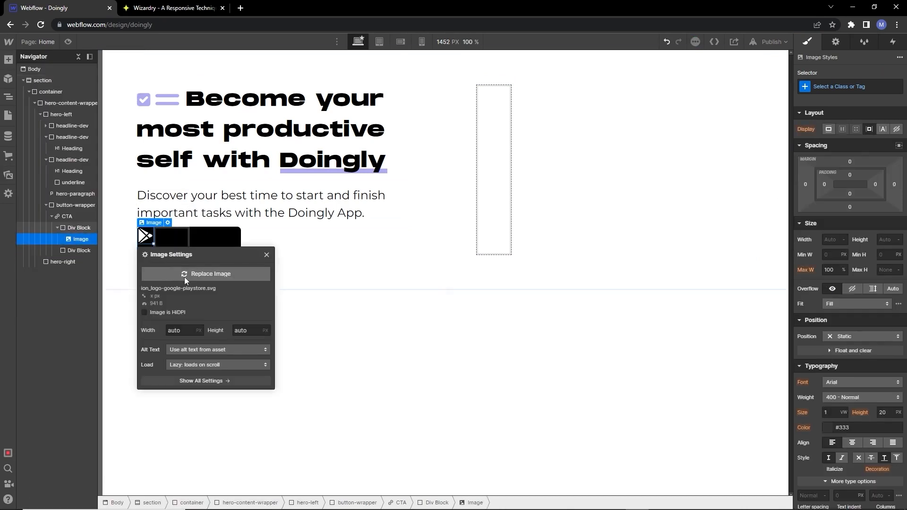
left_click(267, 255)
Step: Add a Text Block to CTA and nest it inside the second Div Block
left_click(172, 244)
left_click(8, 60)
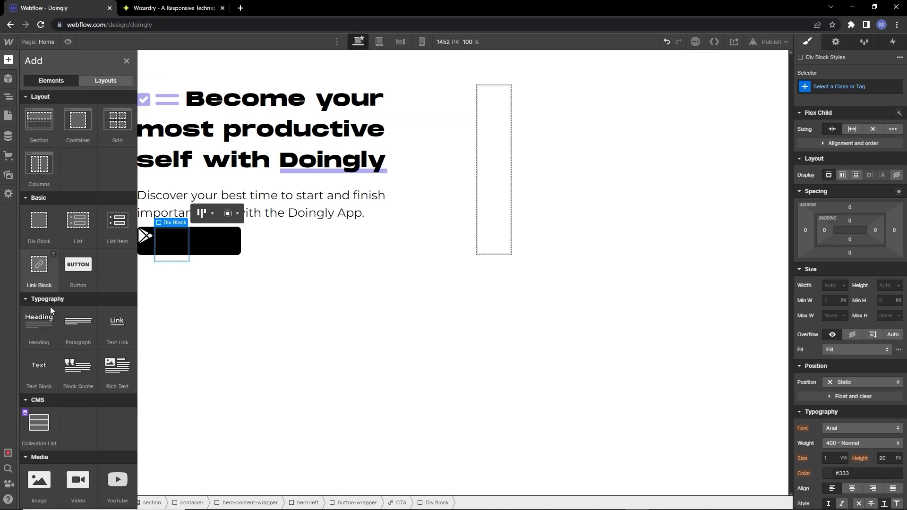
left_click_drag(37, 364, 204, 255)
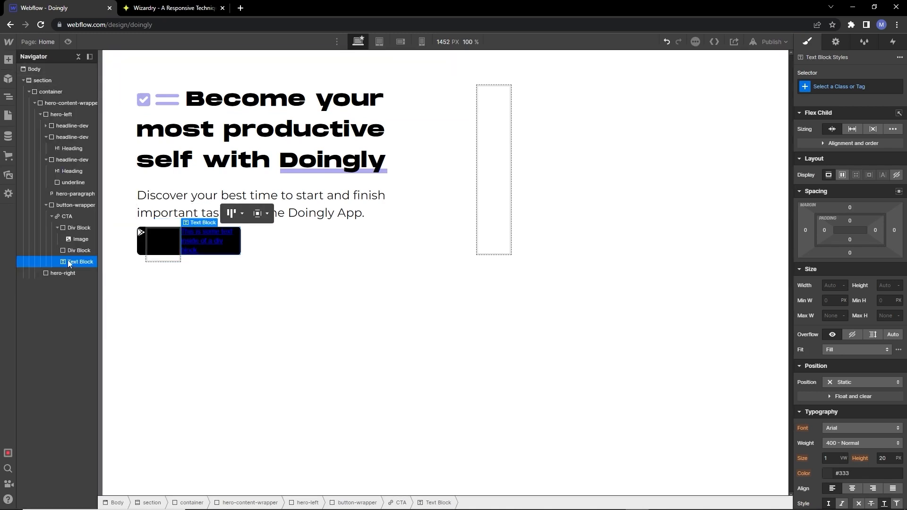
left_click_drag(67, 261, 76, 250)
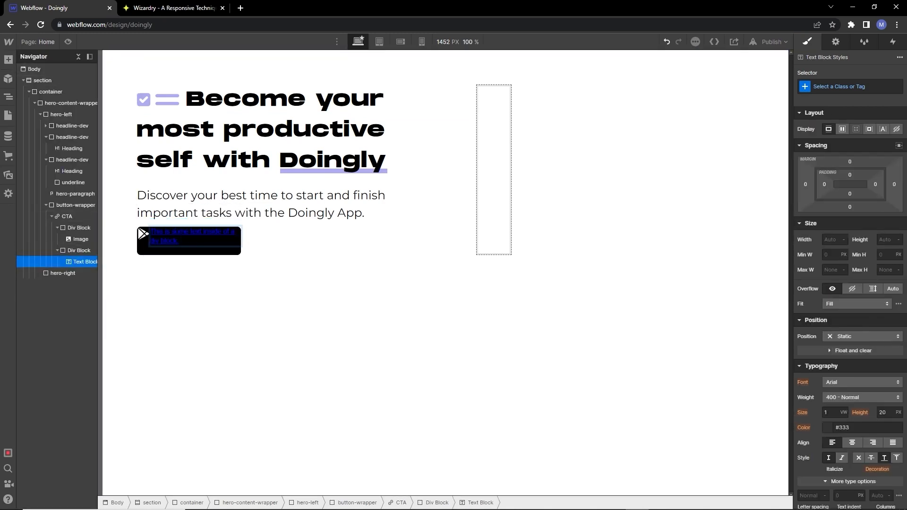
left_click(197, 262)
left_click(187, 231)
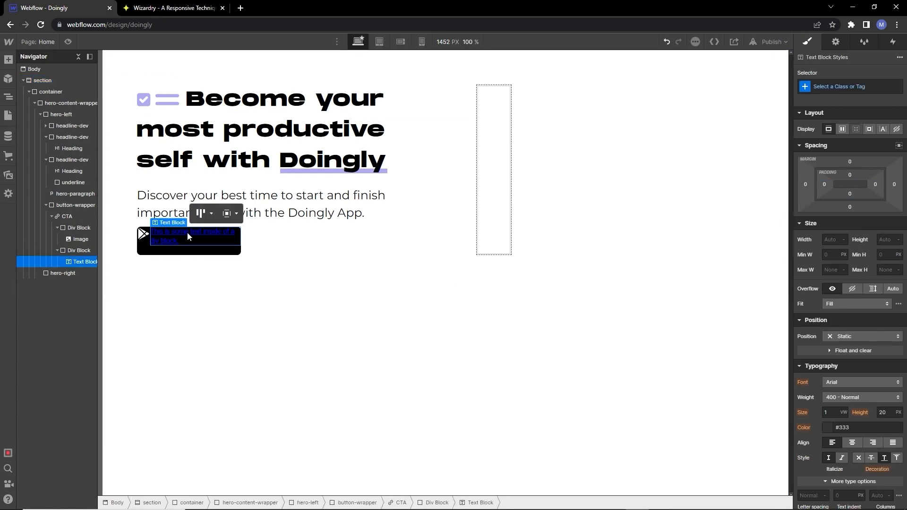
Step: Remove the text underline from the CTA link block and set its text color to white
left_click(70, 218)
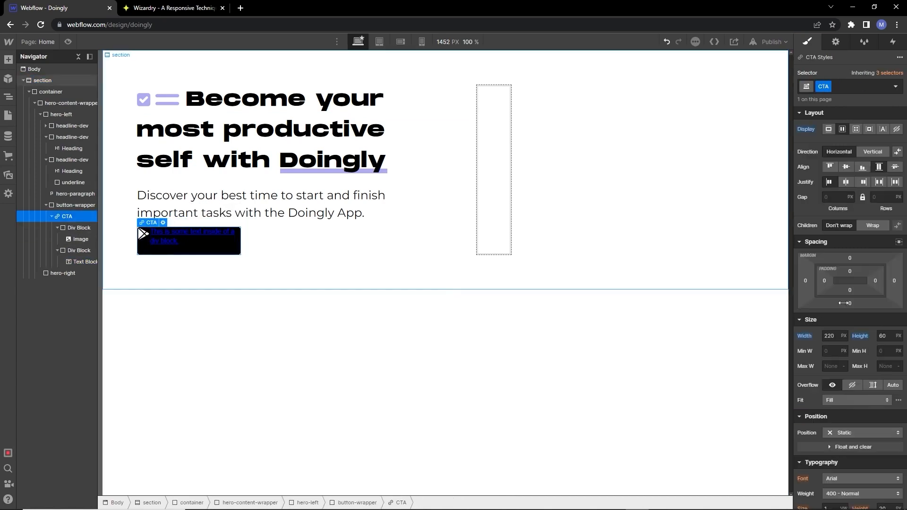
scroll(866, 332, "down", 2)
left_click(858, 366)
left_click(830, 336)
left_click_drag(809, 361, 772, 316)
Step: Replace the Text Block's placeholder text with "Availible on"
double_click(175, 232)
type("Availible on")
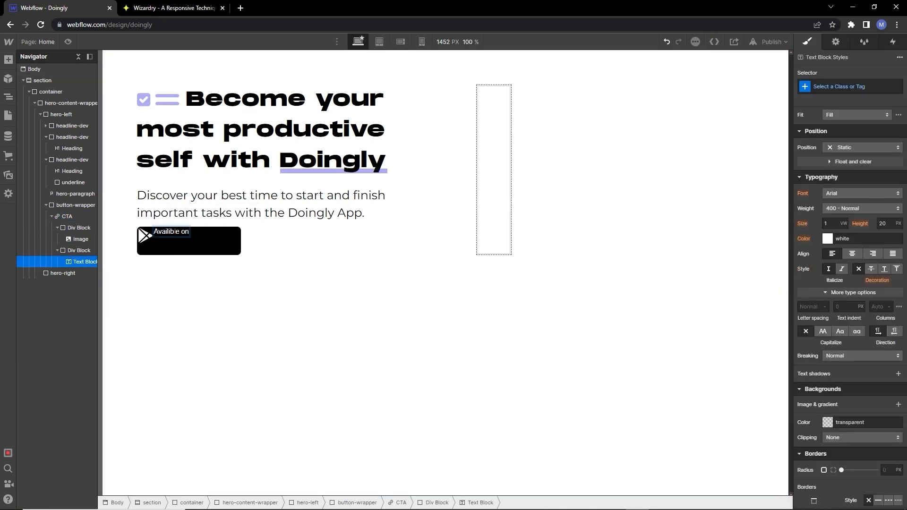
left_click(186, 238)
Step: Add a second Text Block to CTA's second Div Block and change its text to "Google Play"
left_click(171, 240)
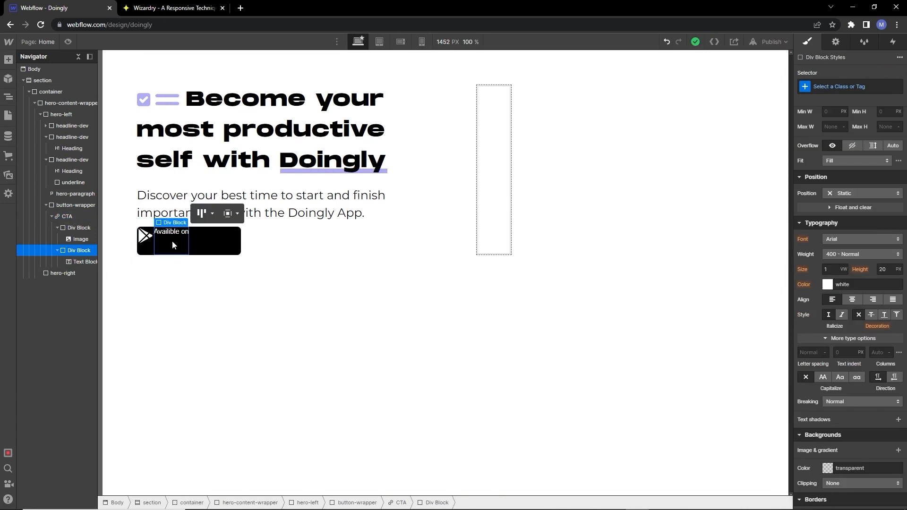
left_click(8, 59)
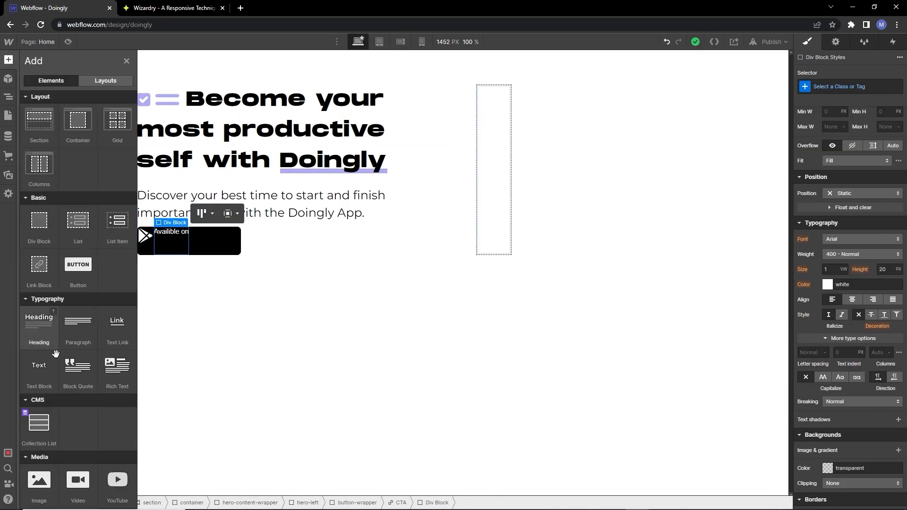
left_click(43, 369)
double_click(171, 249)
type("Google Pla")
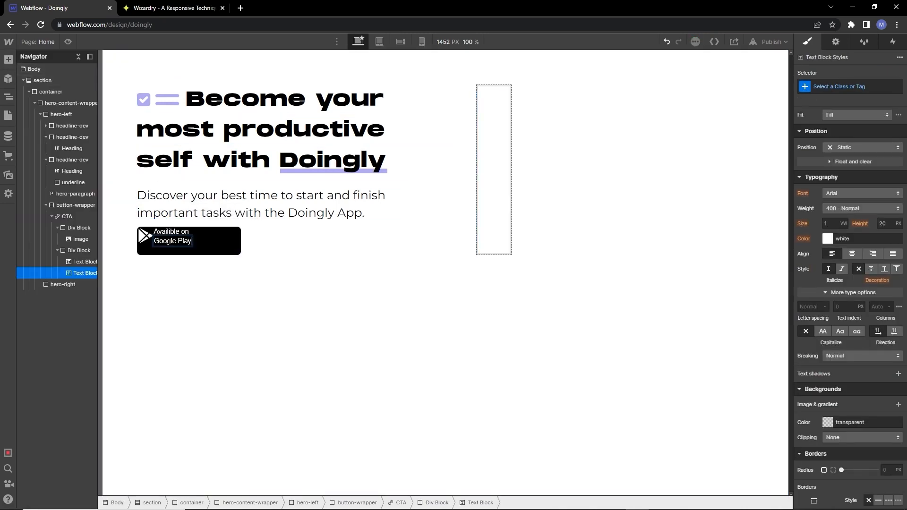
type("y")
Step: Set the CTA link block's font to Montserrat
left_click(215, 243)
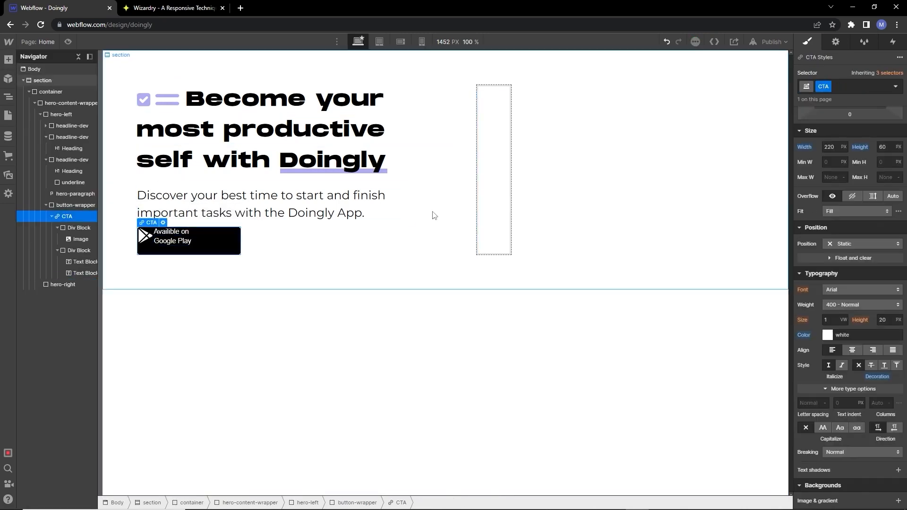
left_click(890, 290)
left_click(867, 334)
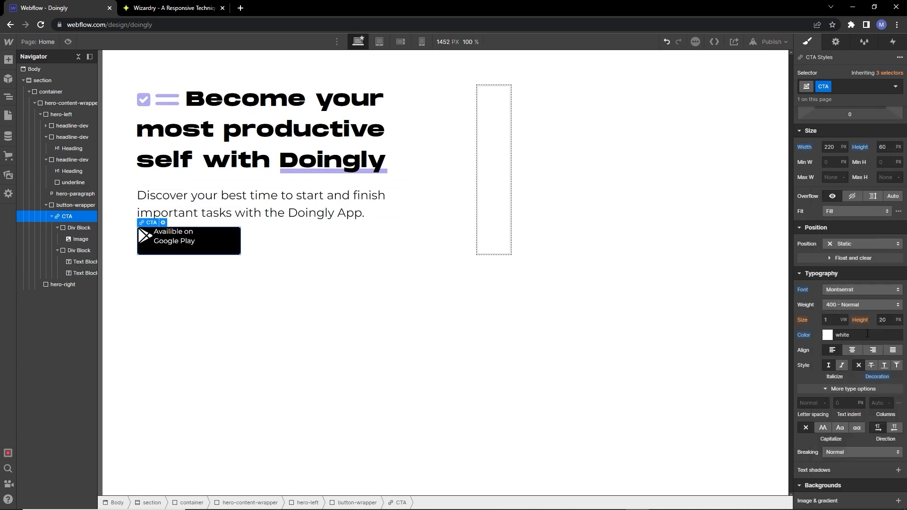
Step: Set the "Availible on" text to 16 px and the "Google Play" text to 20 px with 700 - Bold weight
left_click(173, 232)
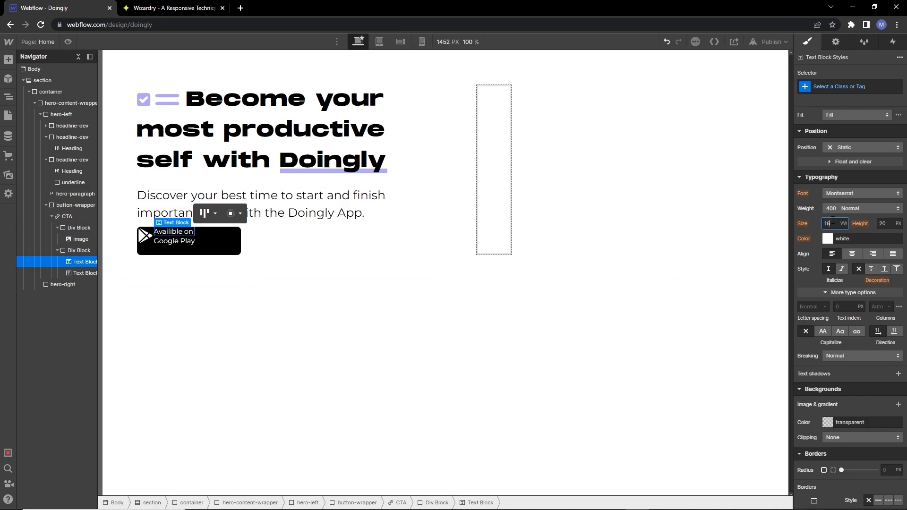
key("Return")
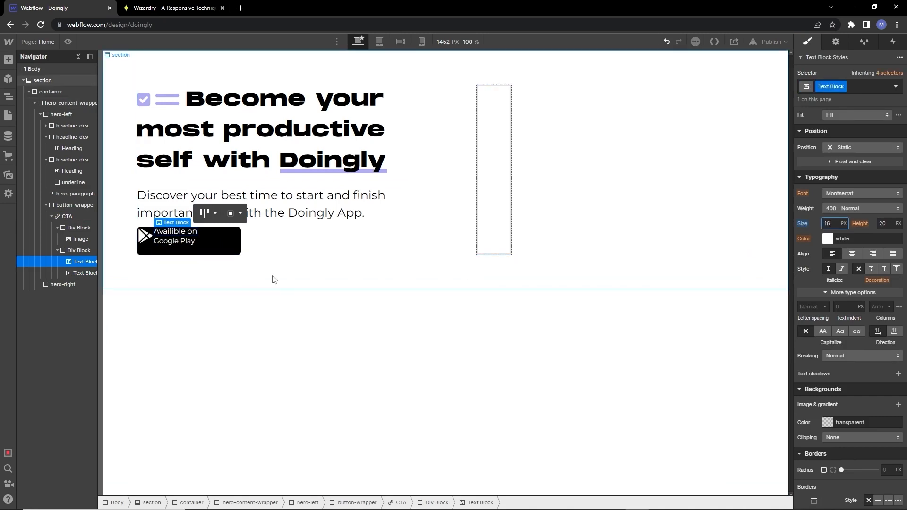
left_click(172, 243)
left_click(835, 223)
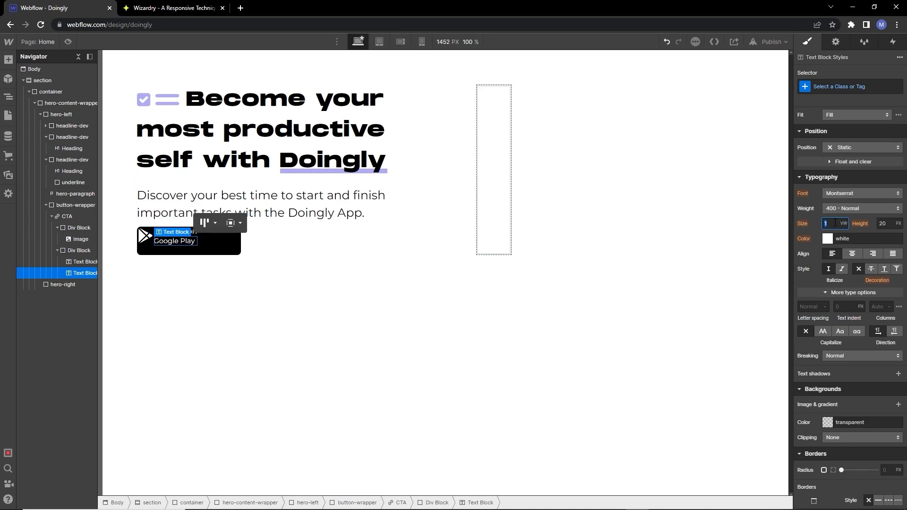
key("Return")
left_click(850, 208)
left_click(839, 251)
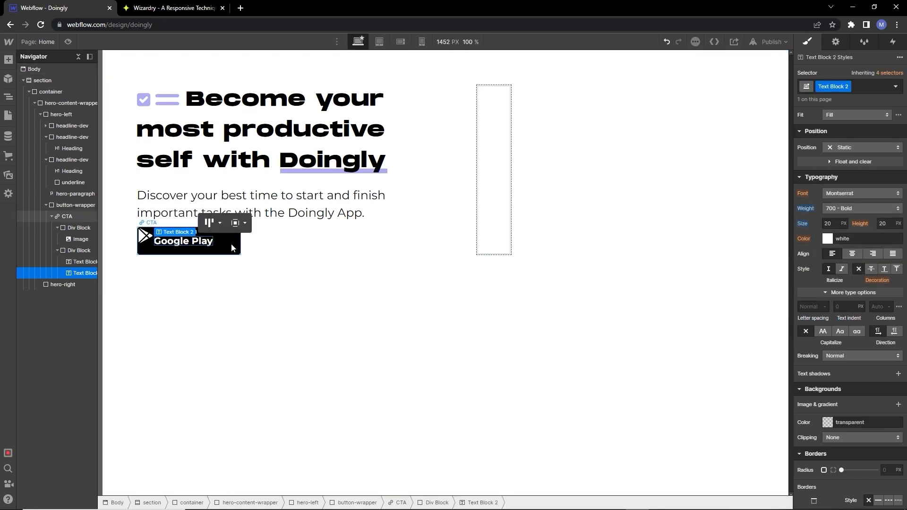
Step: Make the Div Block holding the Google Play icon a flex container with center alignment
left_click(231, 243)
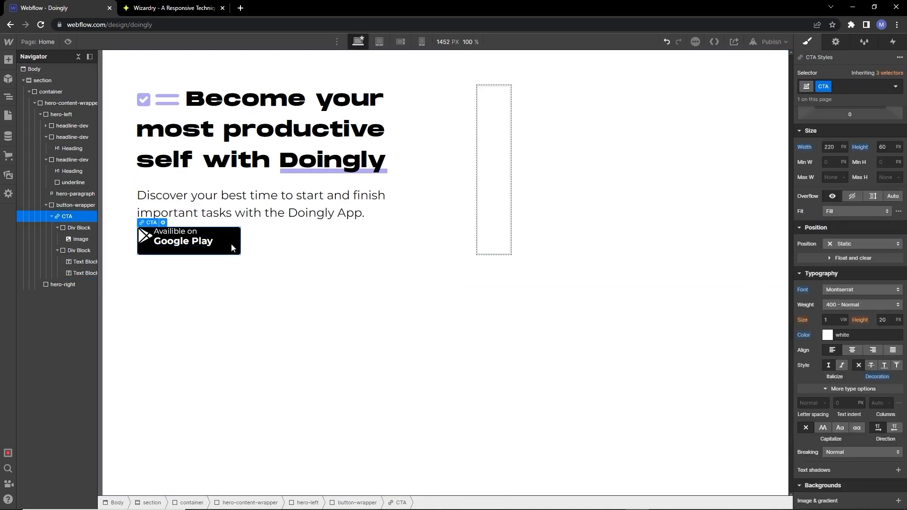
left_click(147, 243)
scroll(829, 166, "up", 5)
left_click(842, 175)
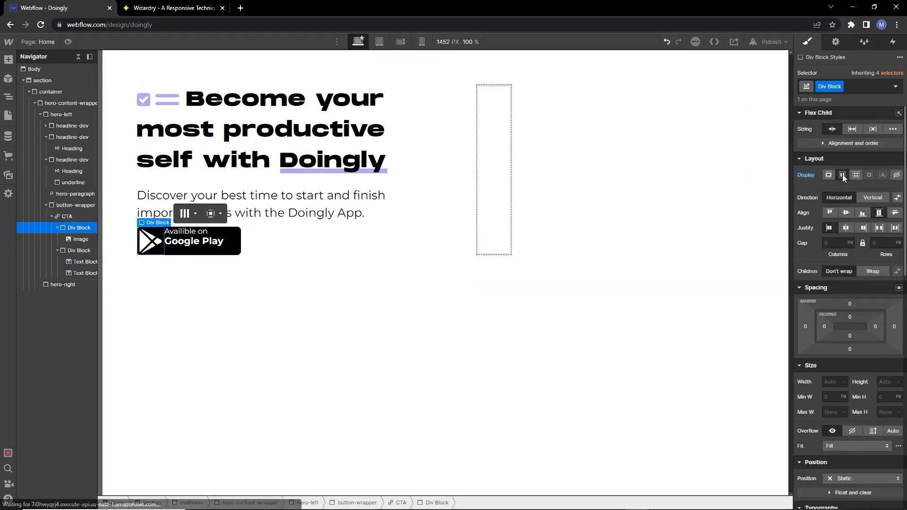
left_click(844, 213)
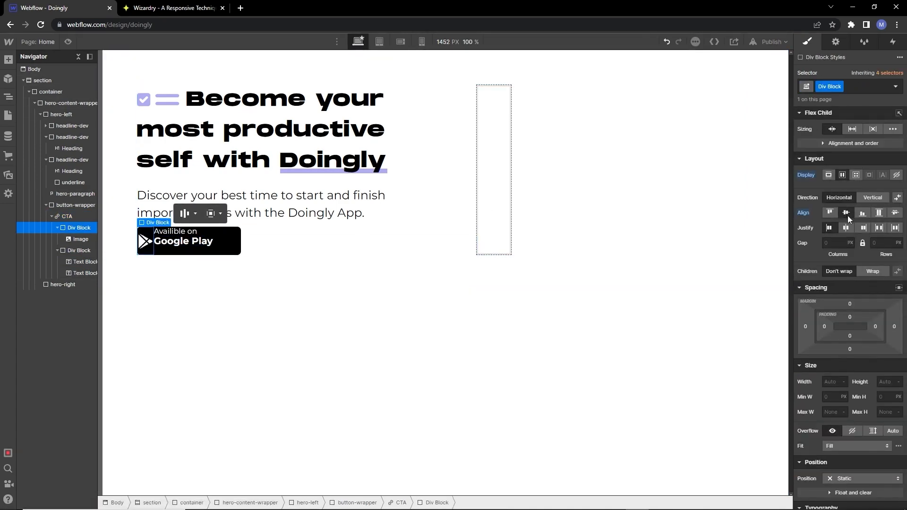
Step: Make the Div Block holding the button's texts a vertical flex container with centered justification
left_click(216, 250)
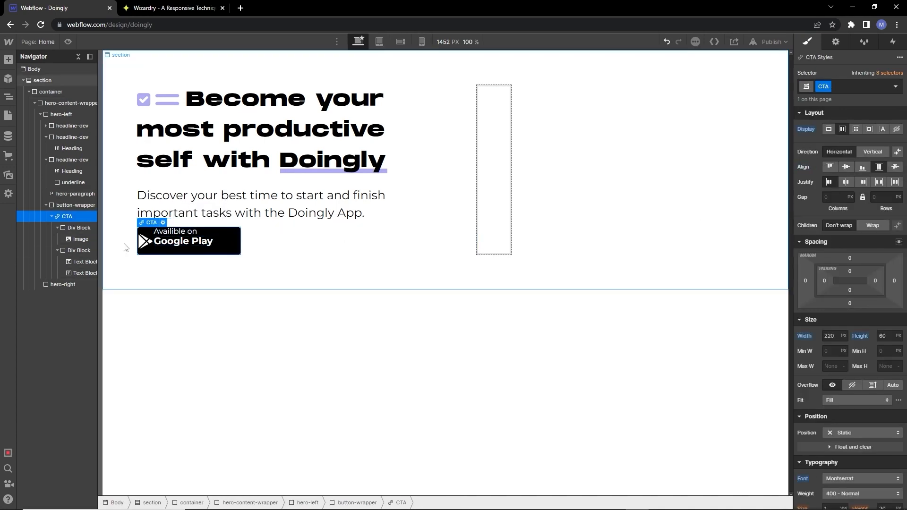
left_click(79, 250)
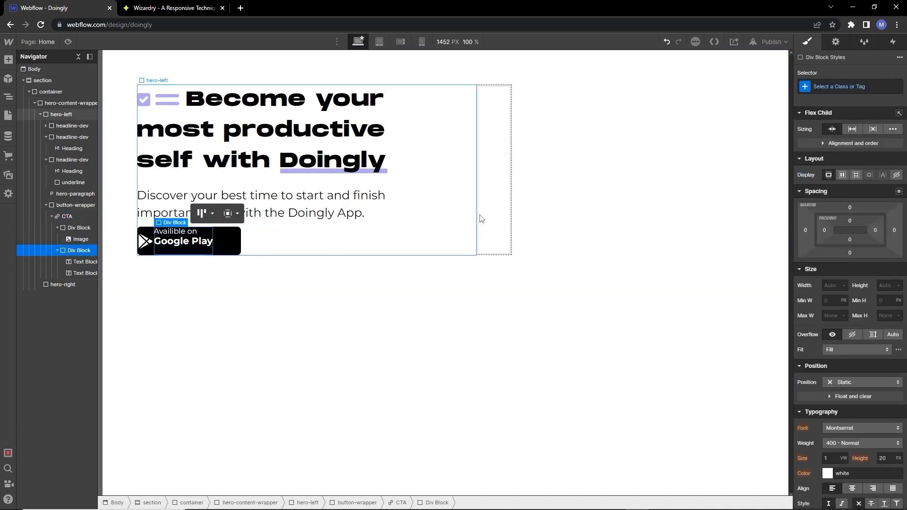
left_click(842, 175)
left_click(868, 196)
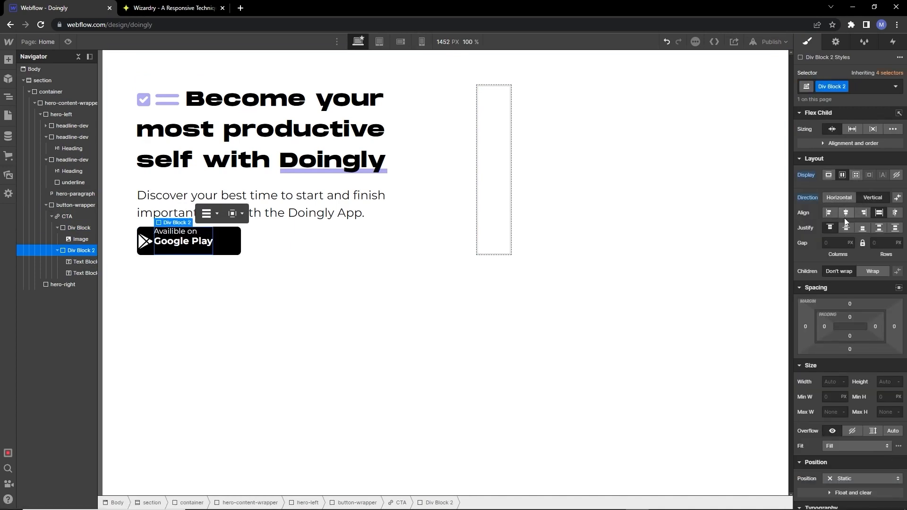
left_click(846, 229)
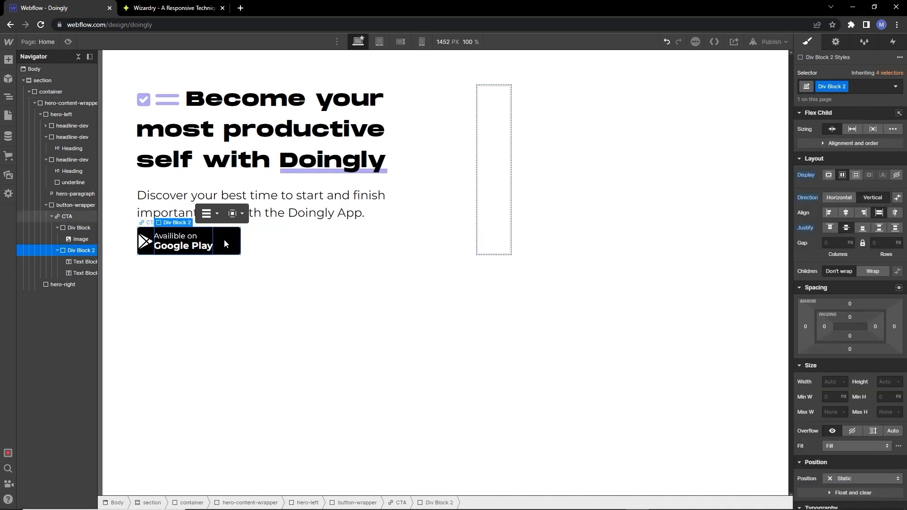
Step: Give the CTA link block 10 px of left and right padding and 2 px of top and bottom padding
left_click(225, 240)
left_click_drag(818, 276, 828, 287)
key("alt")
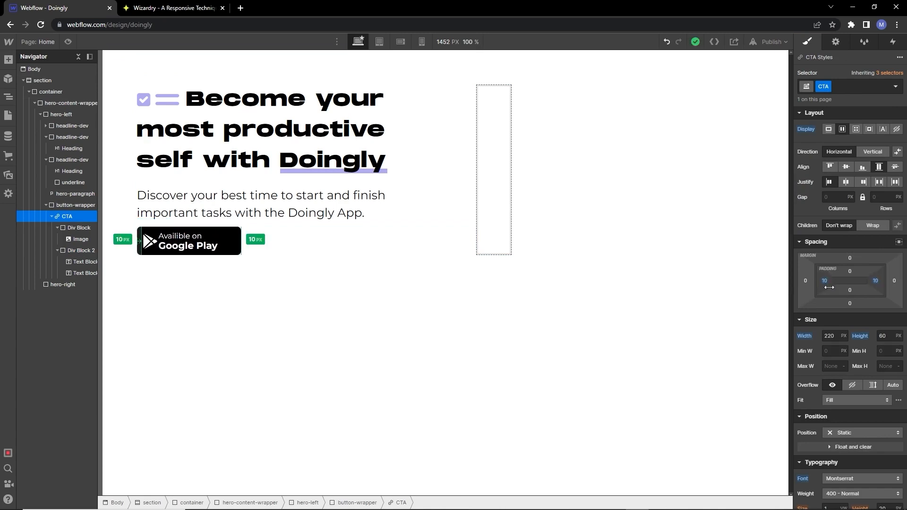
left_click(853, 271)
type("2")
key("Return")
left_click(850, 290)
type("2")
key("Return")
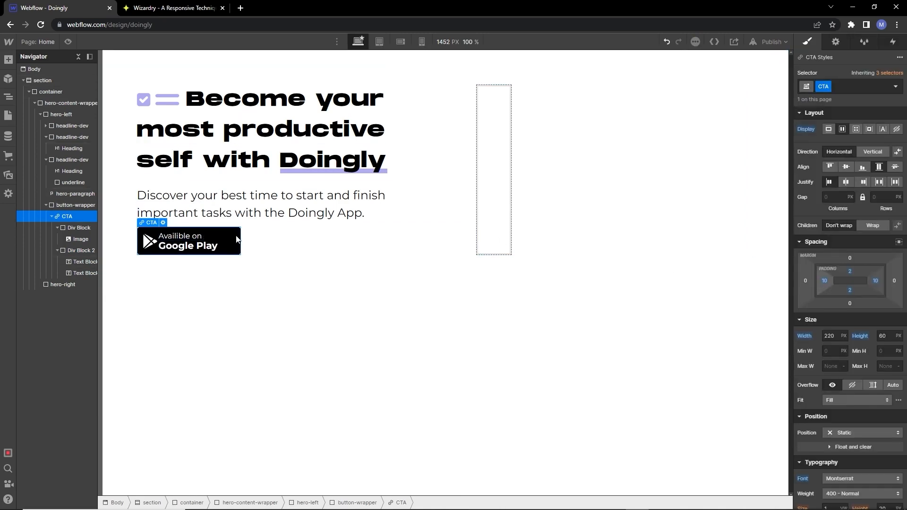
Step: Set the icon's Div Block to a 10 px right margin and a width of 25%
left_click(150, 243)
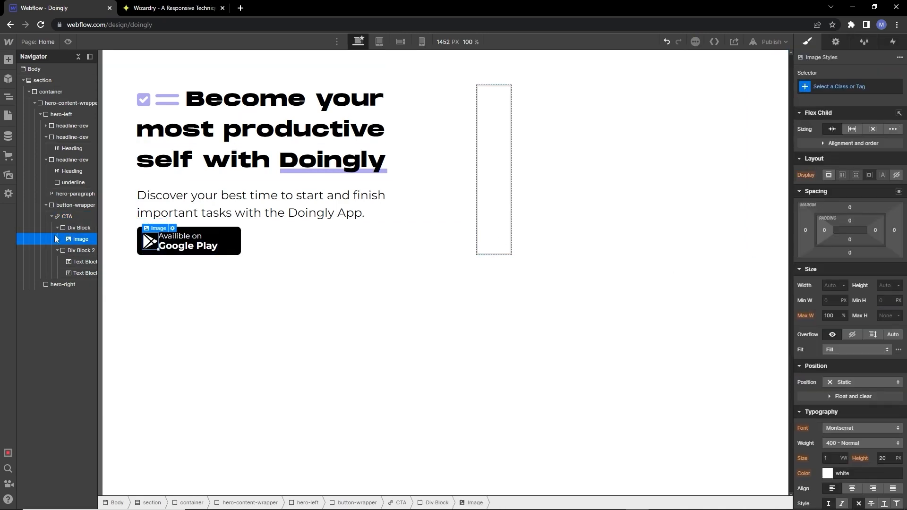
left_click(68, 229)
left_click(842, 175)
left_click_drag(893, 326, 895, 328)
left_click(831, 382)
type("25")
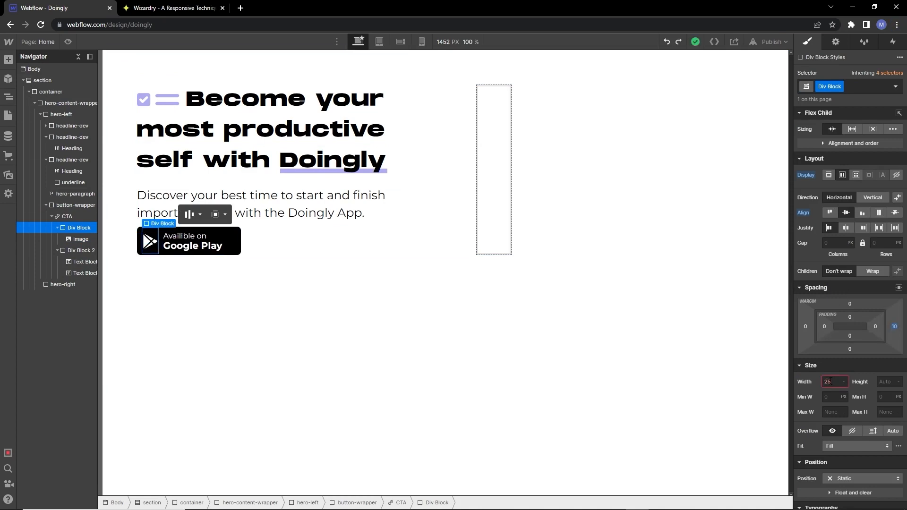
type("\\%")
key("Return")
Step: Set the Google Play icon image's width to 95%
left_click(149, 243)
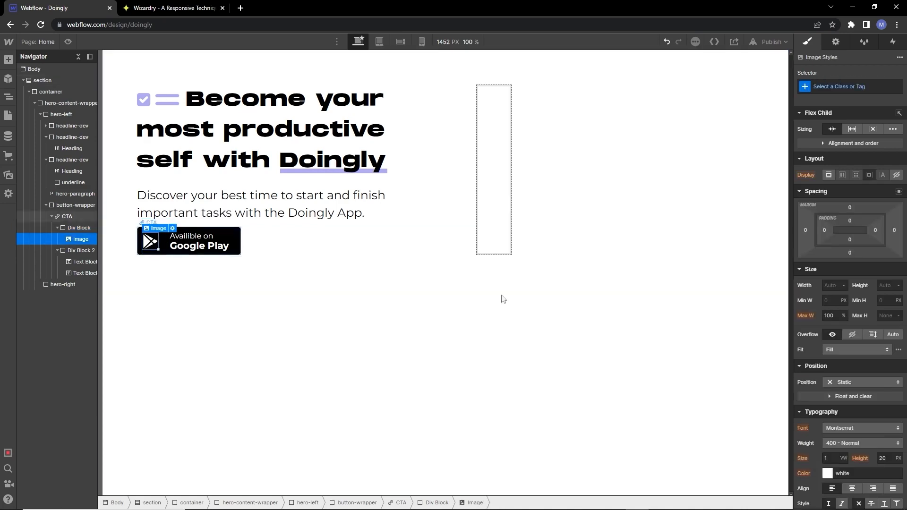
left_click(832, 283)
type("100%")
key("Return")
left_click_drag(833, 282, 832, 282)
key("Down")
key("Down")
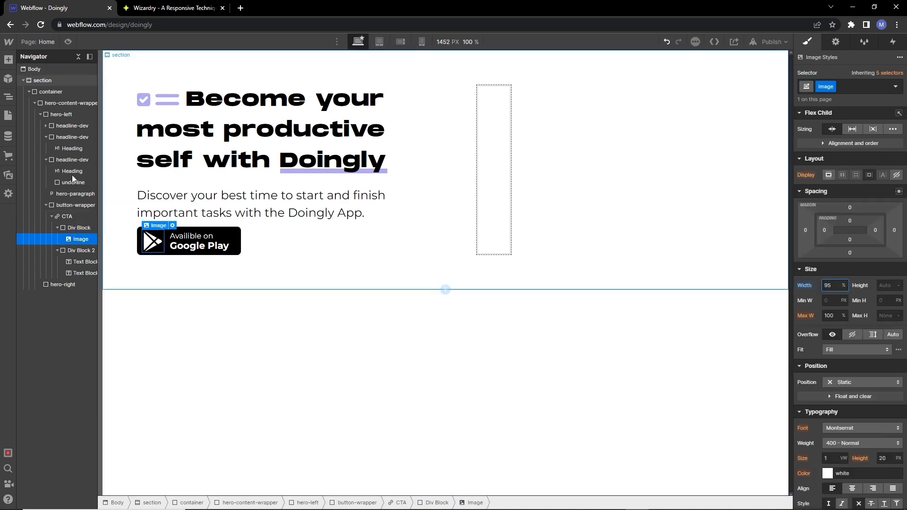
left_click(157, 272)
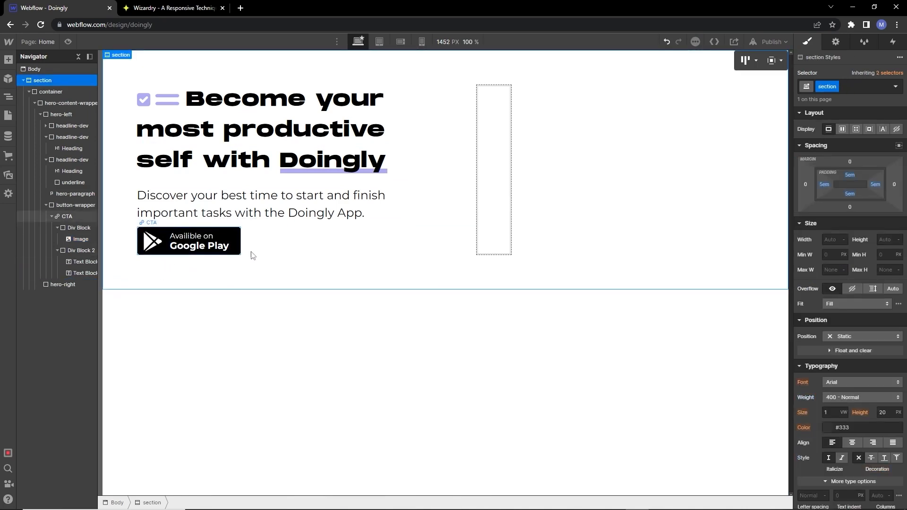
Step: Duplicate the CTA link block within button-wrapper
left_click(238, 243)
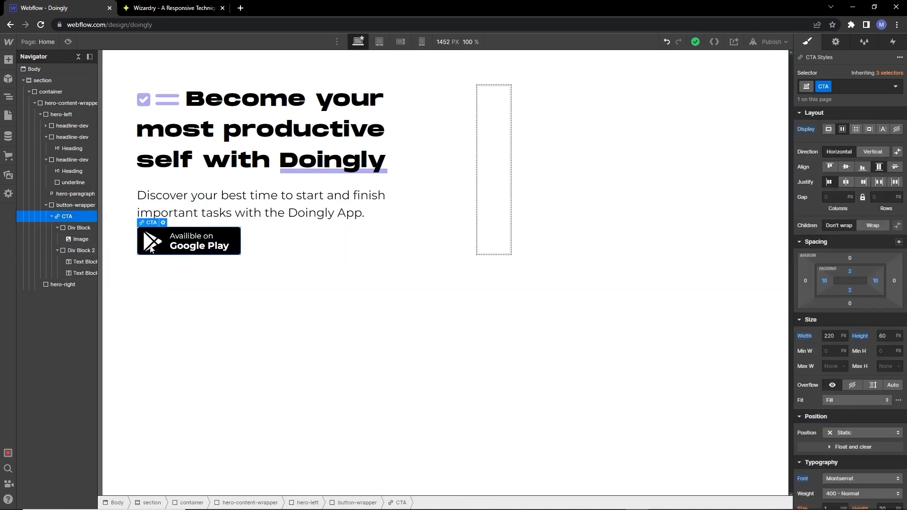
key("ctrl+d")
left_click(276, 262)
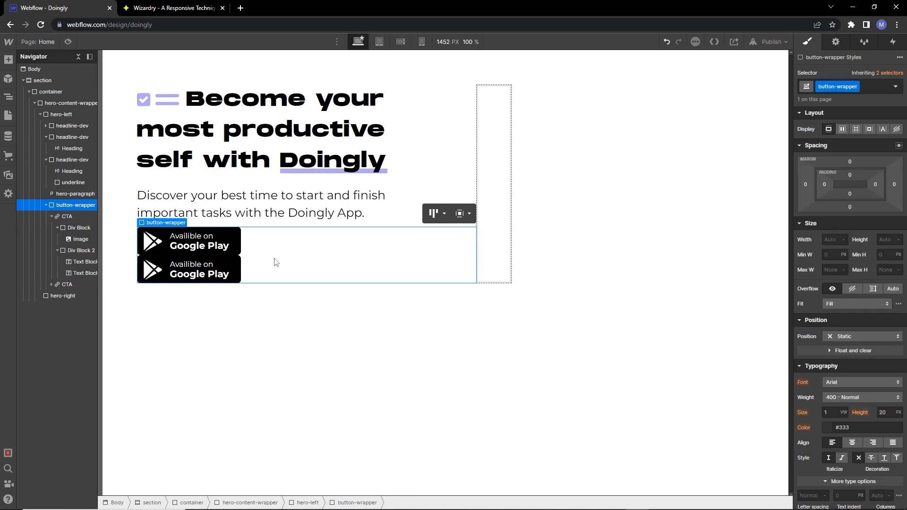
Step: Replace the icon in the duplicated CTA with the Apple logo image from the assets
left_click(152, 271)
left_click(173, 253)
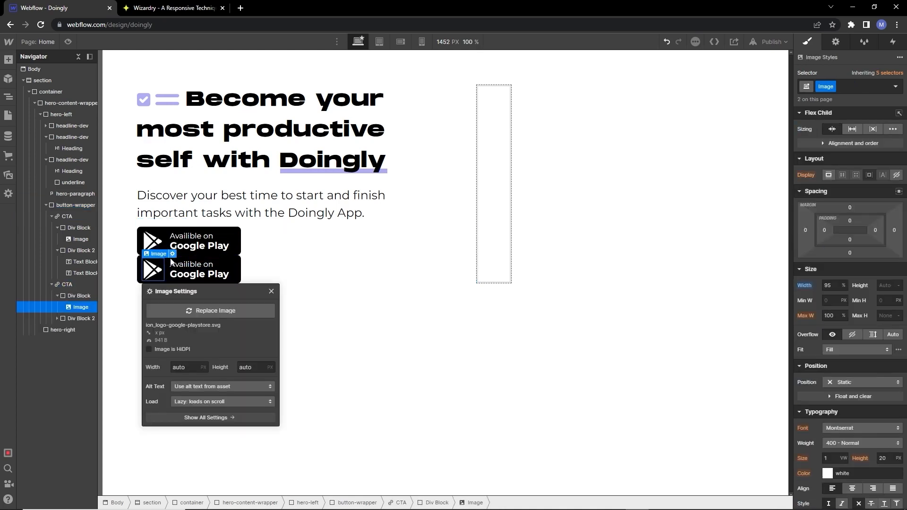
left_click(196, 310)
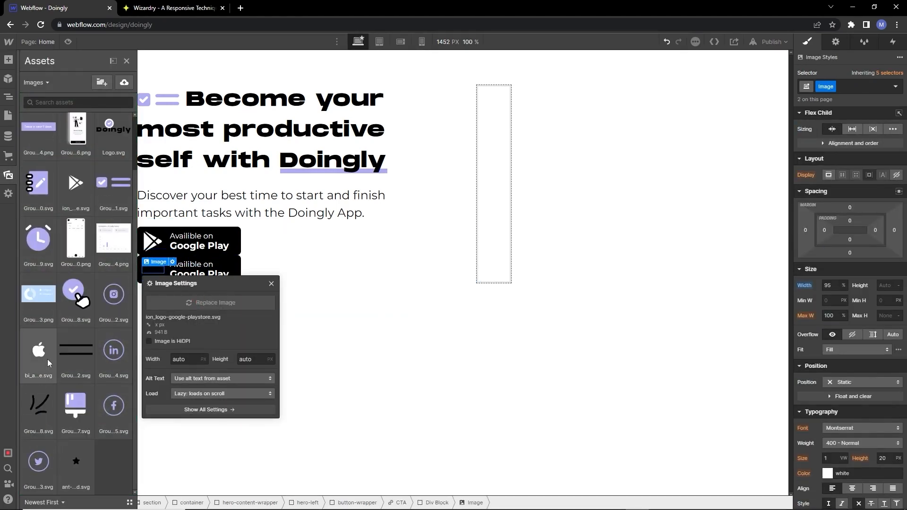
left_click(39, 412)
left_click(271, 291)
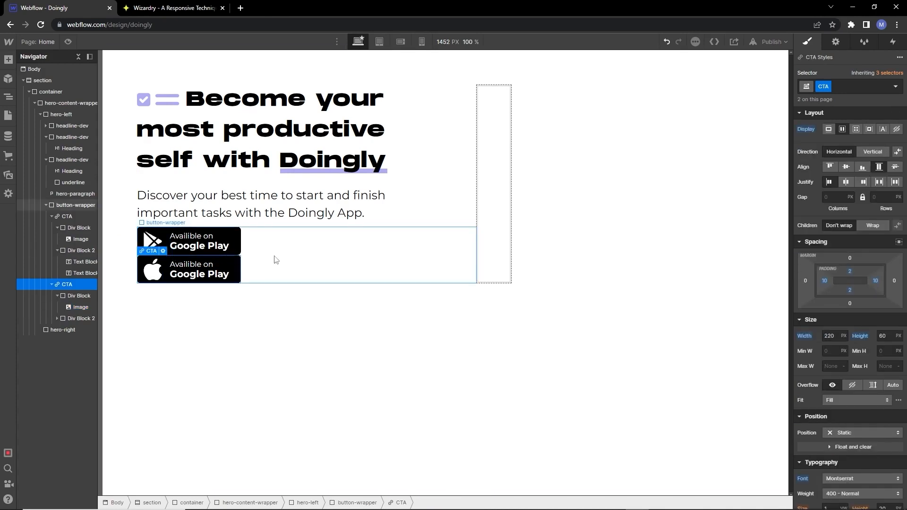
Step: Set button-wrapper to a flex layout and give the first CTA a 15 px right margin
left_click(273, 260)
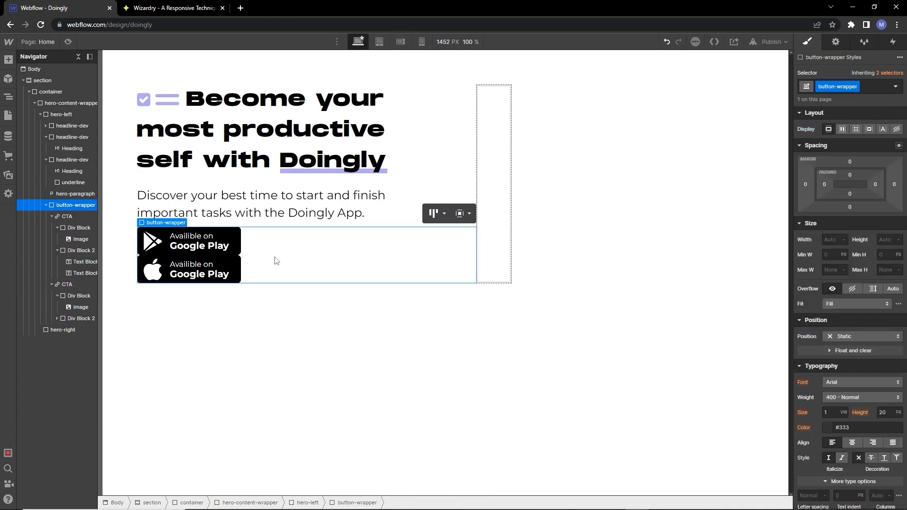
left_click(842, 129)
left_click(238, 253)
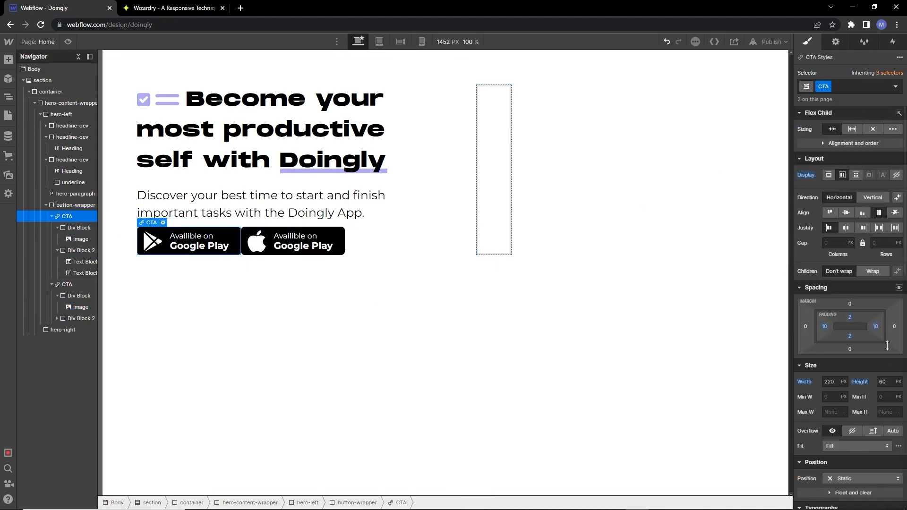
left_click(893, 328)
type("15")
key("Return")
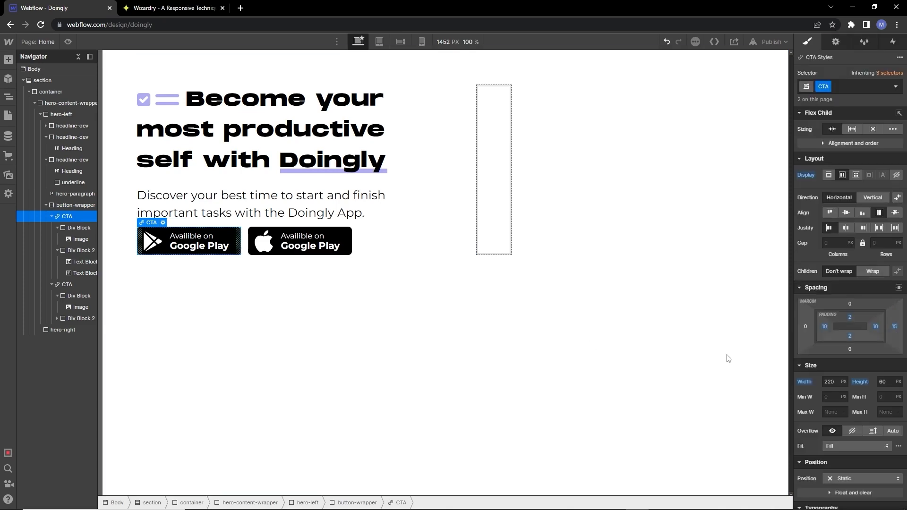
Step: Reduce the icon image's width slightly and change the second CTA's "Google Play" text to "App Store"
left_click(157, 242)
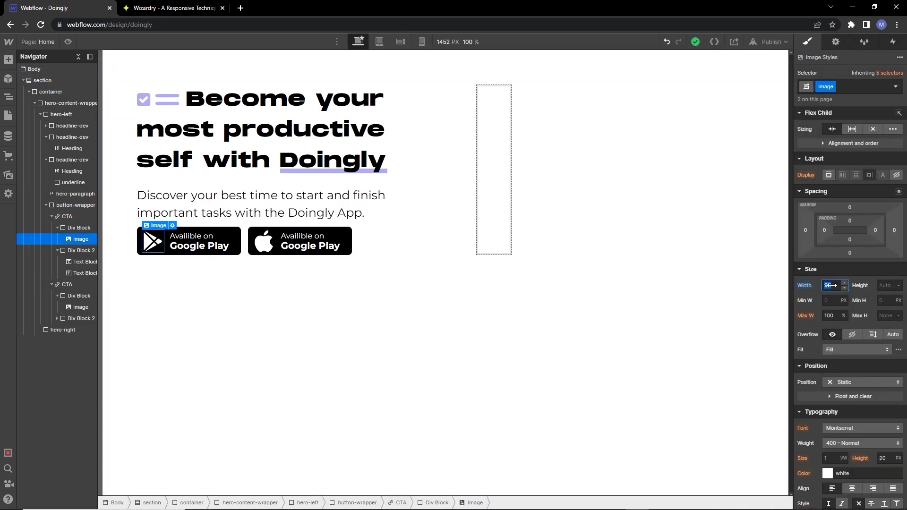
left_click(303, 246)
double_click(303, 246)
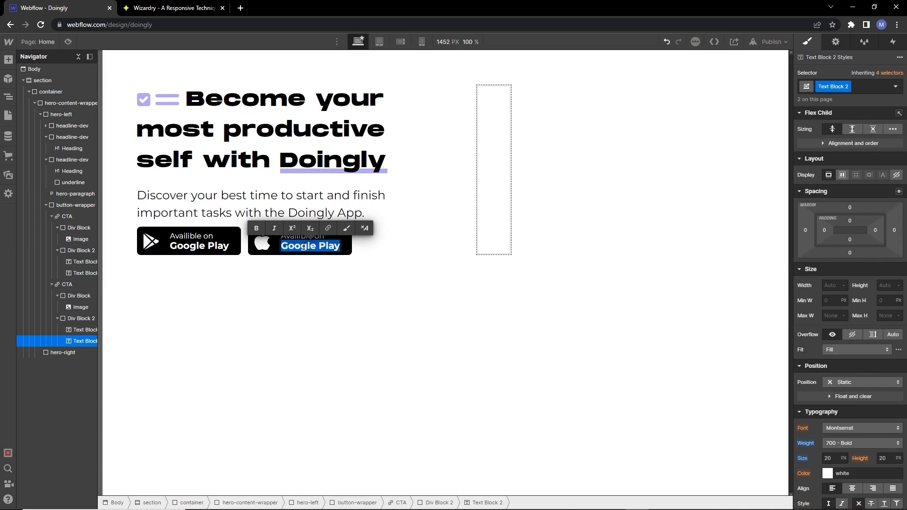
type("App St")
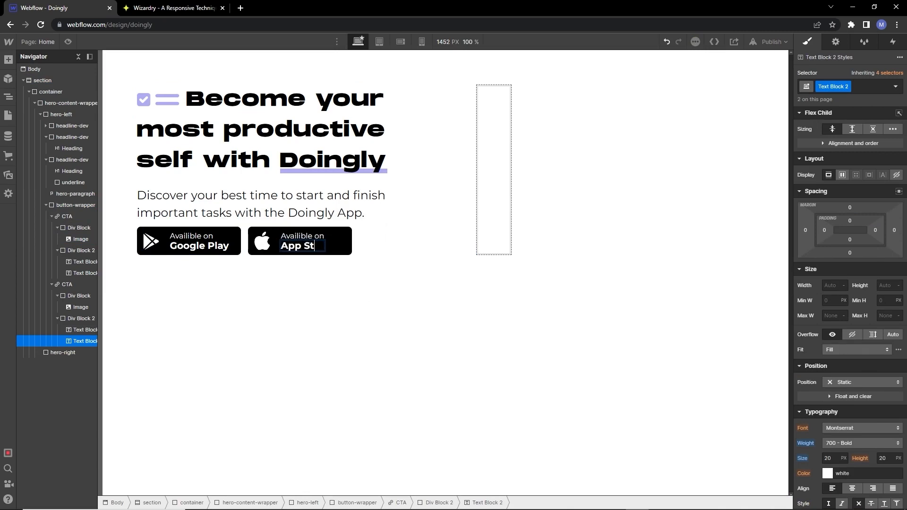
Step: Check the hero layout in Figma, and in Webflow add a Div Block with the class reviews-wrapper below the buttons in hero-left
key("alt+Tab")
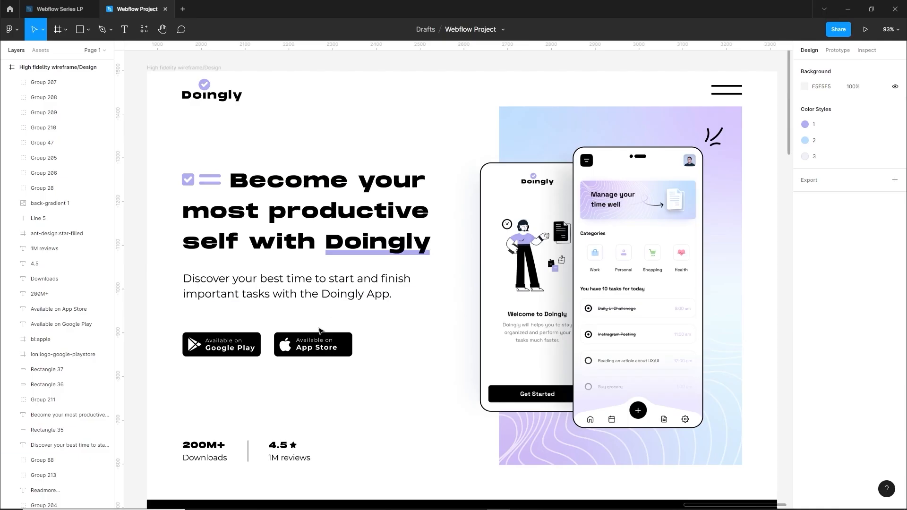
scroll(289, 387, "down", 3)
left_click_drag(172, 319, 314, 352)
key("alt+Tab")
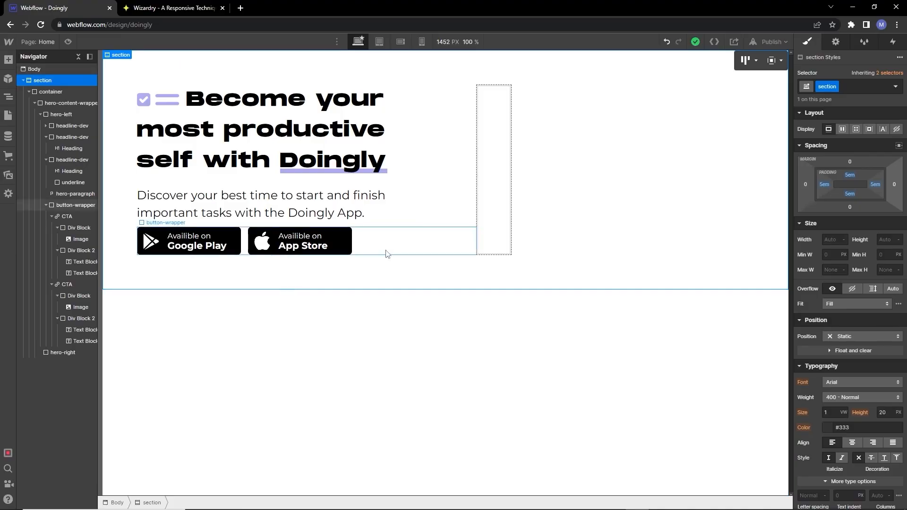
left_click(54, 114)
left_click(8, 59)
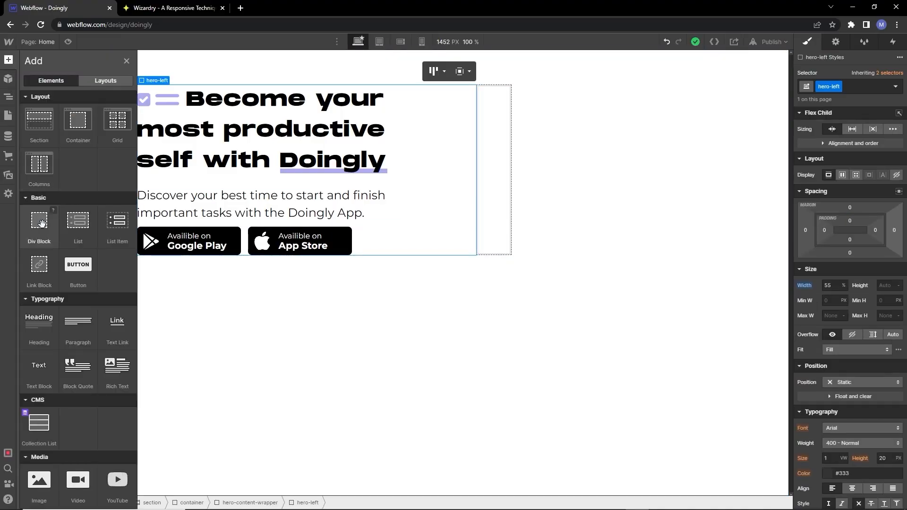
left_click_drag(38, 227, 340, 278)
left_click(831, 87)
type("reviews-wrapper")
key("Return")
Step: Add a Div Block inside reviews-wrapper and check the downloads text in the Figma design
left_click(8, 59)
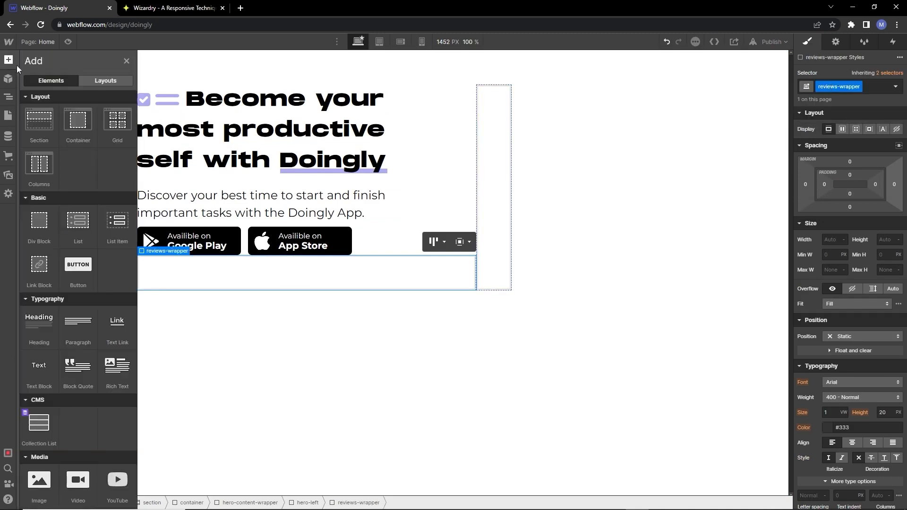
left_click_drag(39, 222, 235, 358)
key("alt+Tab")
left_click(188, 398)
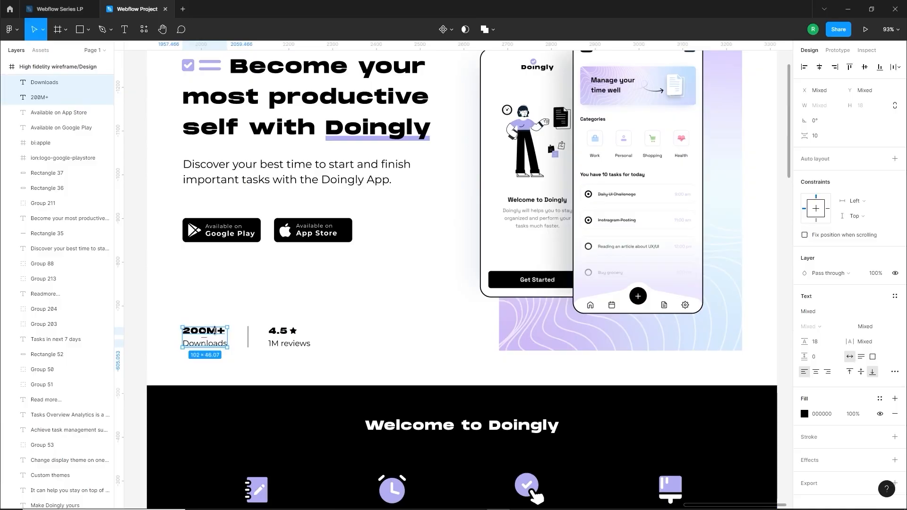
key("alt+Tab")
Step: Add a Text Block to the new div in reviews-wrapper and replace its placeholder text with "200M"
left_click(8, 59)
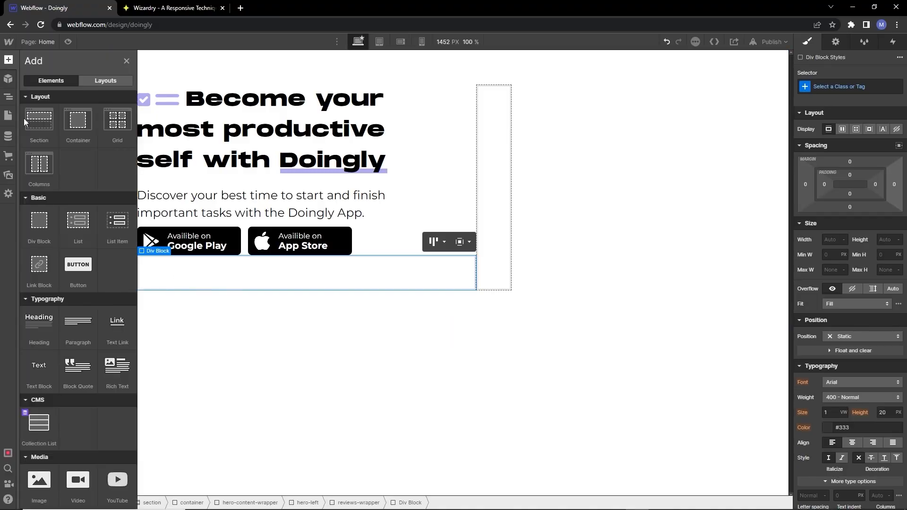
left_click_drag(38, 365, 201, 280)
double_click(183, 263)
key("BackSpace")
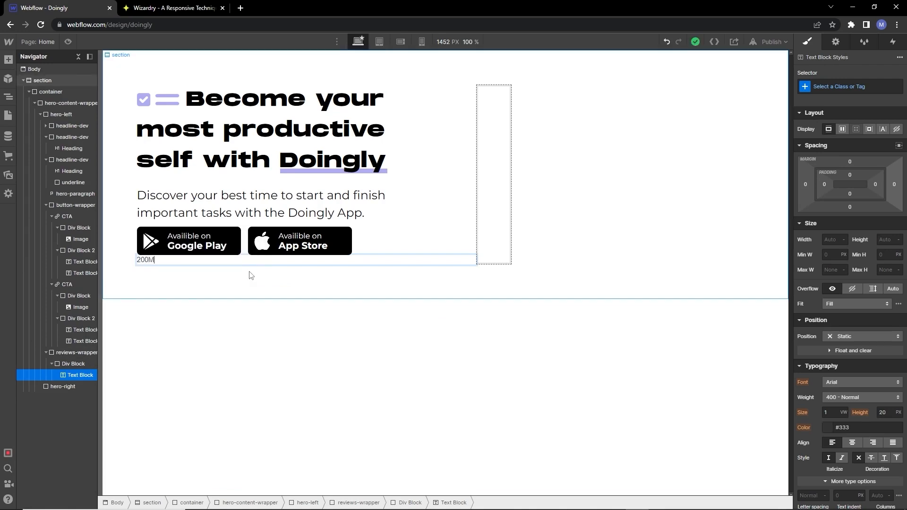
left_click(179, 273)
left_click(179, 273)
left_click(153, 261)
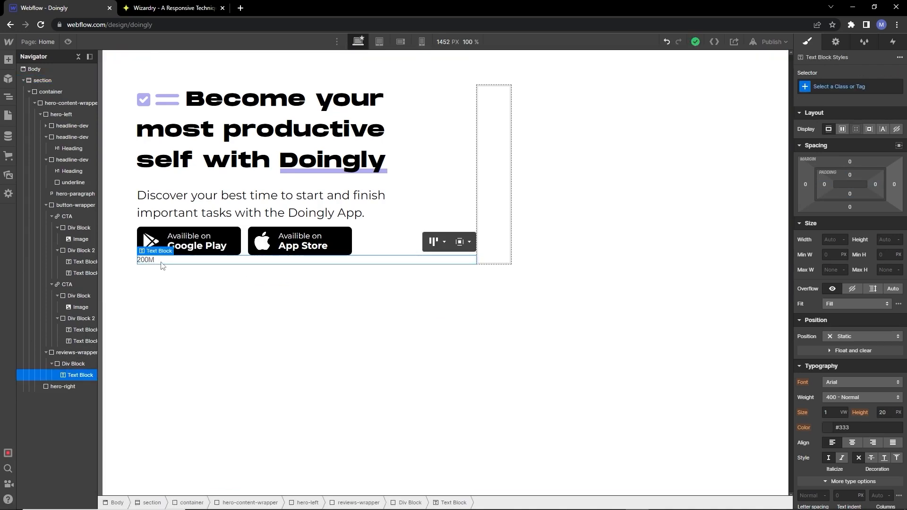
Step: Switch the body's selector from the Body class to the Body (All Pages) tag and set its font size to 1 VW
left_click(43, 69)
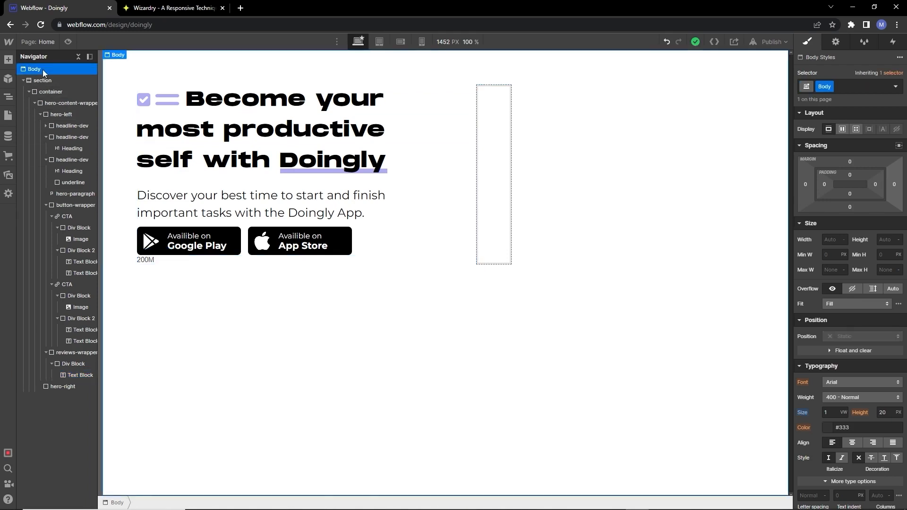
left_click(860, 86)
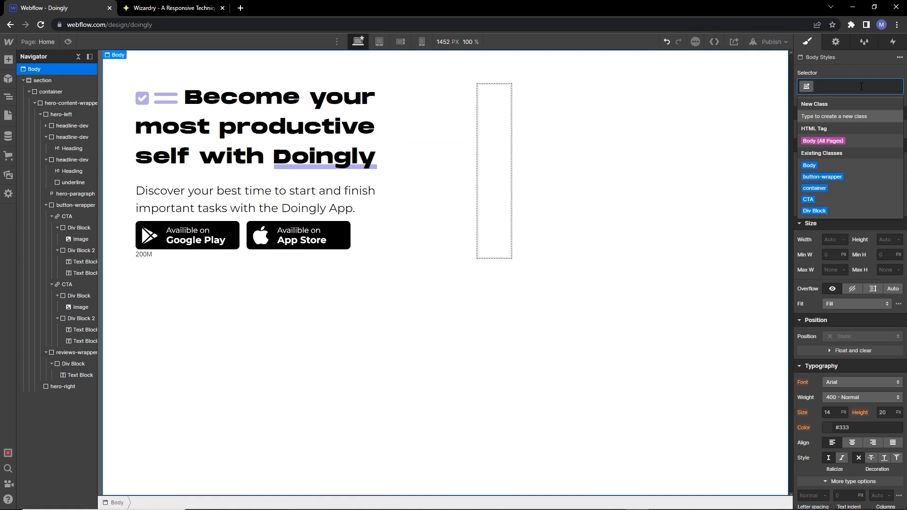
left_click(822, 140)
left_click(833, 408)
type("1")
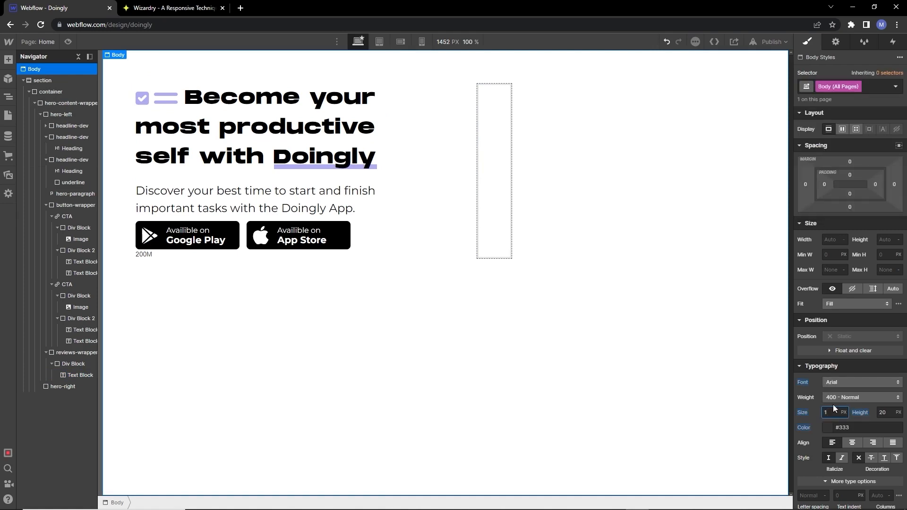
type("vw")
key("Return")
Step: Set the Body (All Pages) font to Montserrat and its text color to black
left_click(861, 383)
left_click(854, 331)
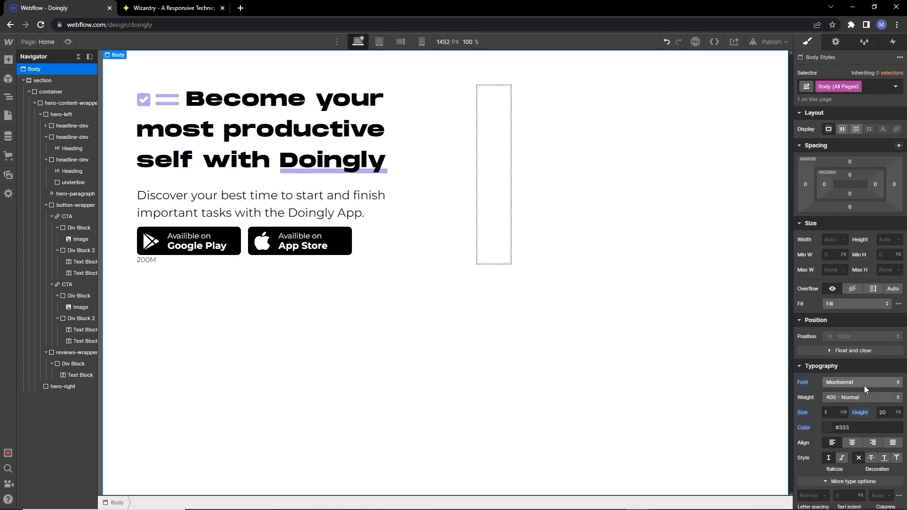
left_click(828, 428)
left_click_drag(805, 350, 782, 378)
left_click(814, 437)
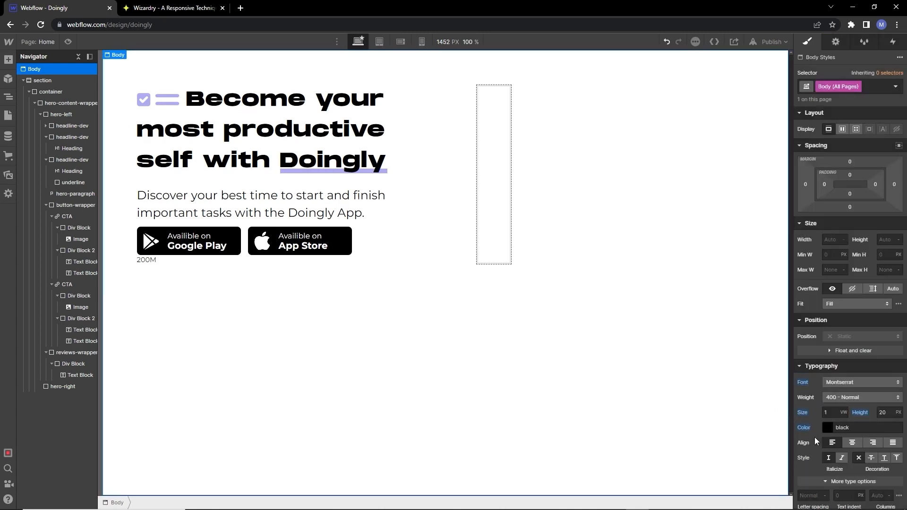
Step: Complete the downloads figure as "200M+" and style it in Monumentextended at 1.5 EM size and 1.25 EM line height
left_click(147, 260)
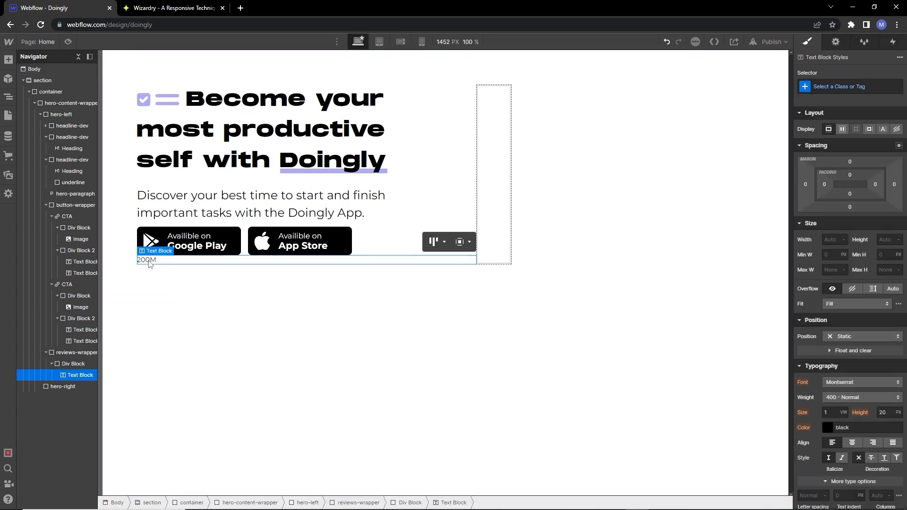
left_click(870, 384)
left_click(872, 340)
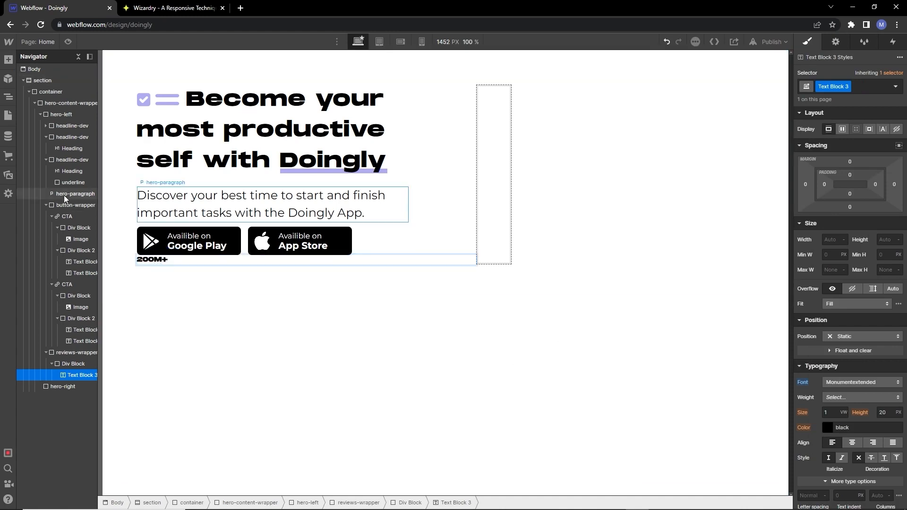
left_click(828, 413)
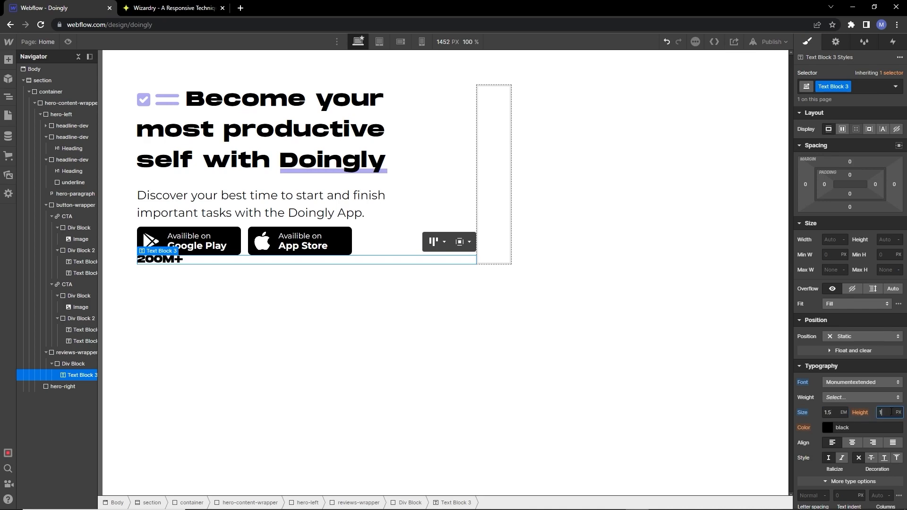
key("Return")
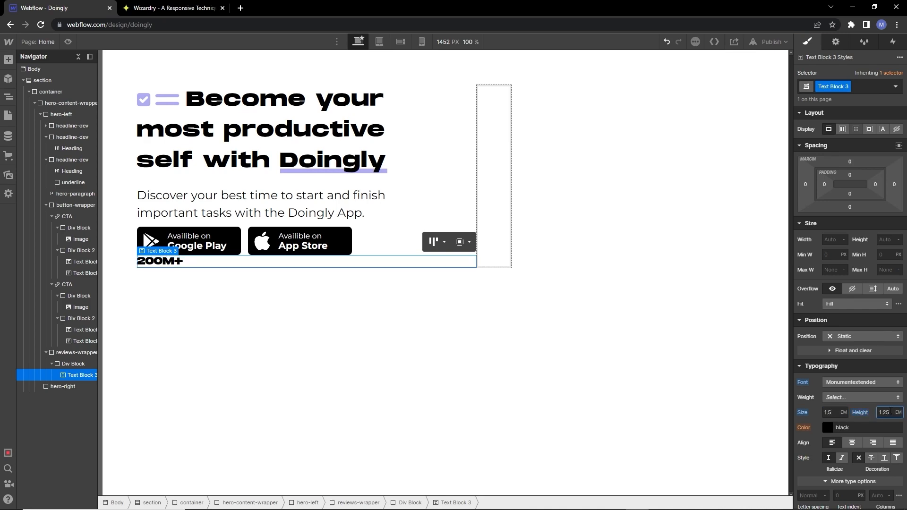
Step: Add a second Text Block reading "Downloads" below the 200M+ text in the same div
left_click(71, 363)
left_click(10, 66)
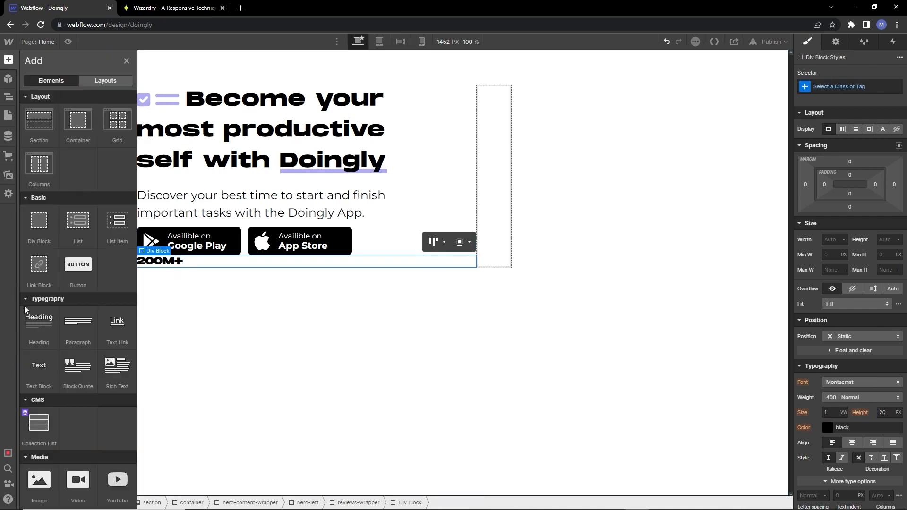
left_click(38, 369)
double_click(175, 273)
type("Downloads")
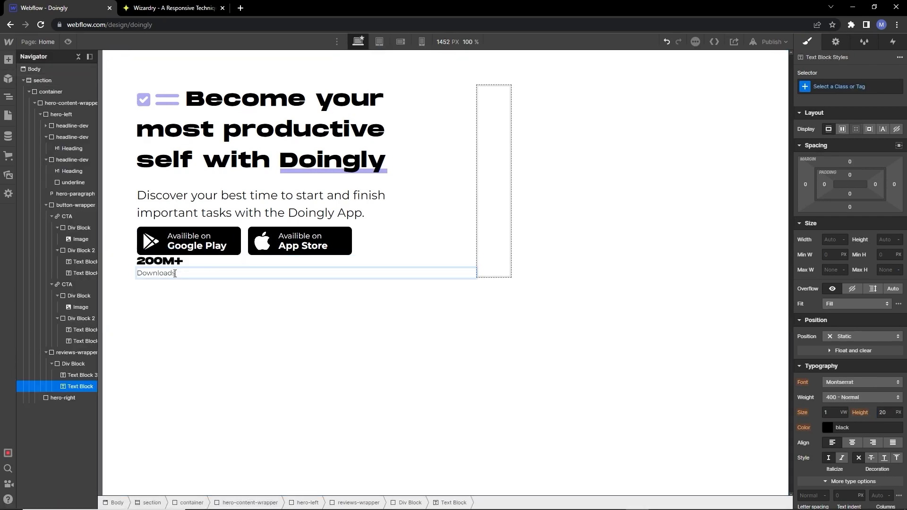
key("Escape")
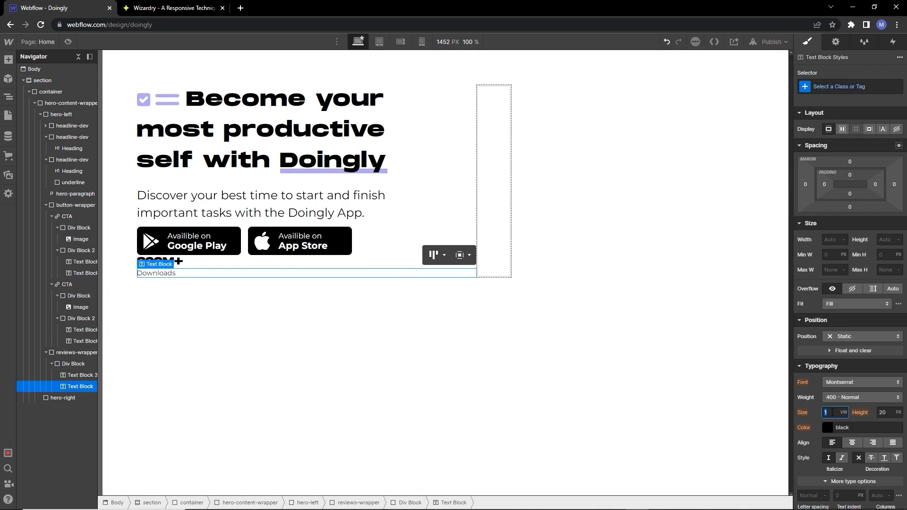
Step: Set the Downloads text to 1.25 EM font size and 1.25 EM line height
left_click(833, 412)
type("1.25em")
key("Return")
left_click(889, 415)
type("1.25em")
key("Return")
left_click(213, 262)
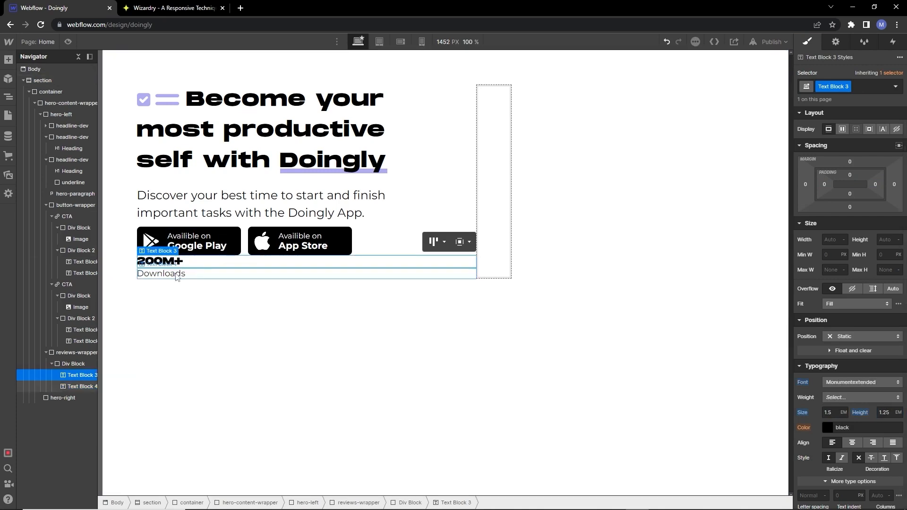
Step: Duplicate the downloads div and change the copy's texts to "4.5" and "1M reviews"
left_click(68, 364)
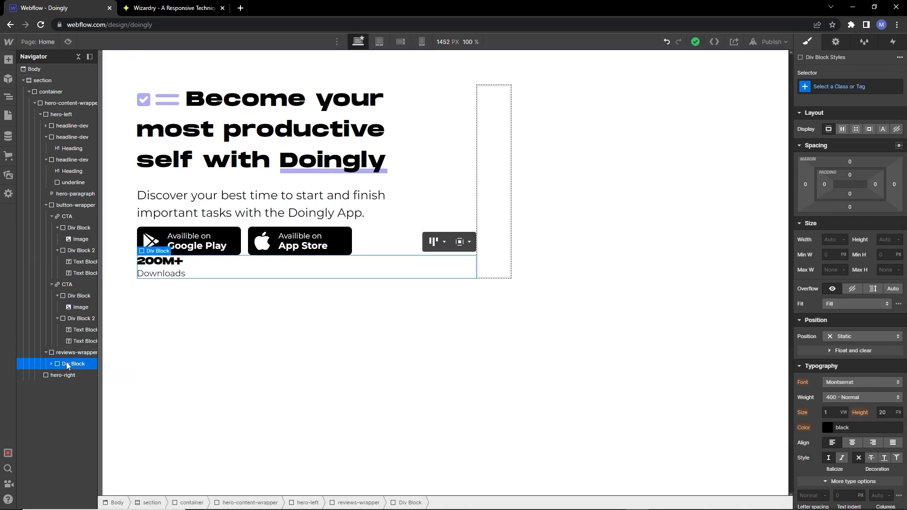
key("ctrl+c")
key("ctrl+v")
double_click(165, 284)
type("4.5")
double_click(170, 296)
type("1M reviews")
left_click(183, 318)
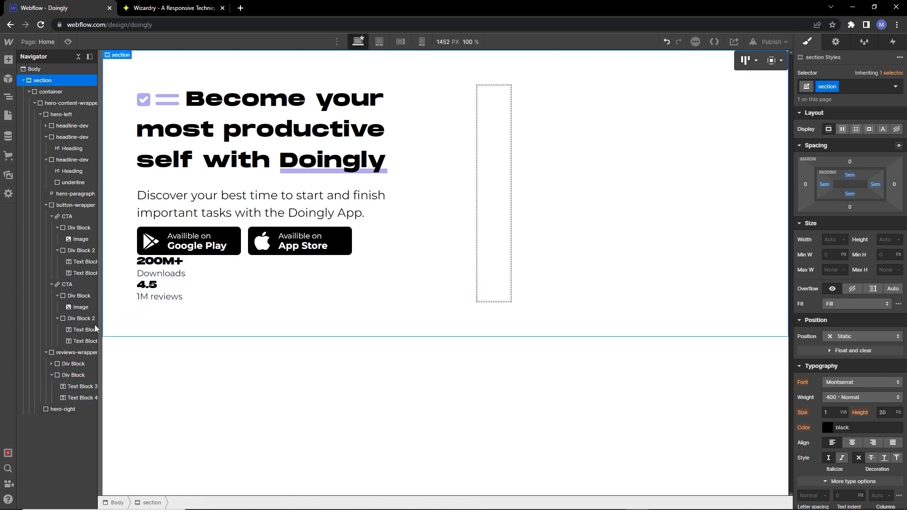
Step: Add a Div Block inside the reviews copy and place the 4.5 text in it above the 1M reviews text
left_click(67, 377)
left_click(8, 60)
left_click(39, 226)
left_click_drag(66, 412, 77, 388)
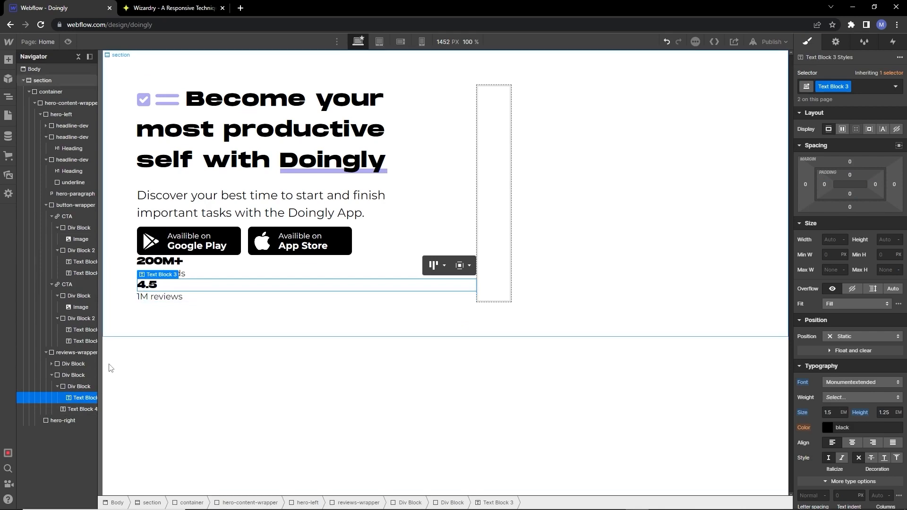
Step: Add a nested Div Block after the 4.5 text and insert an Image element in it
left_click(78, 387)
left_click(8, 60)
left_click(38, 264)
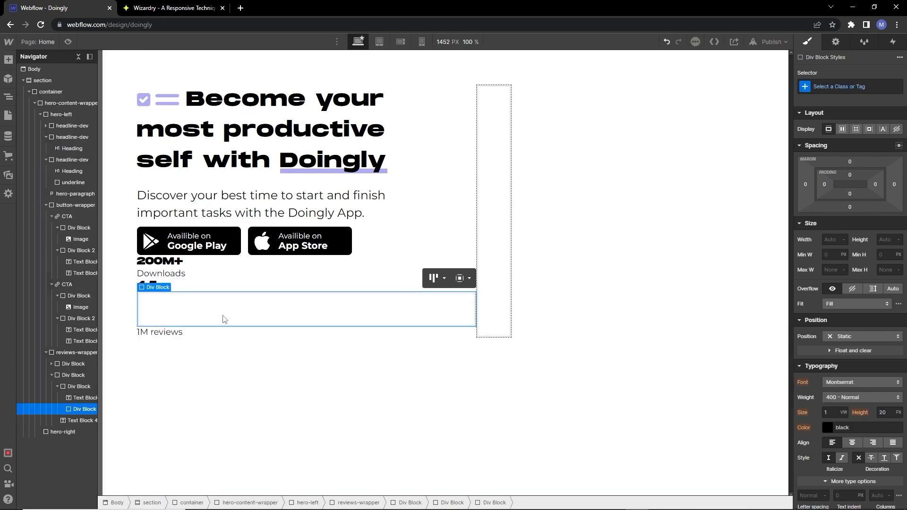
left_click(8, 60)
left_click(40, 474)
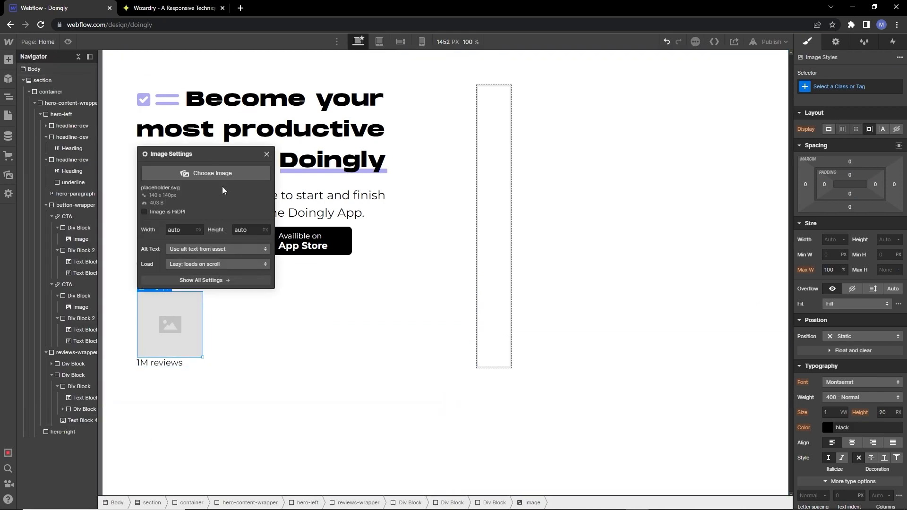
Step: Use the black star SVG from the assets as the image under the 4.5 text
left_click(231, 175)
left_click(79, 359)
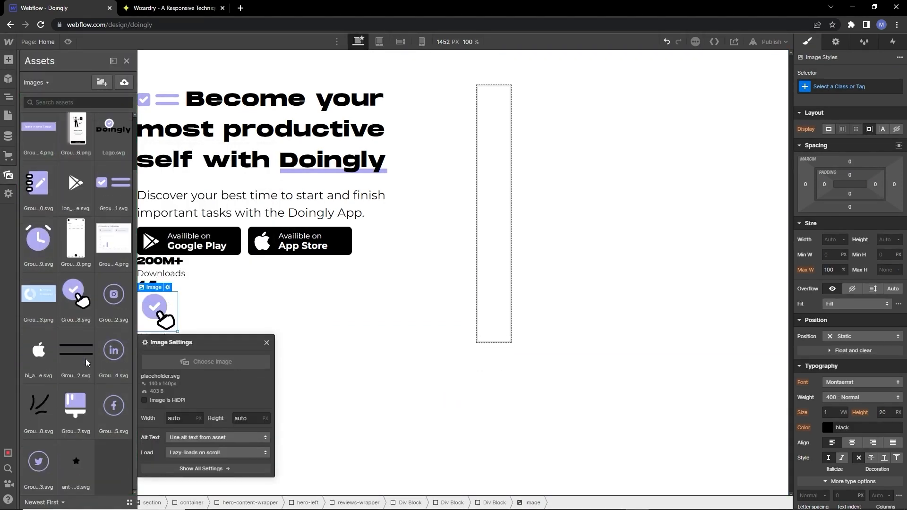
left_click(76, 461)
left_click(265, 314)
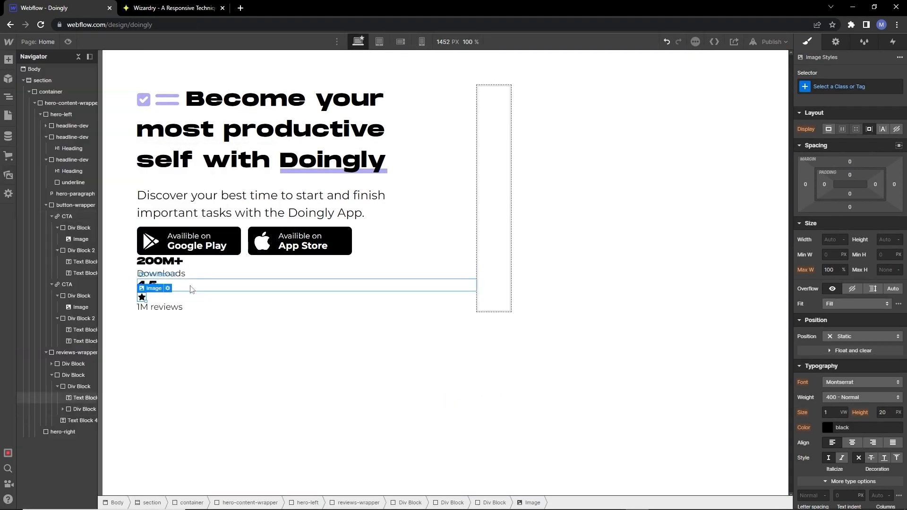
Step: Set both the div holding the 4.5 text and star and the parent reviews-wrapper to a flex layout
left_click(78, 387)
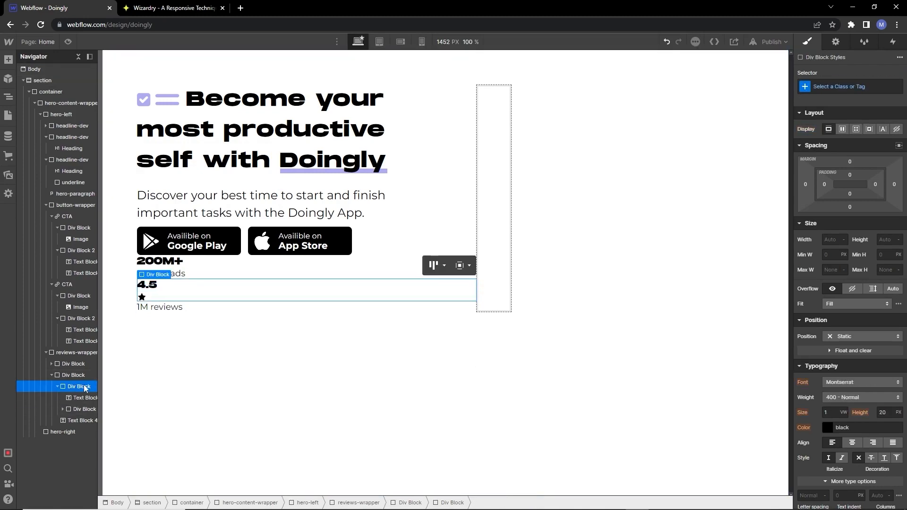
left_click(842, 129)
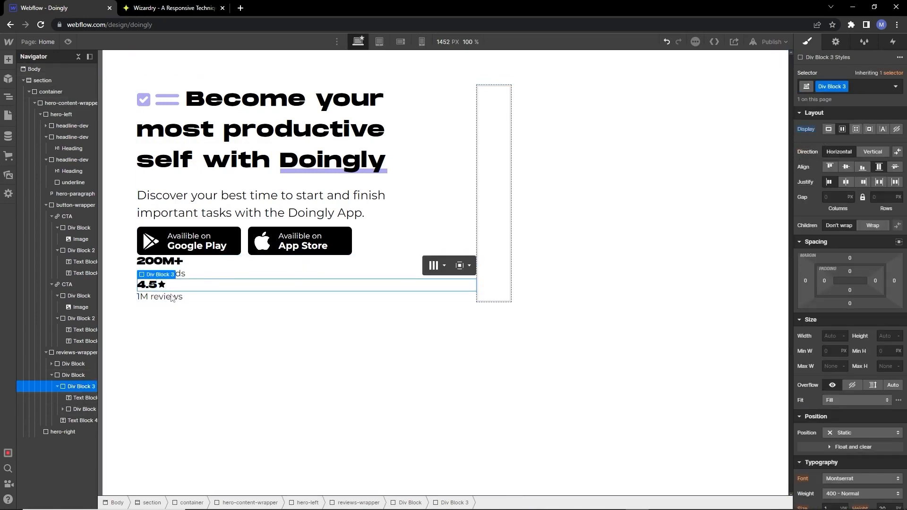
left_click(76, 375)
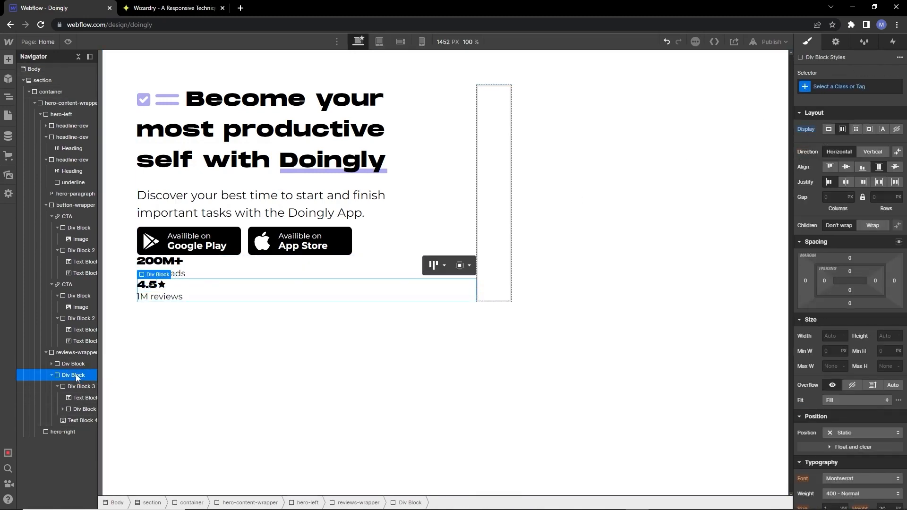
left_click(67, 352)
left_click(842, 129)
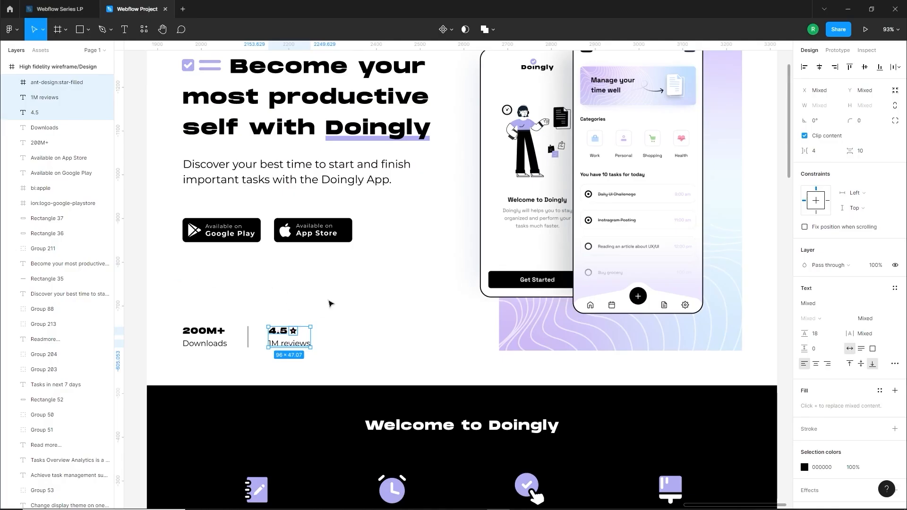
Step: Check the divider line in Figma, and in Webflow add a 2 px wide Div Block to reviews-wrapper
left_click_drag(248, 327, 248, 347)
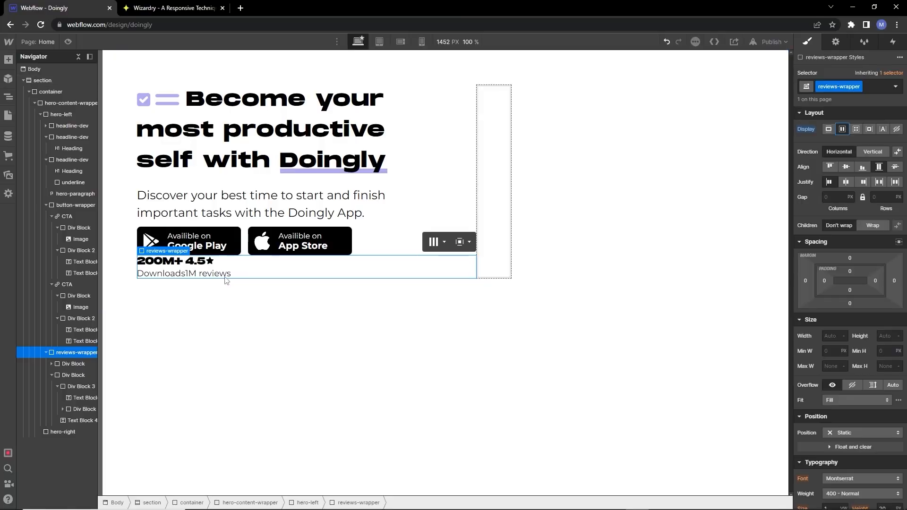
key("a")
left_click(39, 221)
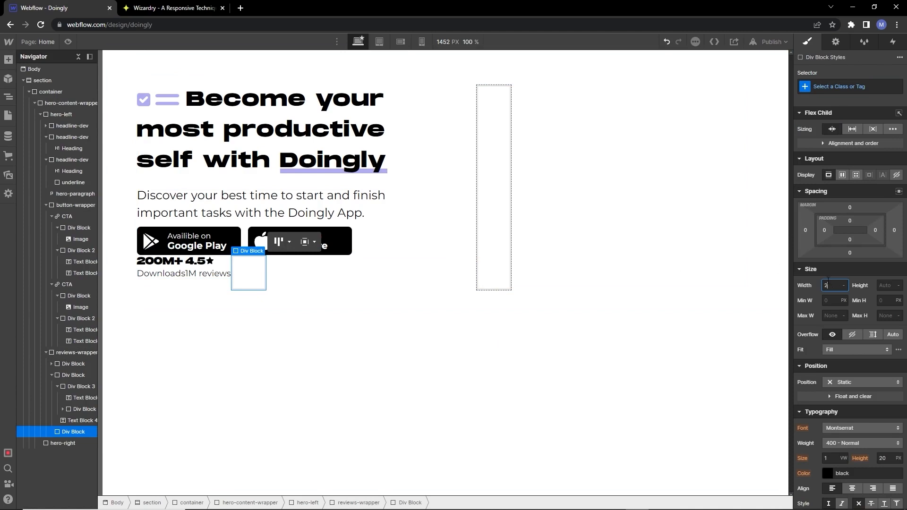
left_click(827, 285)
type("2")
key("Return")
Step: Give the 2 px wide divider div a black background color
scroll(845, 440, "down", 6)
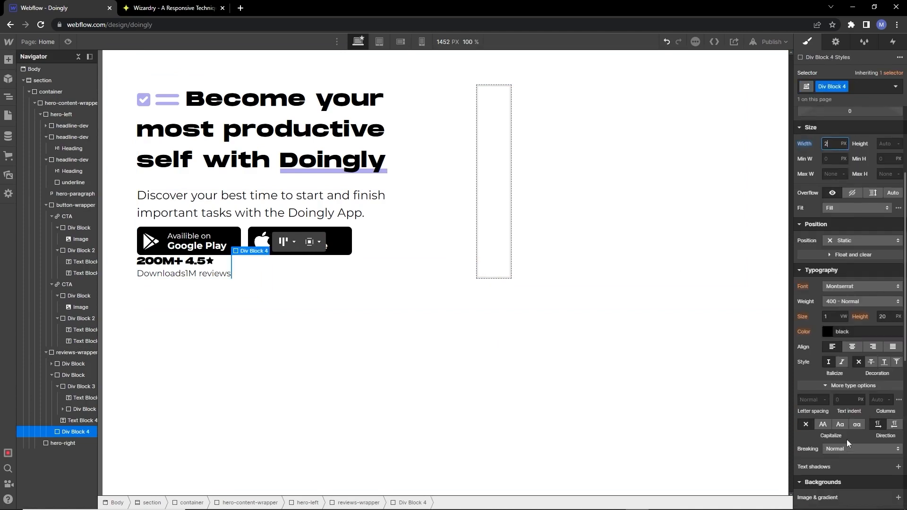
left_click(830, 377)
left_click_drag(819, 273, 776, 345)
left_click(809, 393)
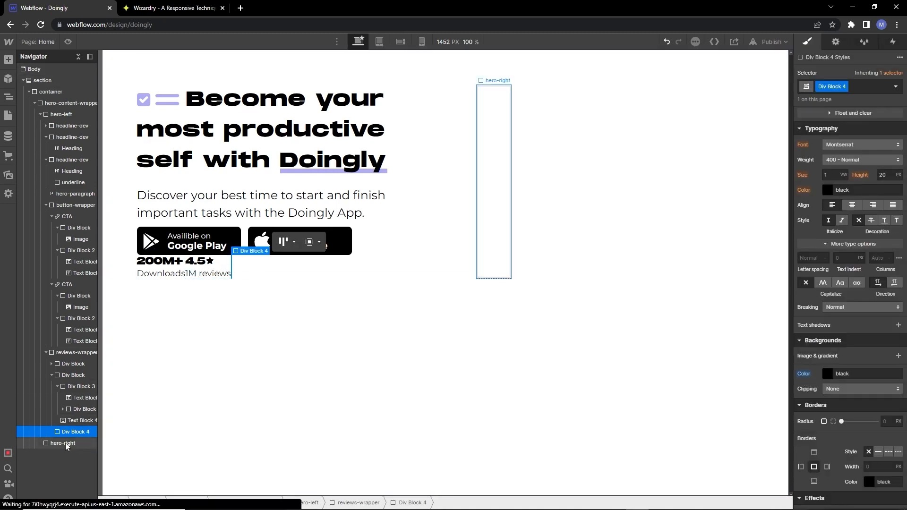
Step: Move the divider between the downloads and reviews divs and set its left and right margins to 30 px
left_click_drag(70, 432, 54, 378)
left_click(51, 387)
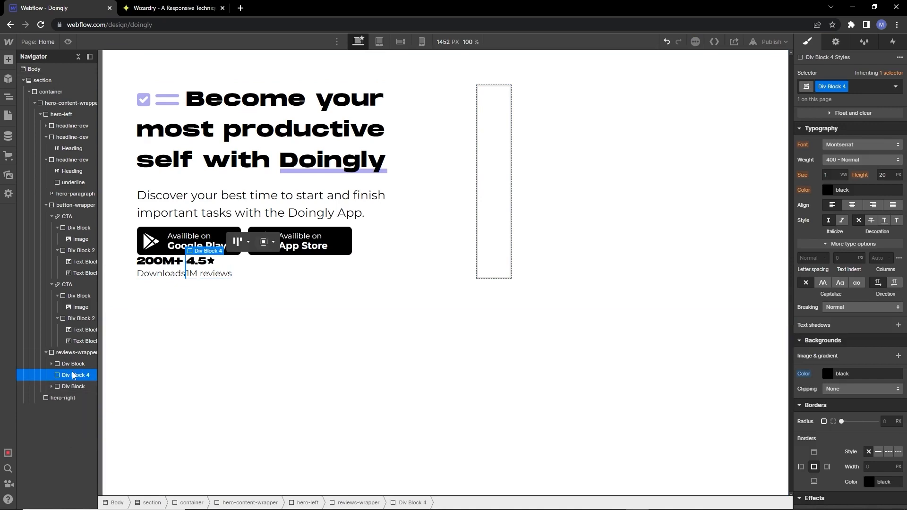
scroll(862, 248, "up", 6)
left_click_drag(894, 235, 904, 231)
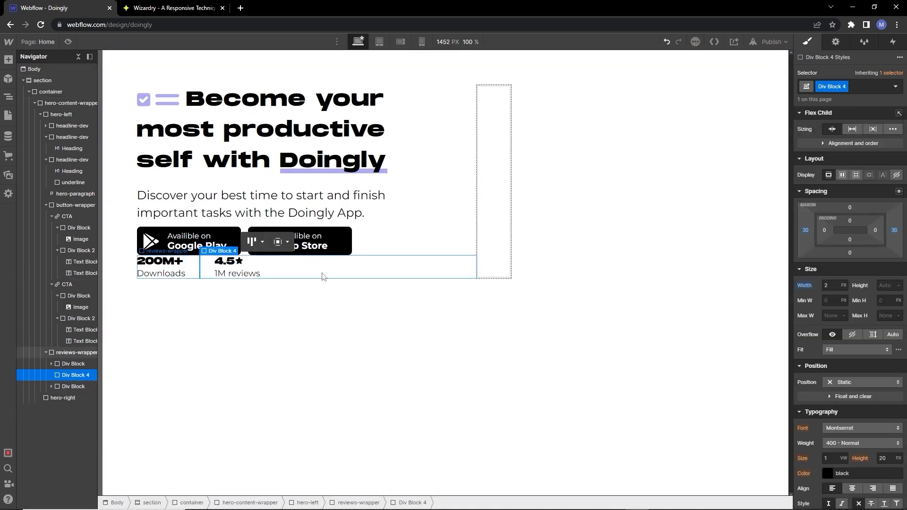
Step: Set the top margin of reviews-wrapper to 40 px
left_click(302, 278)
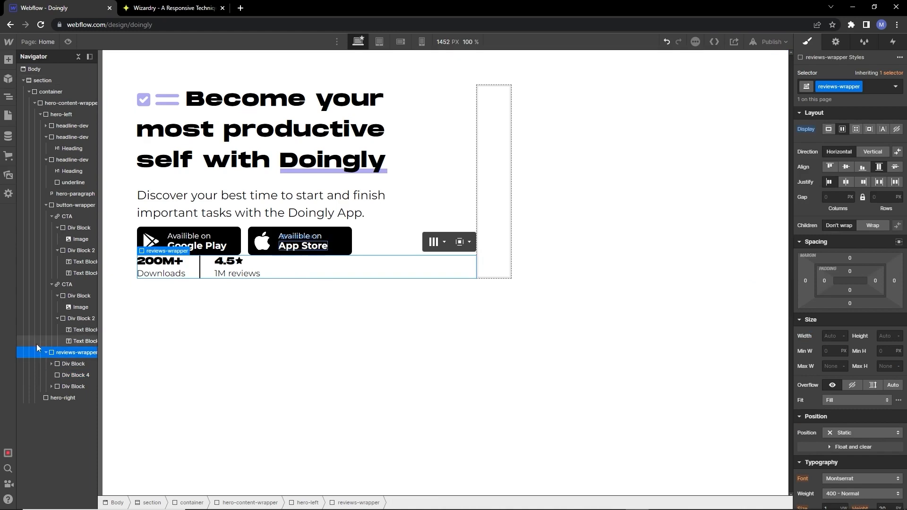
left_click(46, 352)
left_click(849, 258)
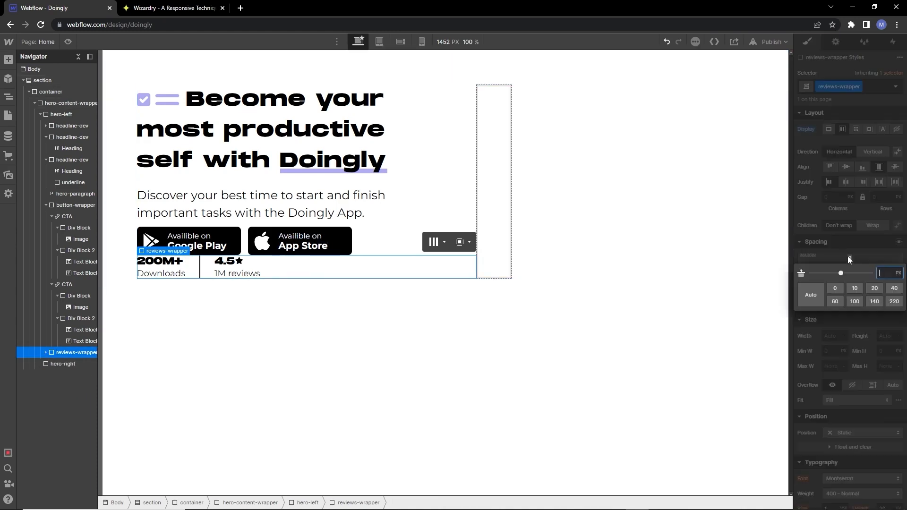
left_click(892, 287)
left_click(178, 302)
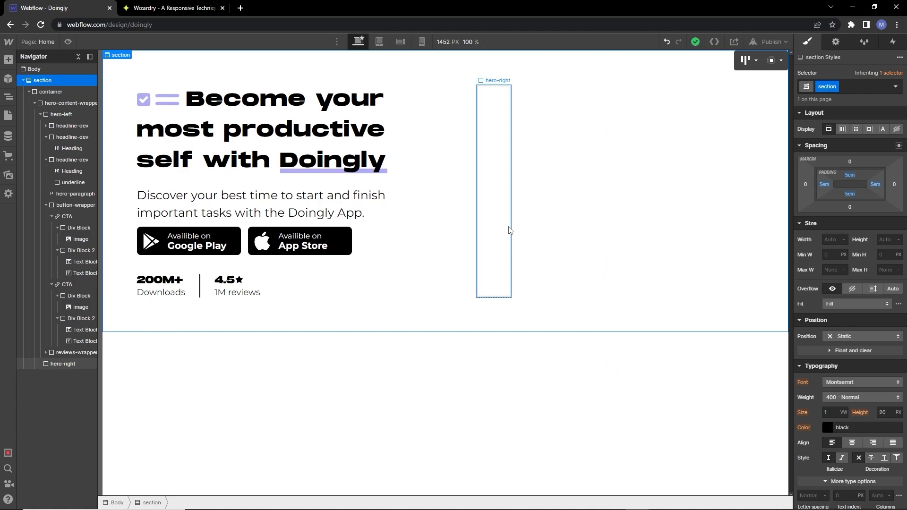
Step: Set the height of hero-content-wrapper to 90 VH
left_click(509, 231)
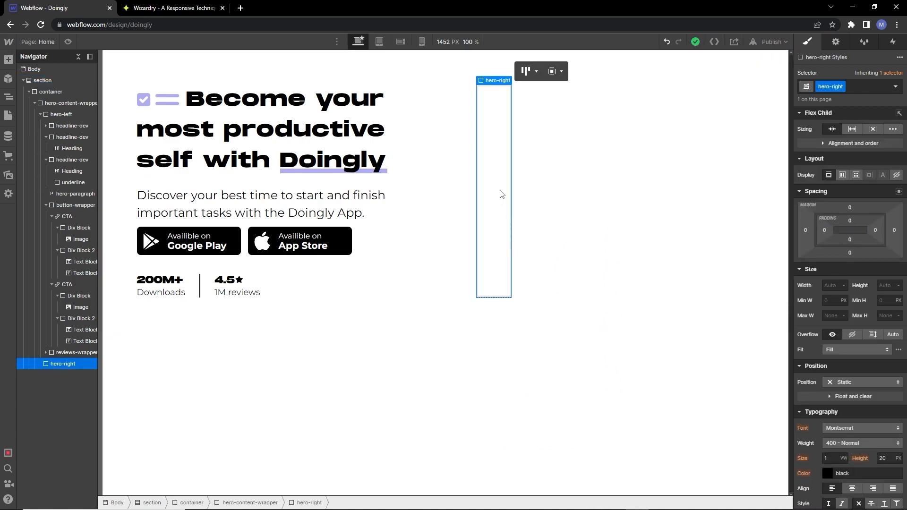
left_click(70, 103)
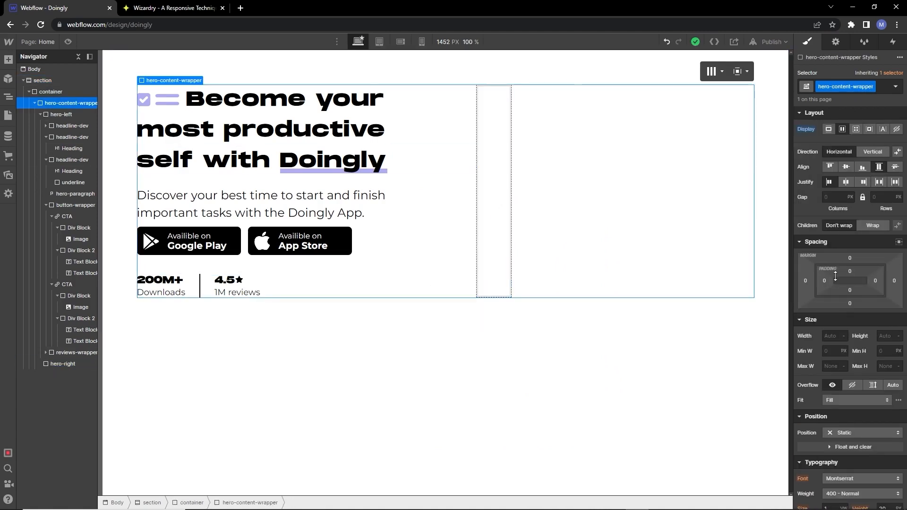
type("90vh")
key("Return")
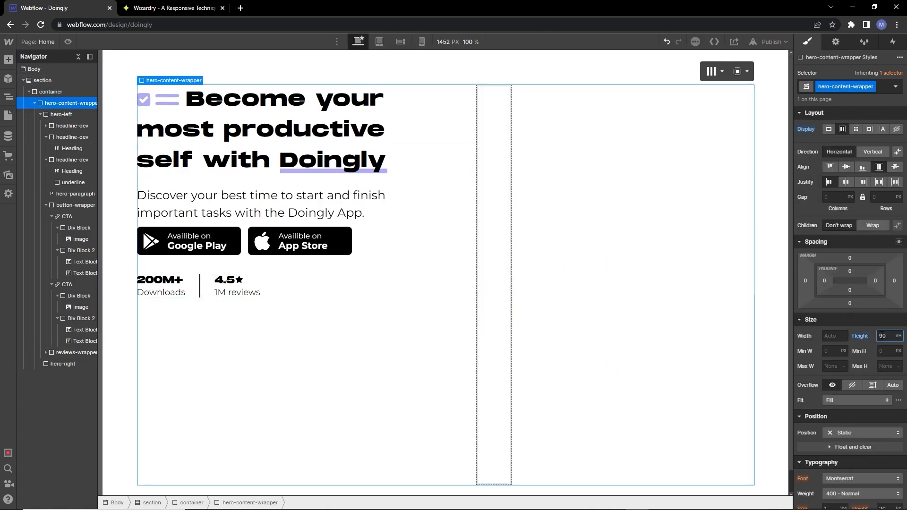
scroll(616, 378, "down", 1)
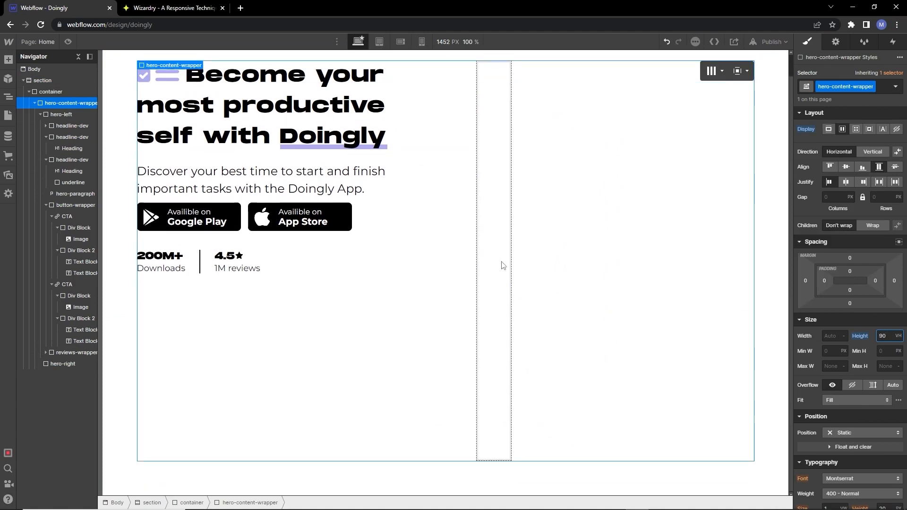
Step: Place the back-gradient 1.png asset inside hero-right and set the image's height to 100%
left_click(497, 274)
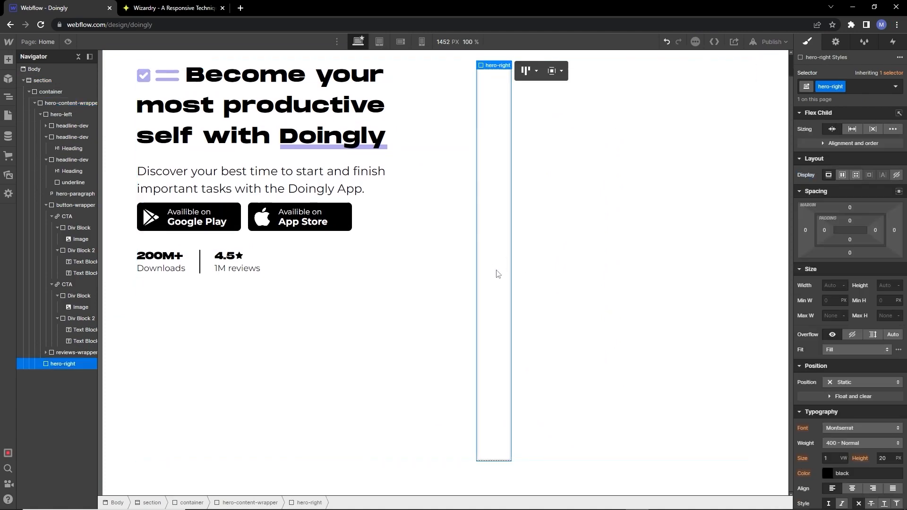
left_click(6, 66)
left_click(8, 175)
left_click_drag(81, 360, 496, 298)
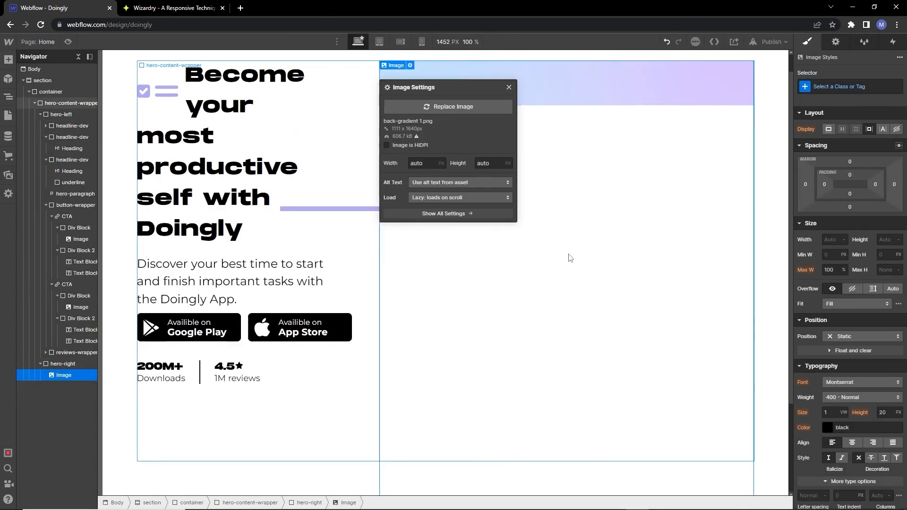
left_click(508, 87)
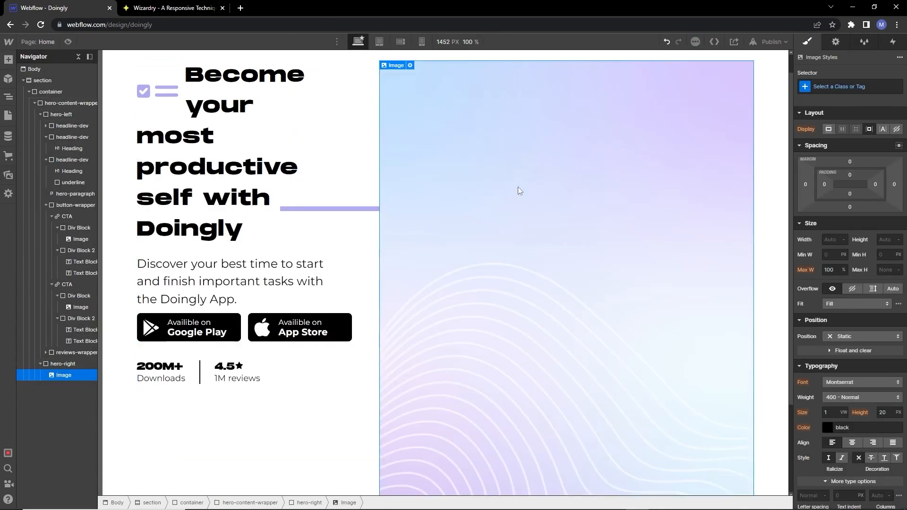
key("ctrl+z")
type("100%")
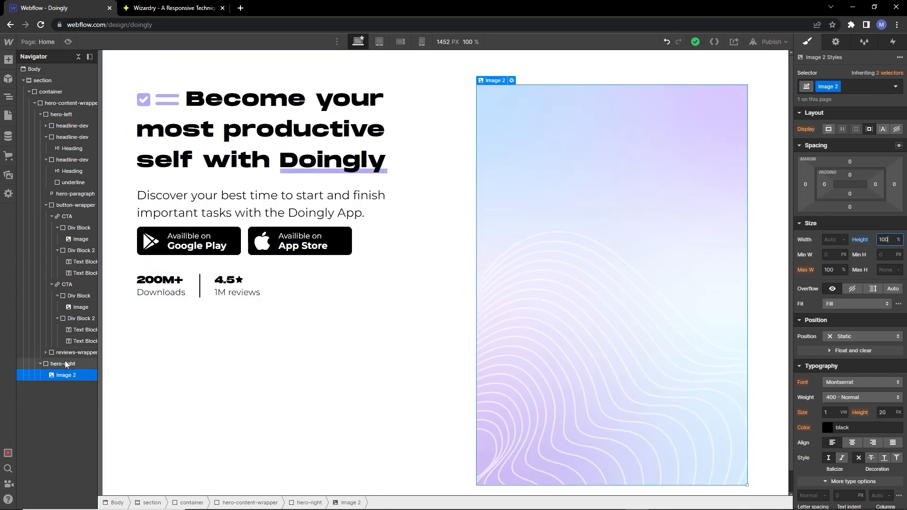
Step: Add a Div Block inside hero-right, below the gradient image
left_click(64, 363)
left_click(9, 60)
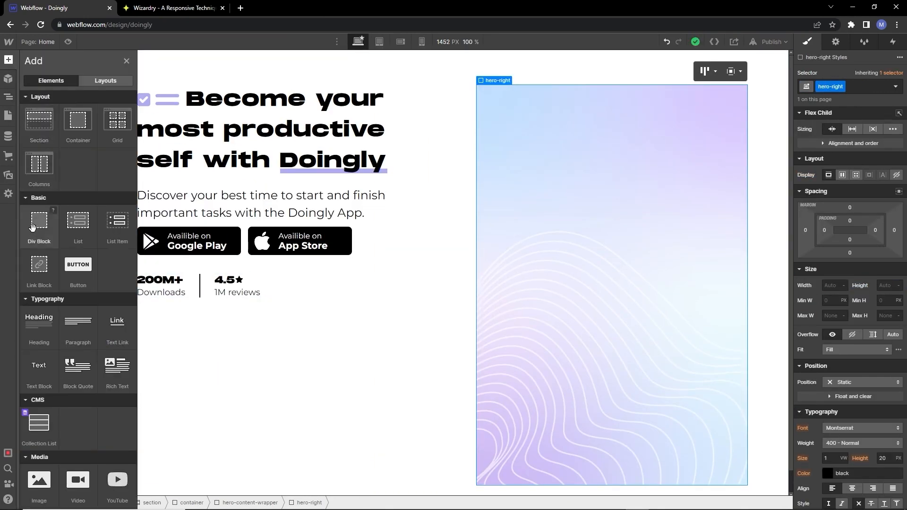
left_click_drag(39, 226, 474, 231)
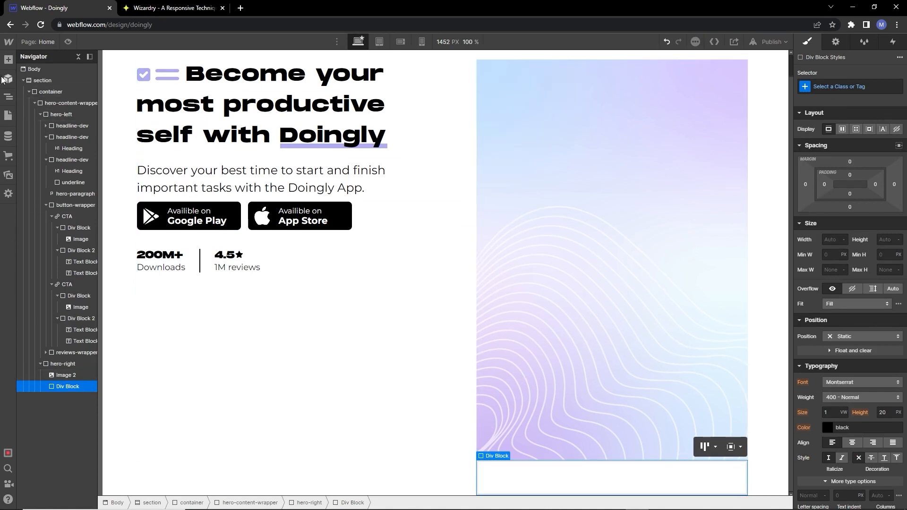
Step: Insert an image into the new Div Block and use the phone mockup of the app's task screen from the assets
left_click(8, 60)
left_click_drag(38, 481, 509, 477)
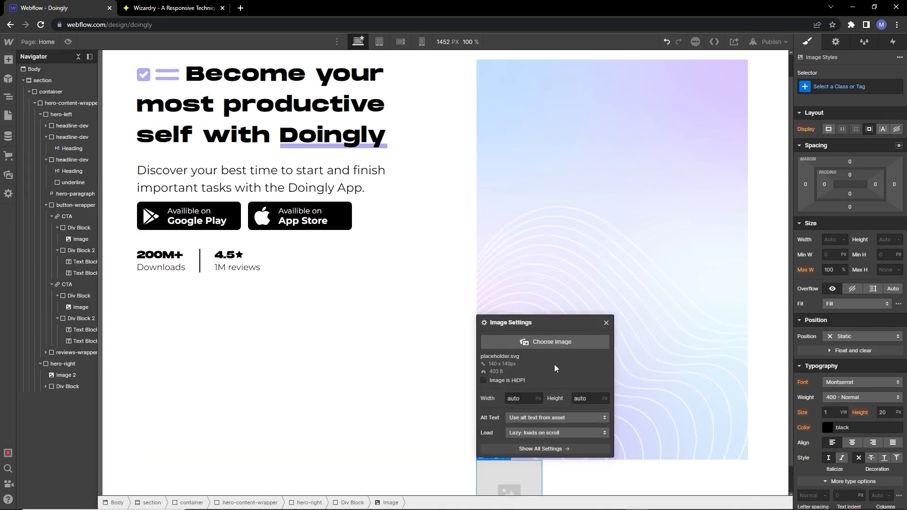
left_click(546, 341)
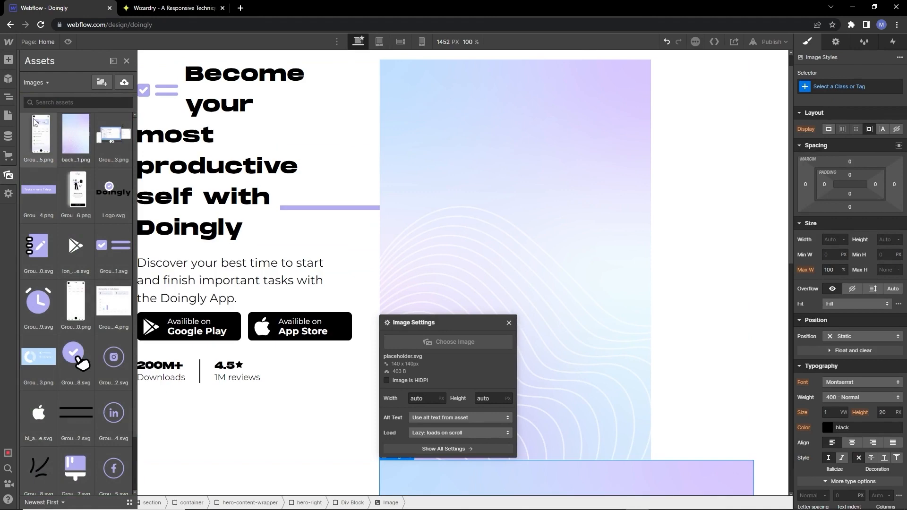
left_click(40, 132)
left_click(563, 324)
Step: Set the phone mockup image's position to Absolute
scroll(606, 333, "down", 10)
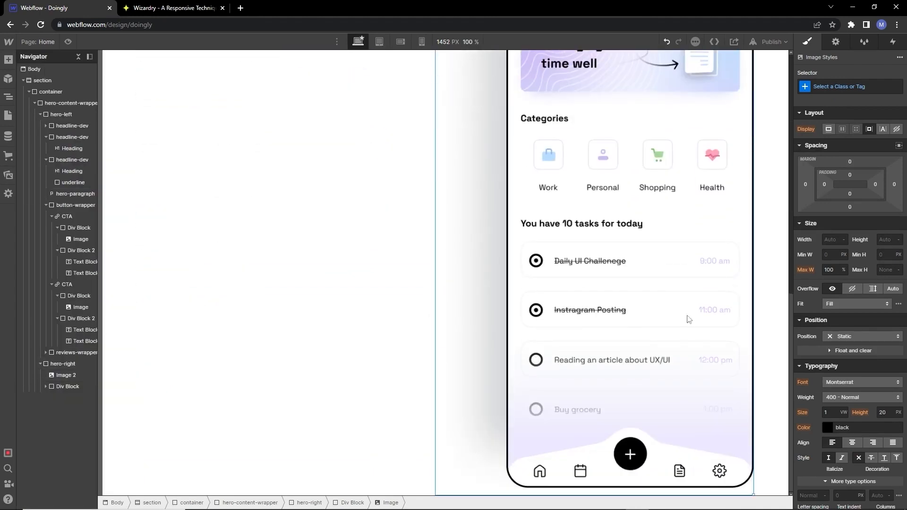
scroll(576, 327, "up", 10)
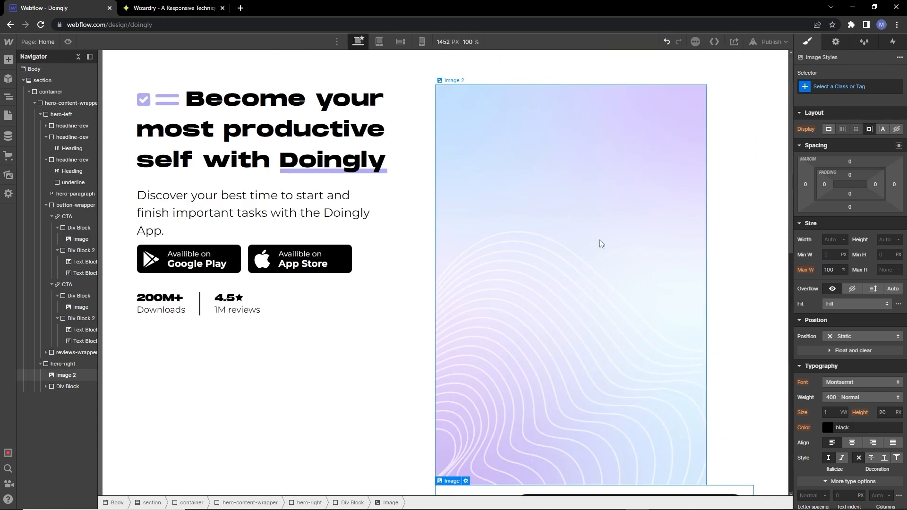
scroll(597, 239, "down", 10)
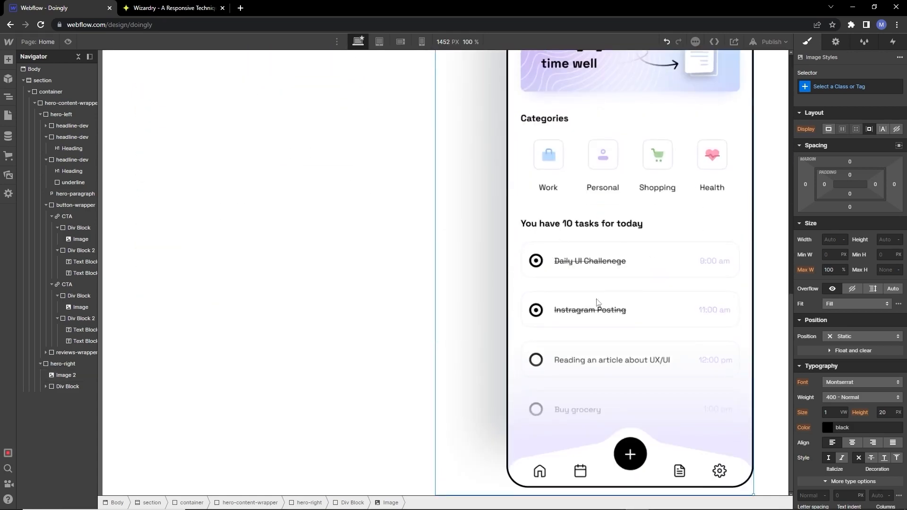
scroll(636, 278, "up", 10)
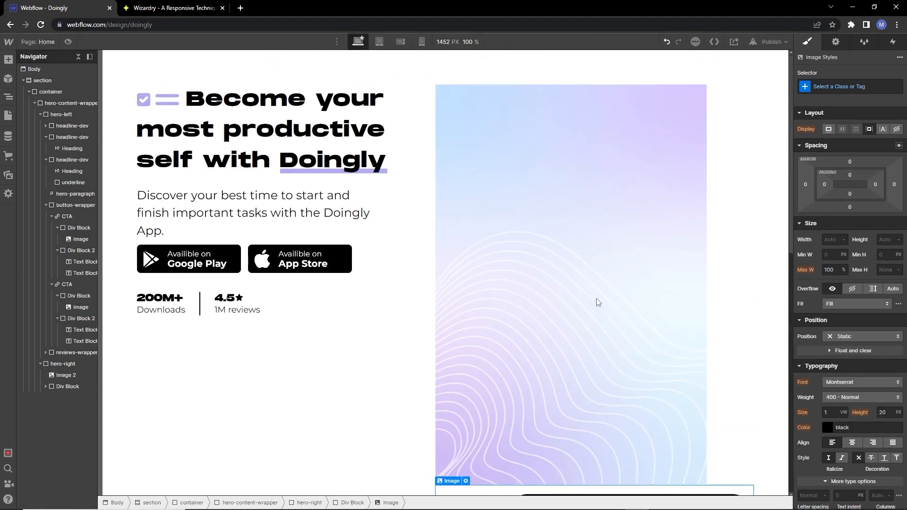
left_click(877, 340)
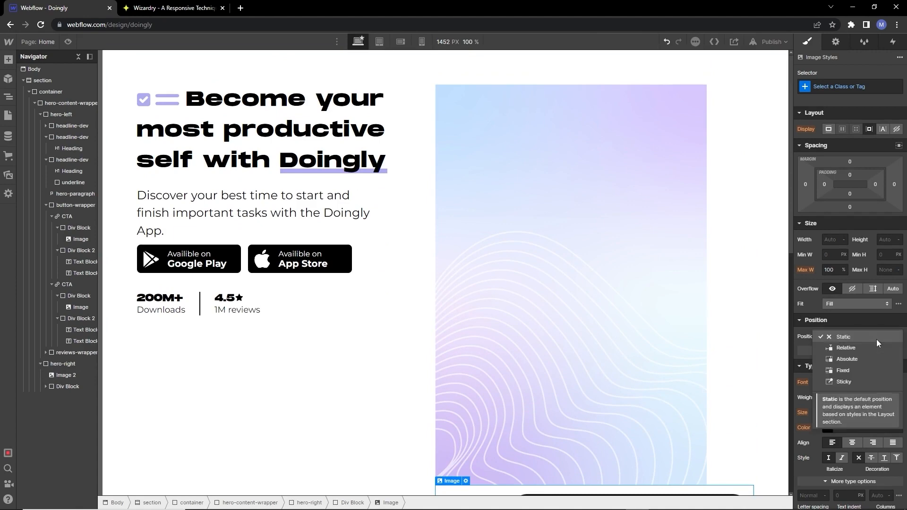
left_click(848, 359)
scroll(599, 333, "down", 5)
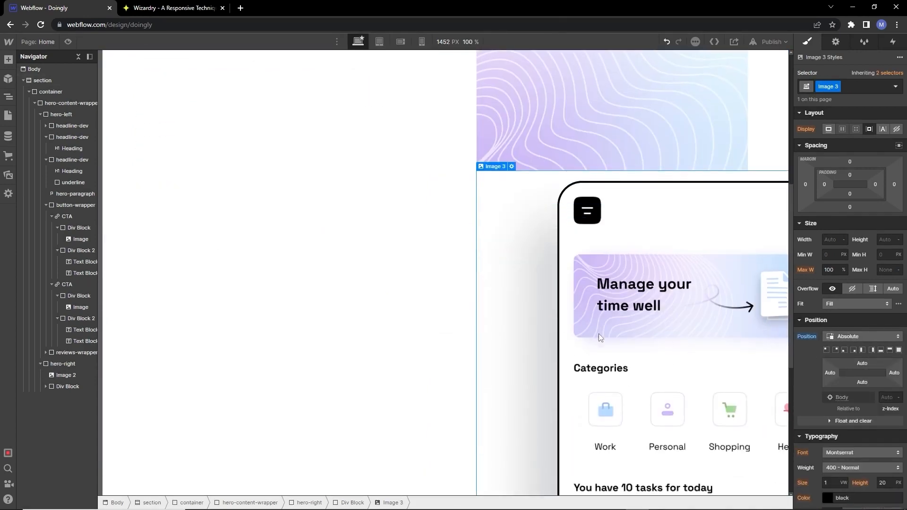
Step: Set the hero-right block's position to Relative
scroll(625, 330, "up", 5)
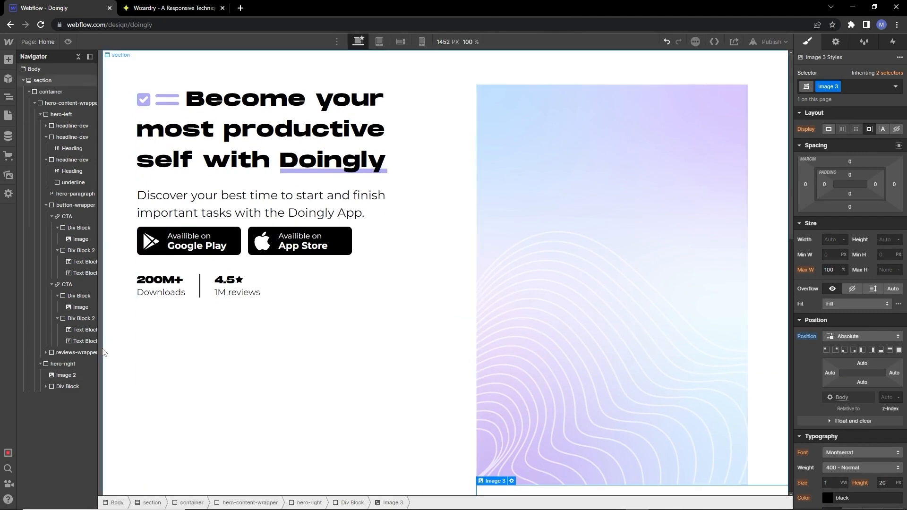
left_click(71, 363)
left_click(857, 382)
left_click(845, 402)
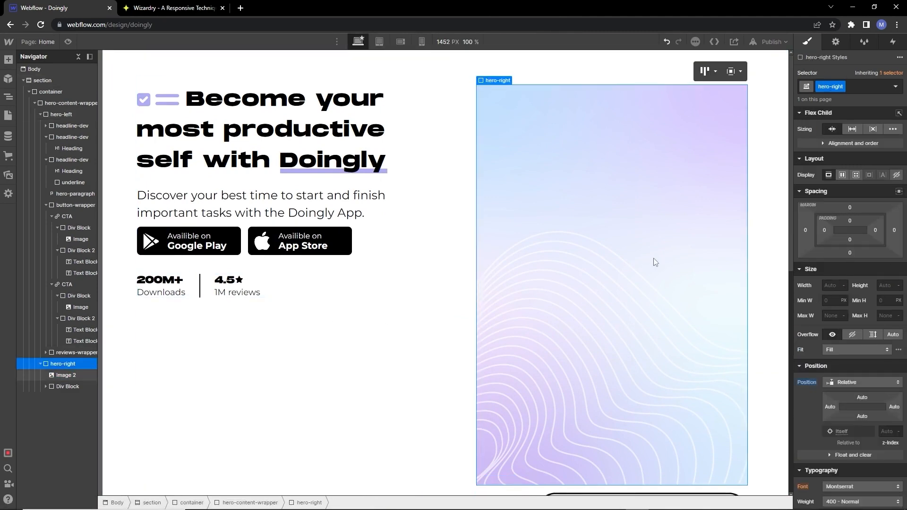
Step: Set the gradient background image in hero-right to Relative position with a z-index of -3
left_click(609, 264)
left_click(867, 336)
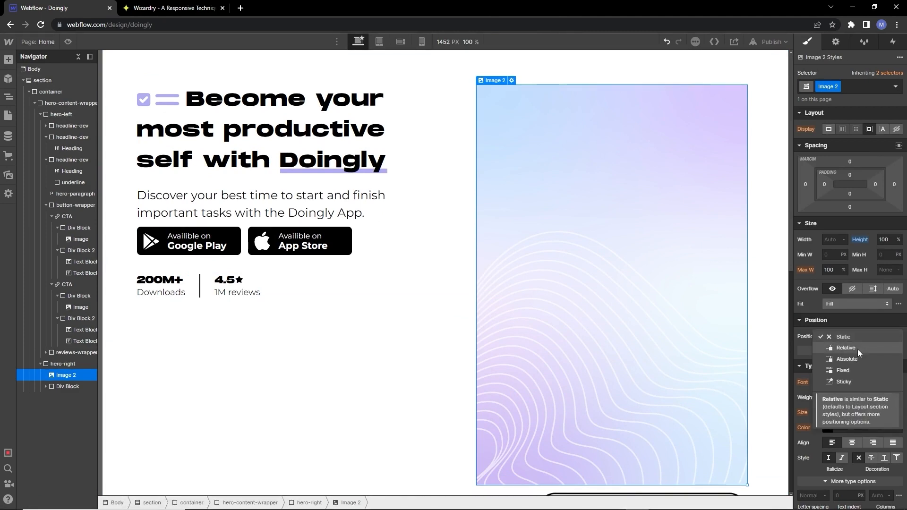
left_click(857, 350)
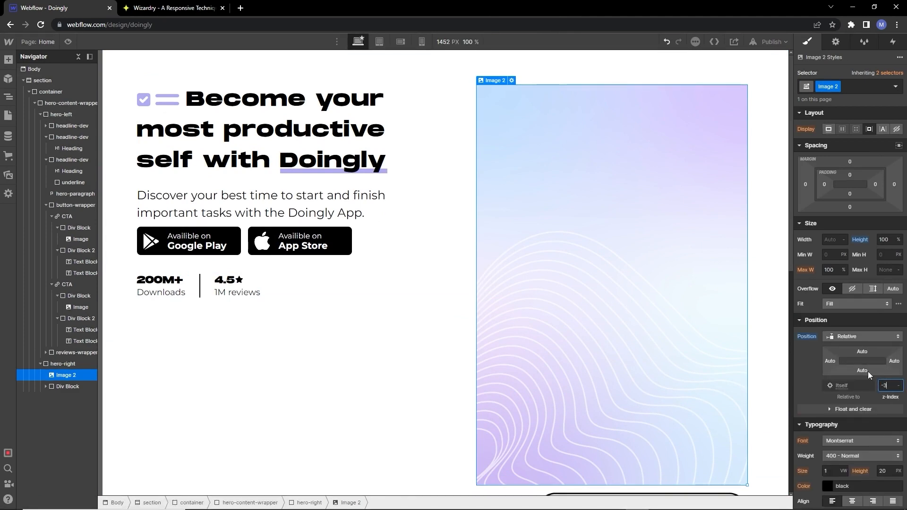
key("Return")
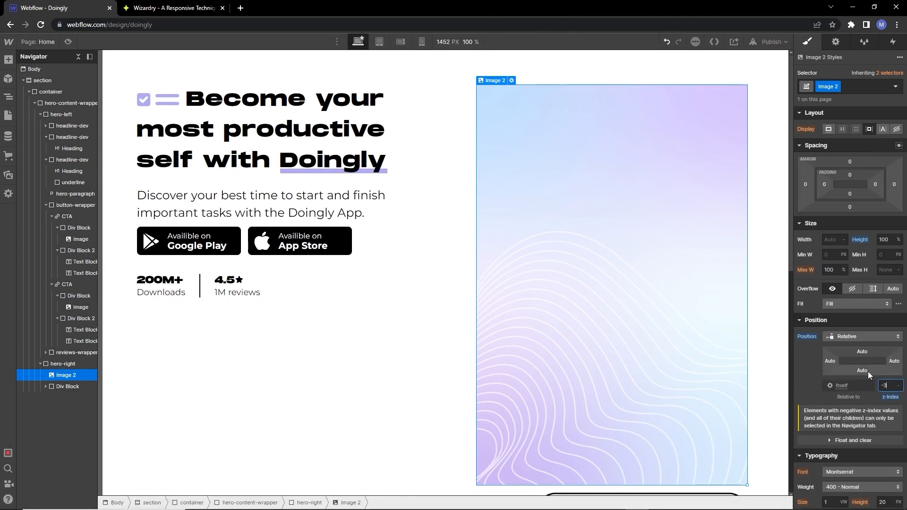
Step: Limit the task-list phone image (Image 3) to a maximum height of 85%
scroll(585, 333, "down", 1)
scroll(587, 337, "down", 5)
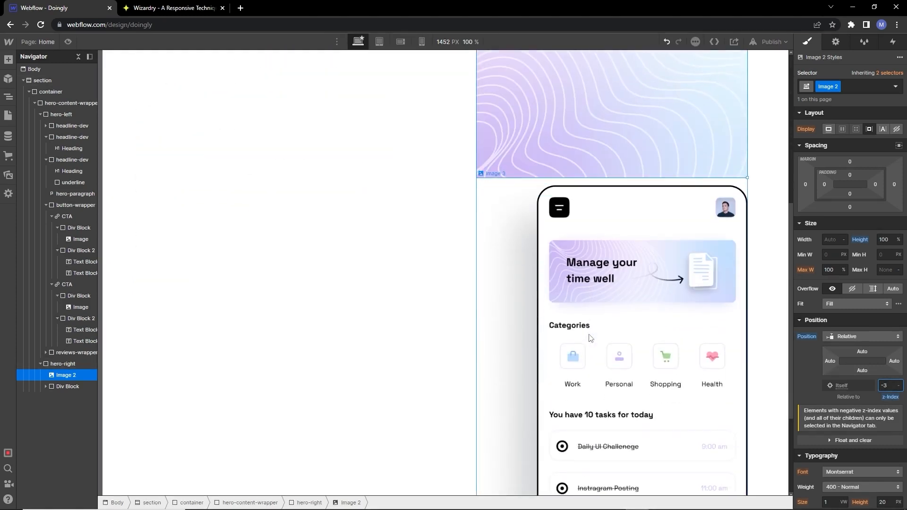
left_click(590, 336)
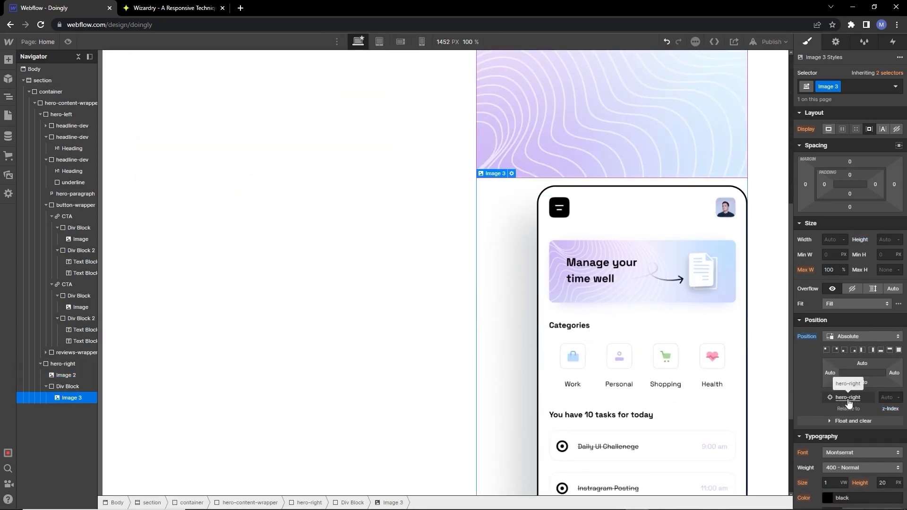
scroll(686, 328, "up", 2)
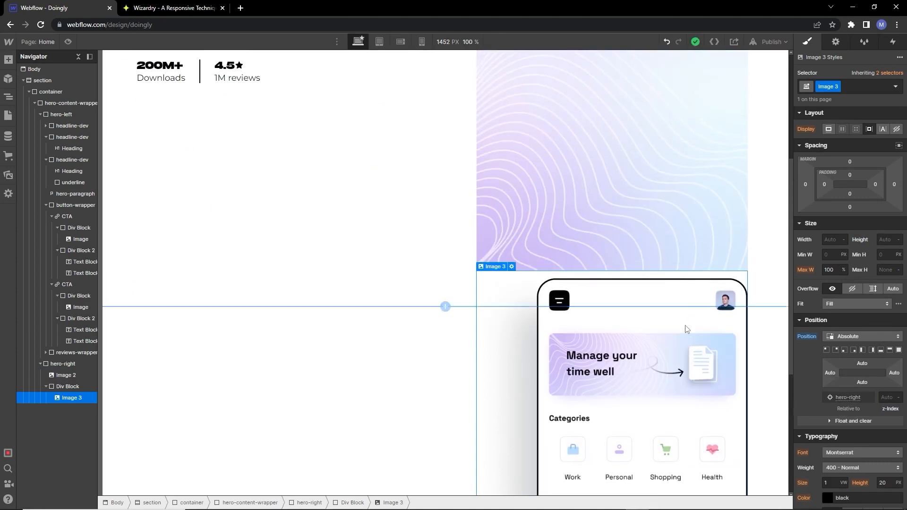
left_click(881, 270)
type("80")
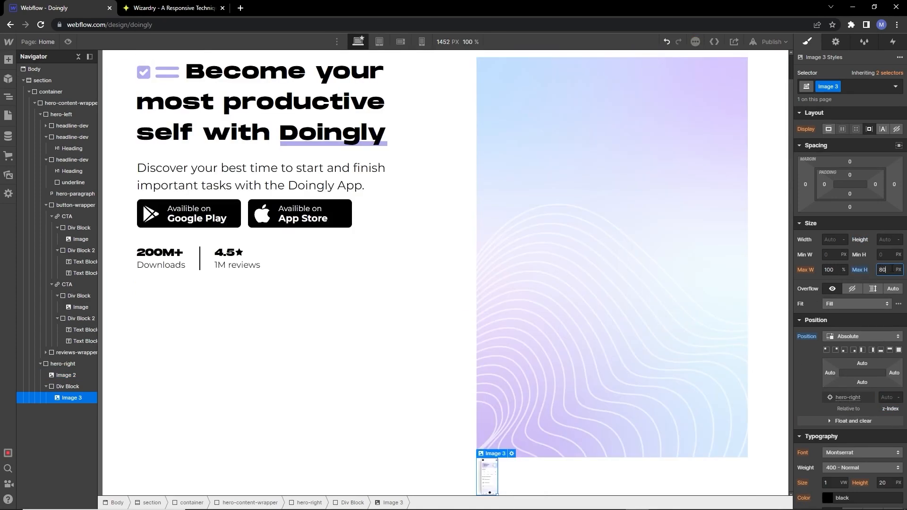
type("%")
key("Up")
key("Up")
key("Up")
key("Up")
key("Up")
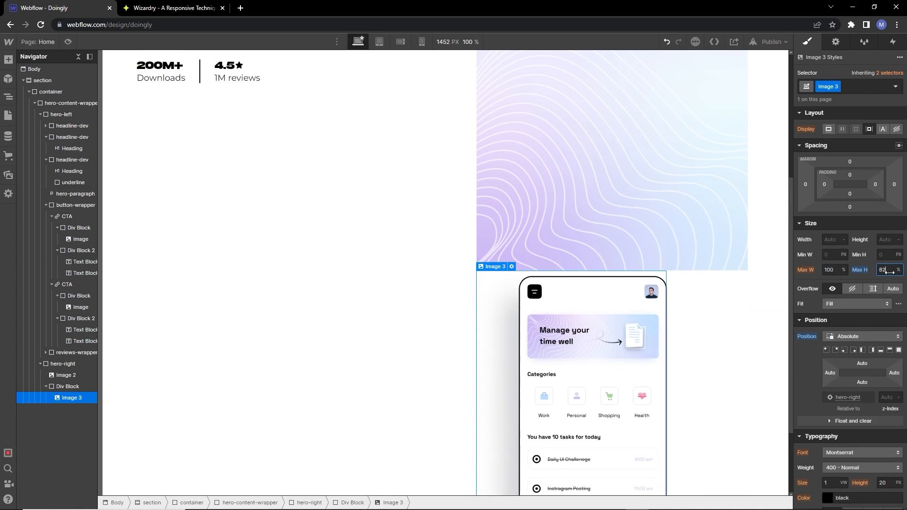
scroll(613, 267, "down", 2)
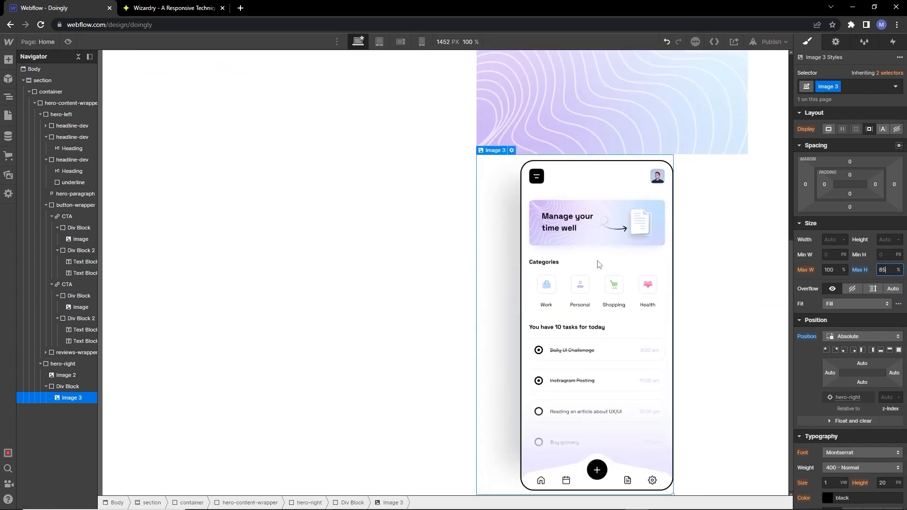
scroll(613, 267, "up", 5)
scroll(648, 337, "up", 2)
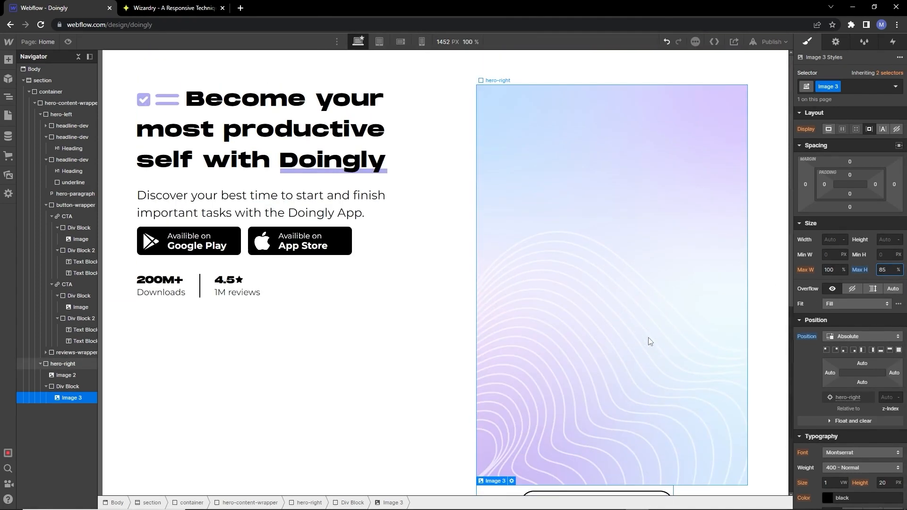
Step: Anchor Image 3 to hero-right's bottom-left corner, offset 9% from the bottom and 8% from the left
left_click(828, 350)
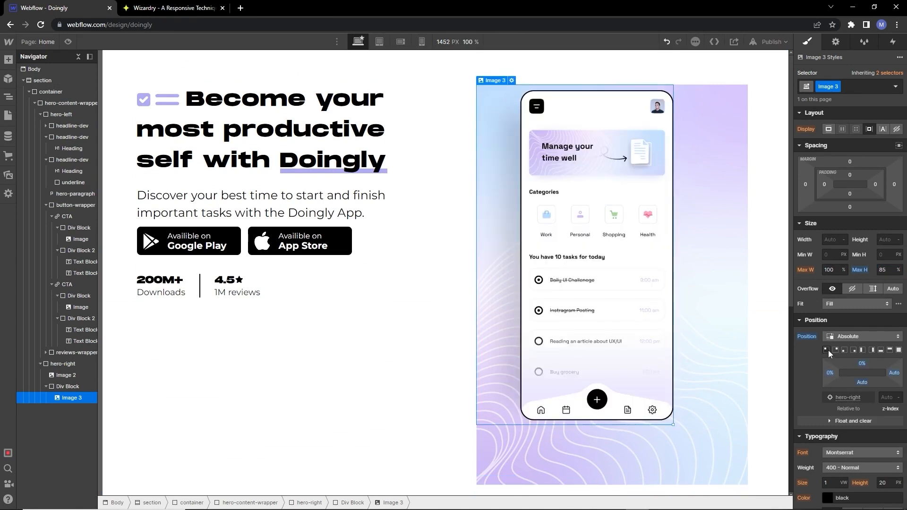
left_click(844, 350)
left_click_drag(862, 385, 839, 377)
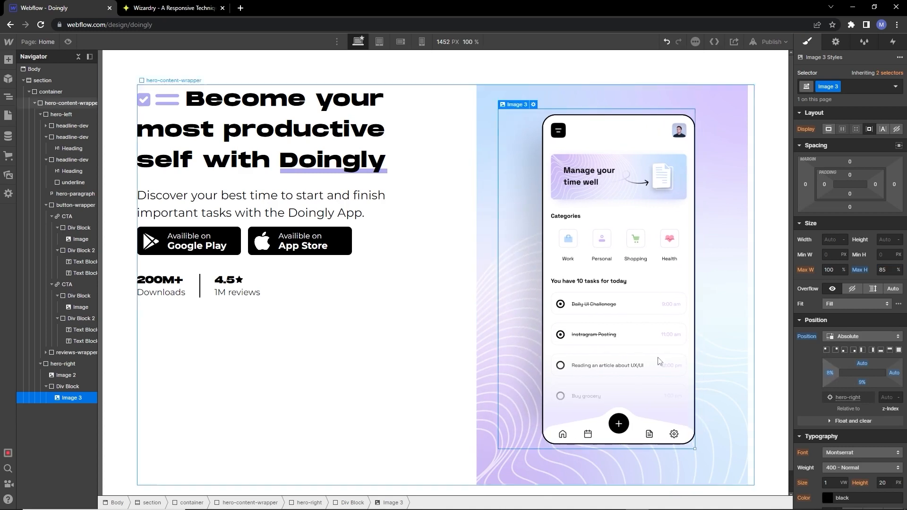
Step: Add a div block inside hero-right and insert the "Welcome to Doingly" phone image from the assets into it
left_click(59, 364)
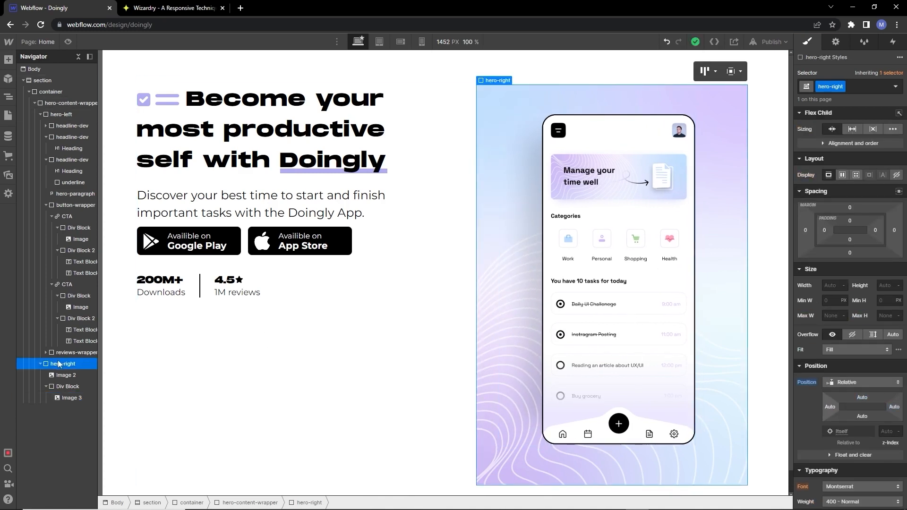
left_click(7, 56)
left_click(33, 142)
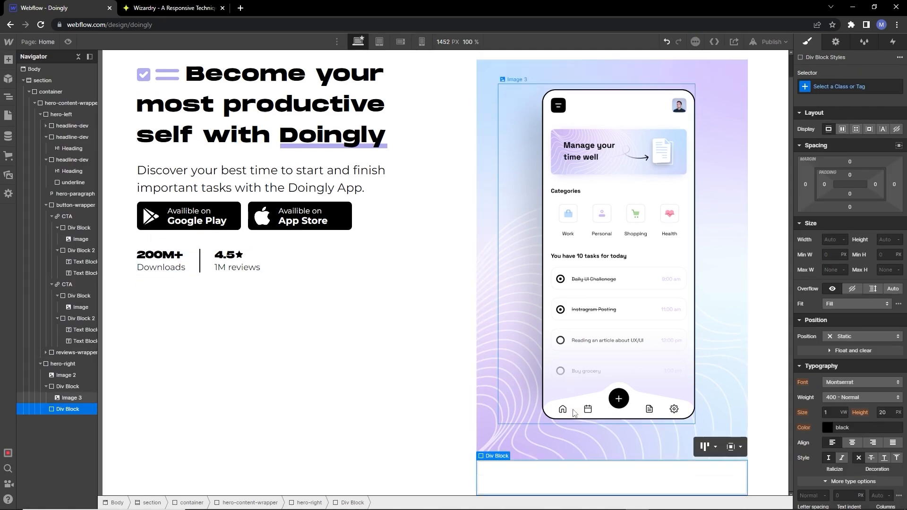
left_click(8, 60)
left_click(41, 482)
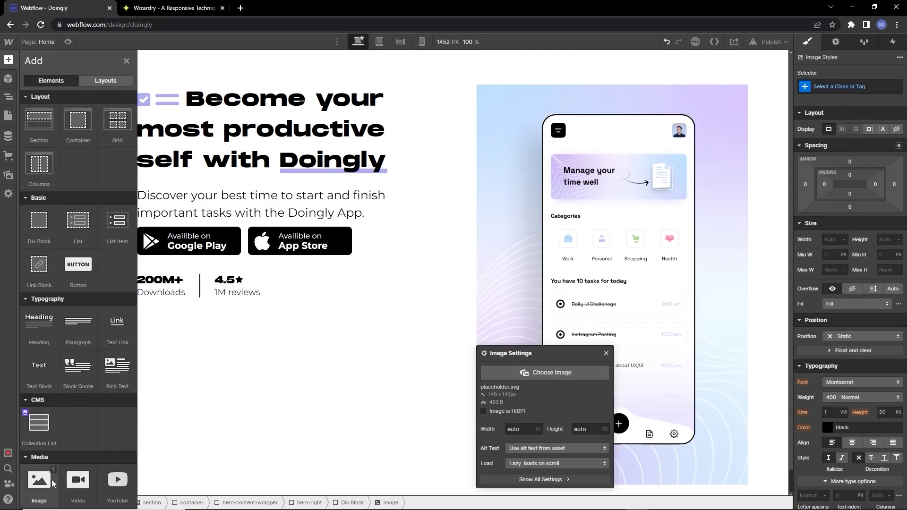
left_click(526, 371)
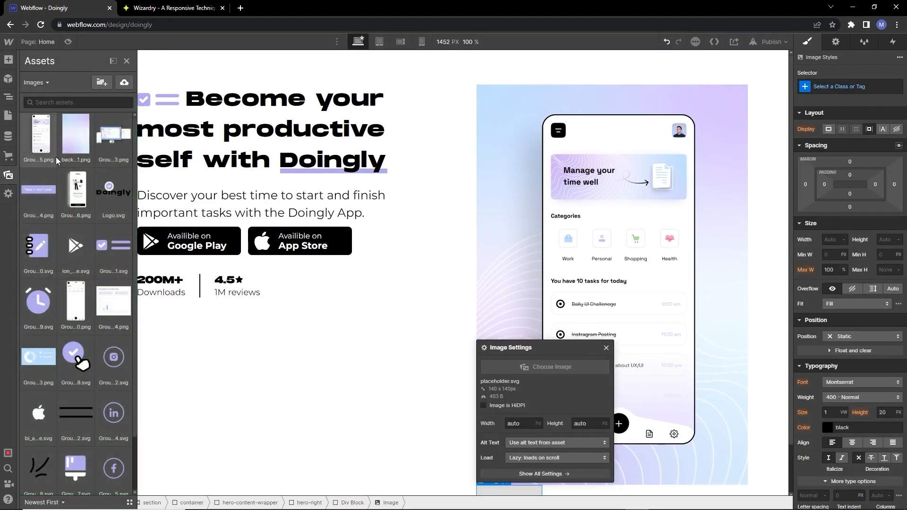
left_click(78, 184)
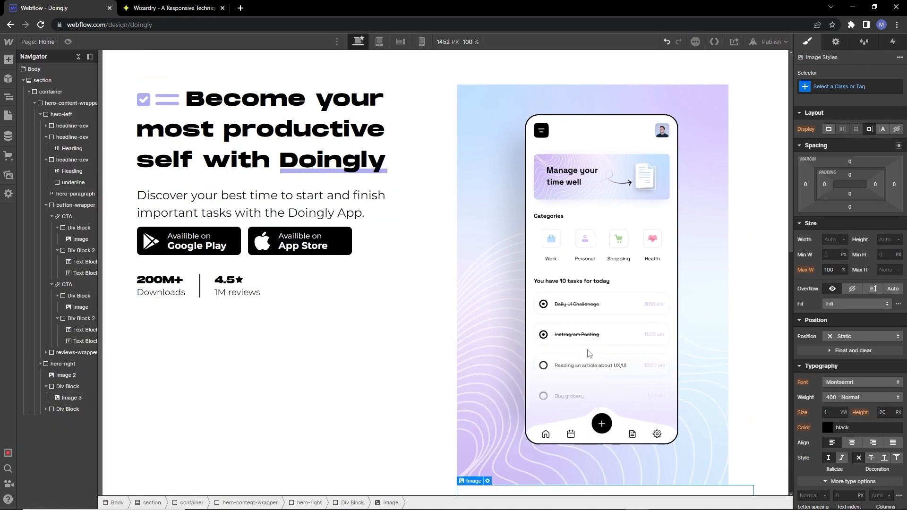
Step: Give the Welcome phone image a maximum height of 80% and set its position to Absolute
scroll(588, 354, "down", 4)
scroll(598, 409, "down", 3)
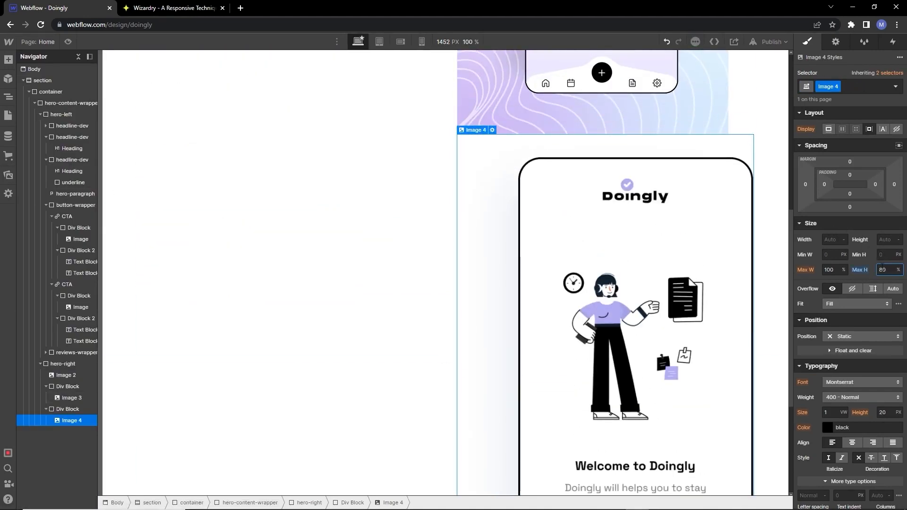
left_click(875, 337)
left_click(854, 359)
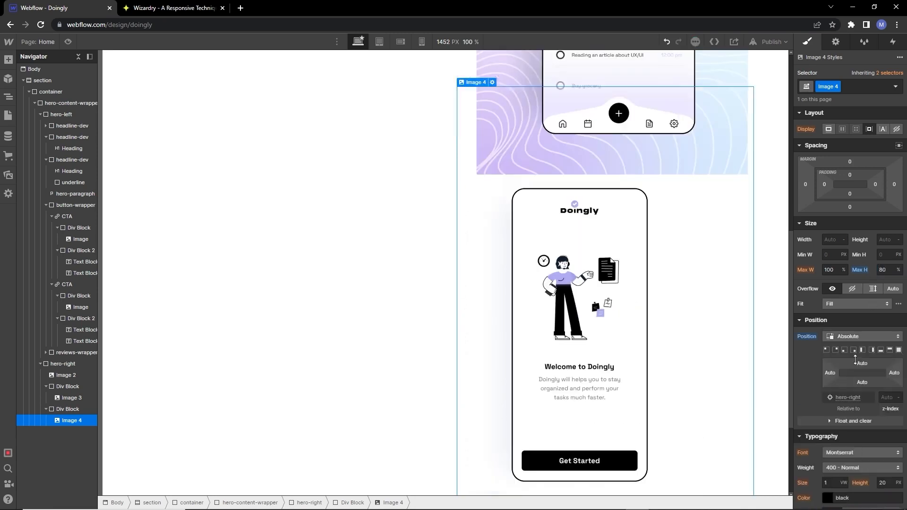
Step: Anchor the Welcome phone image to the bottom-left corner of hero-right
scroll(667, 333, "up", 3)
scroll(744, 328, "up", 2)
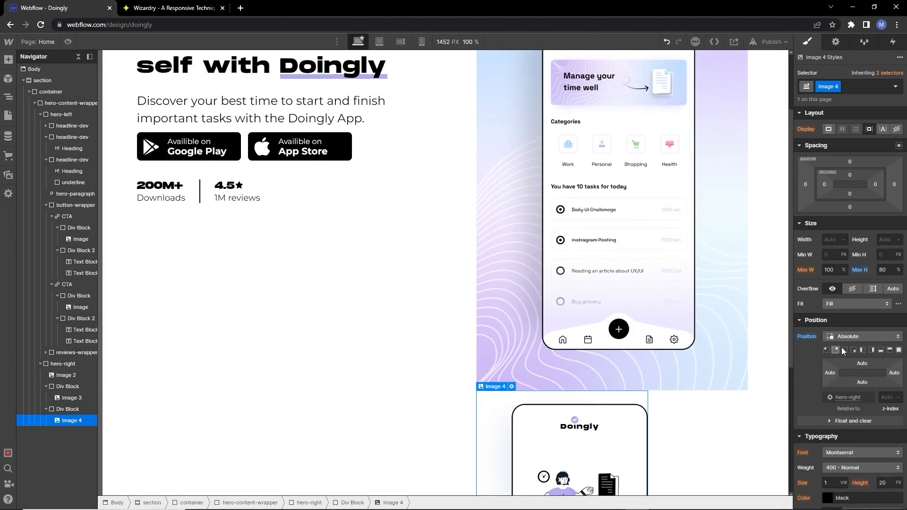
left_click(845, 352)
Step: Bring the task-list phone in front of the Welcome phone by setting its z-index to 3
left_click(687, 319)
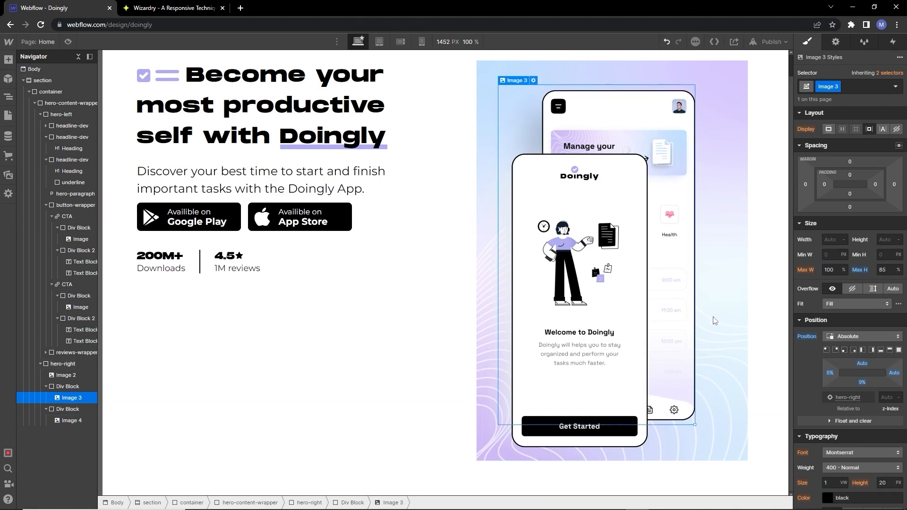
left_click(888, 397)
type("1")
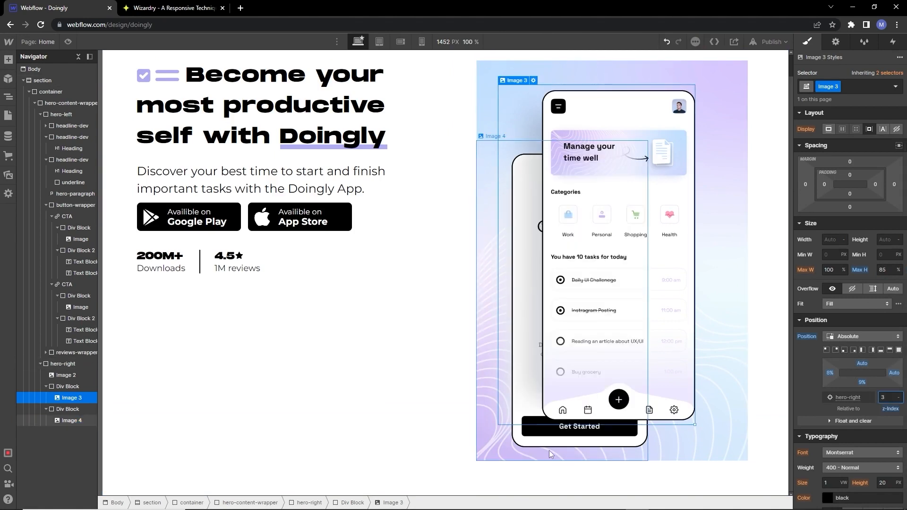
Step: Raise the Welcome phone image from hero-right's bottom edge and shift the task-list phone slightly right and down
left_click(549, 448)
mouse_move(852, 380)
left_mouse_down()
mouse_move(859, 378)
mouse_move(815, 373)
mouse_move(829, 368)
mouse_move(863, 384)
mouse_move(832, 373)
mouse_move(851, 374)
left_mouse_up()
left_click(662, 310)
Step: Set the Welcome phone image's left offset to -30%
left_click(480, 332)
scroll(641, 367, "up", 1)
left_click(830, 373)
type("-27")
key("Down")
key("Down")
key("Down")
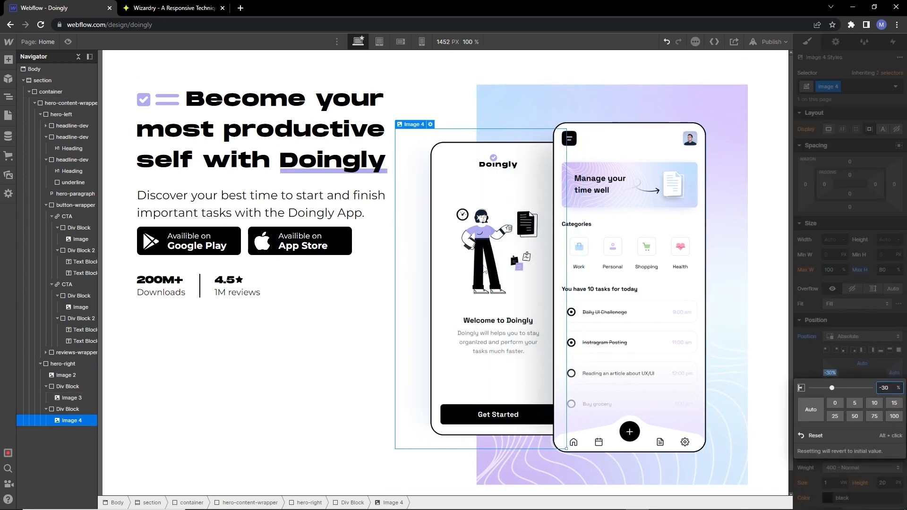
Step: Check the black accent-line graphic in the Figma design, return to Webflow and add another div block inside hero-right
left_click(732, 220)
key("alt+Tab")
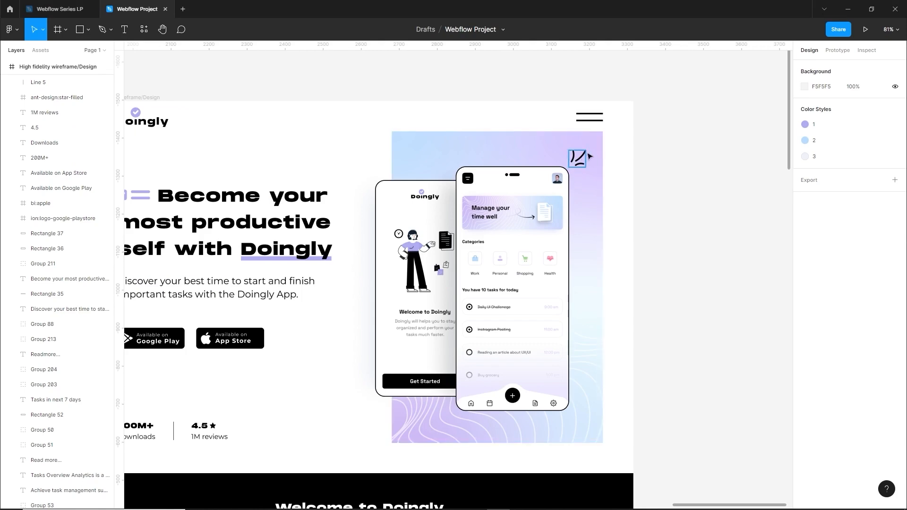
key("alt+Tab")
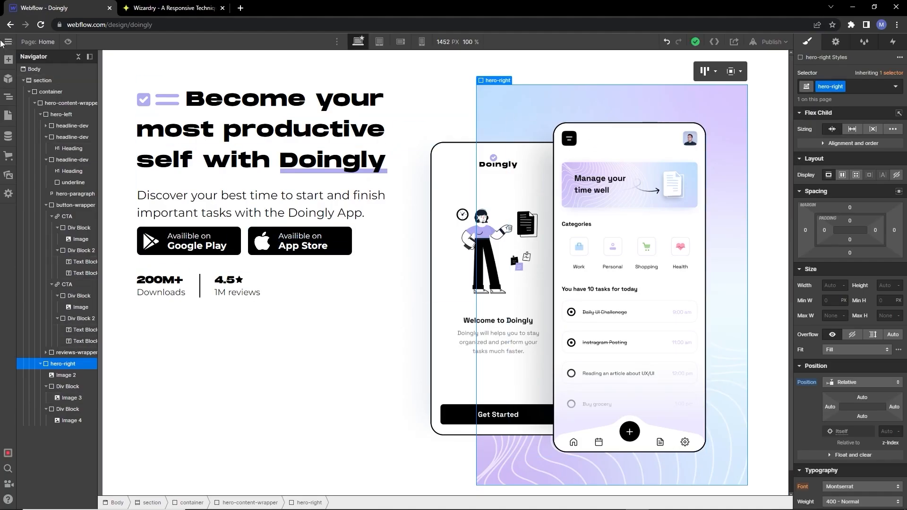
left_click(8, 62)
left_click(37, 179)
Step: Insert an image into the new div block and use the accent-line asset Group 28.svg for it
left_click(8, 59)
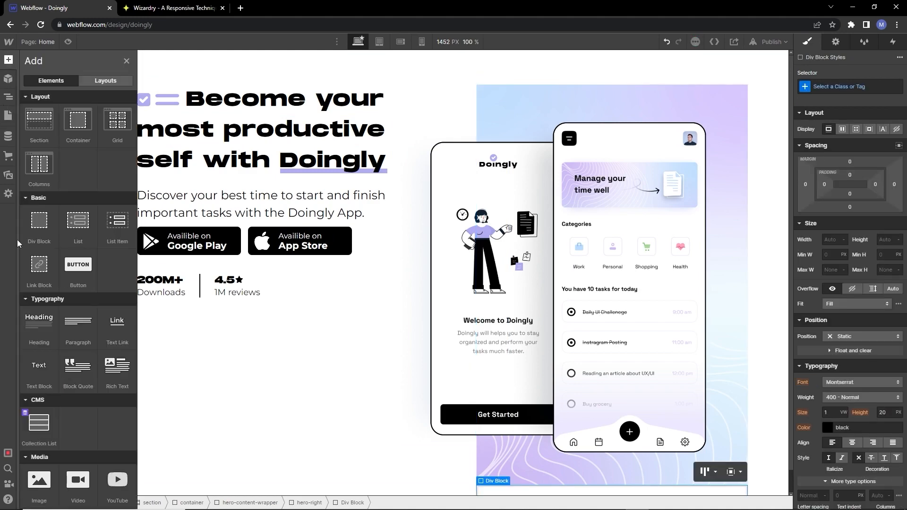
scroll(56, 284, "down", 3)
left_click_drag(39, 397, 500, 489)
left_click(563, 369)
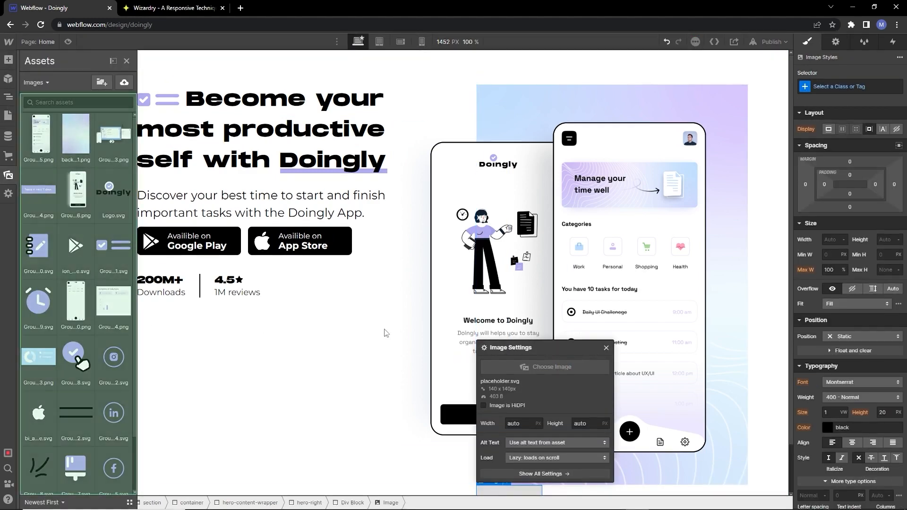
left_click(50, 462)
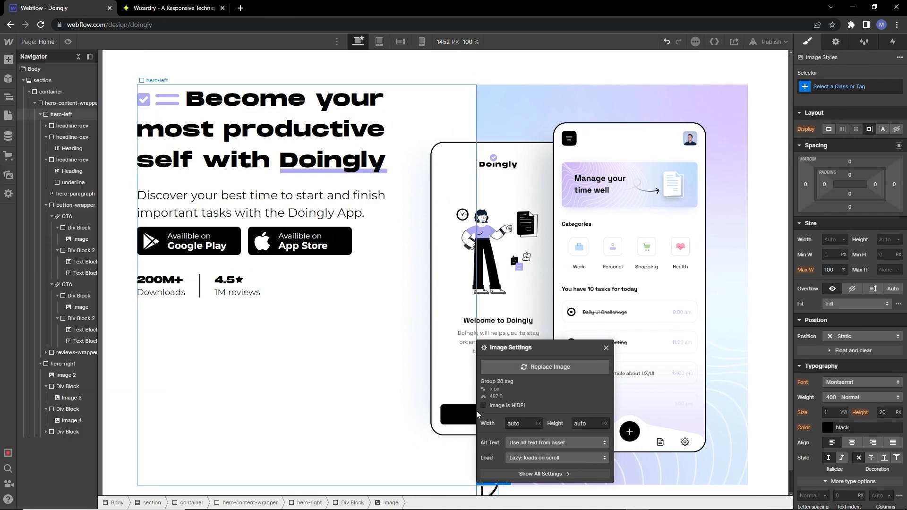
Step: Position the accent-line image absolutely at hero-right's top-right corner, offset 4% from the top and 7% from the right
scroll(466, 473, "down", 1)
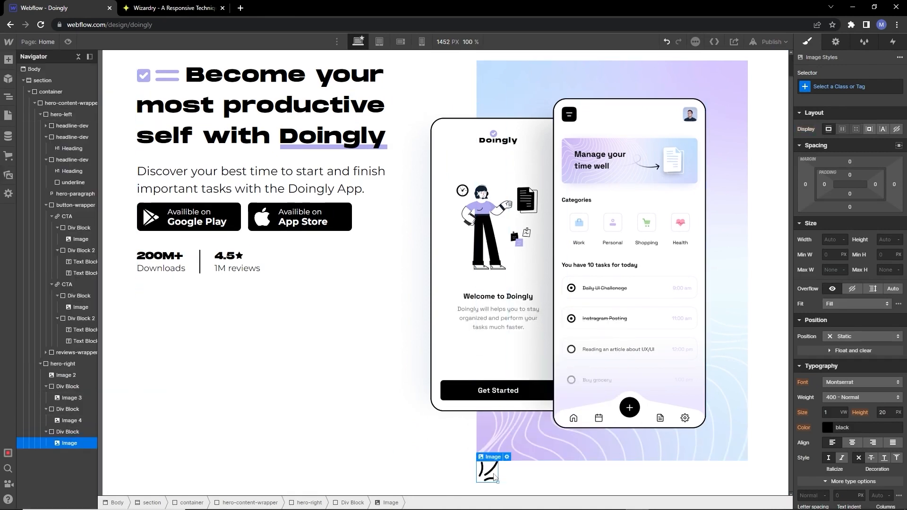
left_click(864, 336)
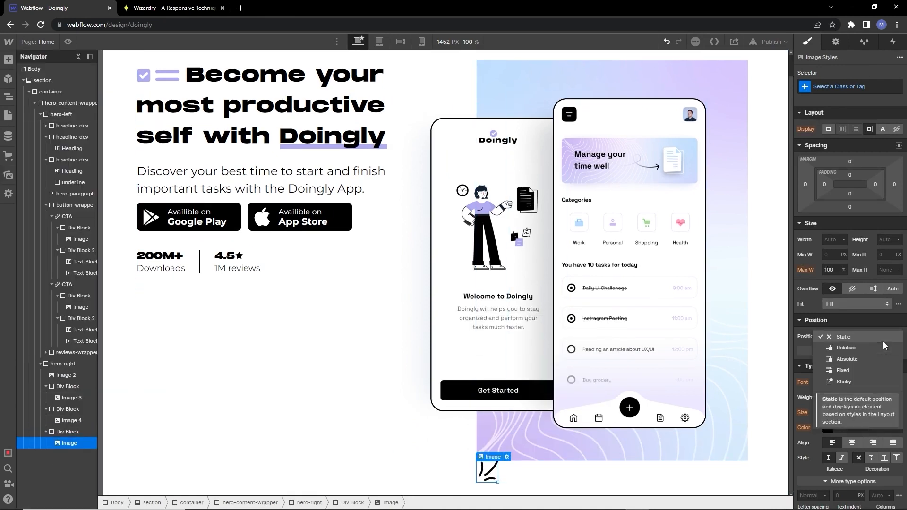
left_click(854, 360)
left_click(839, 351)
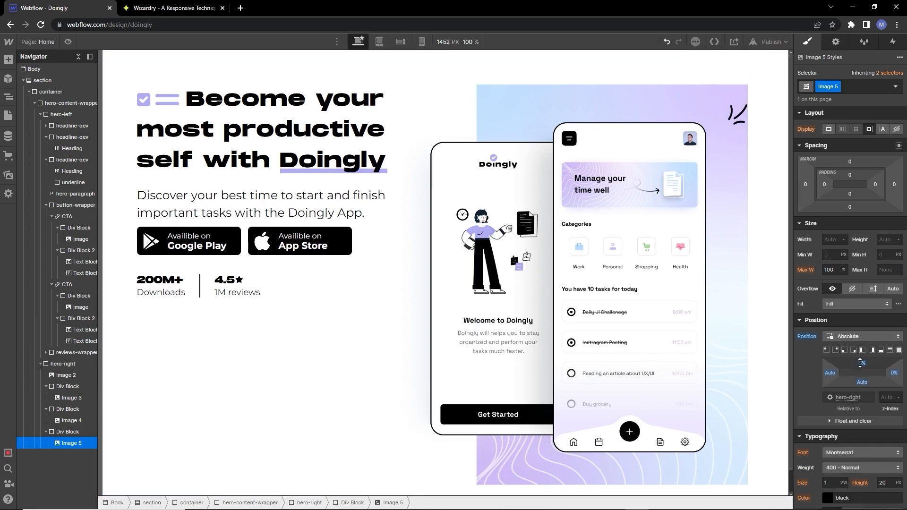
left_click_drag(892, 372, 866, 366)
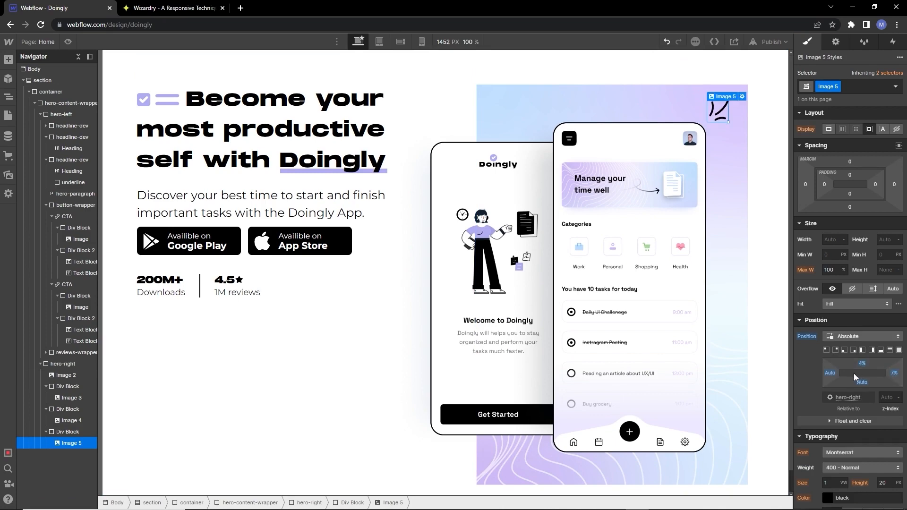
Step: Switch to the Figma design and examine the full hero section layout, including the left column
key("alt+Tab")
left_click_drag(364, 315, 515, 296)
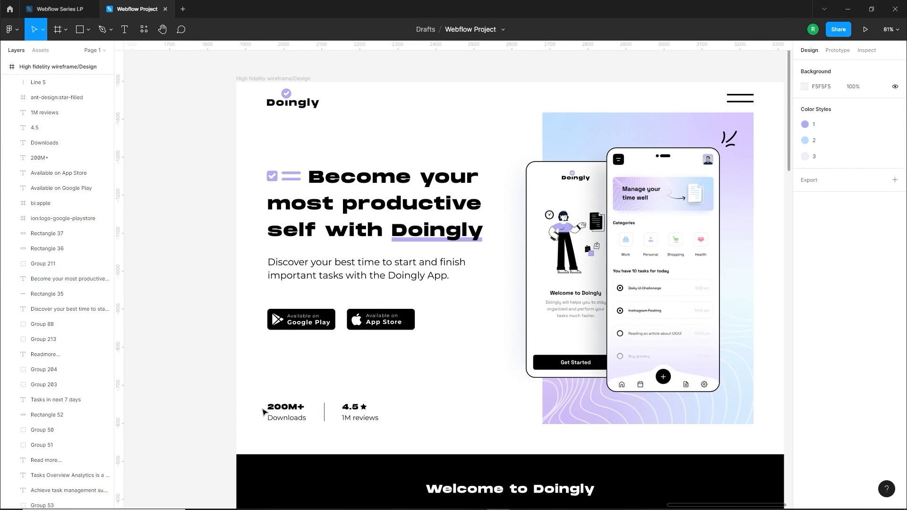
Step: Check the downloads and reviews row in the Figma design, return to Webflow and add a div block at the end of hero-left
left_click_drag(266, 386, 381, 435)
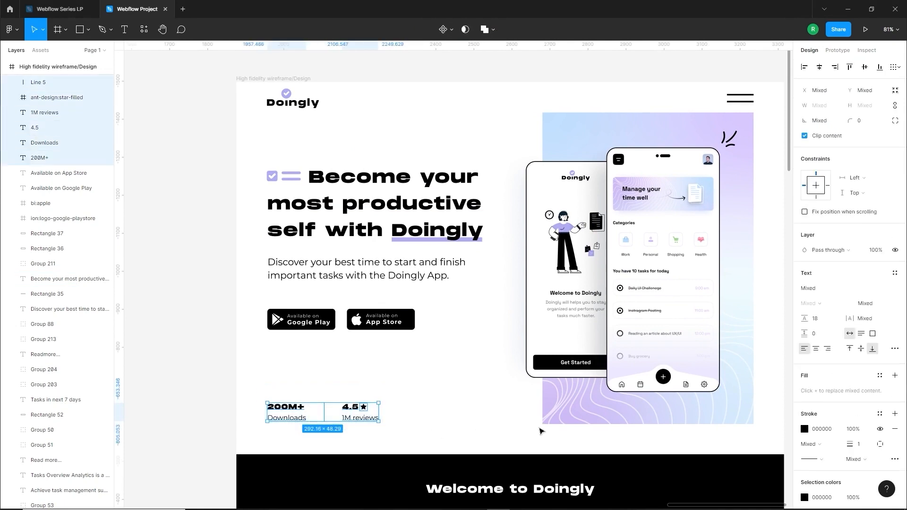
left_click(454, 428)
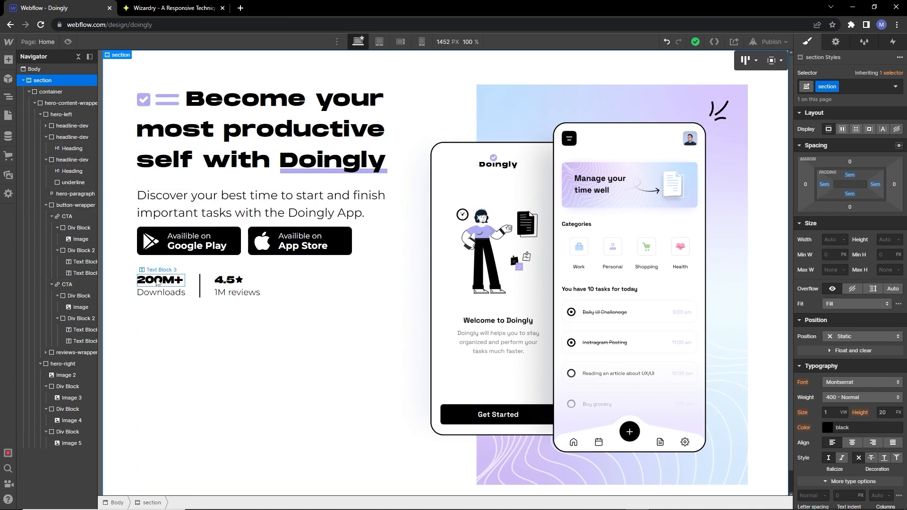
left_click(260, 421)
left_click(9, 59)
left_click(40, 228)
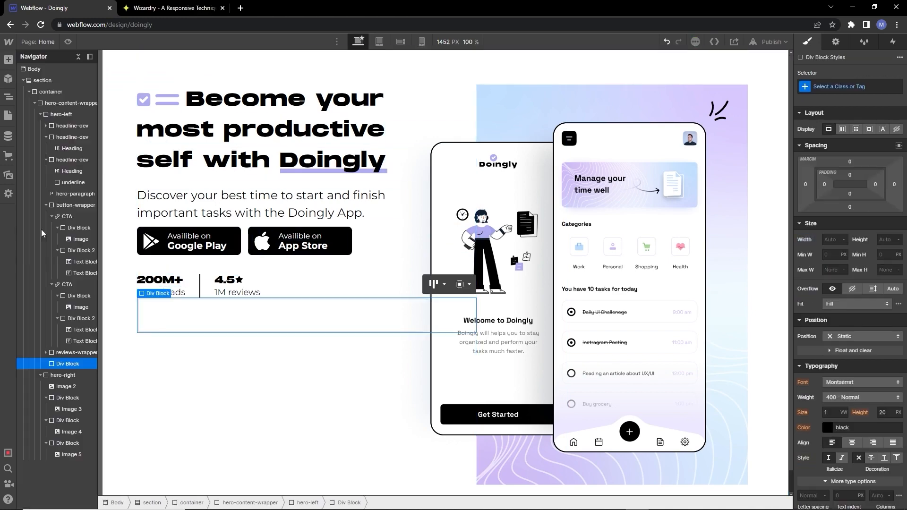
Step: Give the new div block the class "hero-text and buttons" and make it the first element in hero-left
left_click(824, 86)
type("hero-text and buttons")
key("Return")
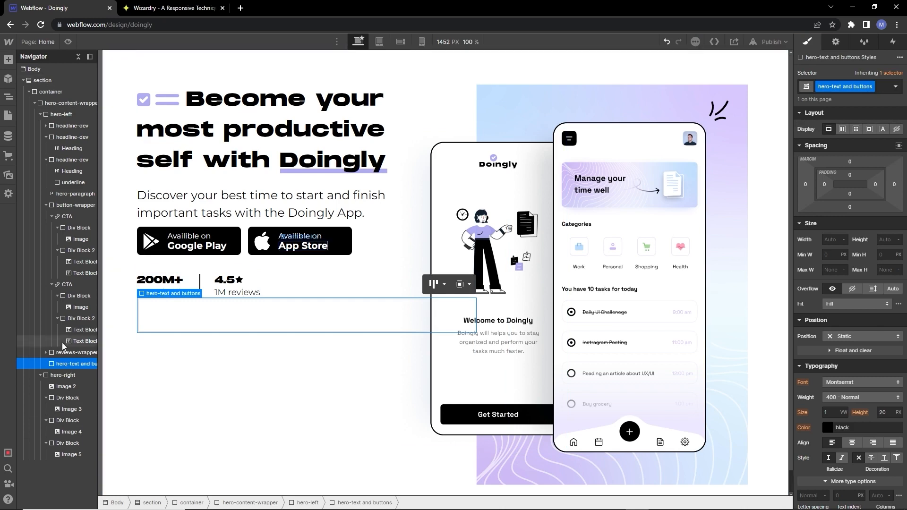
left_click_drag(60, 365, 50, 141)
left_click(47, 149)
left_click(46, 160)
left_click(46, 182)
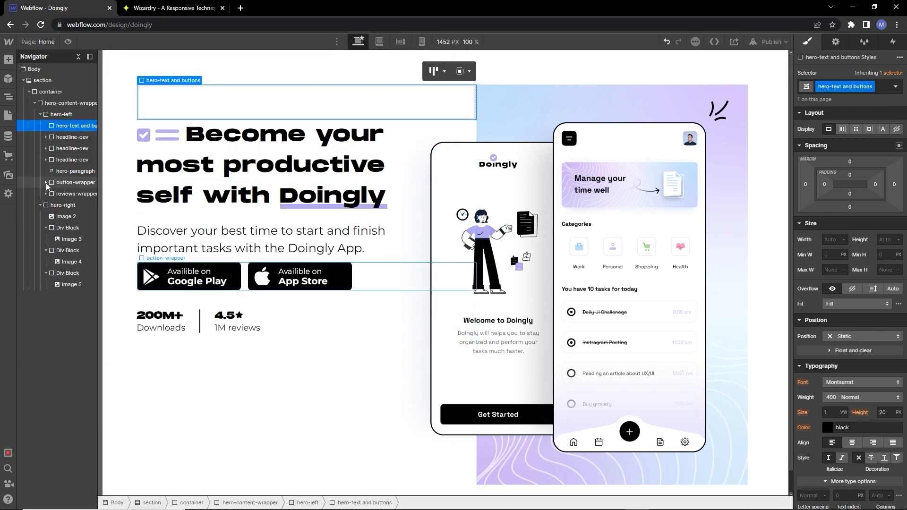
Step: Nest the three headline-dev blocks, the hero-paragraph and the button-wrapper inside "hero-text and buttons", leaving reviews-wrapper outside
left_click(70, 173)
left_click(66, 160)
left_click(66, 137)
left_click_drag(68, 129, 66, 149)
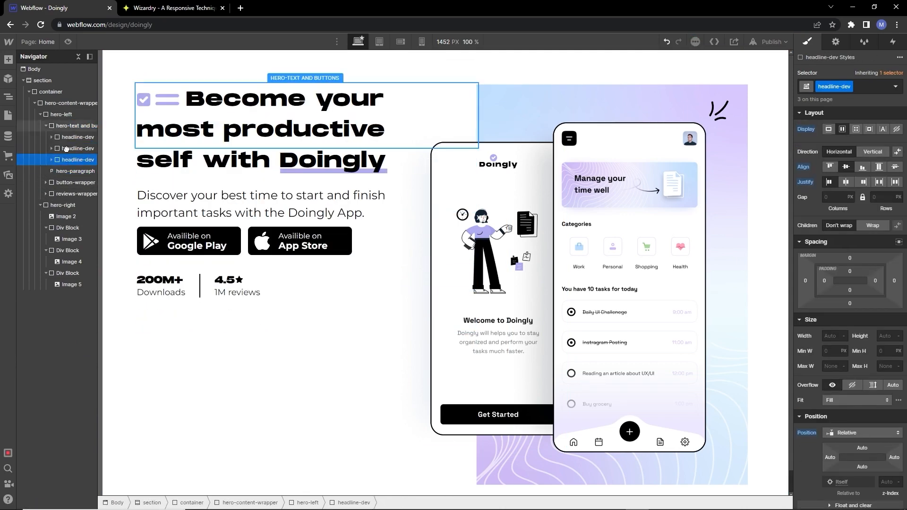
left_click(78, 173)
mouse_move(71, 185)
left_mouse_down()
mouse_move(62, 187)
mouse_move(72, 158)
mouse_move(72, 185)
left_mouse_up()
left_click(76, 194)
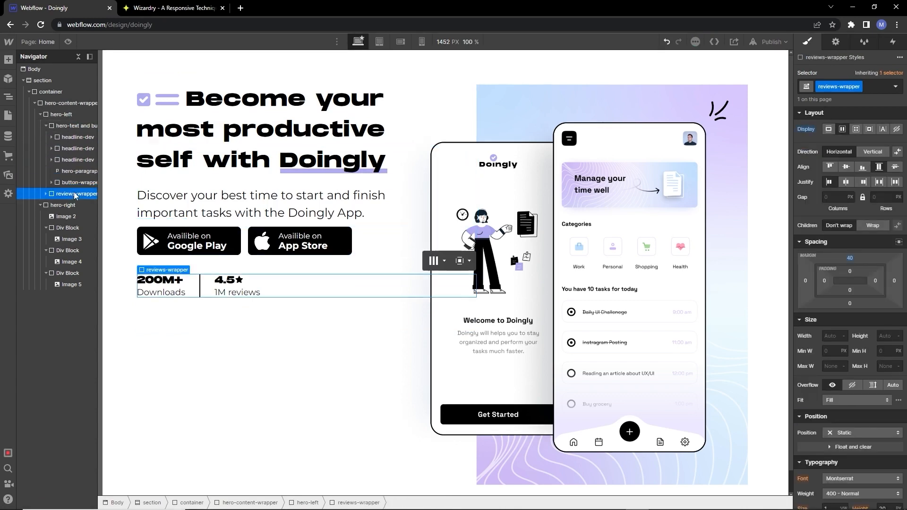
Step: Set hero-left to a vertical flex layout justified with space between its text group and reviews-wrapper
left_click(51, 125)
left_click(46, 126)
left_click(76, 115)
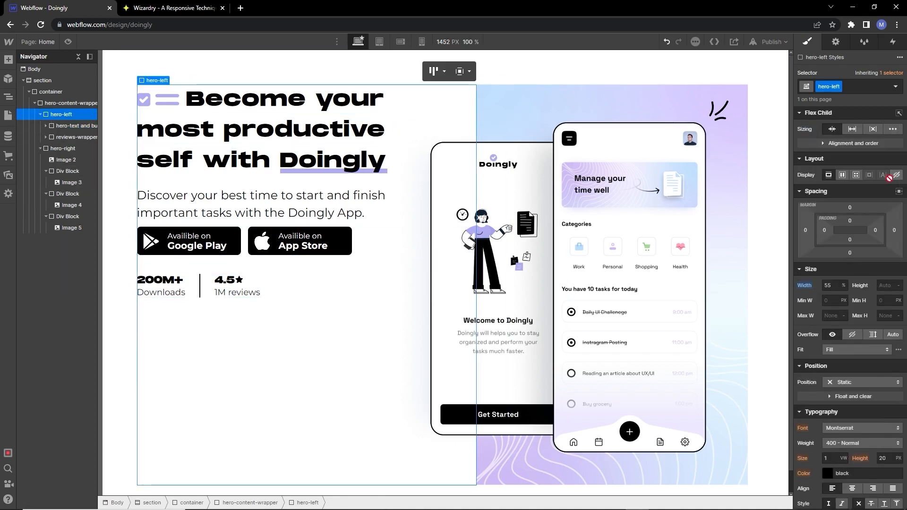
left_click(842, 175)
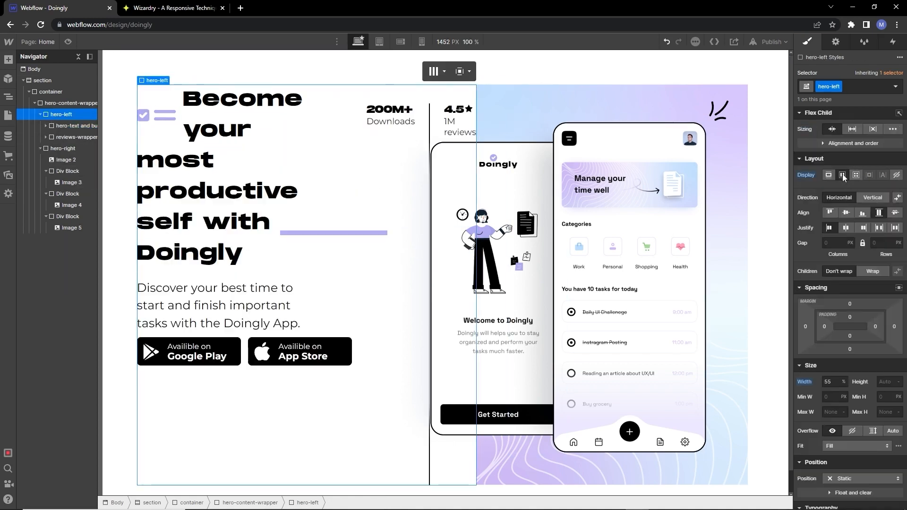
left_click(873, 197)
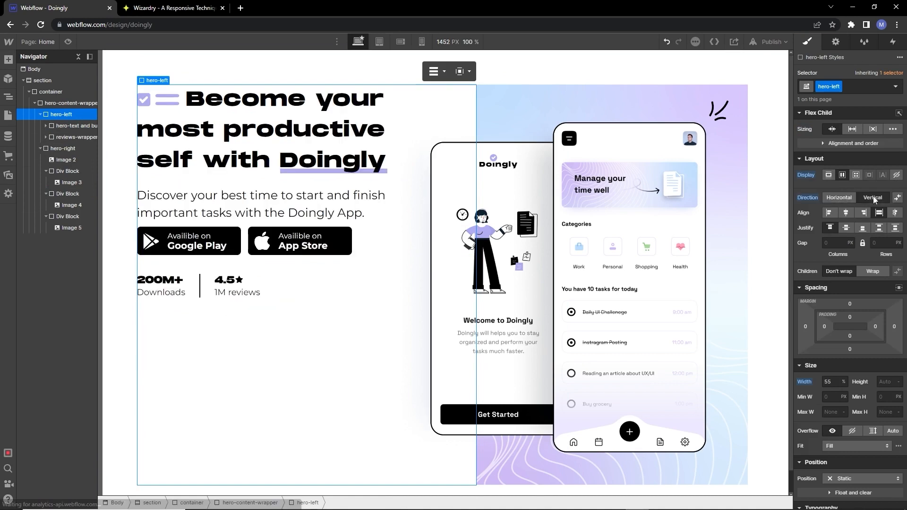
left_click(880, 228)
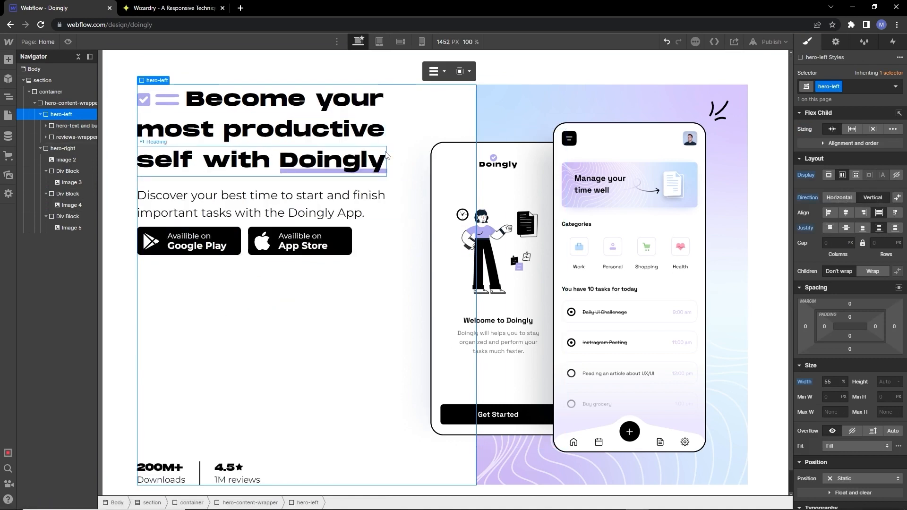
left_click(410, 176)
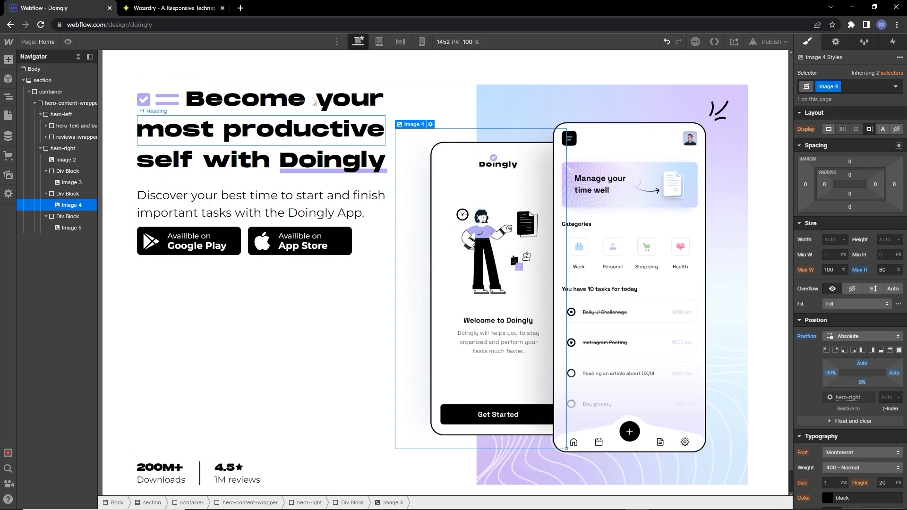
Step: Give the "hero-text and buttons" block a top margin of 100
left_click(68, 127)
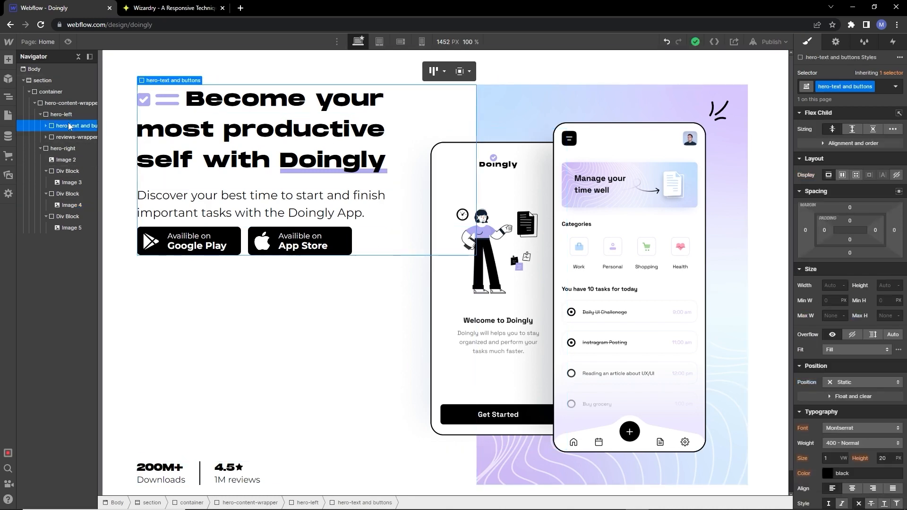
left_click_drag(850, 215, 855, 208)
left_click(850, 208)
type("100")
key("Return")
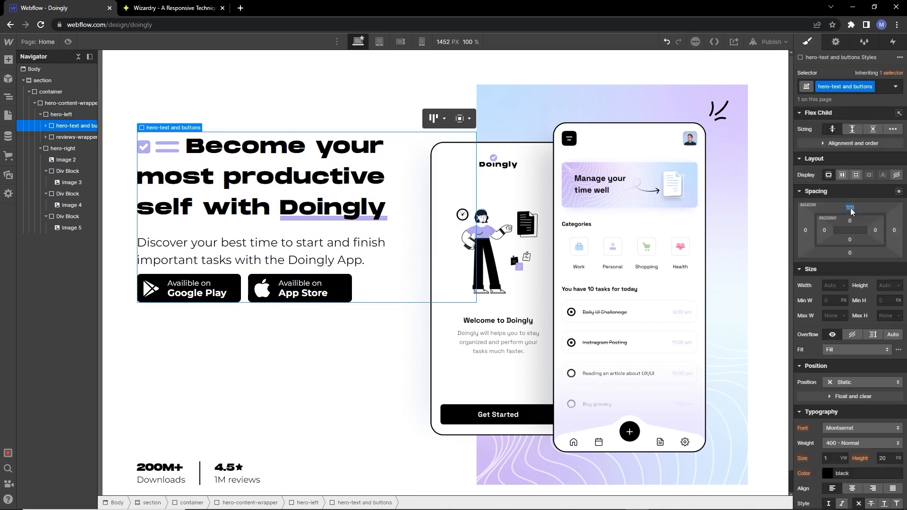
left_click(345, 307)
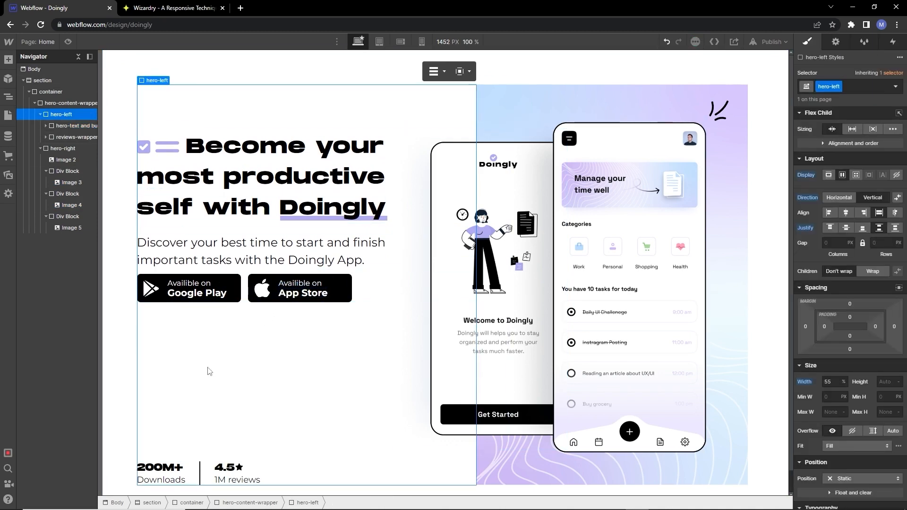
Step: Add a Navbar component to the section and place it above the main container
left_click(753, 343)
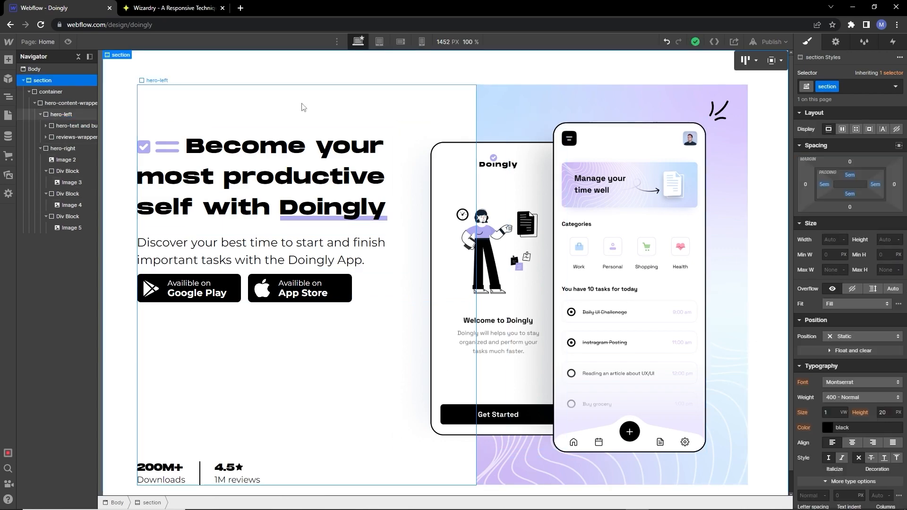
left_click(8, 59)
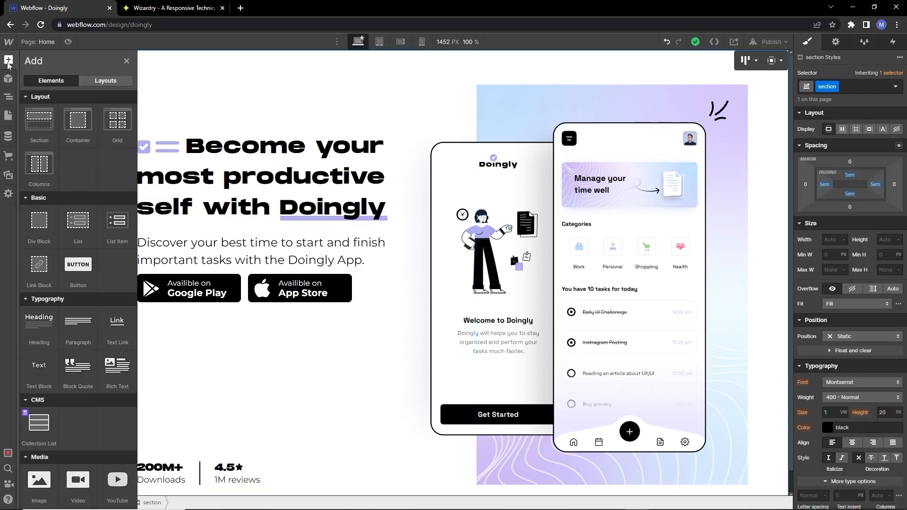
scroll(43, 290, "down", 9)
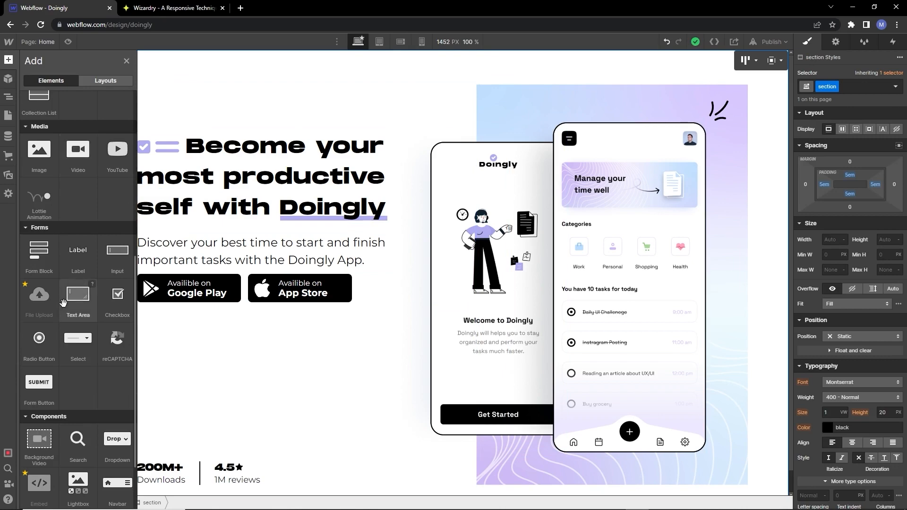
left_click(121, 404)
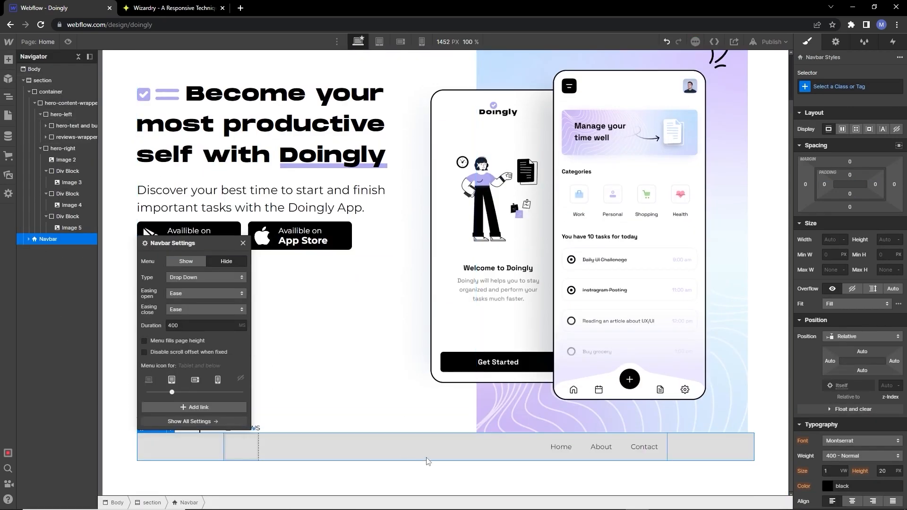
scroll(427, 461, "up", 1)
left_click_drag(43, 238, 47, 90)
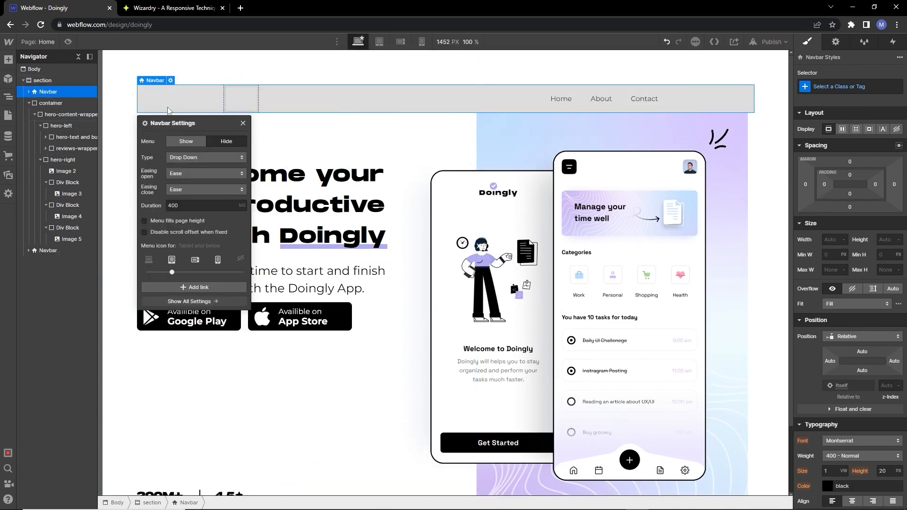
left_click(243, 123)
Step: Set the navbar's background color to transparent
scroll(851, 283, "down", 7)
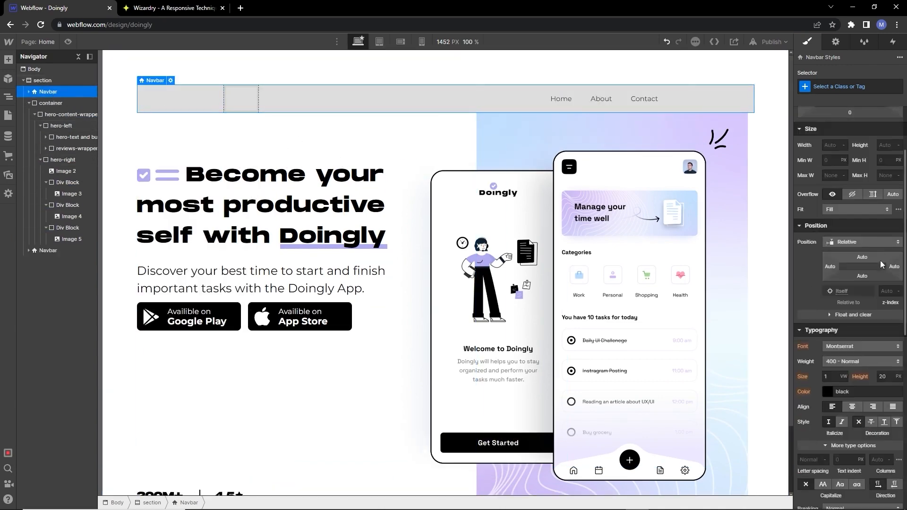
left_click(827, 340)
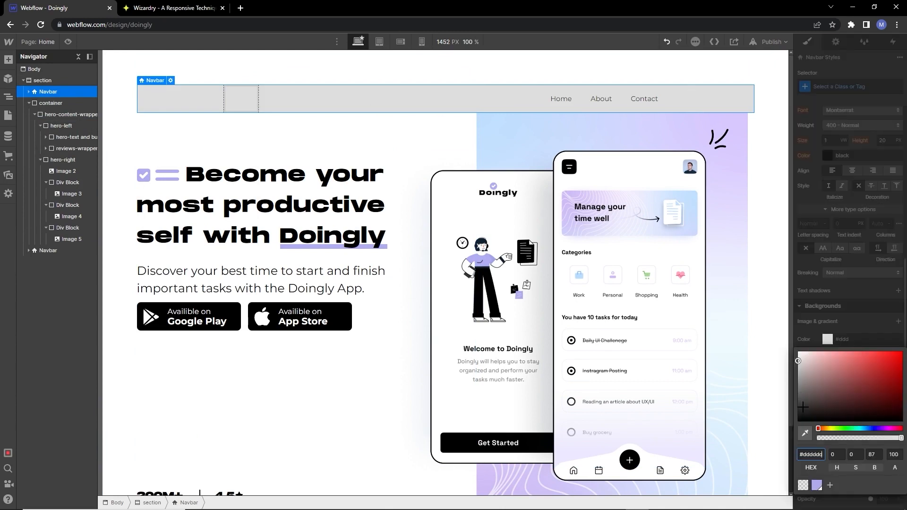
left_click(803, 485)
left_click(820, 336)
Step: Insert an image into the navbar's Brand link and use the Logo.svg asset for it
left_click(375, 103)
left_click(244, 101)
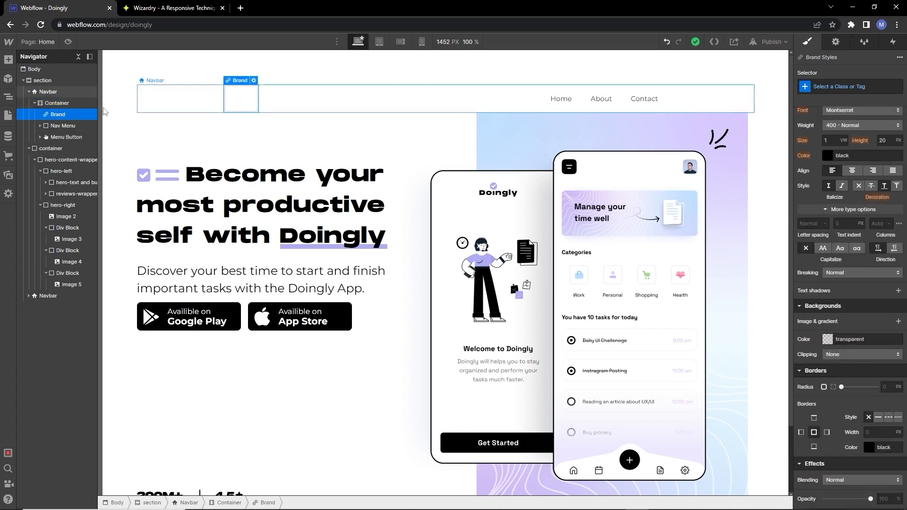
left_click(8, 59)
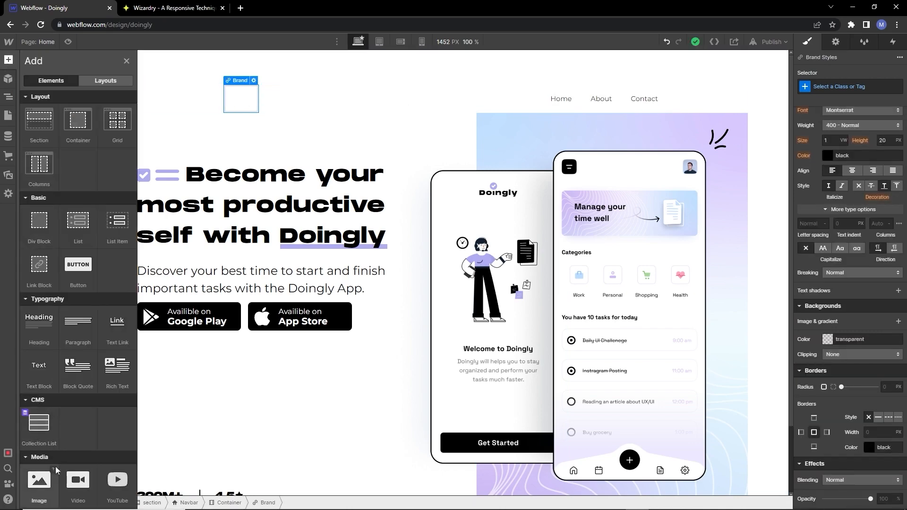
left_click(40, 480)
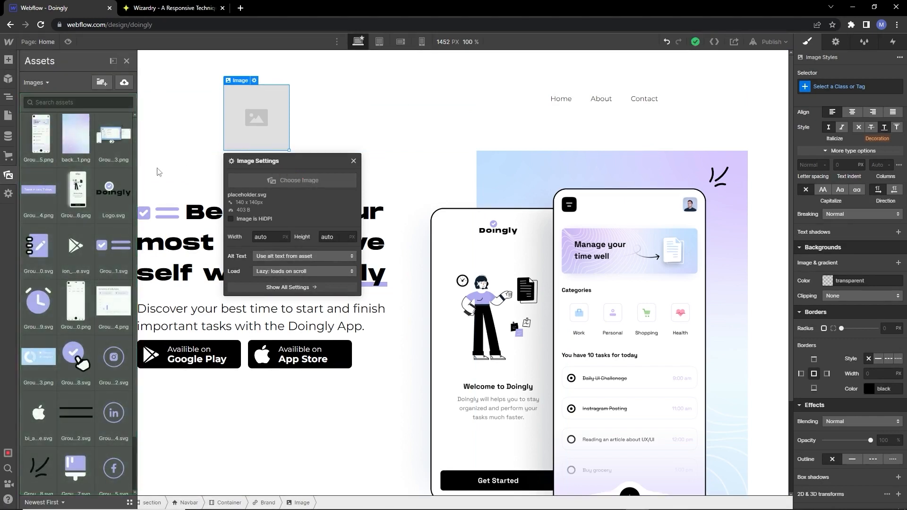
left_click(114, 191)
left_click(354, 124)
Step: Add a div block as the first element inside the navbar and give it the existing class container
left_click(324, 104)
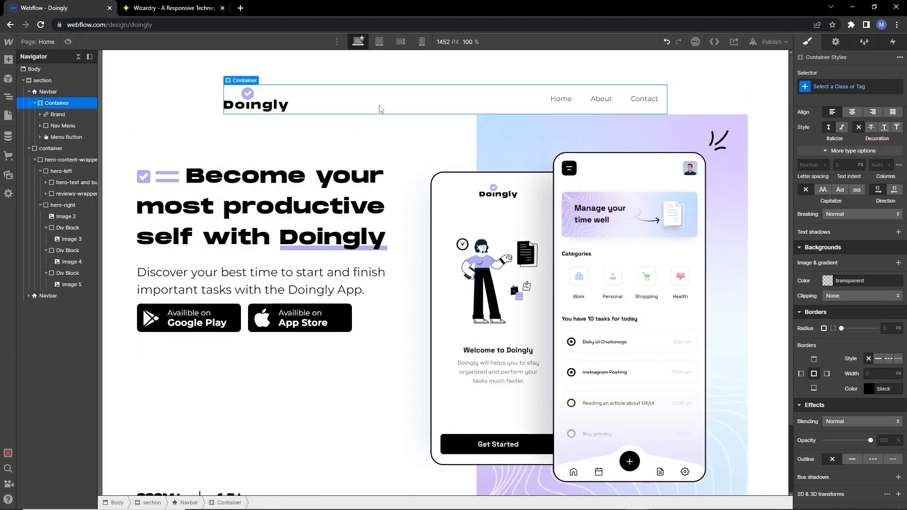
left_click(50, 92)
left_click(8, 60)
left_click(37, 244)
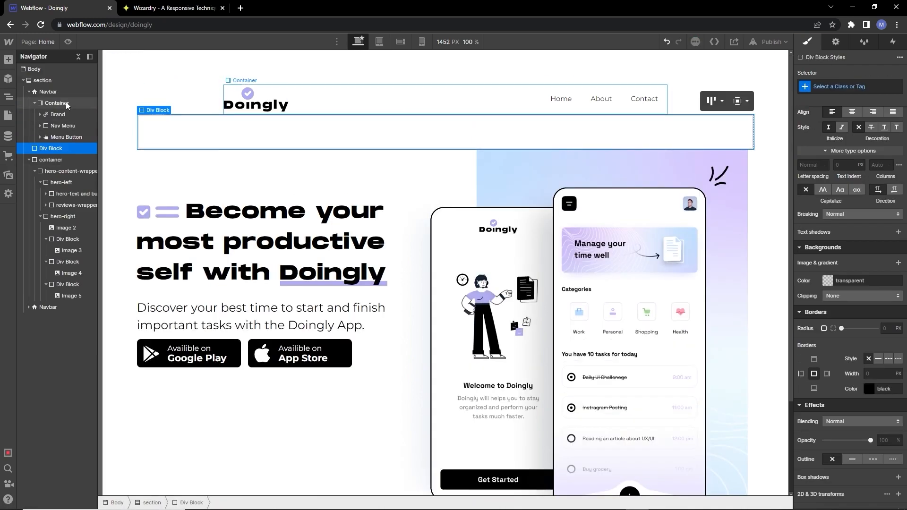
left_click_drag(49, 149, 50, 97)
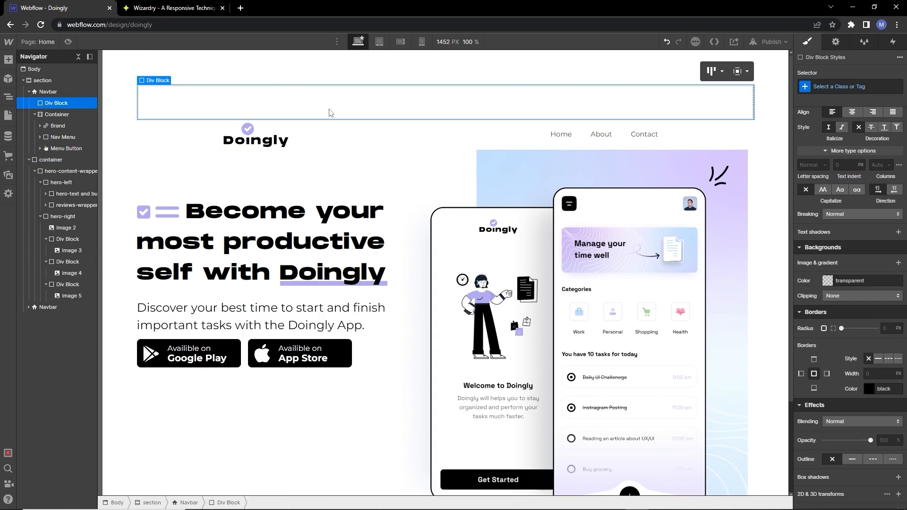
left_click(839, 86)
type("container")
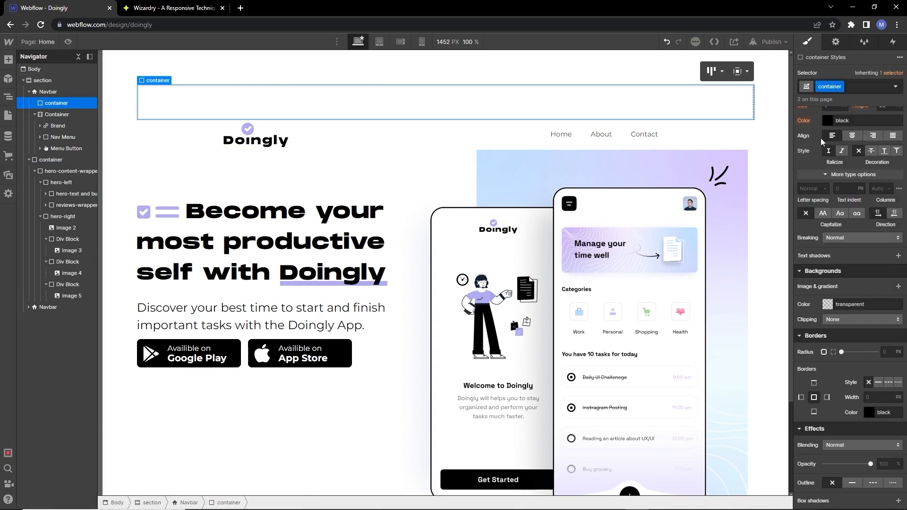
left_click(821, 140)
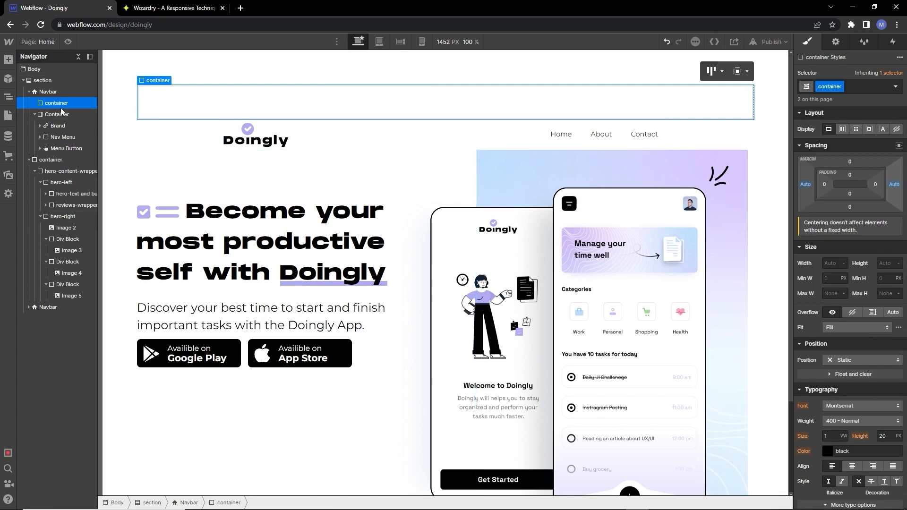
Step: Transfer the Brand, Nav Menu and Menu Button into the new container div and delete the navbar's emptied original Container
mouse_move(53, 130)
left_mouse_down()
mouse_move(54, 104)
mouse_move(53, 138)
left_mouse_up()
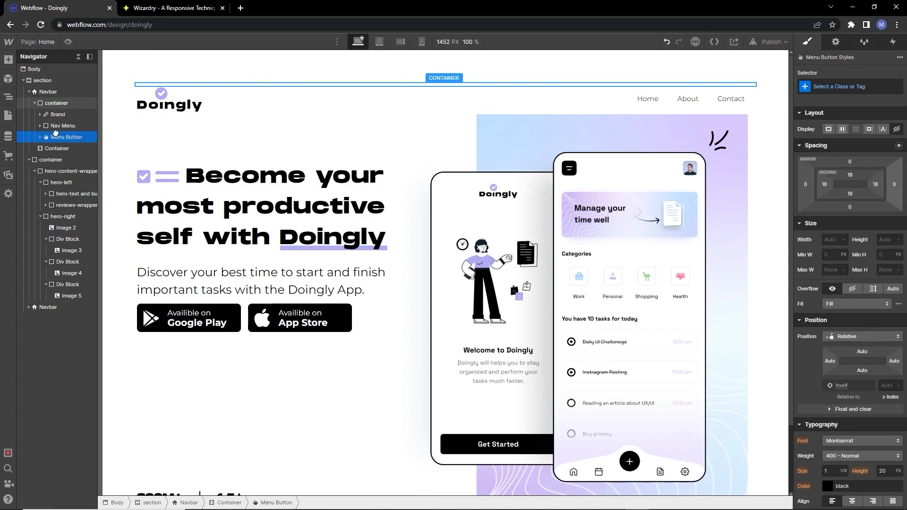
left_click(54, 148)
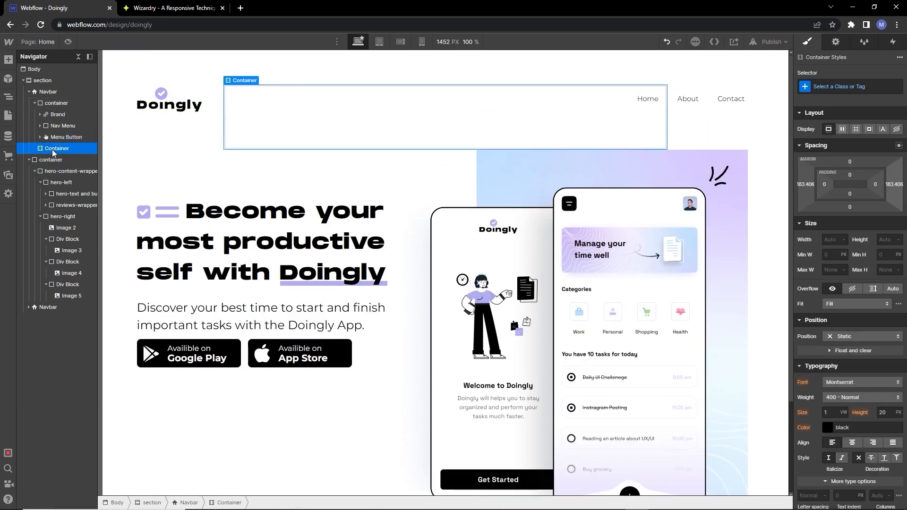
key("Delete")
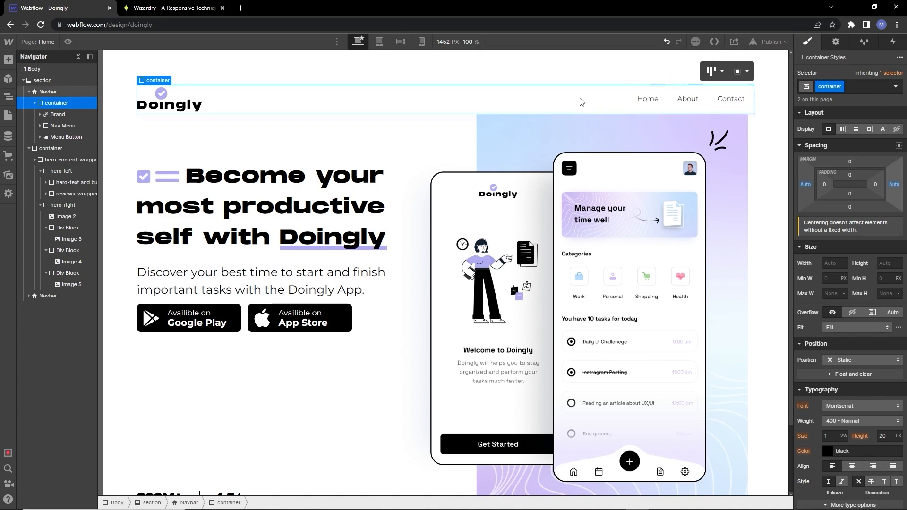
Step: Delete the Contact and About links from the navbar's menu
left_click(734, 106)
key("Delete")
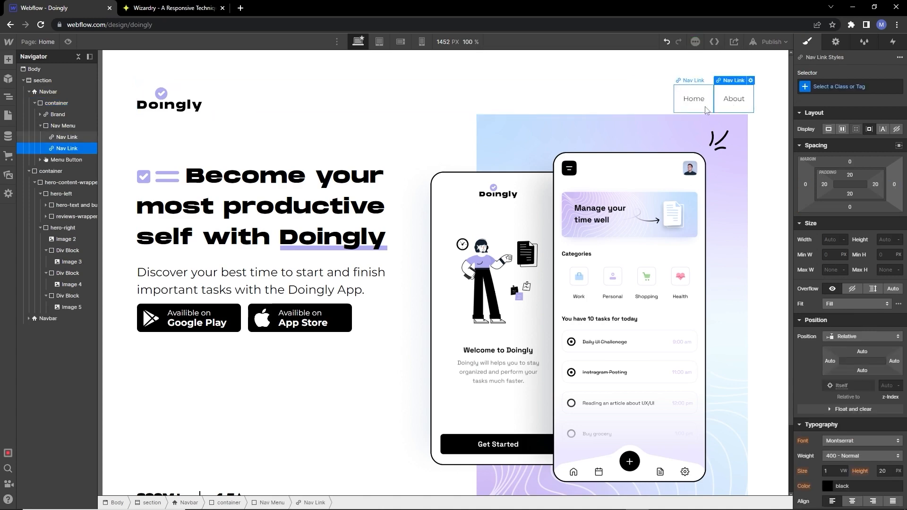
key("Delete")
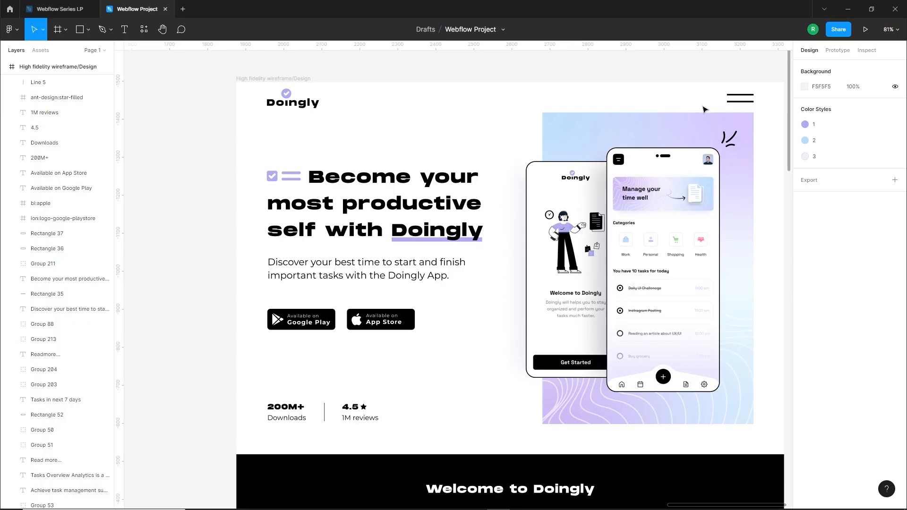
Step: Switch from the Figma design to Webflow, rename the navbar's Home link as Features and give it the class nav-links
scroll(522, 119, "down", 15)
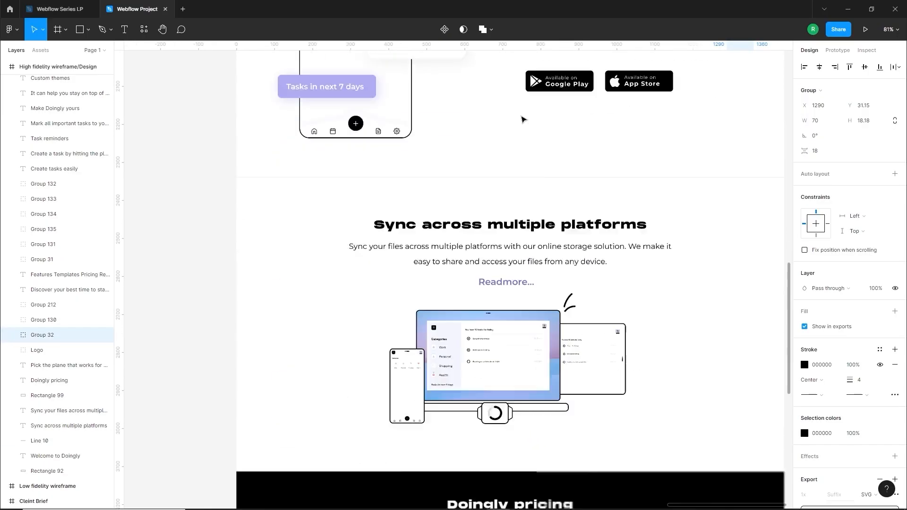
scroll(523, 119, "down", 10)
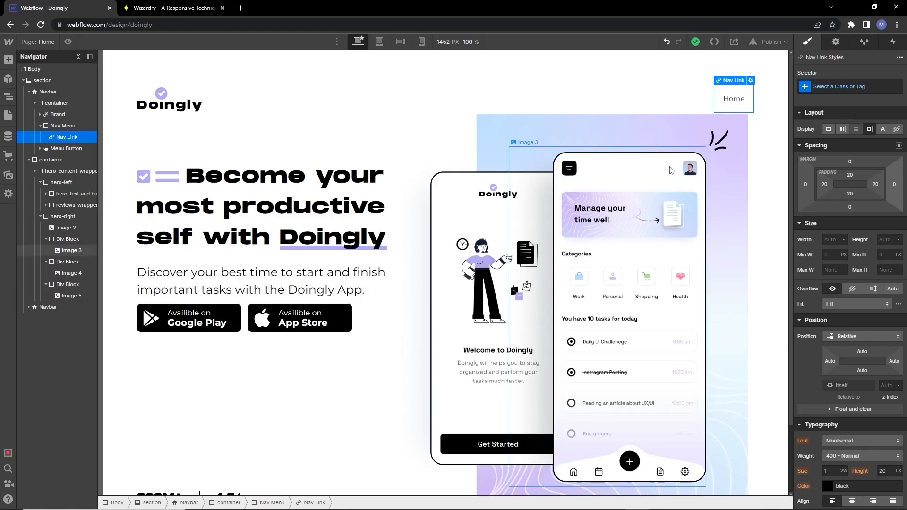
double_click(731, 99)
type("Features")
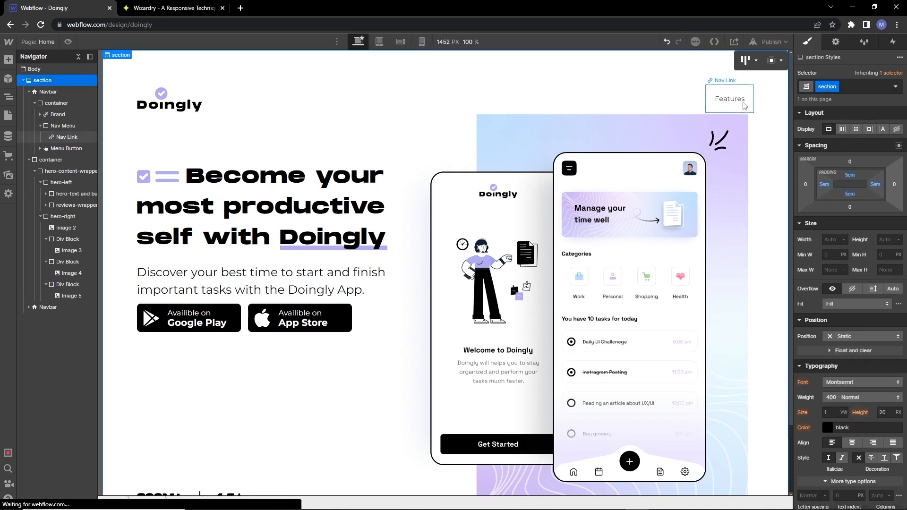
left_click(812, 85)
type("nav-links")
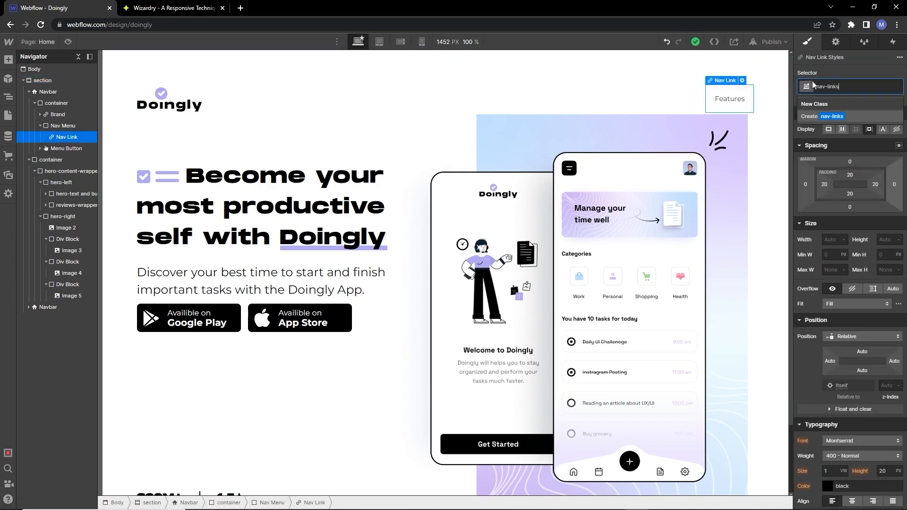
key("Return")
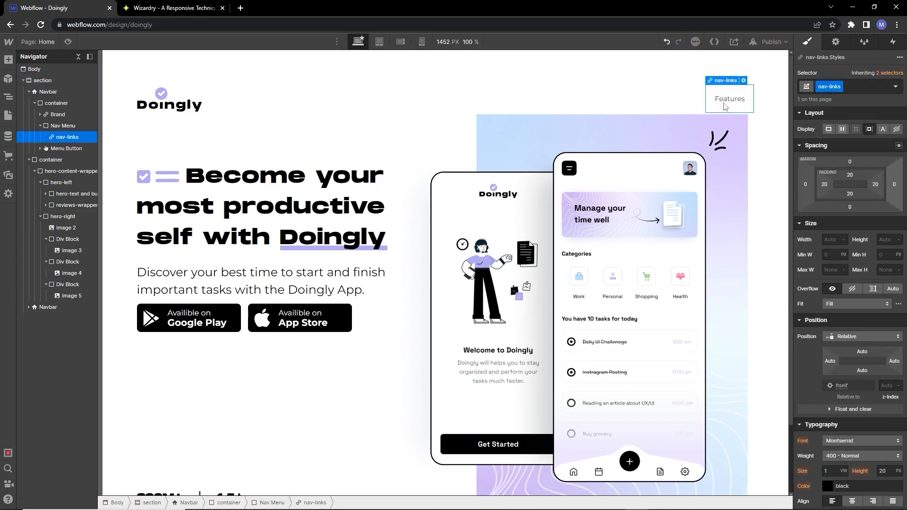
Step: Duplicate the Features link in the navbar and label the second copy Templates
key("ctrl+d")
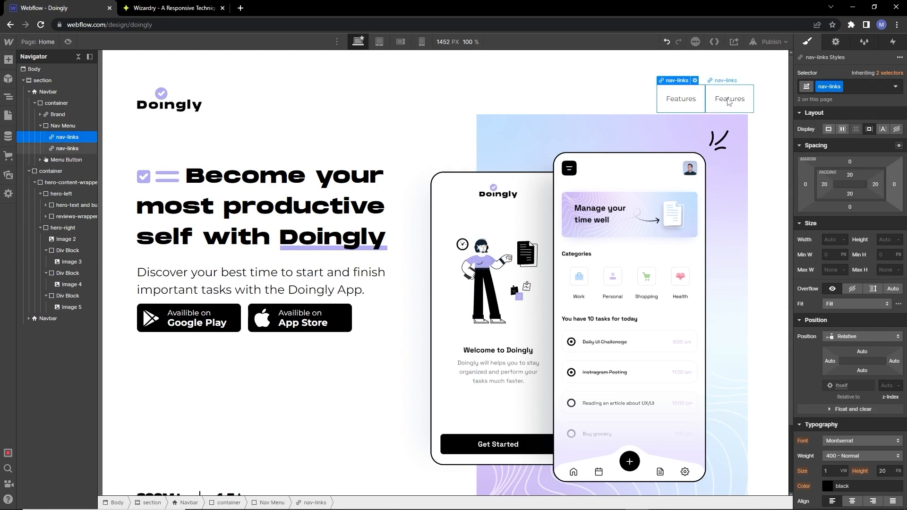
left_click(727, 102)
double_click(728, 102)
type("Templates")
left_click(754, 114)
Step: Add two more nav-links by duplication after Templates, labelled Pricing and Resources
left_click(752, 110)
key("ctrl+d")
double_click(732, 102)
type("Pricing")
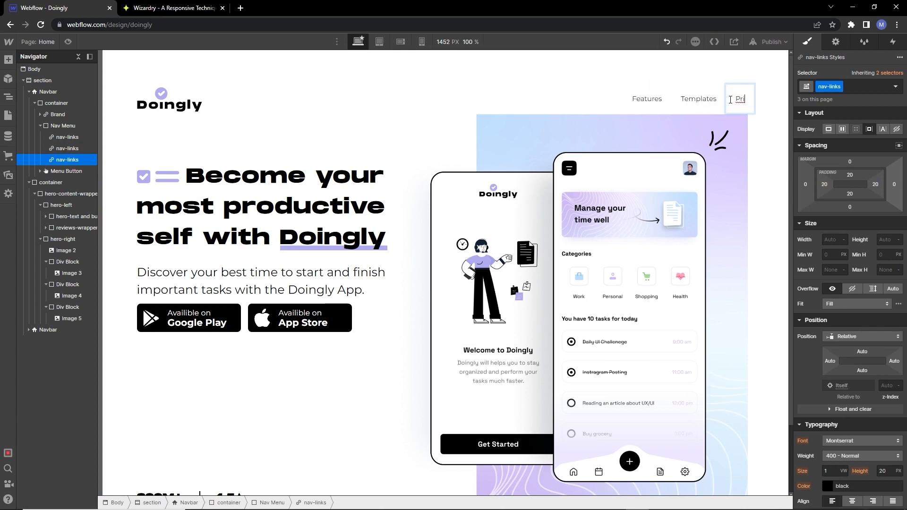
key("Escape")
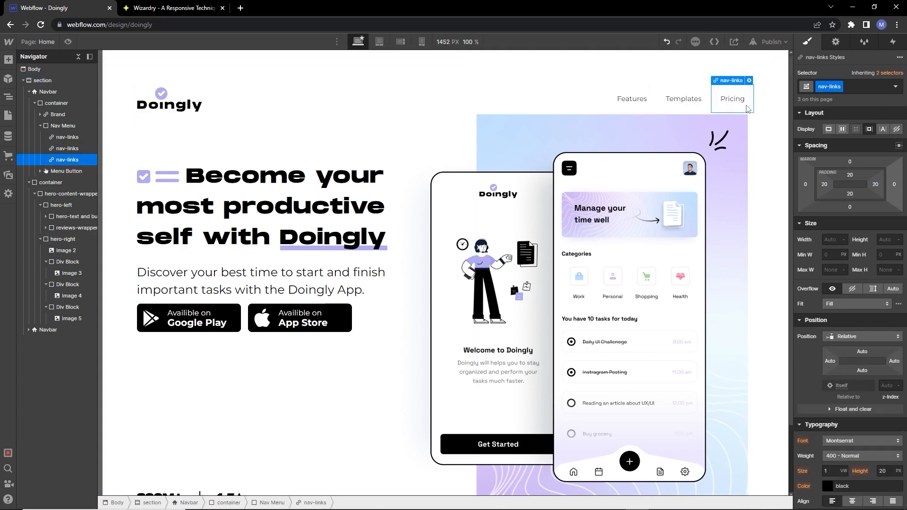
key("ctrl+d")
double_click(735, 98)
type("Resources")
left_click(663, 116)
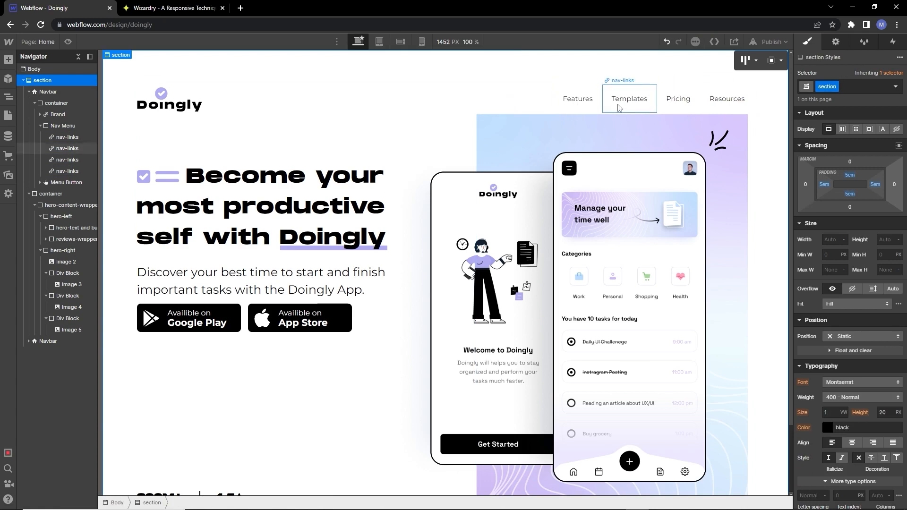
Step: Extend the navbar's menu icon range to desktop so the menu icon always appears
left_click(521, 99)
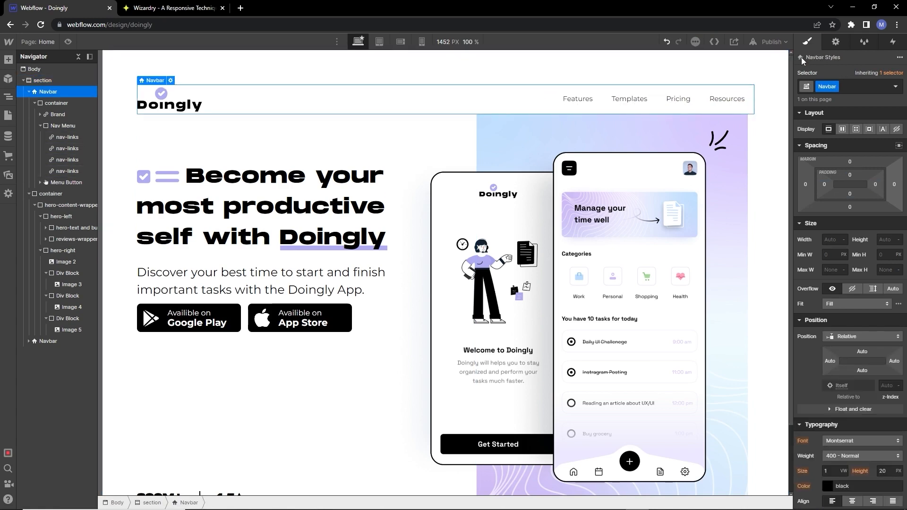
left_click(835, 42)
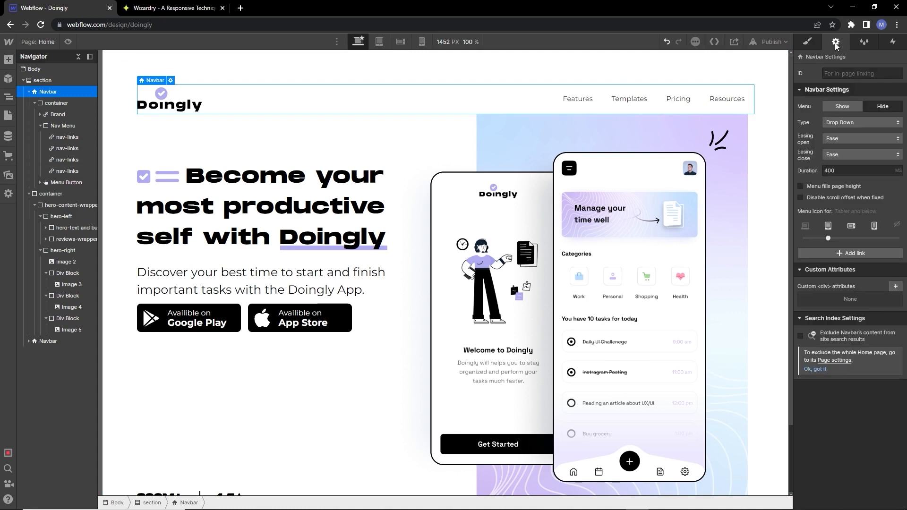
left_click(827, 238)
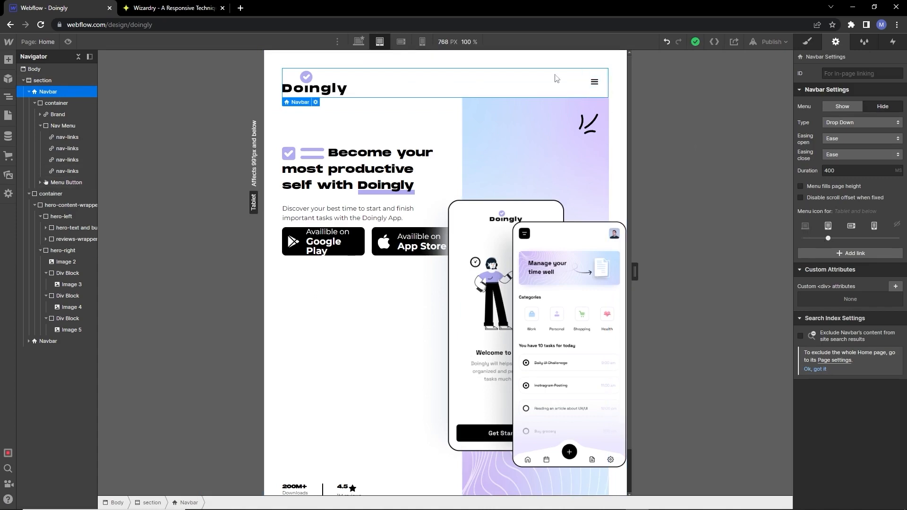
left_click(806, 225)
left_click_drag(826, 237, 805, 238)
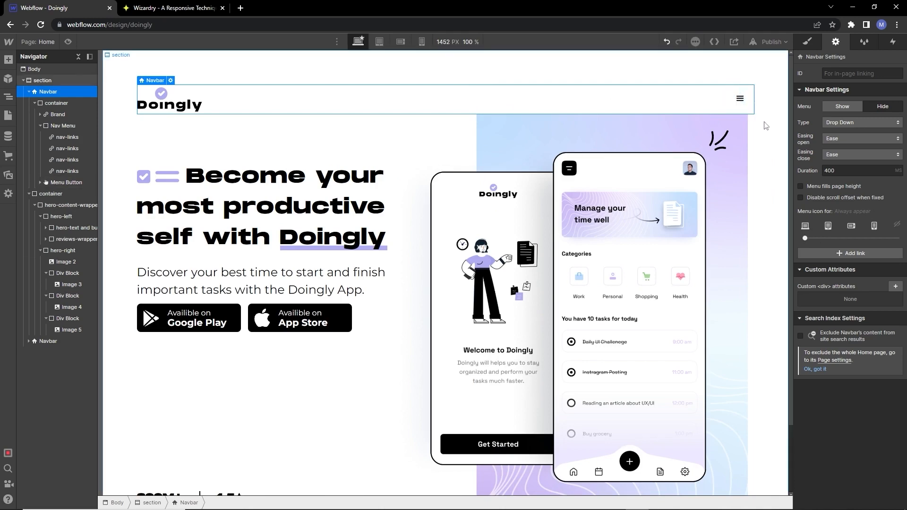
Step: Insert the Group 32.svg image into the navbar's Menu Button and delete the button's default Icon
left_click(742, 102)
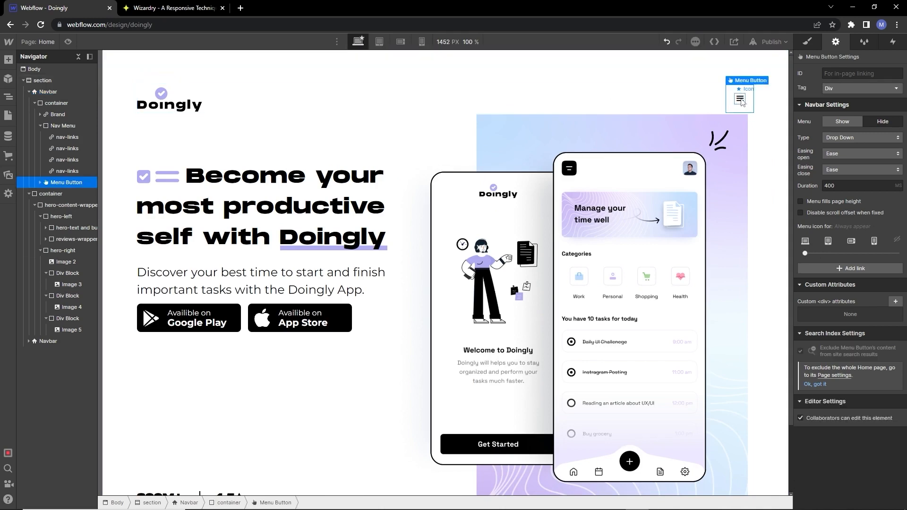
left_click(40, 183)
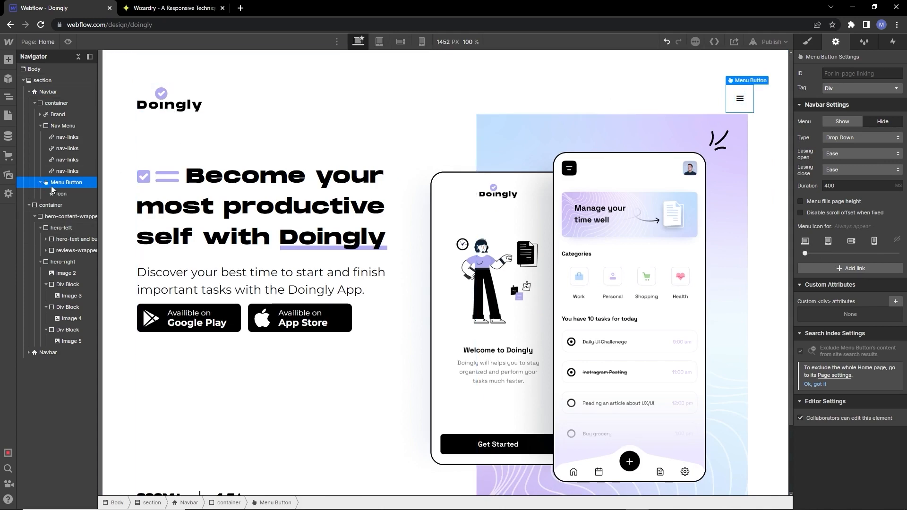
left_click(62, 194)
left_click(62, 183)
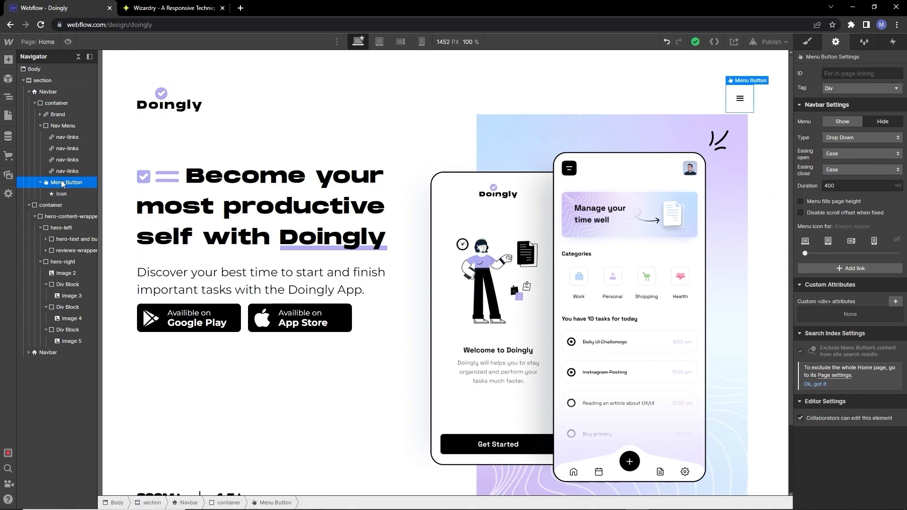
left_click(8, 59)
left_click(39, 482)
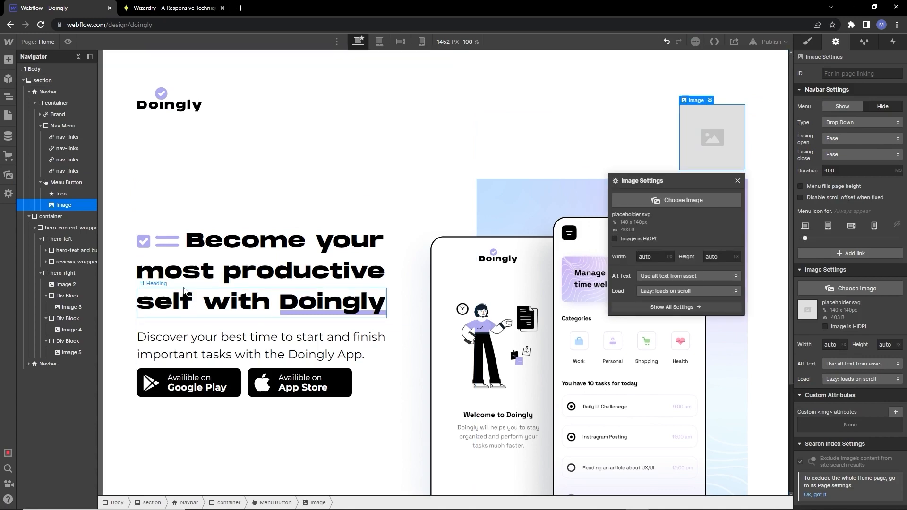
left_click(656, 202)
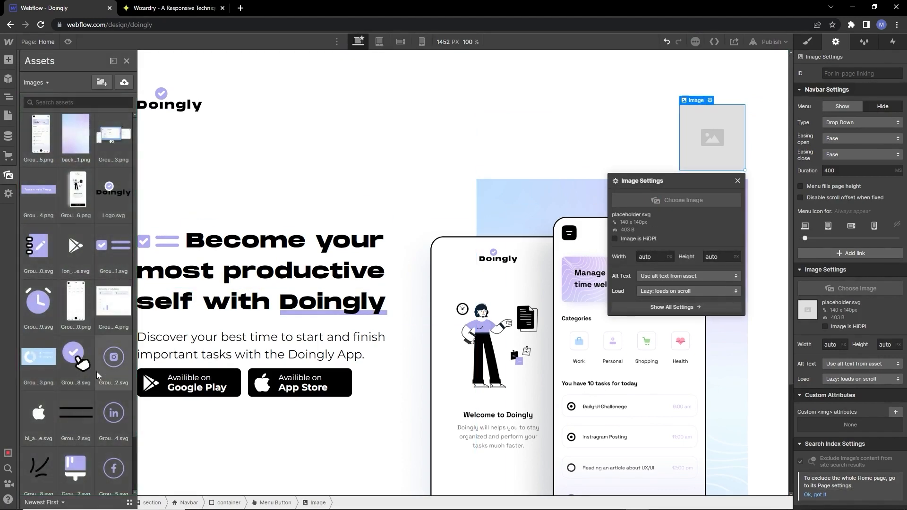
left_click(76, 413)
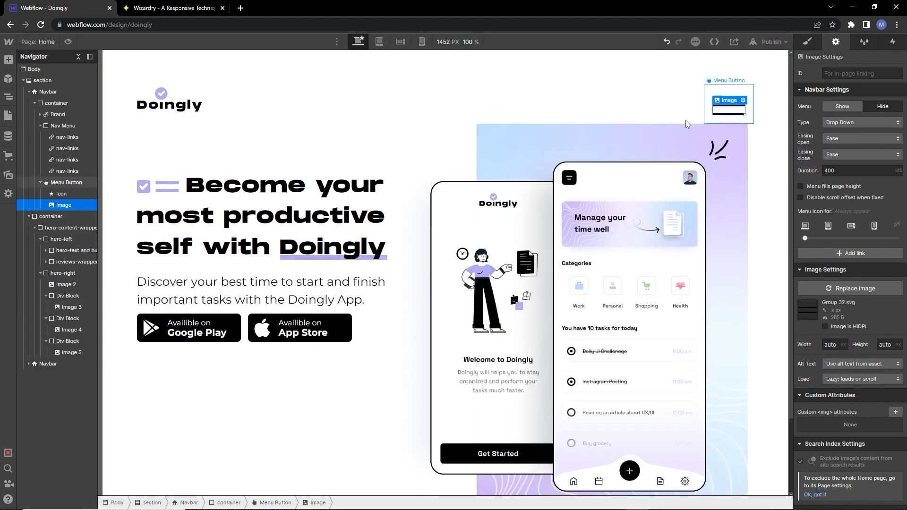
left_click(63, 194)
key("Delete")
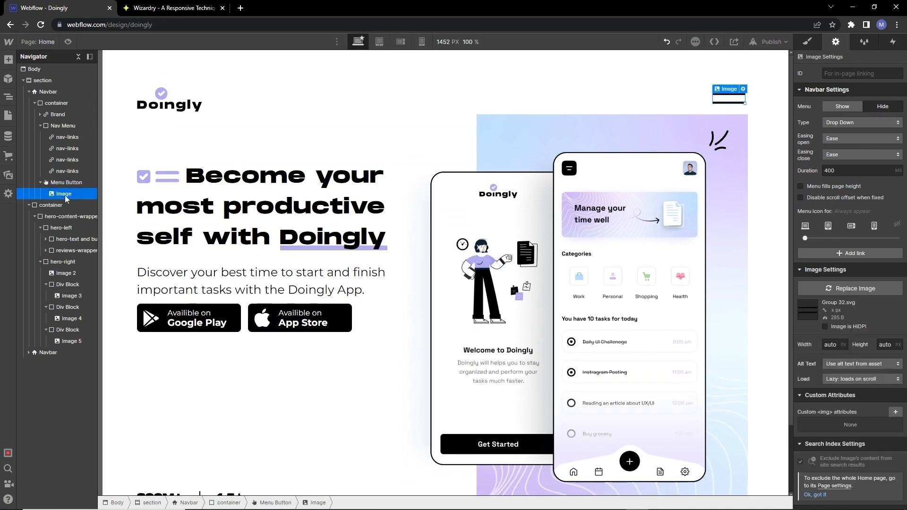
Step: Set the Menu Button's right padding to 0
left_click(64, 183)
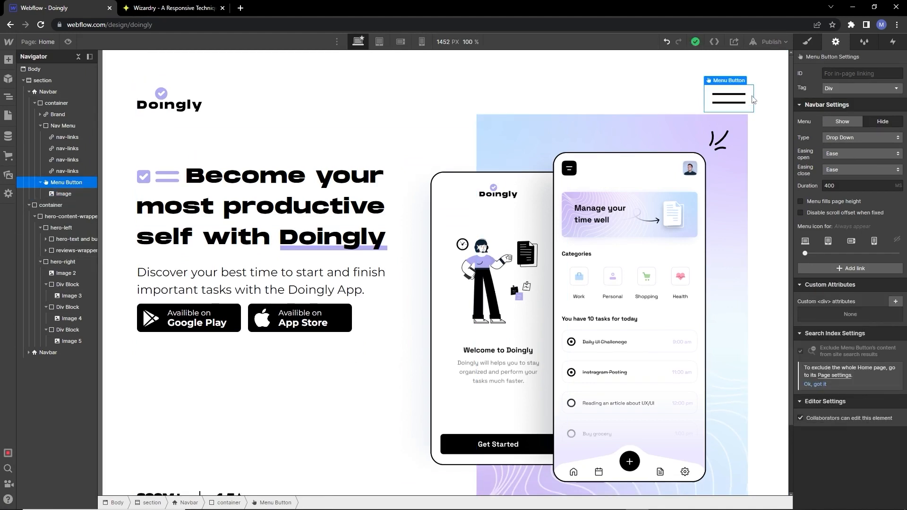
left_click(807, 42)
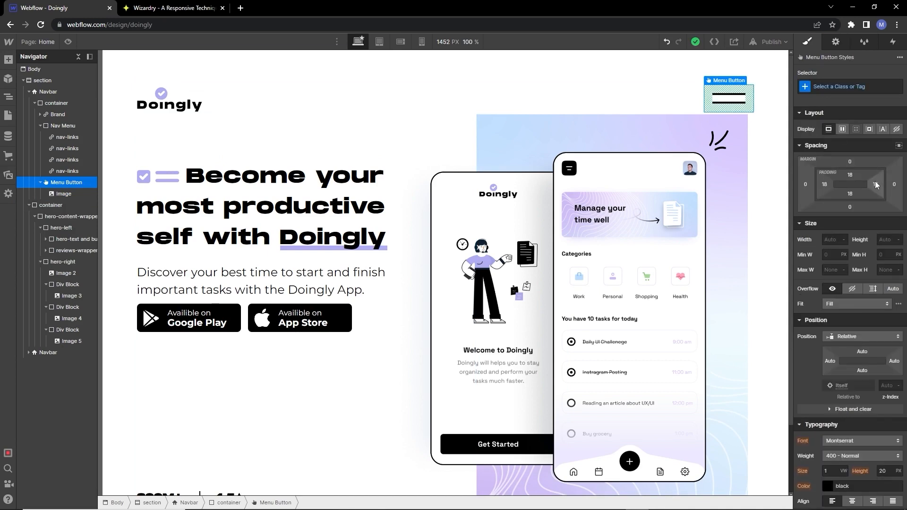
left_click(875, 184)
left_click(813, 213)
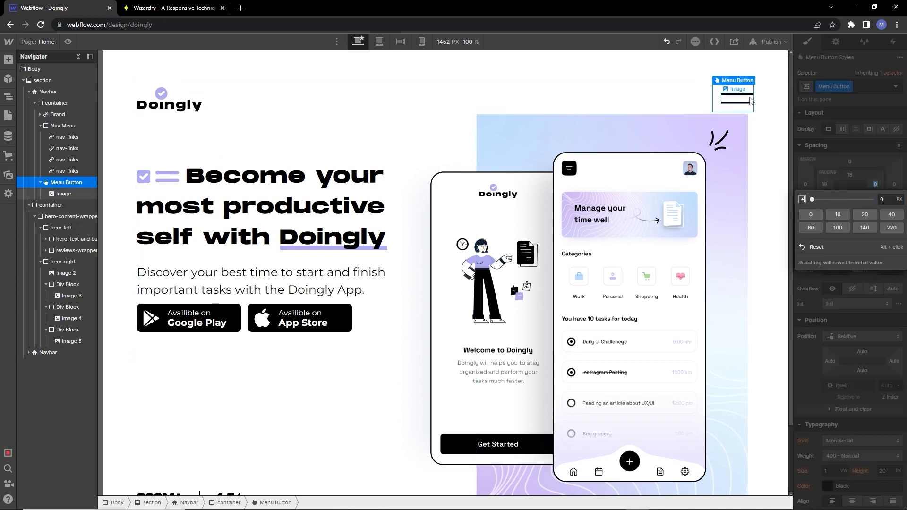
Step: Set the horizontal justification of hero-content-wrapper to space between
left_click(754, 137)
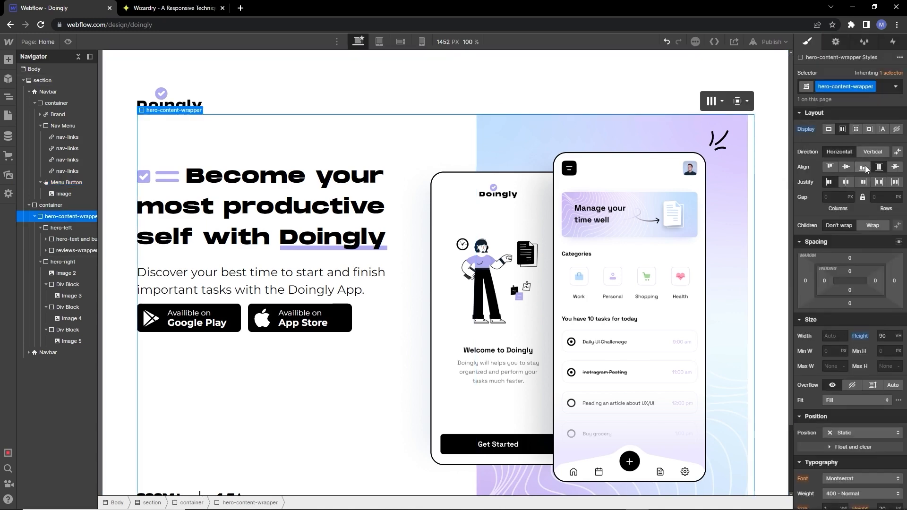
left_click(880, 184)
left_click(772, 120)
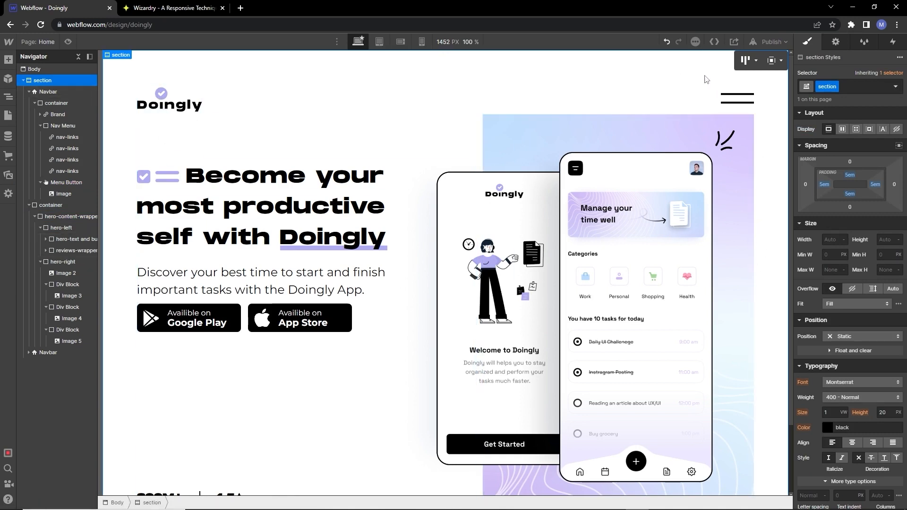
Step: Add the combo class hero to the section and set its top padding to 0
left_click(850, 87)
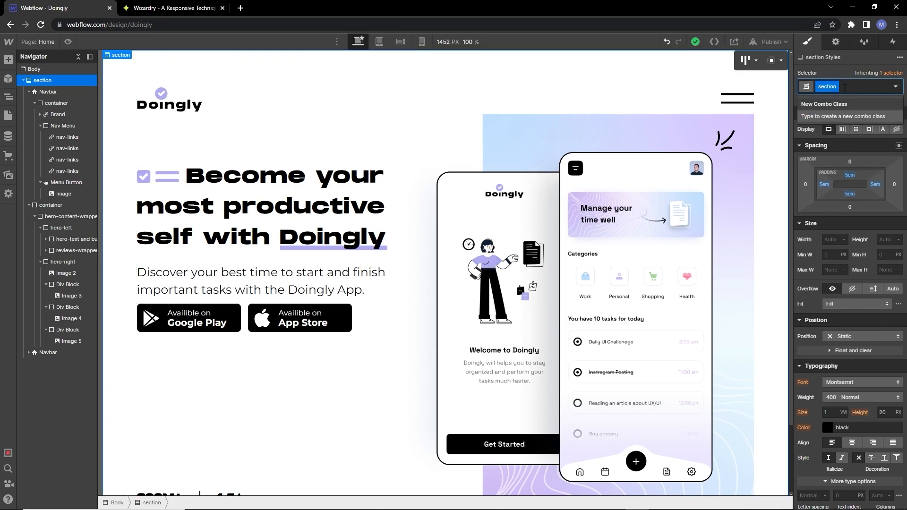
type("hero")
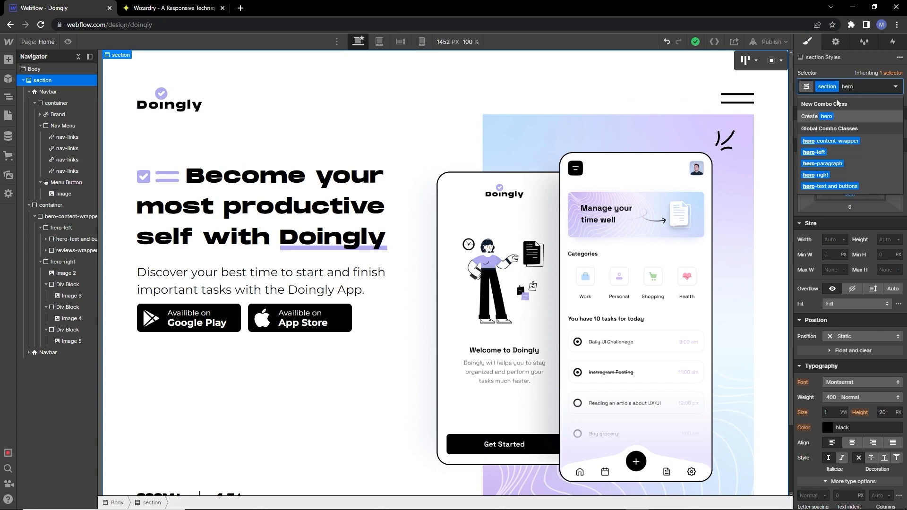
key("Return")
left_click(851, 174)
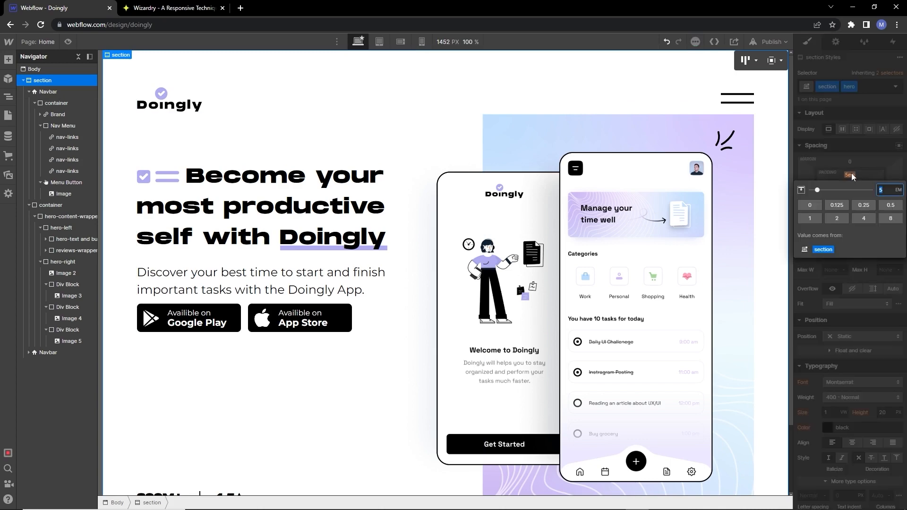
left_click(809, 205)
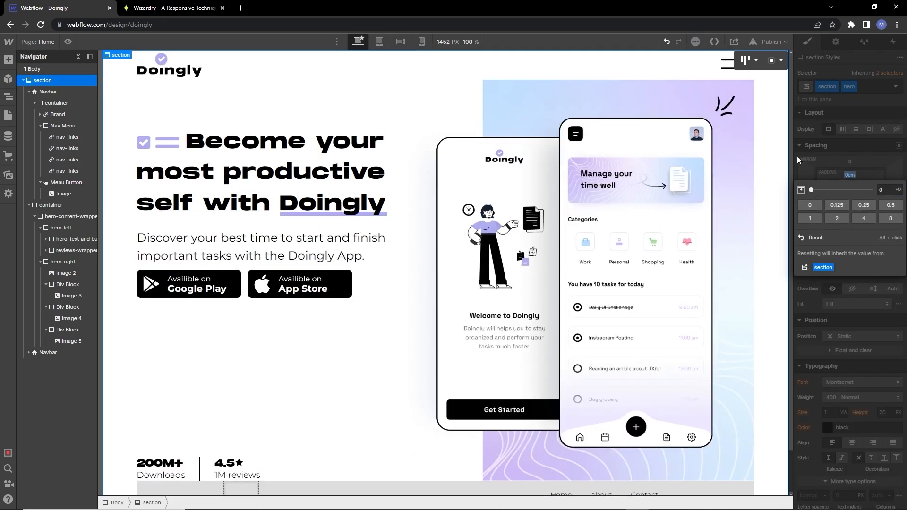
Step: Set the width of the logo image in the navbar to 10em
left_click(719, 69)
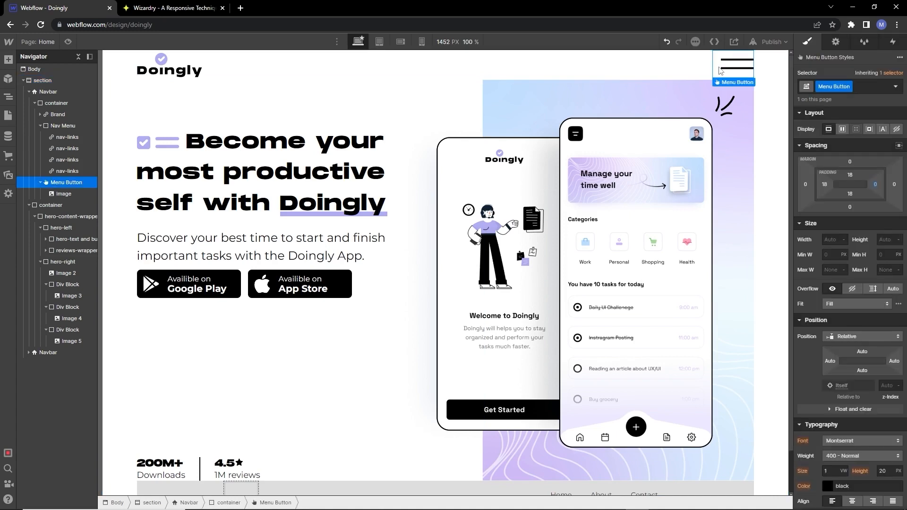
left_click(168, 66)
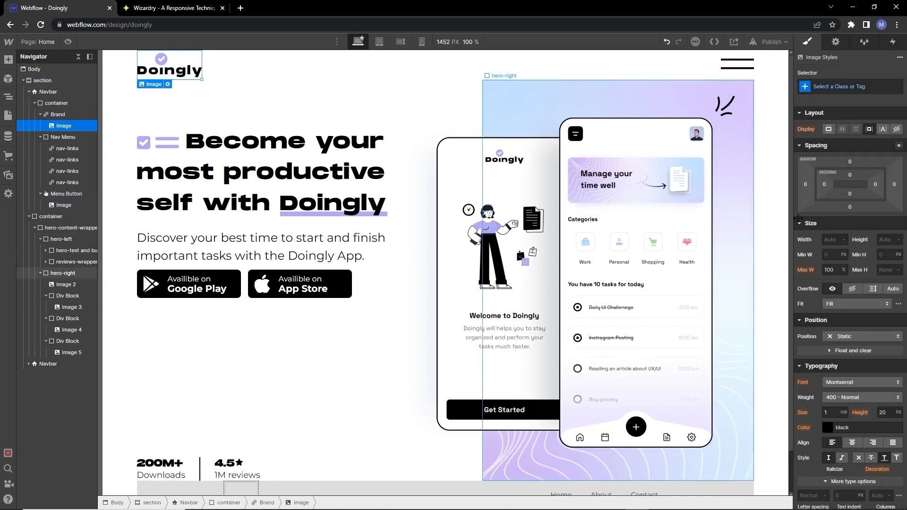
left_click(830, 239)
type("10em")
key("Return")
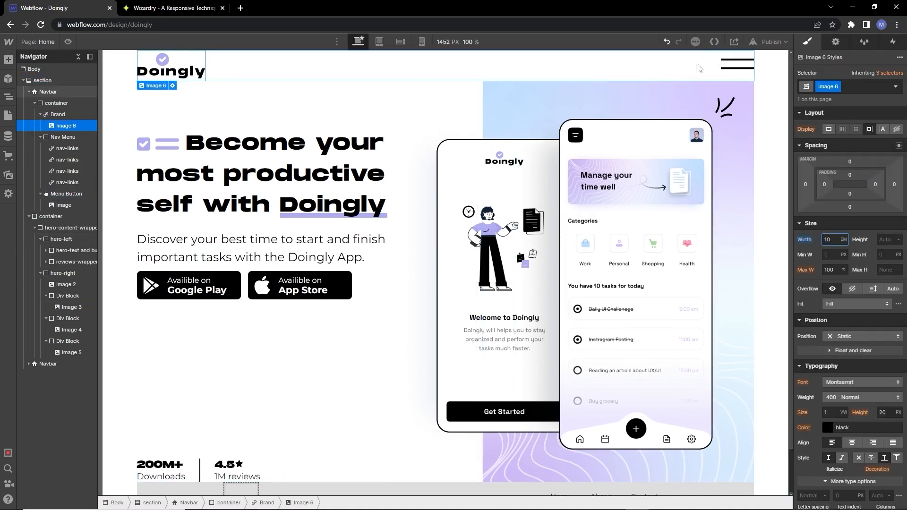
Step: Set the top and bottom margins of the navbar's Menu Button to 0.5em
left_click(724, 69)
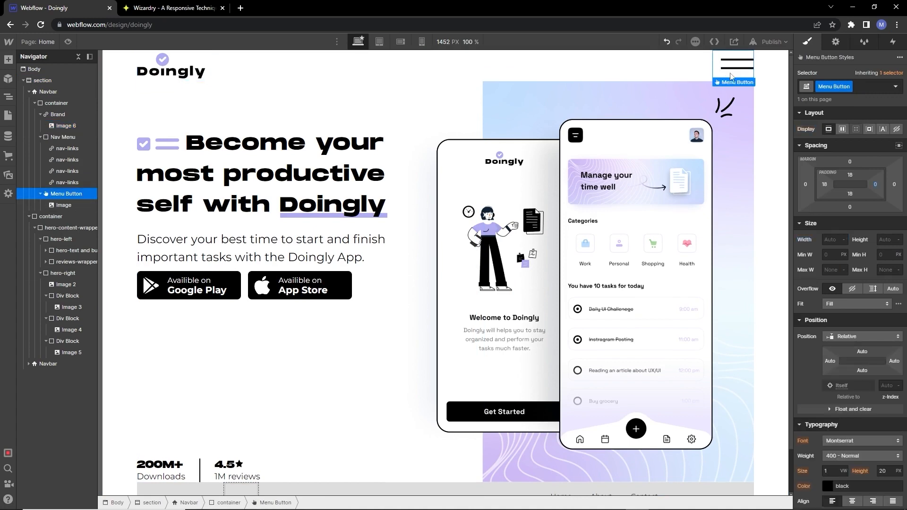
left_click(847, 161)
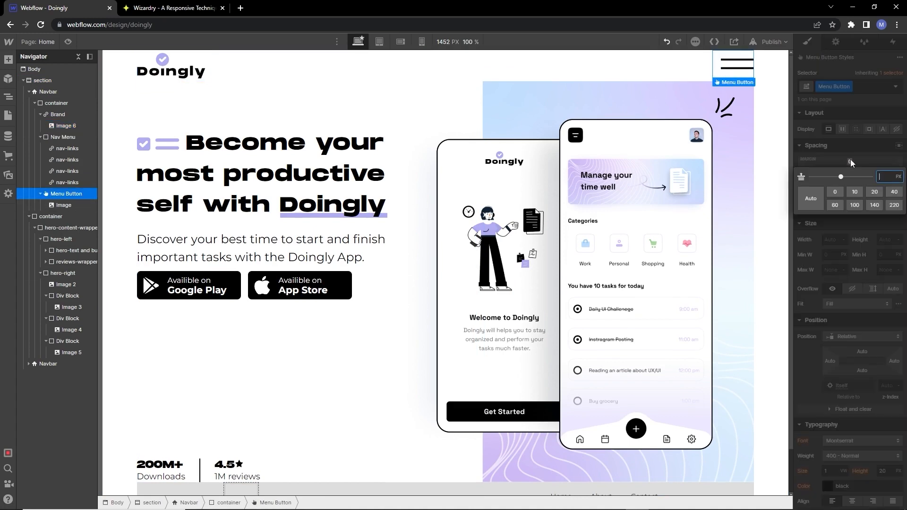
type("0.5em")
key("Return")
left_click(851, 207)
type("0.5em")
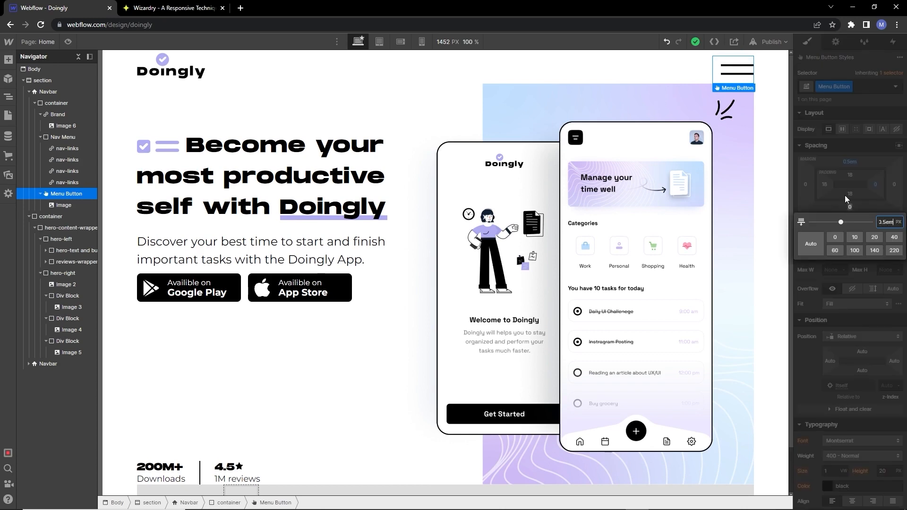
key("Return")
left_click(765, 98)
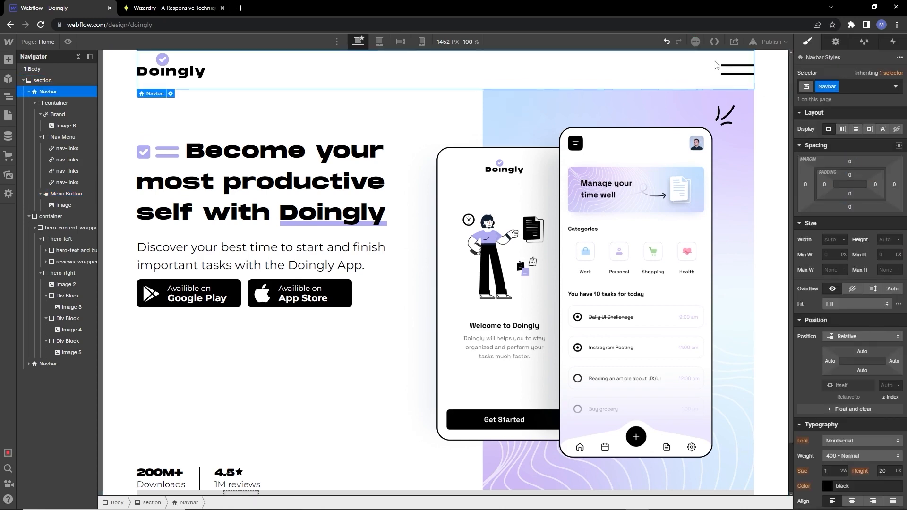
Step: Delete the leftover gray navbar with the Home, About and Contact links below the hero content
scroll(512, 121, "down", 2)
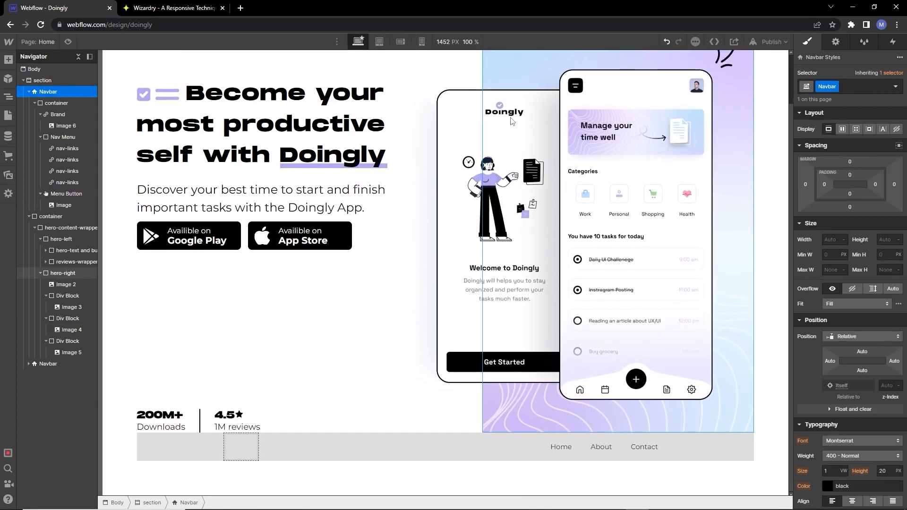
left_click(197, 454)
key("Delete")
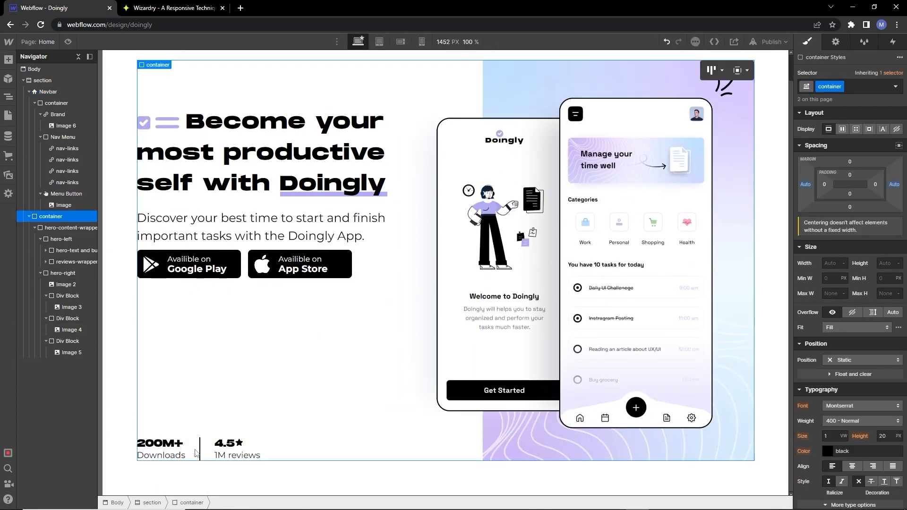
key("Up")
Step: Set the top margin of button-wrapper, which holds the app store buttons, to 40 px
left_click(366, 299)
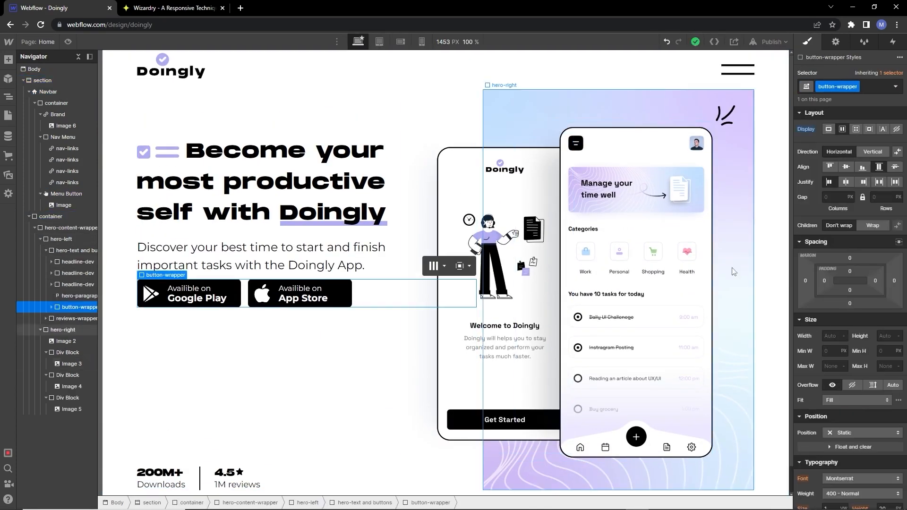
left_click(850, 258)
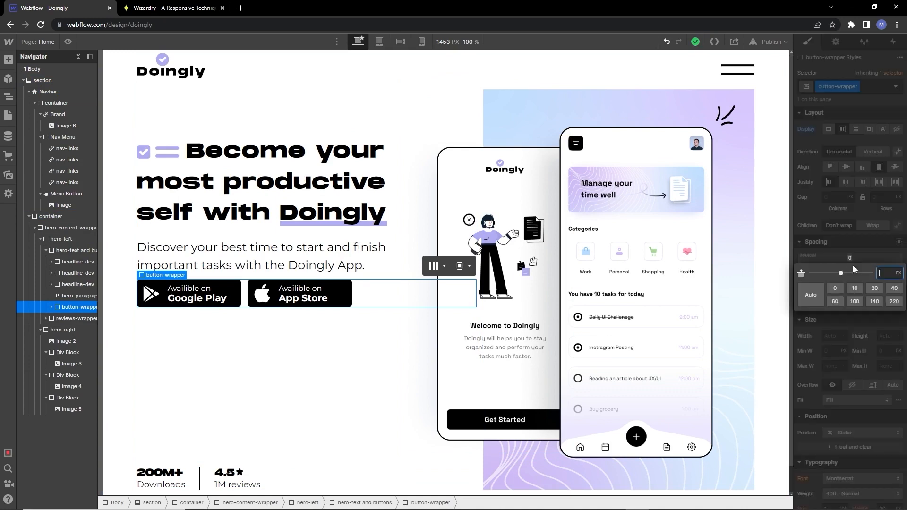
left_click(893, 289)
left_click(364, 330)
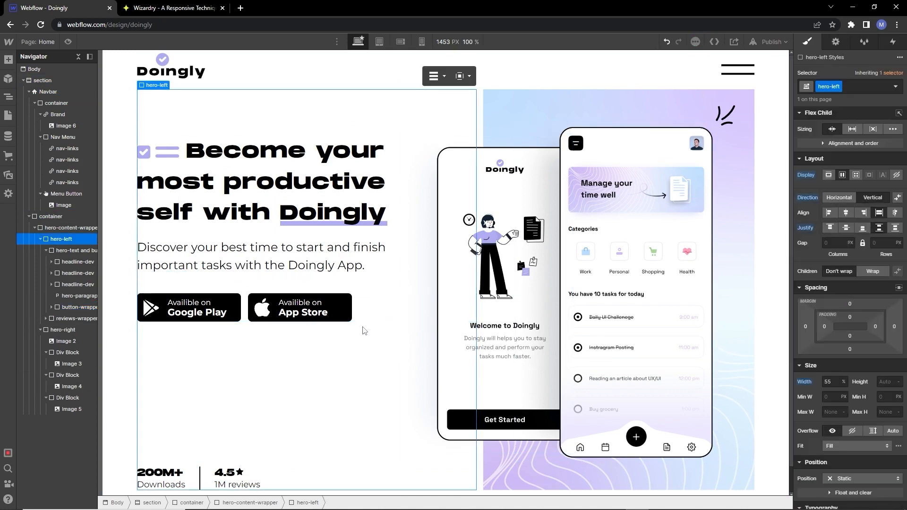
Step: Increase the top margin of the navbar's logo image to 6 px
left_click(170, 68)
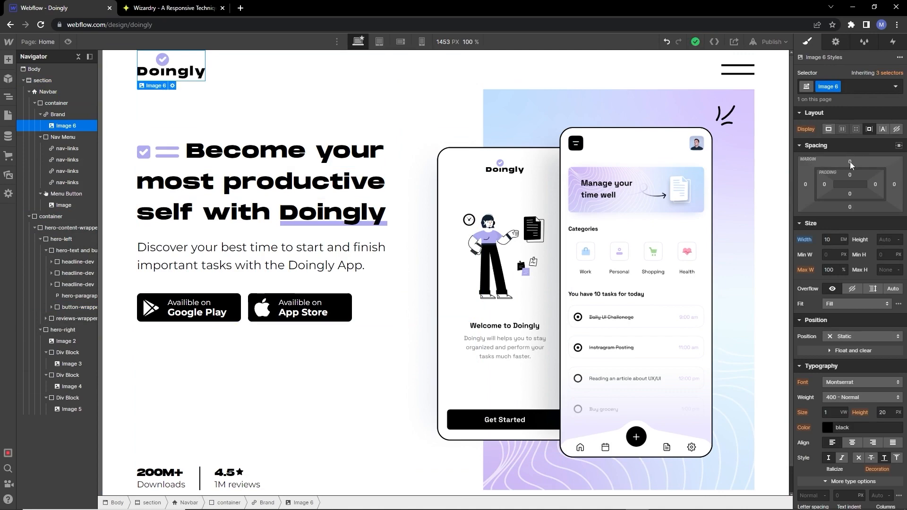
left_click_drag(850, 161, 850, 159)
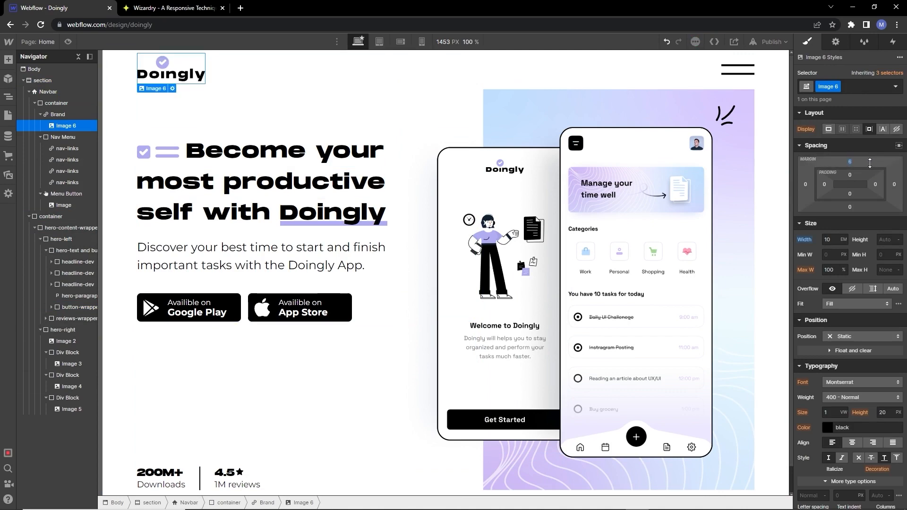
left_click(128, 127)
Step: Preview the page at a canvas width of 1900 px and return to editing
left_click(69, 42)
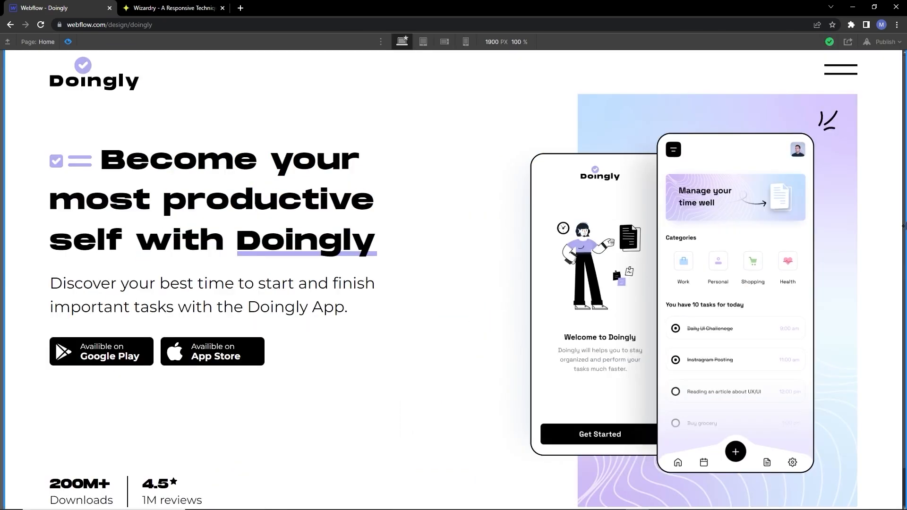
left_click_drag(795, 232, 903, 274)
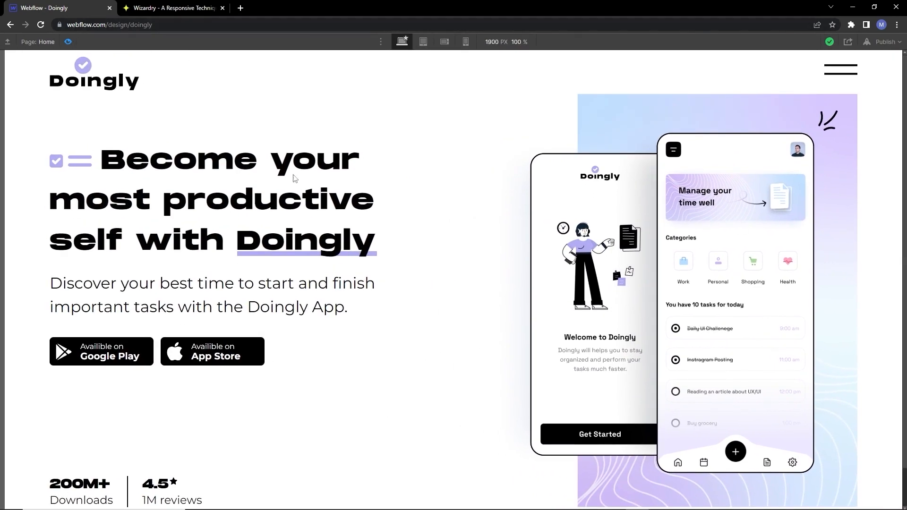
key("ctrl+shift+p")
Step: Add a new section to the page body below the hero section and apply the existing section class
scroll(373, 332, "down", 1)
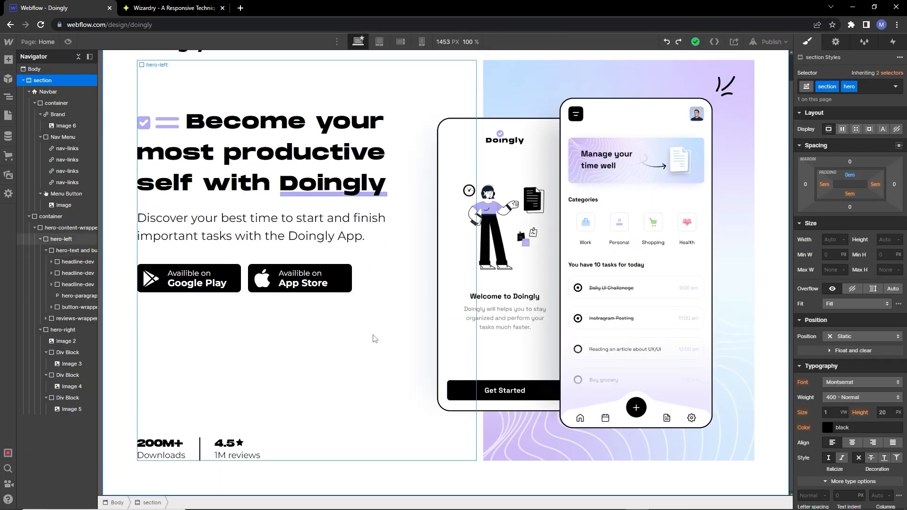
left_click(23, 80)
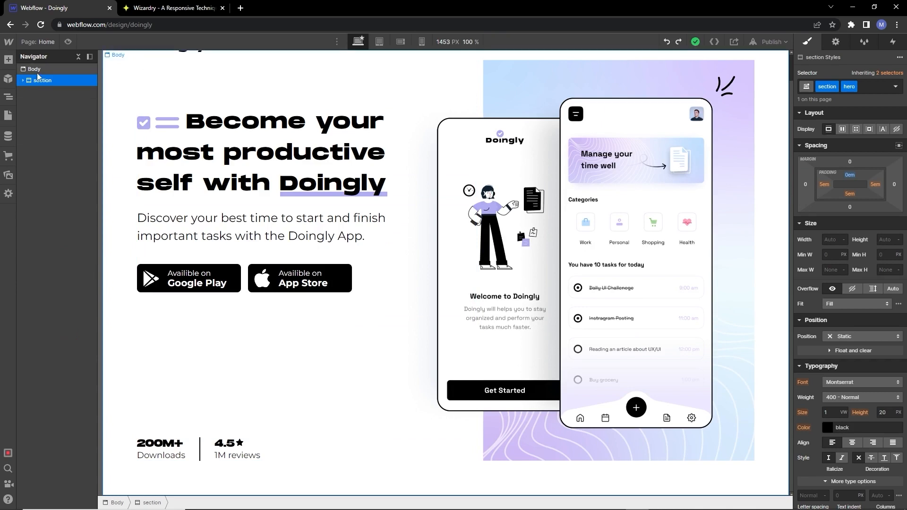
left_click(22, 70)
left_click(8, 60)
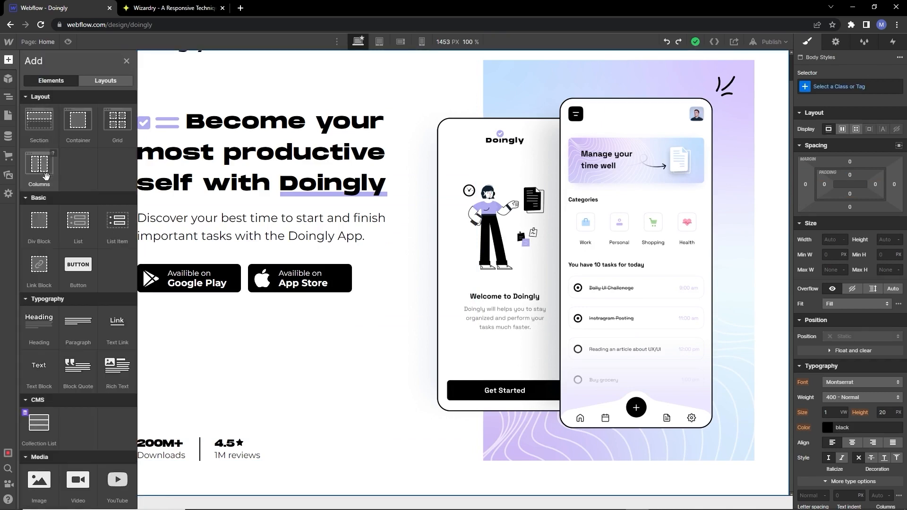
left_click(39, 123)
left_click(836, 87)
type("sect")
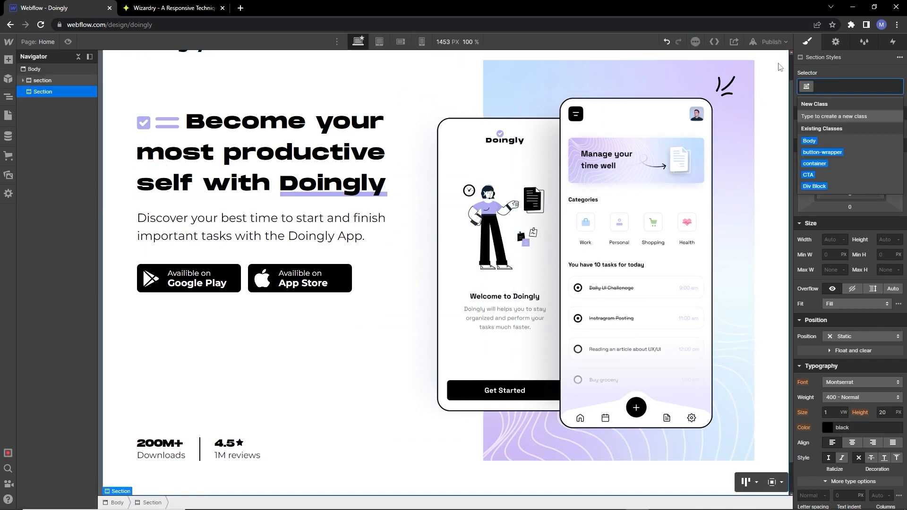
left_click(812, 142)
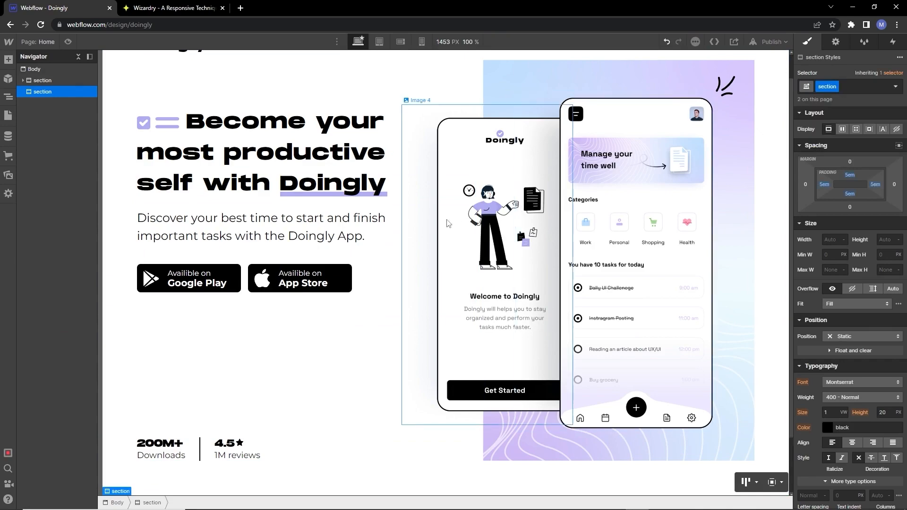
Step: Consult the Welcome to Doingly section in the Figma design and add an H2 heading inside the new Webflow section
scroll(457, 440, "down", 2)
key("alt+Tab")
left_click(428, 400)
scroll(427, 401, "down", 5)
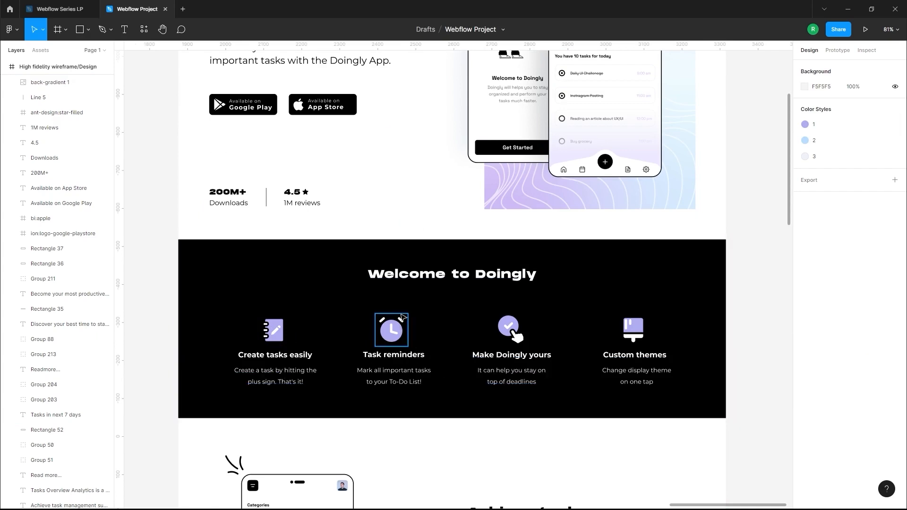
key("alt+Tab")
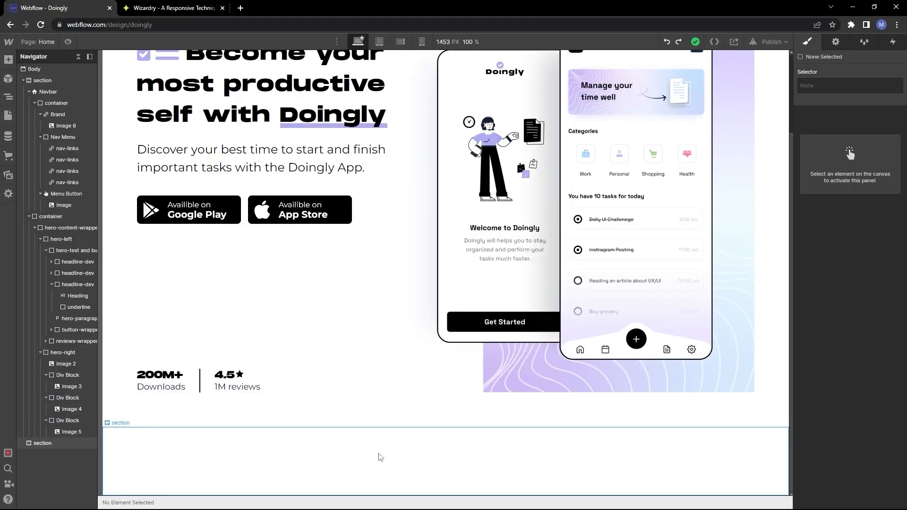
left_click(378, 458)
left_click(9, 60)
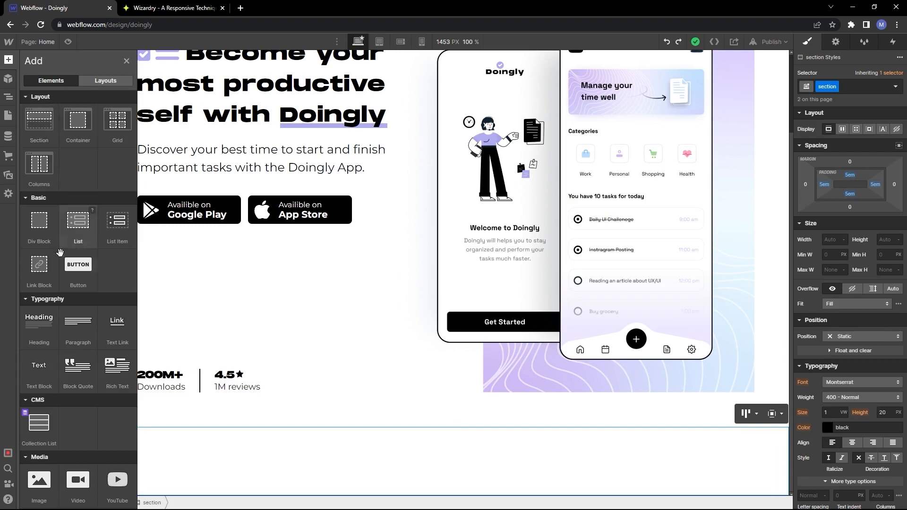
left_click_drag(44, 327, 250, 451)
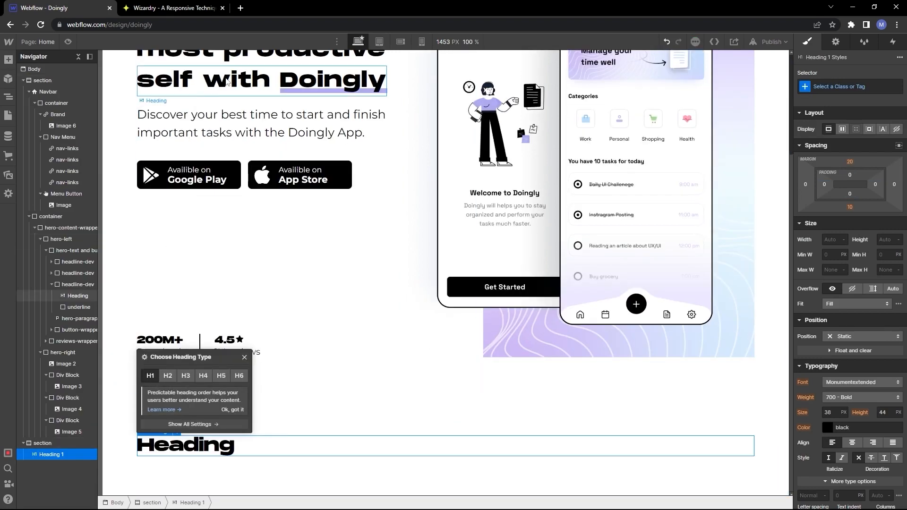
left_click(168, 375)
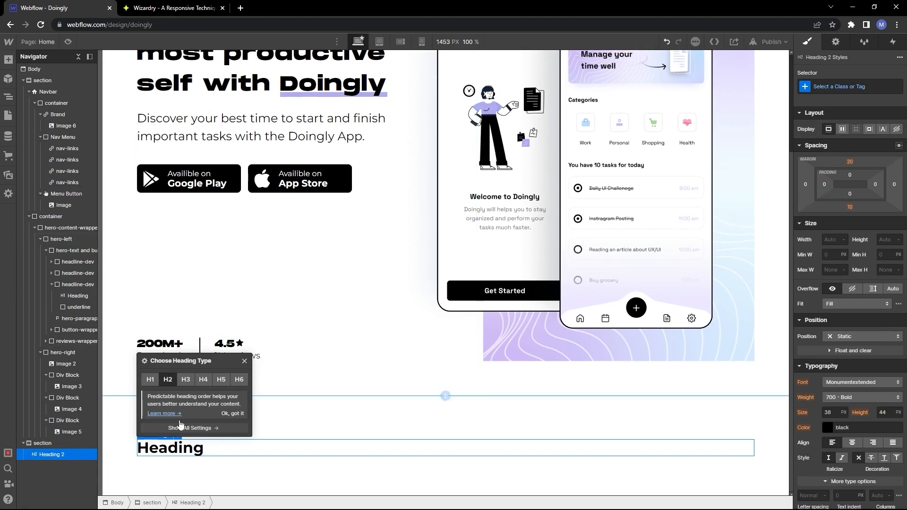
Step: Style the All H2 Headings tag with the Monumentextended font at a size of 2em
left_click(850, 86)
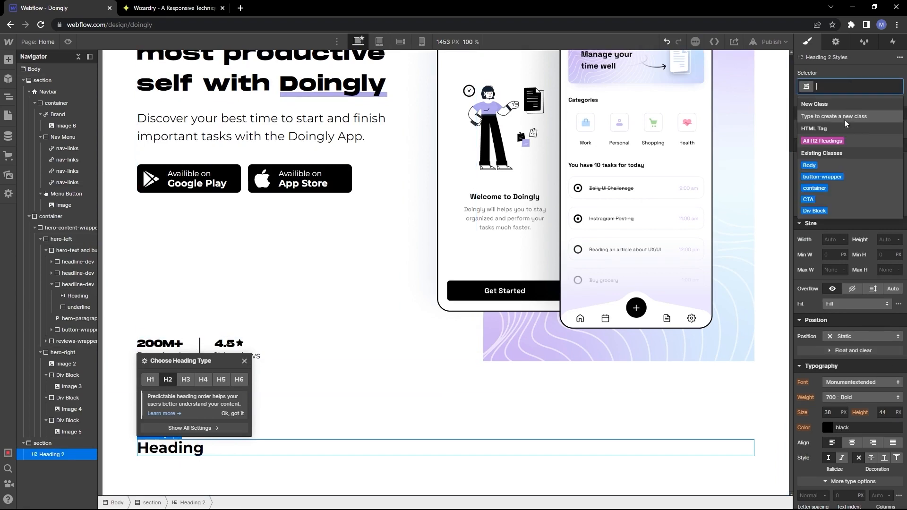
left_click(821, 141)
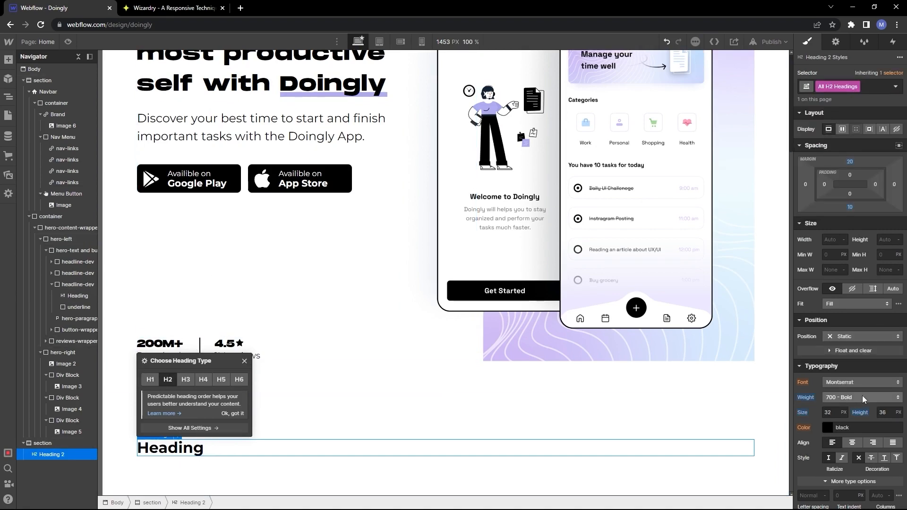
left_click(872, 382)
left_click(865, 342)
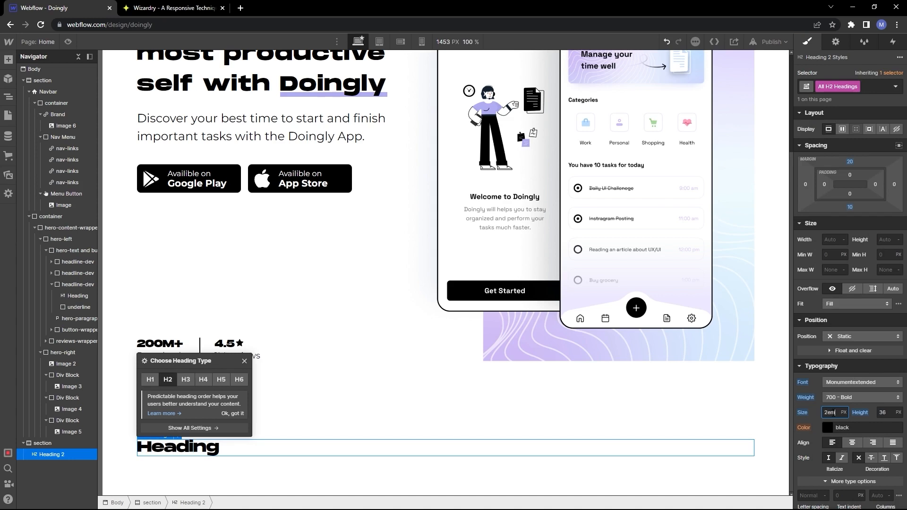
left_click(834, 412)
type("2em")
key("Return")
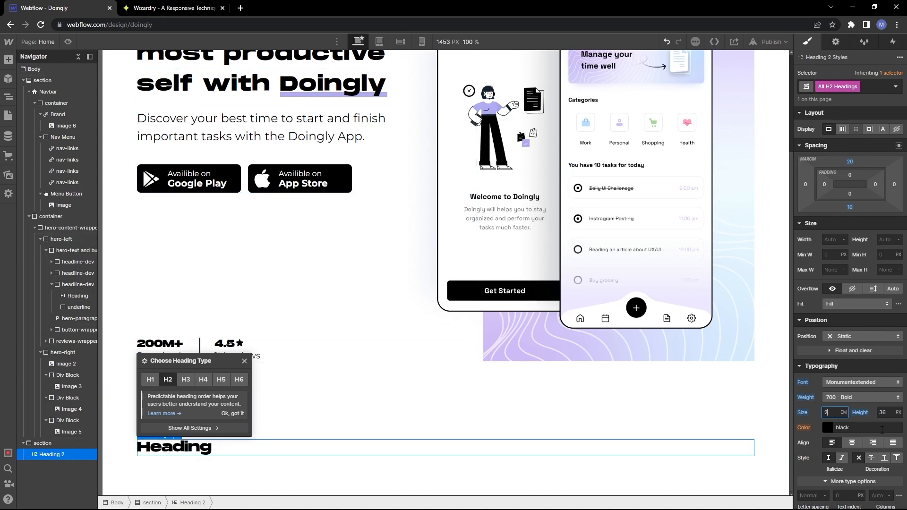
Step: Set the line height of All H2 Headings to 1.5em and the letter spacing to 0.05em
left_click(891, 411)
type("1")
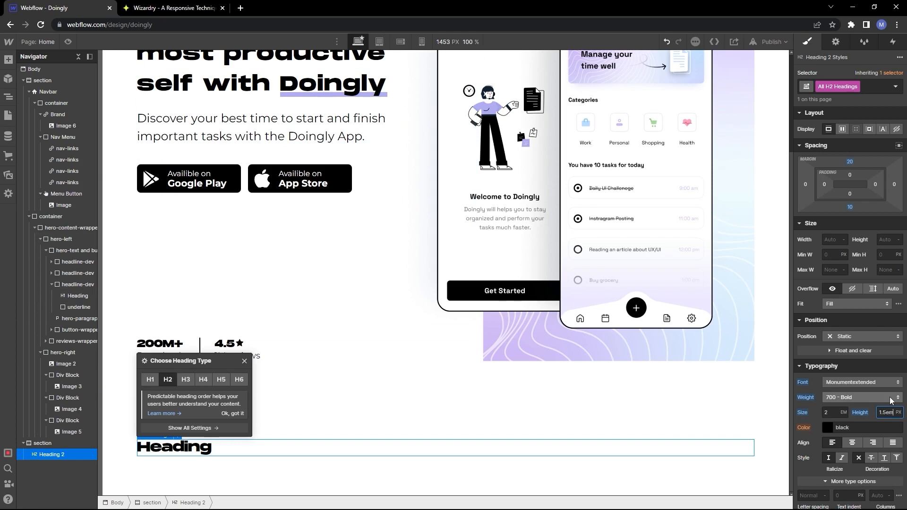
type(".5em")
key("Return")
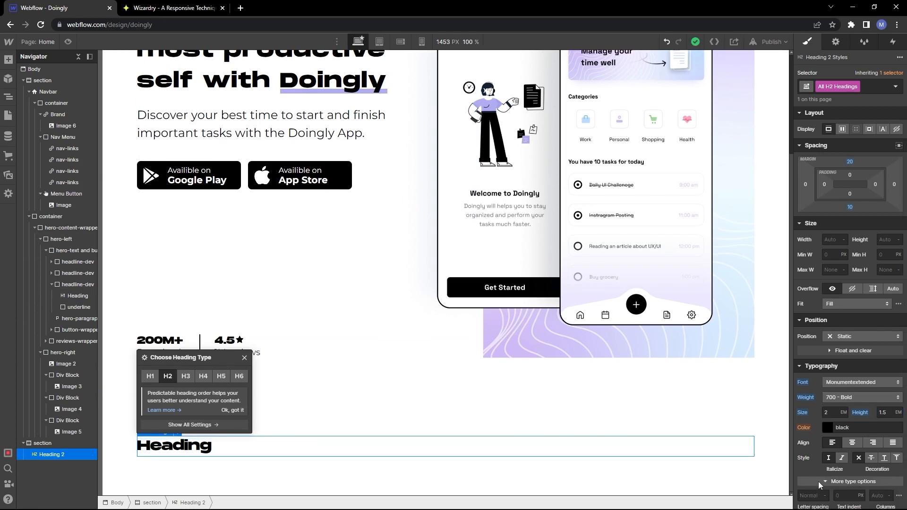
left_click(818, 481)
left_click(805, 448)
type("0.05")
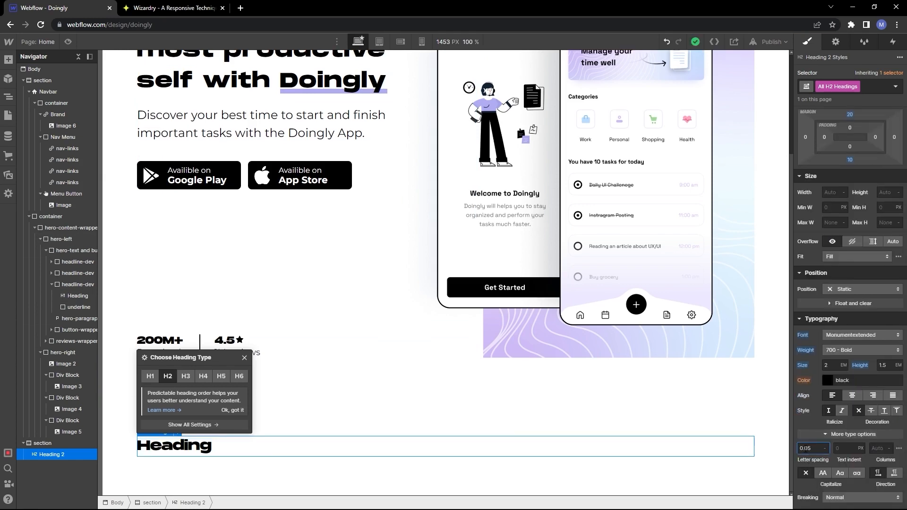
type("em")
key("Return")
Step: Check the Figma design, add the combo class black to the new Webflow section and make its background black
key("alt+Tab")
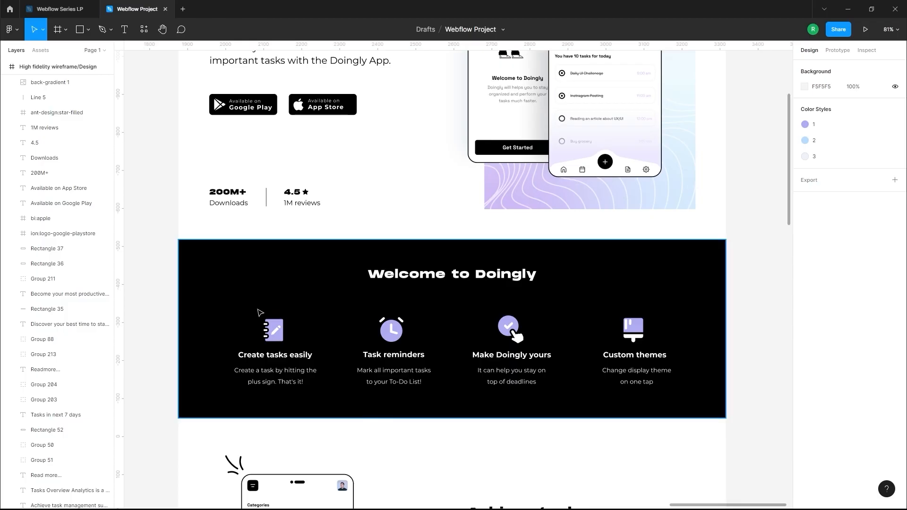
key("alt+Tab")
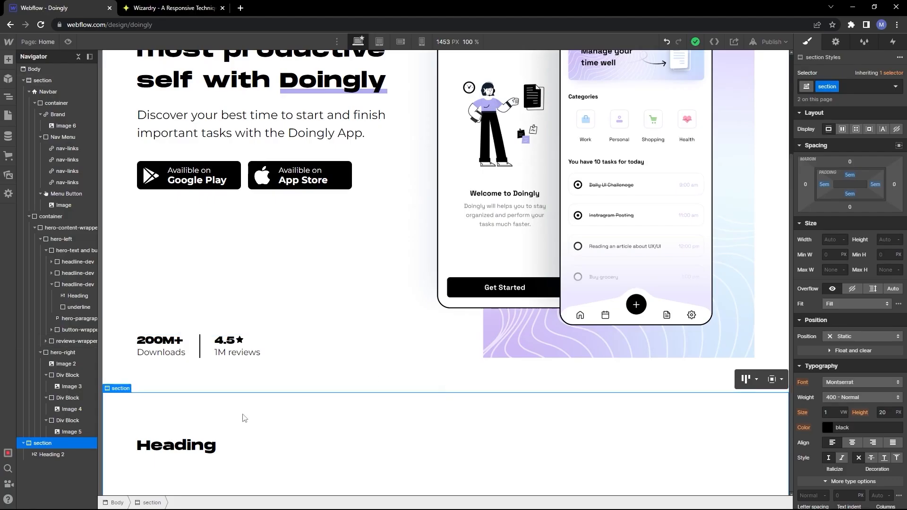
left_click(851, 86)
type("black")
key("Return")
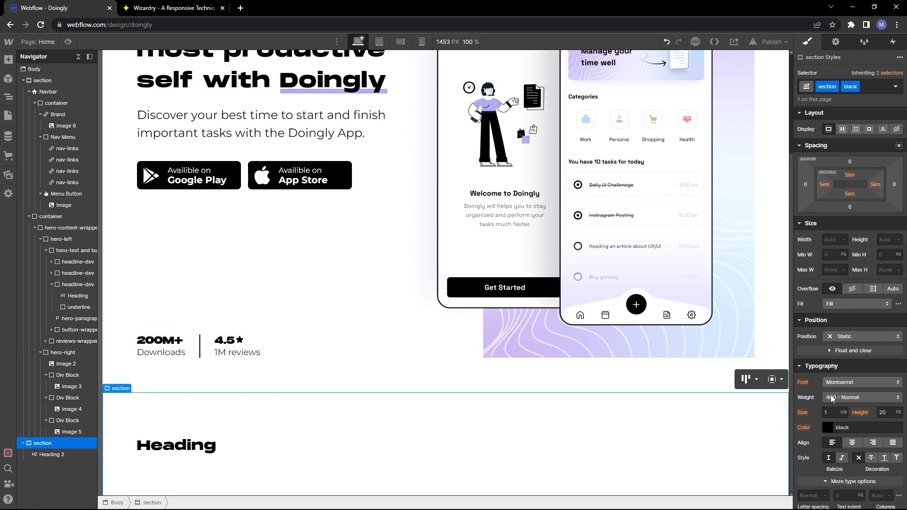
scroll(832, 399, "down", 4)
key("Return")
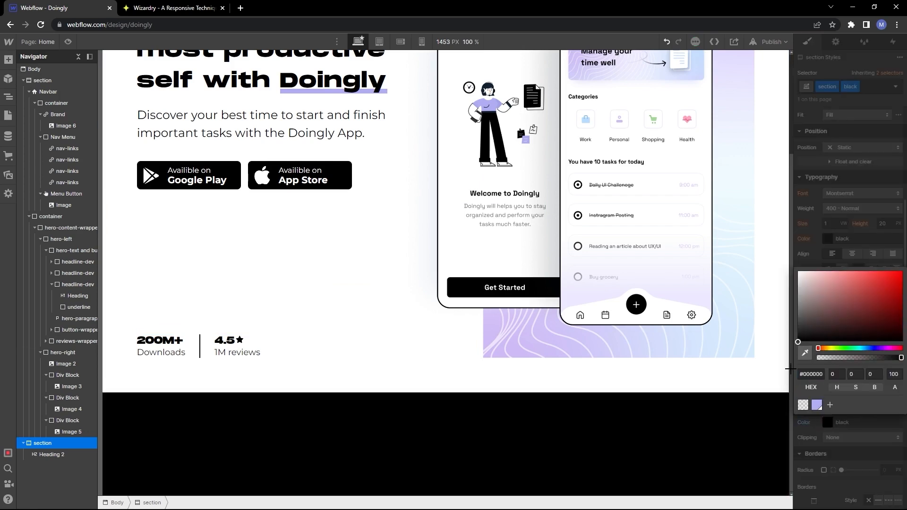
left_click(294, 482)
Step: Make the H2 heading in the black section white and centre its text
left_click(229, 449)
left_click(836, 86)
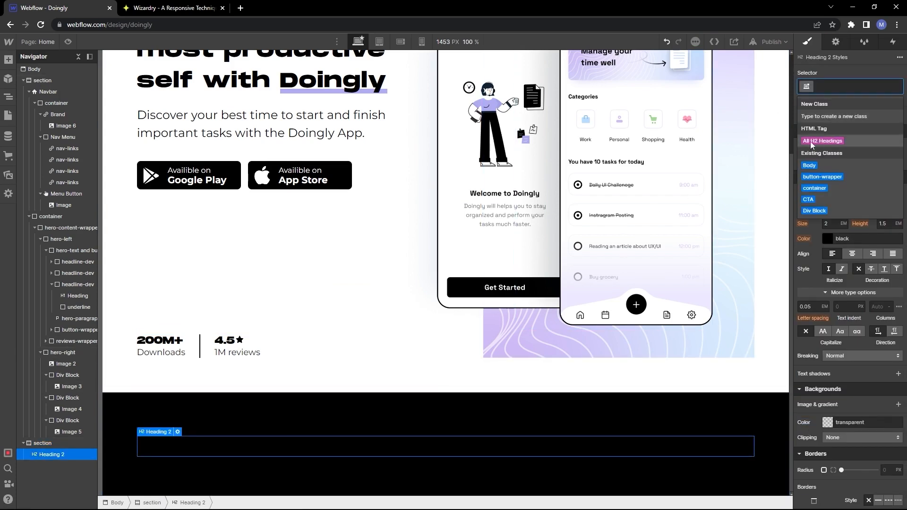
left_click(824, 267)
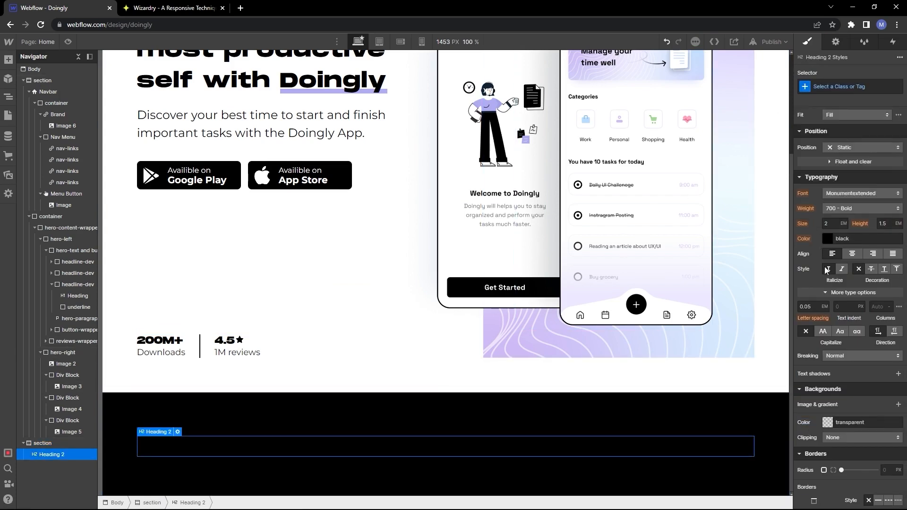
scroll(825, 279, "up", 2)
left_click(826, 333)
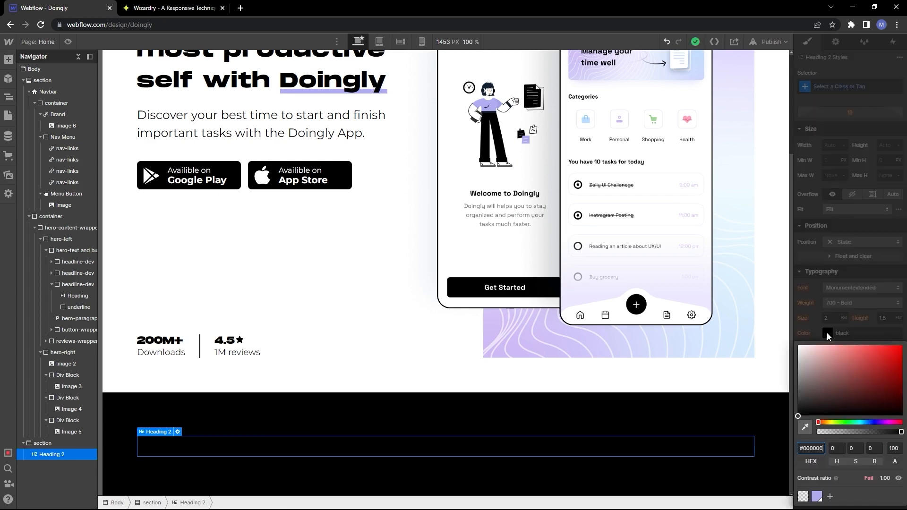
left_click(799, 346)
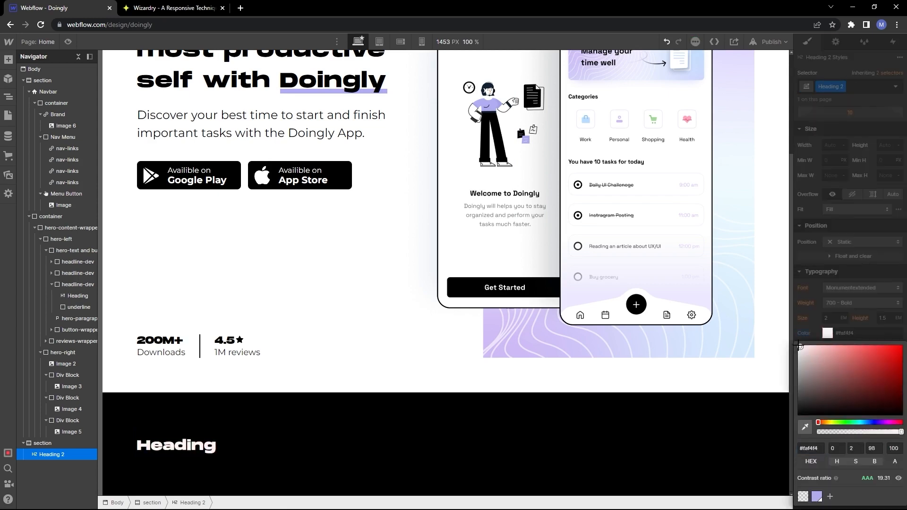
left_click(815, 323)
left_click(853, 348)
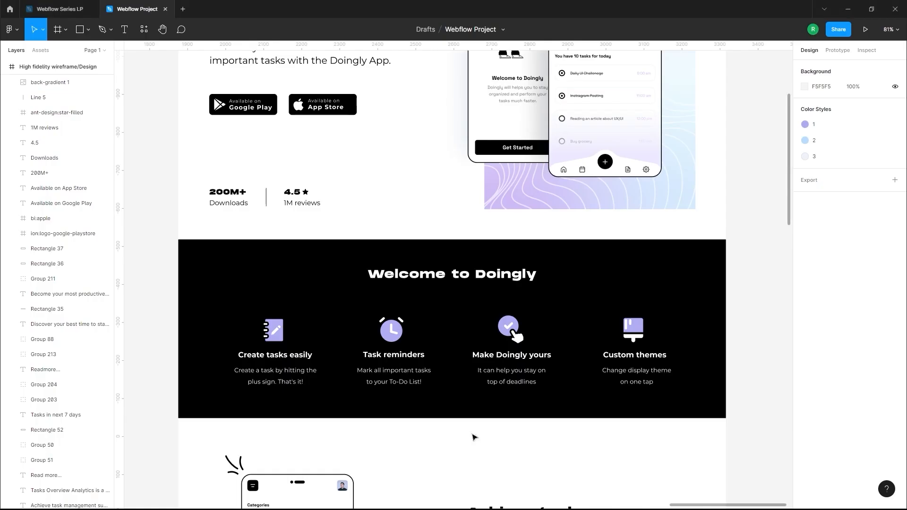
Step: Copy the Welcome to Doingly title from the Figma design and replace the H2 heading's placeholder text in Webflow with it
left_click(443, 276)
double_click(443, 276)
key("ctrl+c")
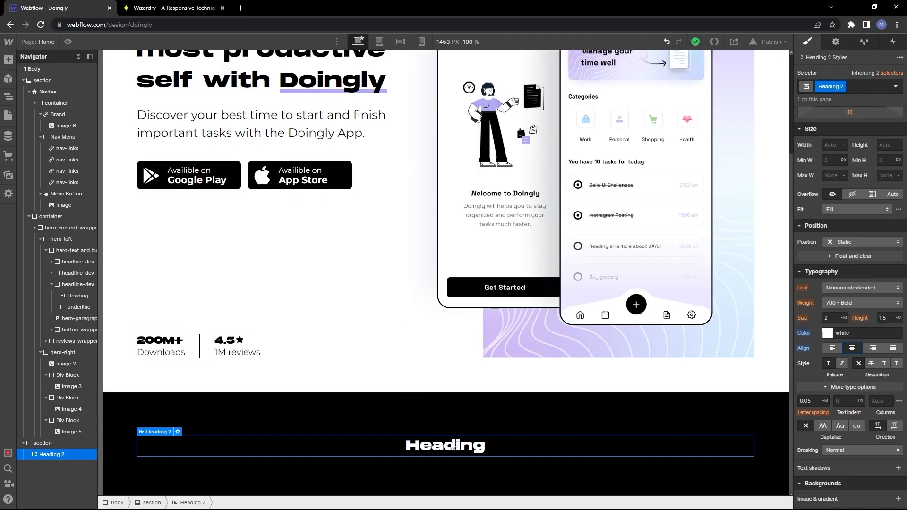
double_click(445, 444)
key("ctrl+v")
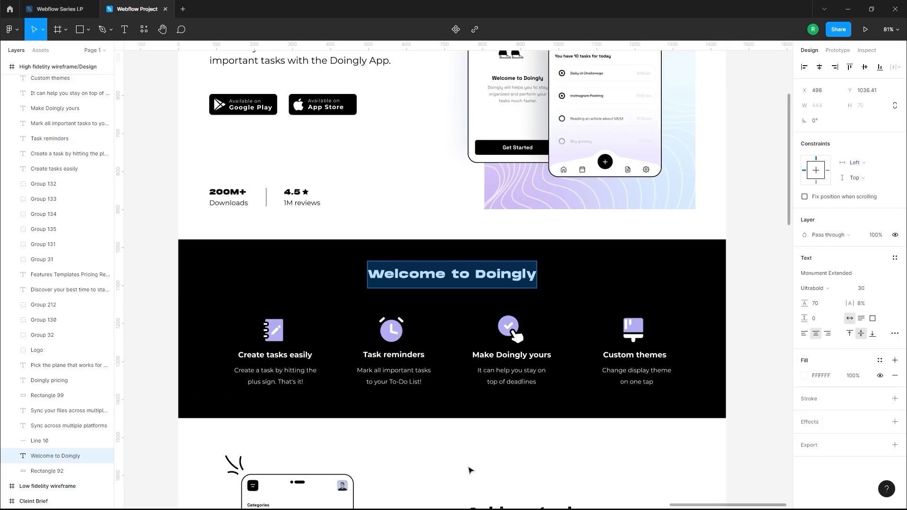
key("Escape")
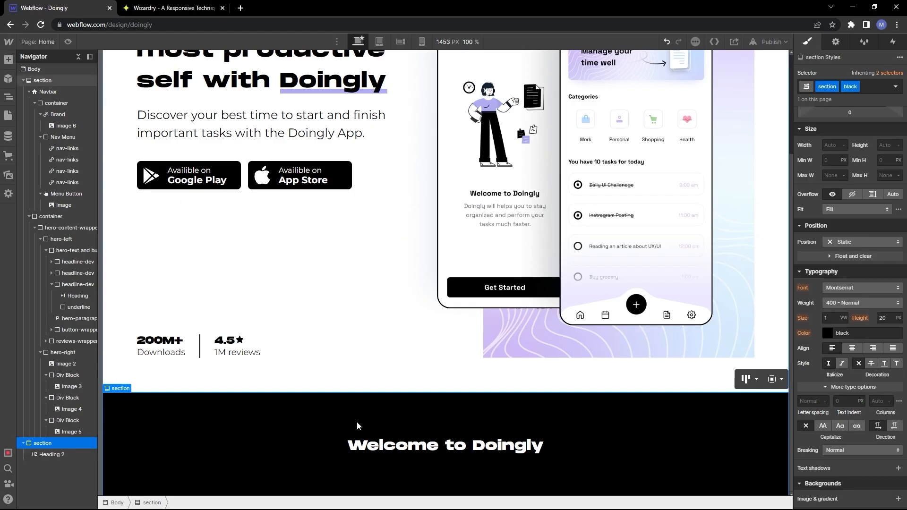
Step: Add a div block below the Welcome to Doingly heading and give it the class features-points
left_click(9, 65)
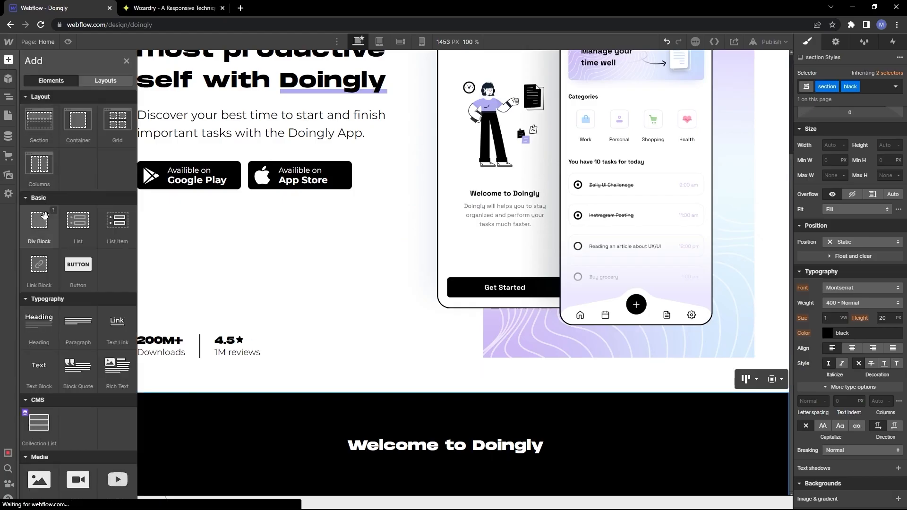
left_click_drag(39, 221, 440, 449)
left_click(828, 86)
type("features-poi")
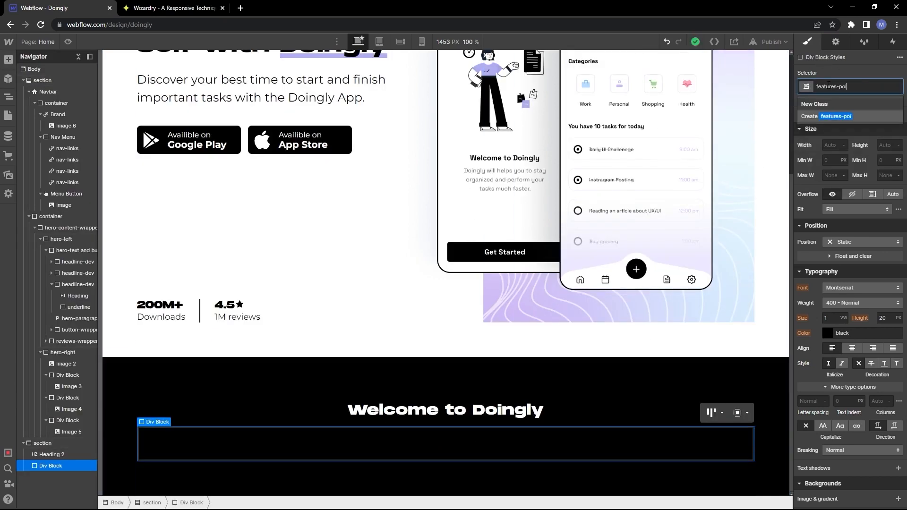
type("nts")
key("Return")
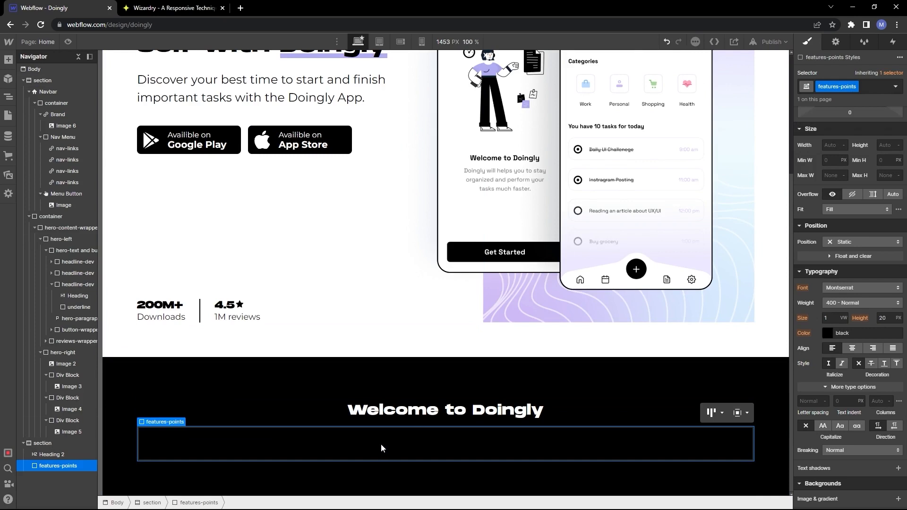
Step: Insert a grid inside the features-points div block
left_click(9, 60)
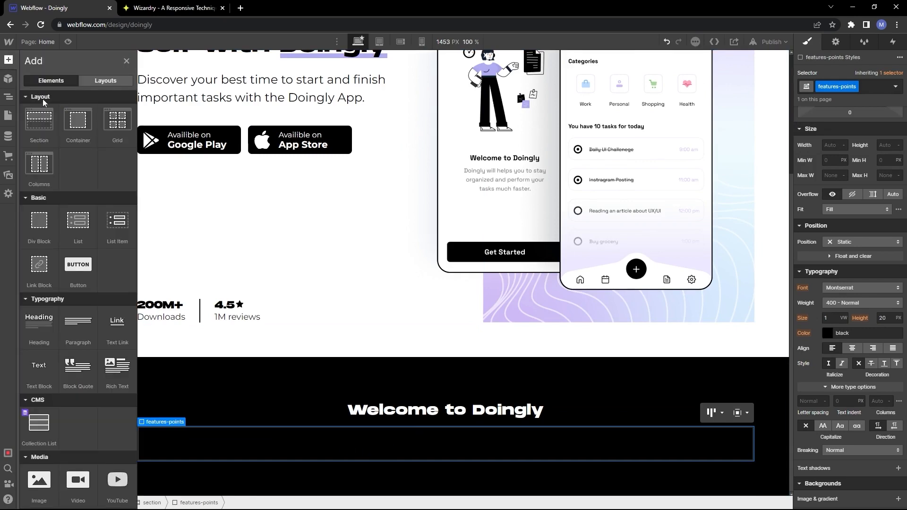
left_click(119, 134)
scroll(457, 452, "down", 1)
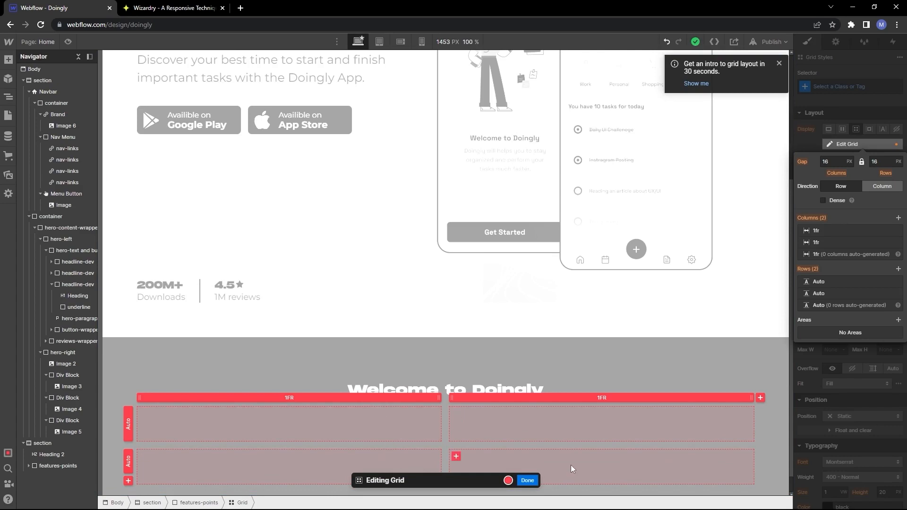
left_click(759, 399)
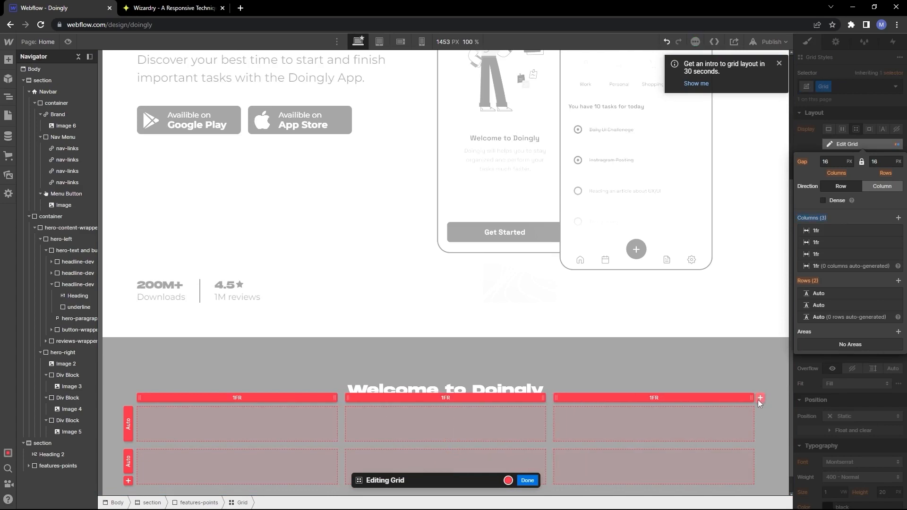
left_click(898, 218)
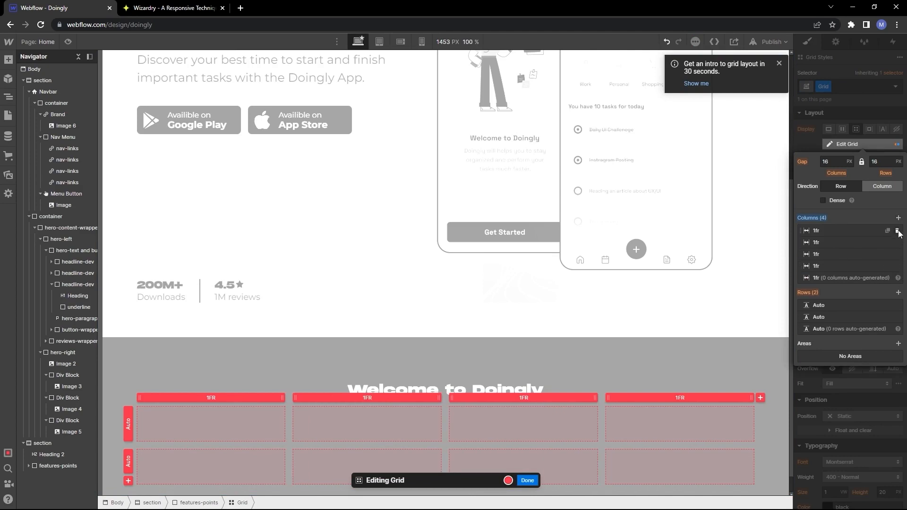
left_click(897, 231)
left_click(898, 233)
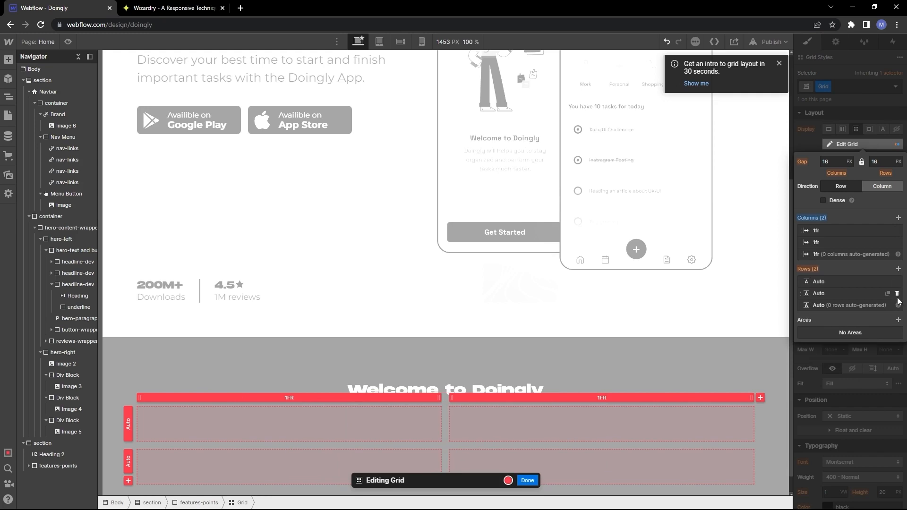
left_click(898, 269)
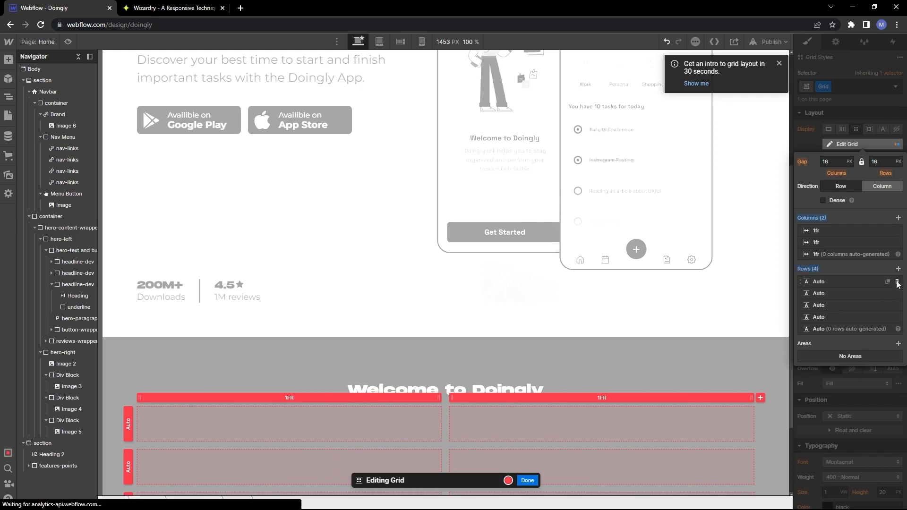
left_click(898, 282)
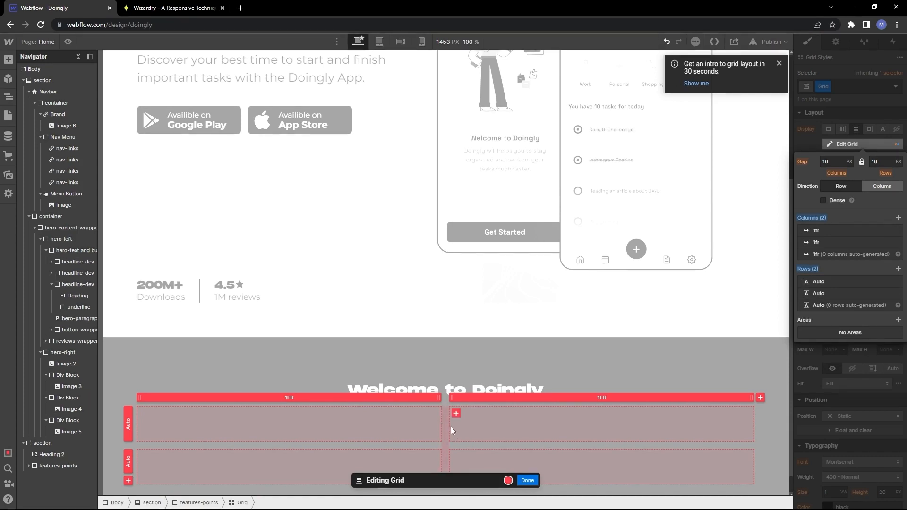
Step: Set the grid's column gap to 19 px and lay it out as four columns in one row
mouse_move(448, 427)
left_mouse_down()
mouse_move(484, 426)
mouse_move(430, 426)
mouse_move(458, 427)
mouse_move(449, 426)
left_mouse_up()
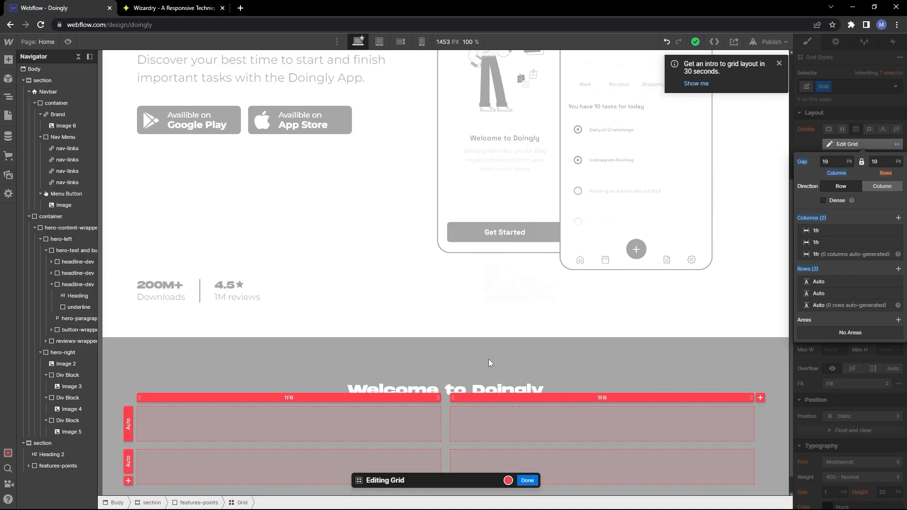
left_click(897, 293)
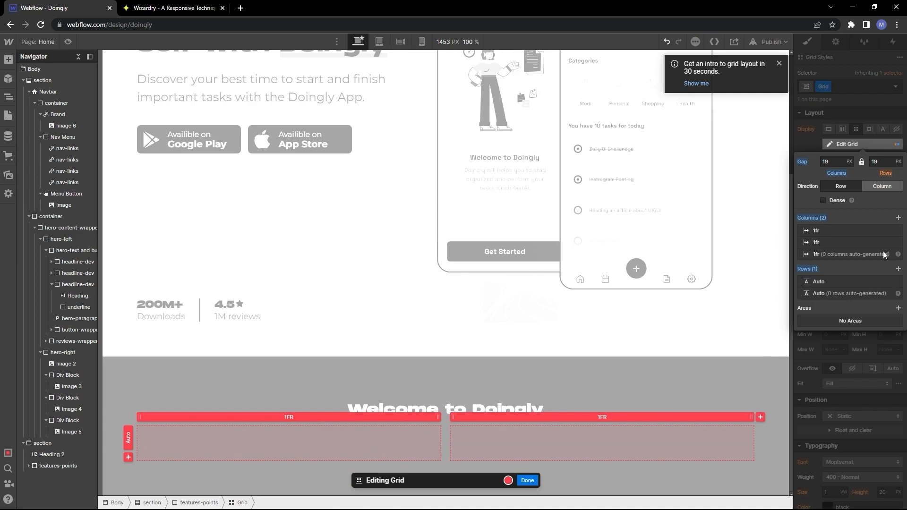
left_click(898, 219)
left_click(899, 218)
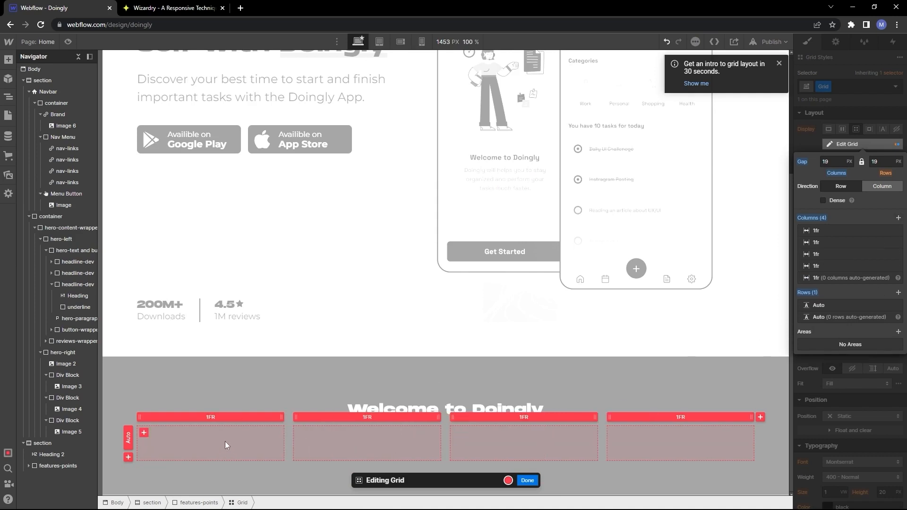
Step: Add a div block to the grid's first cell and place the clock icon image Group 209.svg inside it
left_click(7, 59)
left_click_drag(40, 222, 219, 450)
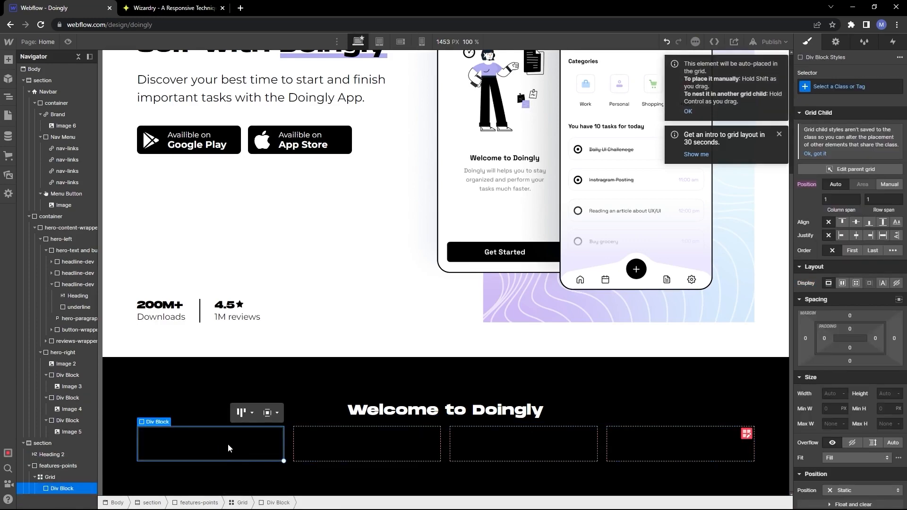
left_click(9, 60)
left_click_drag(43, 469, 213, 449)
left_click(36, 308)
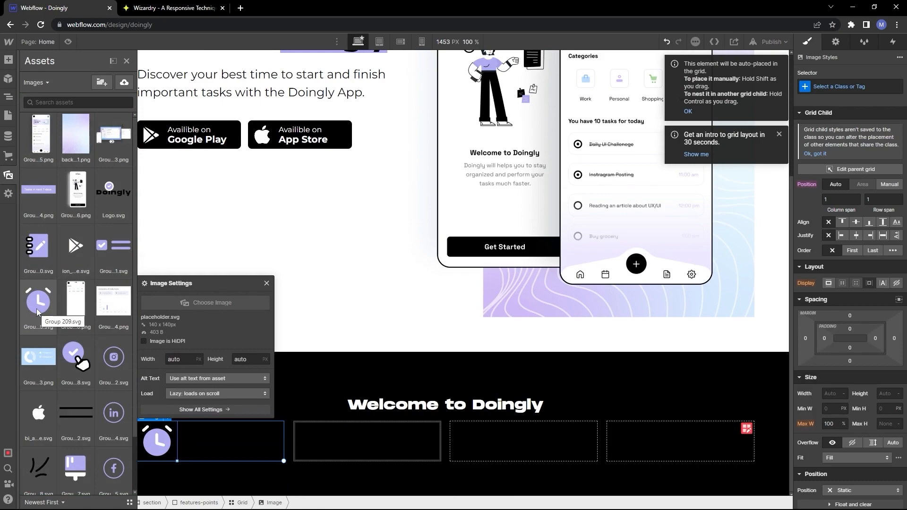
left_click(268, 284)
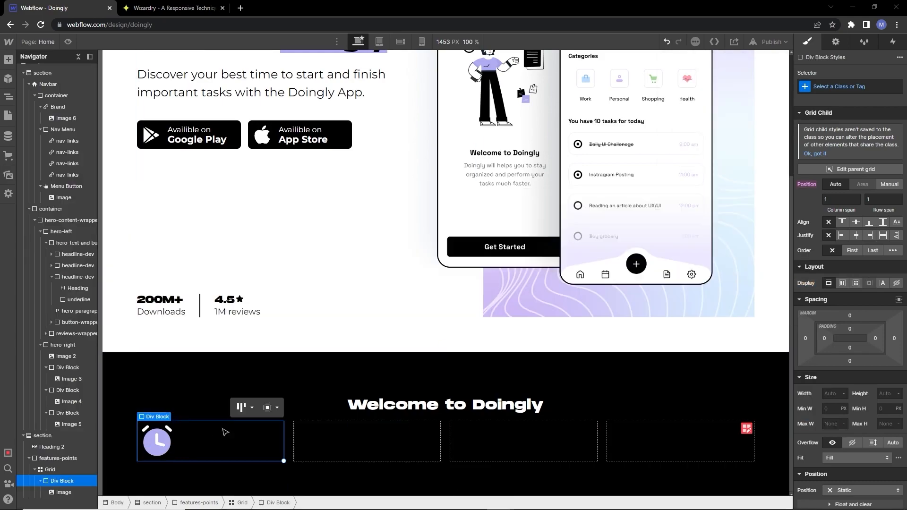
Step: Consult the Figma design and add a white H3 heading reading "Create tasks easily" below the clock icon
key("alt+Tab")
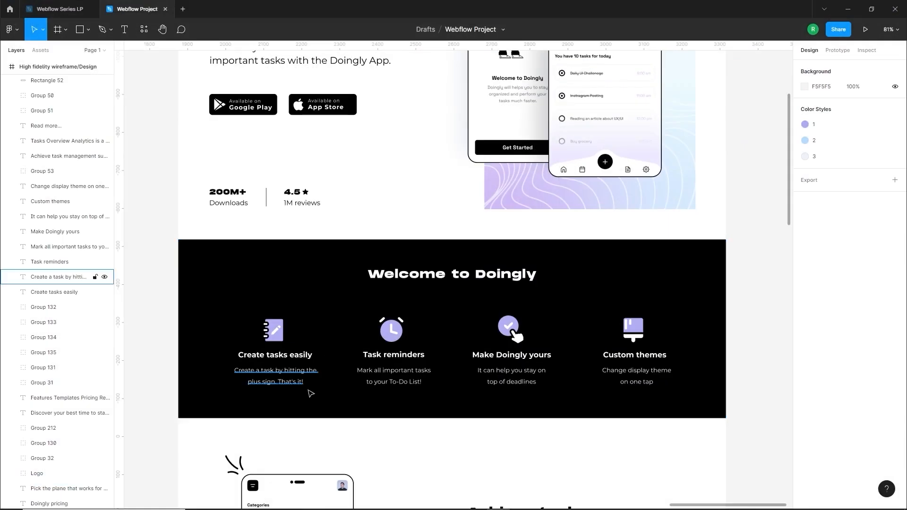
key("alt+Tab")
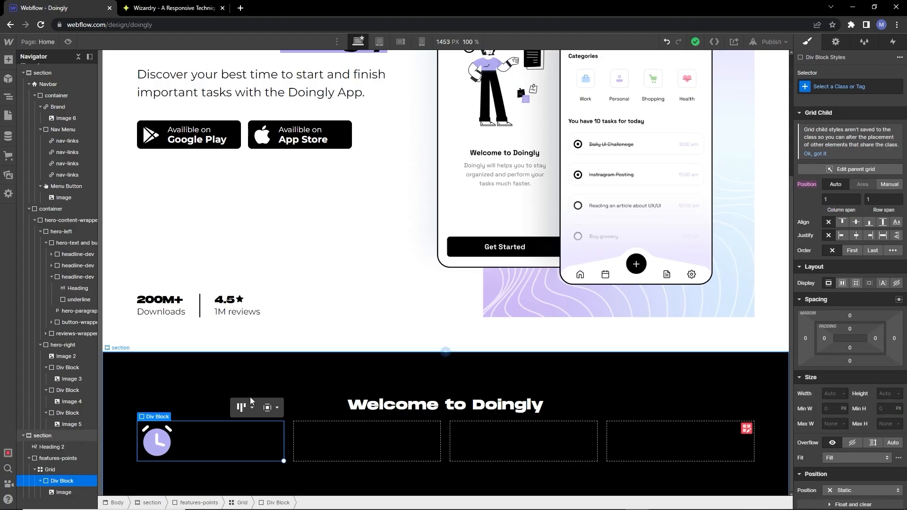
left_click(8, 60)
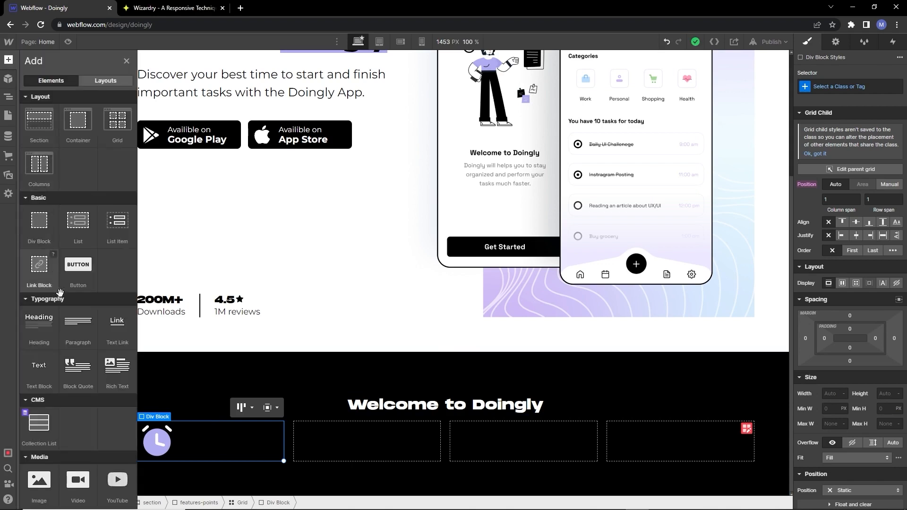
left_click(46, 325)
left_click(186, 397)
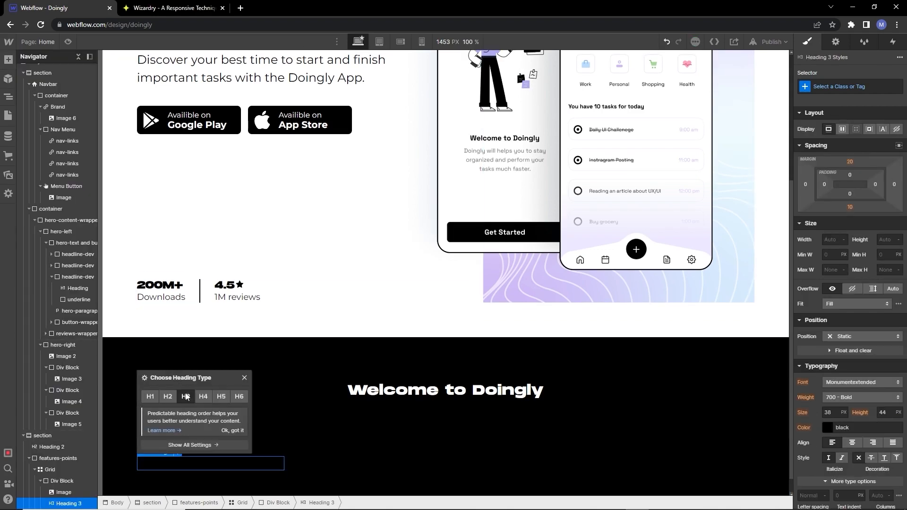
left_click(827, 428)
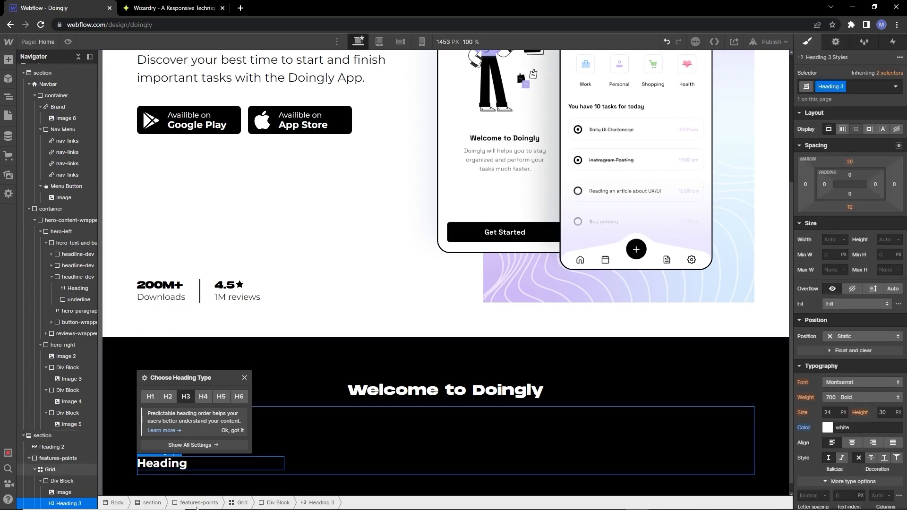
double_click(151, 464)
type("Create tasks easily")
Step: Convert the Figma heading's 20 px size to ems on the Wizardry page and set the "Create tasks easily" heading's font size to 1.39 em
key("alt+Tab")
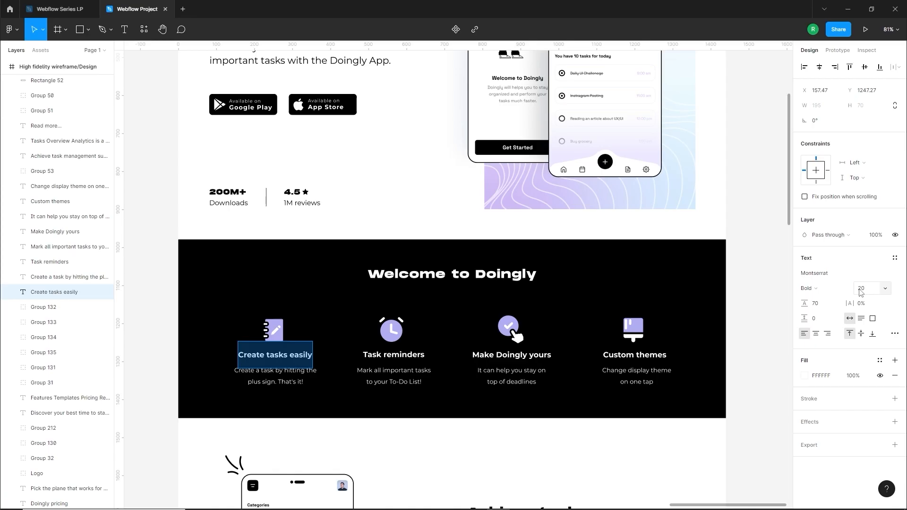
key("alt+Tab")
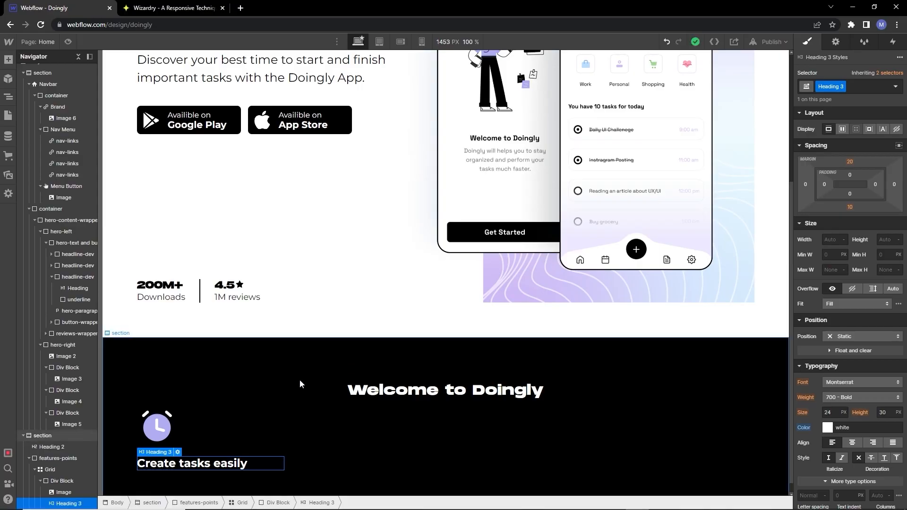
left_click(173, 6)
double_click(252, 144)
type("20")
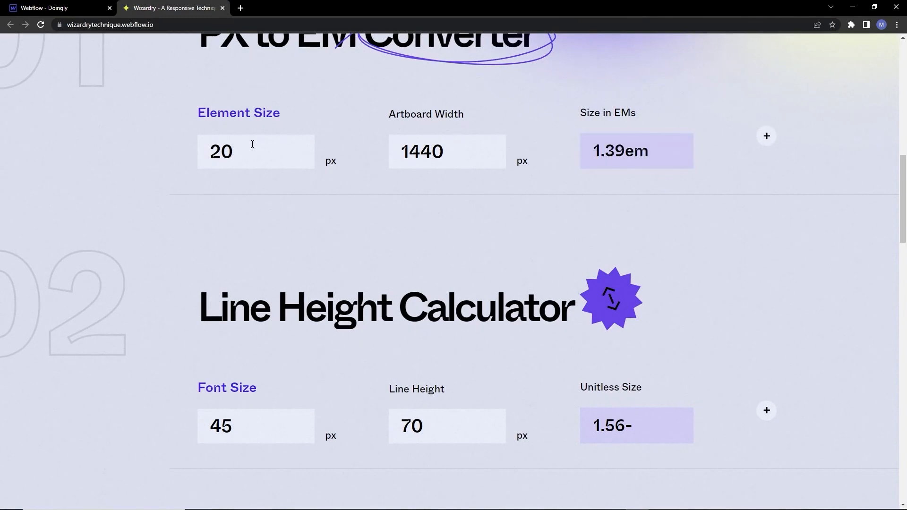
left_click(684, 170)
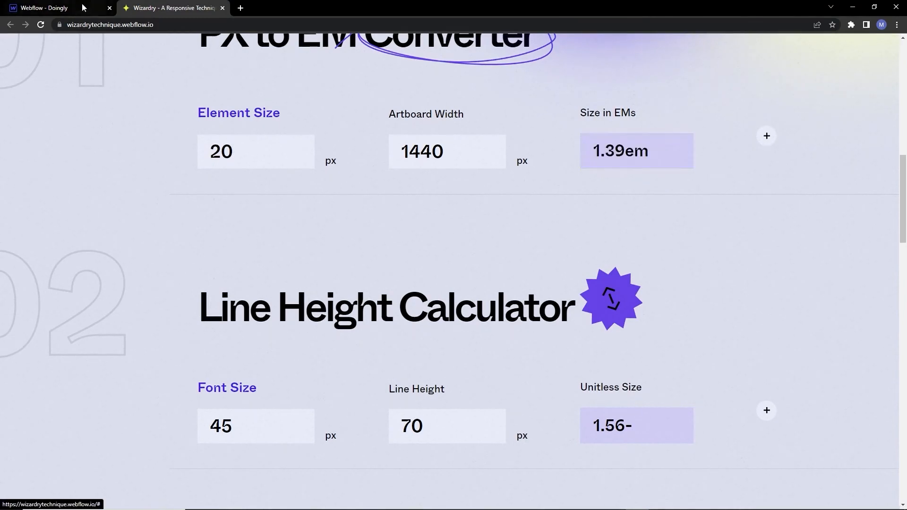
left_click(57, 8)
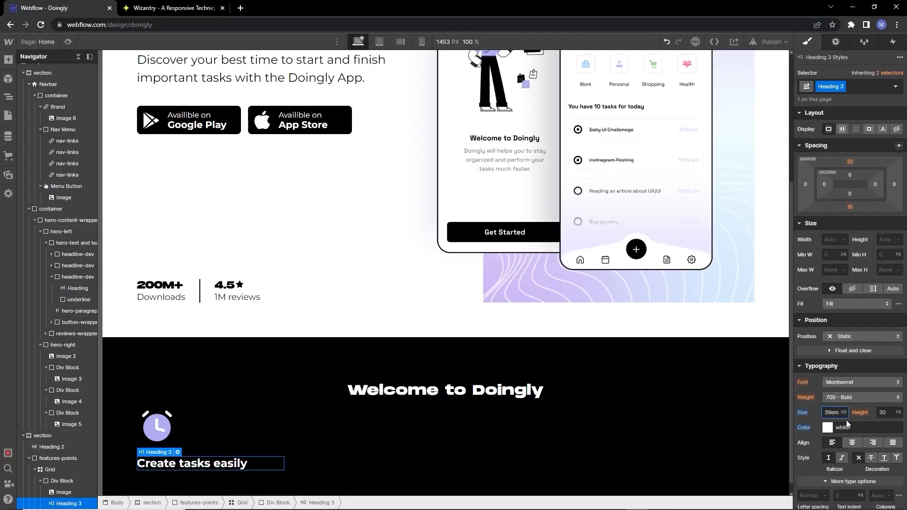
key("Return")
Step: Set the "Create tasks easily" heading's line height to 1.5 em and centre its text
left_click(883, 413)
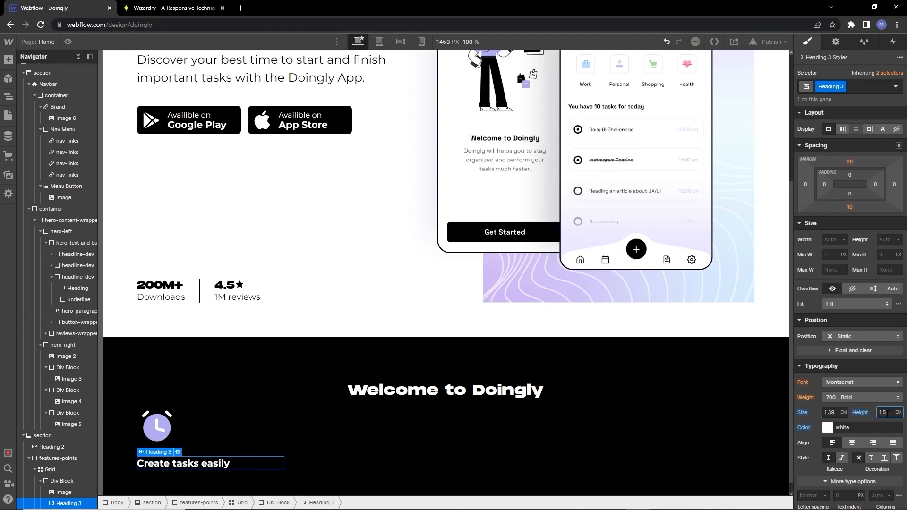
key("Return")
left_click(853, 442)
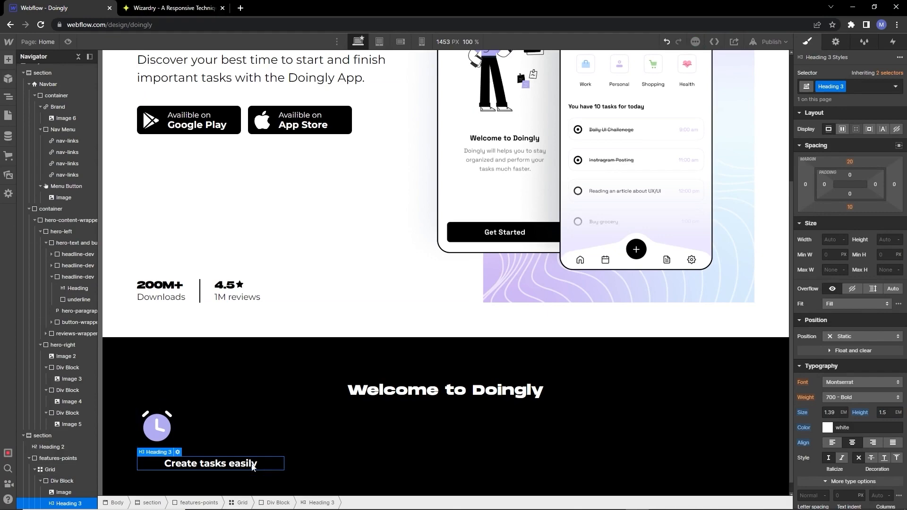
Step: Add a paragraph below the heading in the grid's first div block and colour its text white
left_click(218, 419)
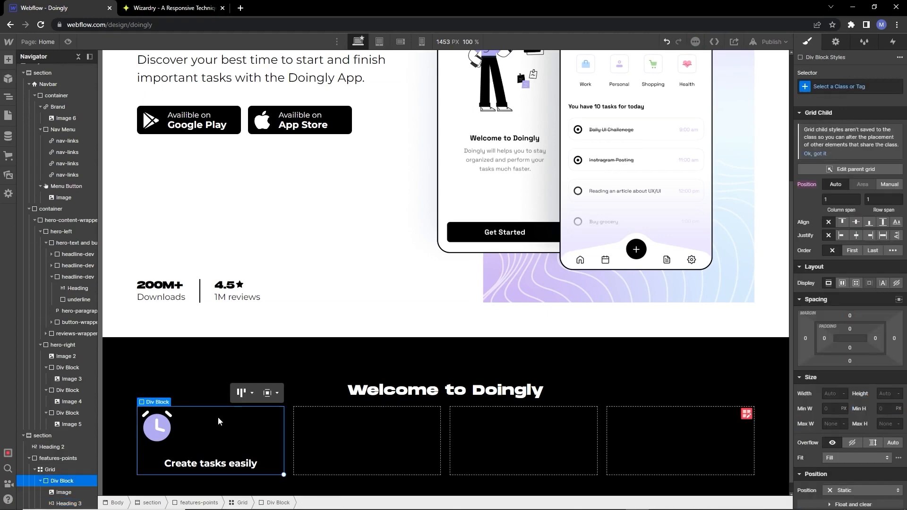
left_click(8, 60)
left_click_drag(78, 328, 166, 416)
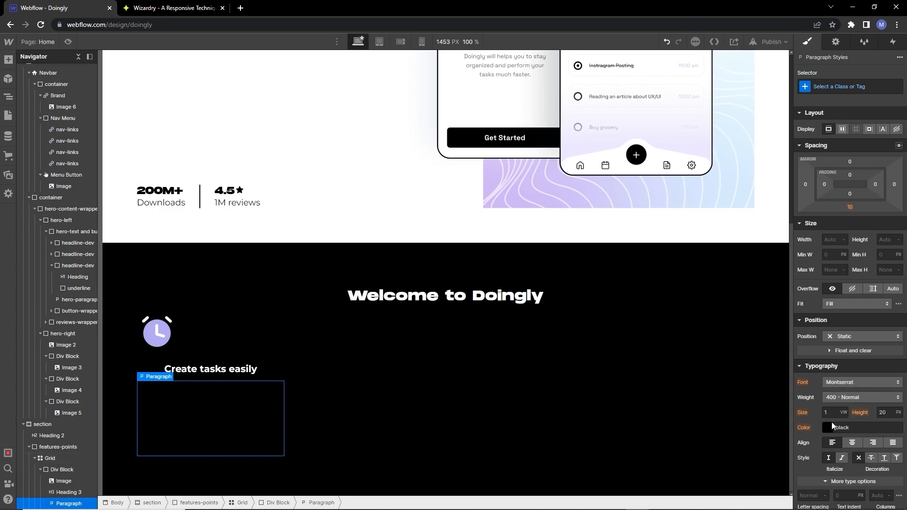
left_click(828, 427)
left_click_drag(825, 283, 798, 259)
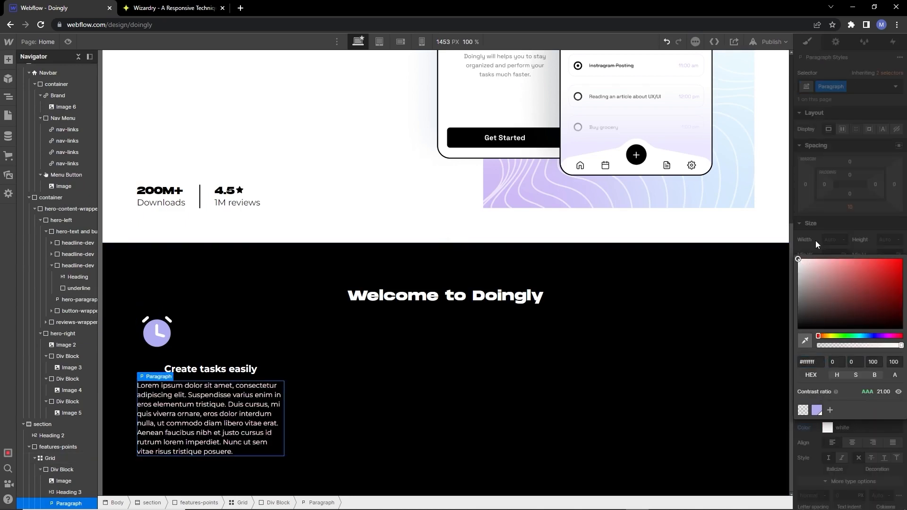
left_click(813, 250)
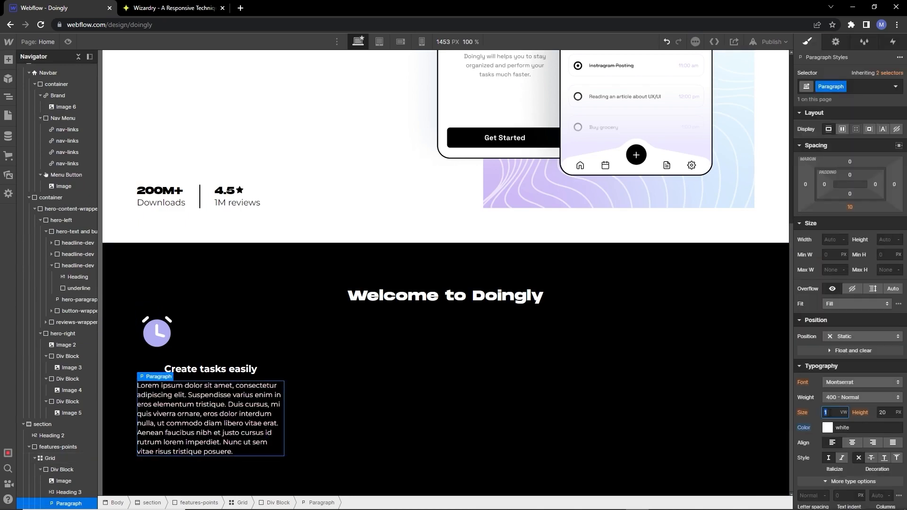
Step: Switch to Figma and copy the first feature's description, "Create a task by hitting the plus sign. That's it!"
key("alt+Tab")
double_click(276, 377)
key("ctrl+c")
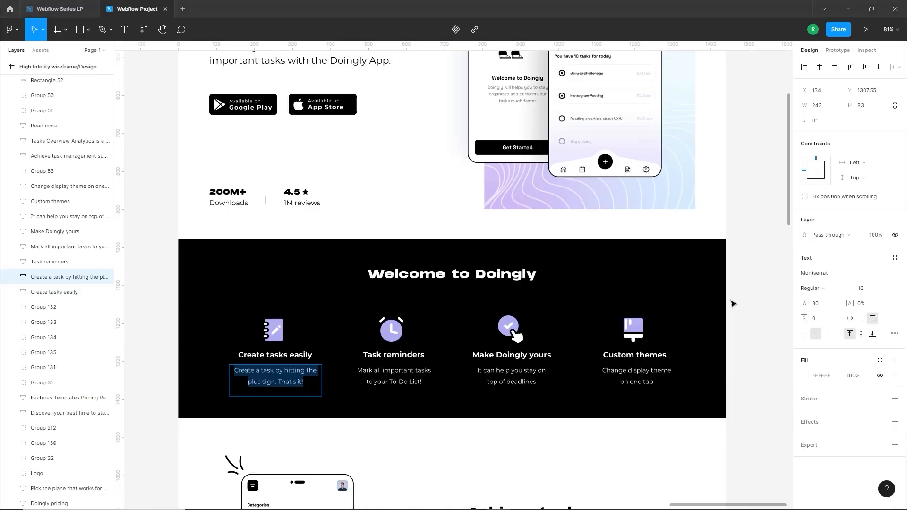
Step: Convert 16 px to ems on the Wizardry page and set the Webflow paragraph's size to 1.11 em and line height to 1.5 em
key("alt+Tab")
left_click(175, 8)
double_click(248, 150)
type("16")
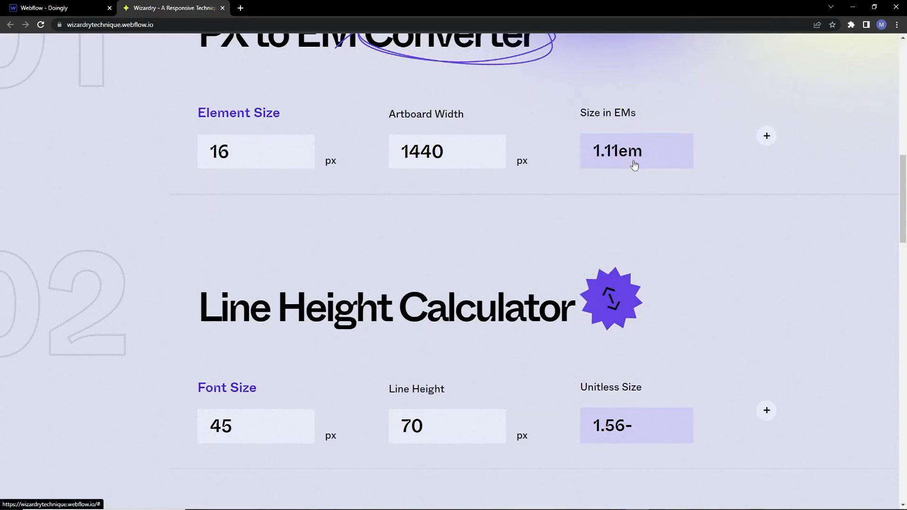
left_click(65, 7)
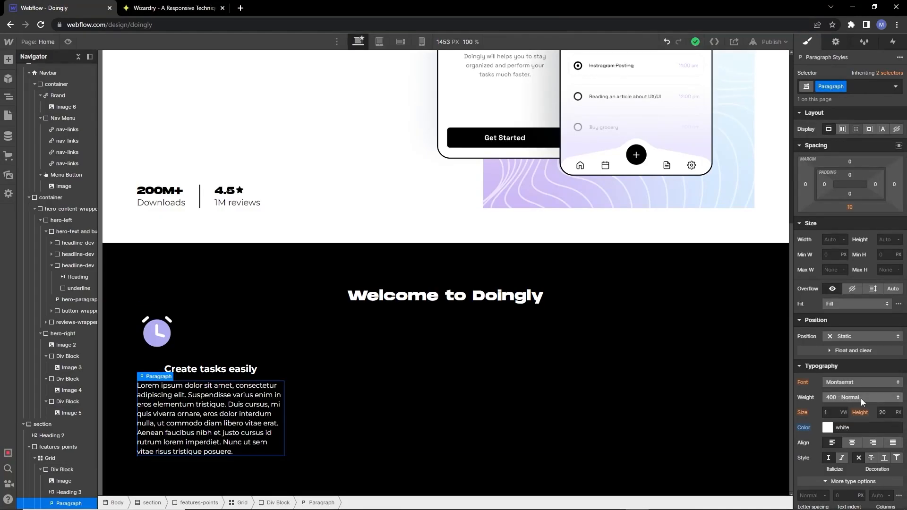
left_click(829, 413)
type("1.11em")
key("Return")
left_click(885, 411)
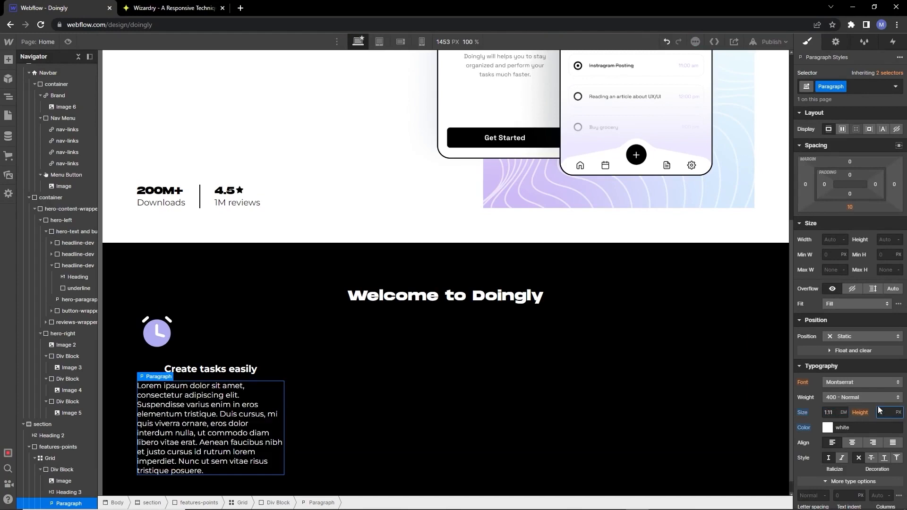
type("1.5em")
key("Return")
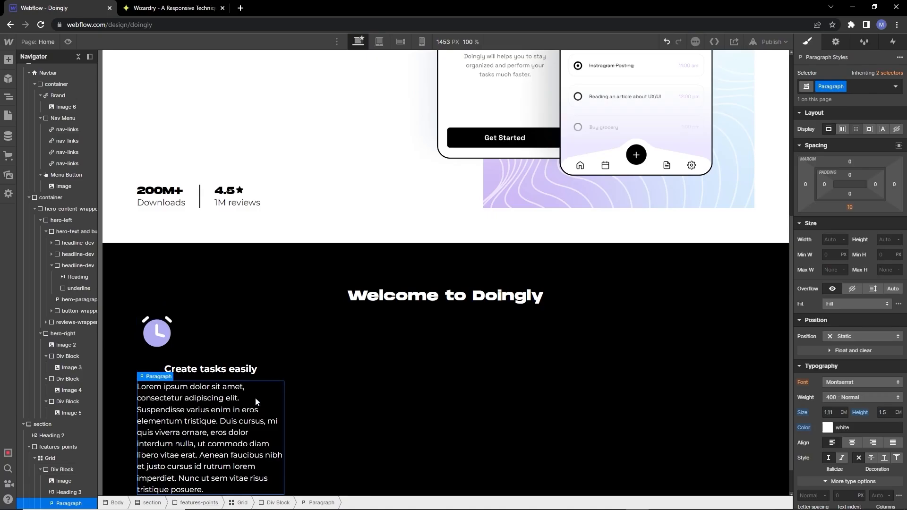
Step: Replace the placeholder paragraph with the copied "Create a task by hitting the plus sign. That's it!" and centre the text
triple_click(214, 415)
key("ctrl+v")
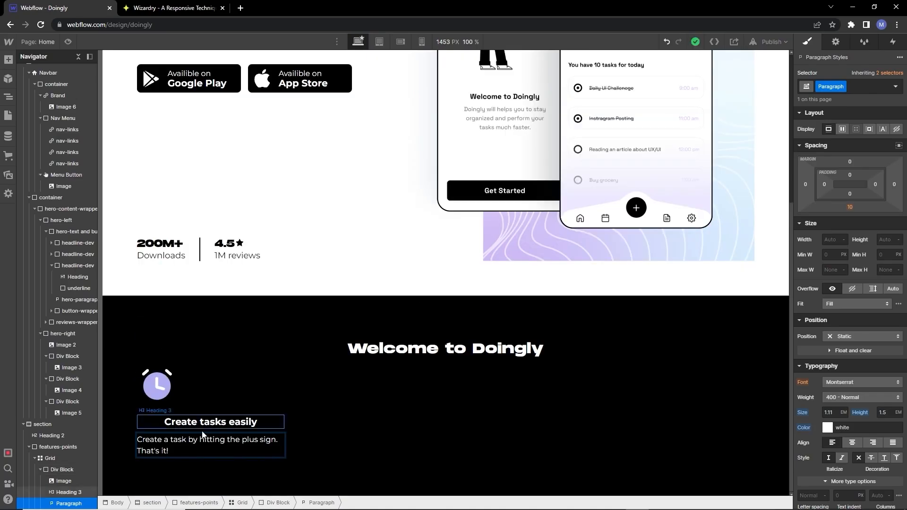
left_click(852, 443)
Step: Make the first cell's div block a vertical flex layout with its children centred in both alignment and justification
left_click(255, 392)
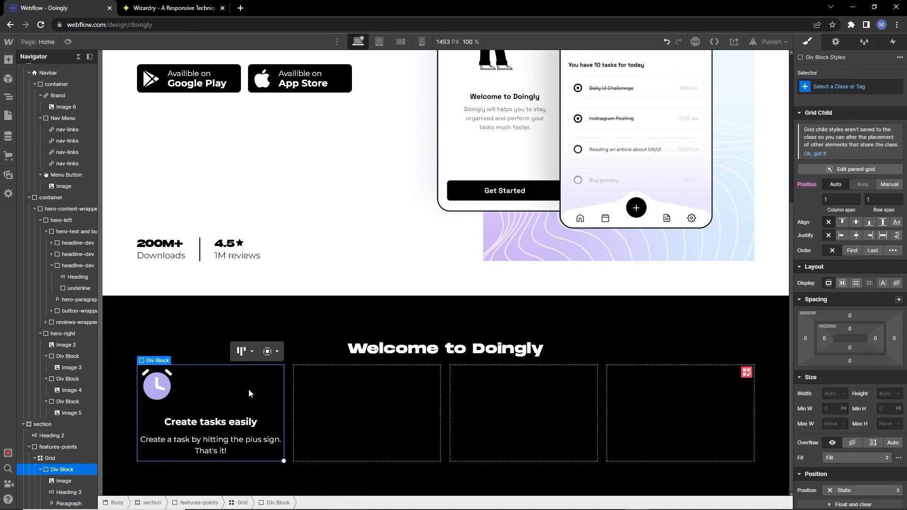
left_click(844, 283)
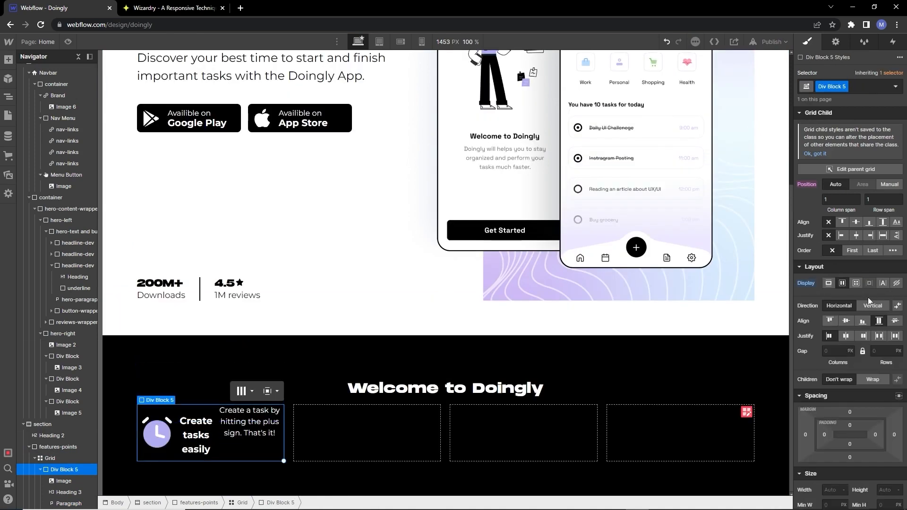
left_click(865, 307)
left_click(846, 321)
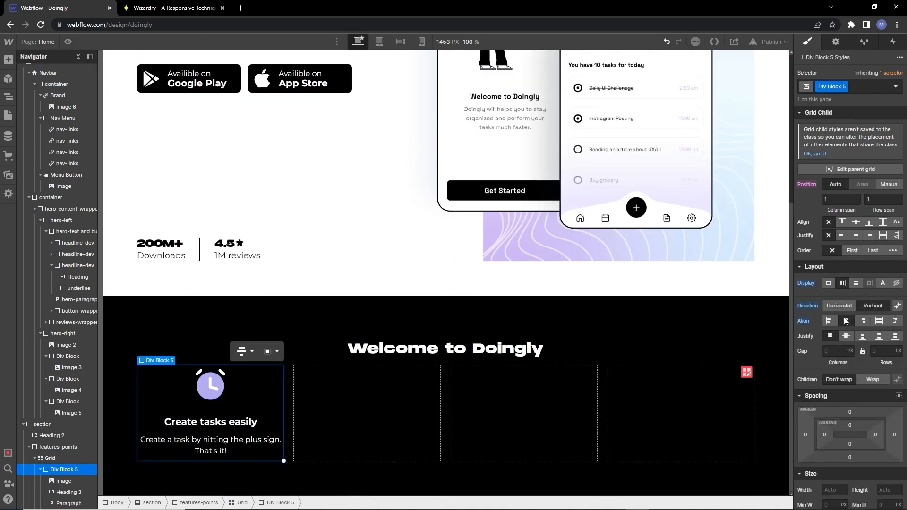
left_click(846, 336)
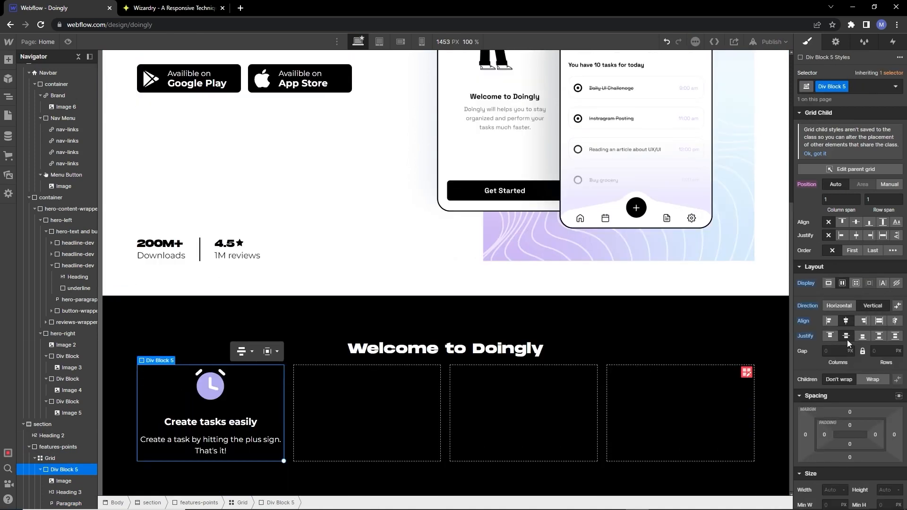
Step: Replace the clock icon in the first feature card with the notebook-and-pencil icon from the assets
left_click(217, 366)
left_click(221, 361)
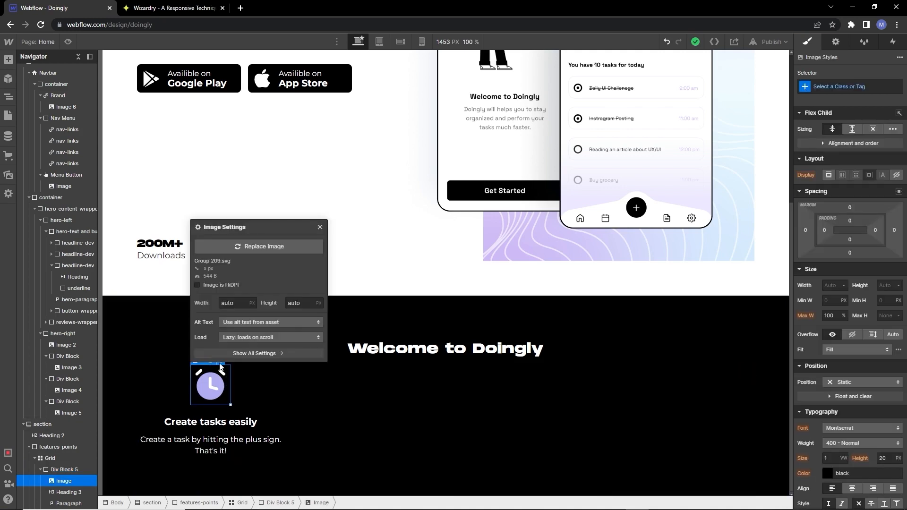
left_click(253, 246)
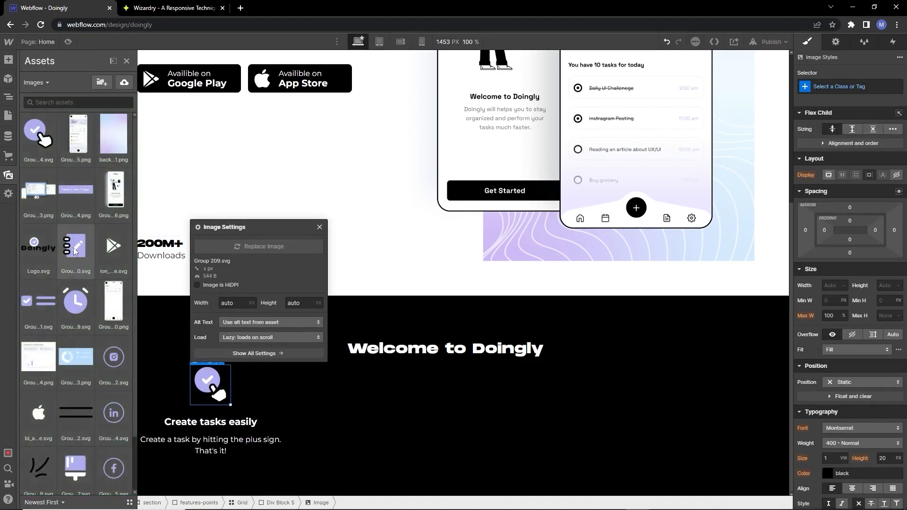
left_click(72, 248)
left_click(320, 228)
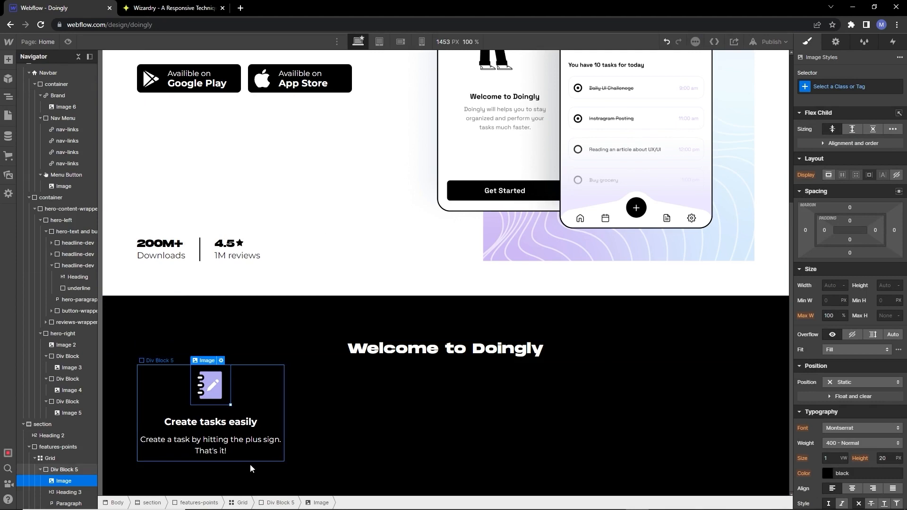
Step: Copy the finished feature card and paste it into the grid's three remaining cells
left_click(263, 390)
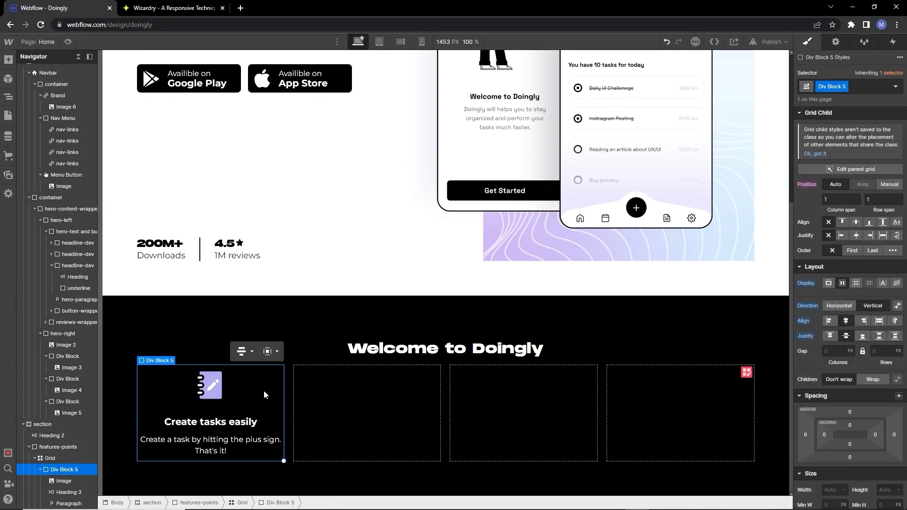
left_click(289, 389)
key("ctrl+v")
key("ctrl+v")
key("ctrl+v")
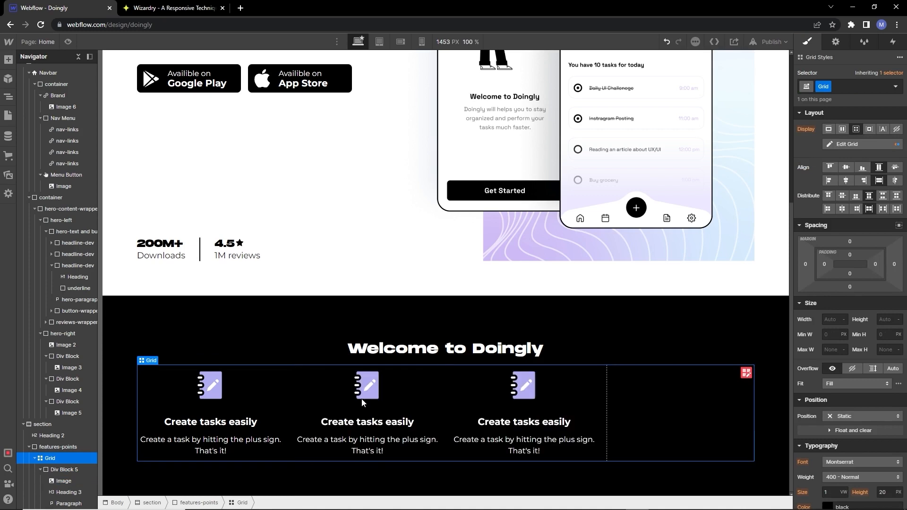
Step: Replace the second card's icon with the alarm clock image and compare the icon order with the Figma design
left_click(384, 375)
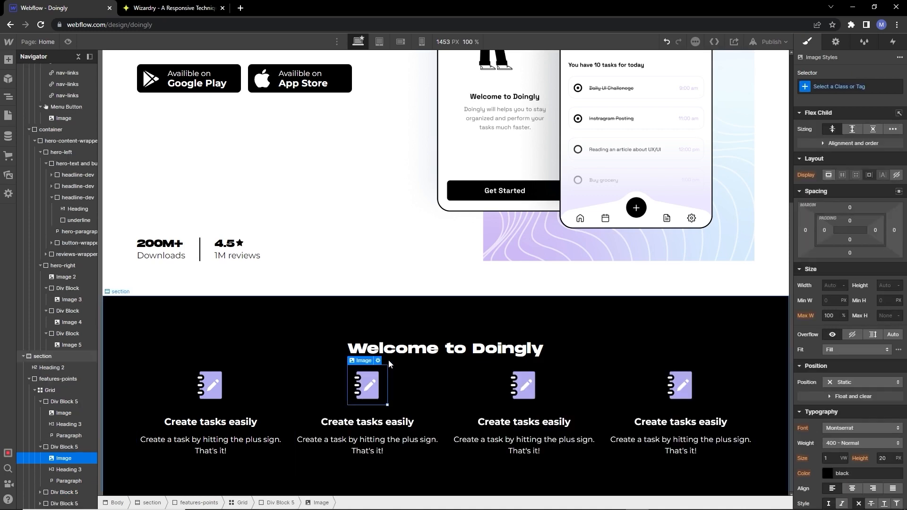
left_click(378, 360)
left_click(415, 246)
left_click(40, 135)
left_click(476, 227)
key("alt+Tab")
key("alt+Tab")
Step: Replace the third card's icon with the checkmark-and-hand image from the assets
left_click(531, 380)
left_click(534, 361)
left_click(580, 251)
left_click(71, 243)
left_click(633, 227)
Step: Replace the fourth card's icon with the paintbrush image Group 207.svg
left_click(687, 375)
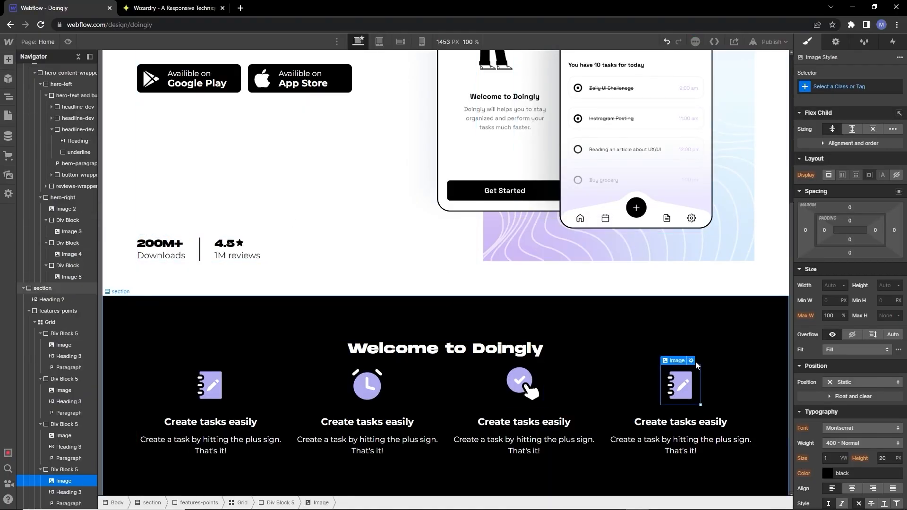
left_click(692, 361)
left_click(713, 246)
left_click(75, 467)
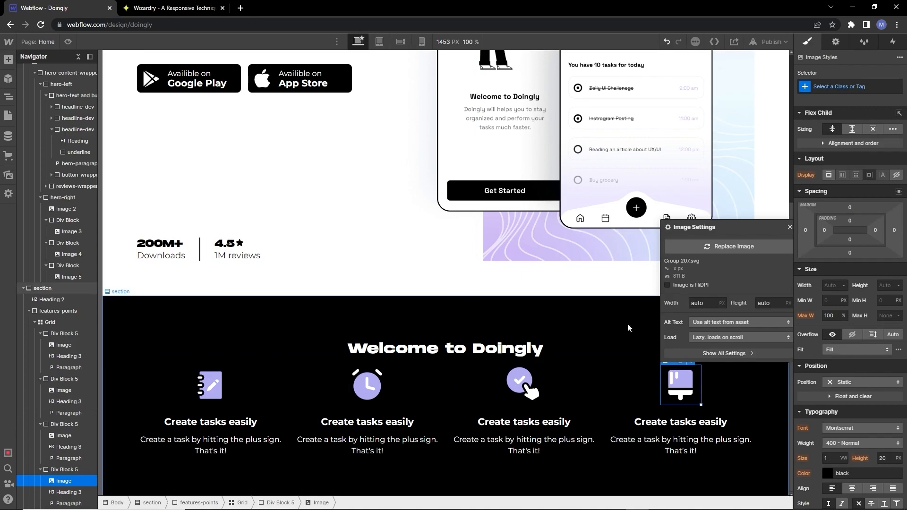
key("Escape")
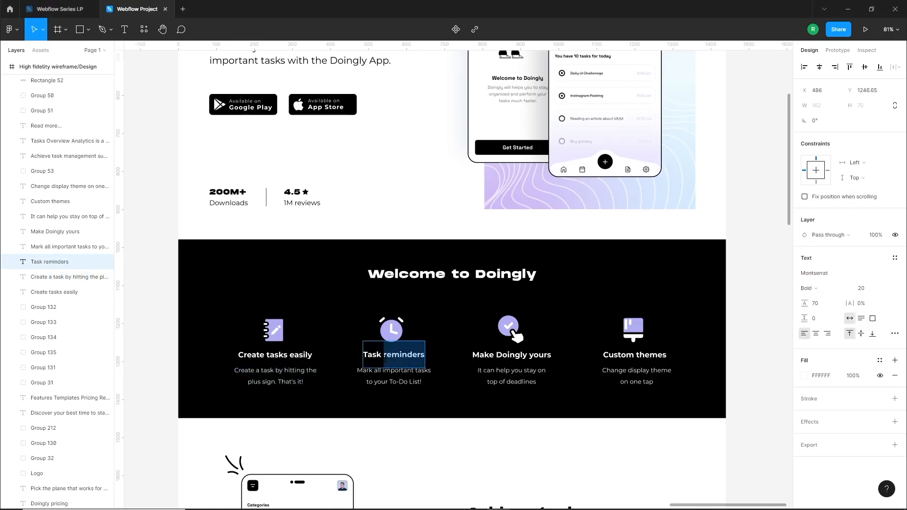
Step: Change the second card's heading to "Task reminders" and its paragraph to "Mark all important tasks to your To-Do List!"
left_click(371, 420)
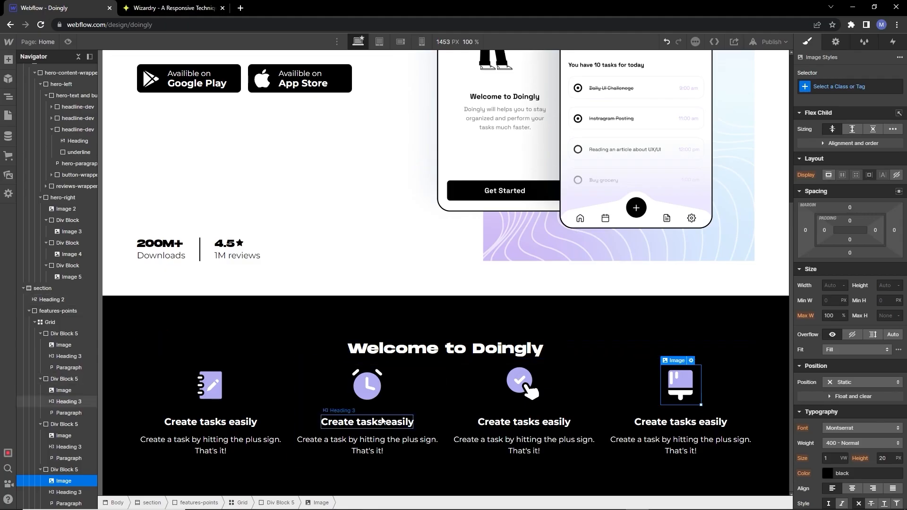
double_click(381, 420)
type("Task reminders")
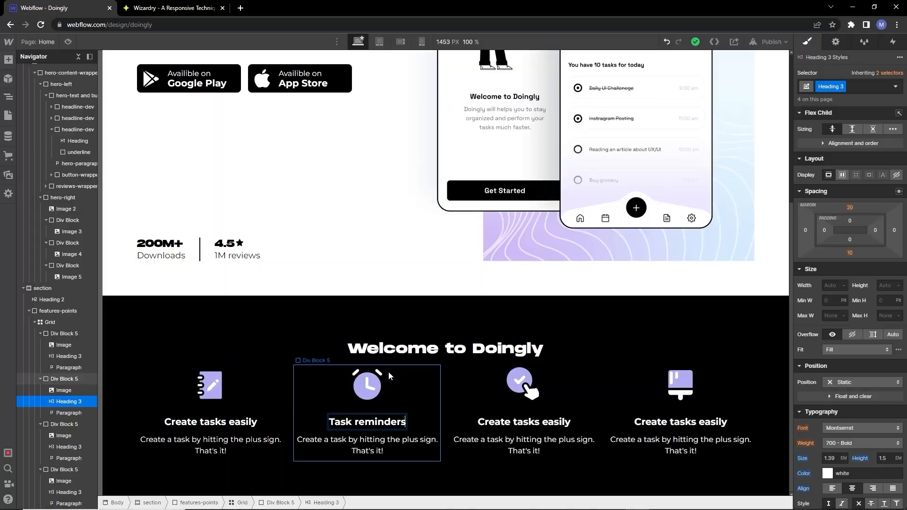
double_click(378, 441)
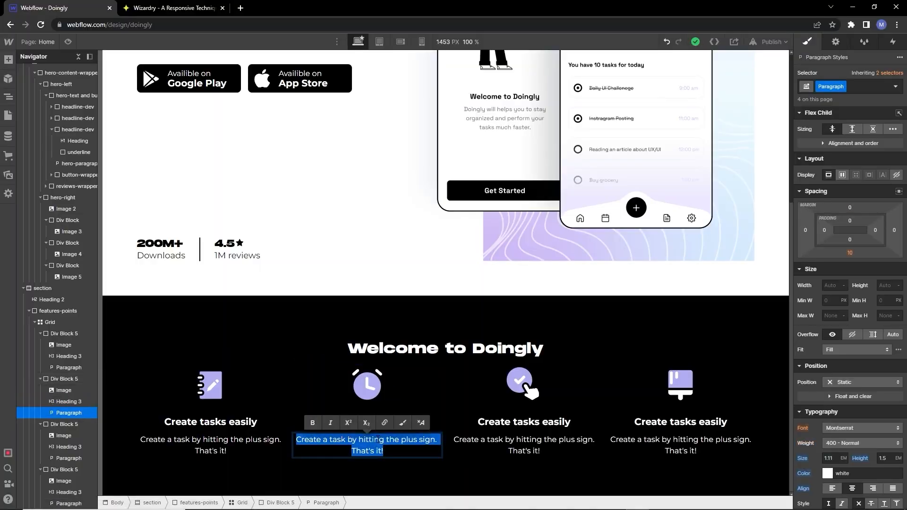
type("Mark all important tasks to your To-Do List!")
Step: Take the third feature's description from Figma and change the third card's paragraph to "It can help you stay on top of deadlines"
key("alt+Tab")
double_click(526, 377)
key("alt+Tab")
double_click(523, 444)
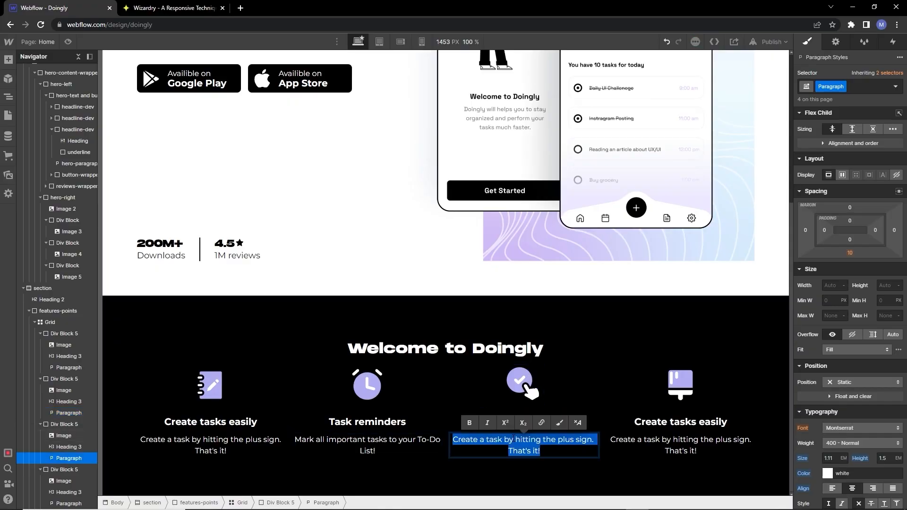
type("It can help you stay on top of deadlines")
Step: Copy the third feature's title from Figma and change the third card's heading to "Make Doingly yours" in Webflow
key("alt+Tab")
double_click(511, 355)
key("ctrl+c")
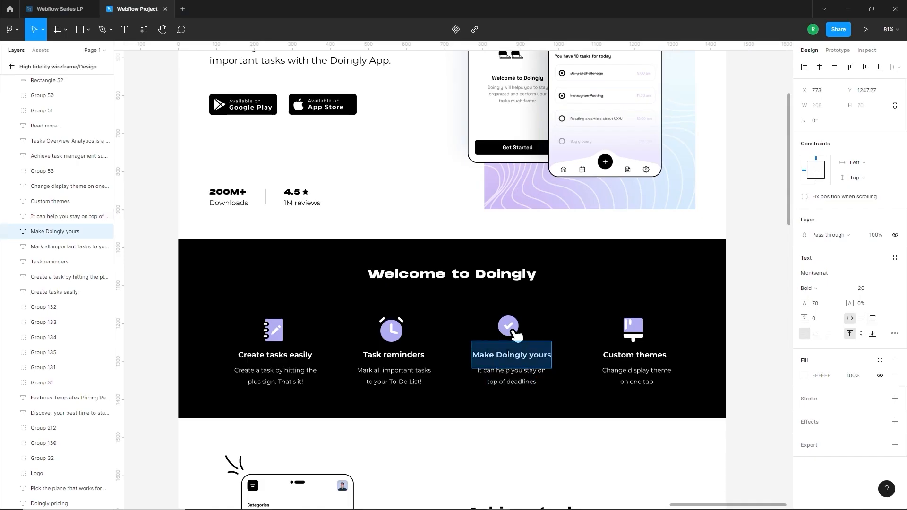
key("alt+Tab")
double_click(524, 421)
key("ctrl+v")
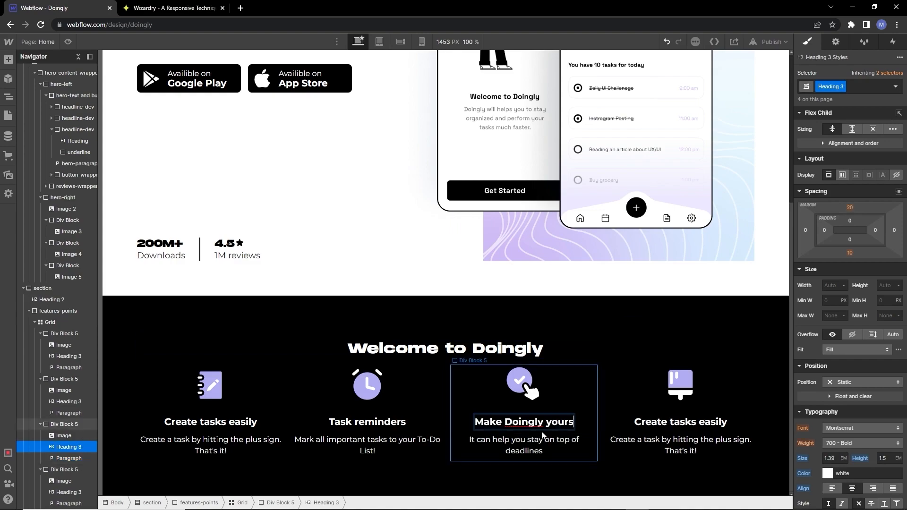
Step: Copy the fourth feature's title from Figma and change the fourth card's heading to "Custom themes" in Webflow
key("alt+Tab")
double_click(633, 356)
key("ctrl+c")
key("alt+Tab")
double_click(664, 422)
key("ctrl+v")
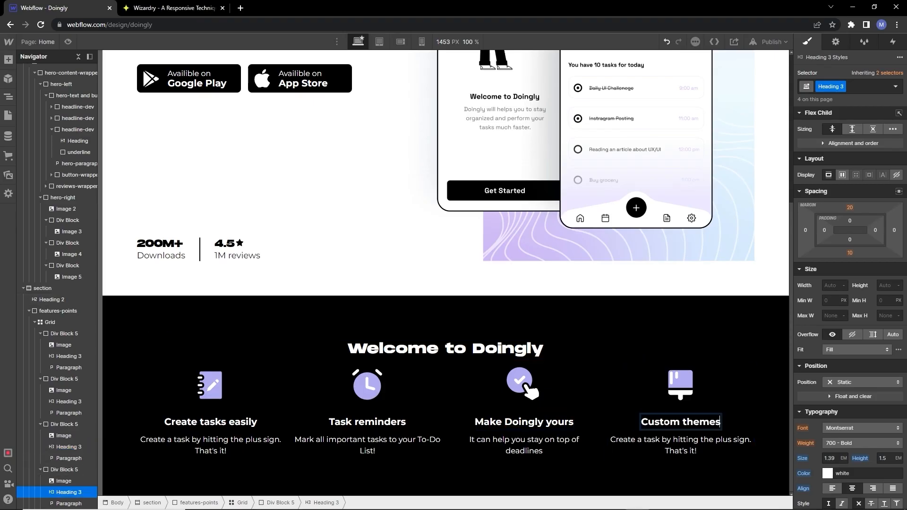
Step: Take the fourth feature's description from Figma and change the fourth card's paragraph to "Change display theme on one tap"
key("alt+Tab")
double_click(634, 375)
key("alt+Tab")
double_click(660, 443)
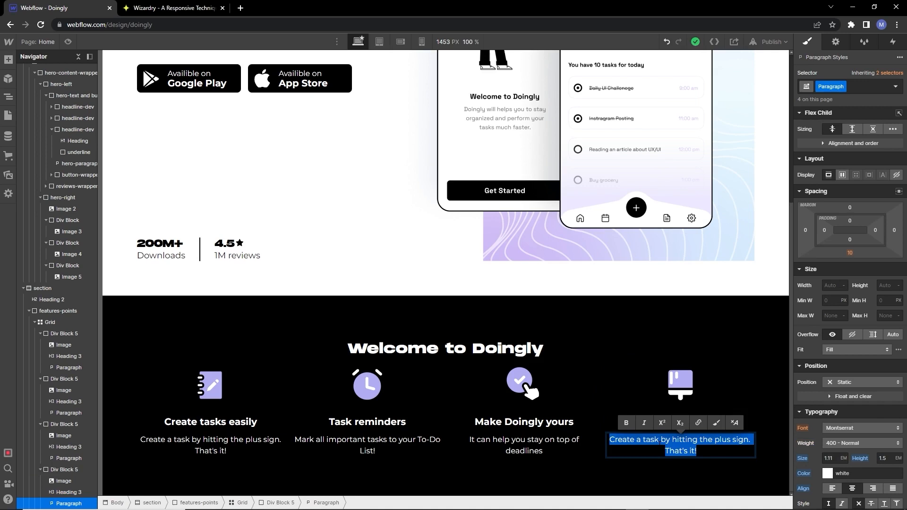
type("Change display theme on one tap")
Step: Add some left and right padding to the features-points block and set the feature grid's gap to 84 px
left_click(59, 334)
left_click(58, 312)
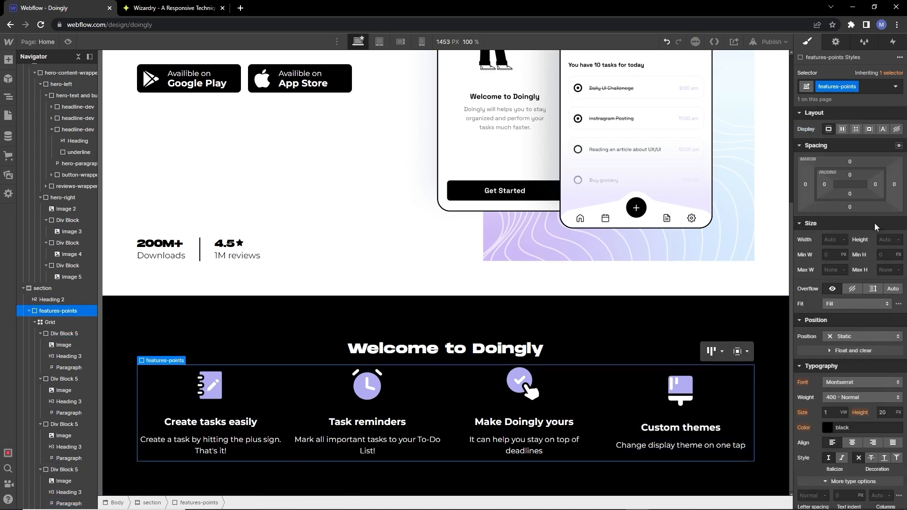
left_click_drag(876, 183, 862, 182)
left_click(364, 426)
left_click(732, 373)
left_click_drag(297, 408, 329, 412)
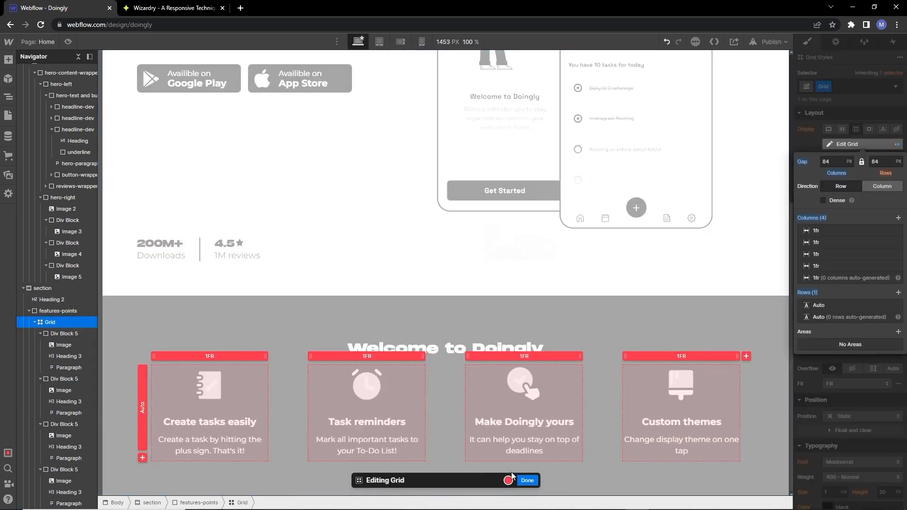
left_click(527, 480)
left_click(529, 471)
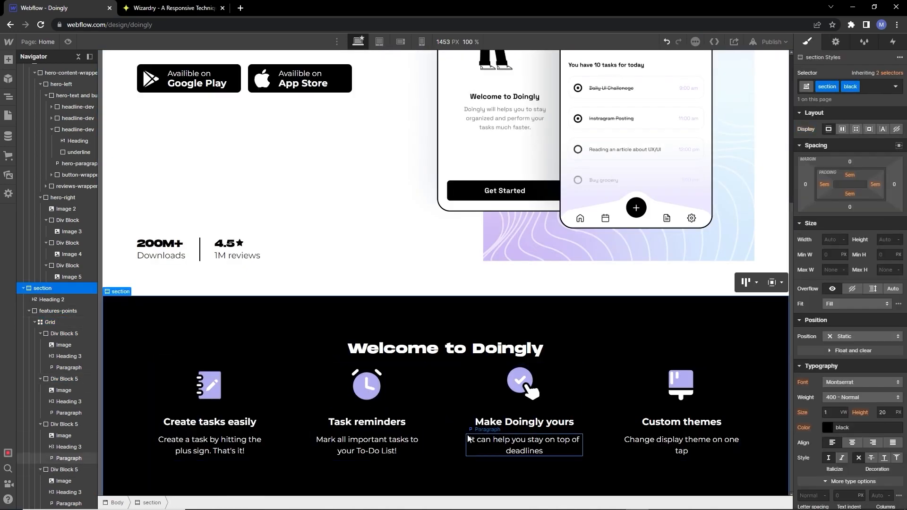
Step: Set the features-points block's left and right padding to 70 px and the feature grid's gap to 44 px
left_click(747, 427)
left_click_drag(871, 186, 873, 186)
left_click_drag(852, 186, 850, 188)
double_click(619, 409)
left_click_drag(607, 399, 592, 397)
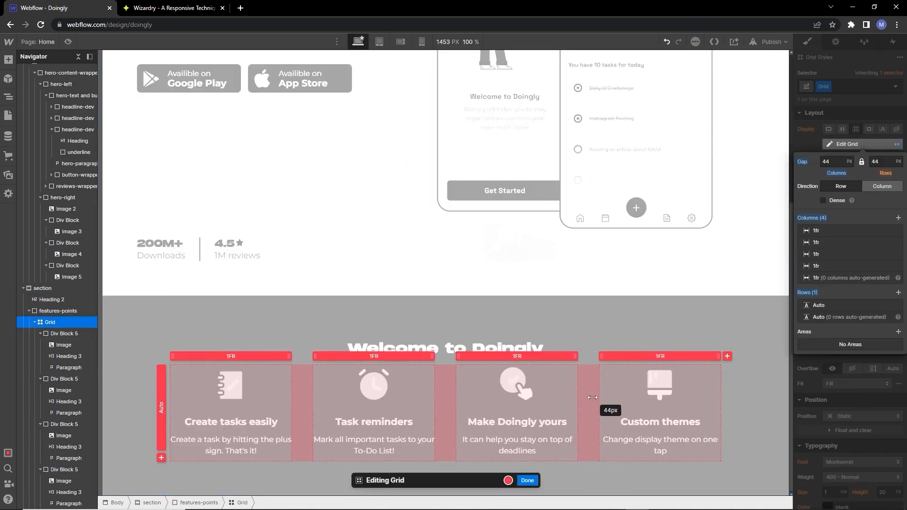
key("Escape")
left_click(537, 323)
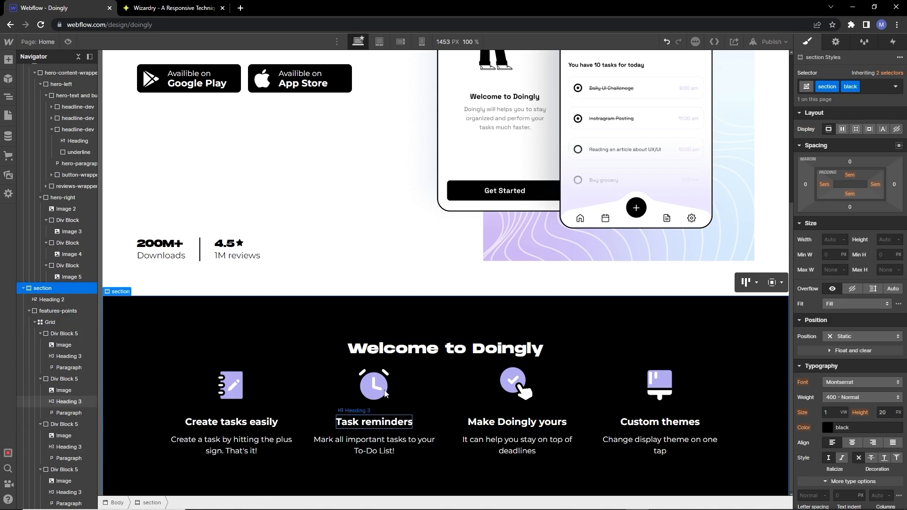
Step: Set the top margin of the features-points block to 70 px
left_click(58, 310)
left_click_drag(853, 162, 853, 144)
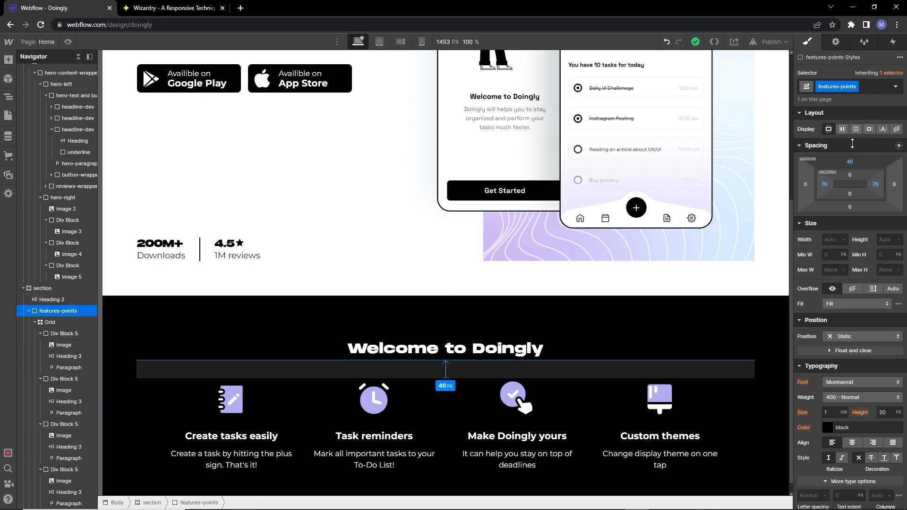
left_click(851, 162)
left_click(850, 162)
left_click(851, 162)
type("70")
key("Return")
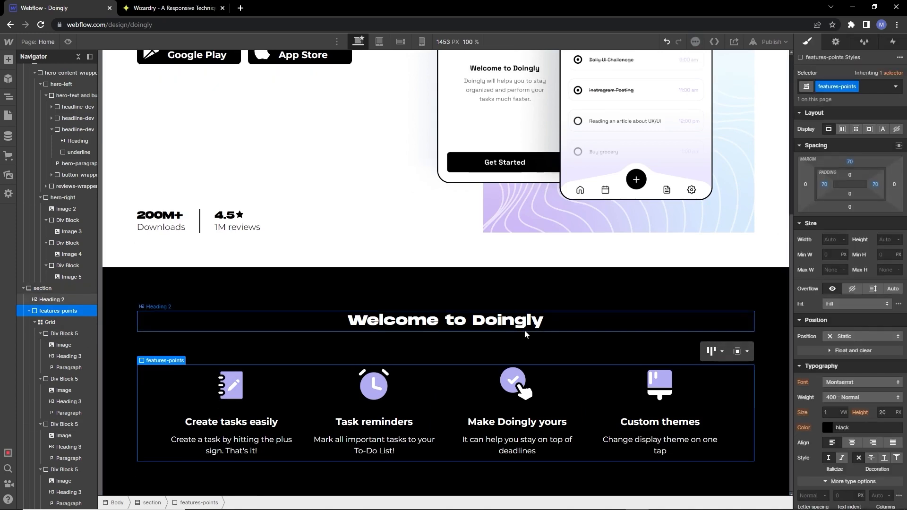
Step: Set the top margin of the "Welcome to Doingly" heading to 0
left_click(347, 319)
left_click(849, 161)
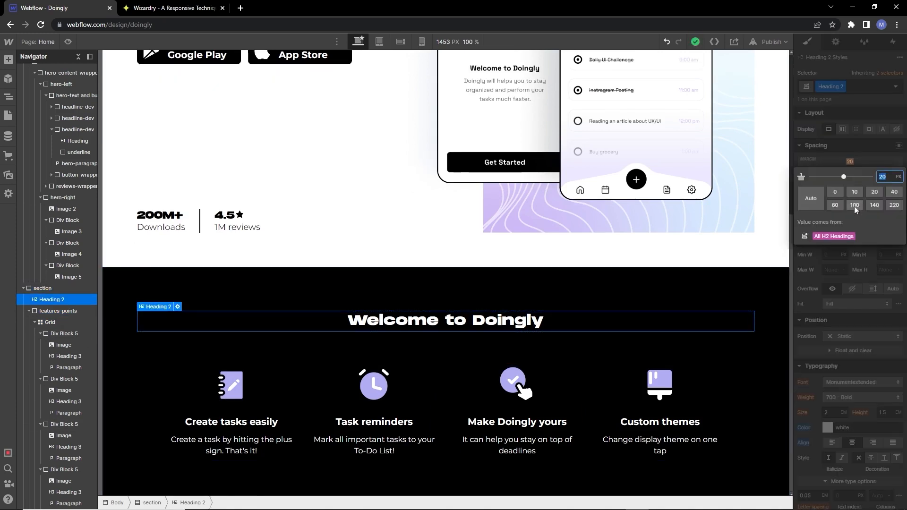
left_click(834, 191)
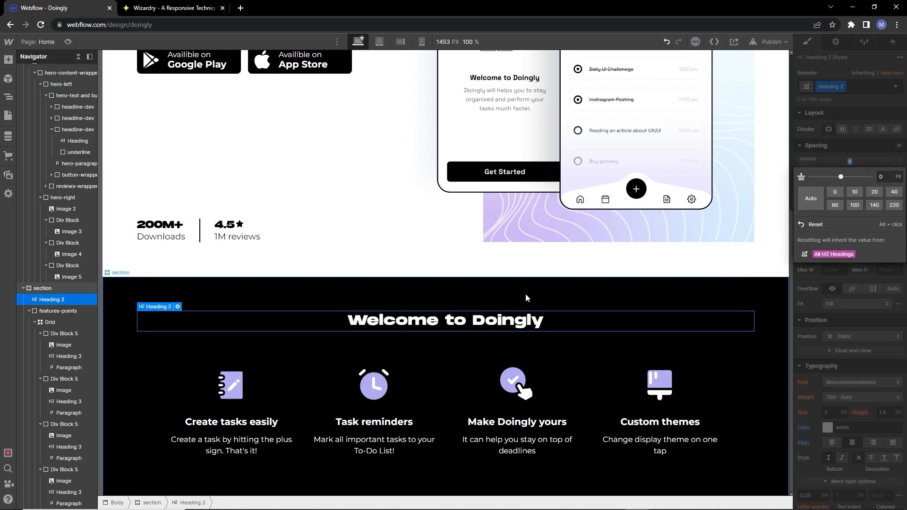
left_click(526, 293)
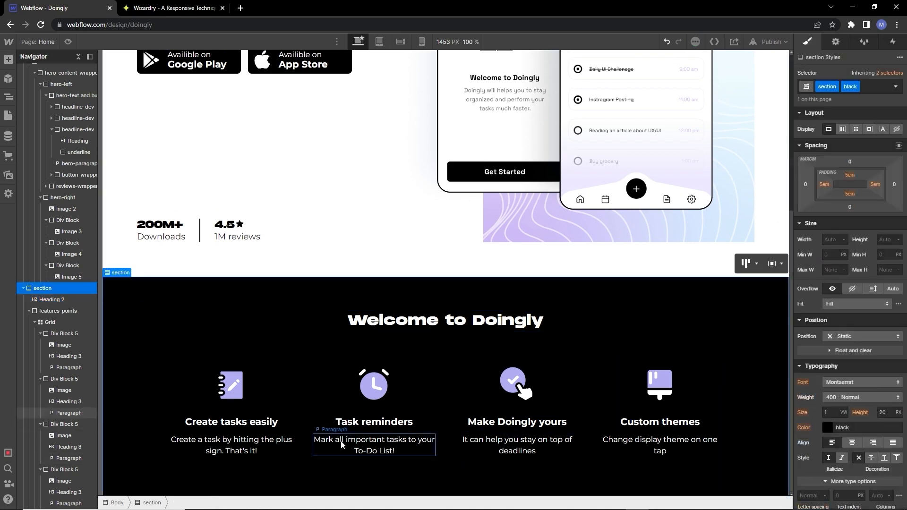
Step: Collapse the existing sections, add a new section below the black one and apply the existing section class to it
left_click(22, 289)
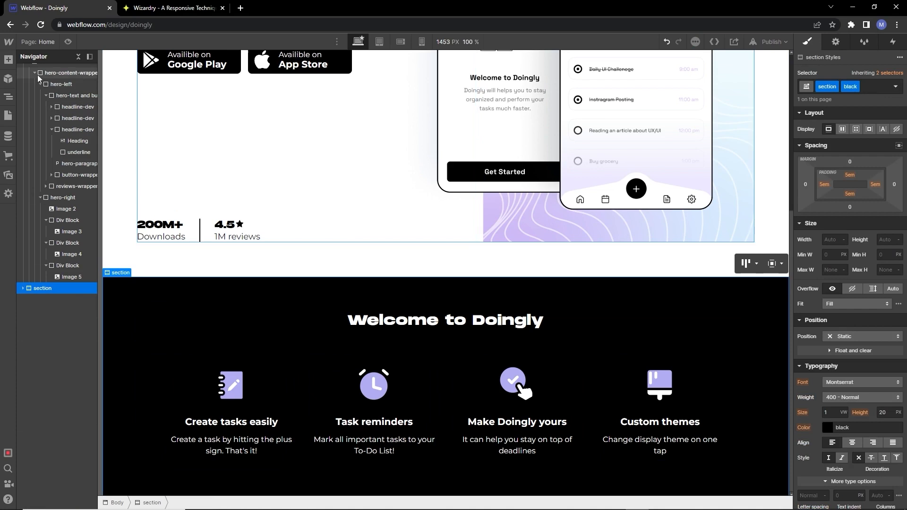
left_click(22, 80)
left_click(21, 70)
left_click(8, 59)
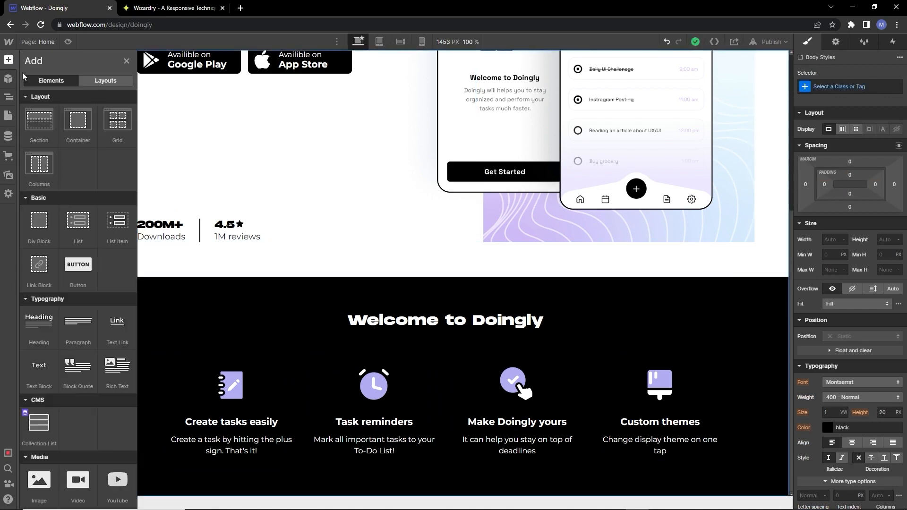
left_click_drag(36, 131, 248, 474)
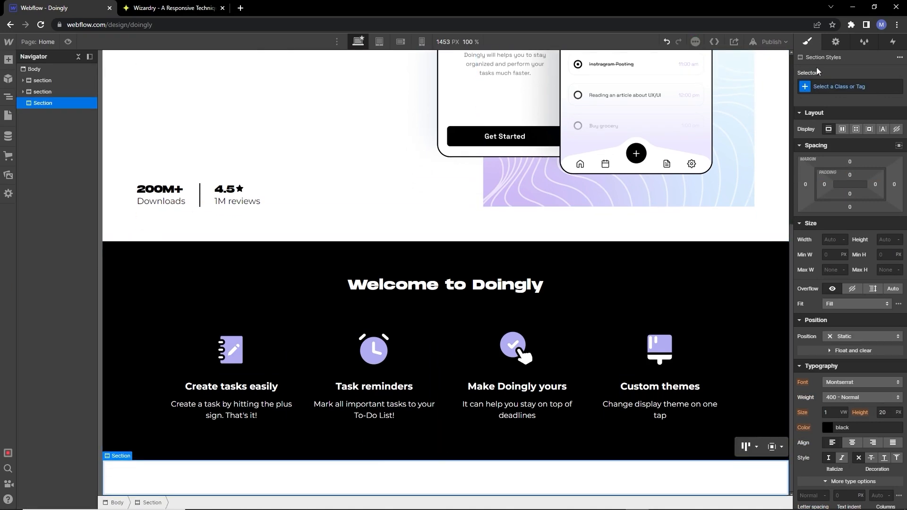
left_click(832, 90)
type("section")
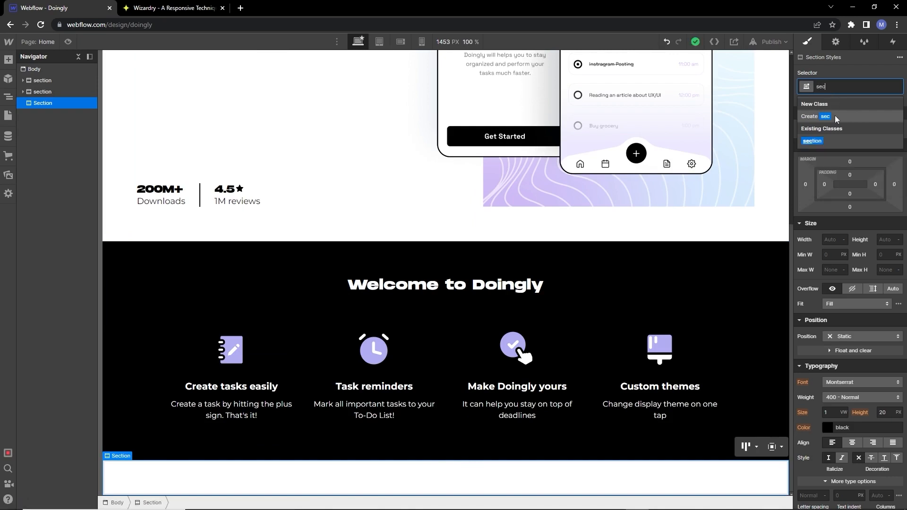
key("Return")
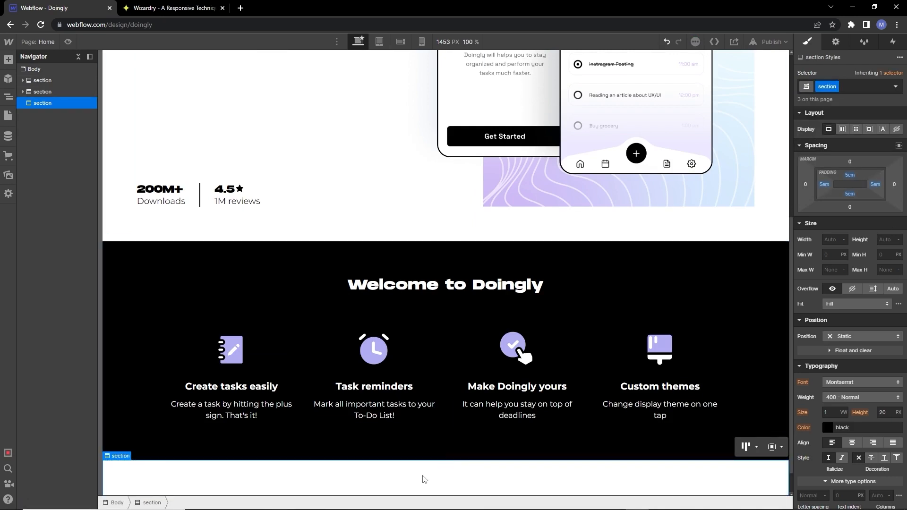
Step: Check the next section's design in Figma, and add a div block with the container class inside the new section in Webflow
scroll(416, 451, "down", 1)
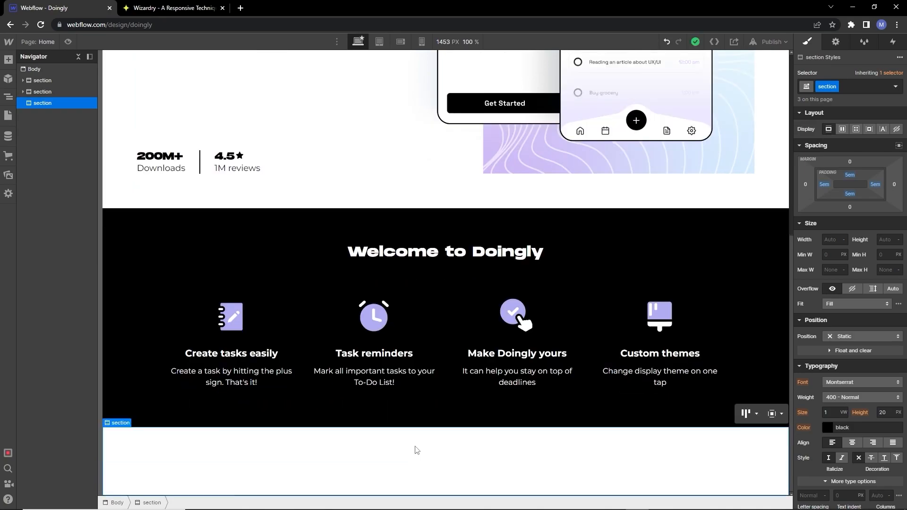
key("alt+Tab")
scroll(416, 456, "down", 6)
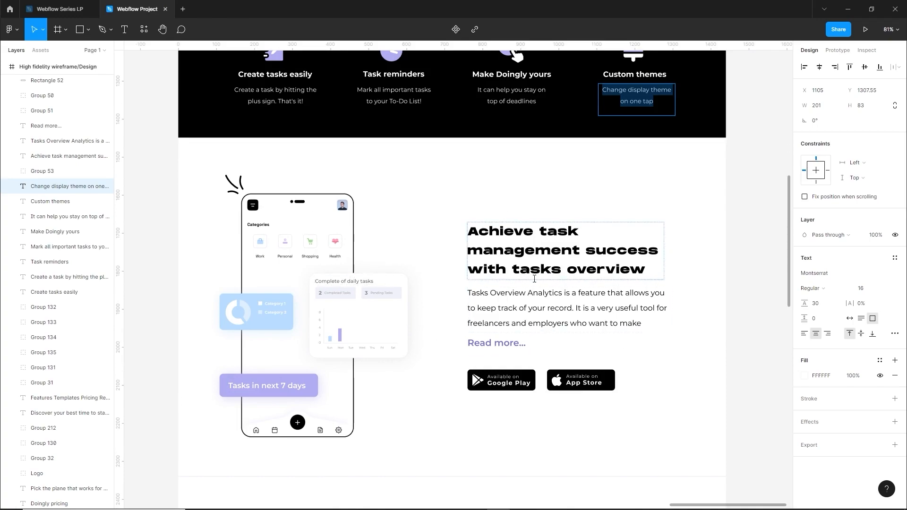
key("alt+Tab")
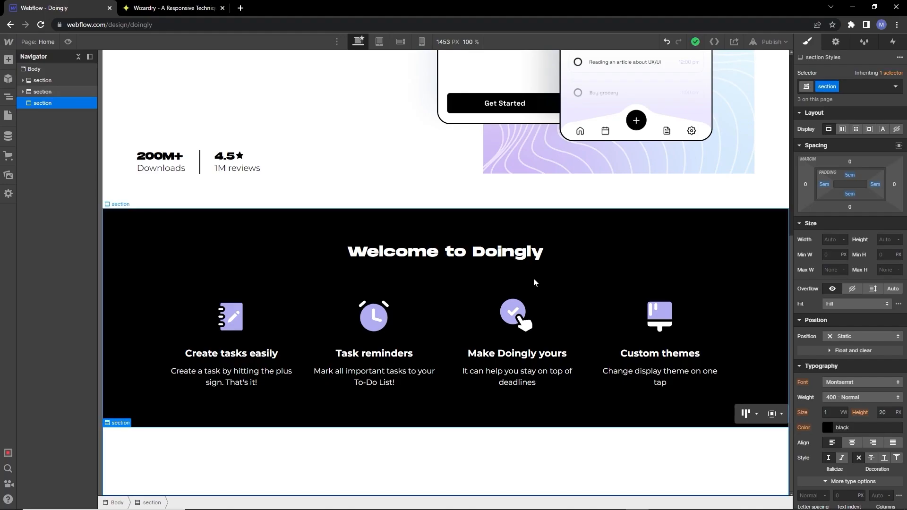
left_click(8, 60)
left_click(39, 227)
left_click(839, 86)
type("co")
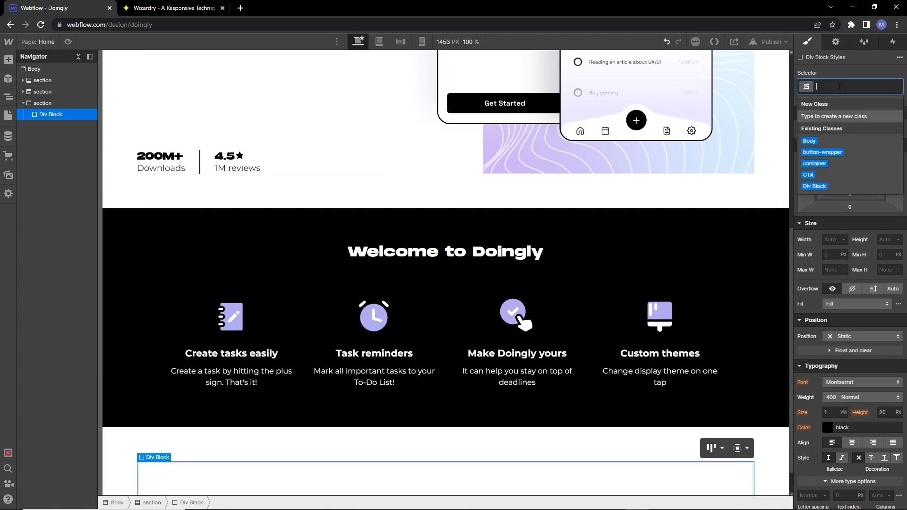
type("ntai")
key("Down")
key("Return")
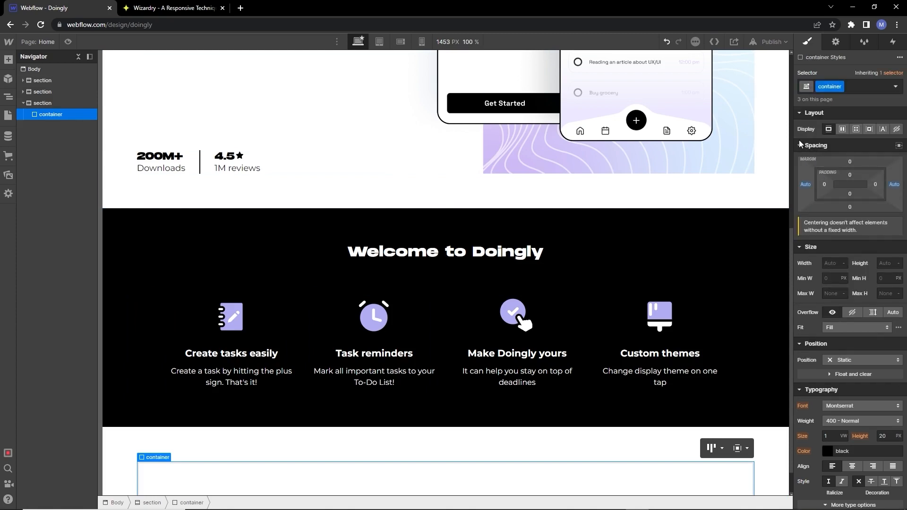
Step: Add a div block inside the new container and give it a new class named sec-wrapper
left_click(9, 61)
left_click(40, 222)
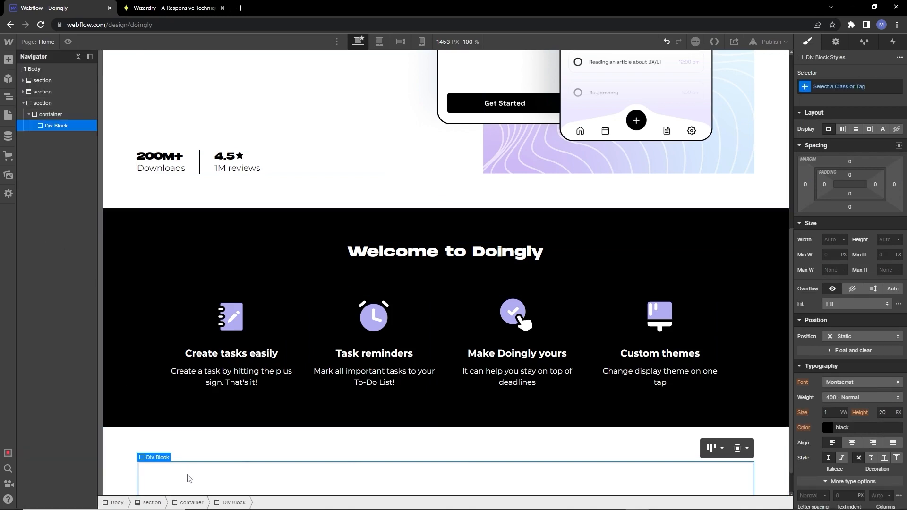
left_click(831, 86)
type("s")
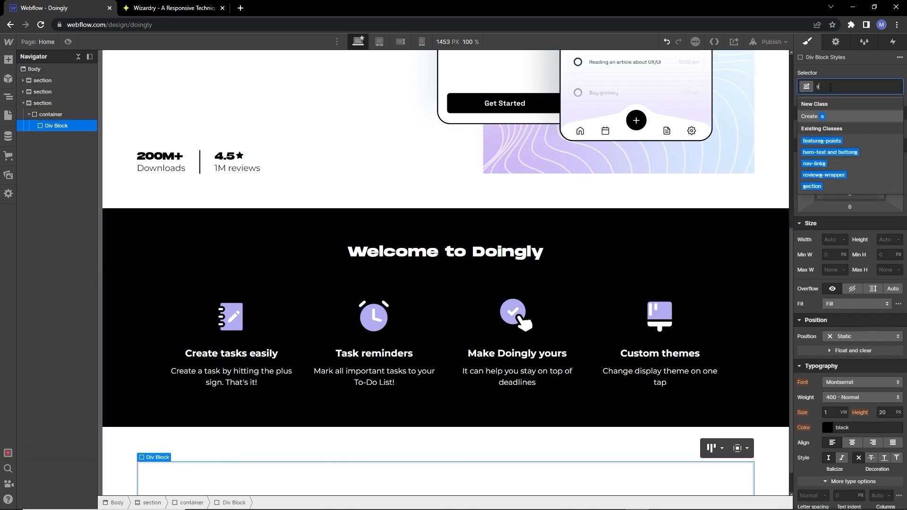
type("ec-wrapper")
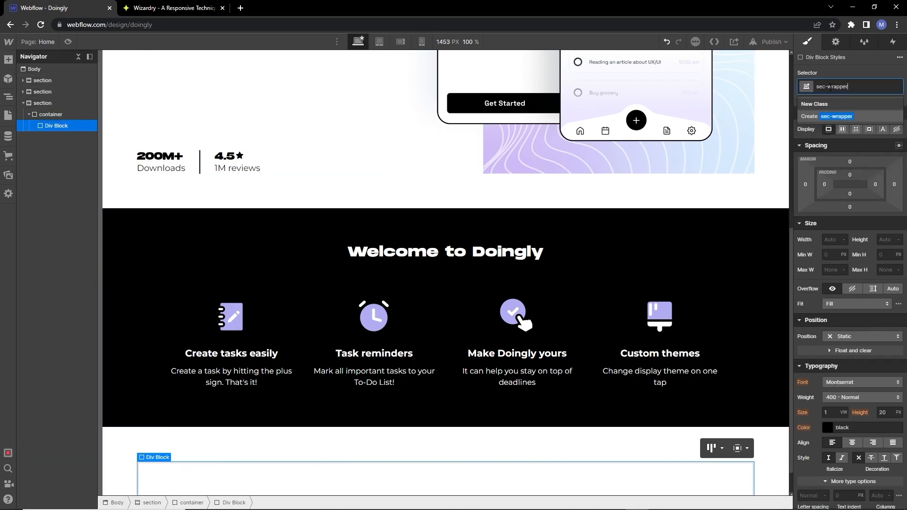
key("Return")
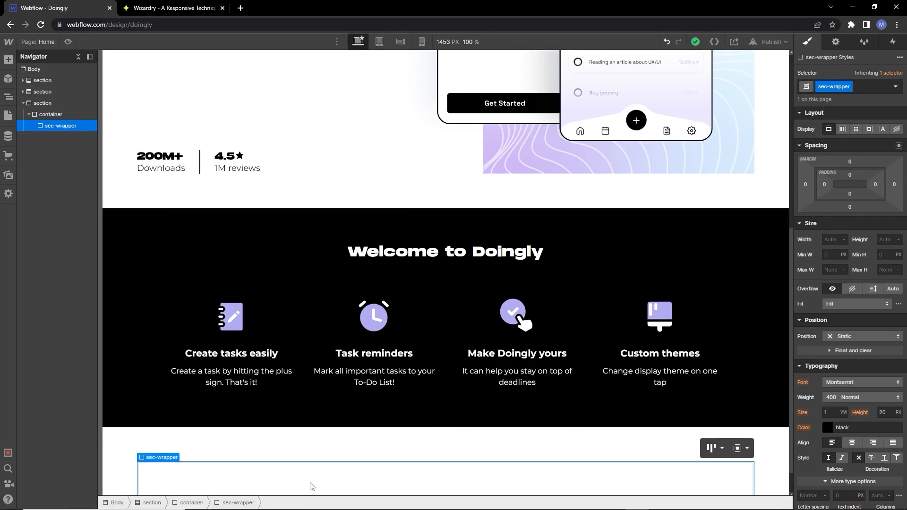
Step: Place two div blocks inside sec-wrapper and set its display to a horizontal flex layout
left_click(8, 60)
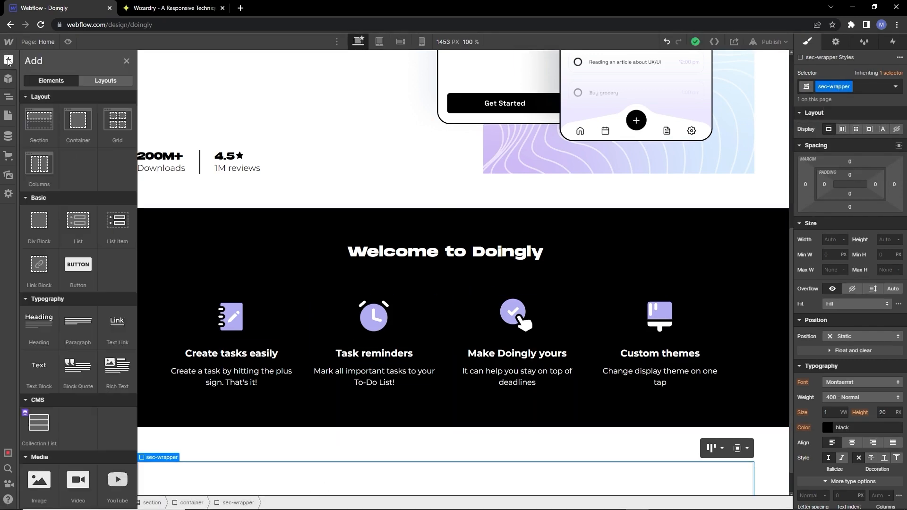
left_click(45, 235)
left_click(49, 127)
left_click(8, 59)
left_click(41, 221)
left_click(59, 126)
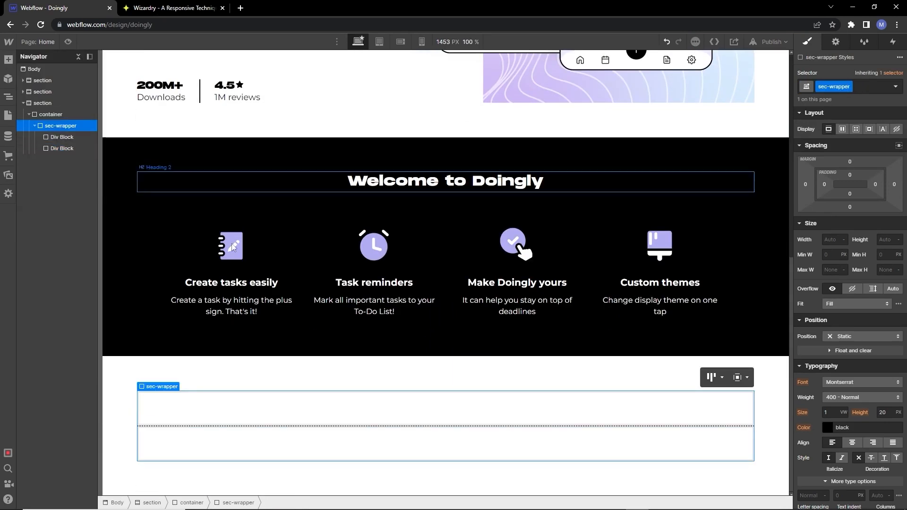
left_click(842, 130)
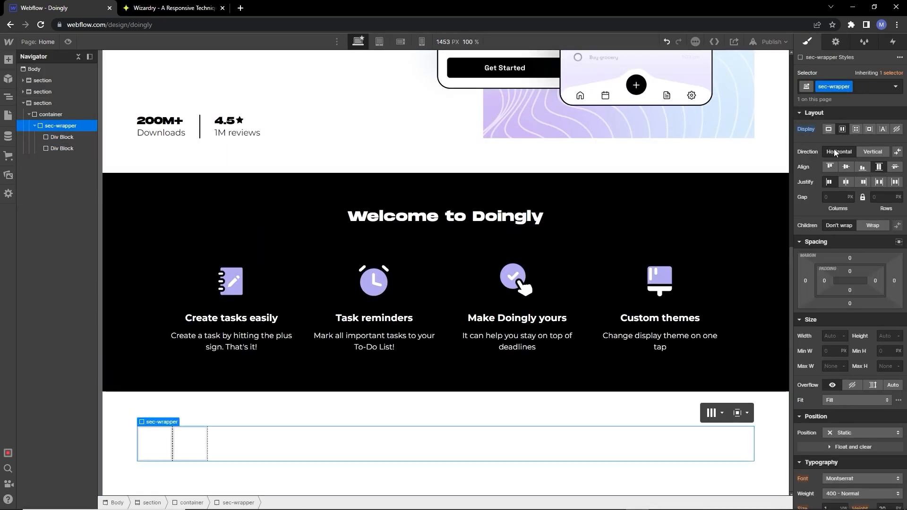
Step: Give the first div block in sec-wrapper the class sec-left and the second one the class sec-right
left_click(154, 444)
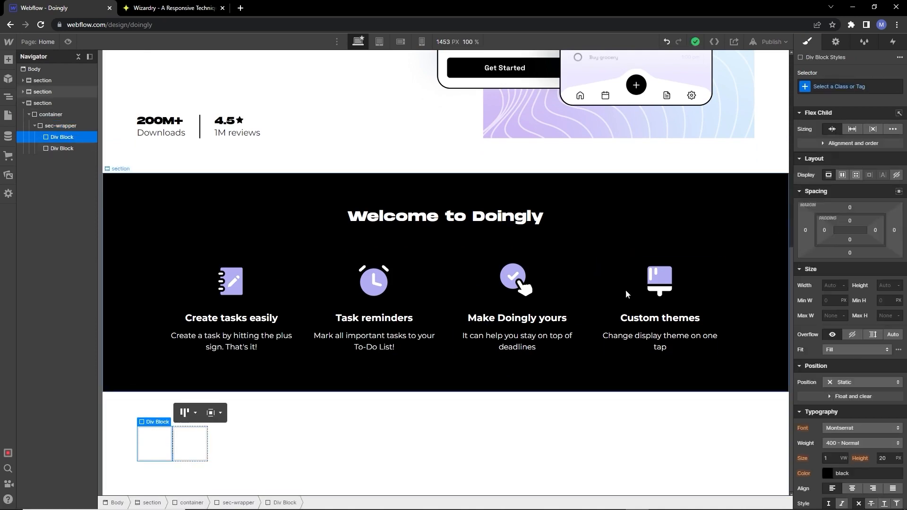
left_click(826, 86)
type("sec-left")
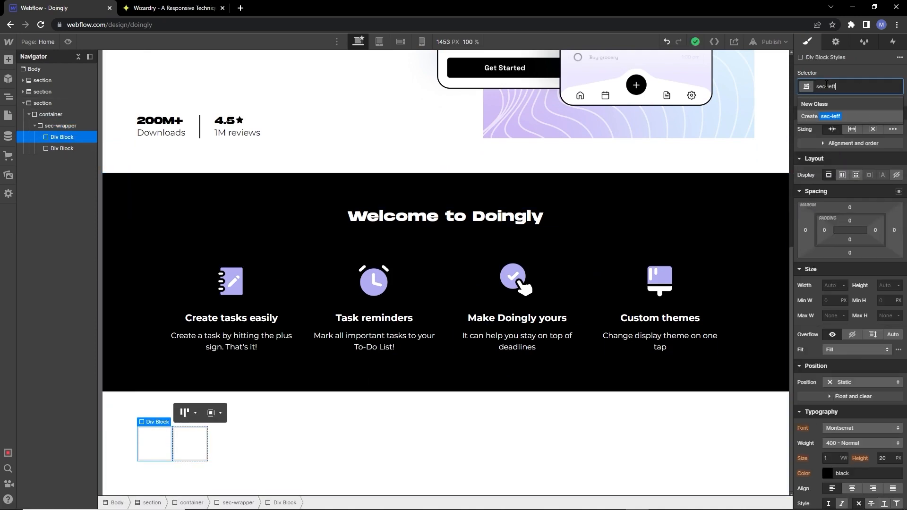
key("Return")
left_click(190, 440)
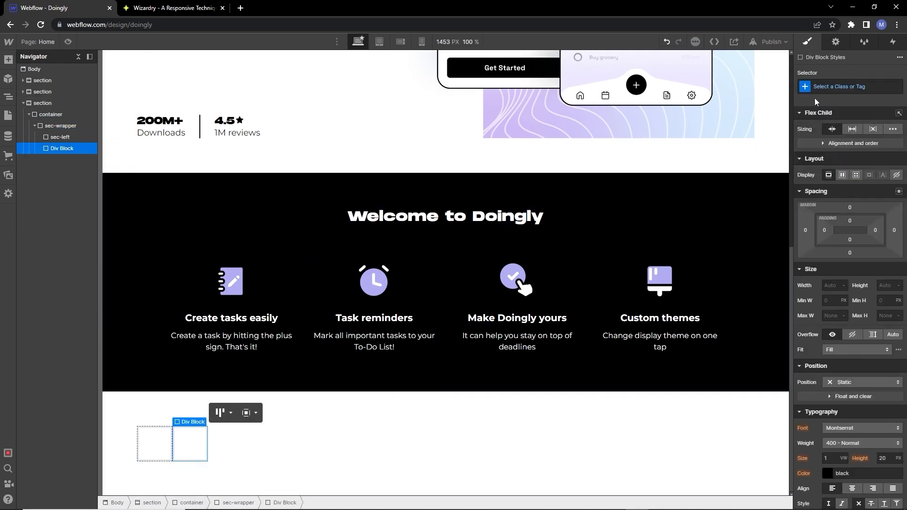
left_click(826, 86)
type("sec-right")
key("Return")
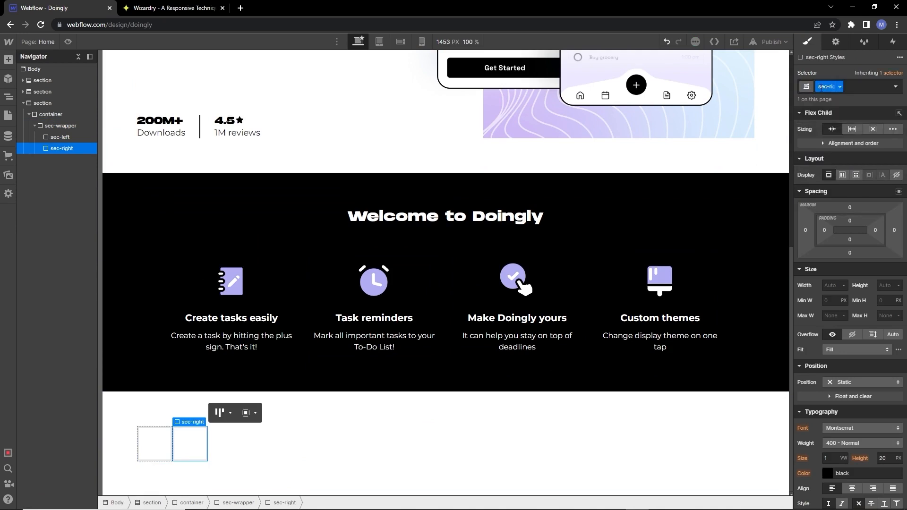
Step: Set the width of sec-left to 55% and the width of sec-right to 45%
left_click(155, 444)
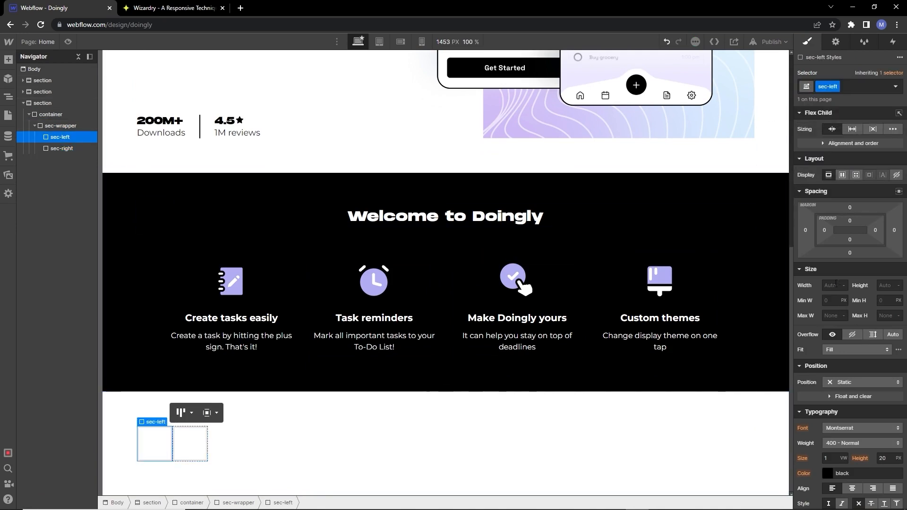
key("Return")
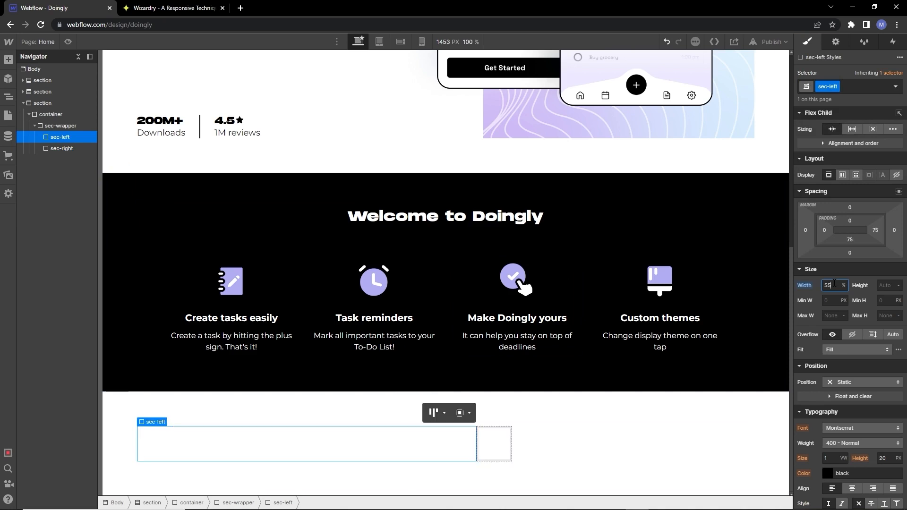
left_click(504, 454)
left_click(827, 286)
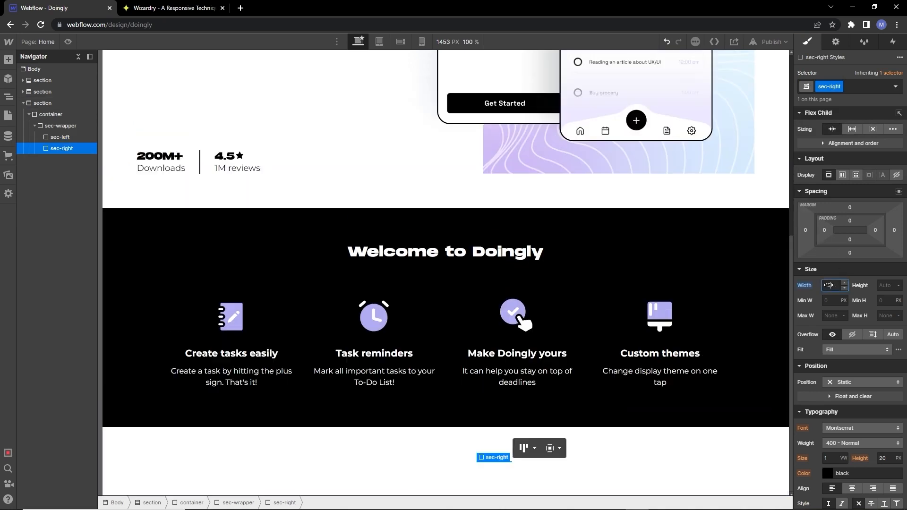
type("45%")
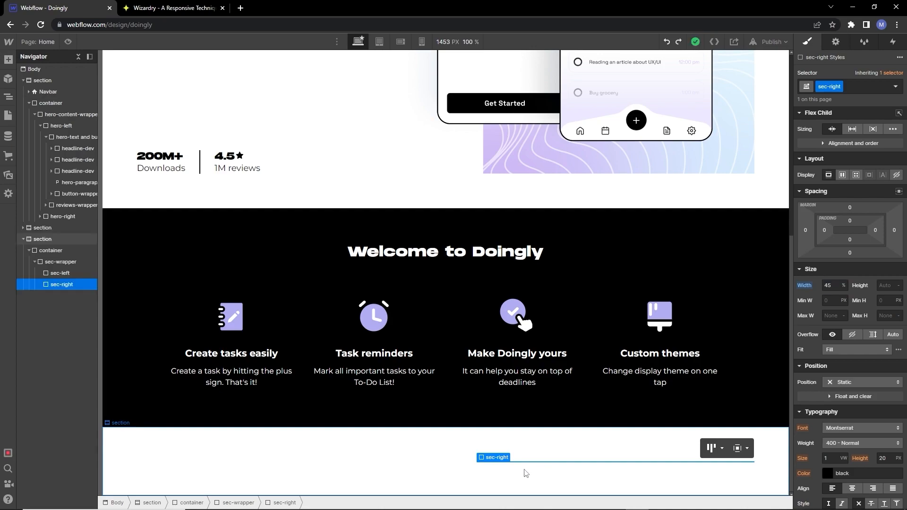
Step: Switch to Figma and copy the heading text "Achieve task management success with tasks overview" from the task overview design
key("alt+Tab")
left_click_drag(459, 194, 668, 411)
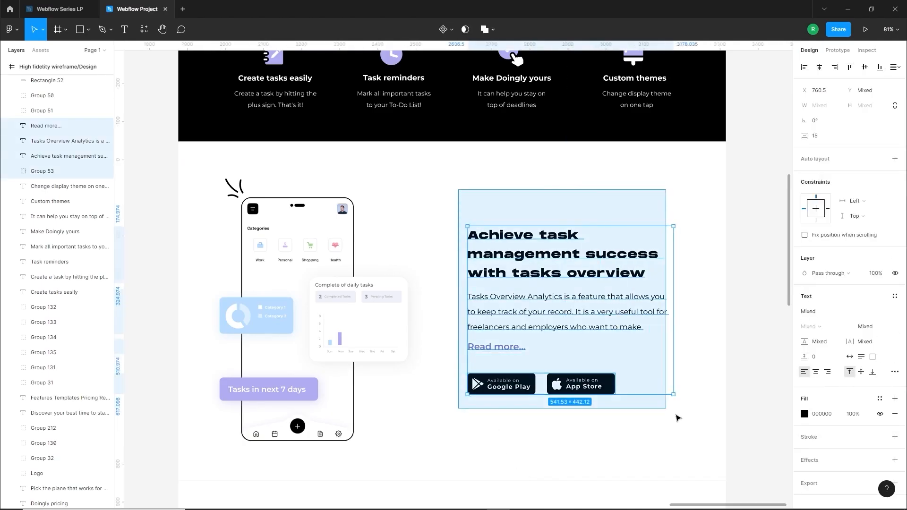
left_click(226, 200)
double_click(501, 248)
key("ctrl+c")
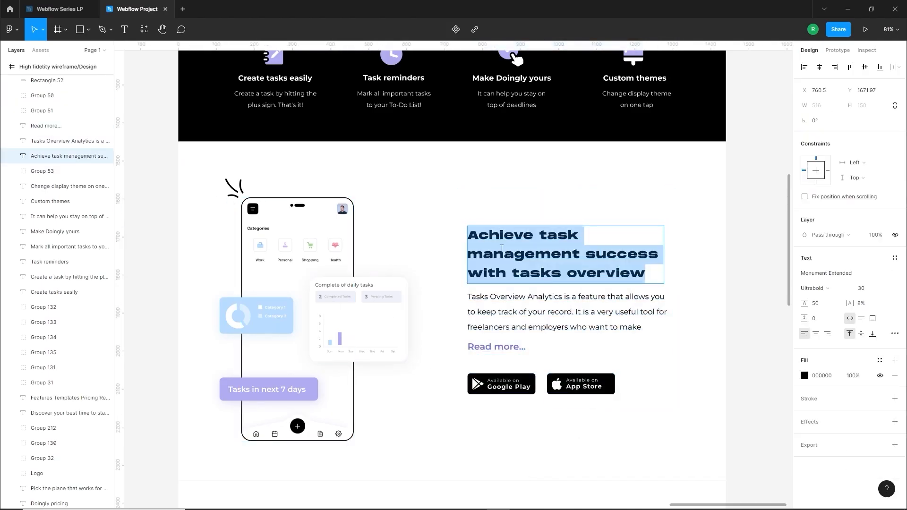
Step: Switch back to Webflow, add an H2 heading inside sec-right, and select the All H2 Headings tag as its selector
key("alt+Tab")
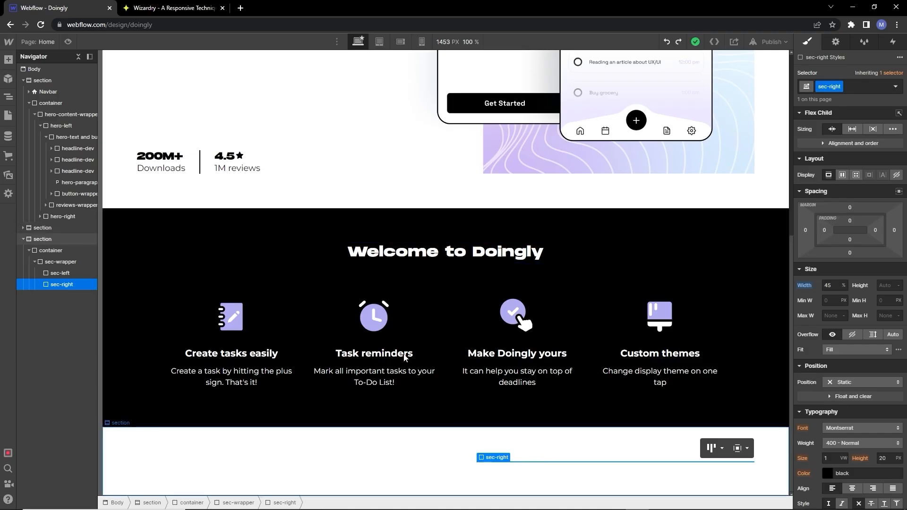
left_click(8, 60)
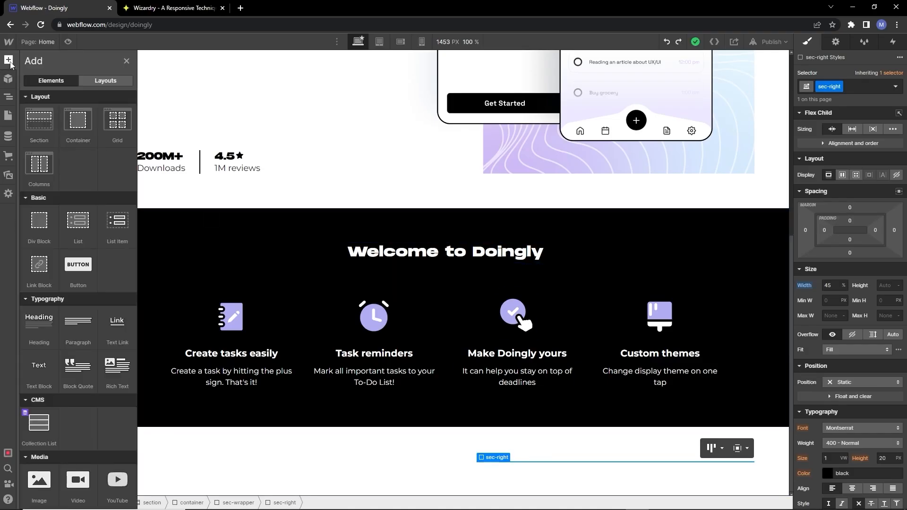
left_click(41, 320)
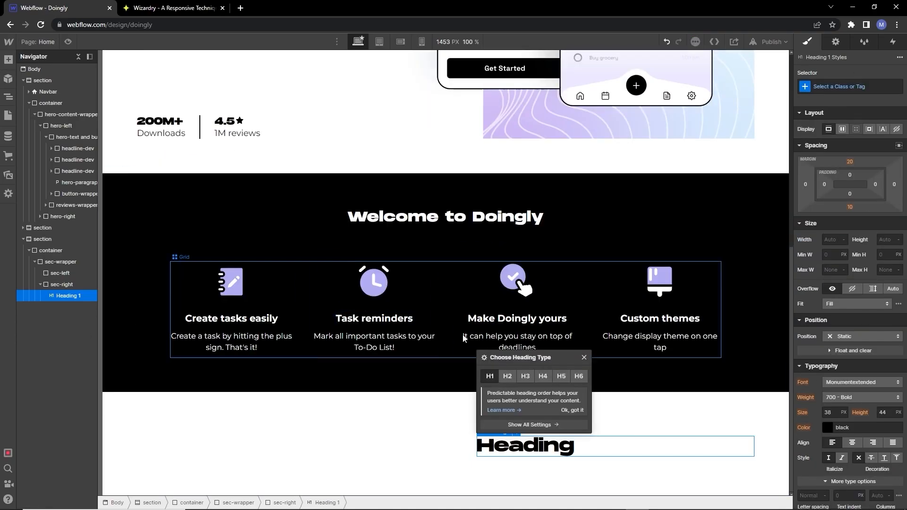
left_click(586, 358)
left_click(834, 86)
left_click(832, 140)
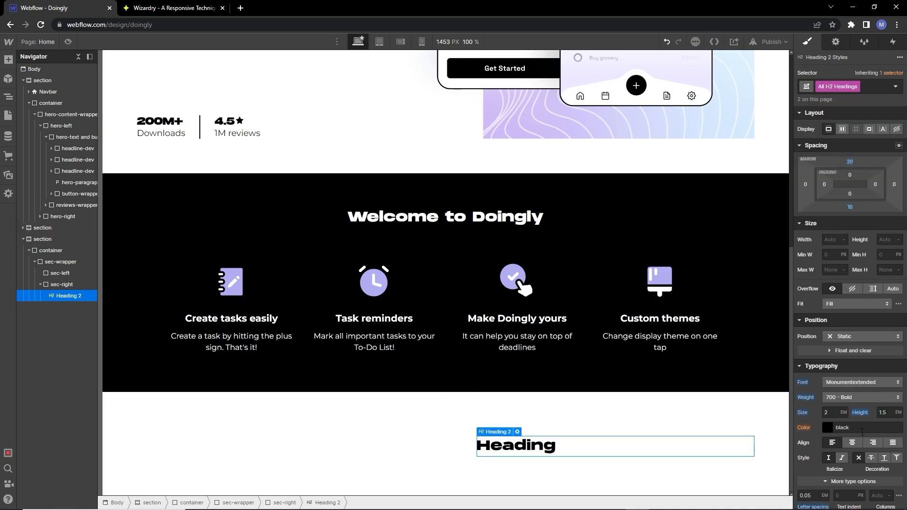
Step: Replace the new heading's placeholder text with the copied "Achieve task management success with tasks overview"
double_click(532, 450)
key("ctrl+v")
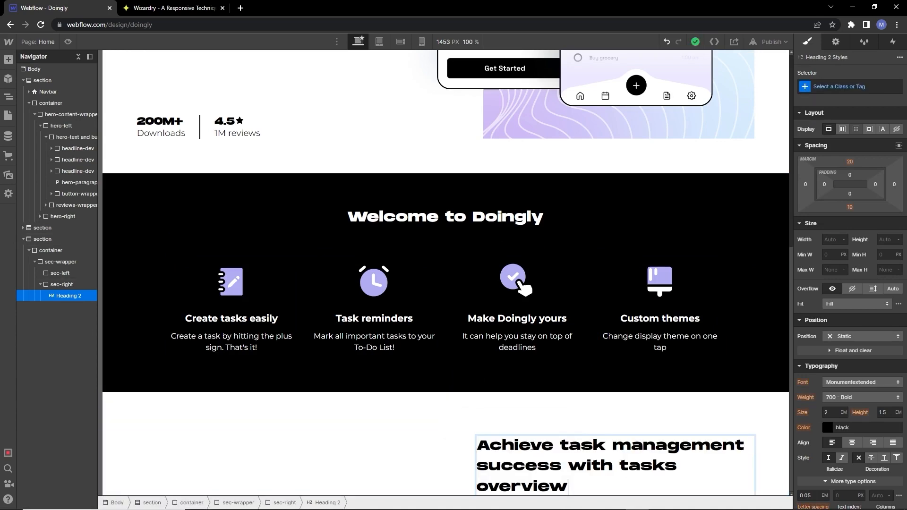
left_click(583, 425)
scroll(584, 425, "down", 1)
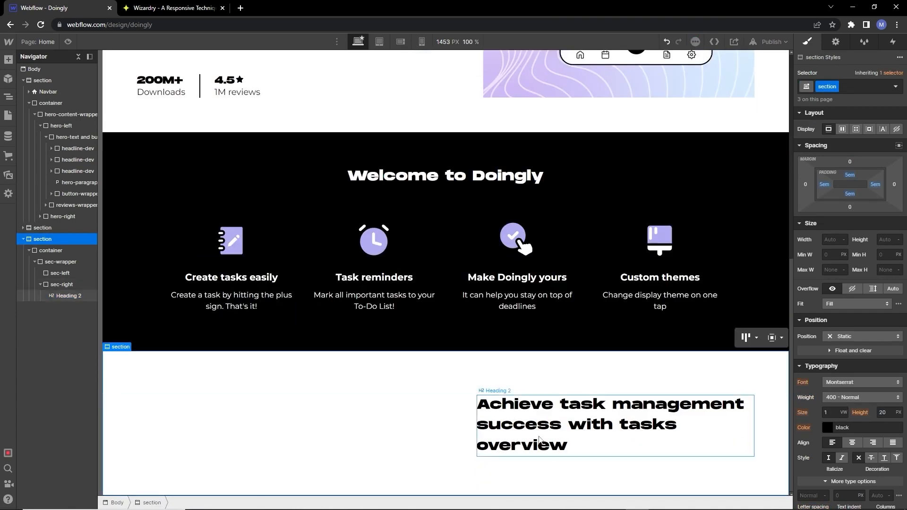
Step: Add a paragraph element below the heading inside sec-right
left_click(62, 283)
left_click(8, 60)
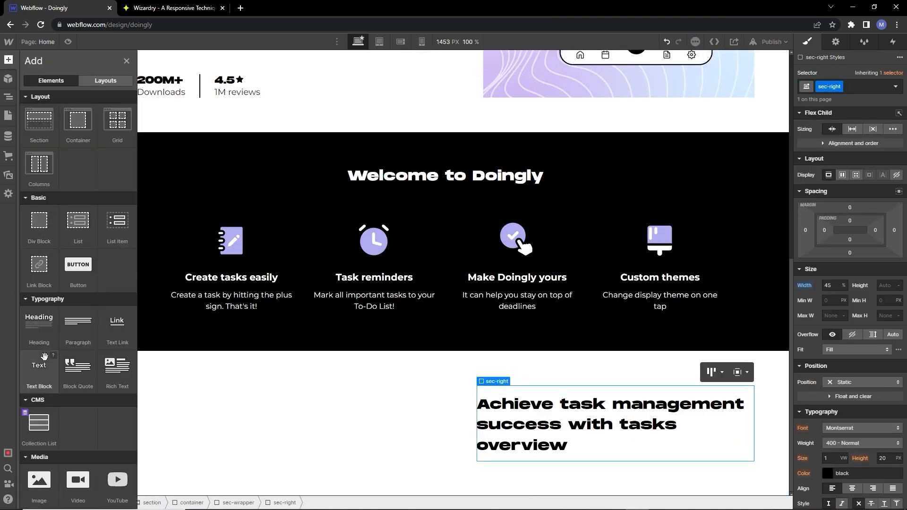
left_click(78, 324)
scroll(566, 422, "down", 1)
Step: Copy the "Tasks Overview Analytics" description from Figma and paste it over the placeholder text of the new paragraph in Webflow
key("alt+Tab")
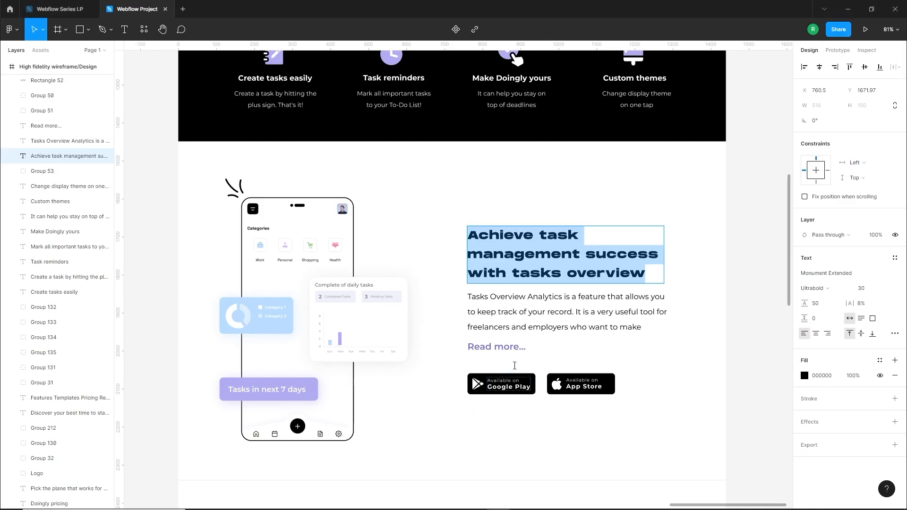
double_click(524, 308)
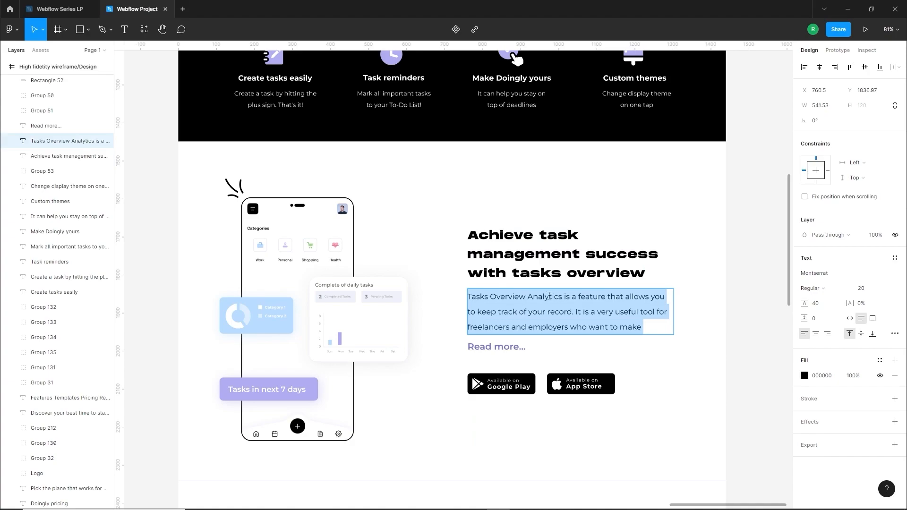
key("ctrl+c")
key("alt+Tab")
double_click(522, 420)
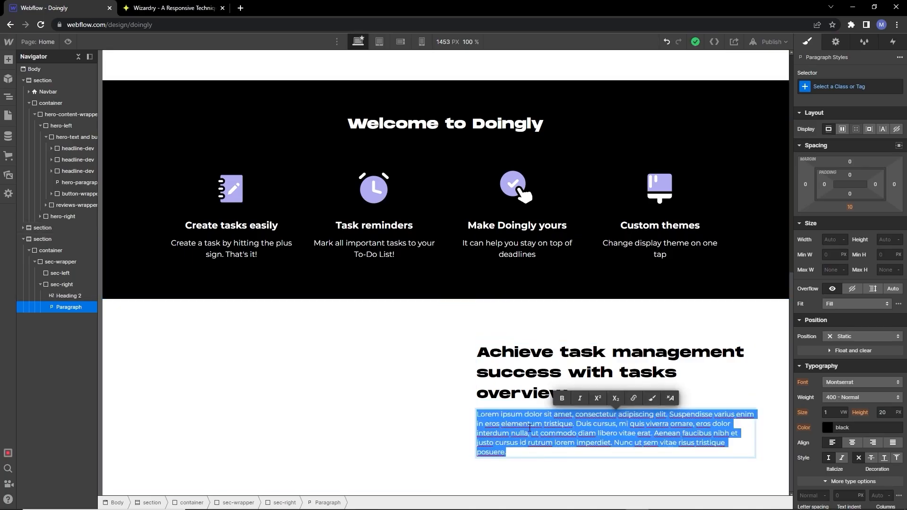
key("ctrl+v")
key("Escape")
Step: Set the All Paragraphs tag's font size to 1.39 em, converting 20 px at a 1440 px artboard width with the Wizardry PX to EM converter
left_click(832, 89)
left_click(823, 141)
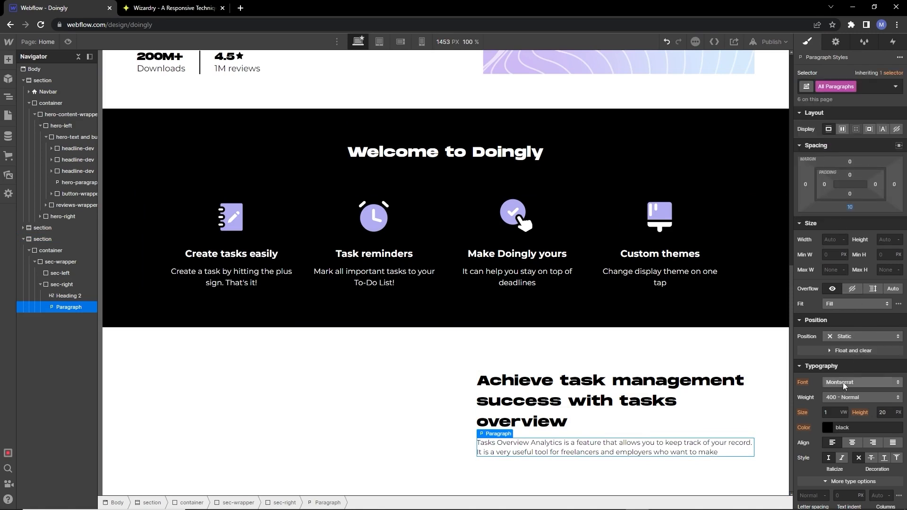
left_click(197, 8)
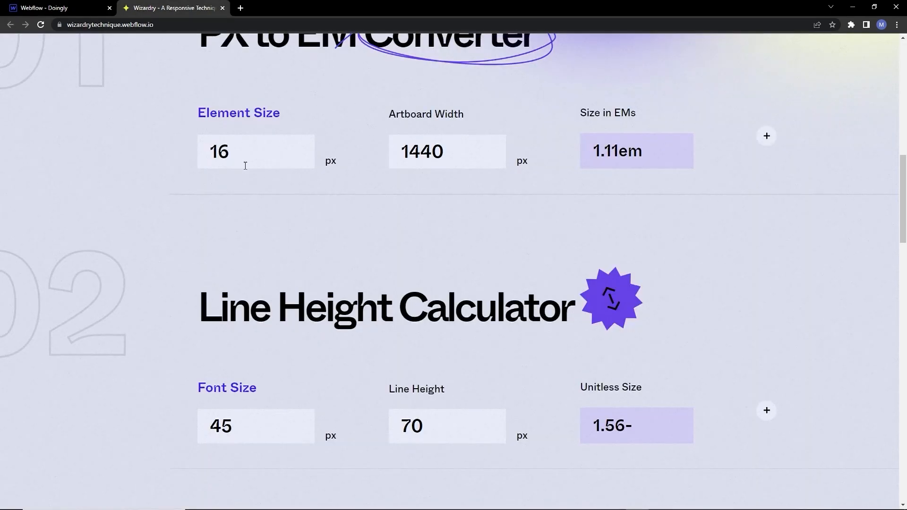
left_click(239, 156)
type("20")
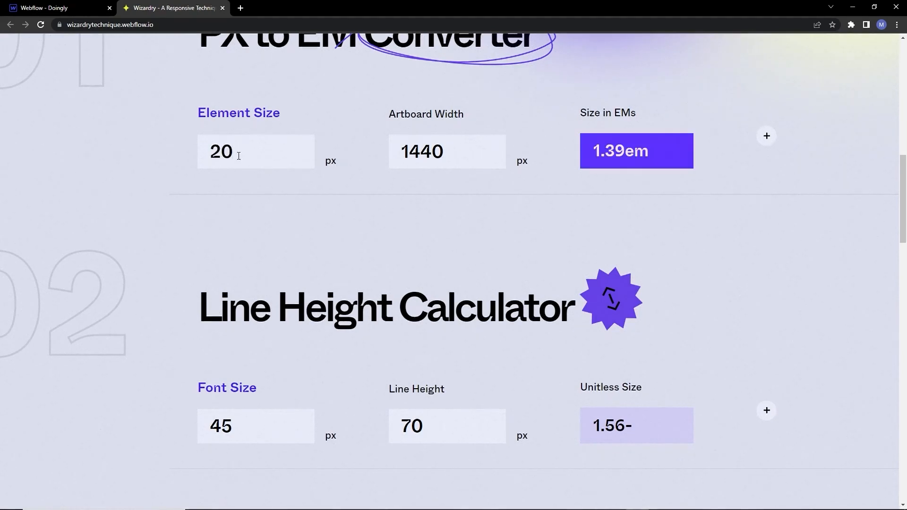
left_click(65, 7)
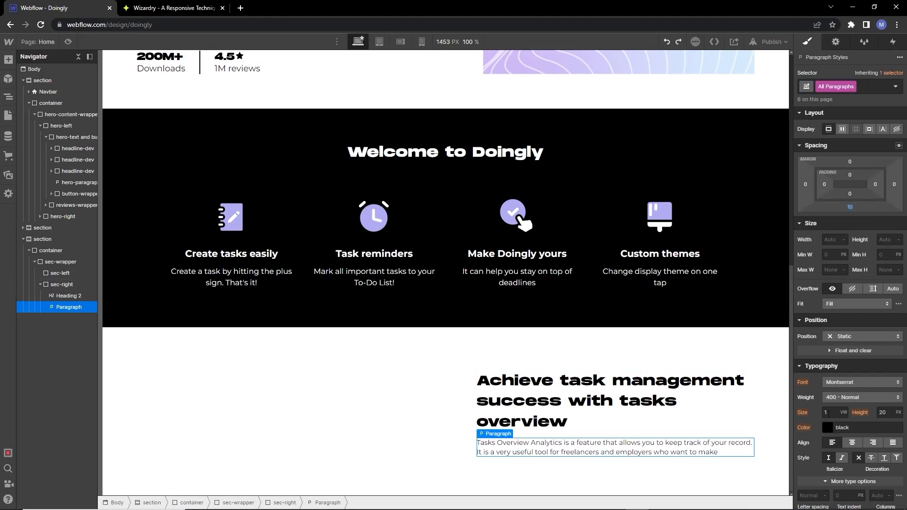
key("Return")
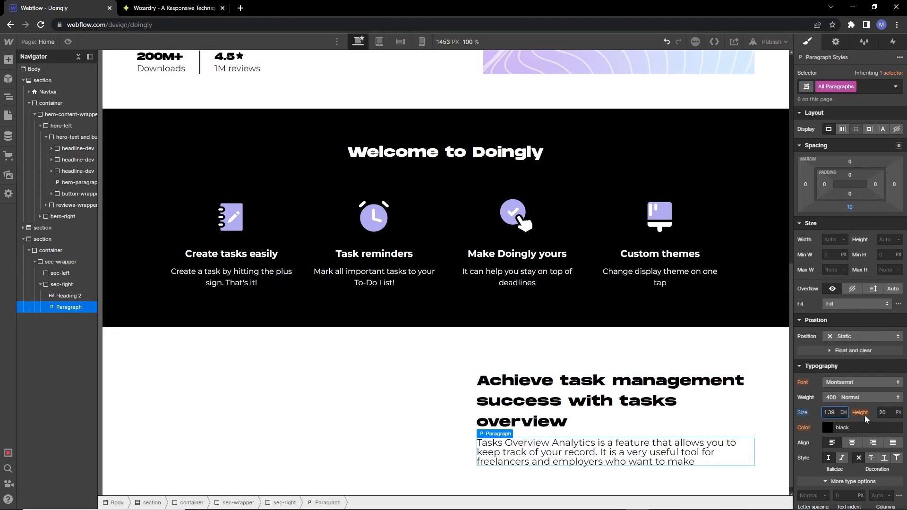
Step: Set the line height of the All Paragraphs tag to 1.5 em
left_click(887, 412)
type("1.5em")
key("Return")
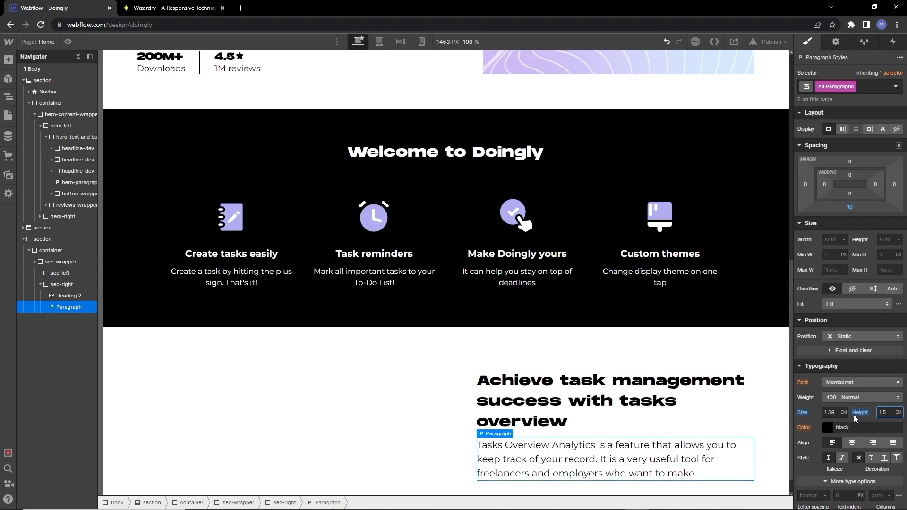
scroll(853, 416, "down", 2)
scroll(718, 446, "down", 1)
left_click(718, 474)
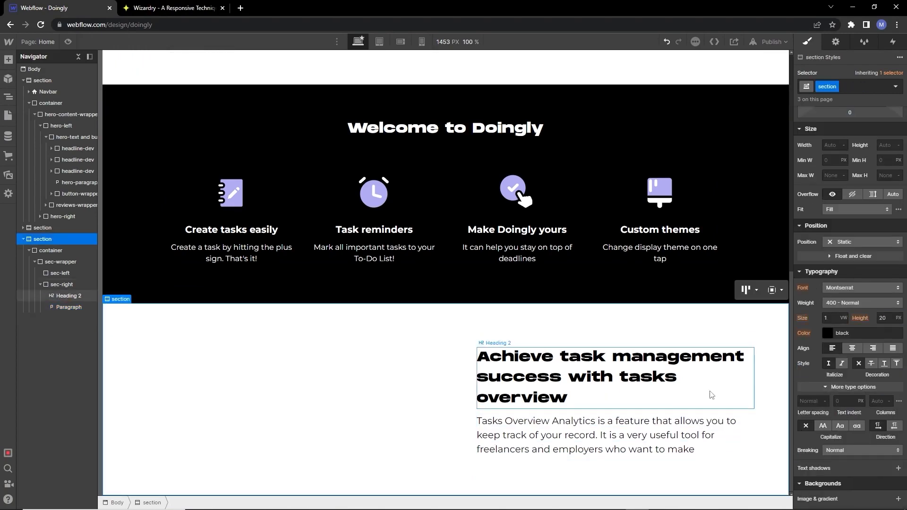
Step: Add a text link below the paragraph in sec-right and replace its text with "Read more..." copied from Figma
left_click(59, 283)
left_click(8, 60)
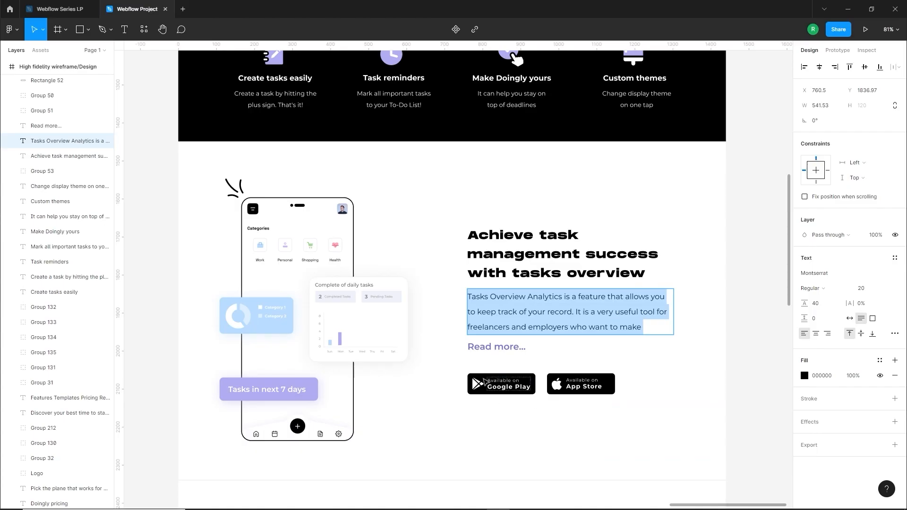
double_click(511, 347)
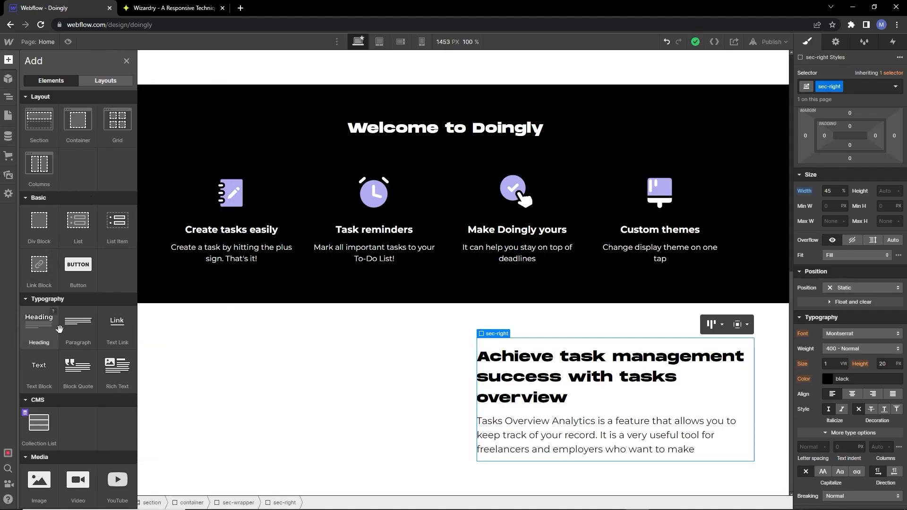
left_click(118, 323)
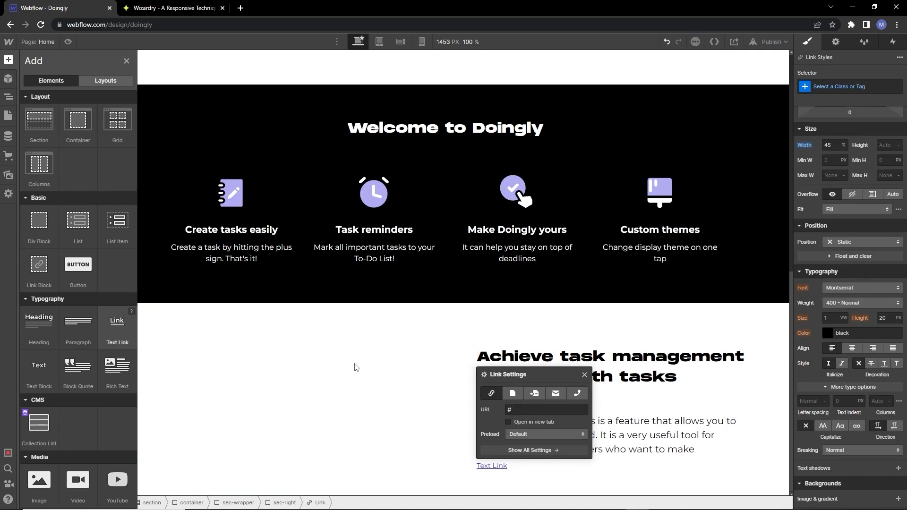
double_click(493, 465)
key("ctrl+v")
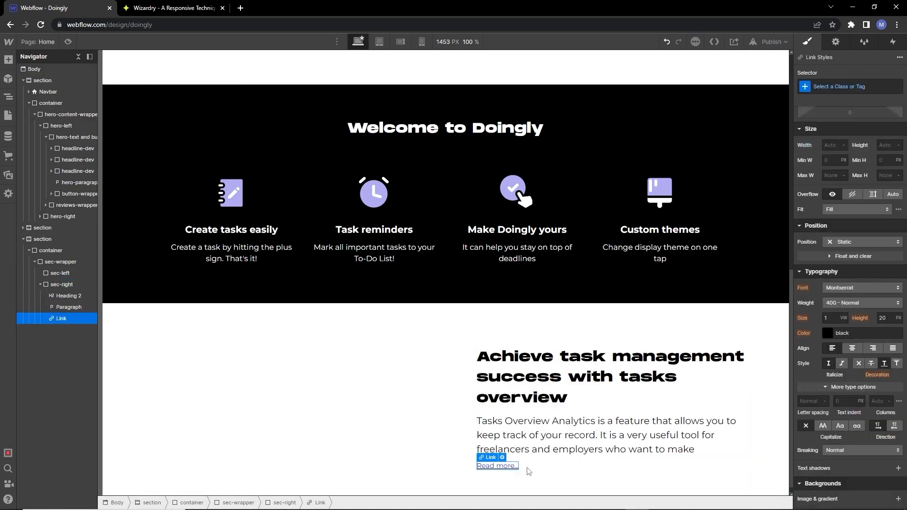
Step: Style the "Read more..." link with no text decoration, the purple color #827bdb, and the 700 - Bold weight
left_click(859, 364)
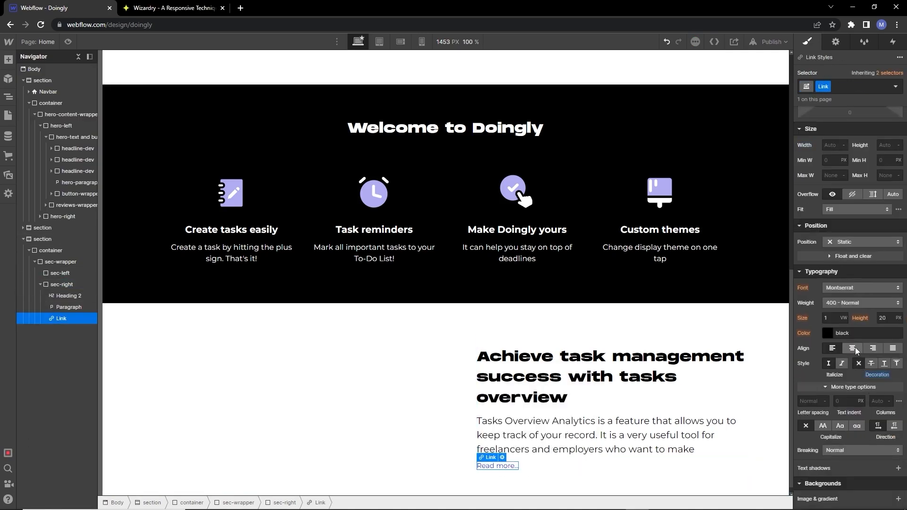
left_click(830, 334)
left_click(816, 497)
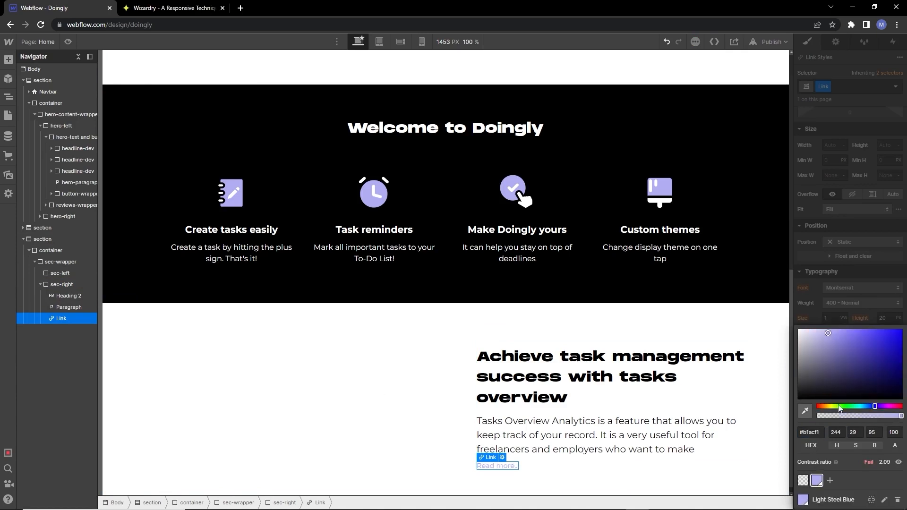
left_click(840, 338)
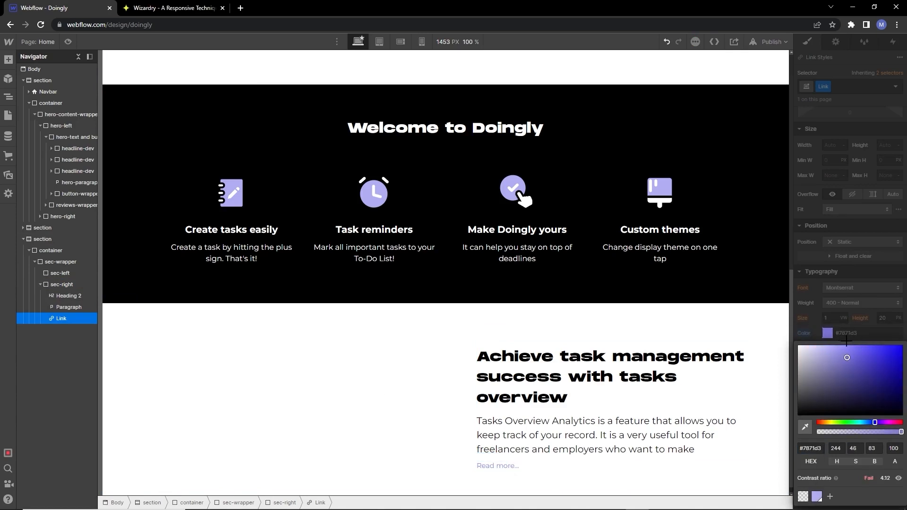
left_click(816, 340)
left_click(872, 305)
left_click(854, 330)
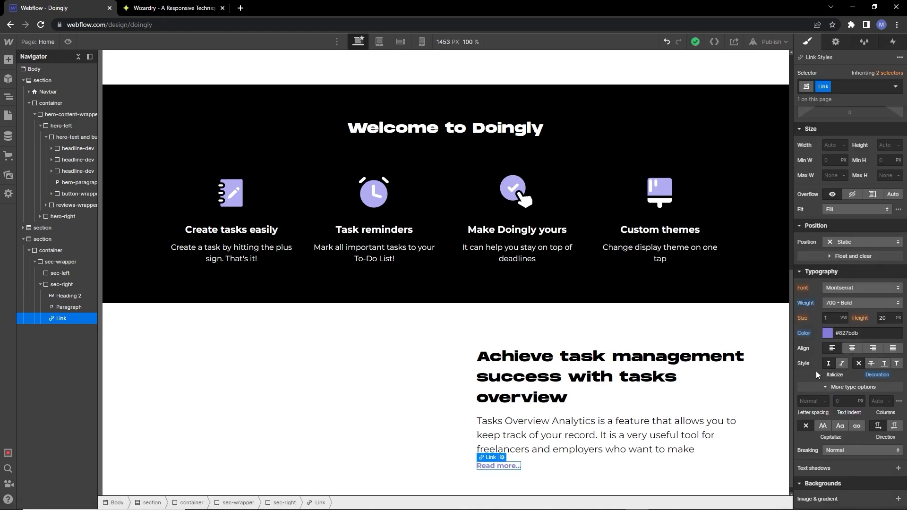
Step: Convert 25 px to em with the Wizardry converter and set the "Read more..." link's font size to 1.74 em
left_click(159, 8)
type("25")
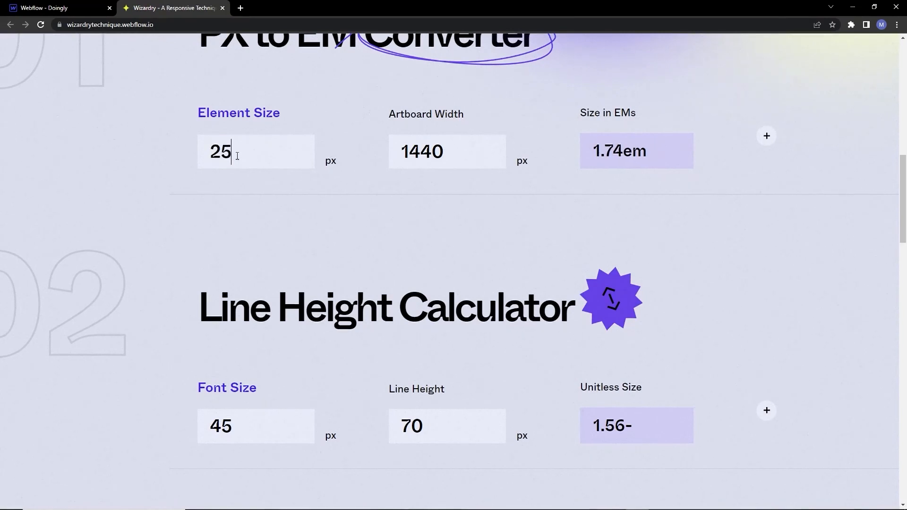
left_click(629, 167)
left_click(629, 166)
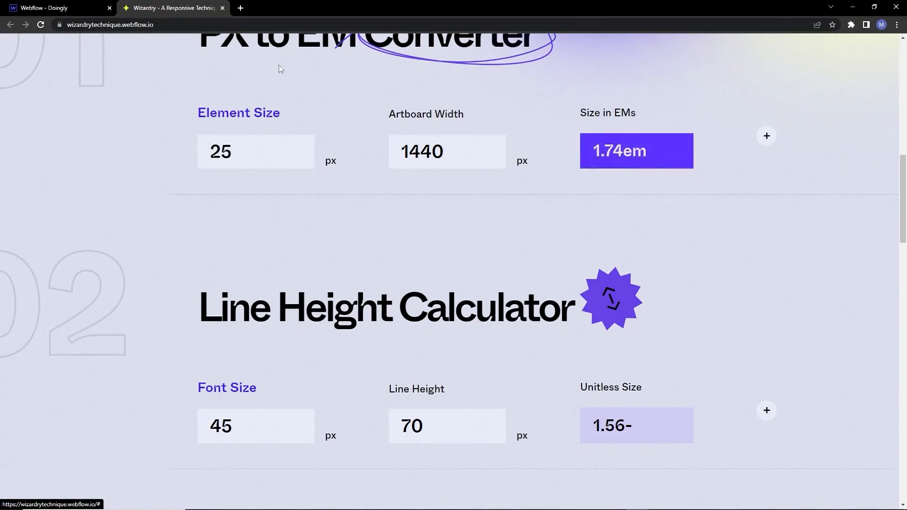
left_click(45, 8)
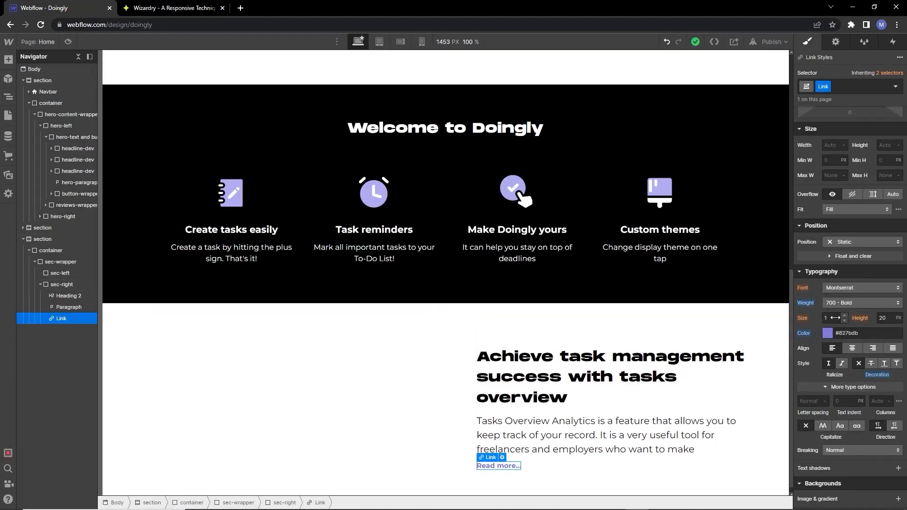
key("Return")
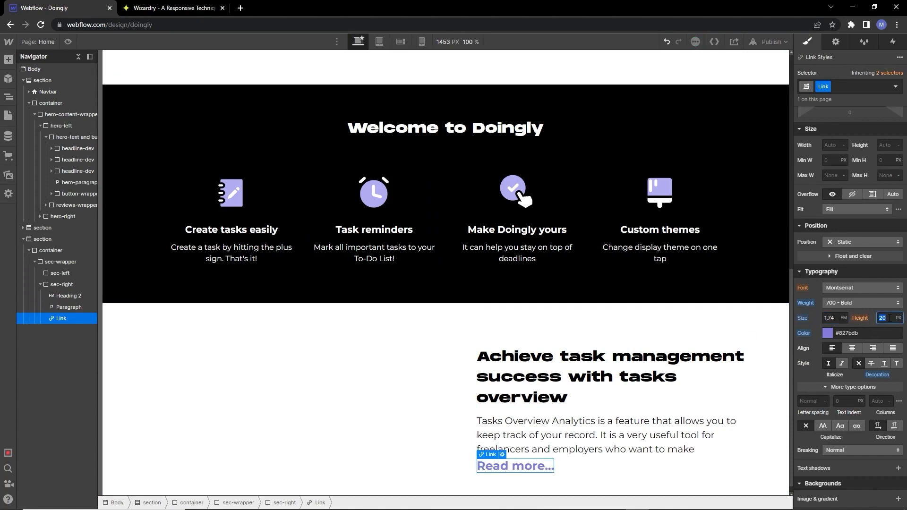
Step: Set the bottom margin of the All Paragraphs tag to 40 px
left_click(66, 307)
left_click(833, 89)
left_click(835, 142)
scroll(855, 179, "up", 2)
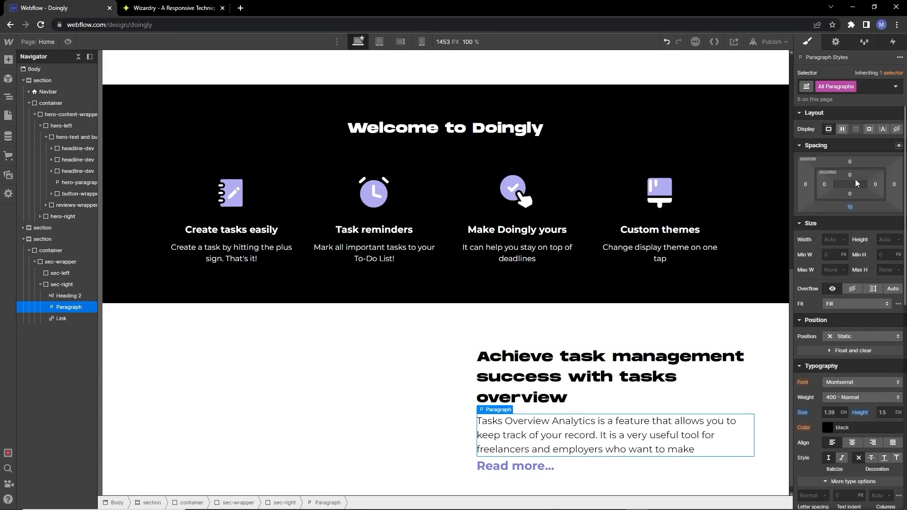
left_click(850, 207)
left_click(894, 237)
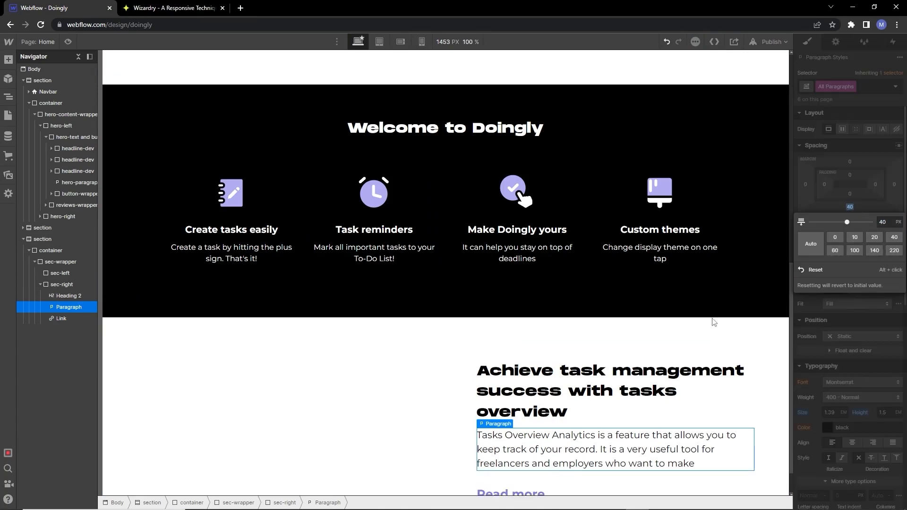
scroll(640, 367, "down", 1)
Step: Copy the store button-wrapper from the hero section and paste it into sec-right below the "Read more..." link
left_click(639, 364)
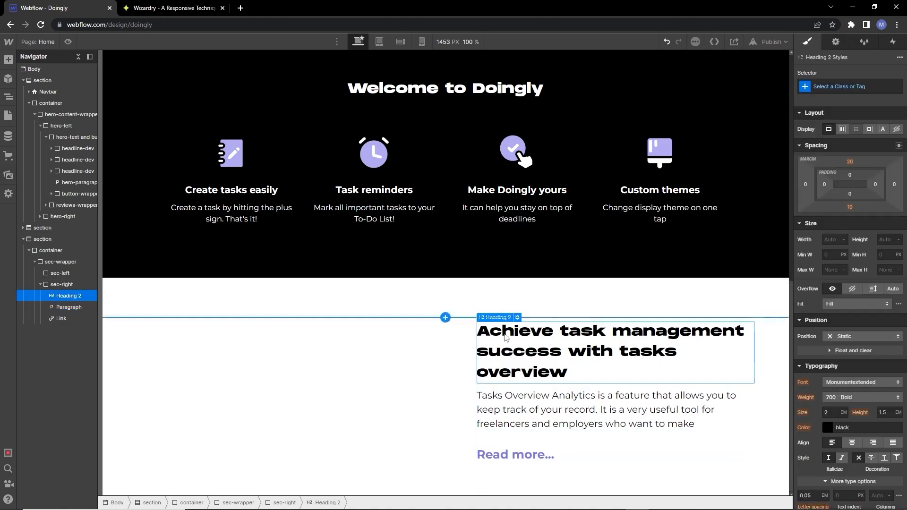
left_click(573, 438)
key("alt+Tab")
left_click(585, 428)
left_click(449, 382)
key("alt+Tab")
scroll(385, 292, "up", 5)
scroll(383, 291, "up", 3)
left_click(380, 291)
scroll(611, 304, "down", 12)
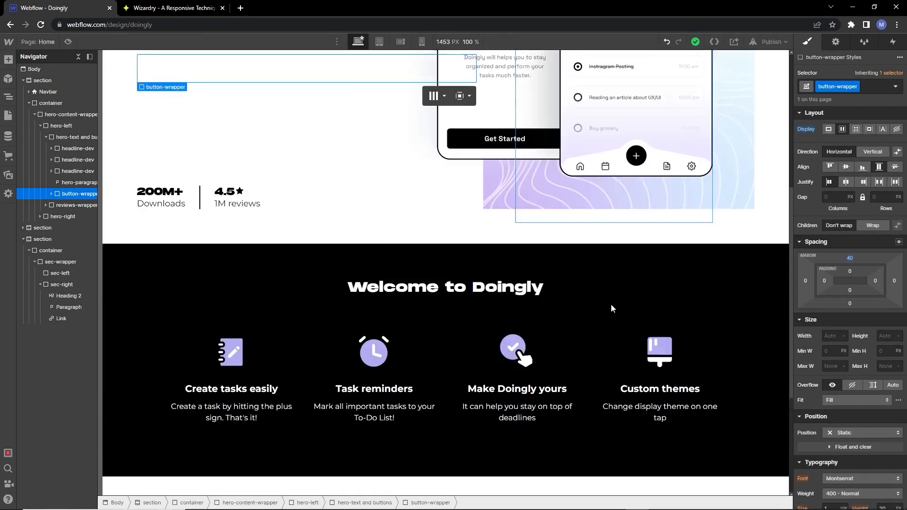
left_click(650, 458)
key("ctrl+v")
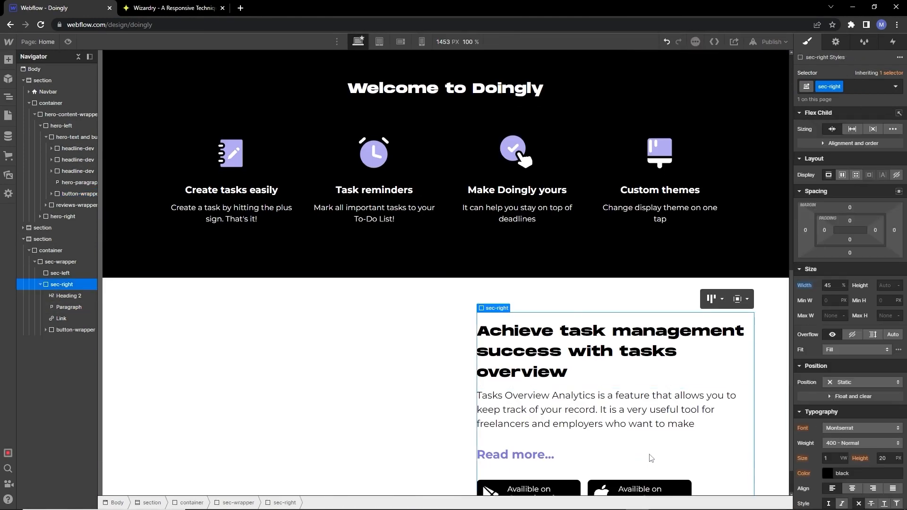
scroll(633, 331, "down", 1)
Step: Set the right padding of the sec-right heading to 30 px
left_click(629, 311)
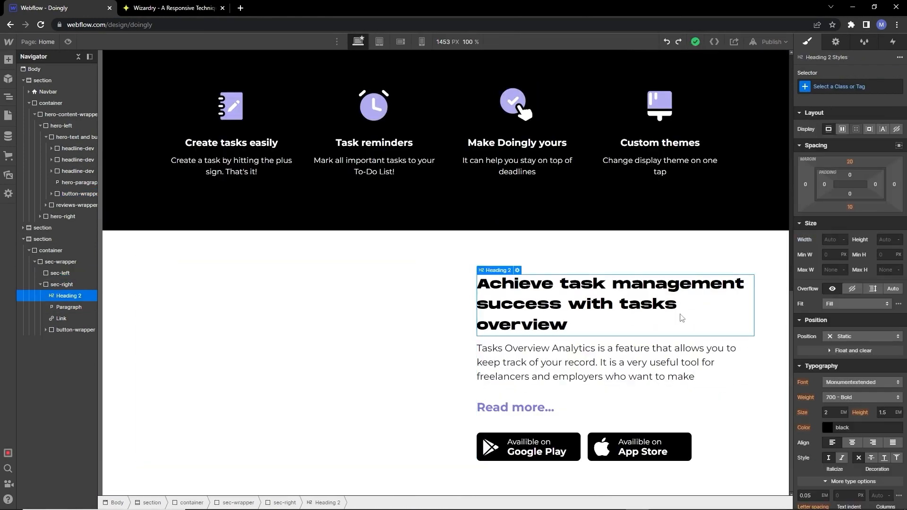
left_click(875, 184)
left_click(888, 214)
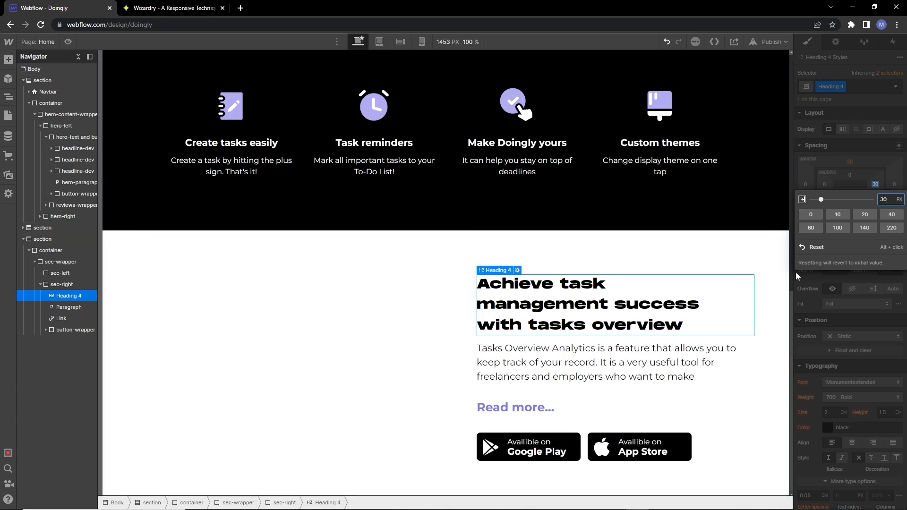
left_click(767, 285)
left_click(631, 330)
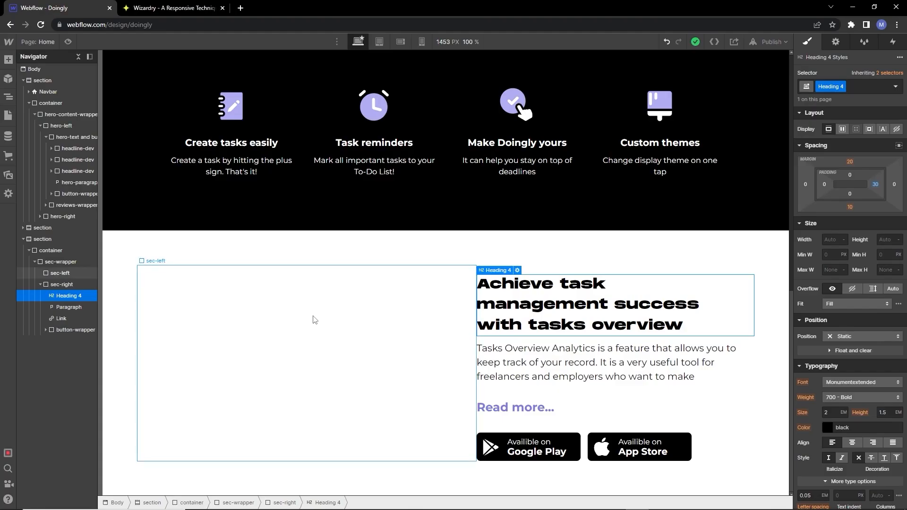
Step: Add a div block inside sec-left and place an image in it using the phone mockup asset Group 50.png
left_click(314, 318)
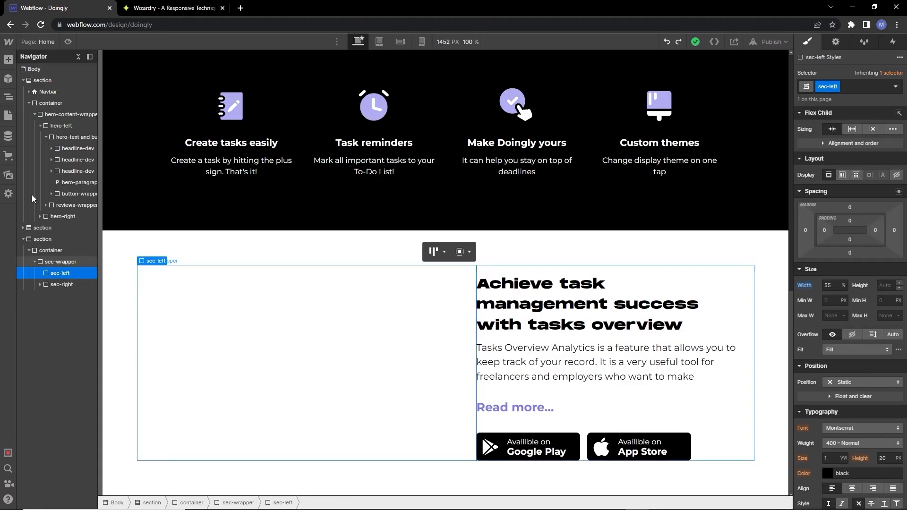
key("a")
left_click_drag(39, 227, 168, 277)
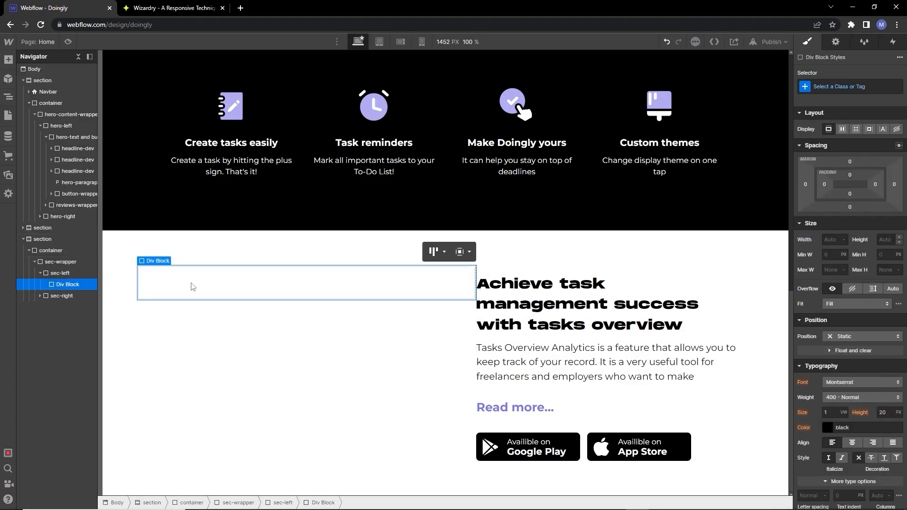
left_click(8, 60)
left_click(38, 483)
left_click(214, 361)
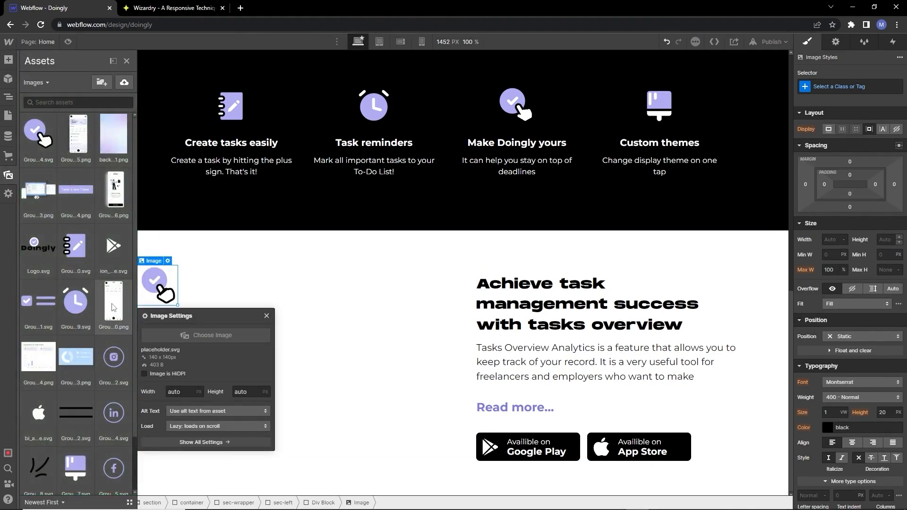
left_click(113, 307)
Step: Set the phone mockup image's width to 40% and its left margin to 6em
scroll(384, 307, "down", 6)
scroll(388, 330, "up", 4)
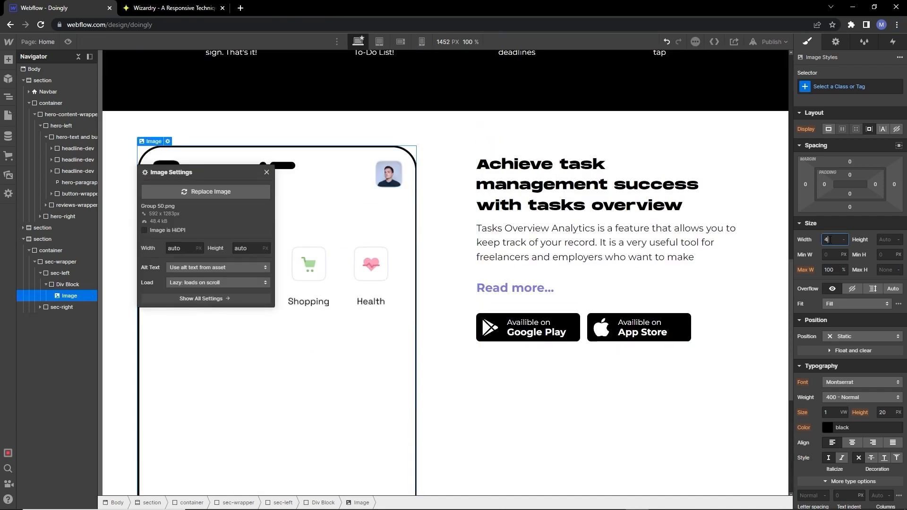
key("Return")
left_click(251, 356)
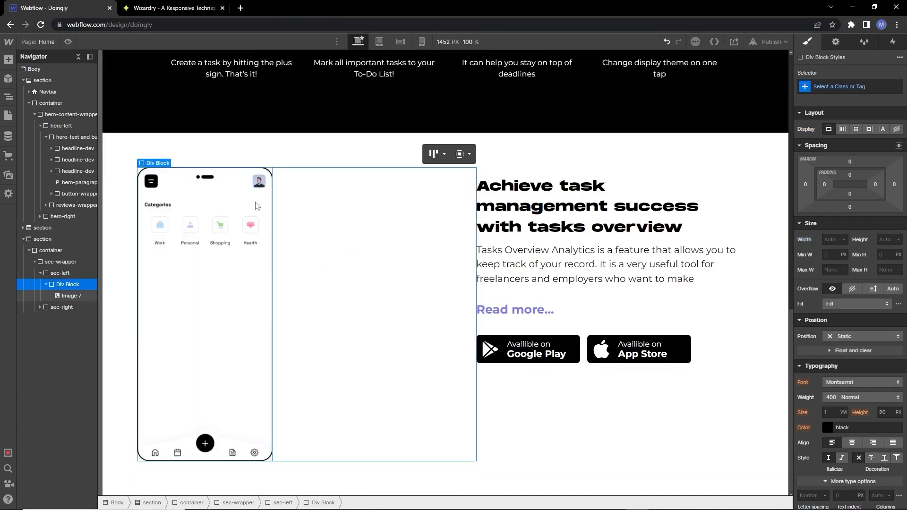
left_click(805, 185)
type("6em")
key("Return")
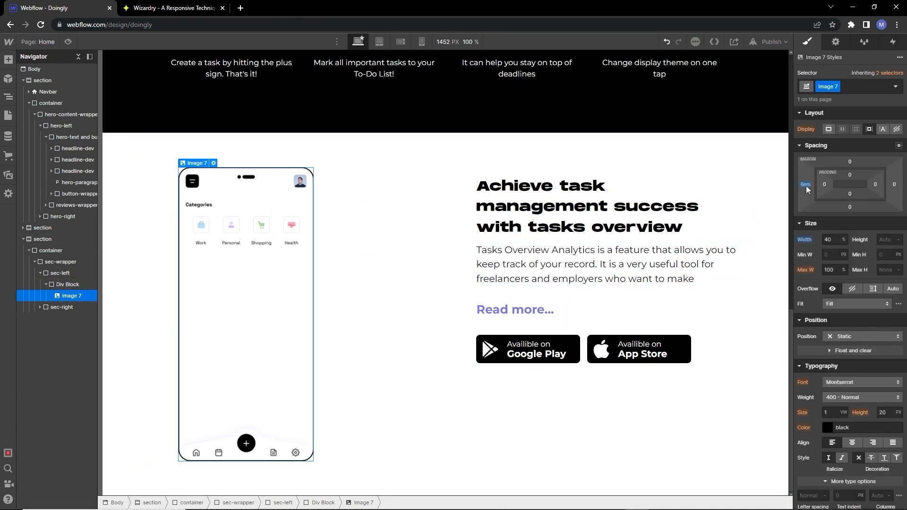
Step: Following the Figma design, add a nested div block below the phone mockup and place the Group 204.png image in it
key("alt+Tab")
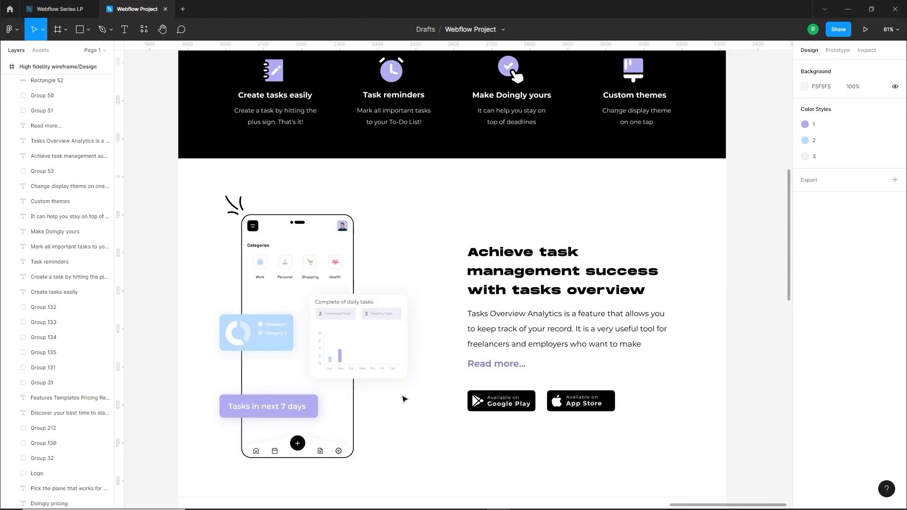
key("alt+Tab")
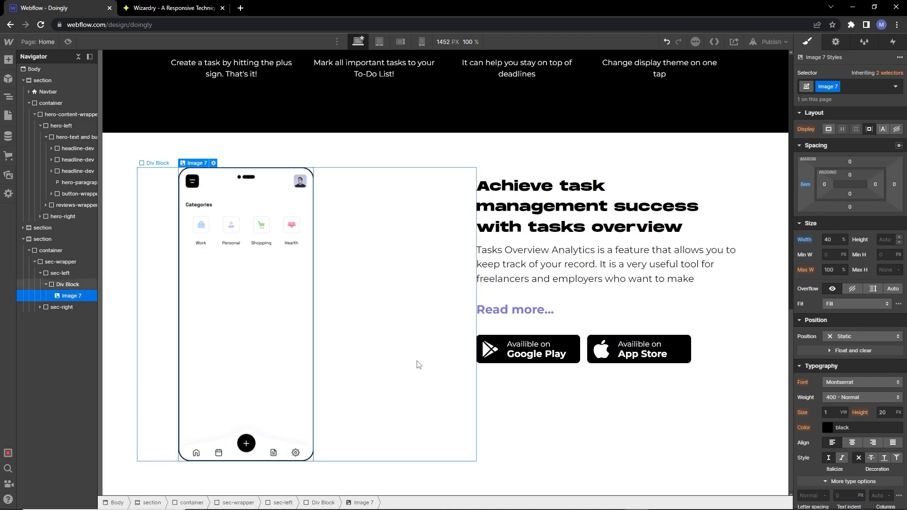
left_click(8, 59)
left_click_drag(39, 225, 314, 468)
left_click(13, 59)
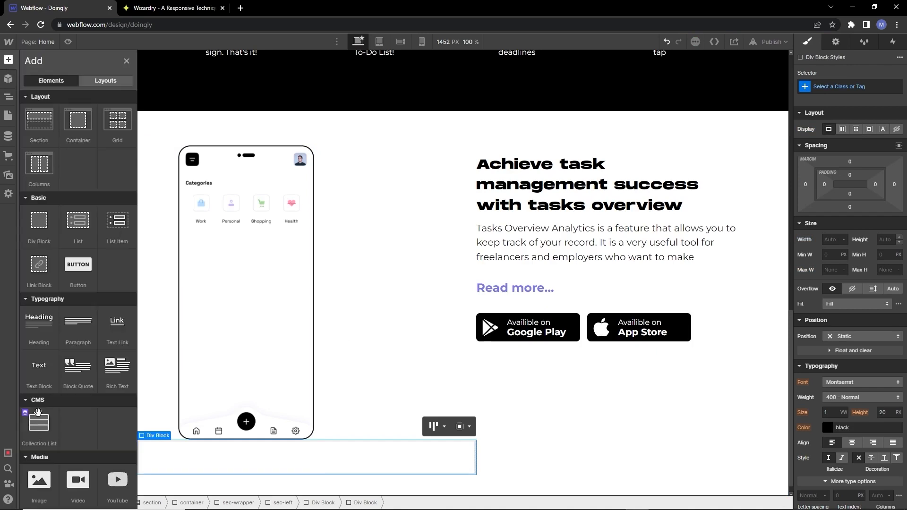
left_click_drag(38, 486, 156, 455)
left_click(203, 322)
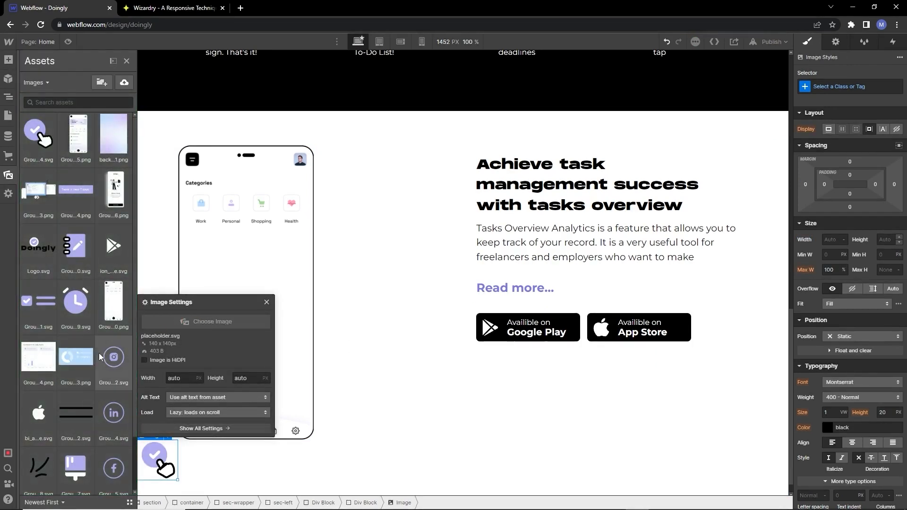
left_click(40, 371)
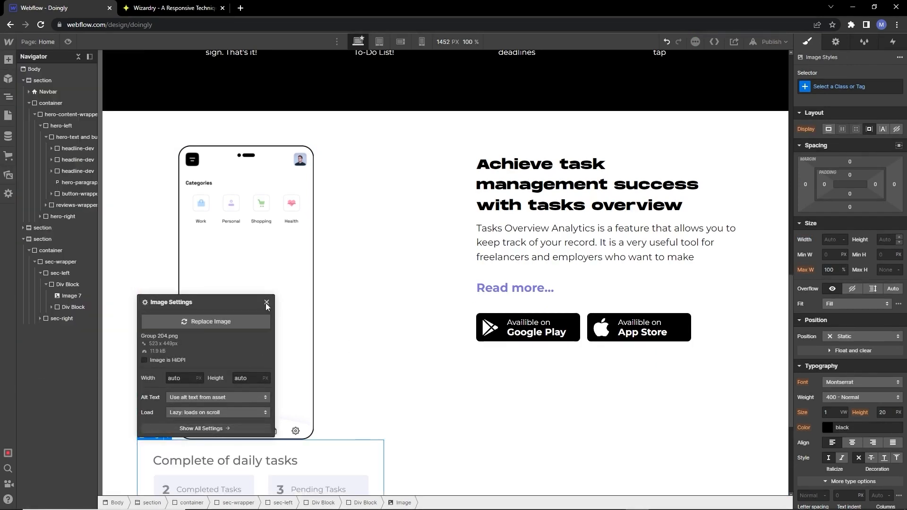
left_click(266, 302)
Step: Set the daily tasks image's width to 40% and its position to Absolute
scroll(359, 370, "down", 4)
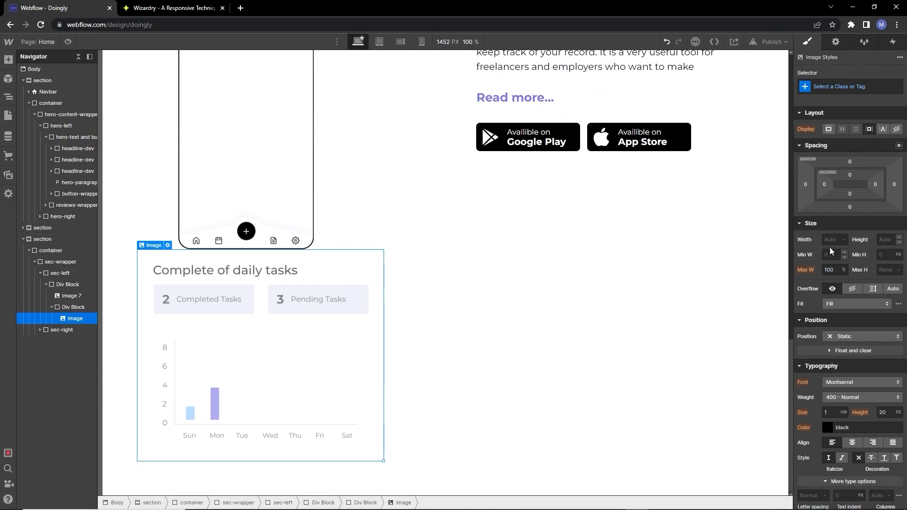
type("40")
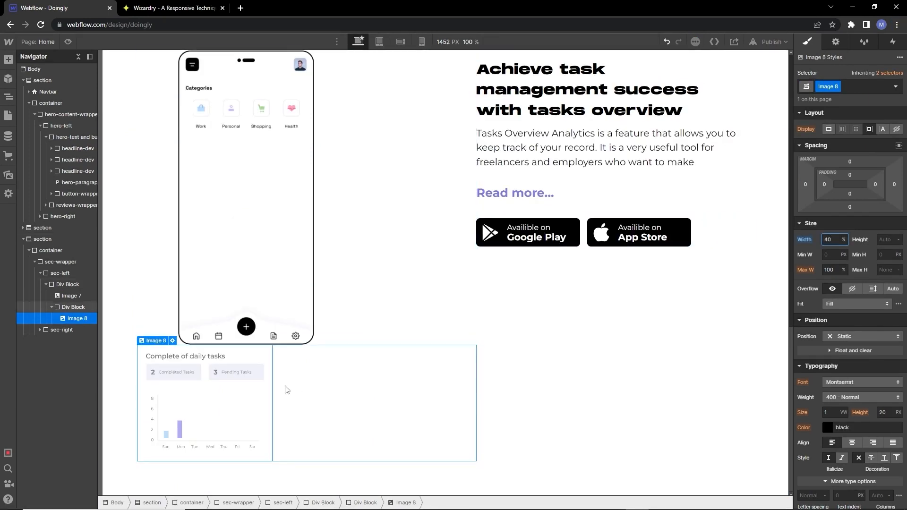
key("Return")
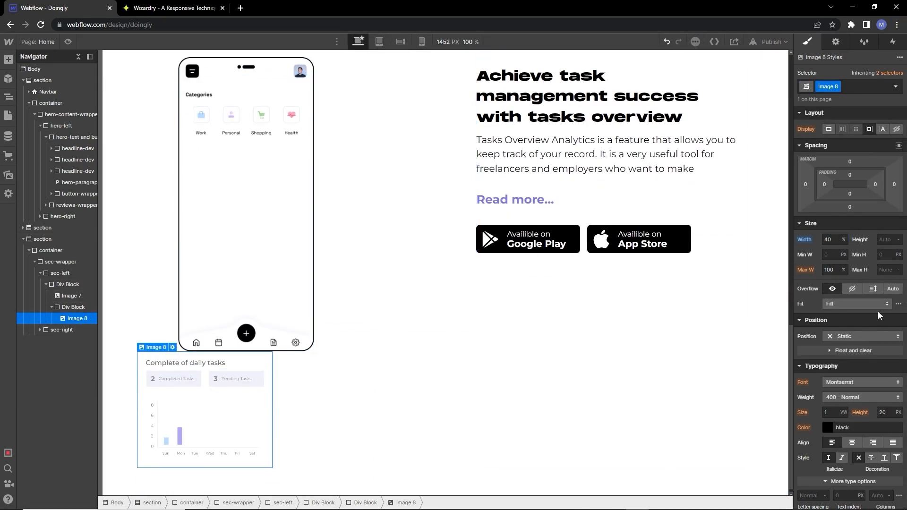
left_click(866, 337)
left_click(846, 359)
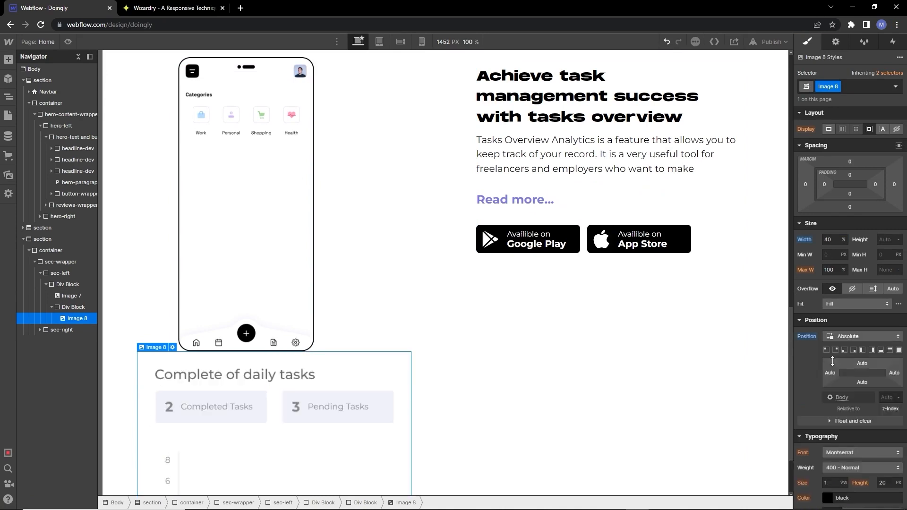
Step: Set sec-left's position to Relative and anchor the daily tasks image to its top-left corner
left_click(52, 273)
left_click(878, 382)
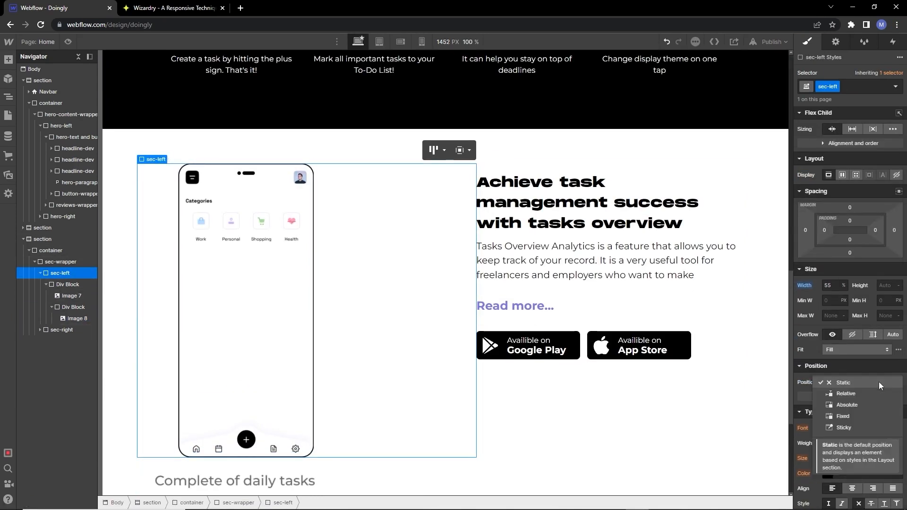
left_click(845, 393)
scroll(246, 442, "down", 2)
left_click(246, 441)
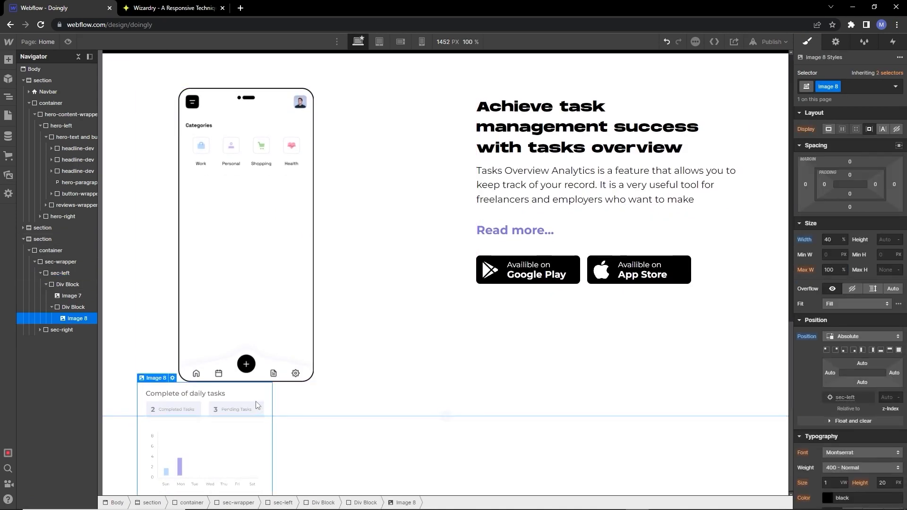
left_click(826, 350)
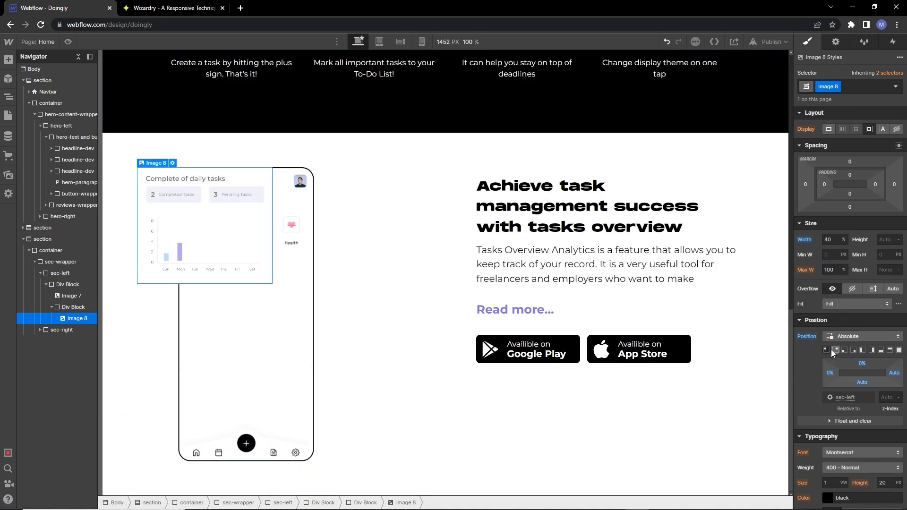
Step: Offset the daily tasks image 30% from the top and 35% from the left of sec-left
left_click(862, 363)
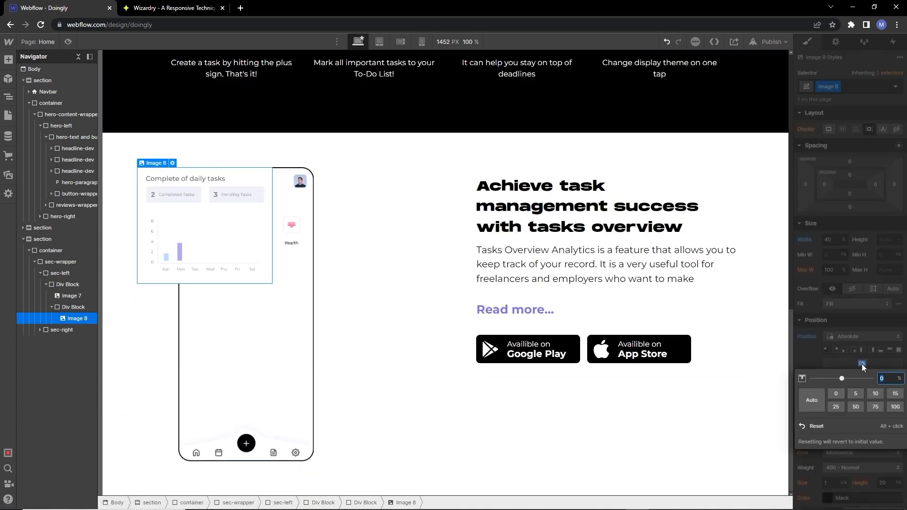
key("Return")
left_click_drag(830, 374, 846, 379)
left_click(832, 373)
type("35")
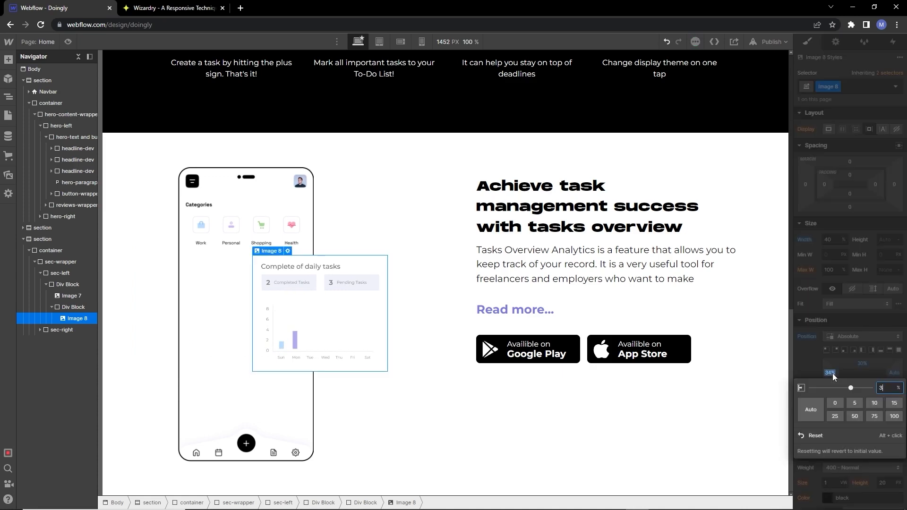
key("Return")
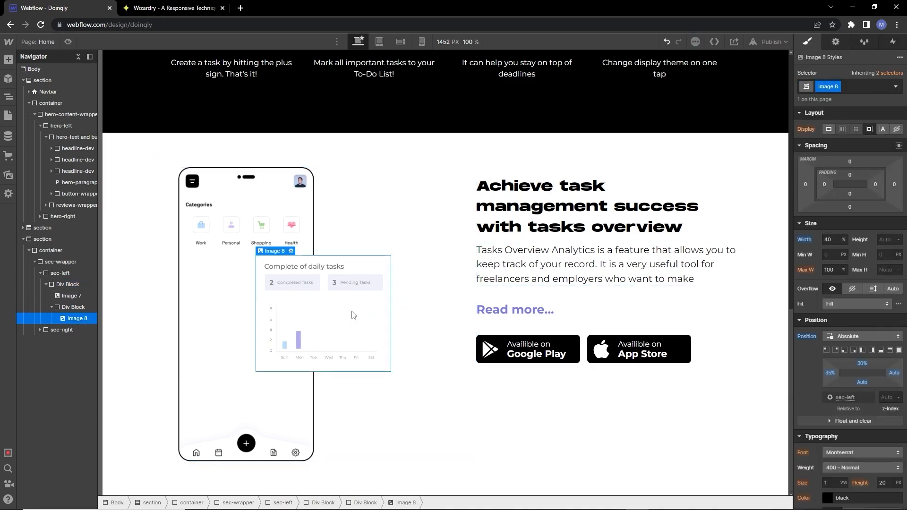
Step: Add an outside box shadow to the daily tasks image with a 135-degree angle and the color rgba(19, 17, 43, 0.13)
scroll(850, 293, "down", 10)
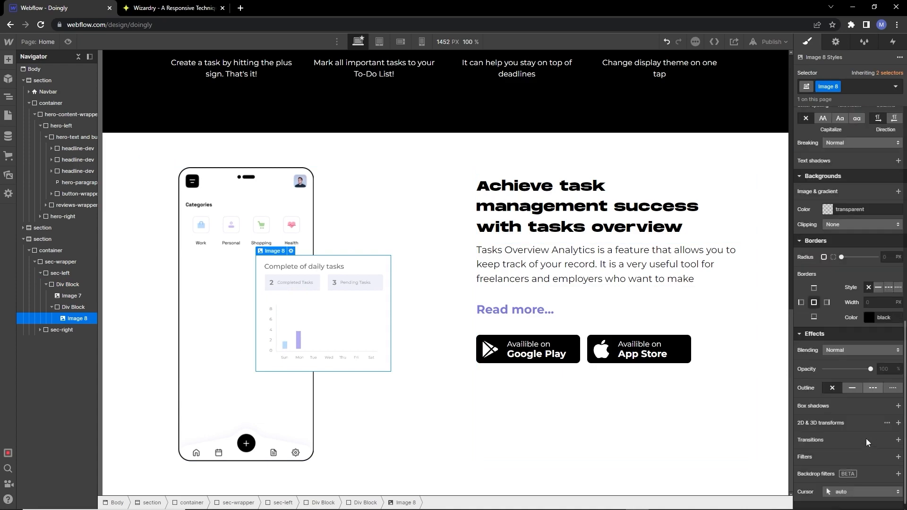
left_click(898, 406)
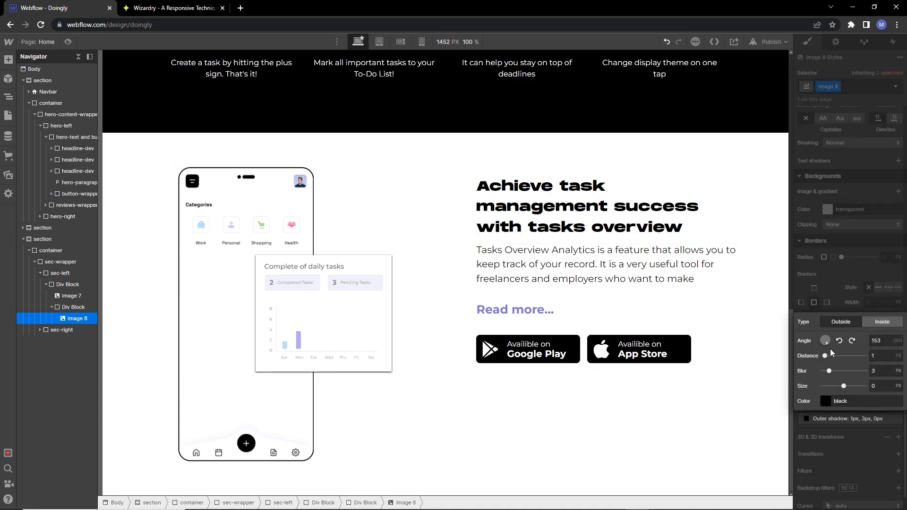
left_click(826, 401)
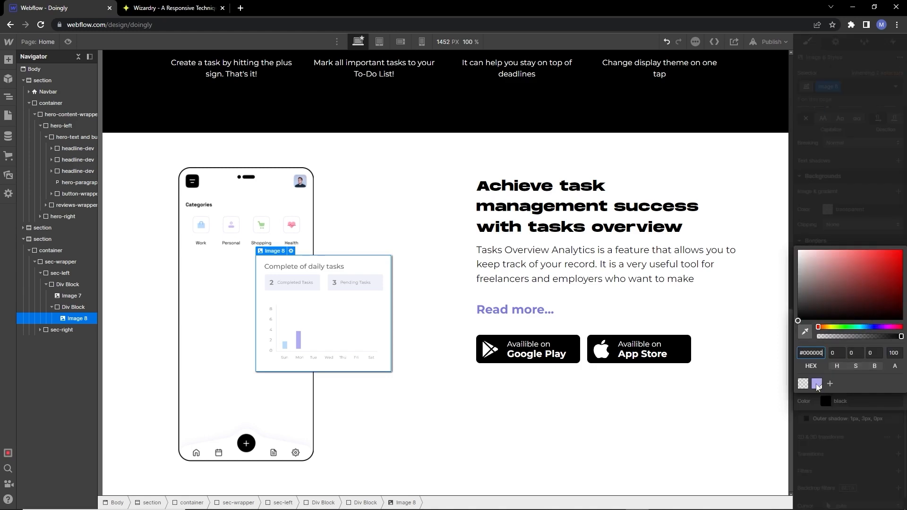
left_click(816, 384)
left_click(861, 289)
left_click_drag(861, 336, 830, 335)
left_click(827, 404)
Step: Set the image's box shadow to distance 8 px, blur 14 px, size 4 px and color rgba(23, 20, 51, 0.11)
left_click(833, 356)
left_click(835, 371)
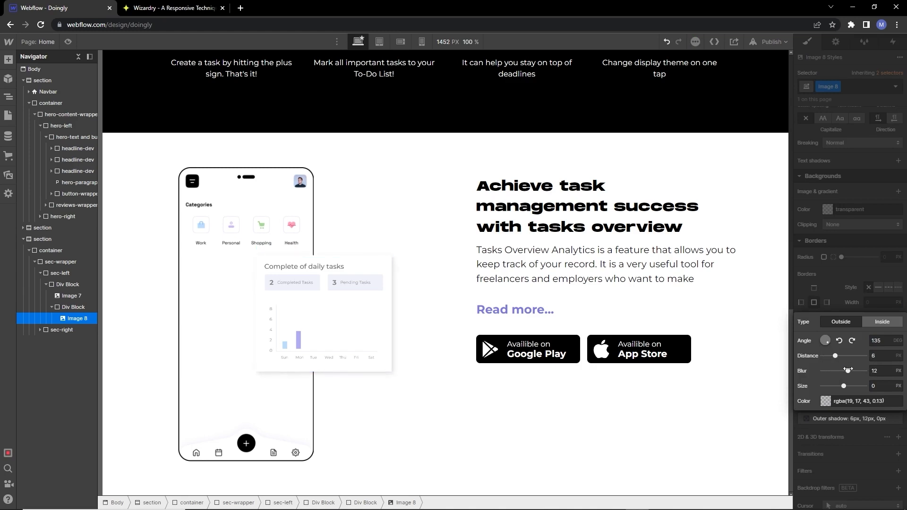
left_click(848, 385)
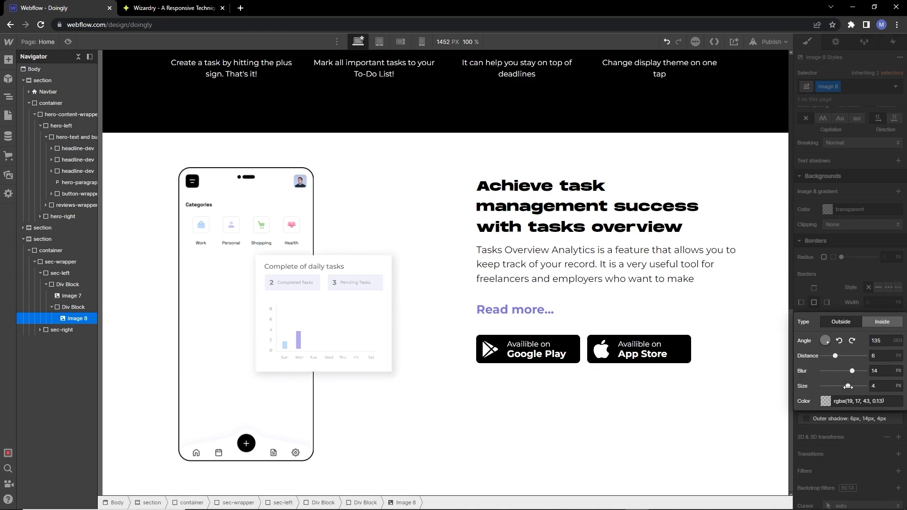
left_click(837, 355)
left_click(825, 401)
left_click(868, 308)
left_click_drag(828, 336, 827, 336)
left_click(821, 406)
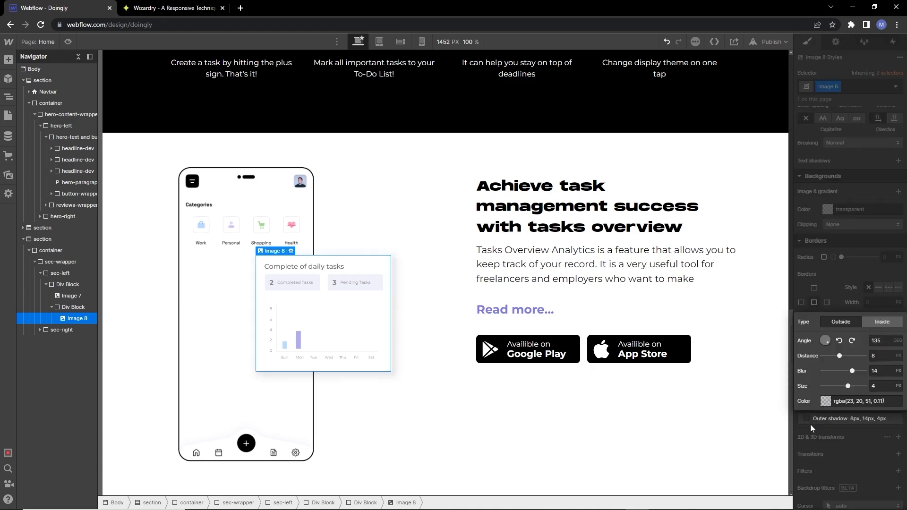
Step: Round the daily tasks image's corners to a 20 px radius
left_click(810, 424)
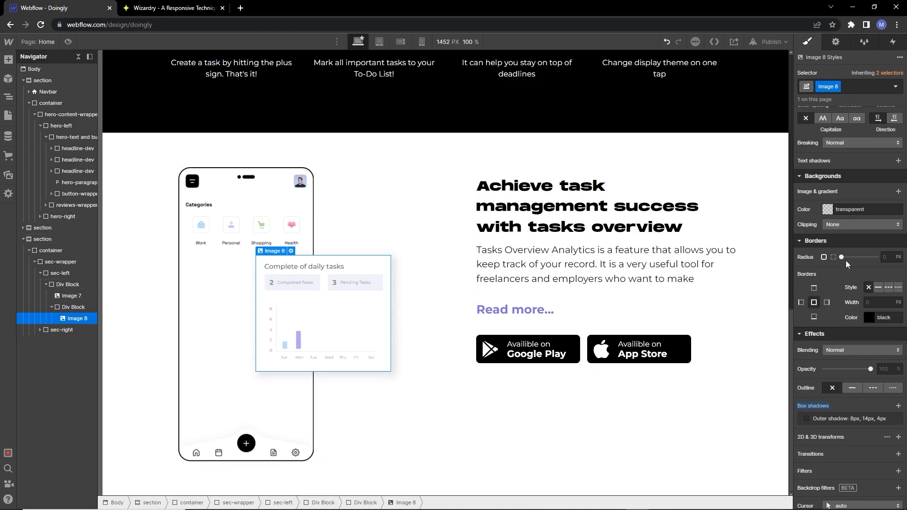
left_click_drag(841, 257, 844, 257)
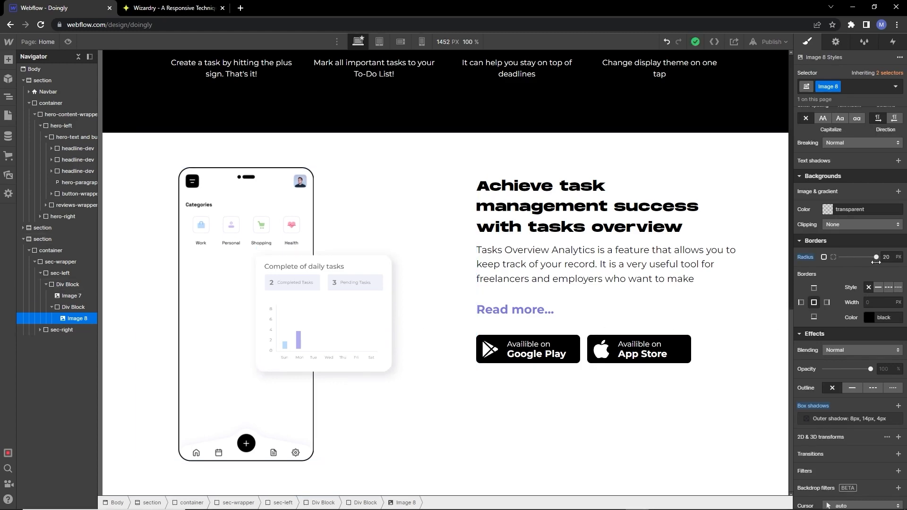
left_click_drag(876, 262, 876, 263)
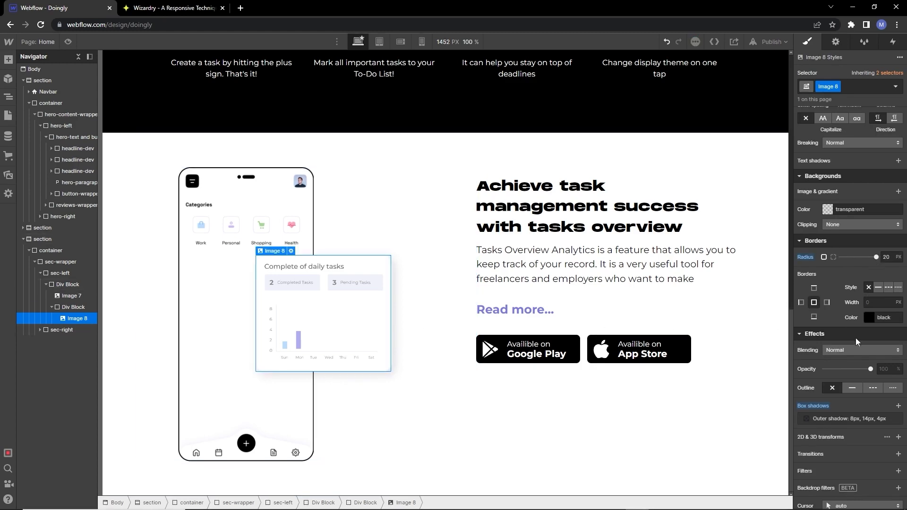
Step: Change the daily tasks image's box shadow color to rgba(23, 20, 51, 0.09)
left_click(807, 417)
left_click(827, 404)
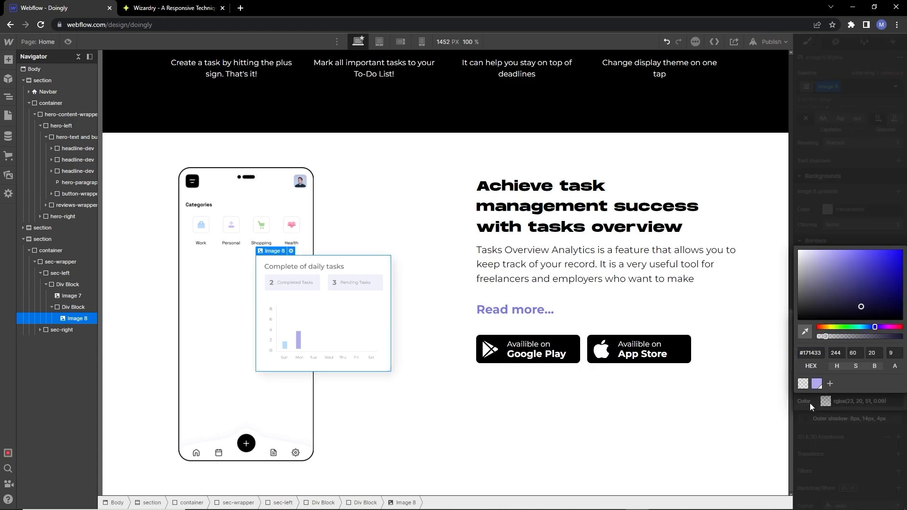
left_click(810, 403)
left_click(433, 306)
left_click(342, 321)
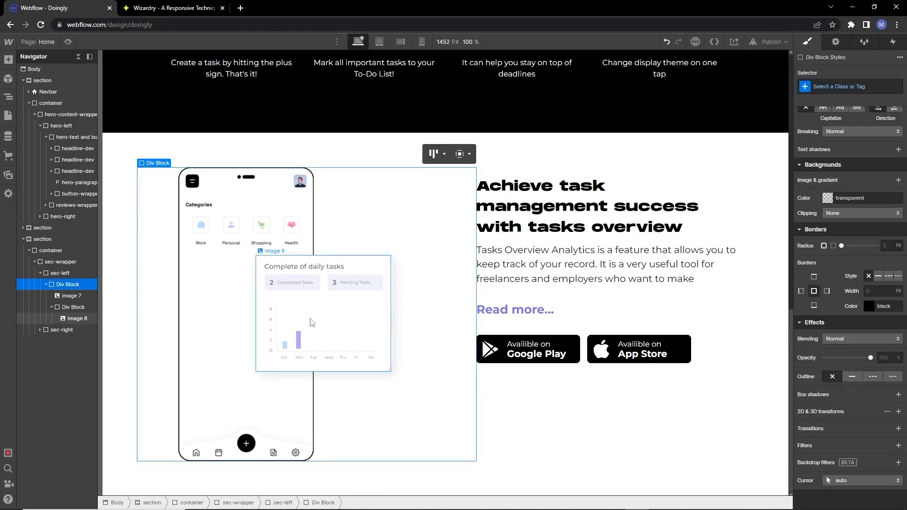
Step: Give the daily tasks image a solid 1 px border on all sides in the color #eeedf5
left_click(878, 287)
left_click(868, 317)
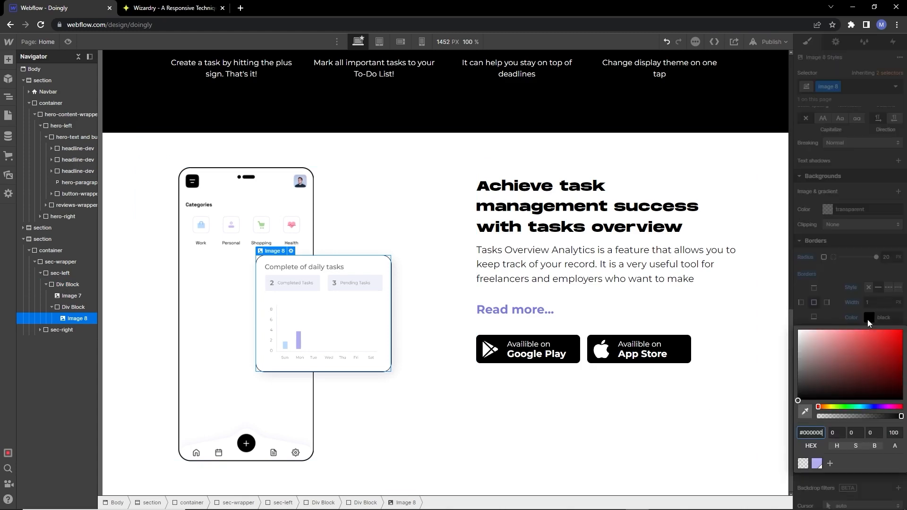
left_click(873, 406)
left_click(803, 334)
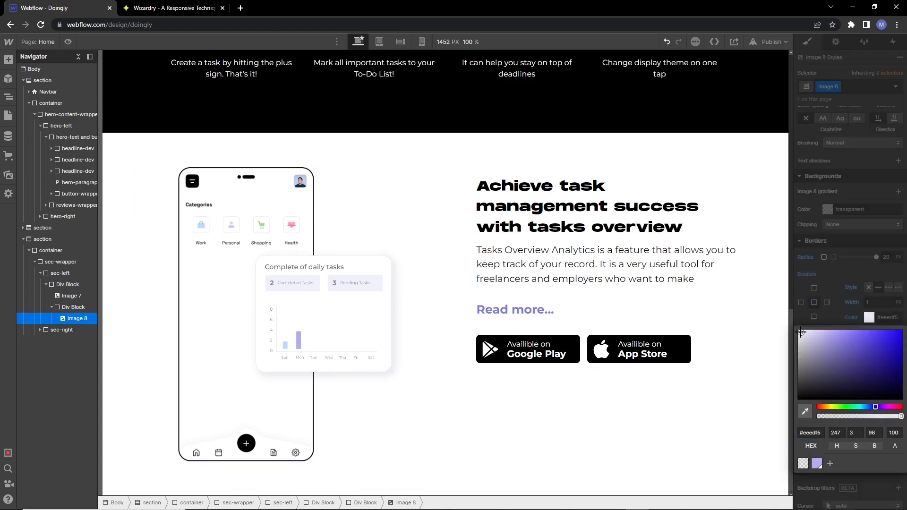
left_click(835, 478)
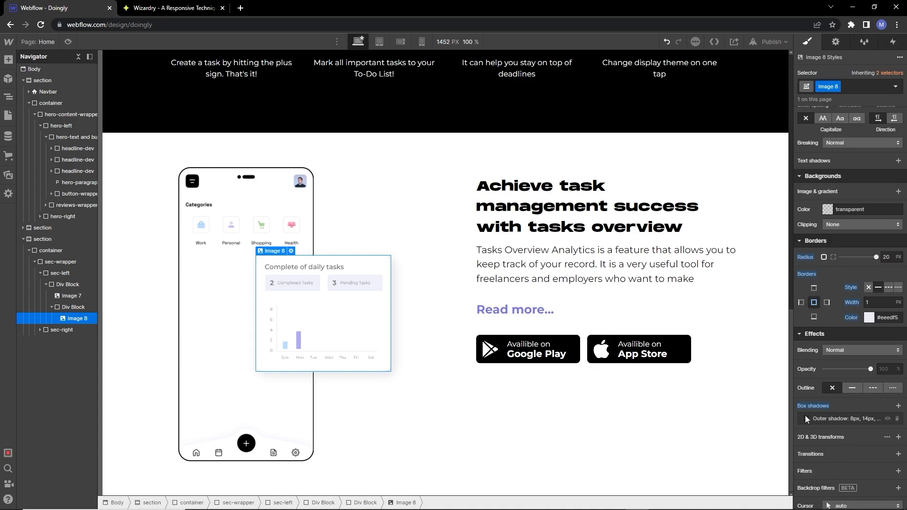
Step: Increase the blur of the daily tasks image's box shadow to 20 px
left_click(831, 418)
left_click(825, 401)
left_click(843, 401)
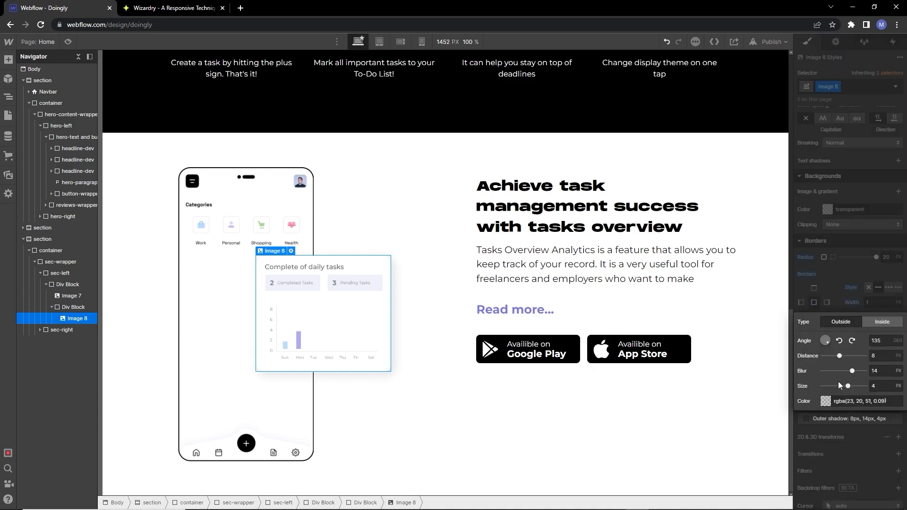
left_click_drag(850, 374, 868, 372)
left_click(836, 419)
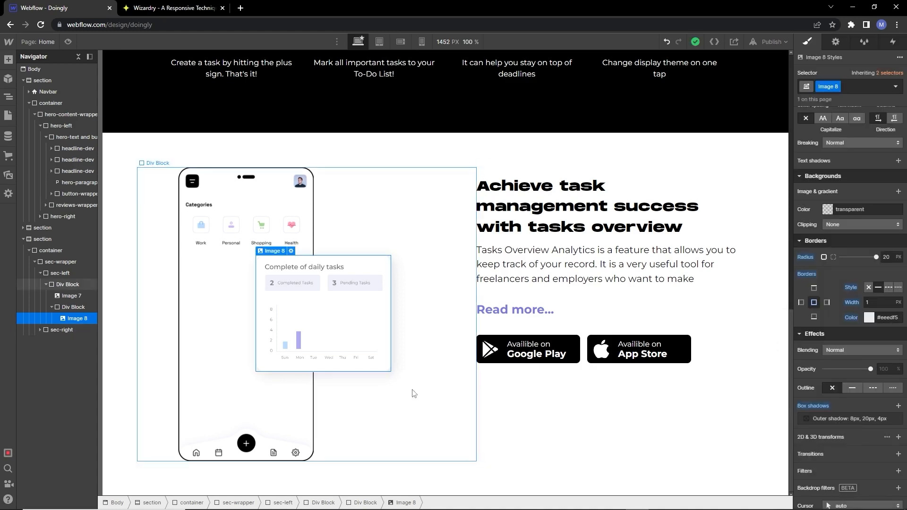
left_click(417, 360)
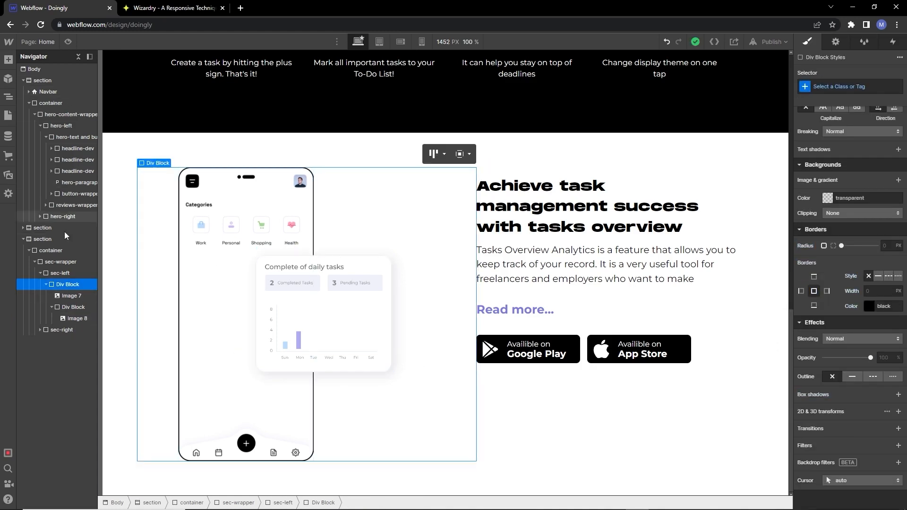
Step: Add a new div block directly inside sec-left
left_click(60, 273)
left_click(8, 59)
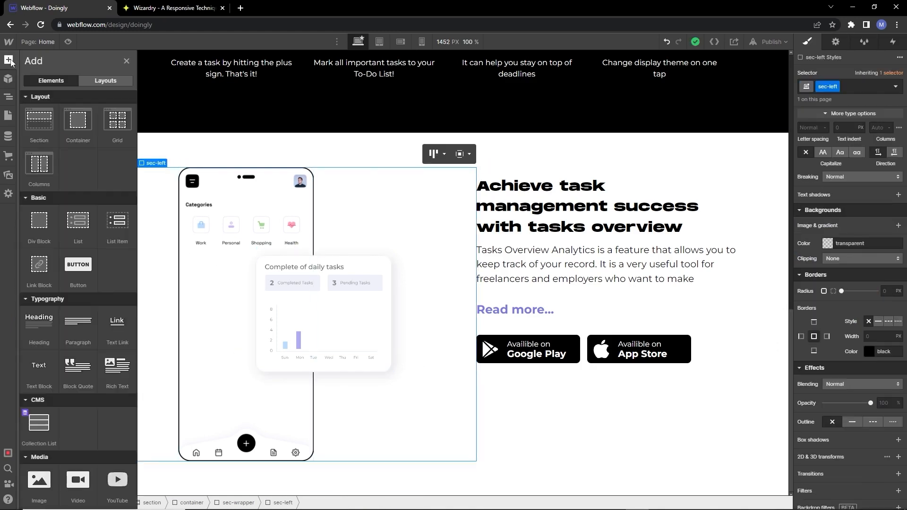
left_click(40, 222)
Step: Insert an image into the new div block using the asset Group 203.png, the blue category chart
left_click(5, 62)
scroll(61, 331, "down", 2)
left_click_drag(36, 435, 208, 416)
left_click(237, 334)
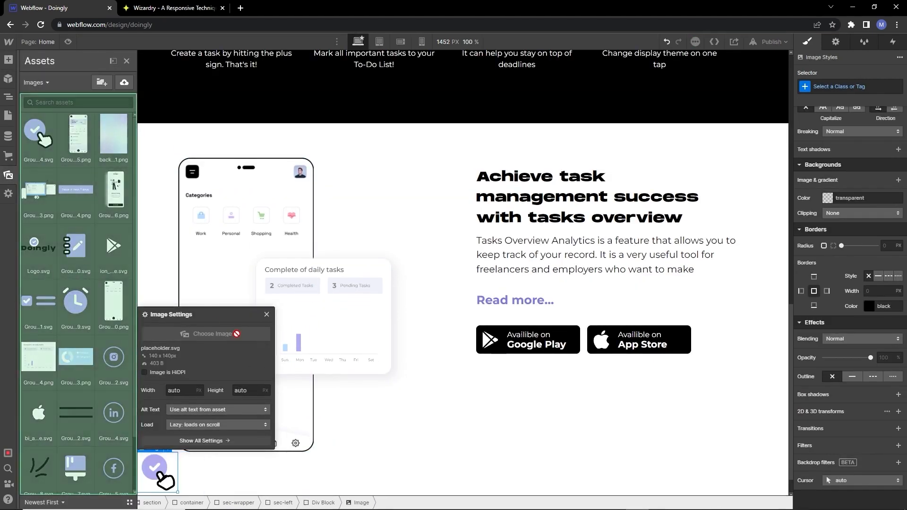
scroll(79, 377, "down", 1)
left_click(78, 321)
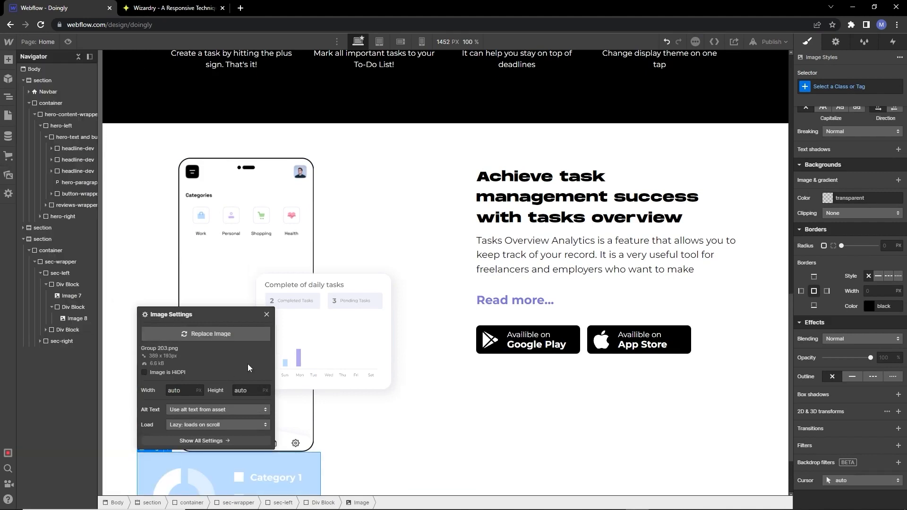
left_click(267, 315)
Step: Set the category chart image's width to 35%
scroll(841, 256, "up", 6)
type("35%")
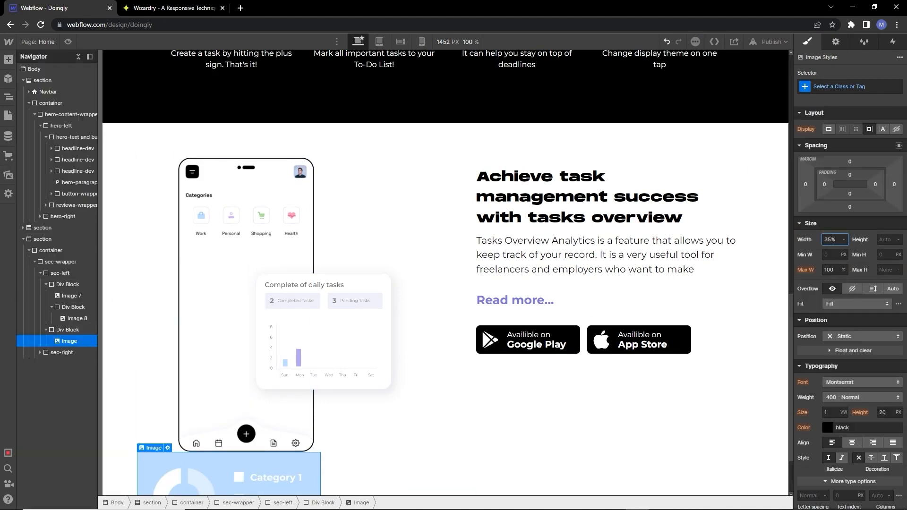
key("Return")
scroll(263, 434, "down", 1)
left_click(290, 435)
left_click(249, 438)
Step: Set the category chart image's position to Absolute and anchor it to the top-left corner of sec-left
left_click(862, 336)
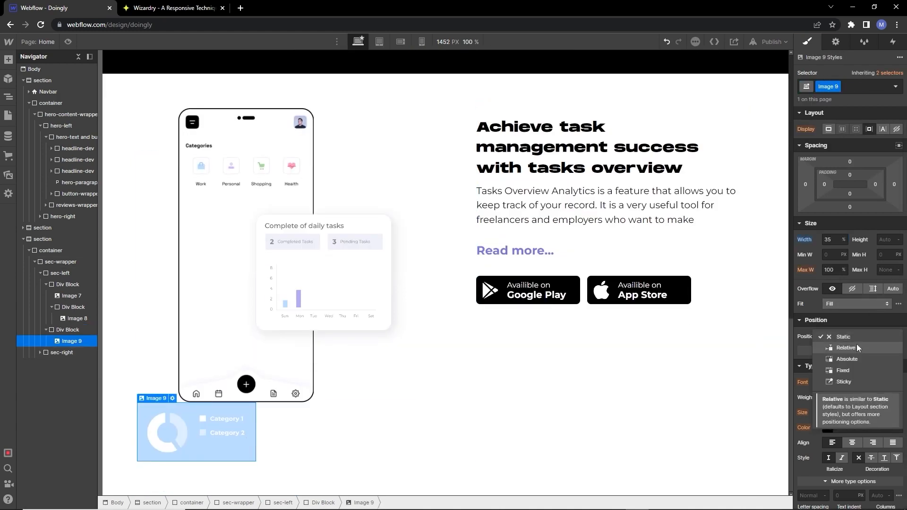
left_click(846, 362)
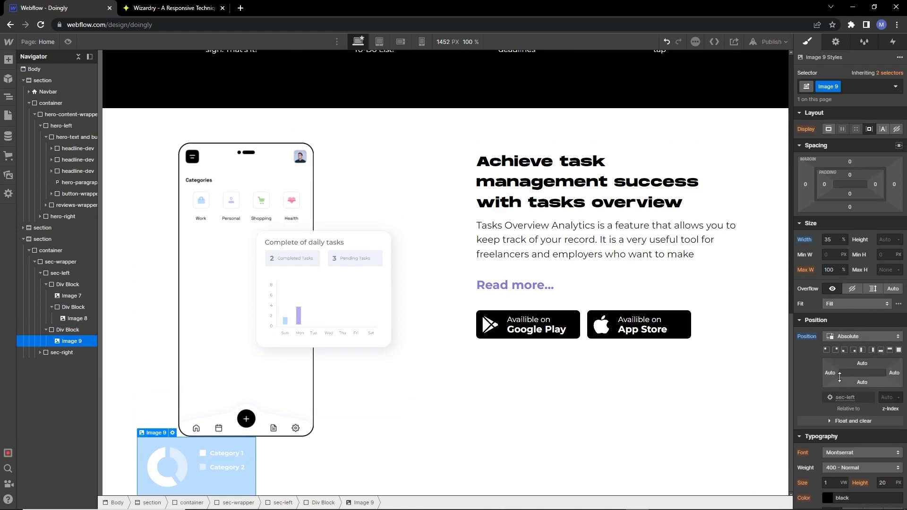
left_click(826, 350)
Step: Offset the category chart image 40% from the top and -5% from the left of sec-left
left_click_drag(858, 364, 860, 364)
left_click(861, 364)
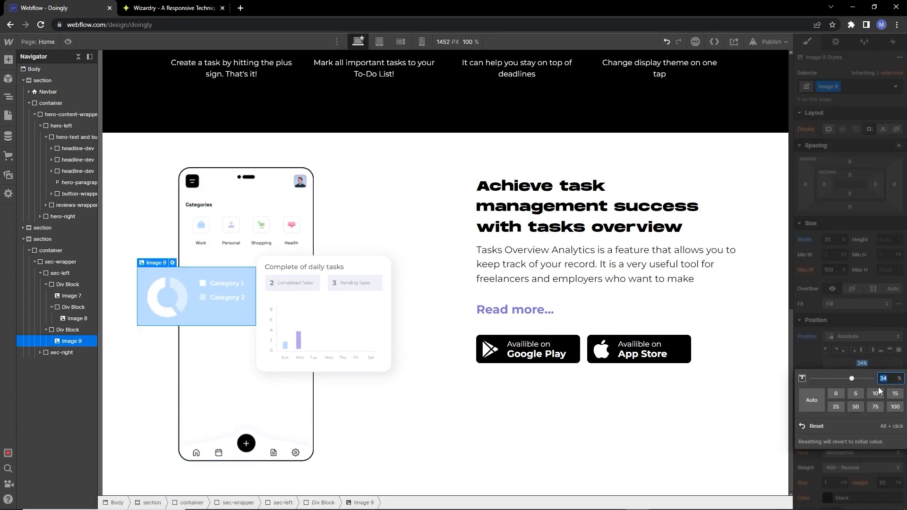
type("40")
key("Return")
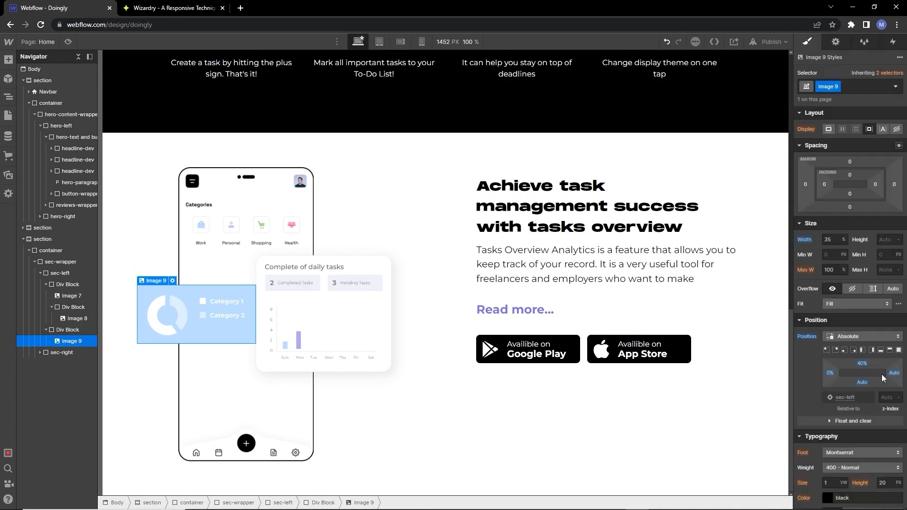
left_click_drag(830, 373, 828, 373)
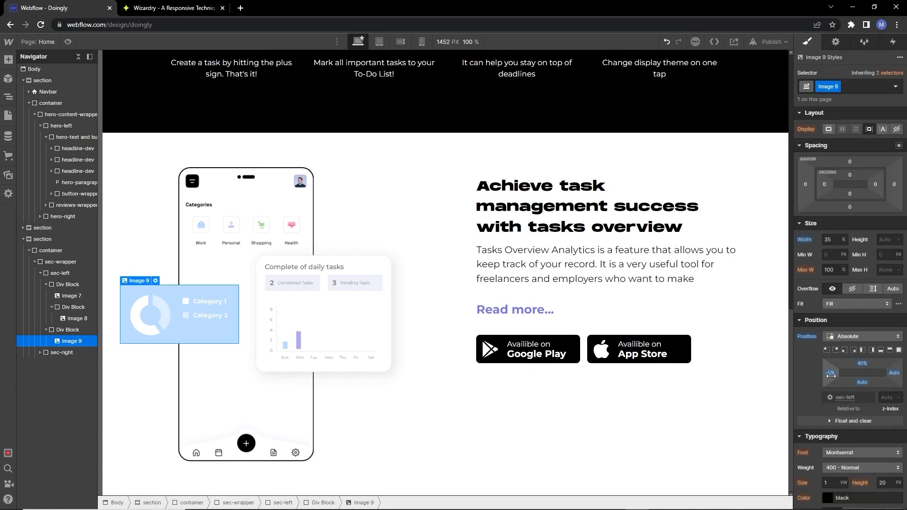
left_click(830, 374)
Step: Round the category chart image's corners to a 20 px radius
scroll(818, 367, "down", 8)
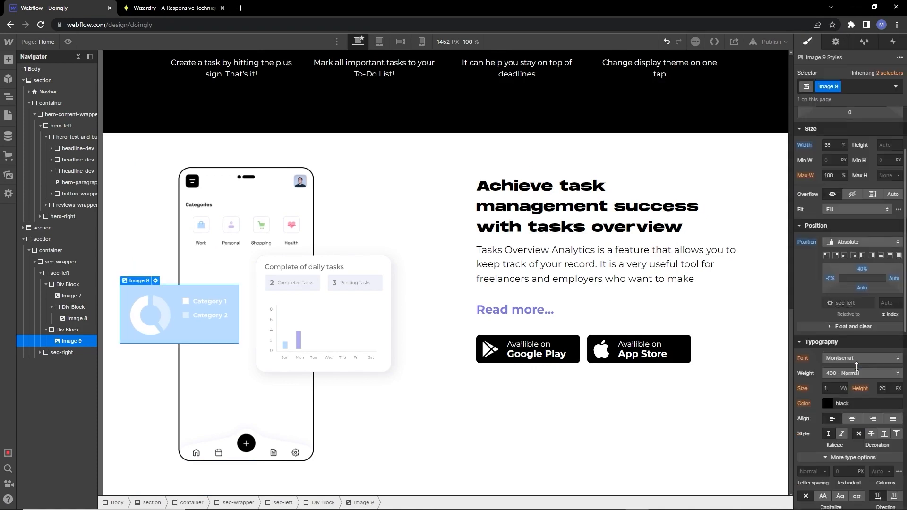
left_click_drag(855, 351, 876, 351)
scroll(852, 368, "down", 2)
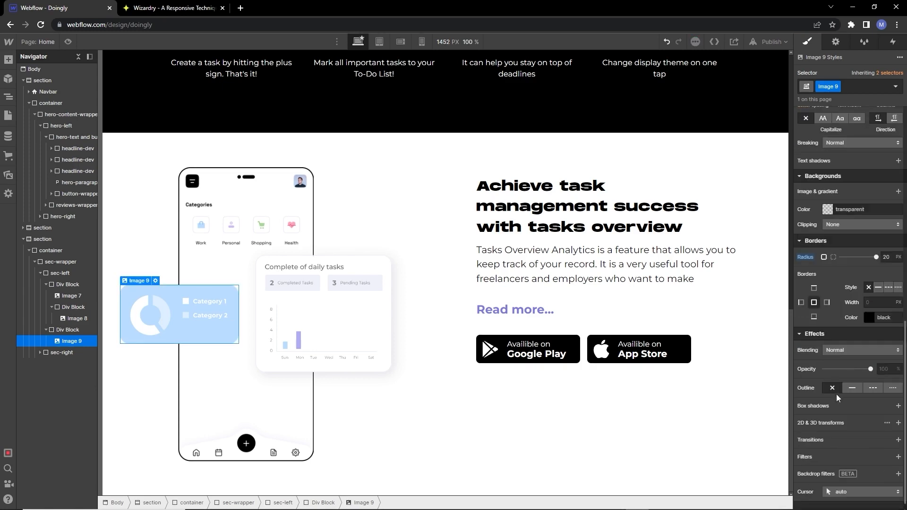
Step: Add an outside box shadow to the category chart image, sampling its light blue #b9ddff as the shadow color
left_click(898, 406)
left_click_drag(827, 344, 828, 368)
left_click(828, 400)
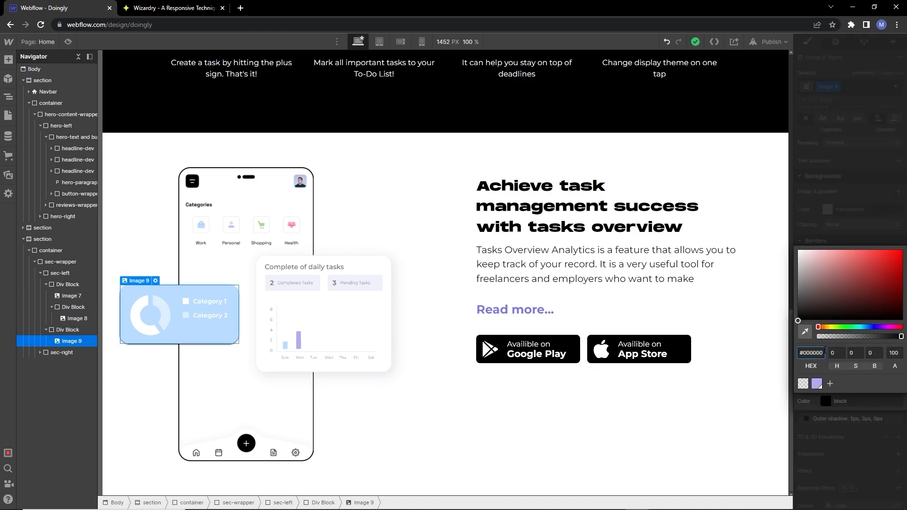
left_click(869, 327)
left_click(840, 255)
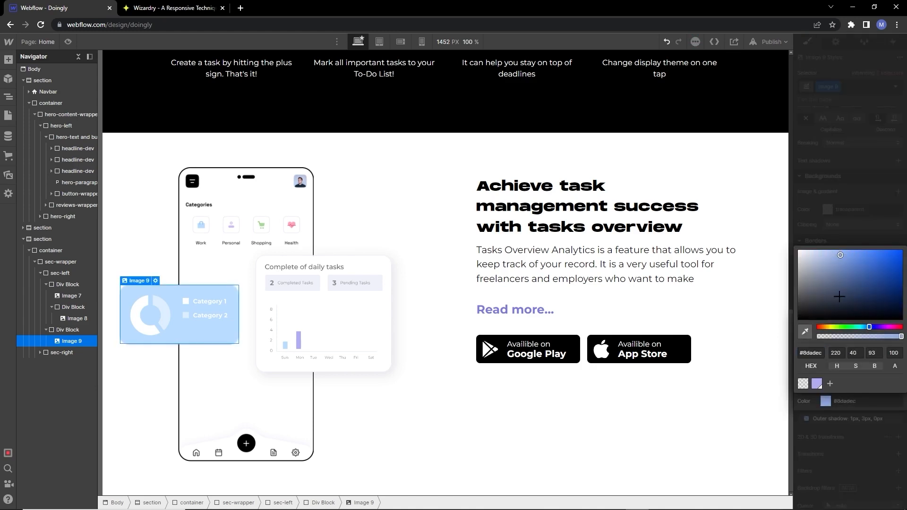
left_click(205, 333)
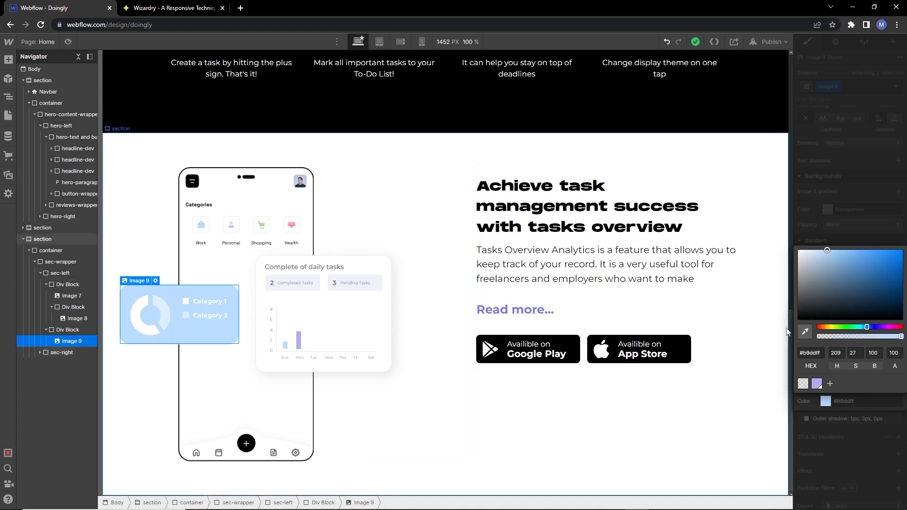
Step: Set the category chart image's box shadow to a 140-degree angle, distance 8 px and blur 14 px
left_click(849, 400)
left_click_drag(825, 356, 833, 370)
left_click_drag(826, 344, 831, 348)
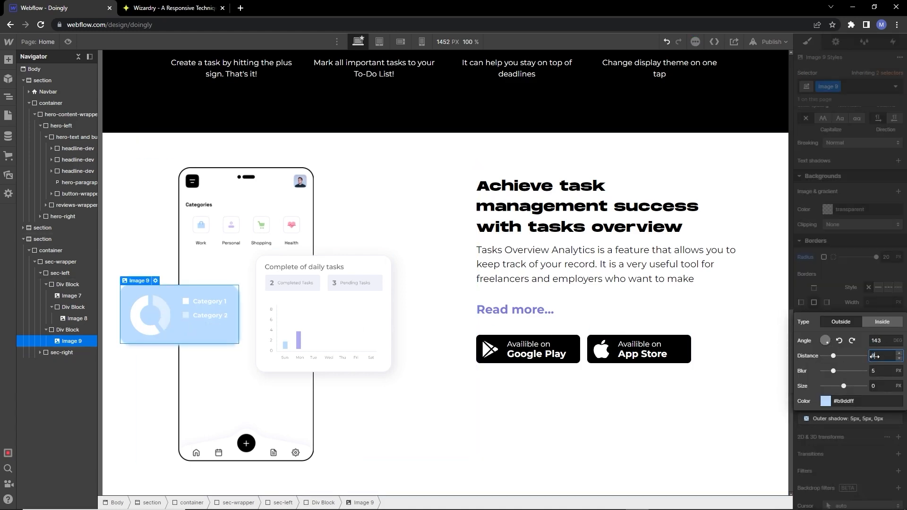
left_click(876, 371)
type("14")
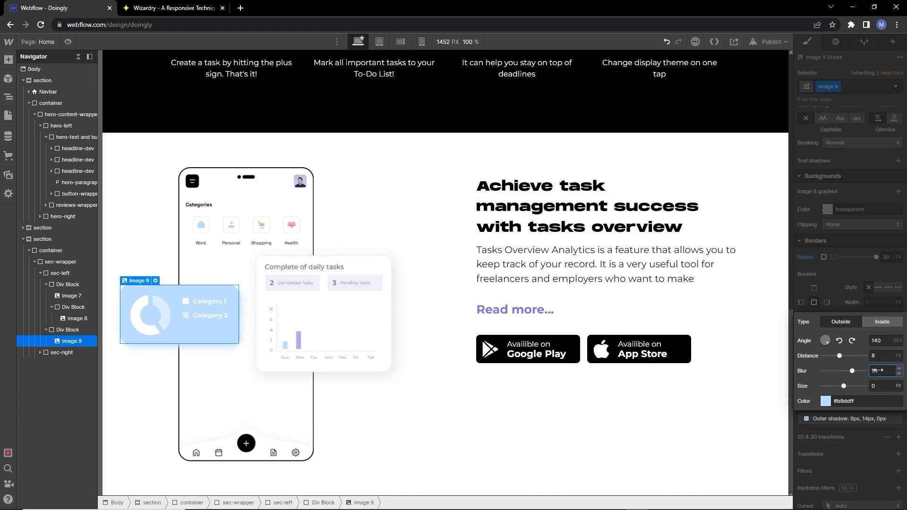
Step: Lower the opacity of the category chart's shadow color to rgba(185, 221, 255, 0.39)
left_click(825, 401)
left_click(844, 336)
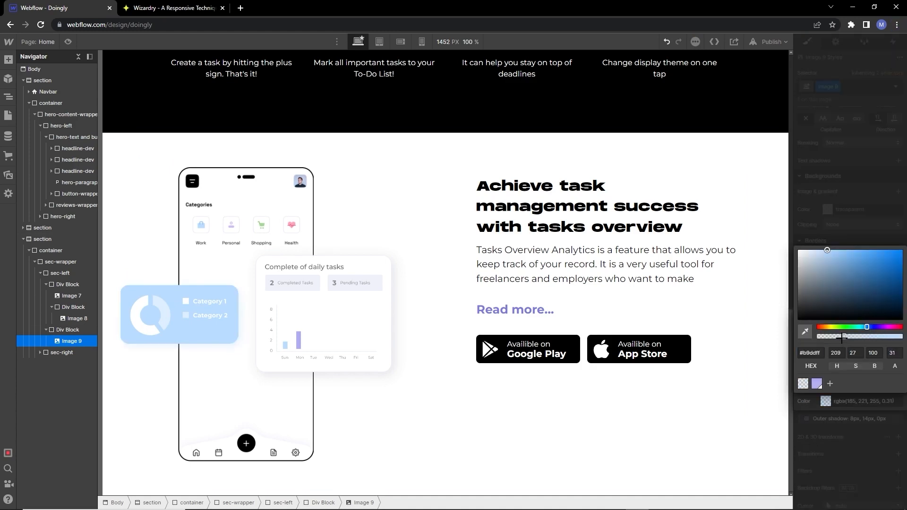
left_click(307, 407)
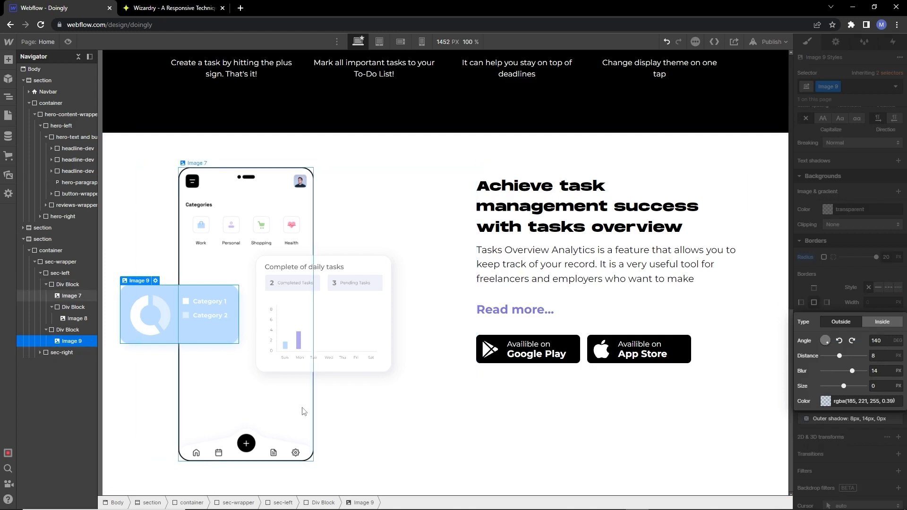
Step: Add another div block inside the div block that holds the phone image
left_click(351, 410)
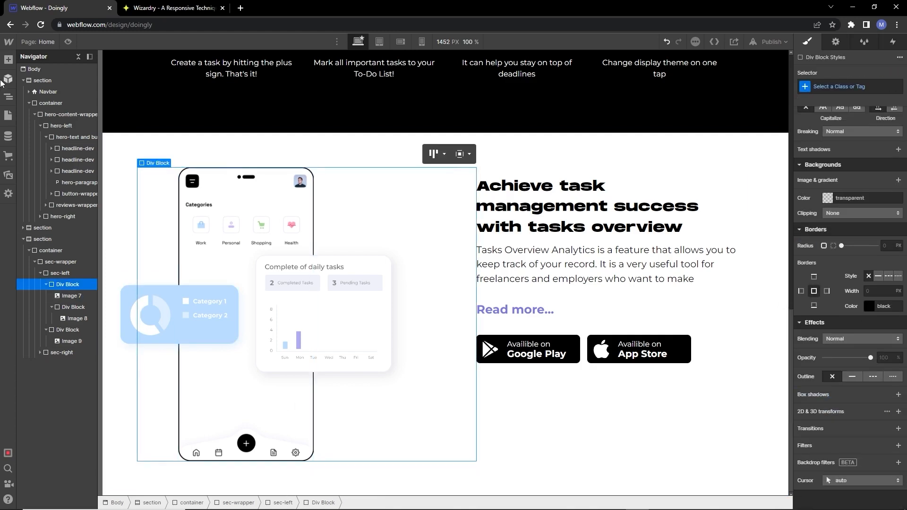
left_click(8, 59)
left_click(39, 226)
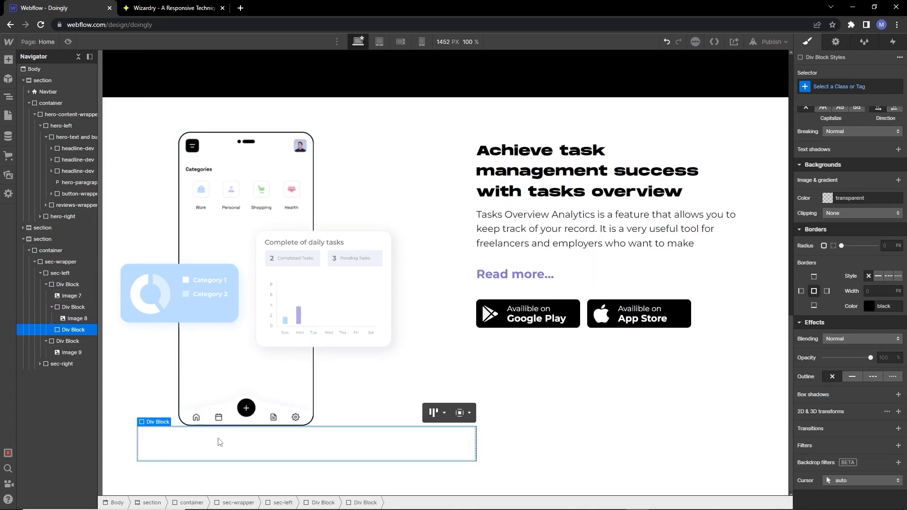
Step: Insert an image into the new div block using the asset Group 214.png, the purple "Tasks in next 7 days" banner
left_click(8, 59)
left_click(42, 483)
left_click(214, 334)
left_click(39, 132)
left_click(77, 194)
left_click(229, 335)
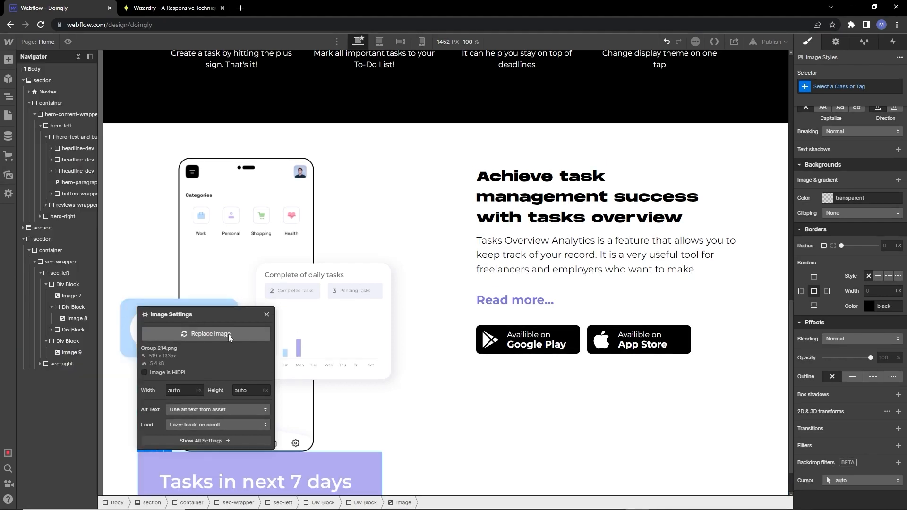
left_click(267, 315)
Step: Set the "Tasks in next 7 days" image's width to 35%
scroll(833, 334, "up", 9)
left_click(832, 240)
type("35%")
key("Return")
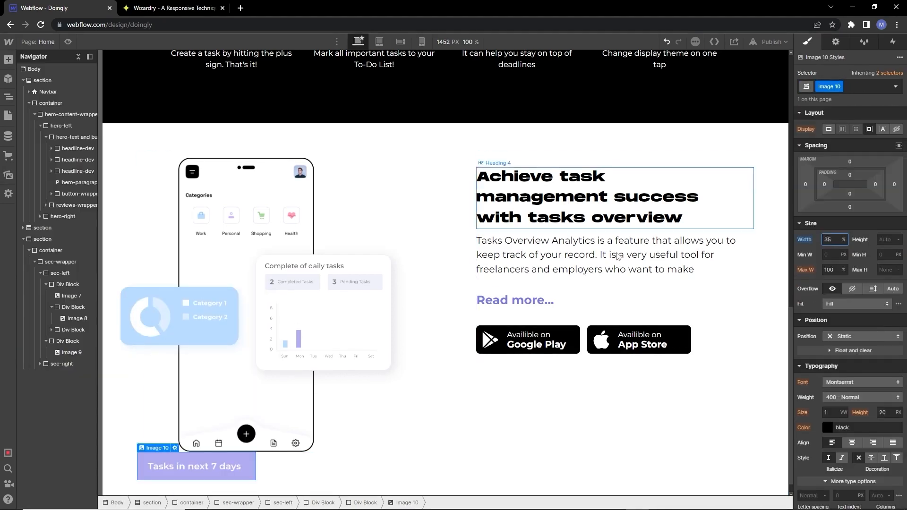
Step: Round the corners of the "Tasks in next 7 days" image to a 10 px radius
scroll(618, 255, "down", 1)
scroll(850, 283, "down", 5)
left_click_drag(840, 423, 867, 425)
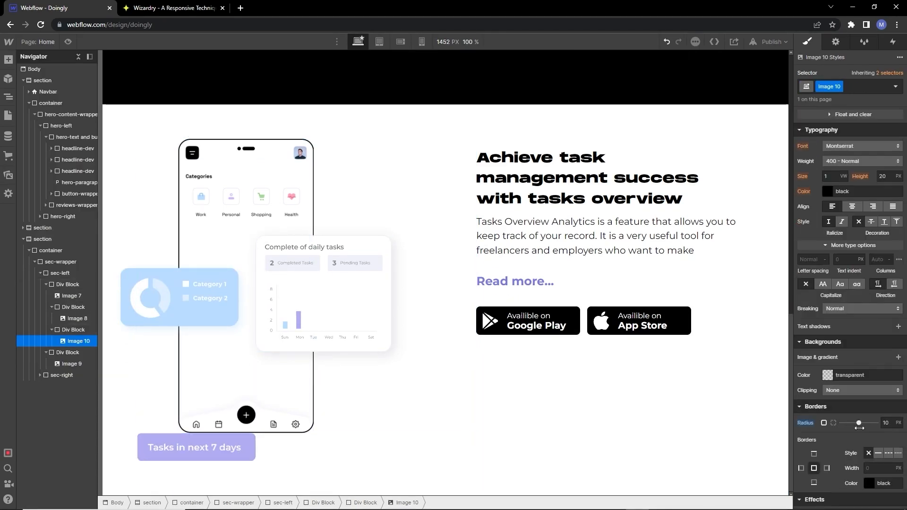
Step: Set the position of the "Tasks in next 7 days" image to Absolute
scroll(850, 283, "up", 5)
left_click(862, 242)
left_click(858, 263)
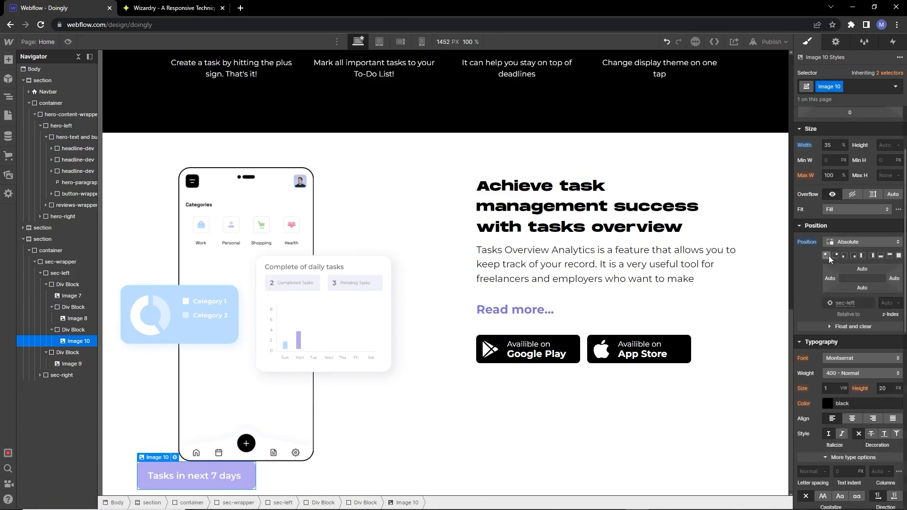
Step: Anchor the "Tasks in next 7 days" image to the bottom-left of its container, with a 15% bottom offset and a small left offset
left_click(843, 256)
left_click_drag(861, 287, 833, 284)
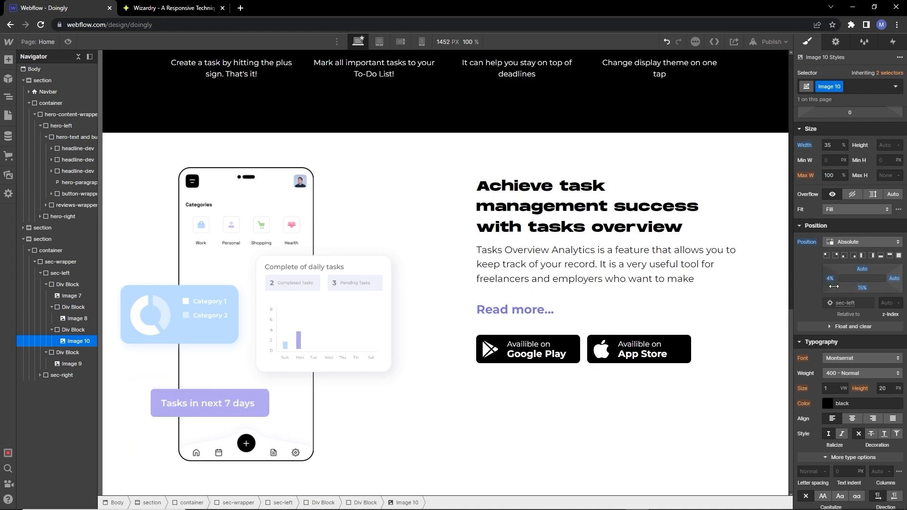
left_click(427, 390)
Step: Give the "Tasks in next 7 days" image an outside box shadow with distance 6 px, blur 12 px and purple #b1acf1 at 38% opacity
left_click(255, 401)
scroll(865, 429, "down", 9)
left_click(898, 455)
left_click(825, 448)
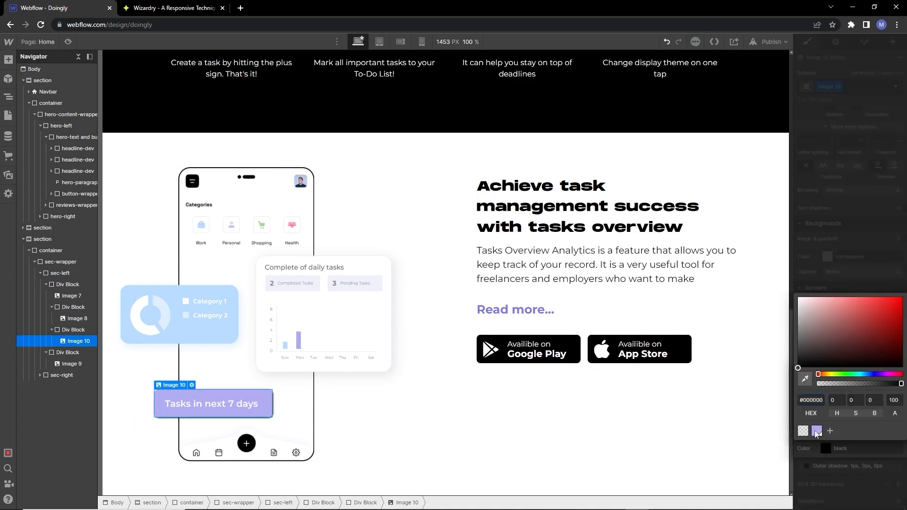
left_click(816, 431)
mouse_move(825, 403)
left_mouse_down()
mouse_move(836, 418)
mouse_move(834, 403)
left_mouse_up()
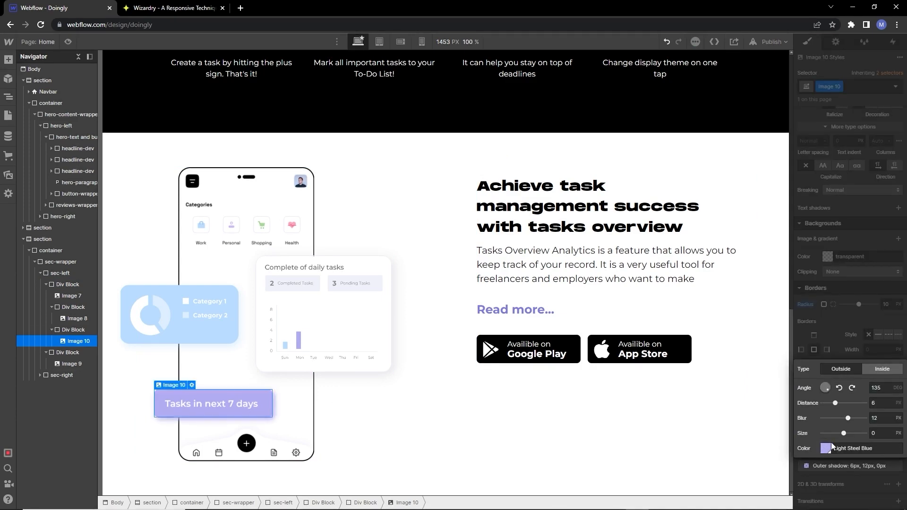
left_click(825, 448)
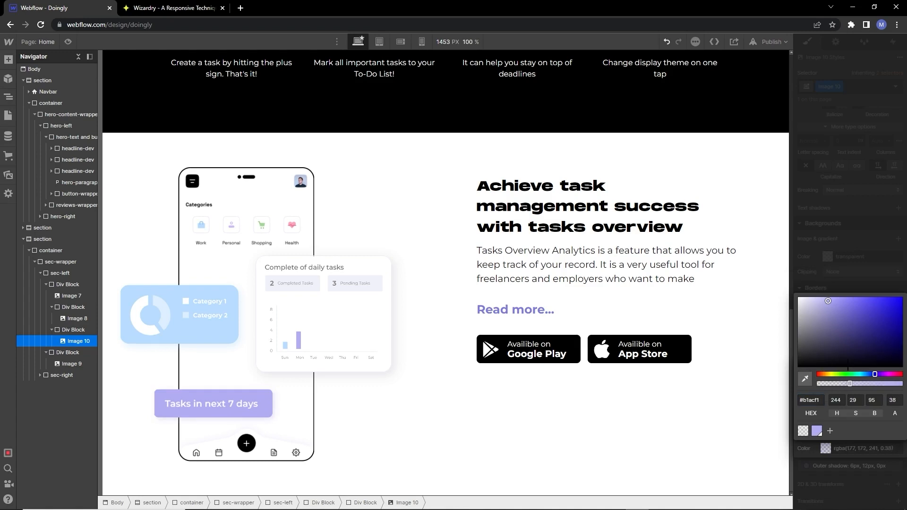
key("Escape")
key("Escape")
left_click(330, 413)
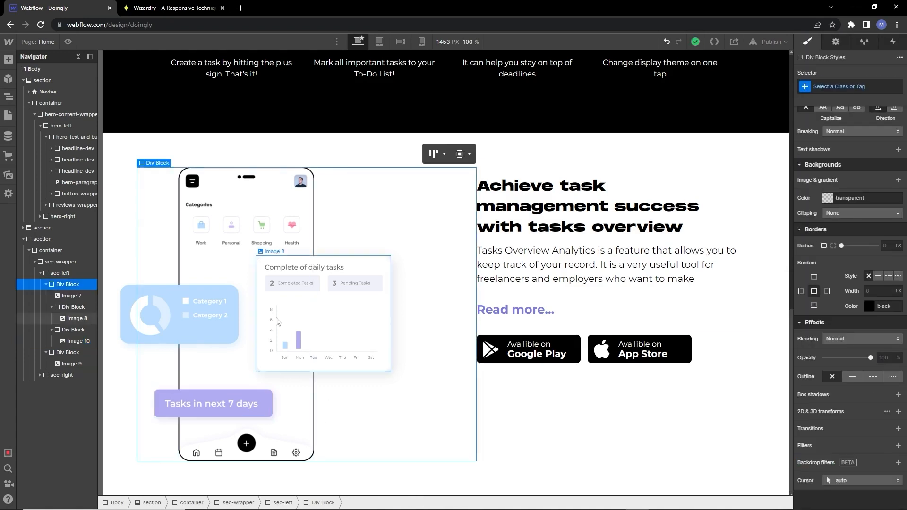
Step: Check the phone artwork in the Figma design, and add a new div block in Webflow as the first element inside sec-left
key("alt+Tab")
left_click(424, 257)
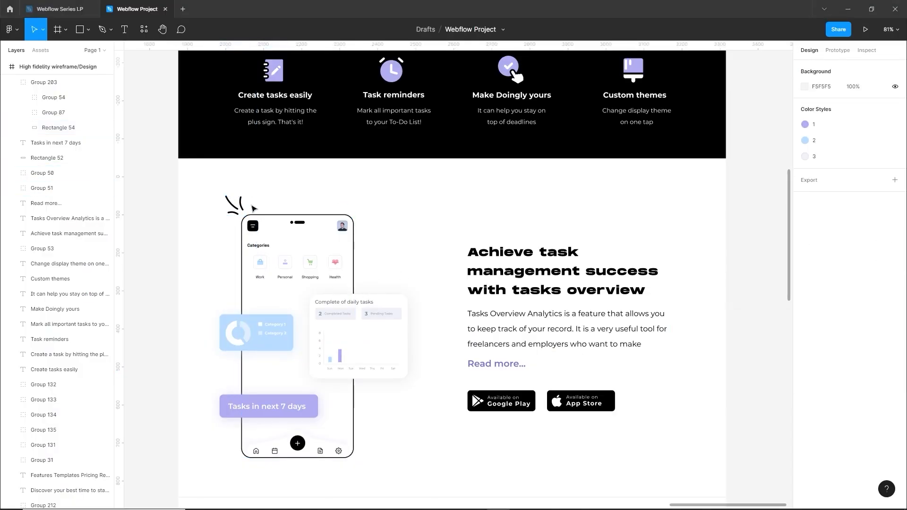
key("alt+Tab")
left_click(8, 60)
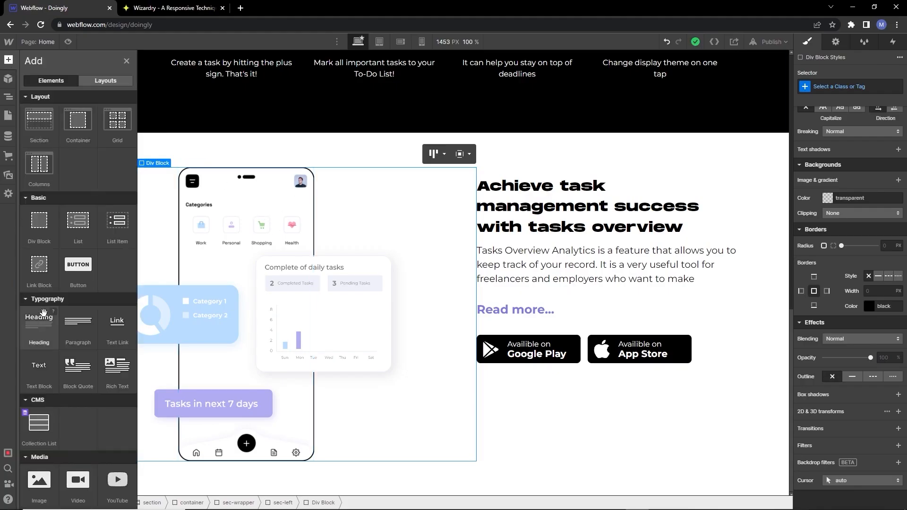
left_click_drag(34, 224, 400, 350)
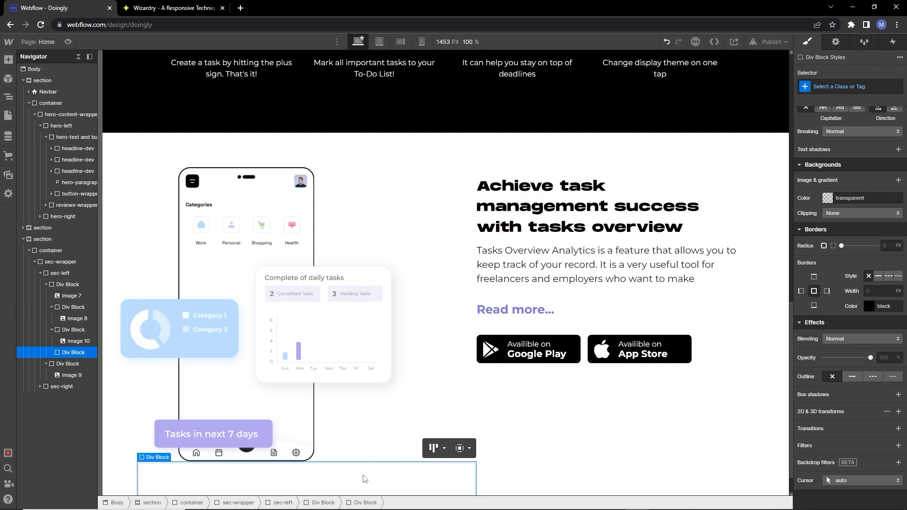
left_click_drag(71, 352, 60, 283)
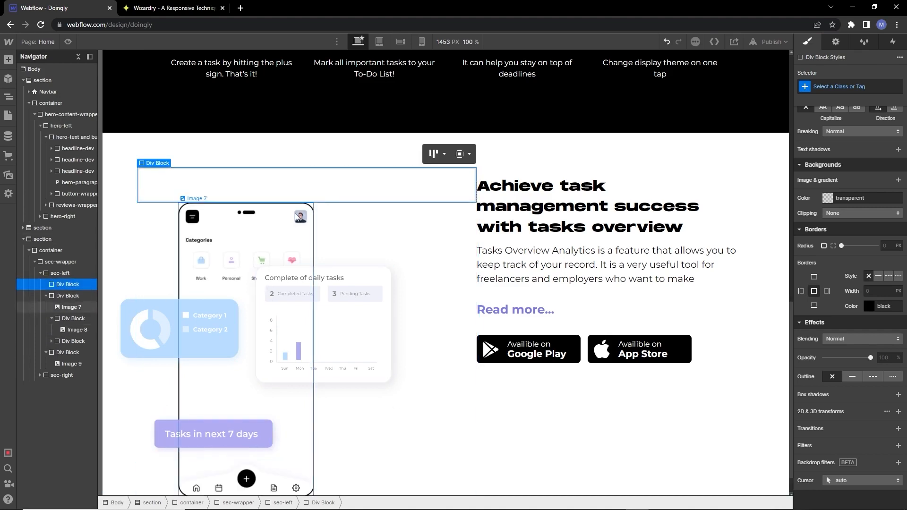
Step: Insert an image into the new div block using the black accent-strokes SVG asset
left_click(8, 59)
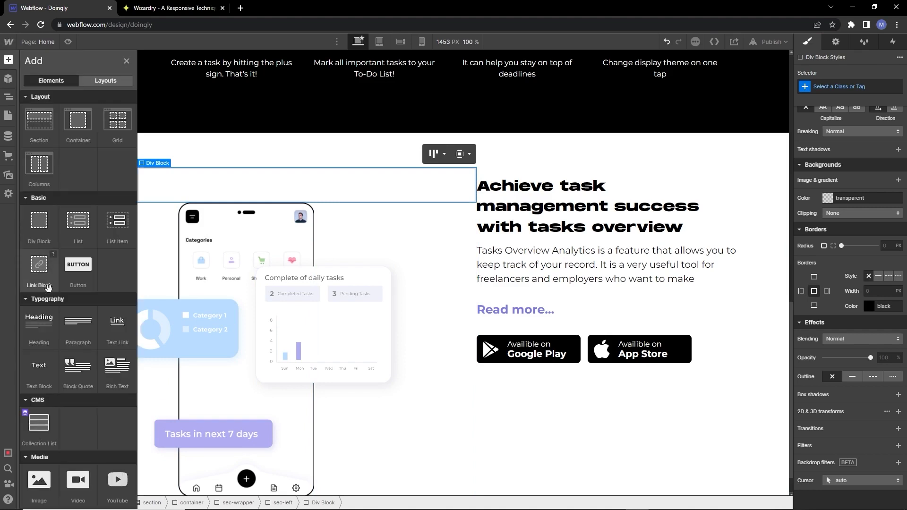
left_click(38, 481)
left_click(209, 259)
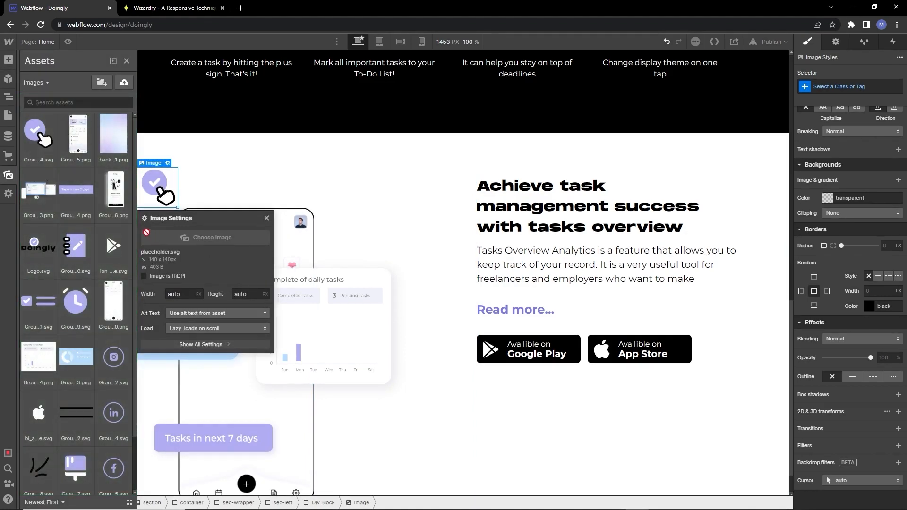
left_click(40, 461)
left_click(267, 200)
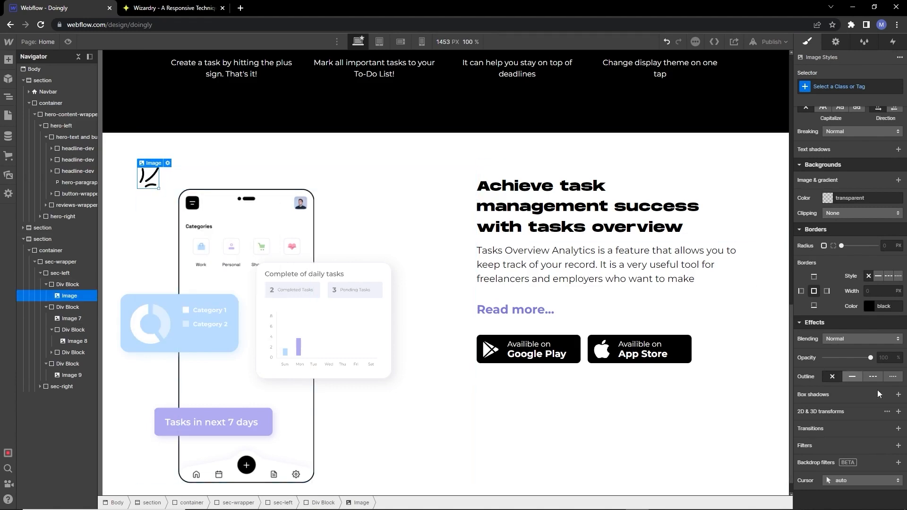
Step: Mirror the accent-strokes image horizontally with a 180° Rotate transform about the Y axis
left_click(898, 412)
left_click(872, 430)
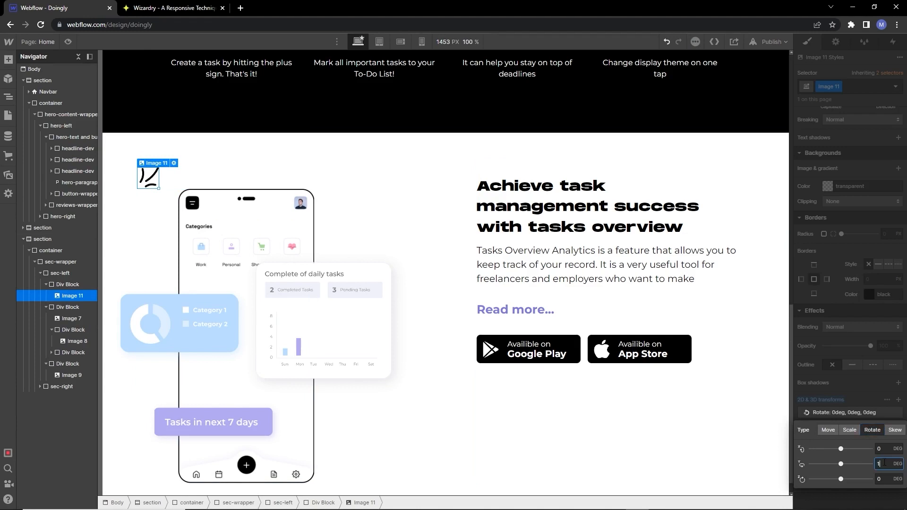
key("Return")
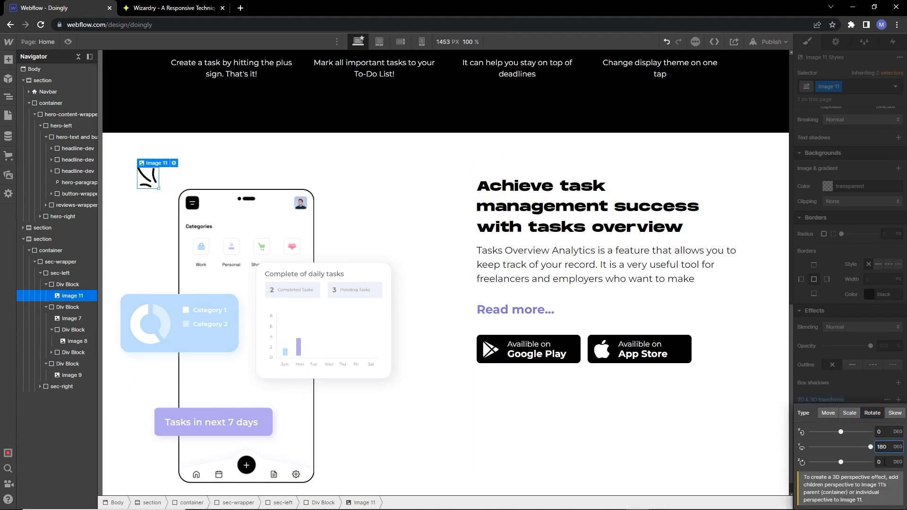
left_click(860, 393)
Step: Set the accent-strokes image's position to Absolute and its width to 7%
scroll(869, 352, "up", 5)
left_click(871, 336)
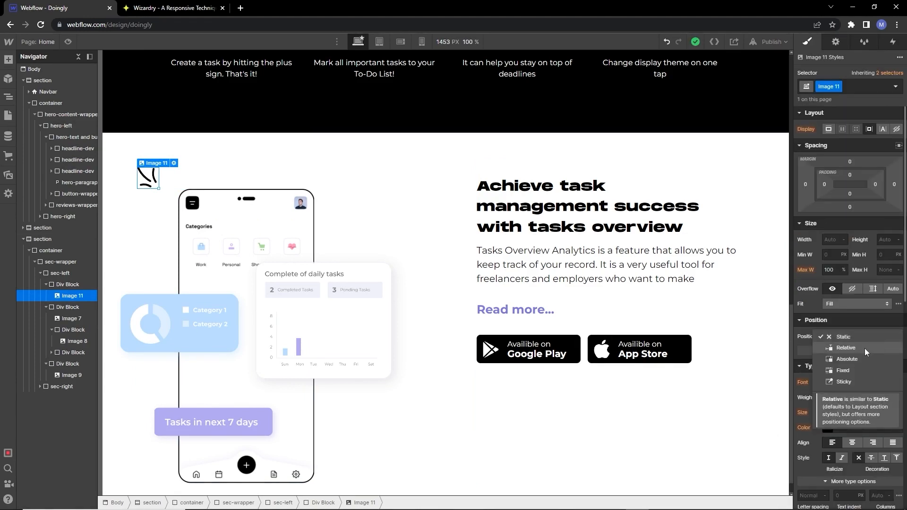
left_click(853, 356)
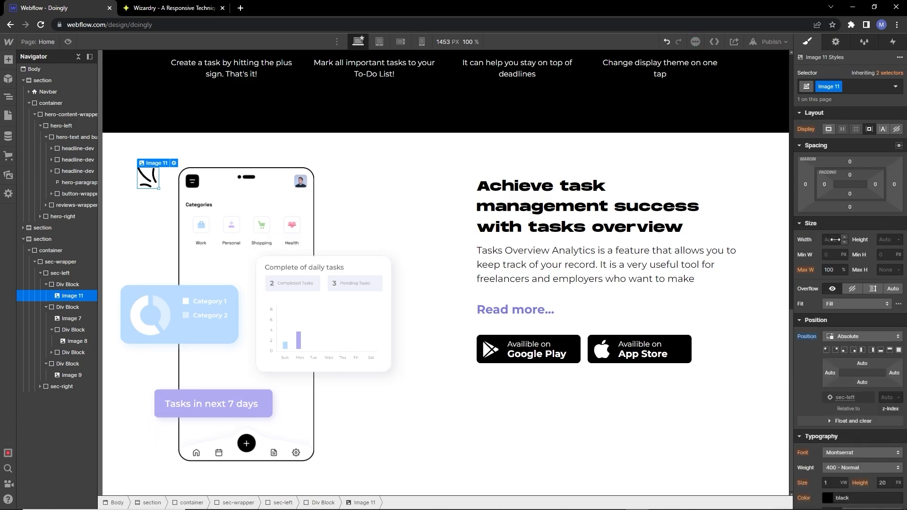
Step: Anchor the accent-strokes image to the top-left of its container with a left offset of 6% and a top offset of -7%
left_click(826, 350)
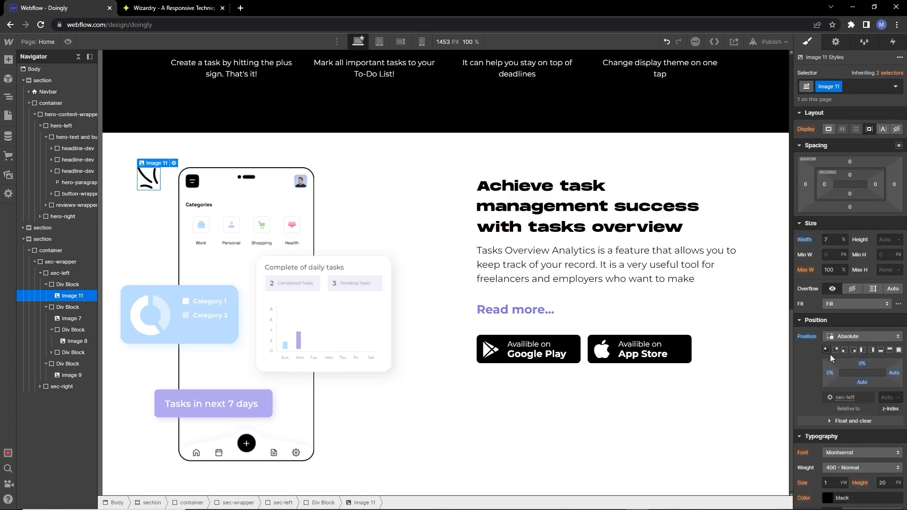
mouse_move(829, 373)
left_mouse_down()
mouse_move(827, 381)
mouse_move(863, 362)
mouse_move(833, 377)
left_mouse_up()
left_click(863, 364)
type("-7")
key("Return")
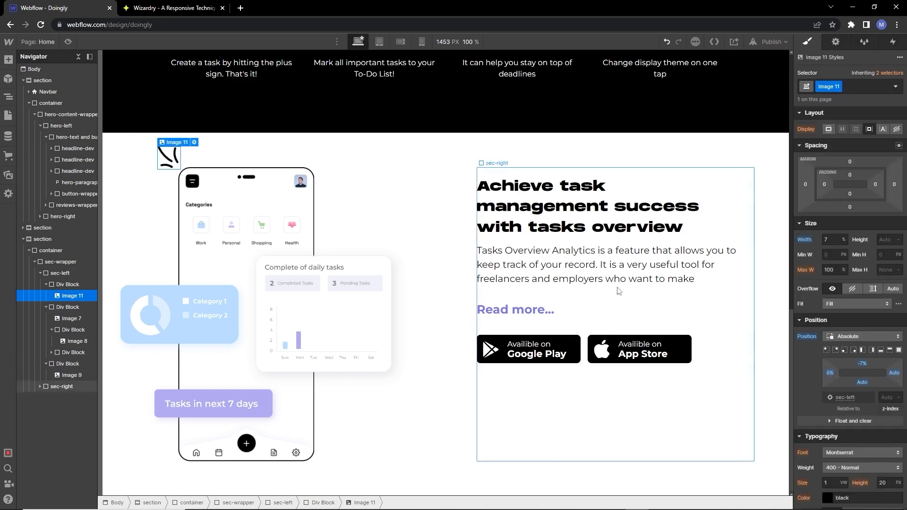
left_click(433, 216)
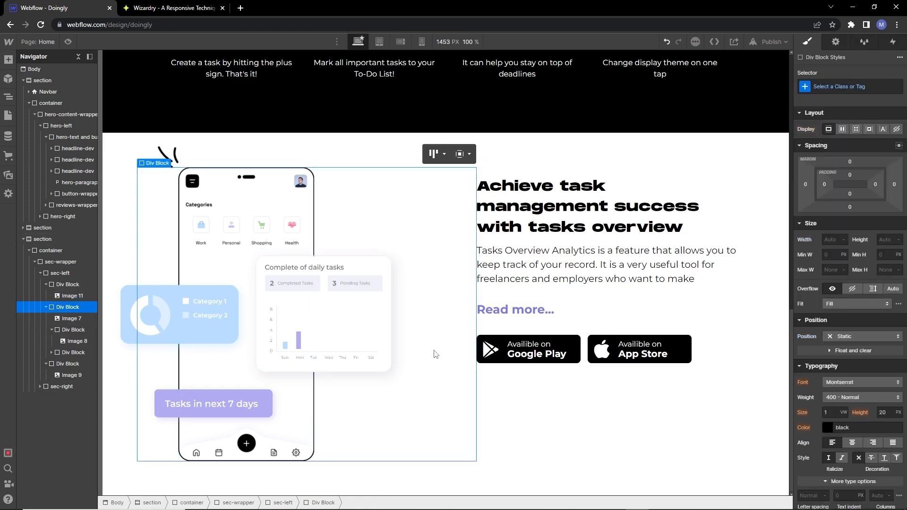
left_click(136, 155)
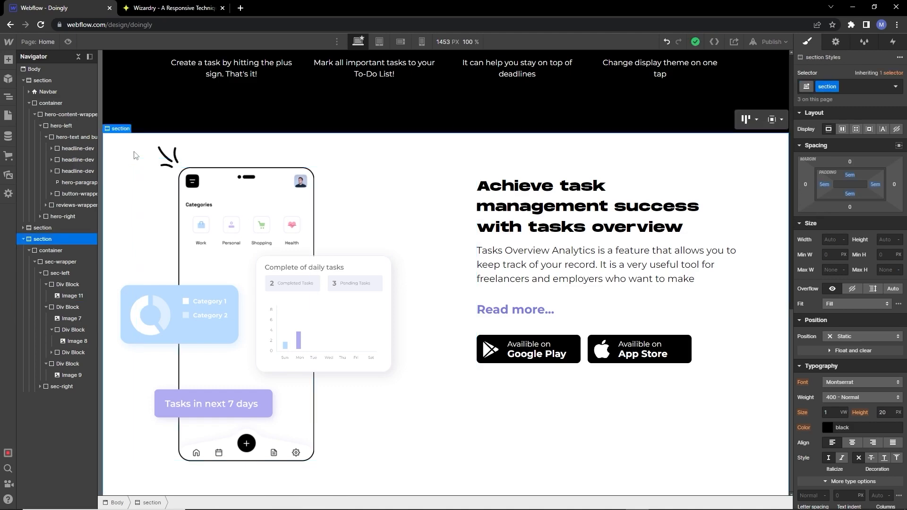
Step: Compare the gap below the black features section with the Figma design and set that section's bottom margin to 5em
key("alt+Tab")
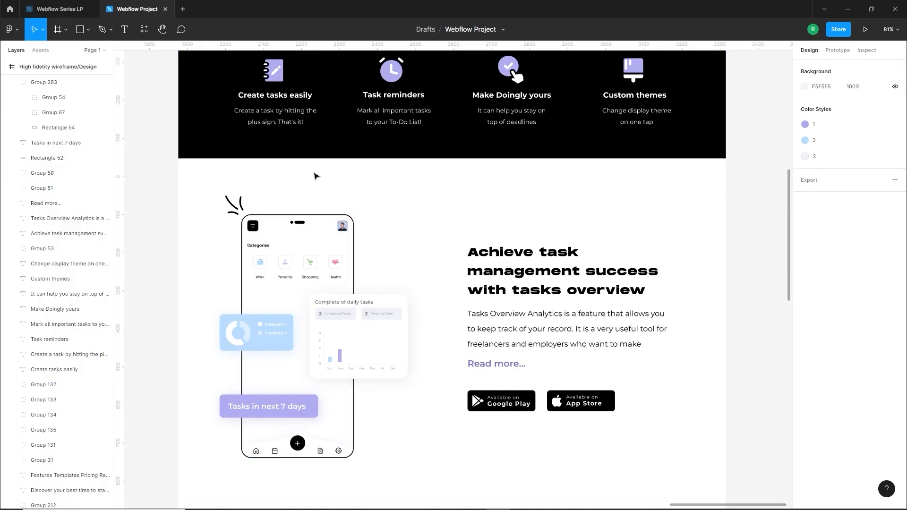
key("alt+Tab")
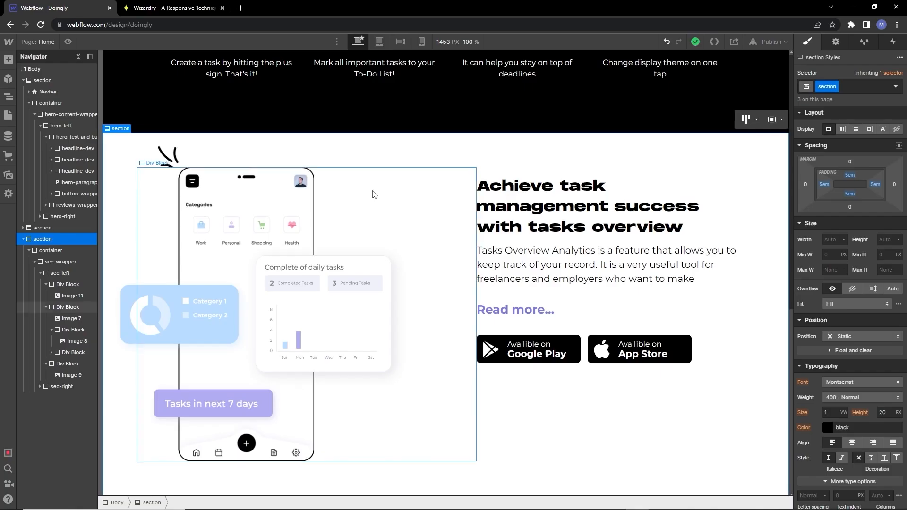
left_click(333, 120)
left_click(849, 208)
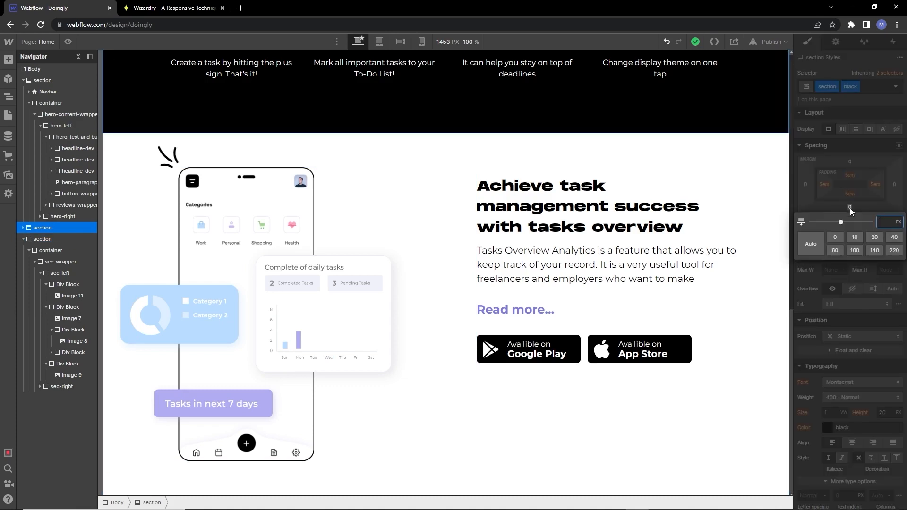
type("5em")
key("Return")
left_click(315, 154)
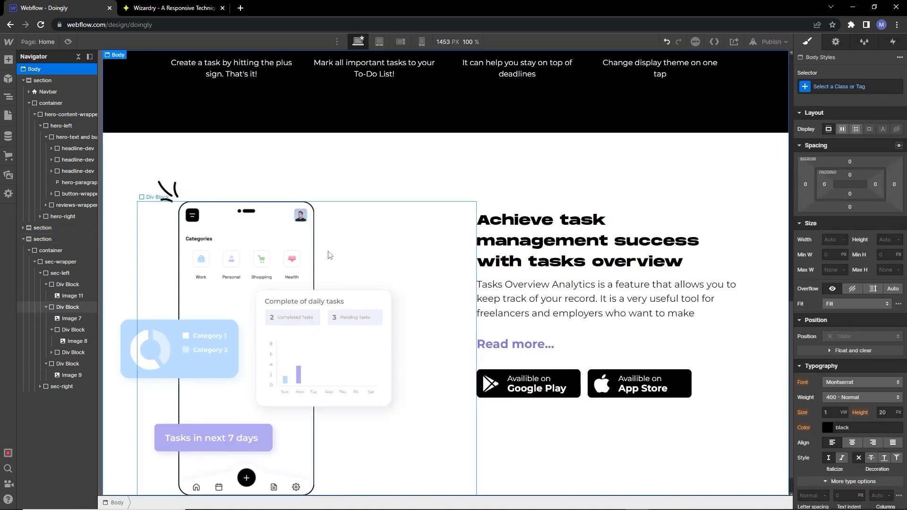
Step: Make the sec-right block a vertical flex layout with its content justified to the center
scroll(330, 255, "down", 1)
left_click(564, 388)
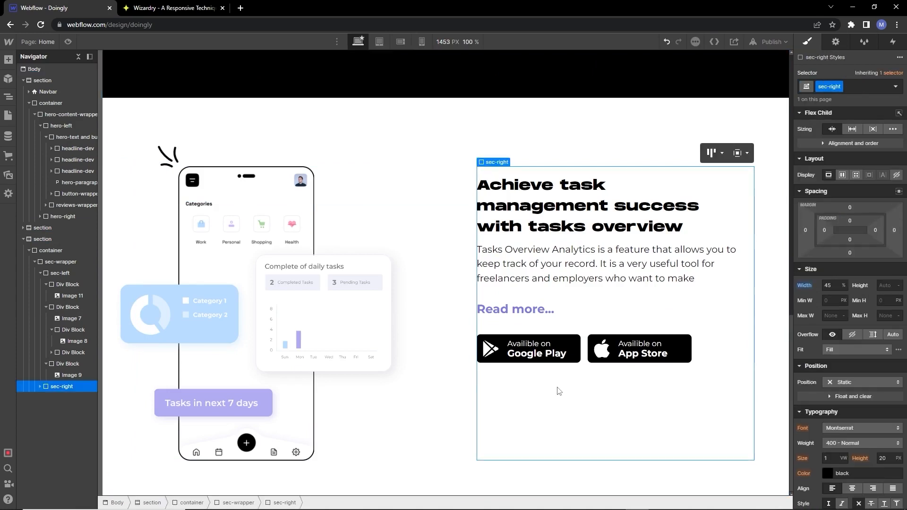
left_click(841, 175)
left_click(867, 198)
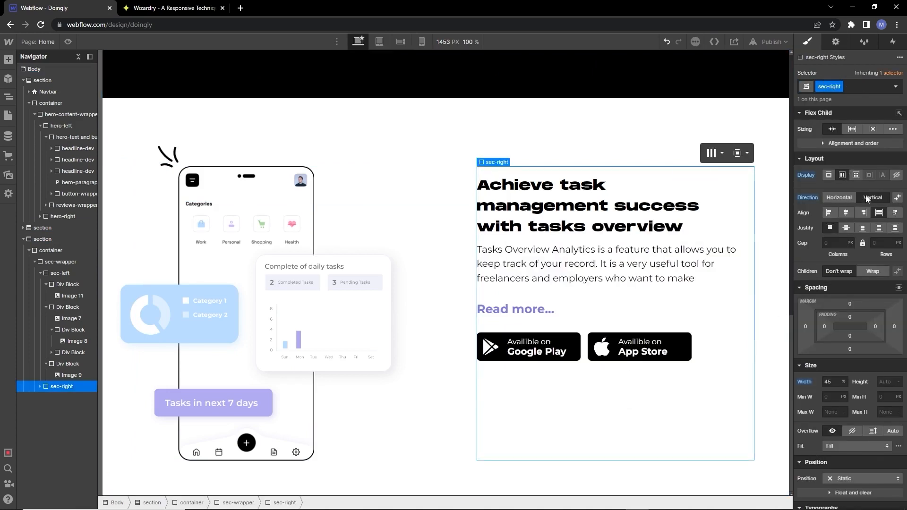
left_click(847, 228)
left_click(444, 371)
left_click(478, 154)
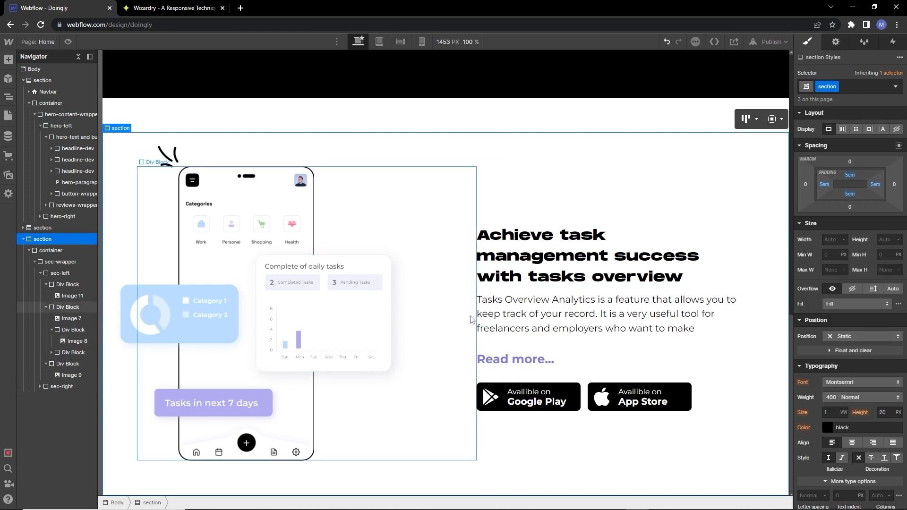
Step: Set the font weight of the "Read more..." link to 600 - Semi Bold
left_click(529, 361)
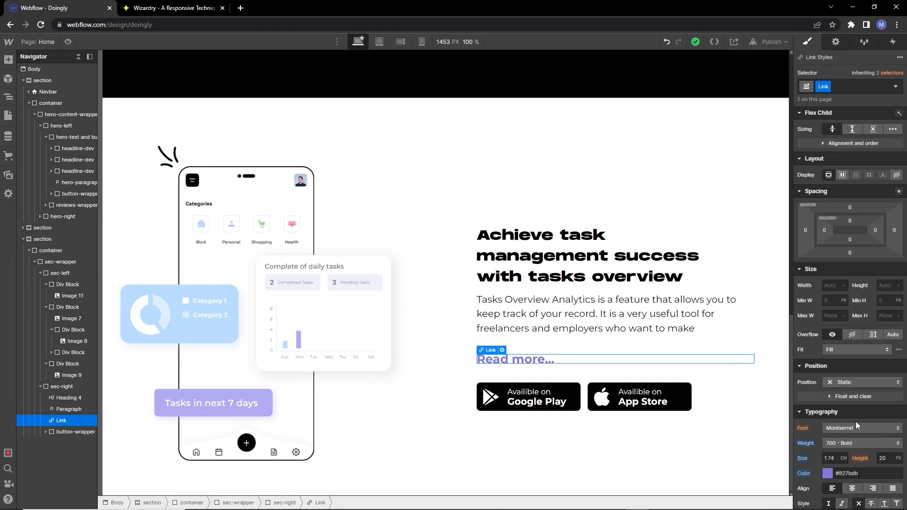
left_click(863, 441)
left_click(846, 430)
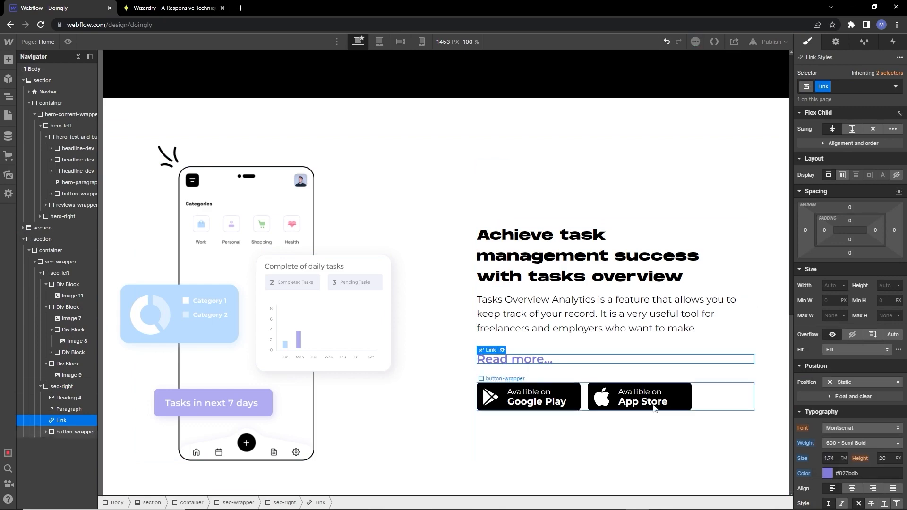
left_click(468, 425)
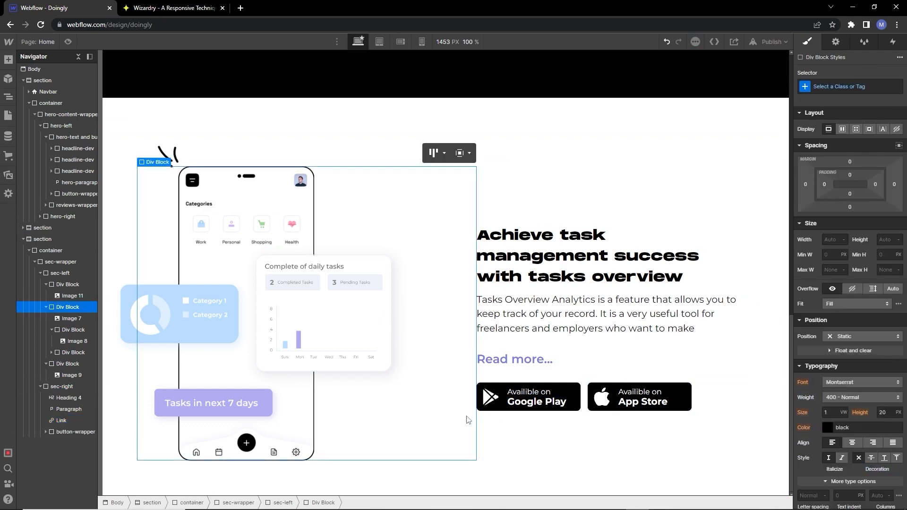
Step: Consult the "Sync across multiple platforms" block in the Figma design and add a new section with the class section to the Webflow page body
key("alt+Tab")
scroll(429, 393, "down", 6)
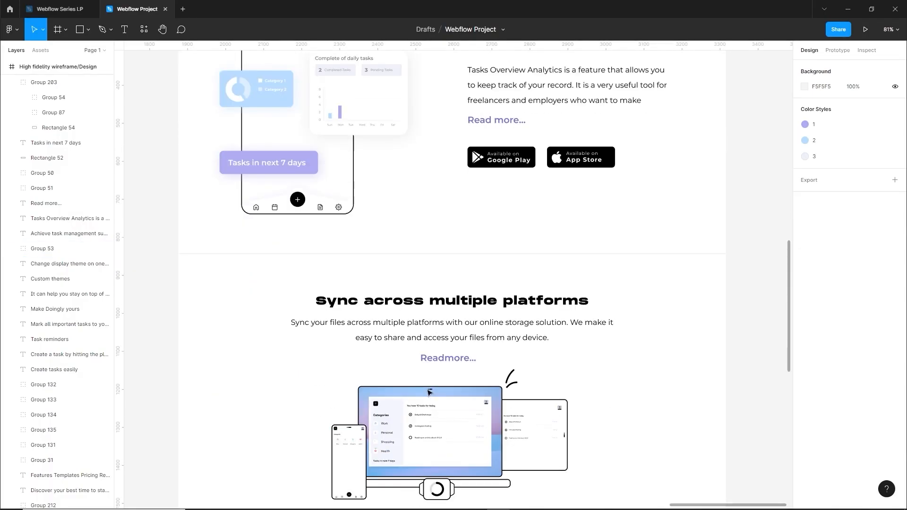
left_click_drag(237, 227, 667, 476)
left_click(667, 476)
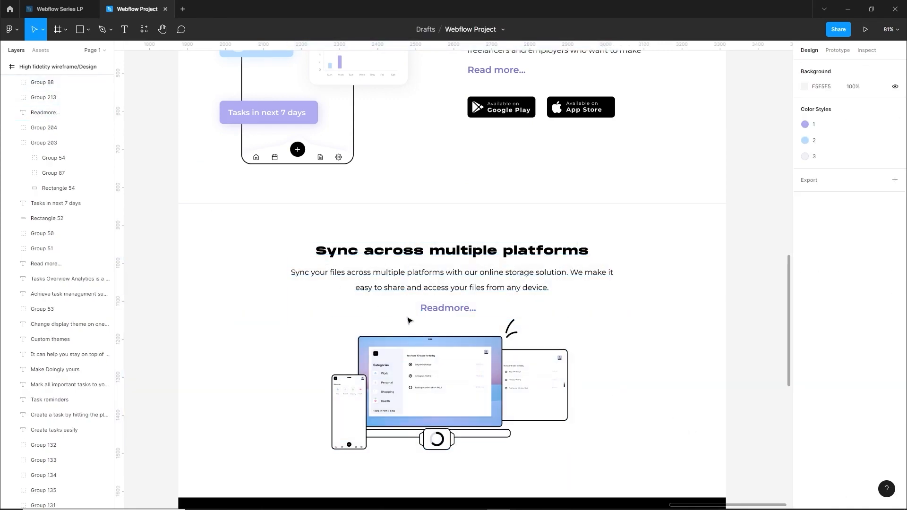
key("alt+Tab")
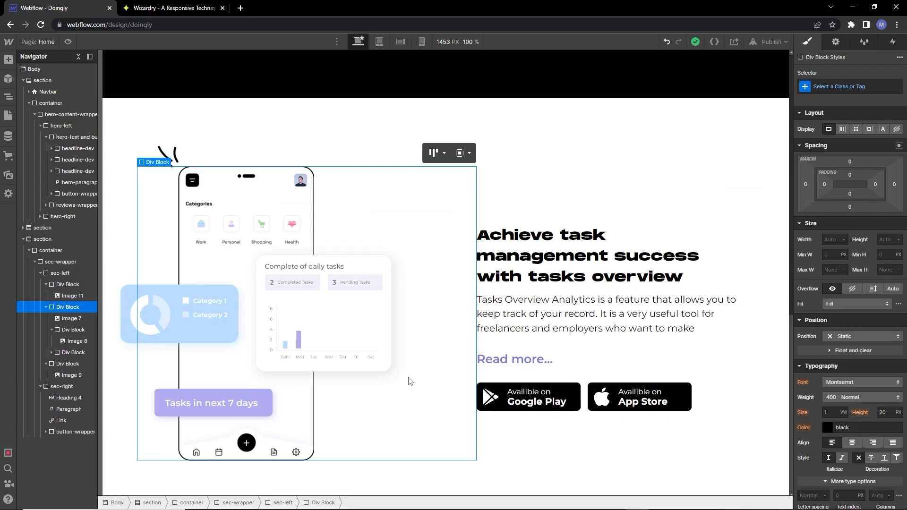
left_click(78, 57)
left_click(34, 69)
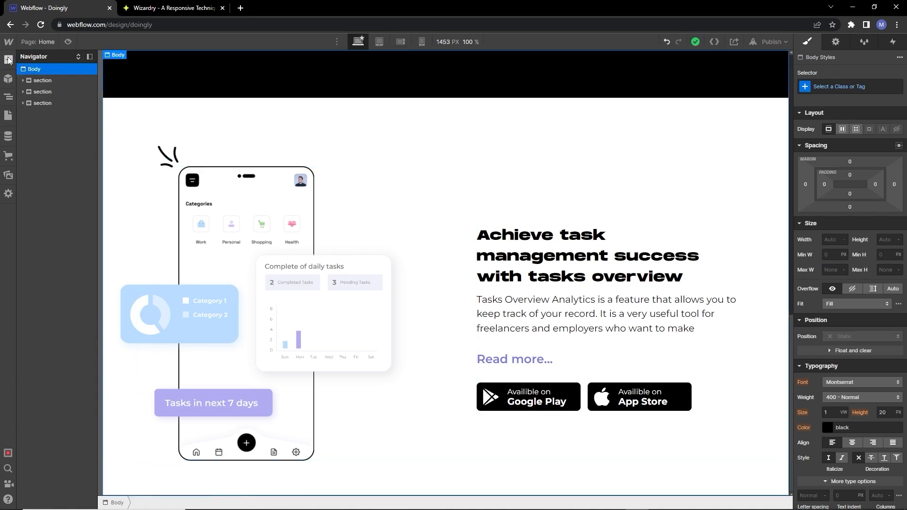
left_click(8, 60)
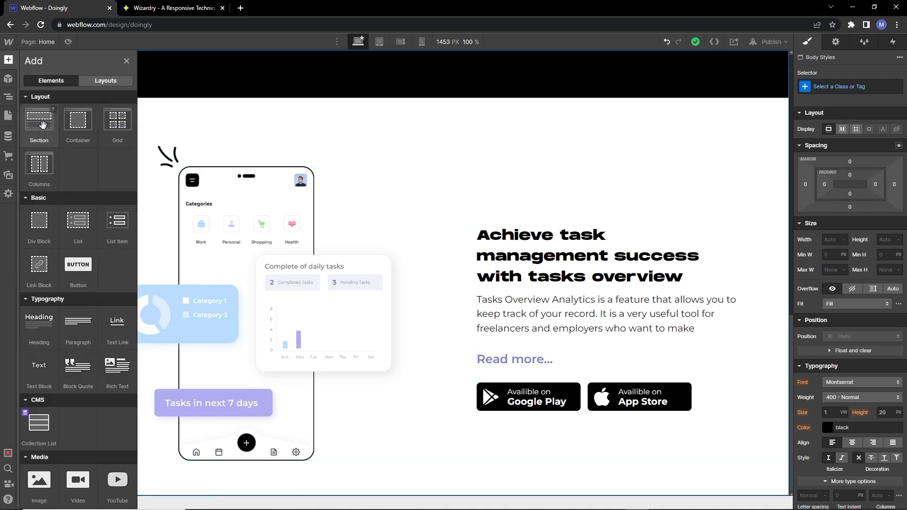
left_click(43, 124)
left_click(820, 88)
type("sect")
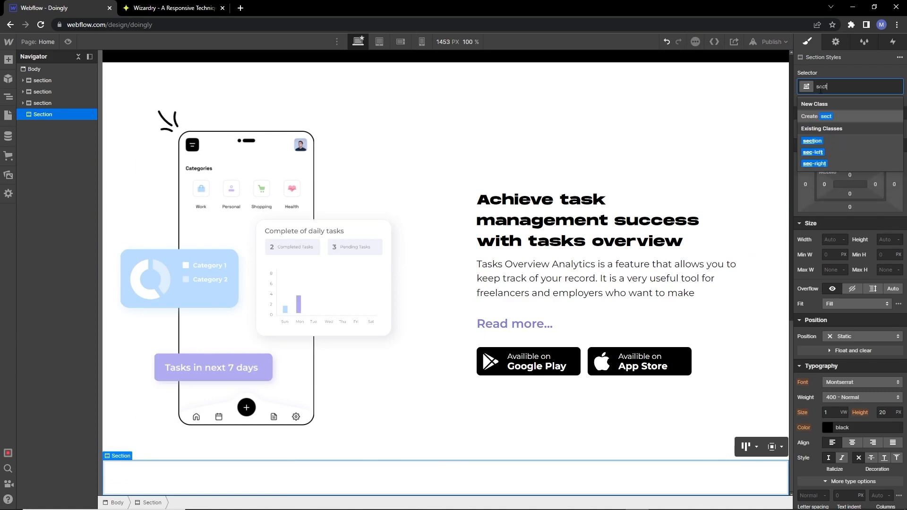
left_click(812, 141)
Step: Add a div block inside the new section and assign it the existing container class
left_click(9, 59)
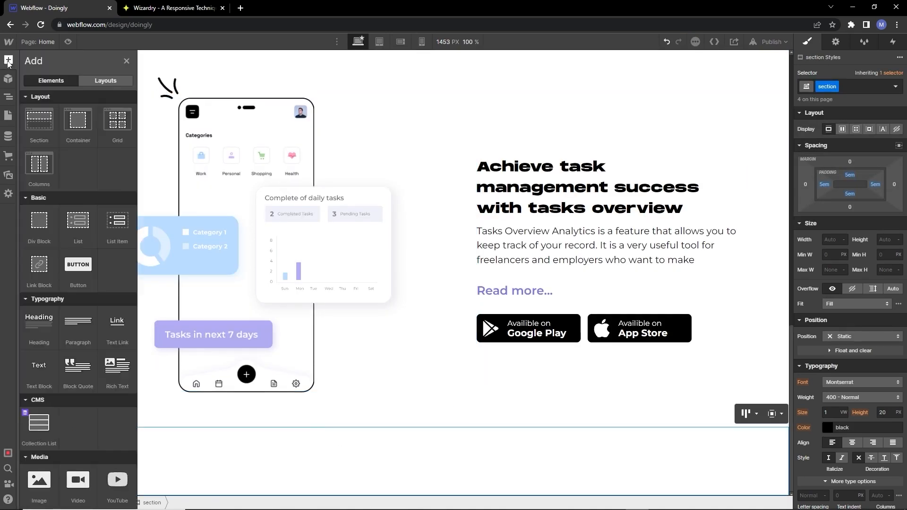
left_click(39, 220)
left_click(840, 88)
type("cont")
left_click(817, 143)
scroll(383, 252, "down", 1)
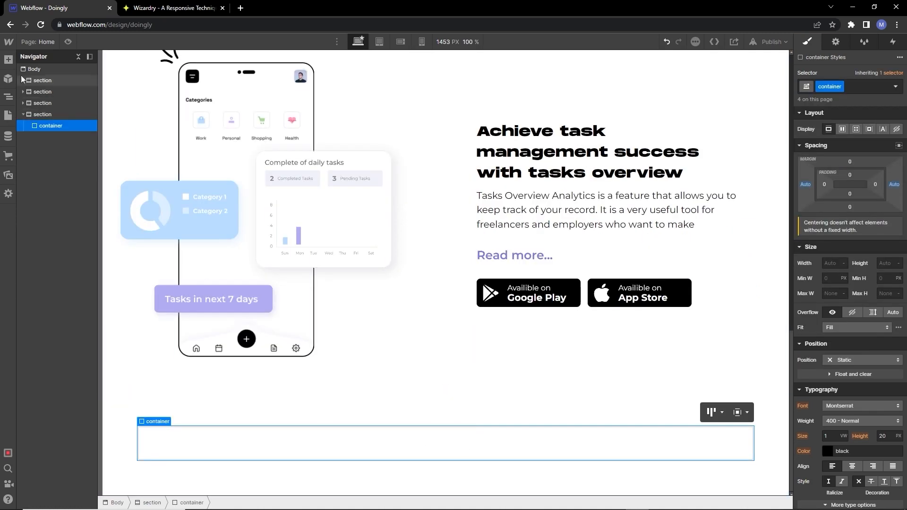
Step: Add a div block inside the new container and give it the class sec-wrapper
left_click(8, 59)
left_click(39, 220)
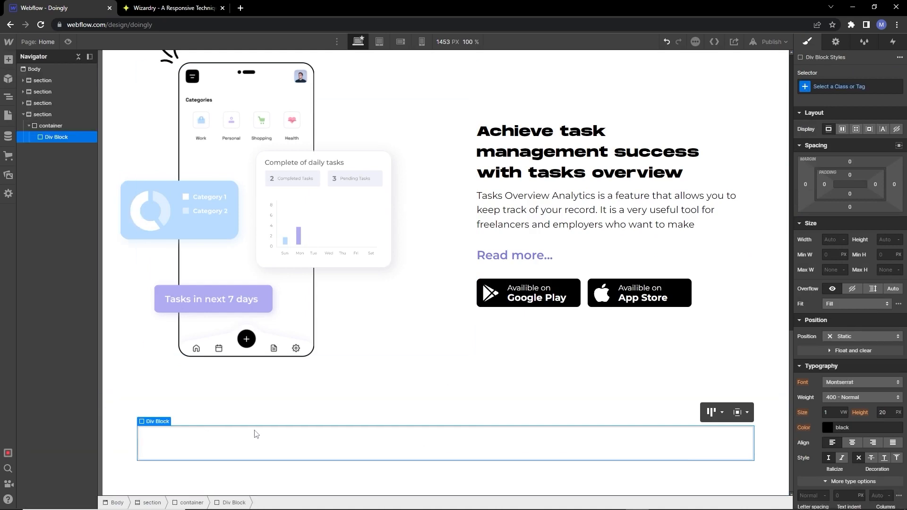
left_click(821, 85)
type("sec-wrapper")
key("Return")
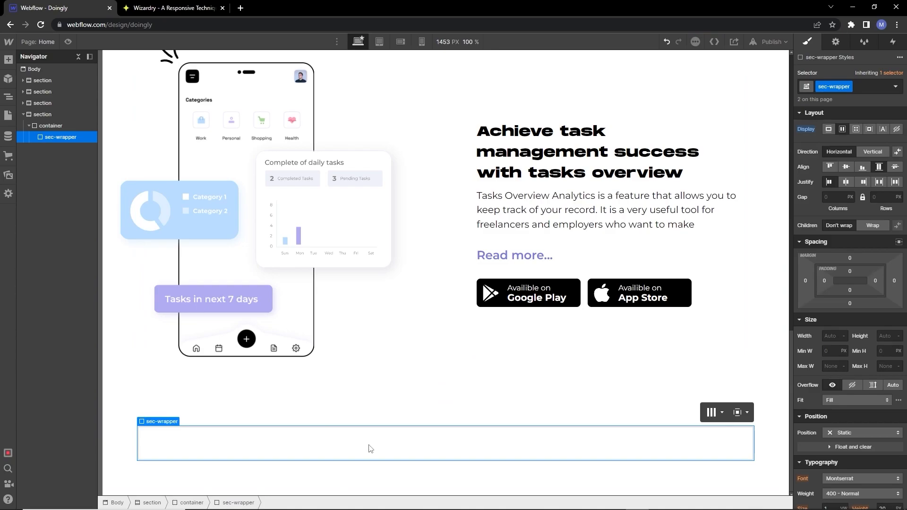
Step: Check the device illustration block in the Figma design and nest a div block inside the new sec-wrapper in Webflow
key("alt+Tab")
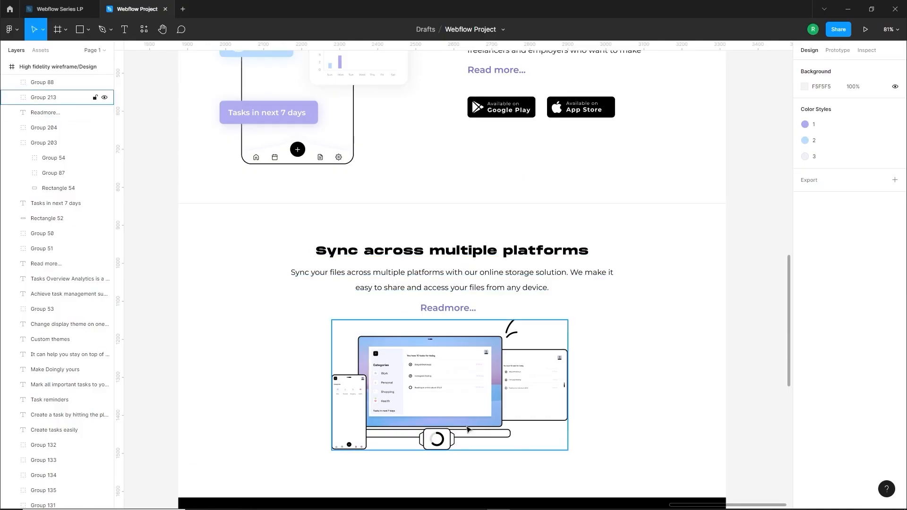
key("alt+Tab")
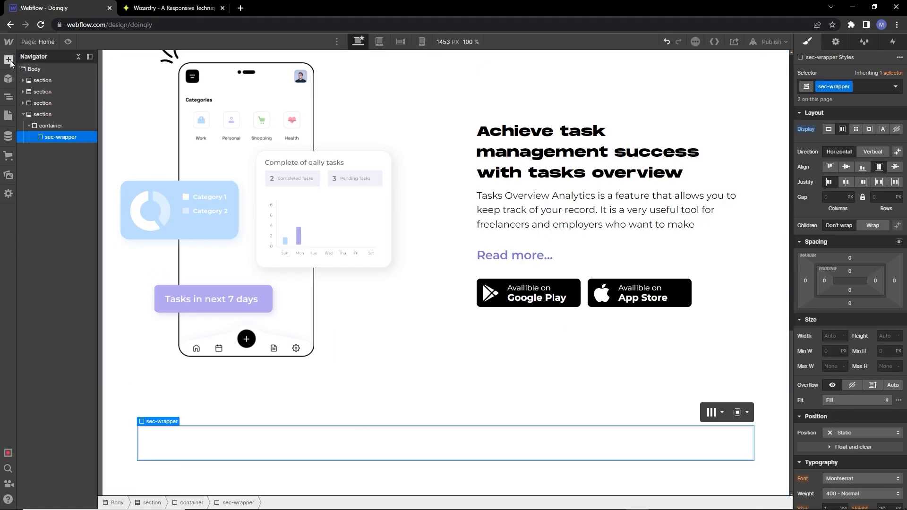
key("a")
left_click(32, 224)
key("z")
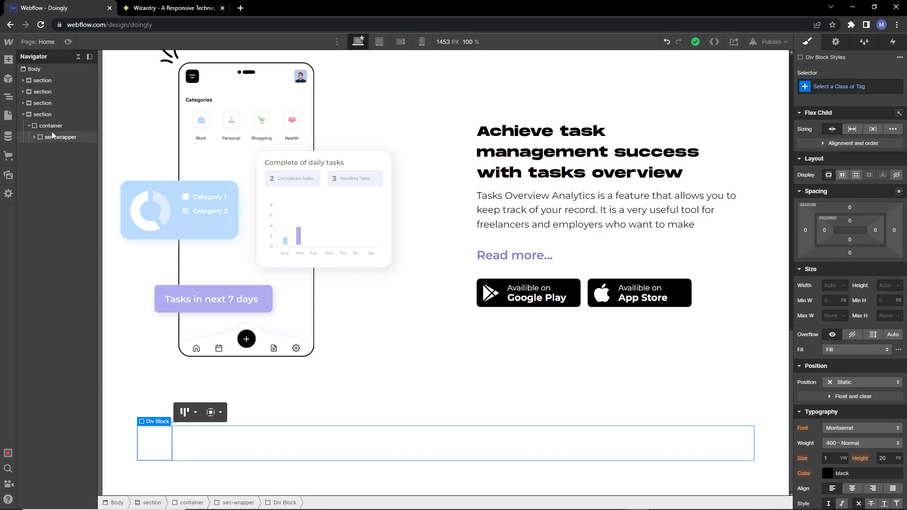
Step: Replace the sec-wrapper class on the new section's wrapper div with a new class named sec-content-wrapper
left_click(50, 127)
left_click(45, 137)
left_click(34, 138)
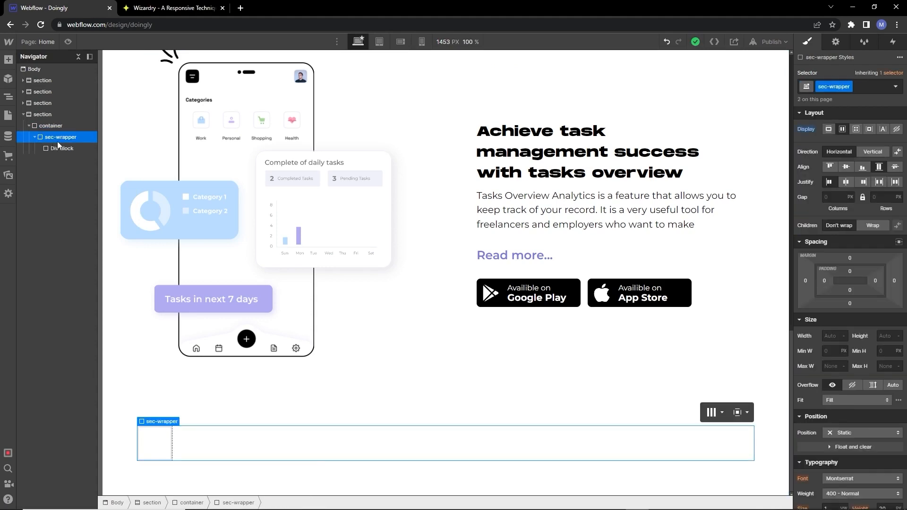
double_click(835, 87)
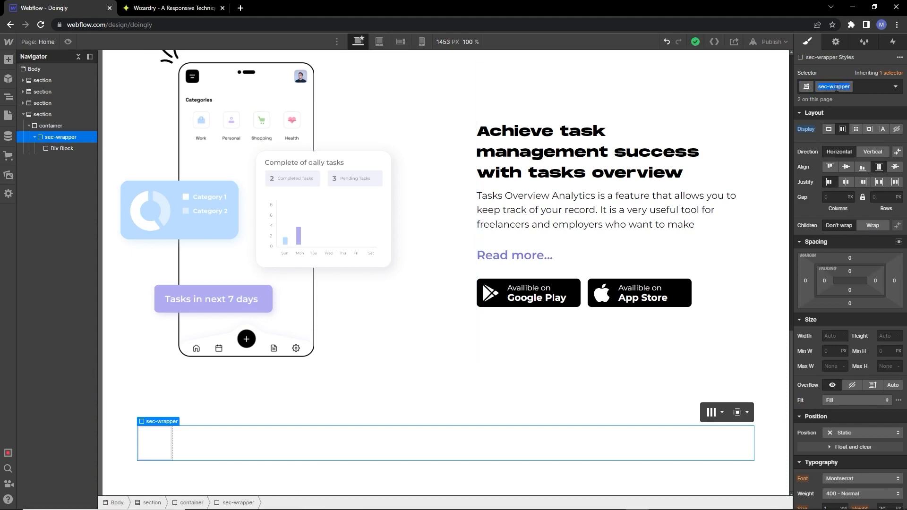
left_click(859, 87)
key("BackSpace")
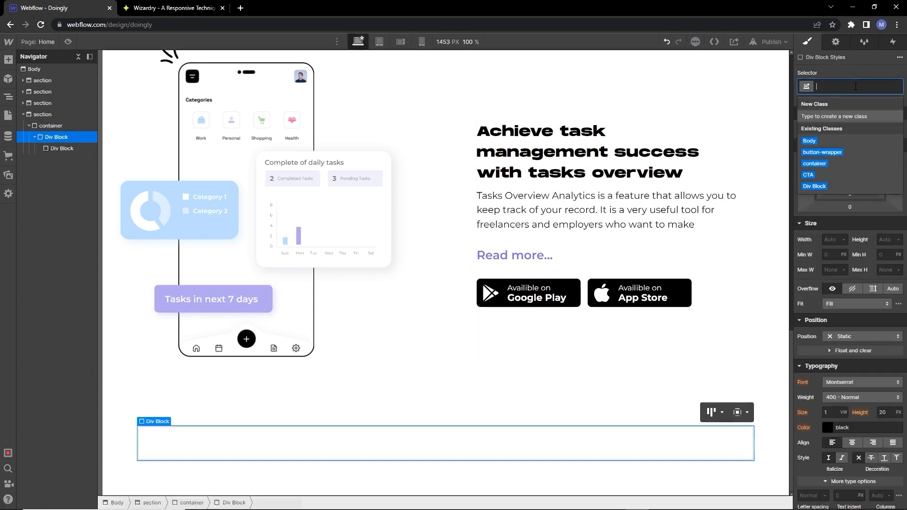
type("s")
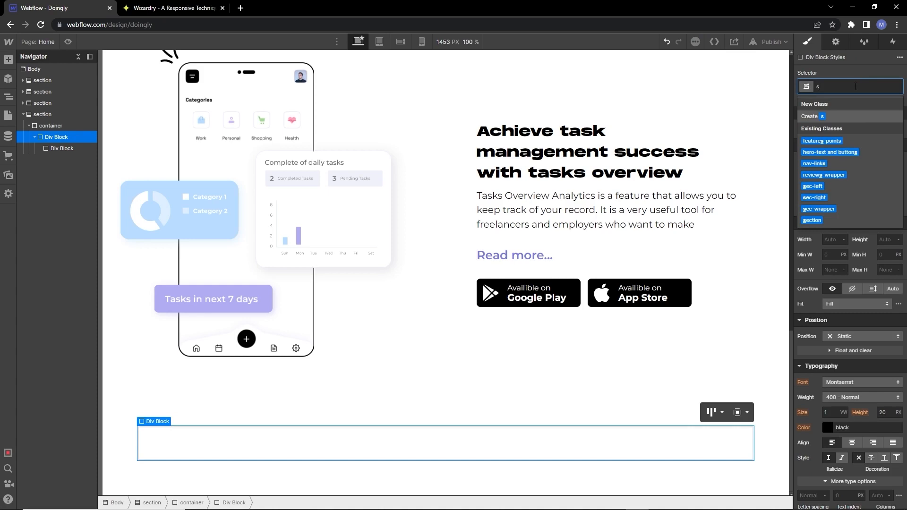
type("e")
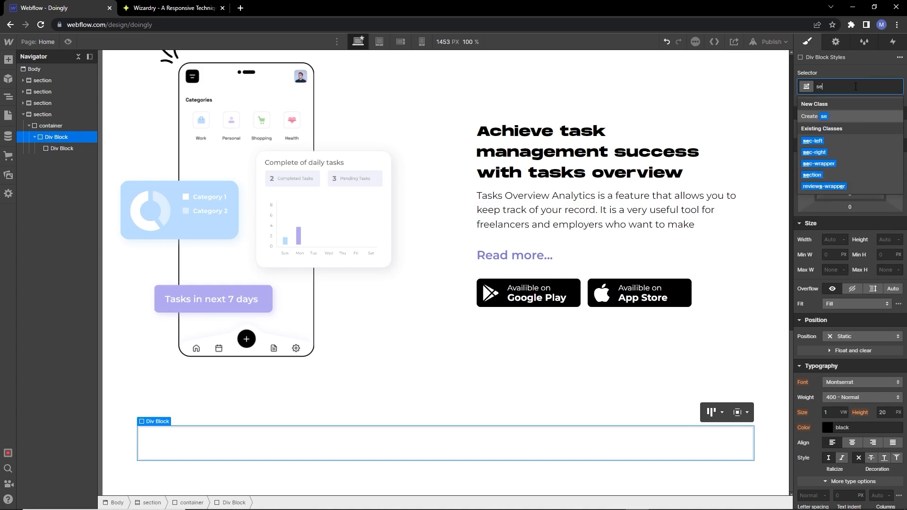
type("c-content-wrapper")
key("Return")
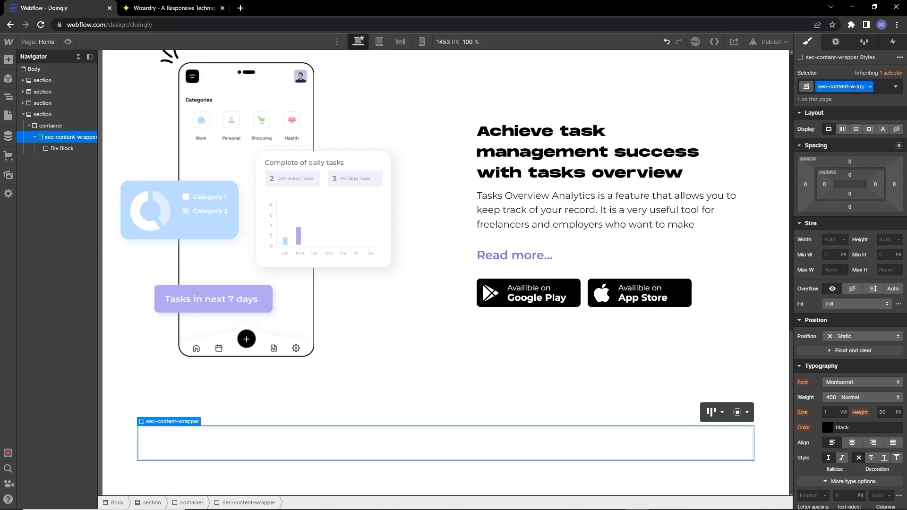
Step: Add a second div block inside sec-content-wrapper, below the existing nested one
left_click(263, 442)
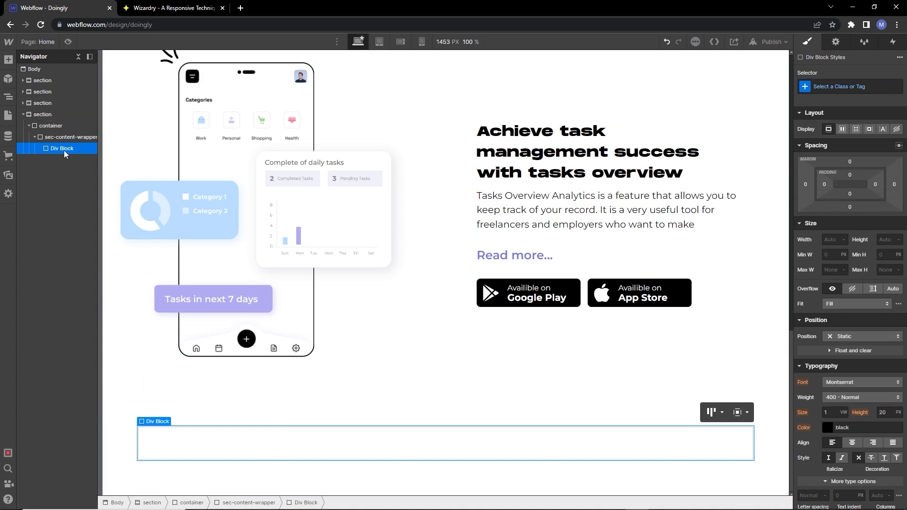
left_click(50, 137)
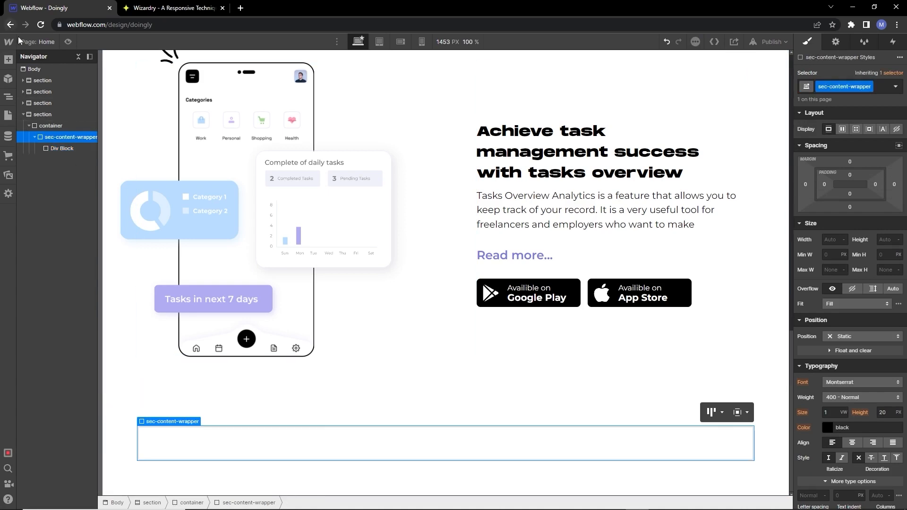
left_click(8, 59)
left_click(39, 224)
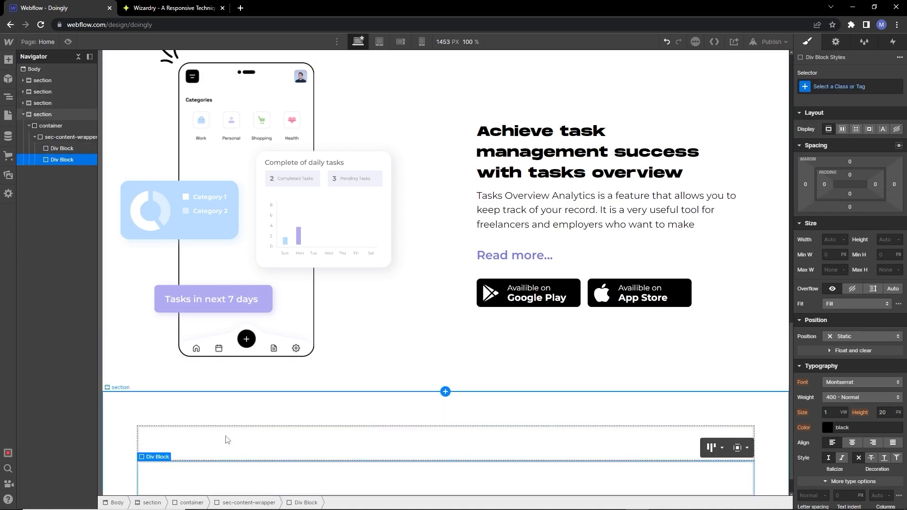
Step: Place a heading in the first div block of sec-content-wrapper and set its type to H2
scroll(227, 440, "down", 1)
left_click(214, 400)
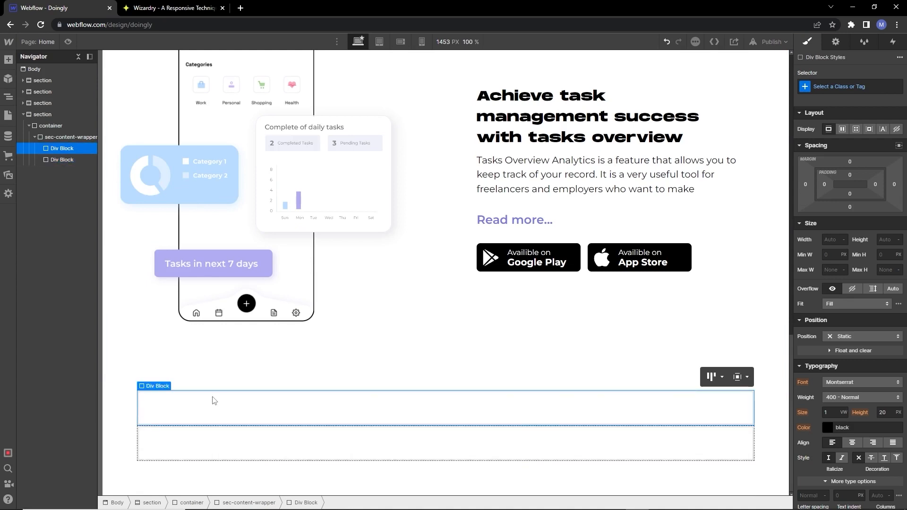
left_click(8, 60)
left_click_drag(39, 326, 160, 420)
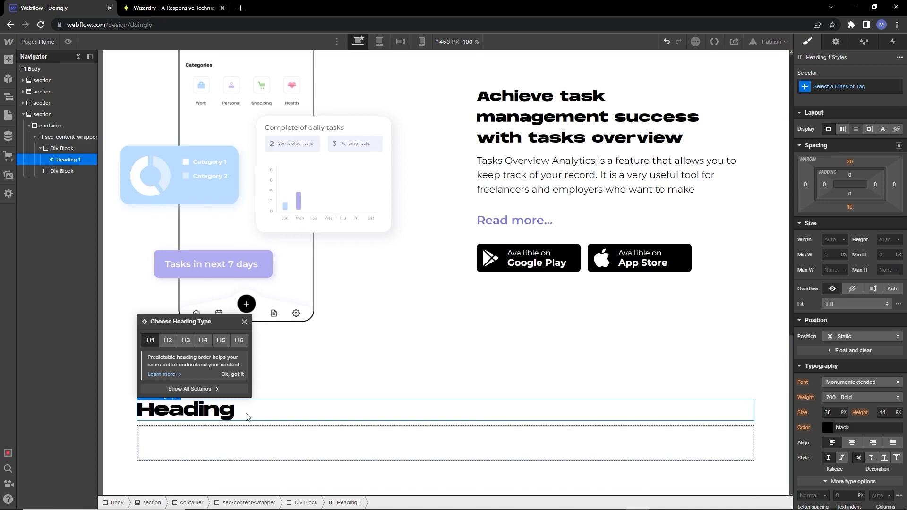
left_click(244, 323)
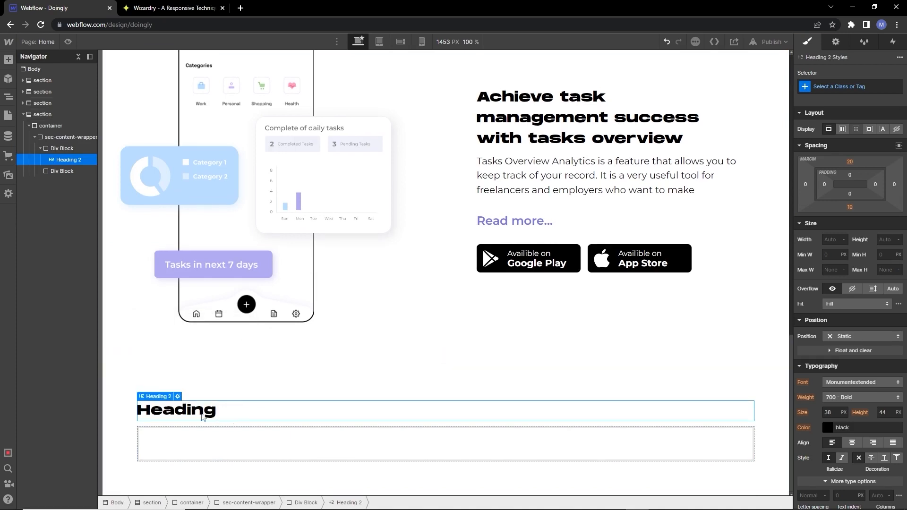
Step: Center-align the new heading and replace its text with "Sync across multiple platforms" copied from the Figma design
left_click(851, 443)
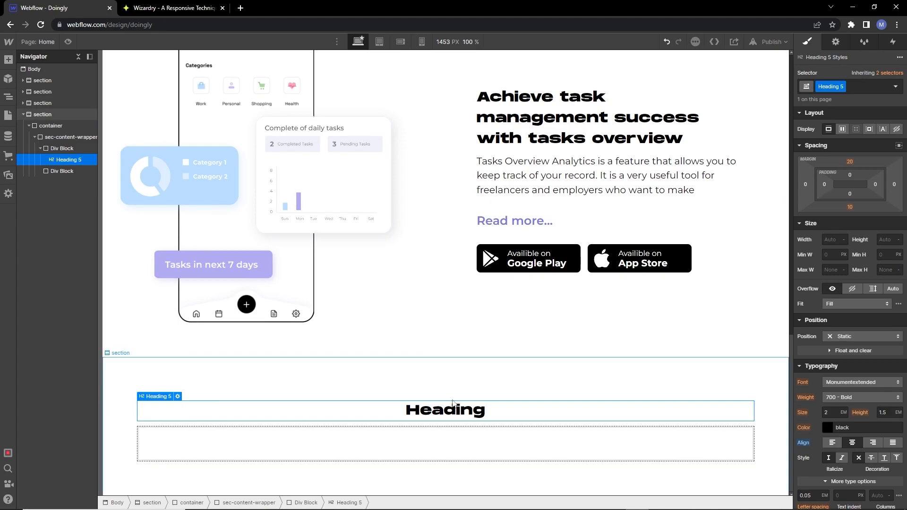
key("alt+Tab")
double_click(414, 249)
key("ctrl+c")
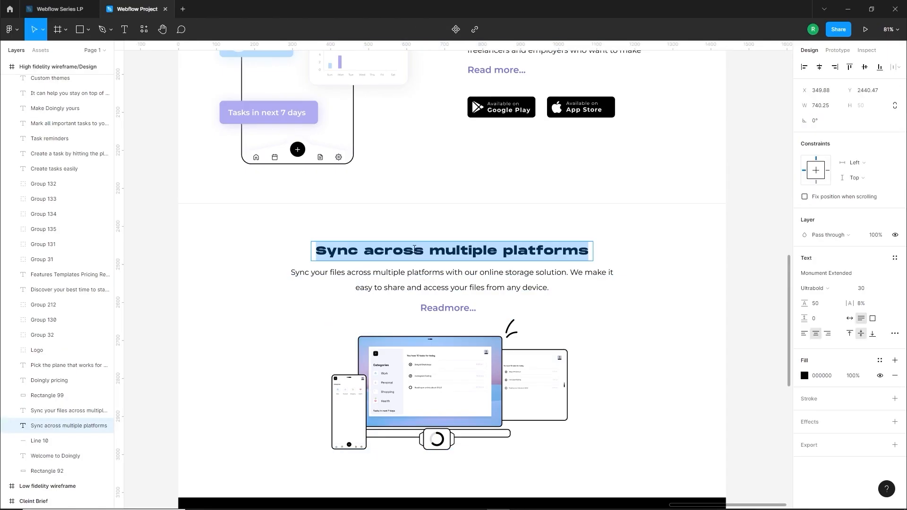
key("alt+Tab")
double_click(458, 414)
key("ctrl+v")
key("Escape")
Step: Give the div block that holds the heading a new class named sec-text-wrapper
left_click(59, 150)
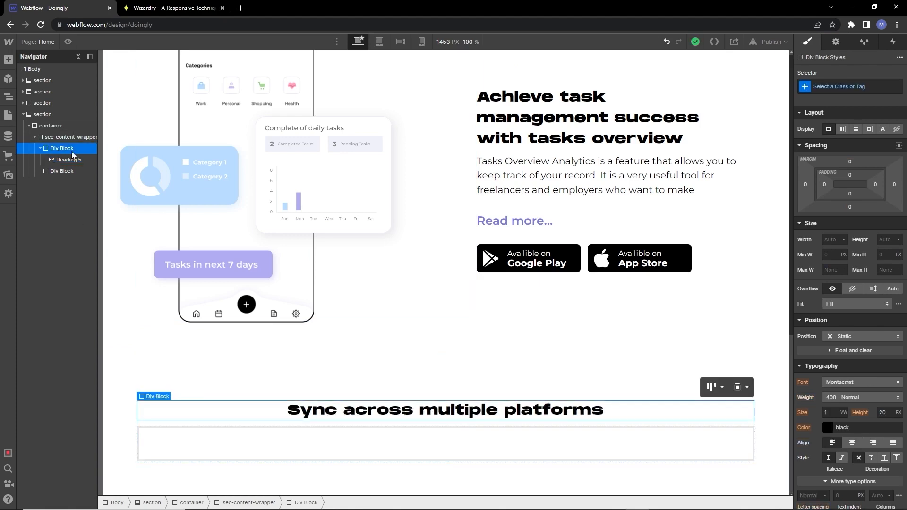
left_click(826, 89)
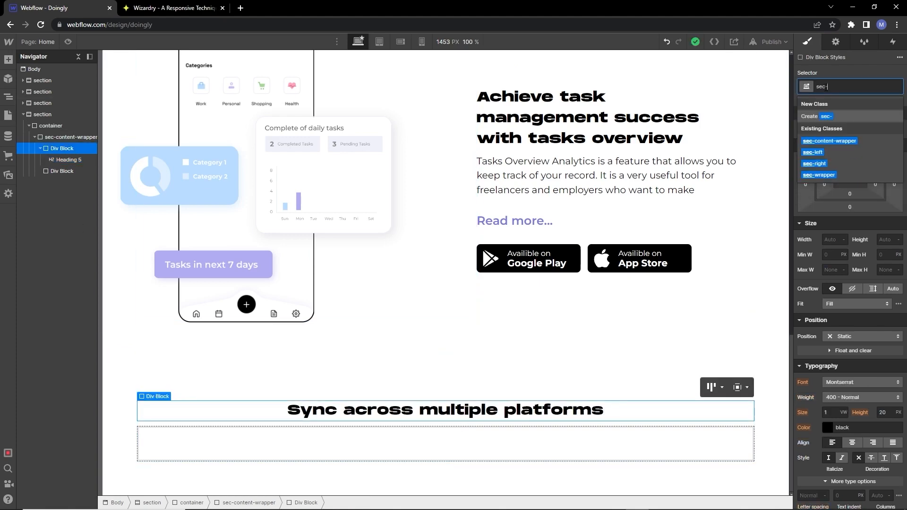
type("sec-text-wrapper")
key("Return")
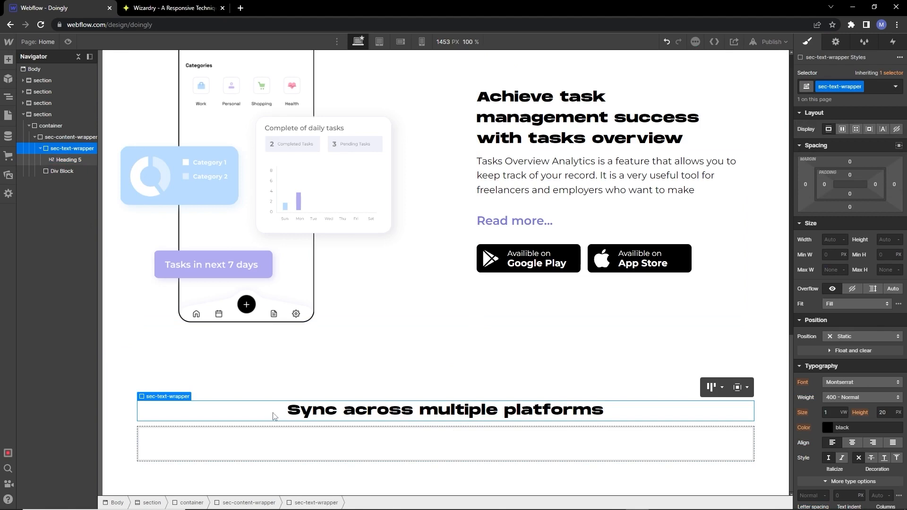
Step: Add a paragraph below the heading in sec-text-wrapper and fill it with the "Sync your files across multiple platforms…" text from Figma
left_click(8, 59)
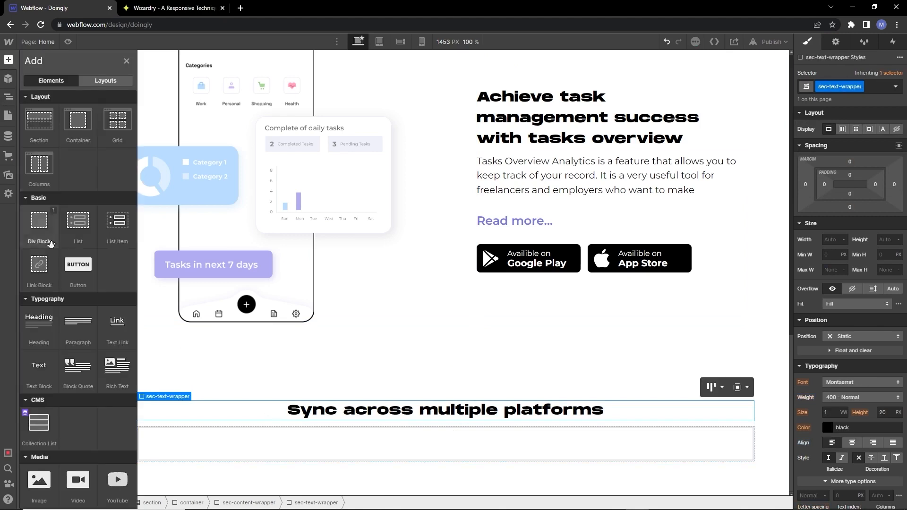
left_click_drag(78, 328, 460, 452)
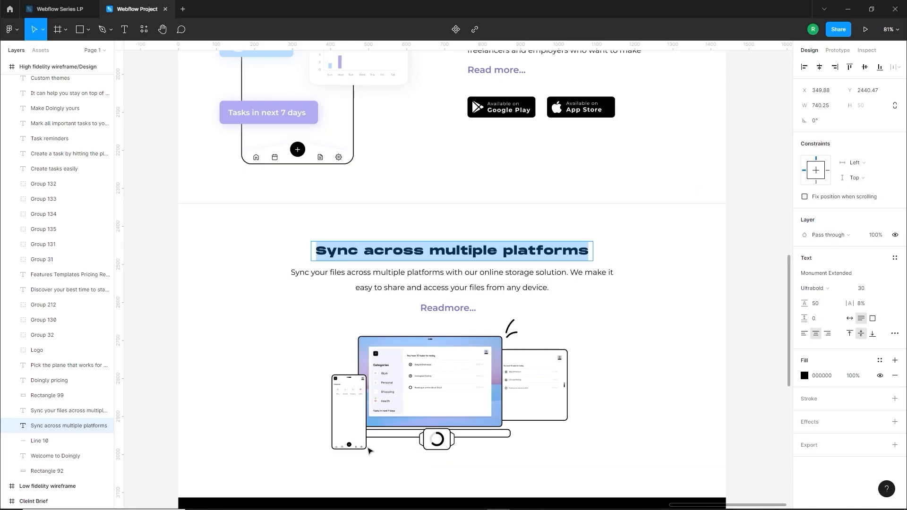
double_click(429, 273)
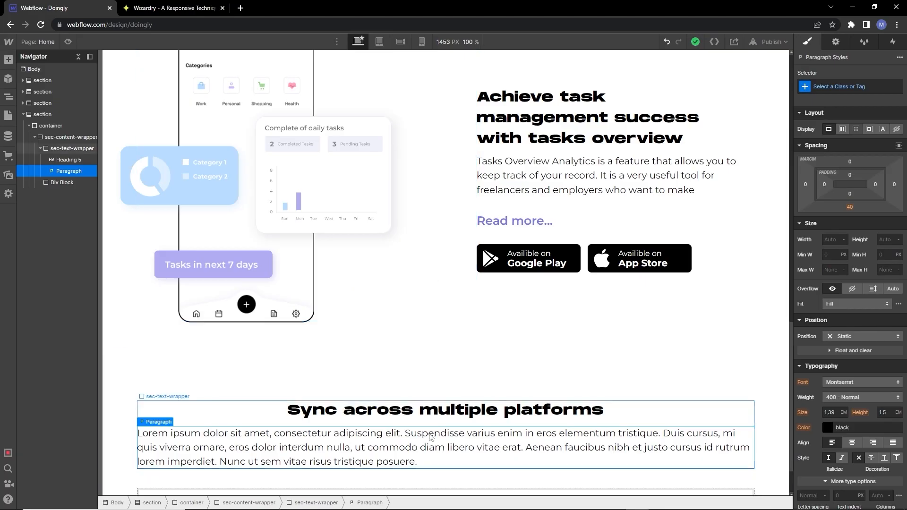
double_click(374, 460)
type("Sync your files across multiple platforms with our online storage solution. We make it easy to share and access your files from any device.")
key("Escape")
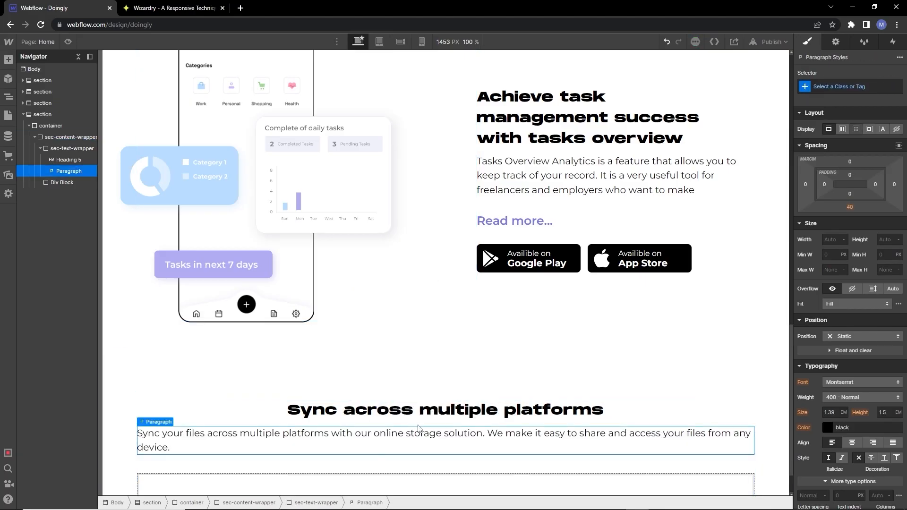
Step: Create the class paragraph-middle on the paragraph, center its text and set its maximum width to 800 px
left_click(833, 86)
type("paragraph-middle")
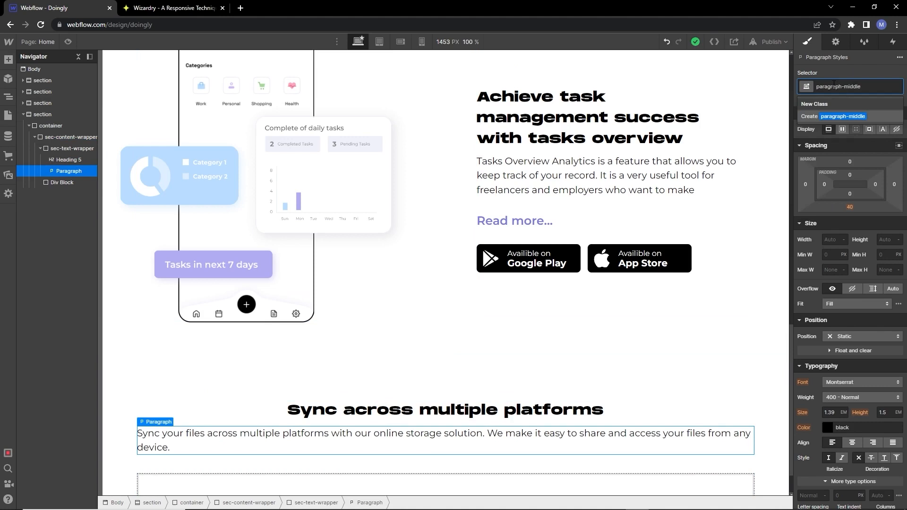
key("Return")
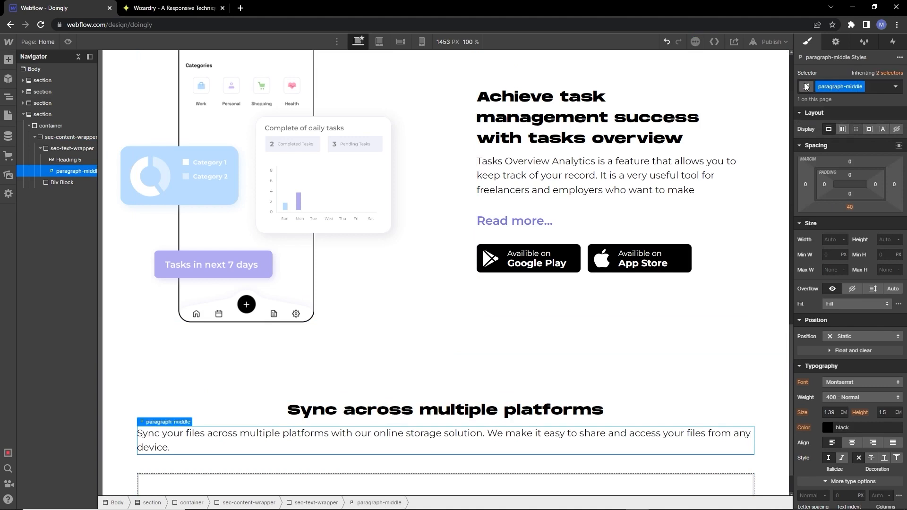
left_click(852, 443)
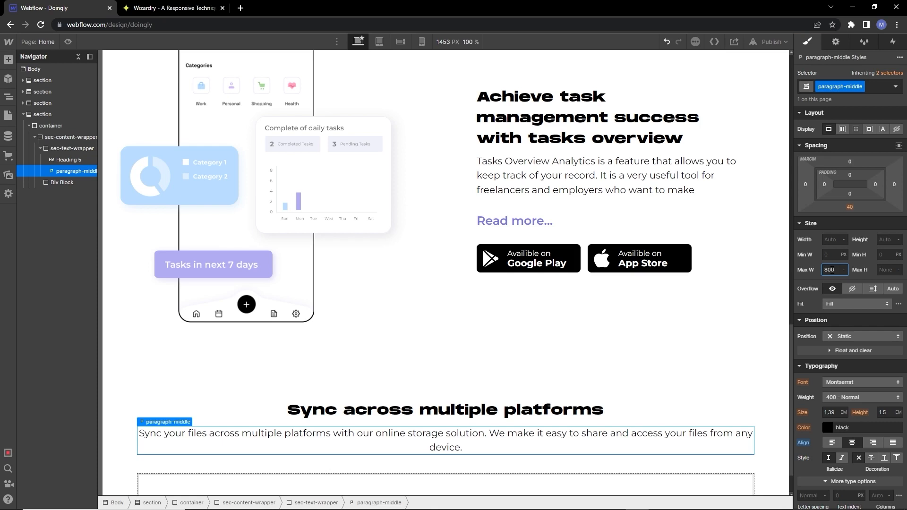
key("Return")
Step: Make sec-text-wrapper a vertical flex layout with its children aligned to the center
left_click(579, 438)
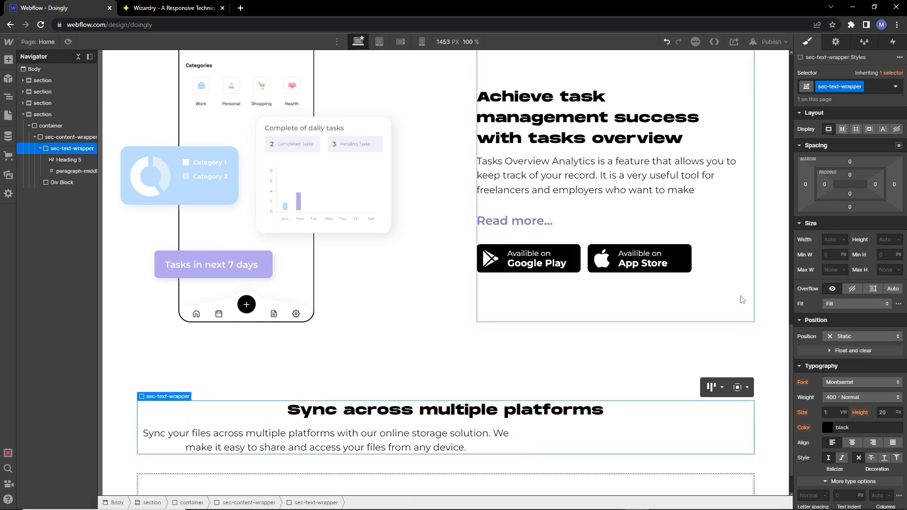
left_click(841, 129)
left_click(873, 152)
left_click(845, 167)
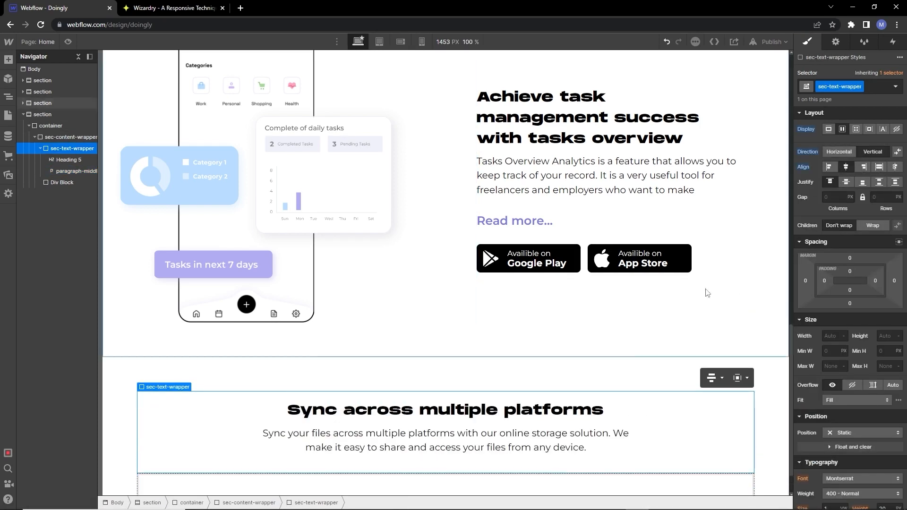
Step: Copy the "Read more..." link from the tasks overview section into sec-text-wrapper below the paragraph
left_click(532, 222)
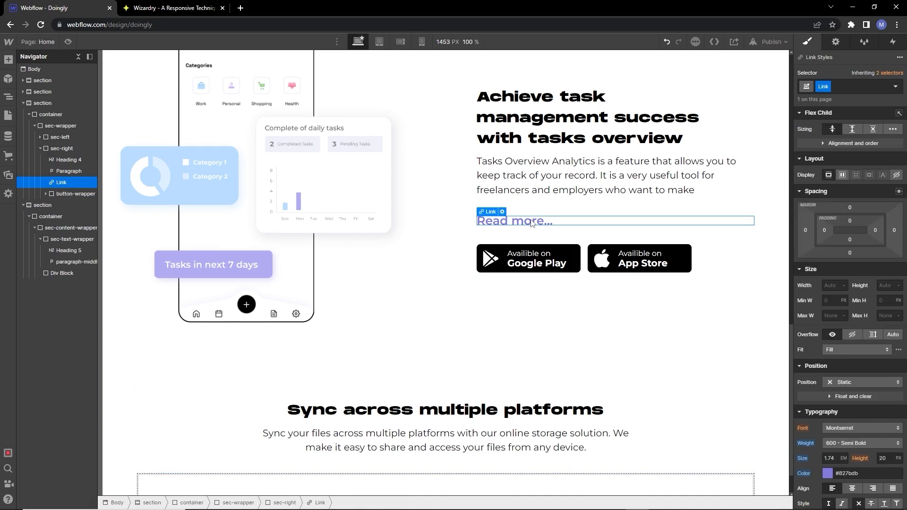
left_click(660, 451)
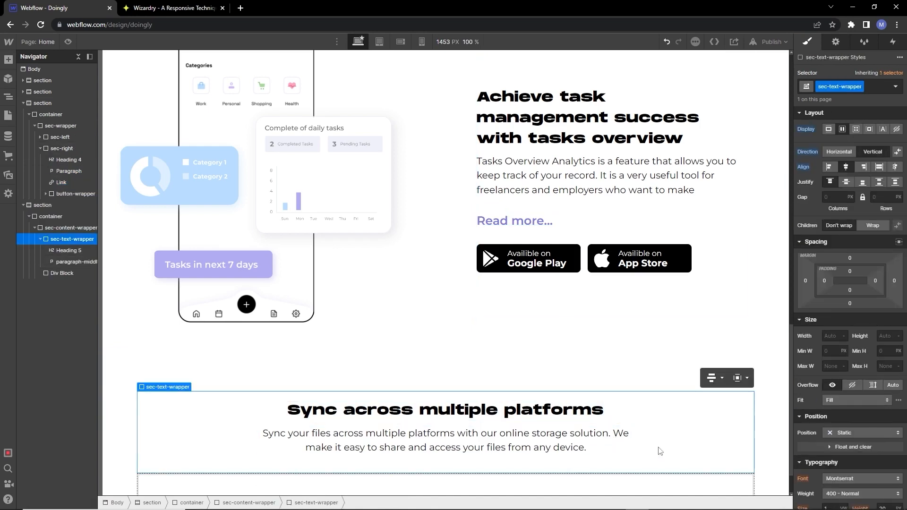
key("ctrl+v")
Step: Give the empty div block below the "Read more..." link a new class named sec-image
scroll(618, 439, "down", 1)
left_click(421, 444)
left_click(828, 87)
type("sec-ima")
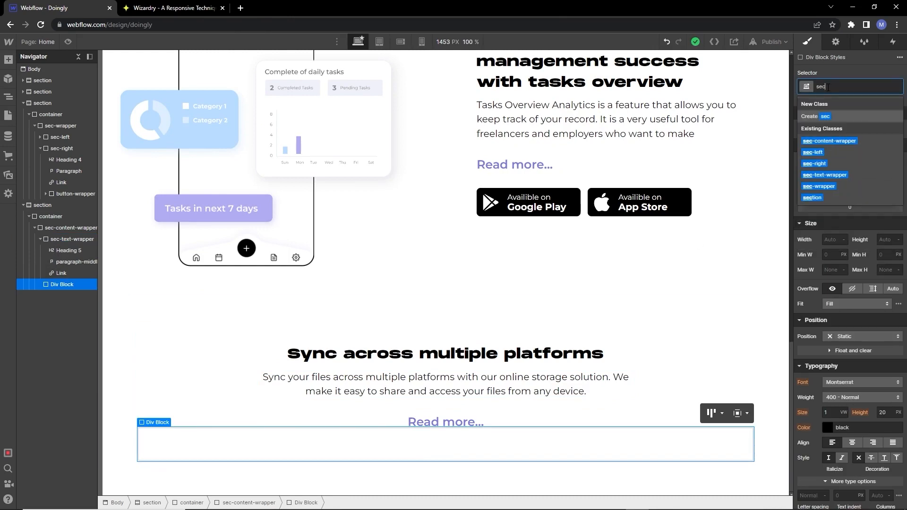
key("Return")
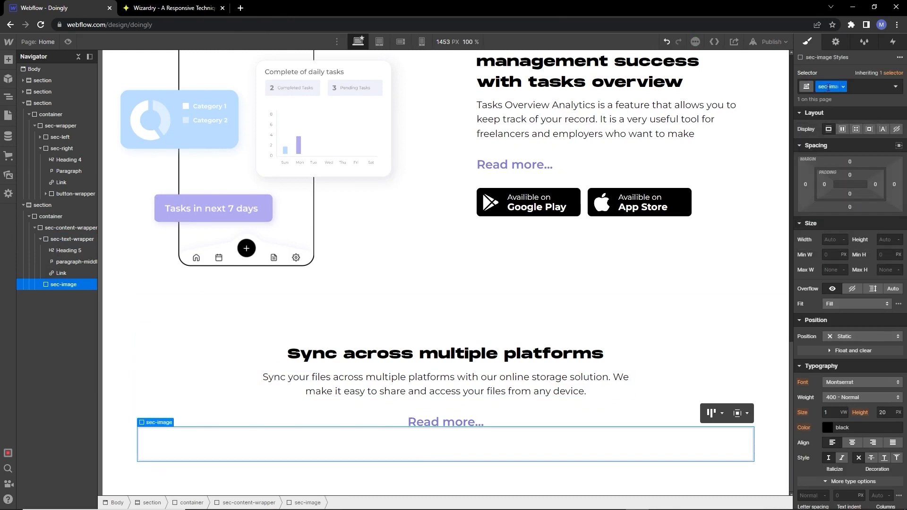
Step: Insert the multi-device illustration as an image inside sec-image and set its width to 50%
left_click(8, 59)
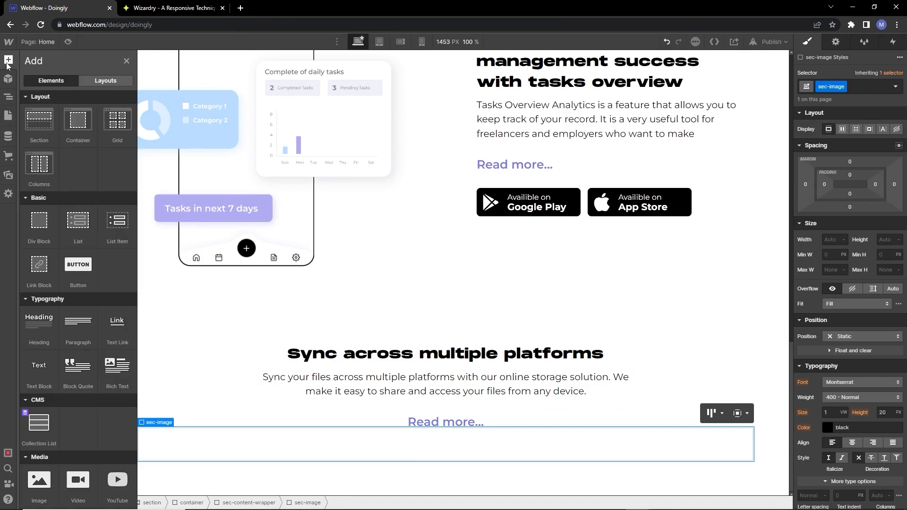
left_click_drag(30, 474, 303, 443)
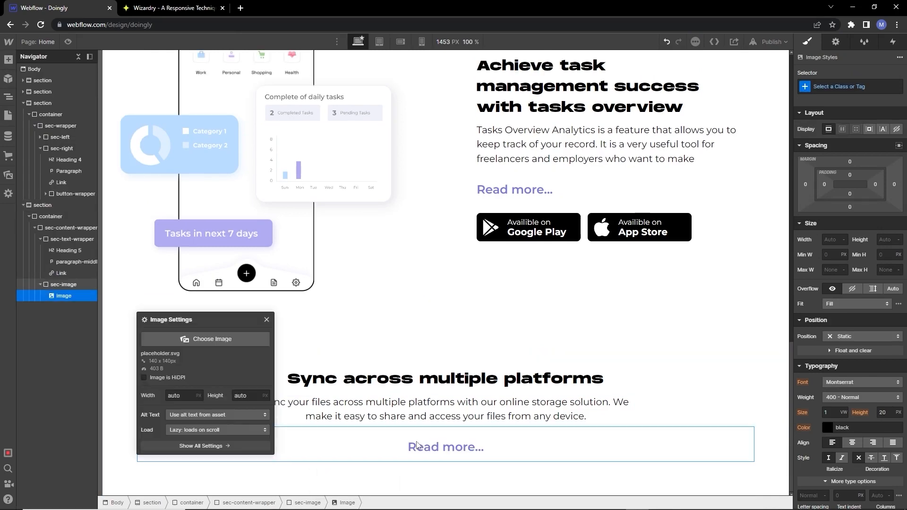
left_click(267, 314)
scroll(472, 331, "down", 6)
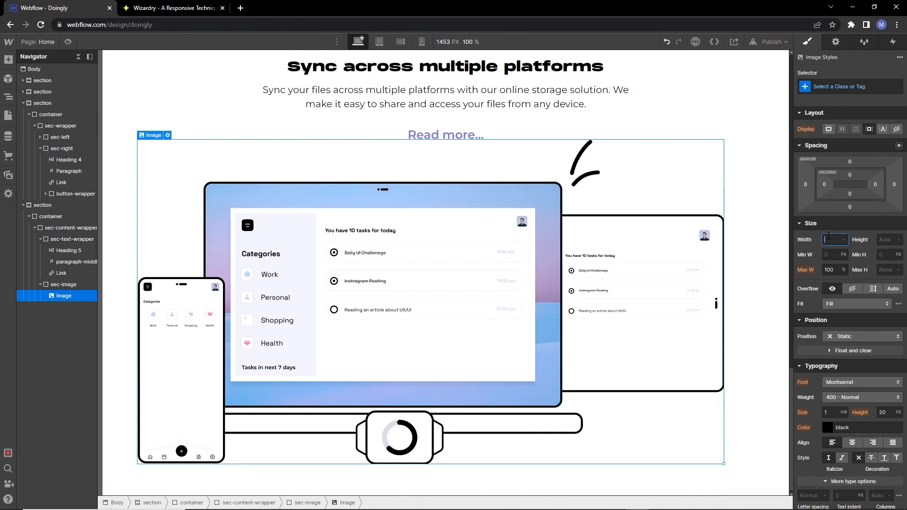
key("Return")
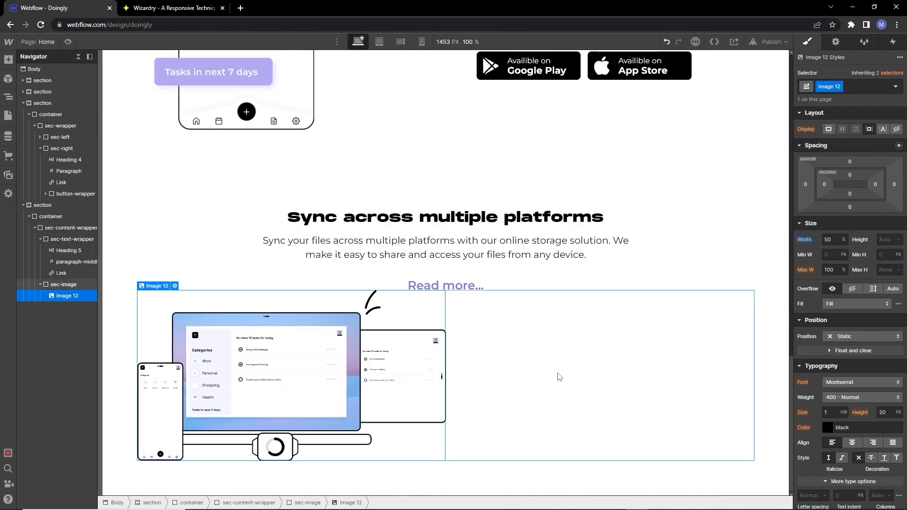
Step: Make sec-image a horizontal flex layout and center the illustration both ways with align and justify
left_click(558, 375)
left_click(843, 129)
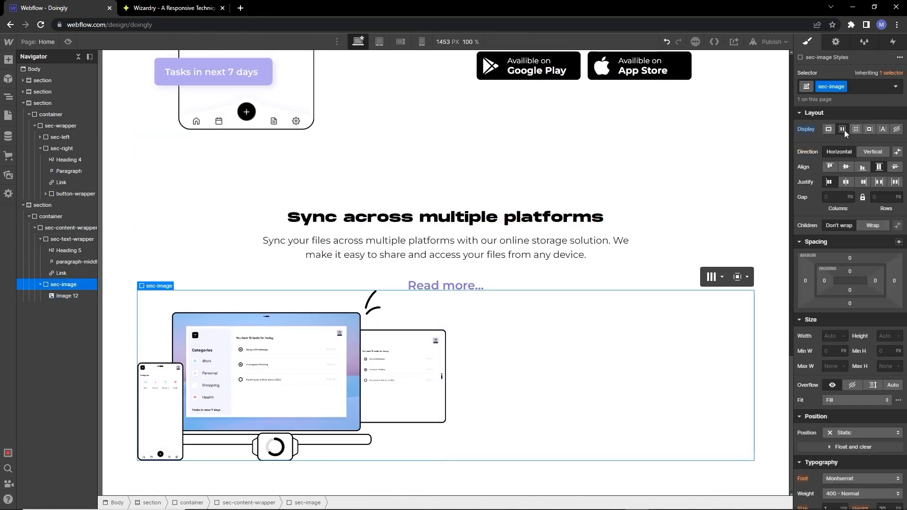
left_click(845, 182)
left_click(760, 341)
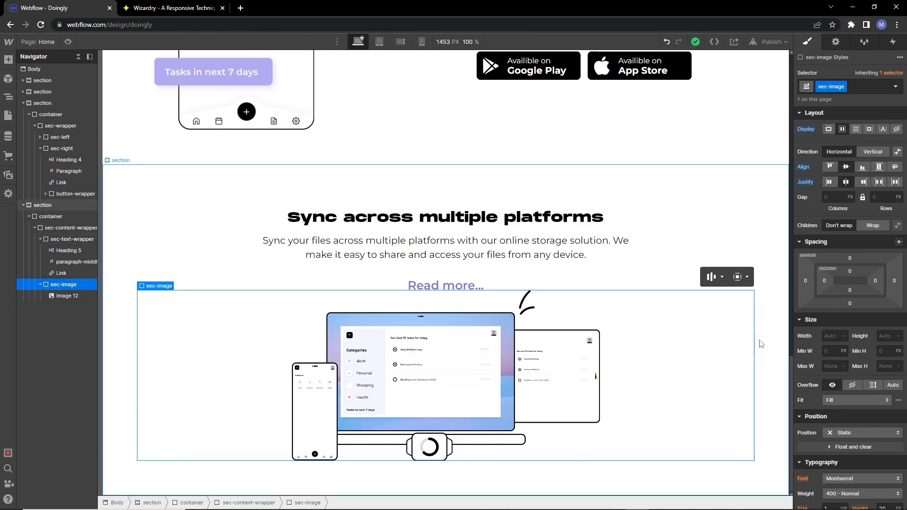
Step: Set the top margin of sec-image to 30 px to separate the illustration from the link
left_click(495, 331)
left_click(657, 340)
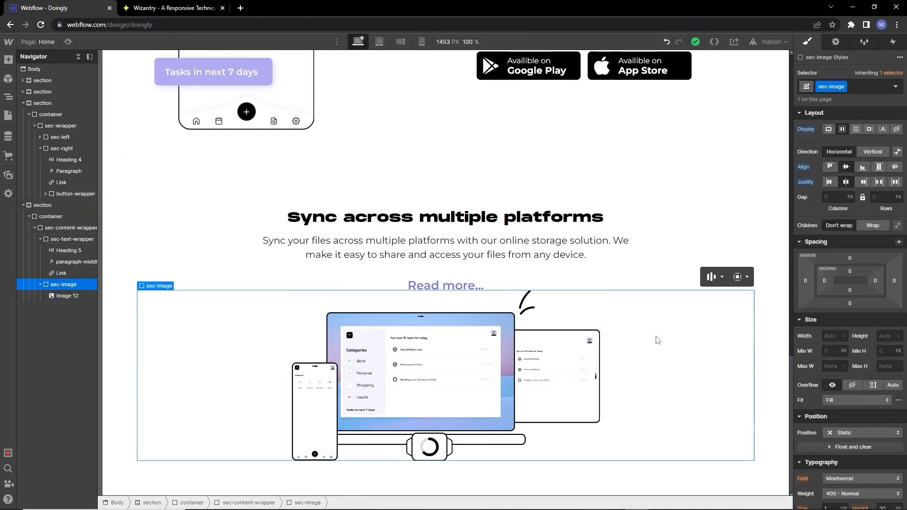
left_click_drag(850, 259, 851, 246)
Step: Switch to the Figma design and inspect the stroke of the divider line above the Sync section, then return to Webflow
key("alt+Tab")
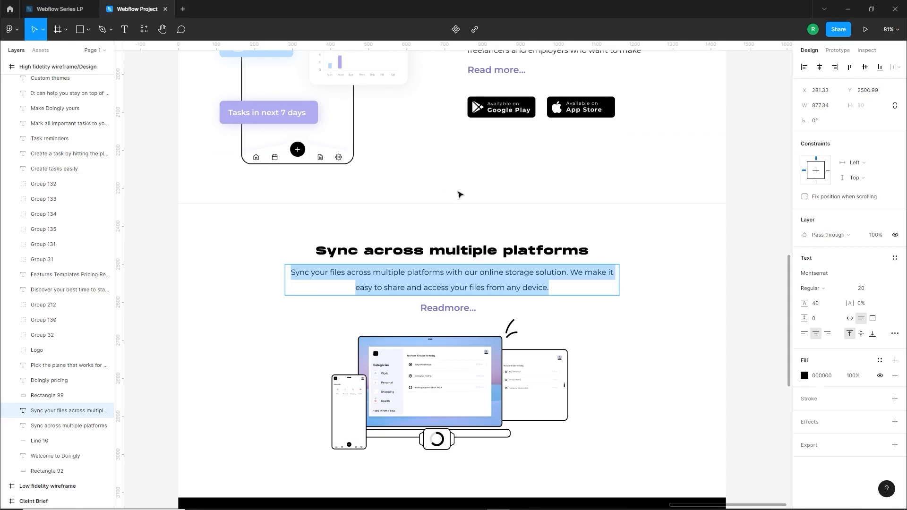
left_click(394, 220)
left_click(460, 206)
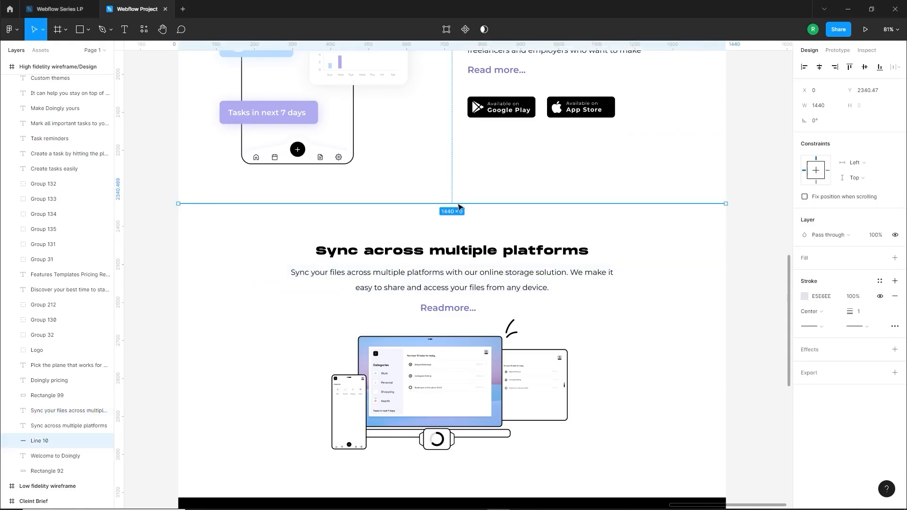
key("alt+Tab")
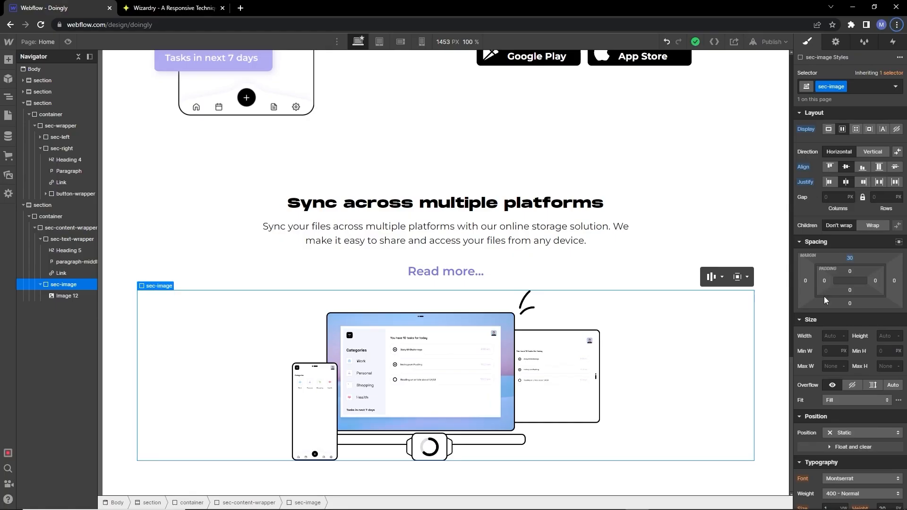
Step: Add a div block to the Body and move it between the tasks overview section and the Sync section
left_click(128, 178)
left_click(23, 104)
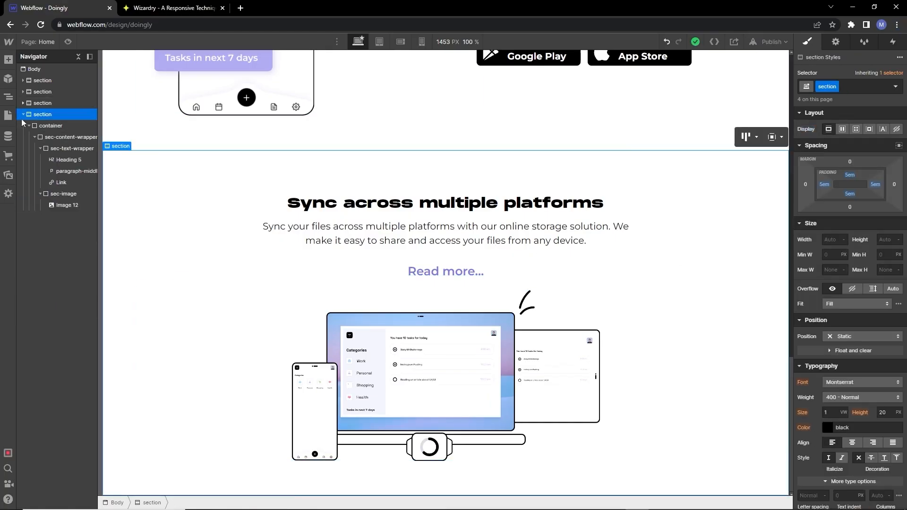
left_click(23, 114)
left_click(29, 103)
left_click(36, 69)
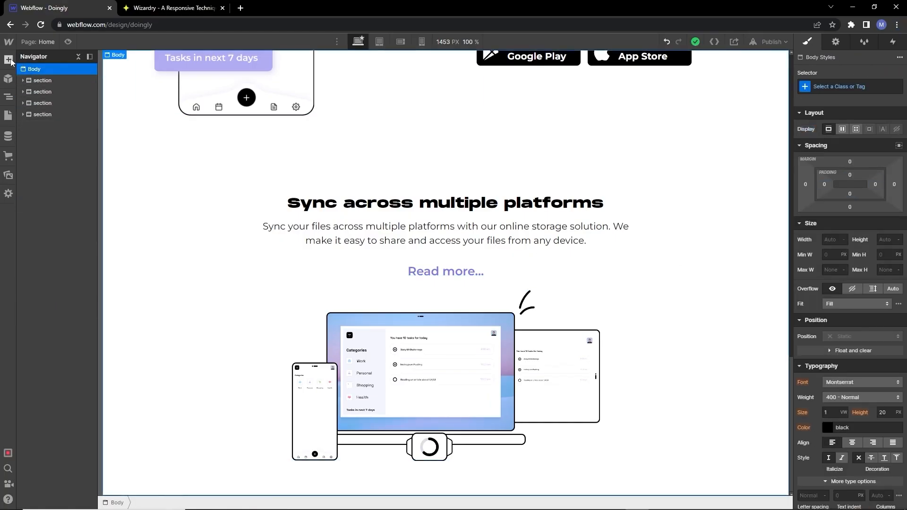
left_click(8, 60)
left_click(38, 225)
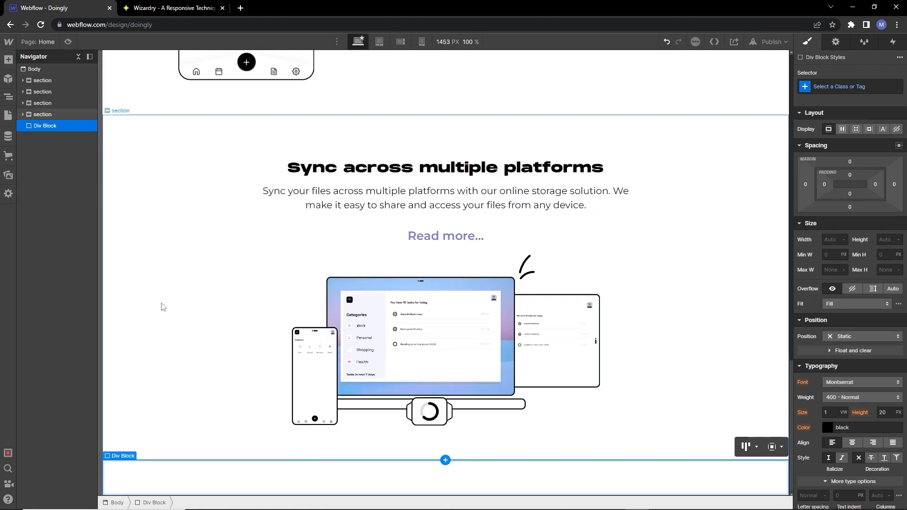
left_click_drag(45, 126, 45, 111)
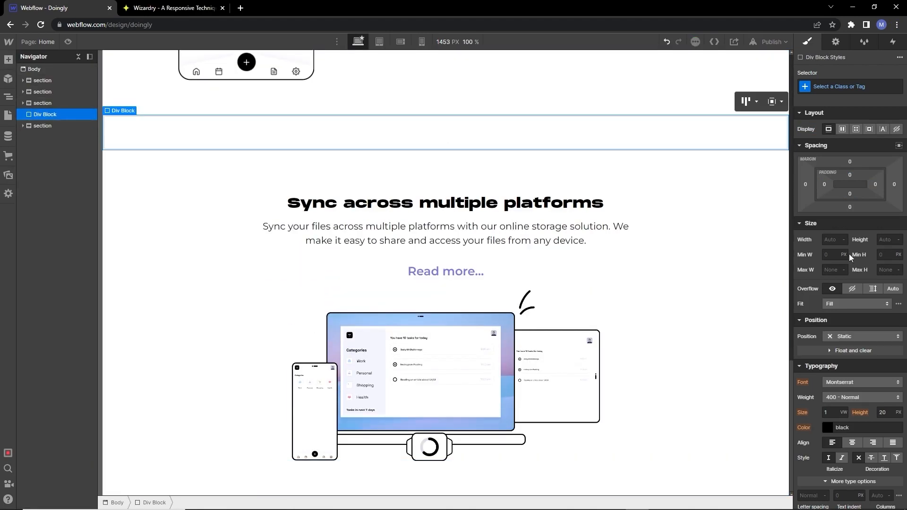
Step: Turn the new div block into a divider line with a height of 2 px and background color #e5e6ee
left_click(881, 239)
type("2")
key("Return")
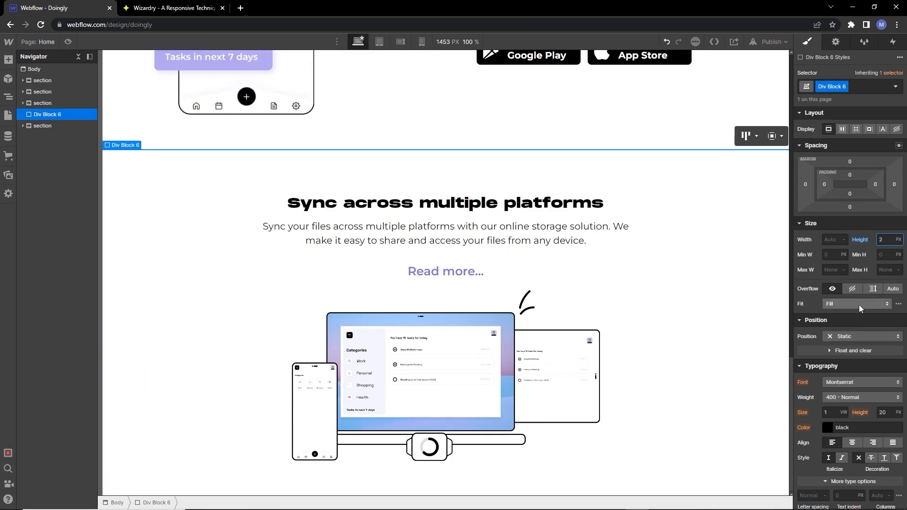
scroll(859, 308, "down", 5)
left_click(827, 376)
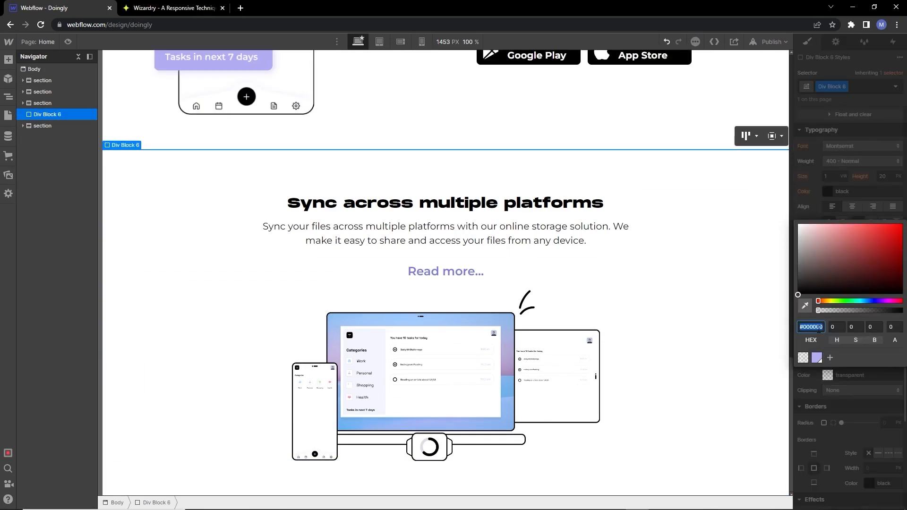
key("Return")
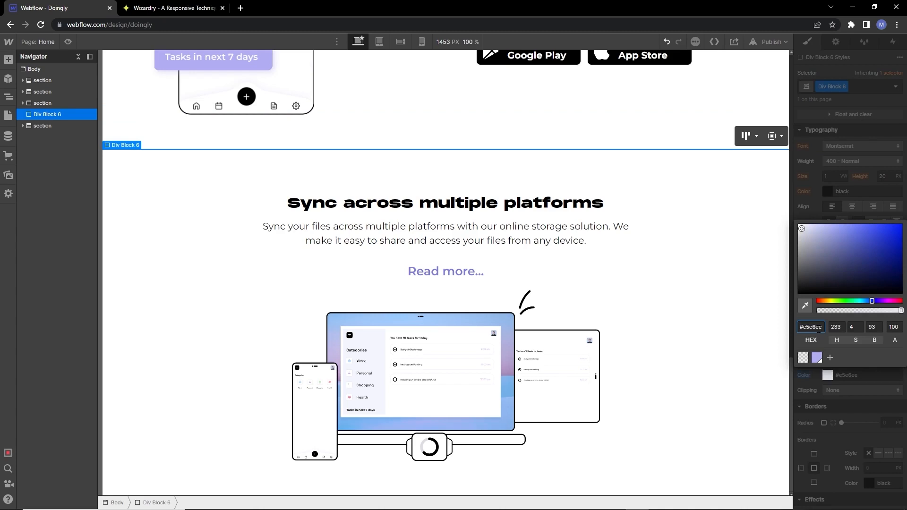
Step: Set the top margin of the "Sync across multiple platforms" heading to 0
left_click(818, 207)
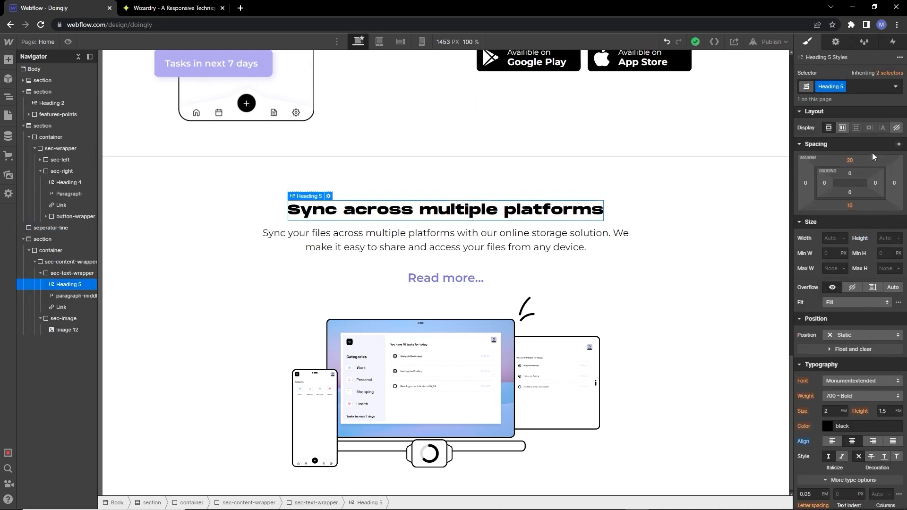
left_click(850, 160)
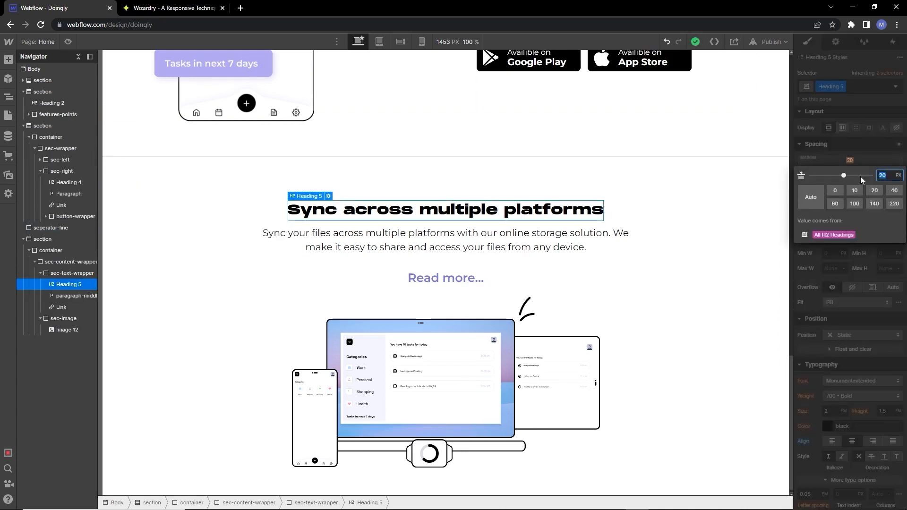
left_click(839, 191)
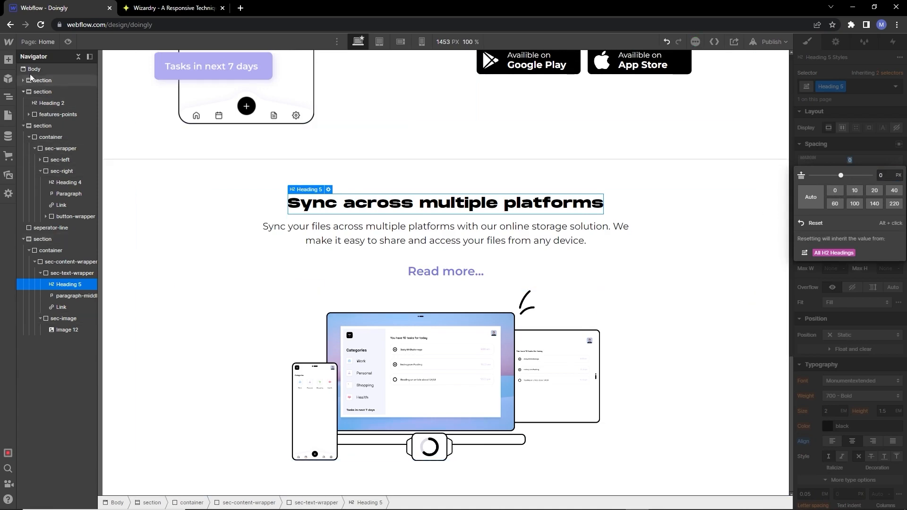
Step: Add a new section at the end of the page and assign it the existing class section
left_click(77, 56)
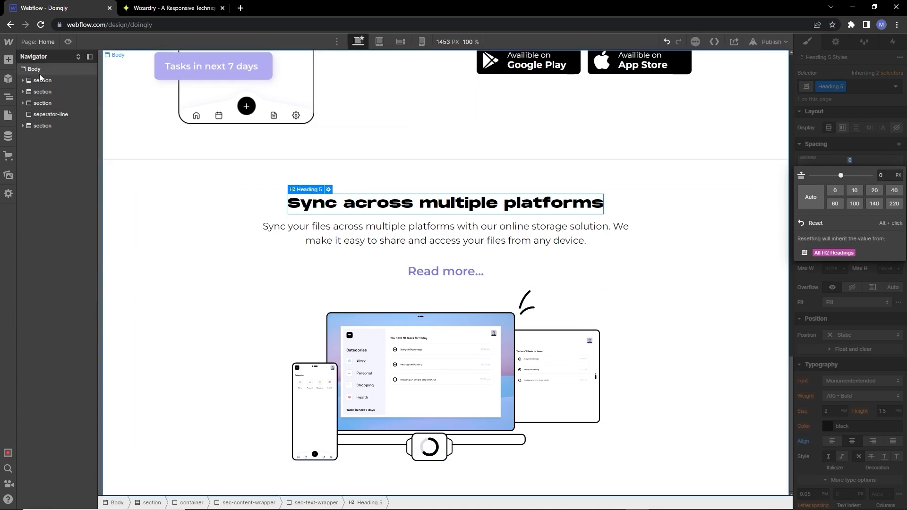
left_click(8, 60)
left_click(38, 124)
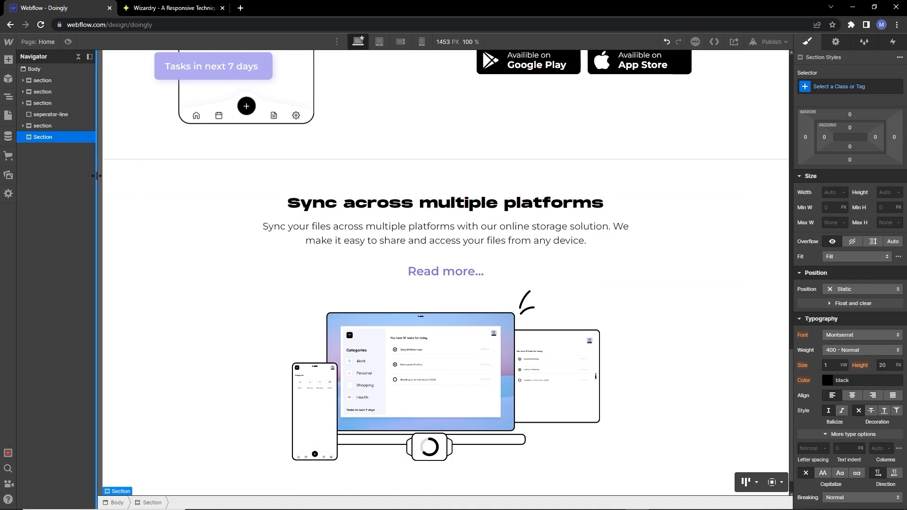
left_click(802, 86)
type("sect")
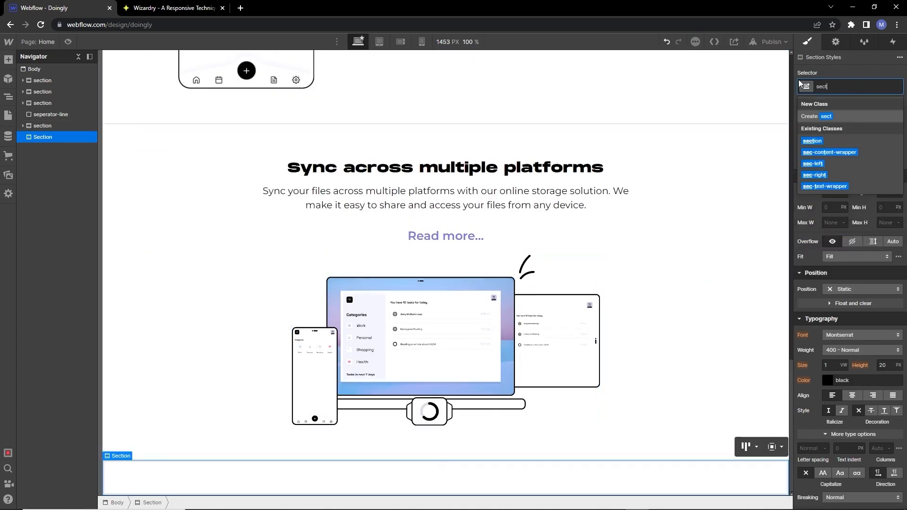
left_click(812, 141)
Step: Add a div block inside the new section and assign it the existing class container
key("a")
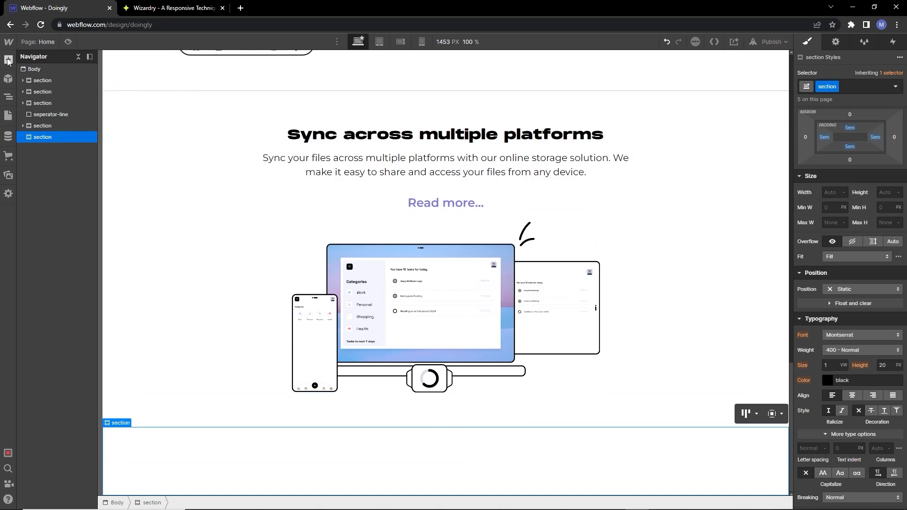
left_click(38, 220)
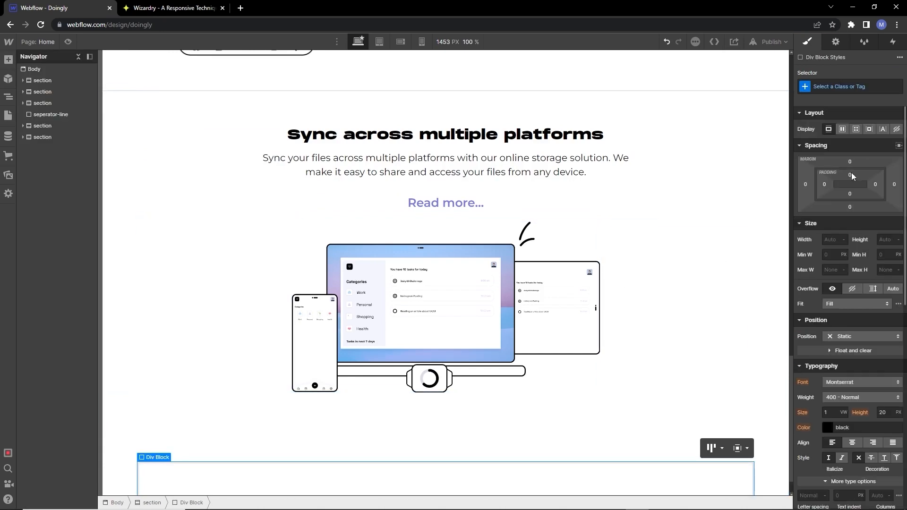
left_click(825, 86)
type("co")
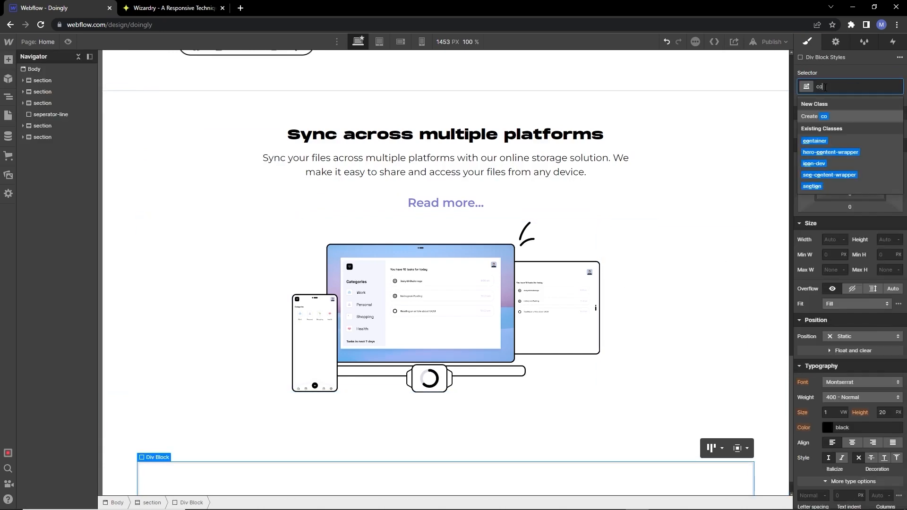
left_click(815, 141)
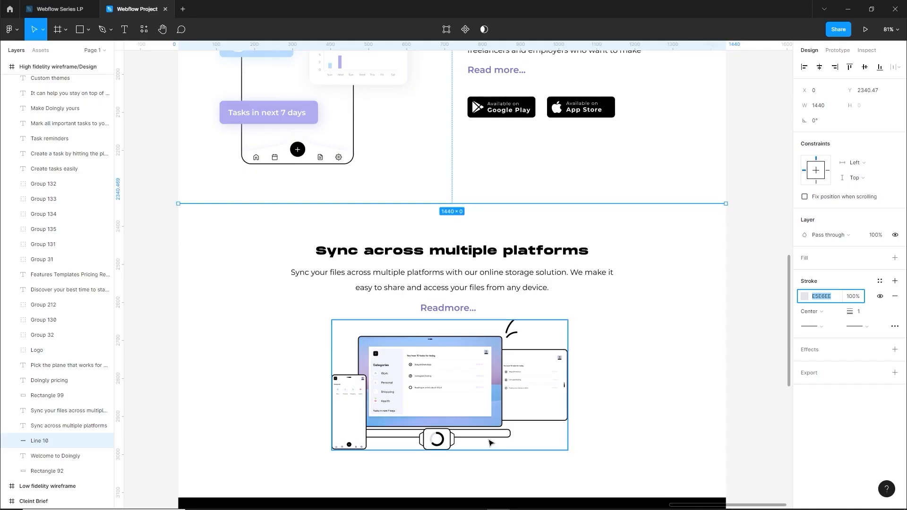
Step: Check the pricing section in the Figma design, then return to Webflow and apply the combo class black to the new section
scroll(423, 202, "down", 10)
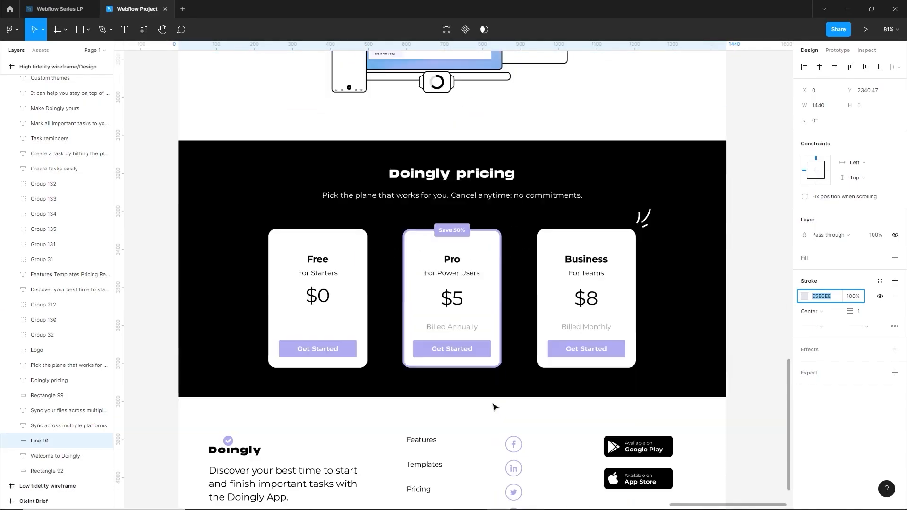
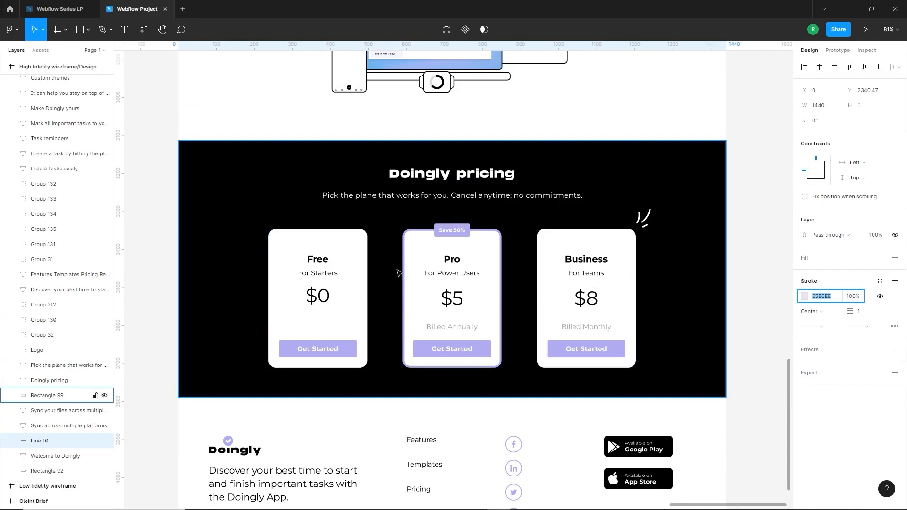
key("alt+Tab")
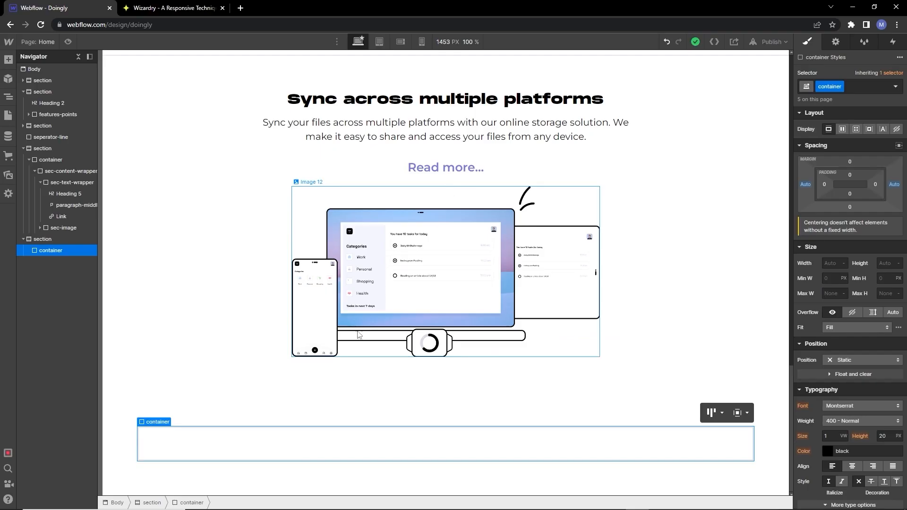
left_click(195, 403)
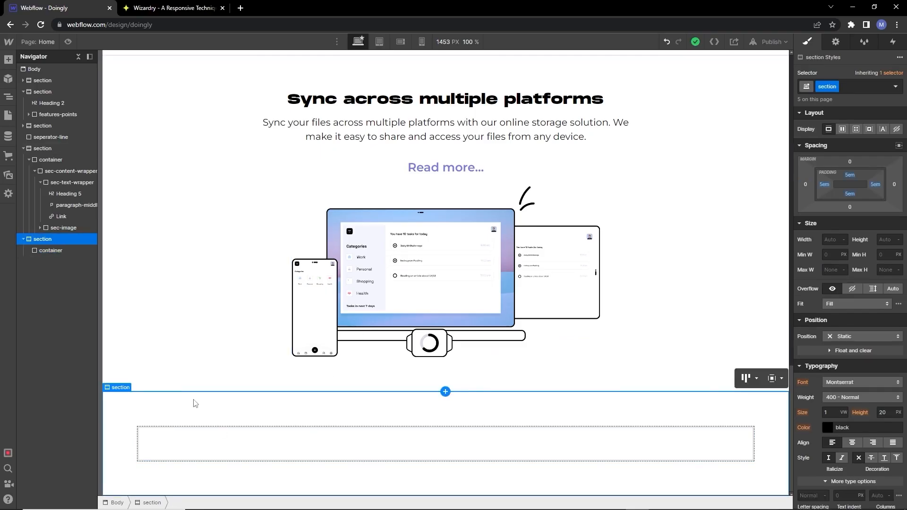
left_click(848, 86)
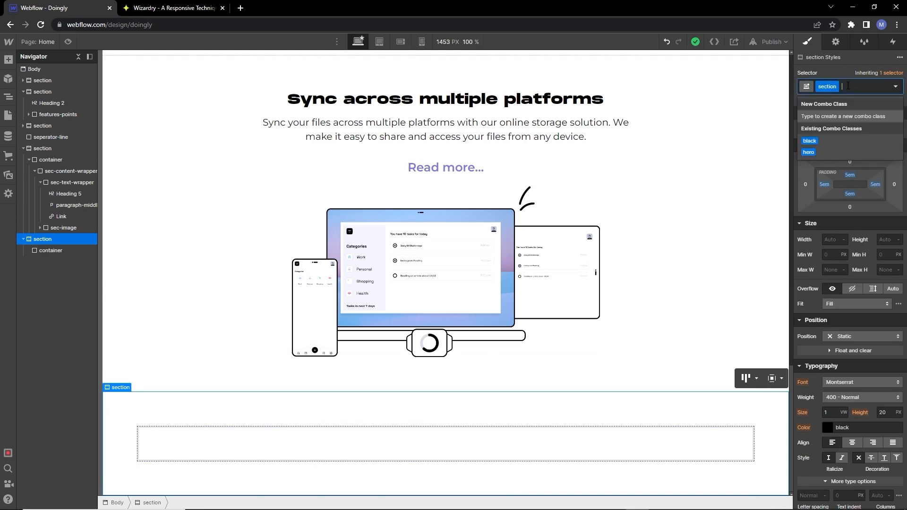
left_click(809, 141)
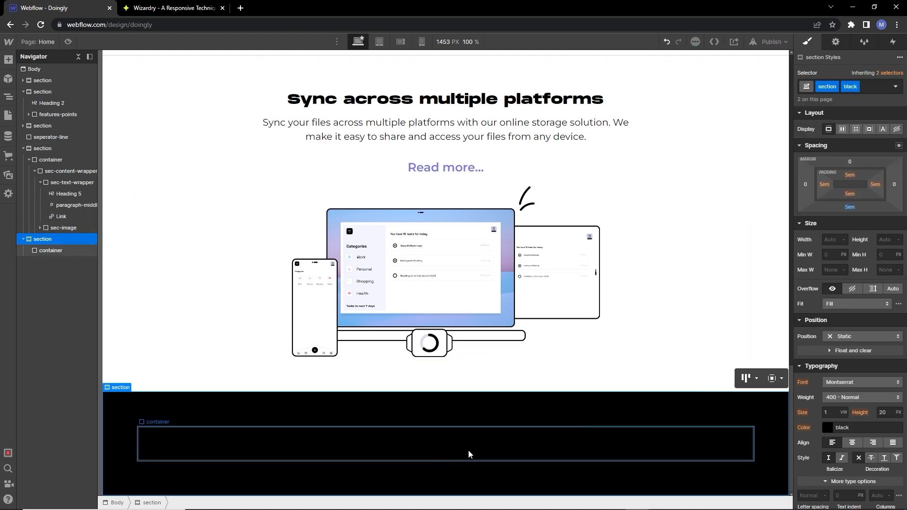
scroll(861, 378, "down", 2)
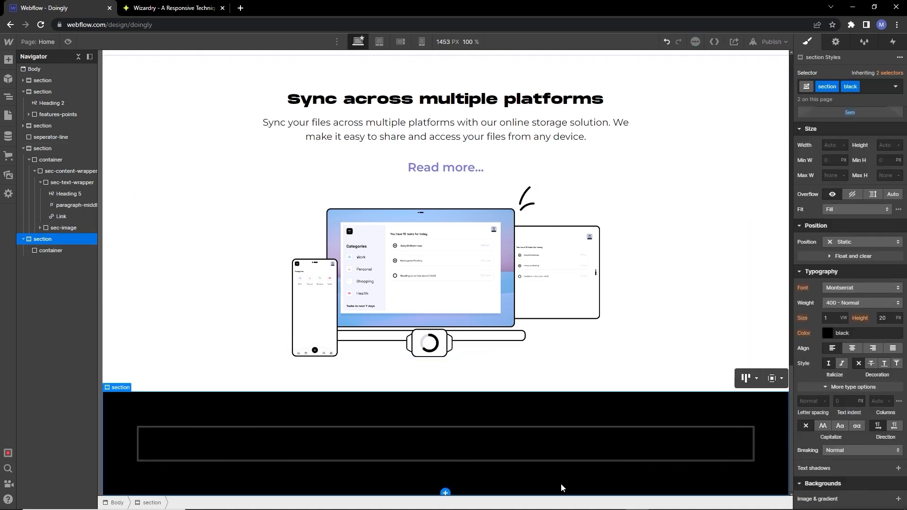
Step: Add a div block inside the black section's container and assign it the existing class sec-text-wrapper
left_click(411, 443)
left_click(8, 59)
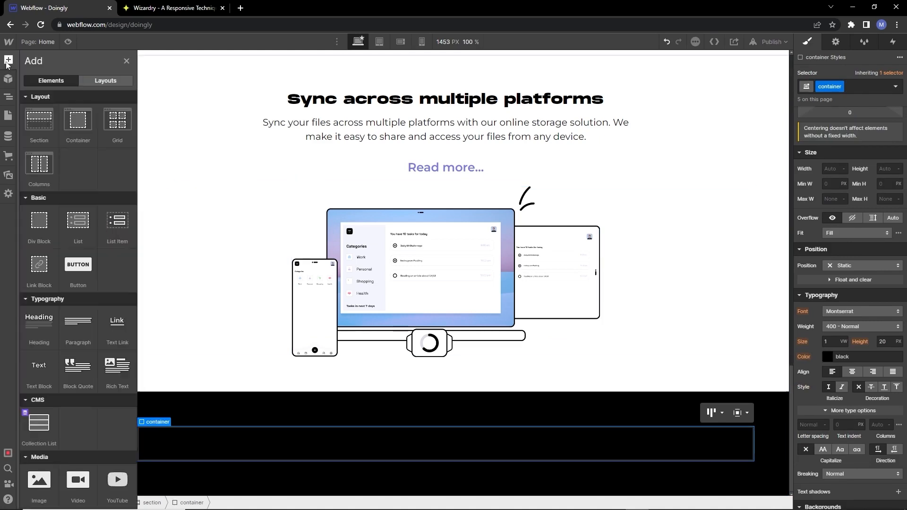
left_click_drag(49, 225, 235, 447)
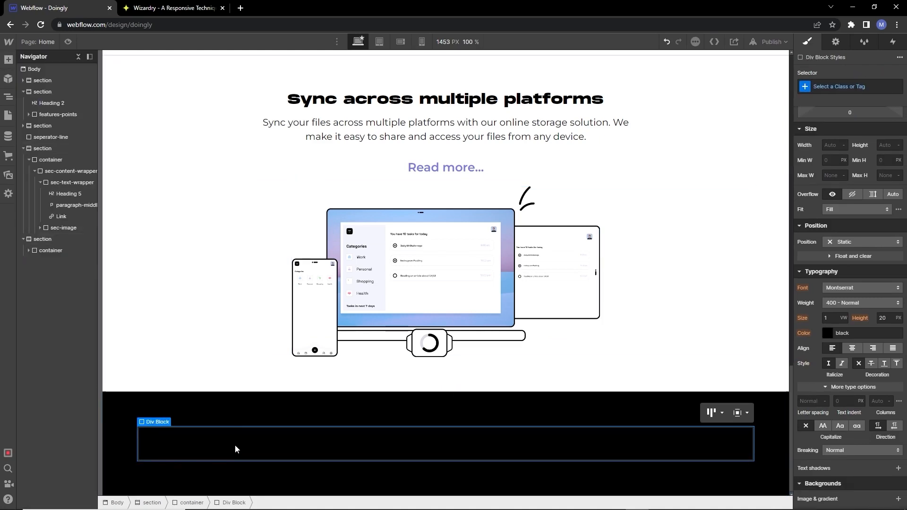
left_click(829, 87)
type("se")
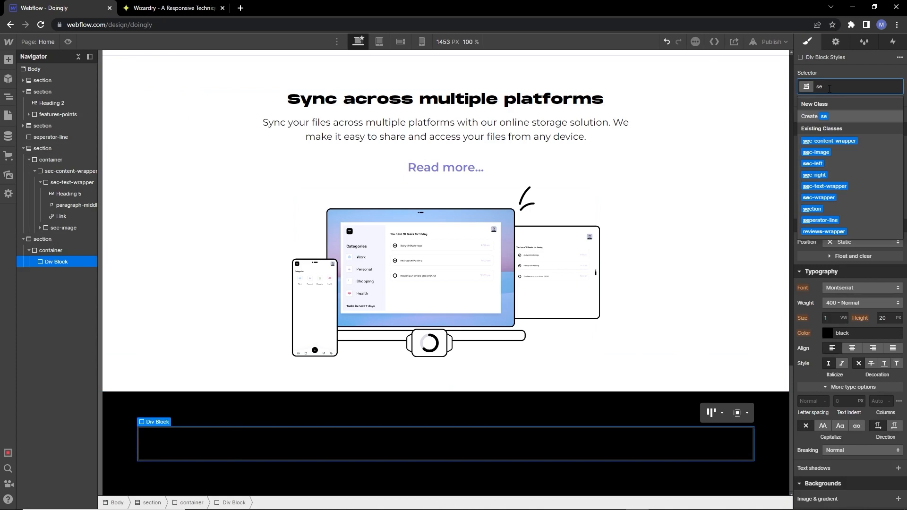
left_click(824, 187)
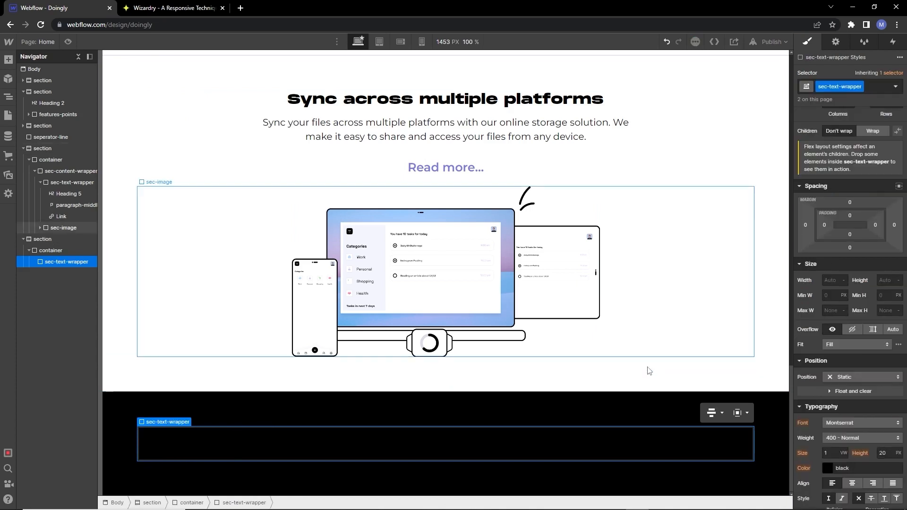
Step: Rename the class of the "Welcome to Doingly" heading to h2 white
scroll(465, 294, "up", 7)
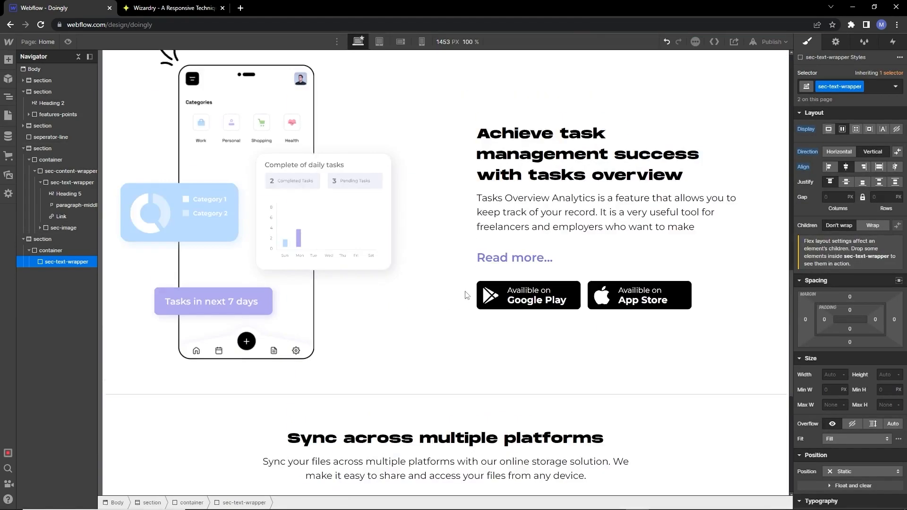
scroll(465, 295, "up", 7)
left_click(445, 147)
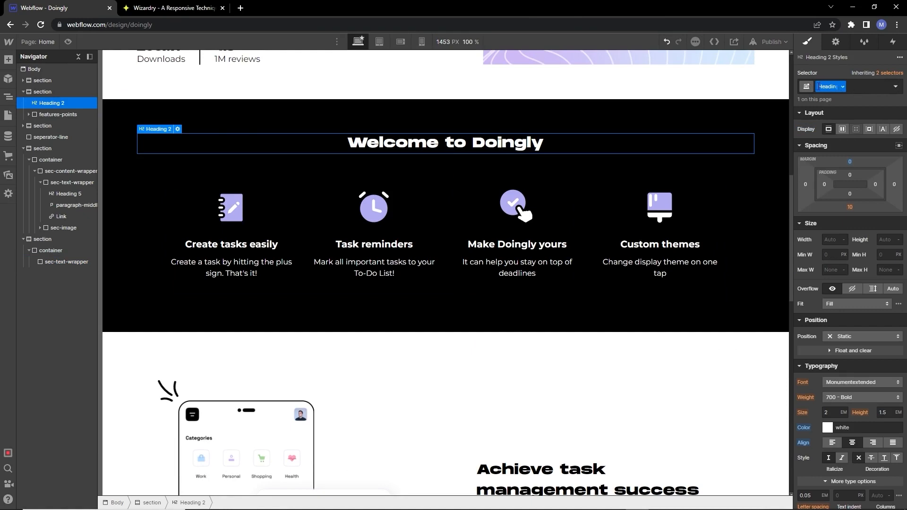
type("h2 white")
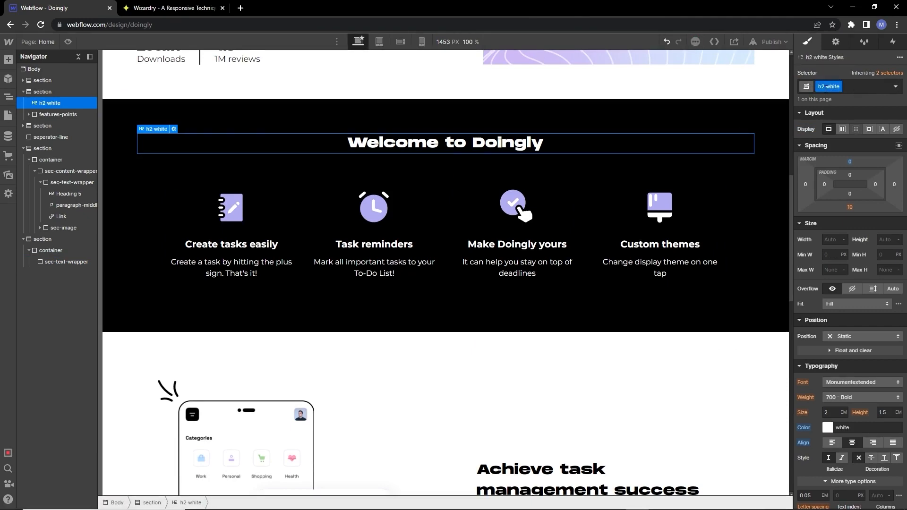
Step: Paste a copy of the "Welcome to Doingly" heading into the empty sec-text-wrapper of the black section
scroll(478, 202, "down", 13)
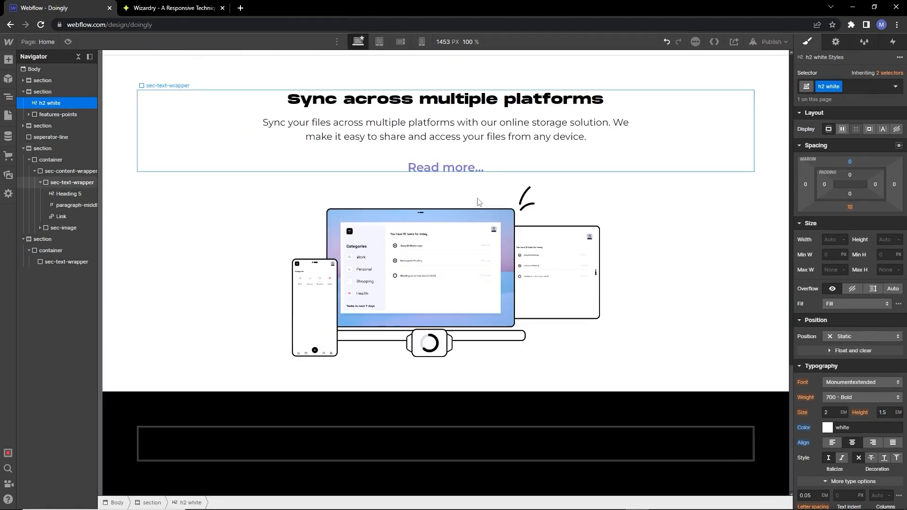
left_click(437, 437)
key("ctrl+v")
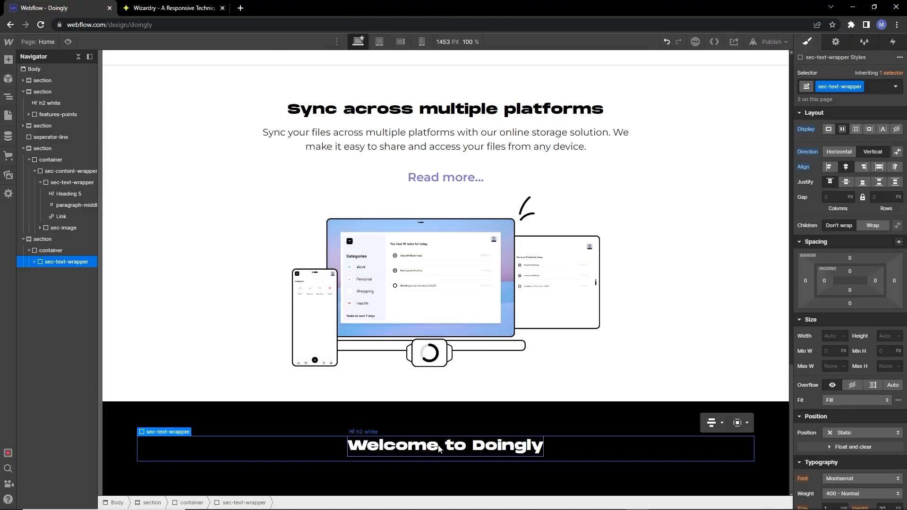
Step: Copy the title "Doingly pricing" from the Figma design and replace the pasted heading's text with it in Webflow
key("alt+Tab")
double_click(457, 172)
key("ctrl+c")
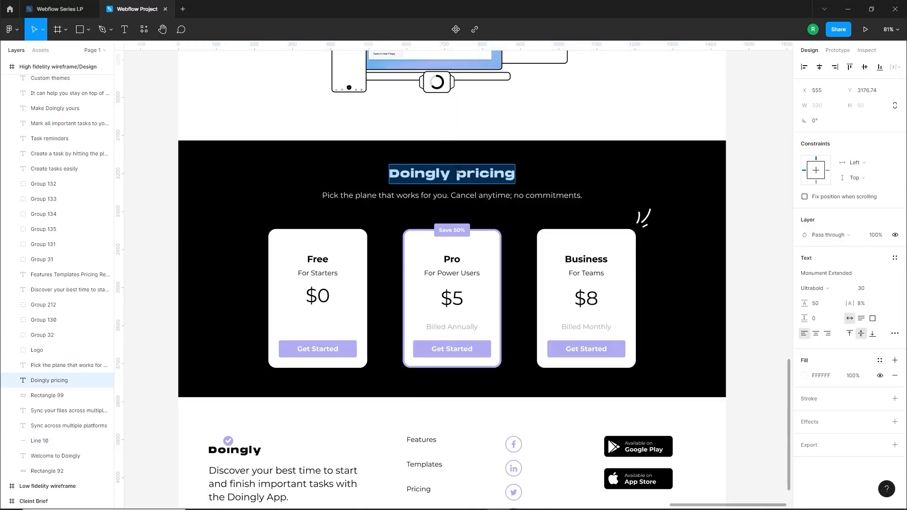
key("alt+Tab")
left_click(452, 445)
double_click(452, 445)
key("ctrl+v")
key("Escape")
key("Escape")
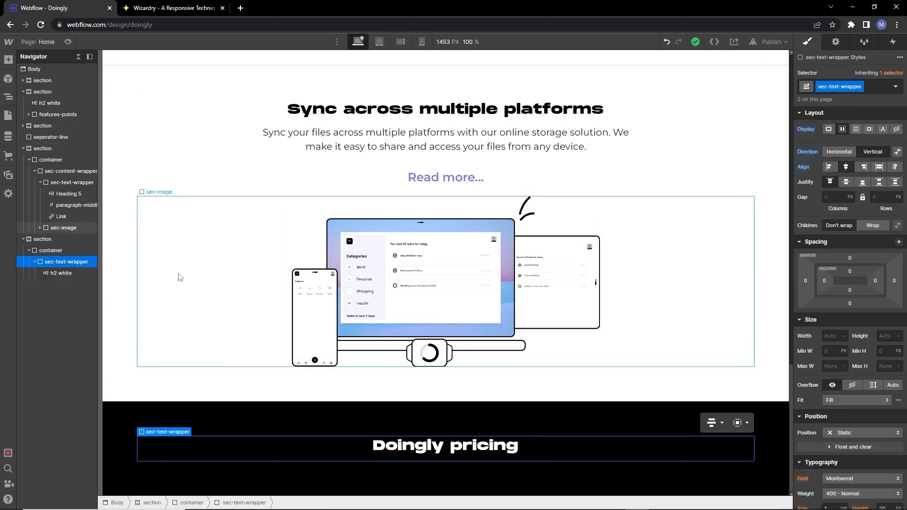
Step: Add a paragraph below the "Doingly pricing" heading and give it a new class named white-middle
left_click(8, 60)
left_click(78, 326)
scroll(484, 428, "down", 1)
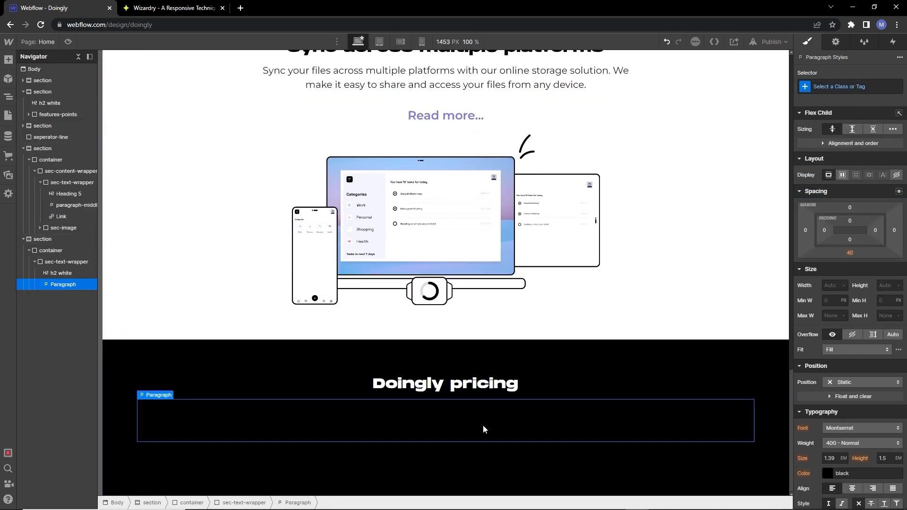
left_click(827, 86)
type("white")
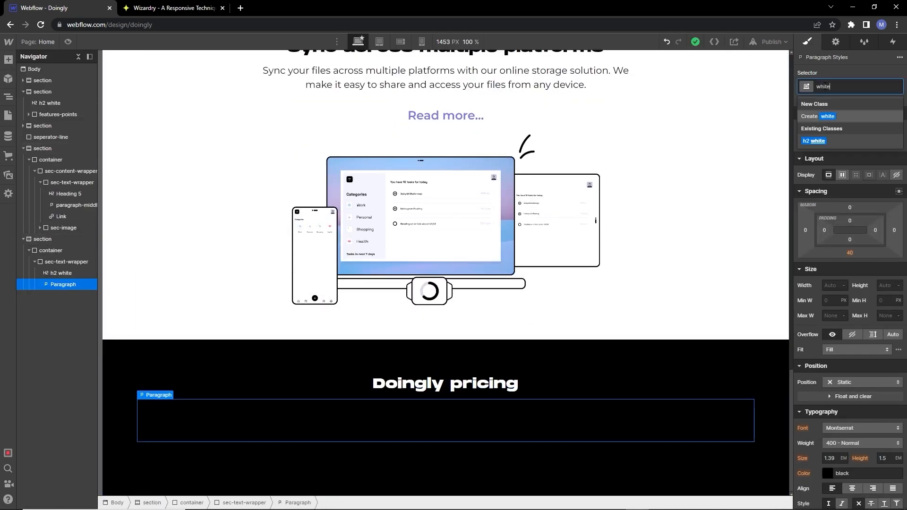
type("-middle")
key("Return")
Step: Set the white-middle paragraph's text color to white and center its alignment
left_click(827, 473)
left_click_drag(820, 338, 771, 267)
left_click(854, 490)
left_click(852, 490)
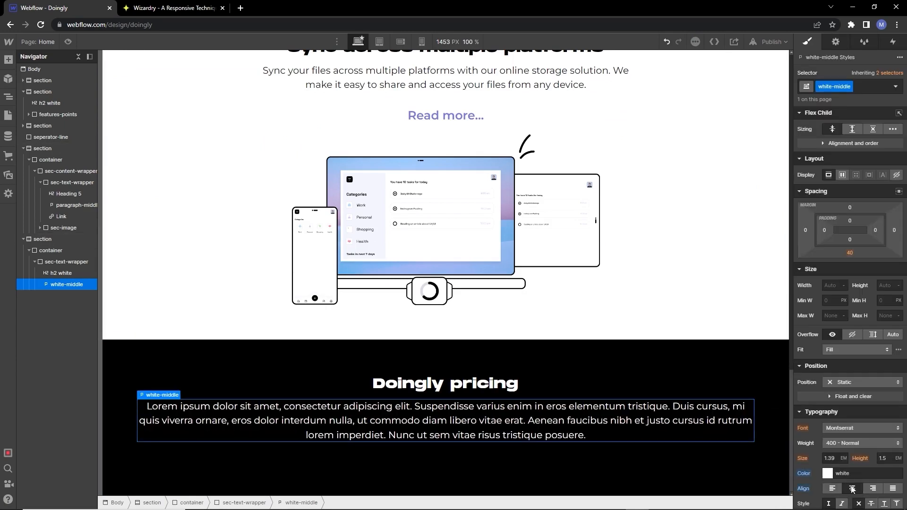
Step: Replace the placeholder paragraph with "Pick the plane that works for you. Cancel anytime; no commitments." copied from the Figma design
key("alt+Tab")
double_click(438, 200)
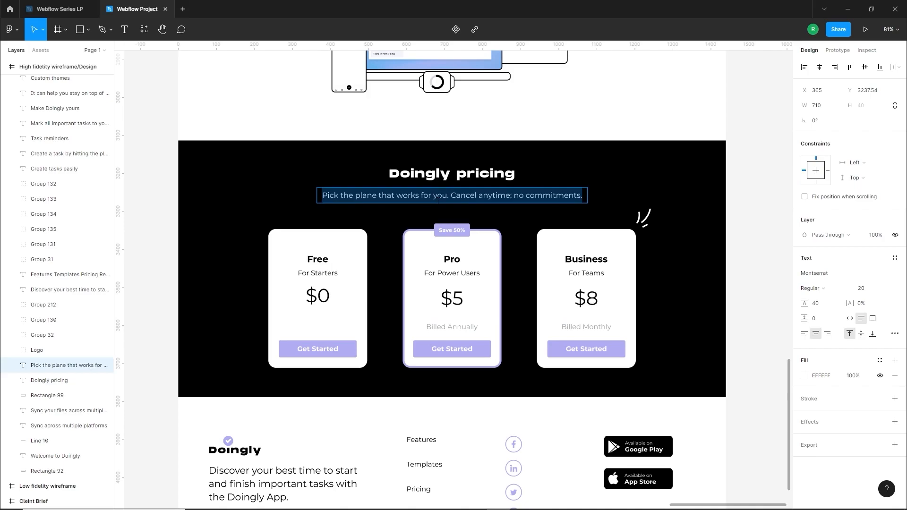
key("ctrl+c")
key("alt+Tab")
double_click(447, 421)
key("ctrl+a")
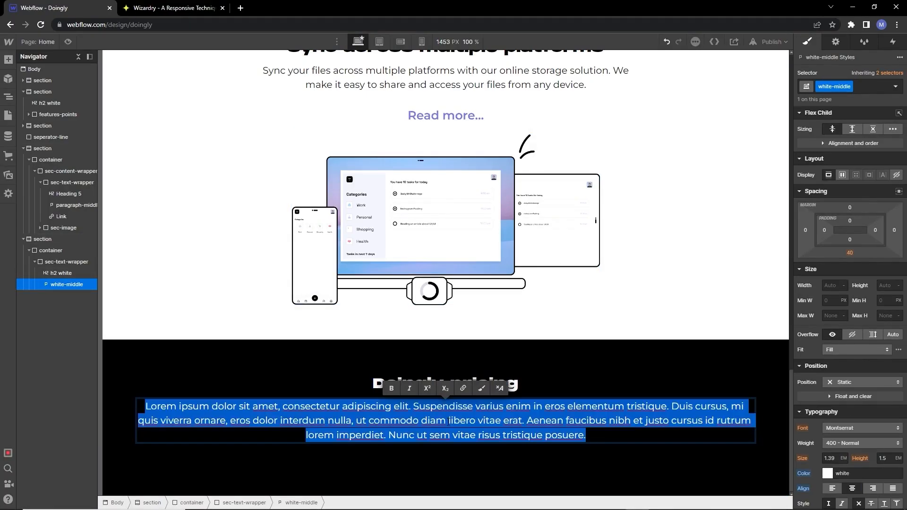
key("ctrl+v")
left_click(534, 352)
left_click(503, 413)
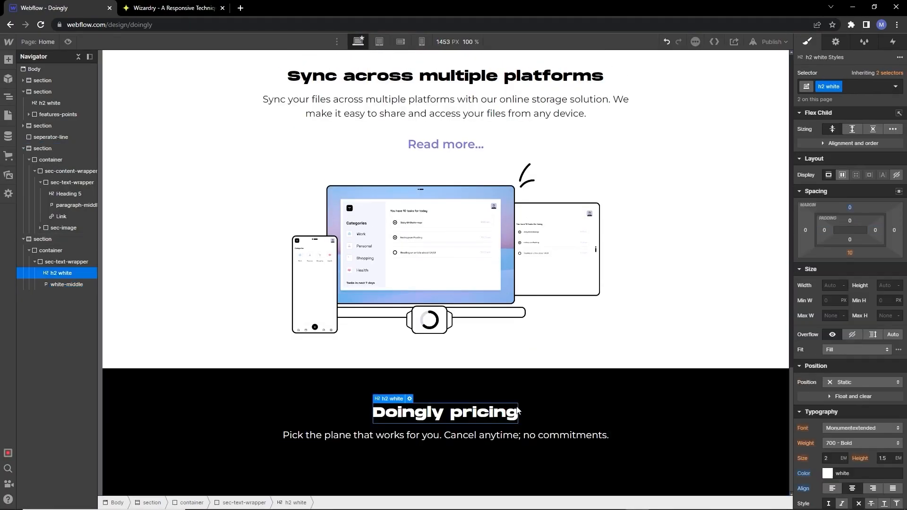
left_click(569, 451)
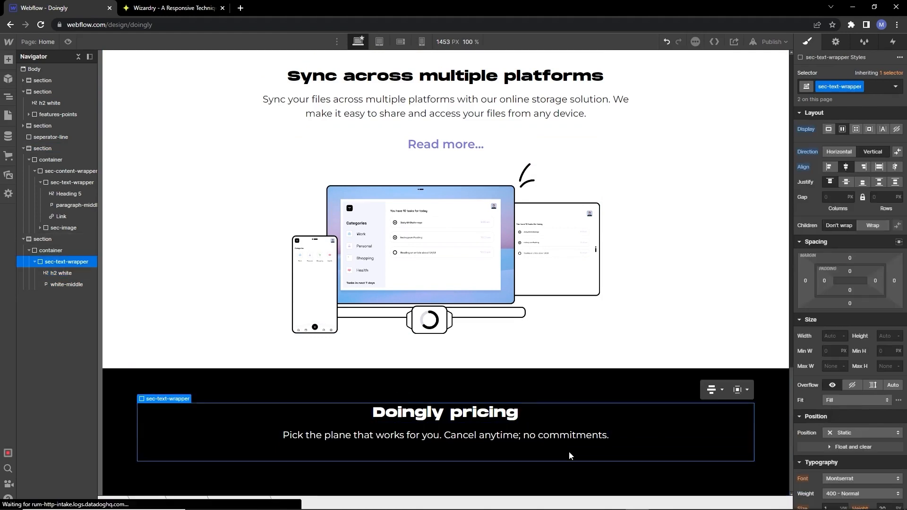
Step: Add a div block inside the pricing section's container and give it a new class named Pricing cards-wrapper
left_click(35, 262)
left_click(51, 250)
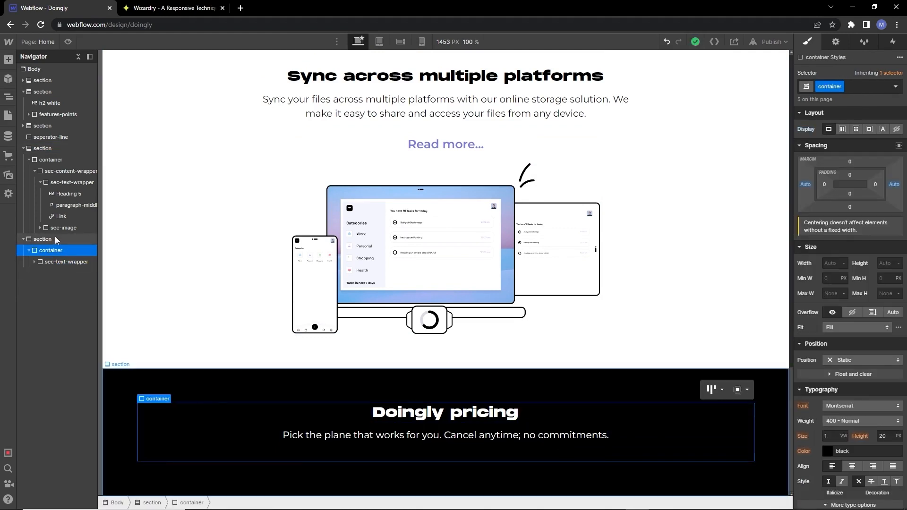
left_click(8, 60)
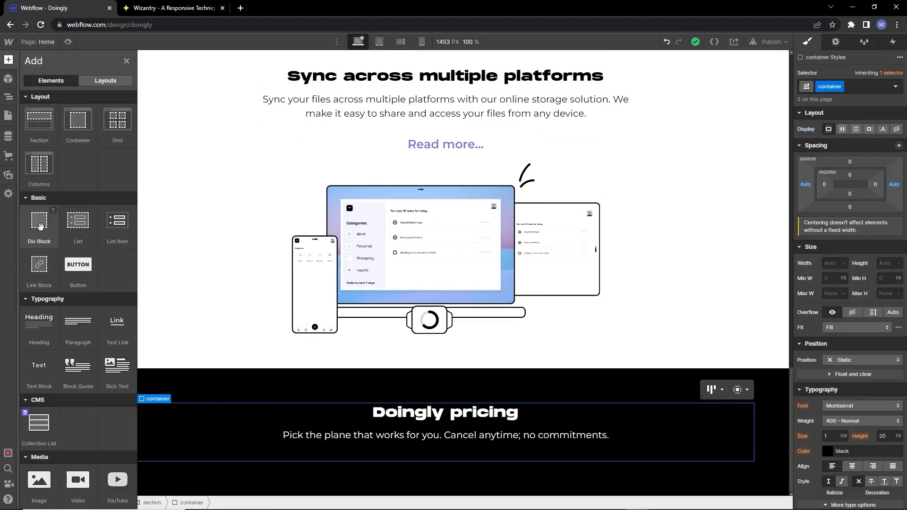
left_click(39, 226)
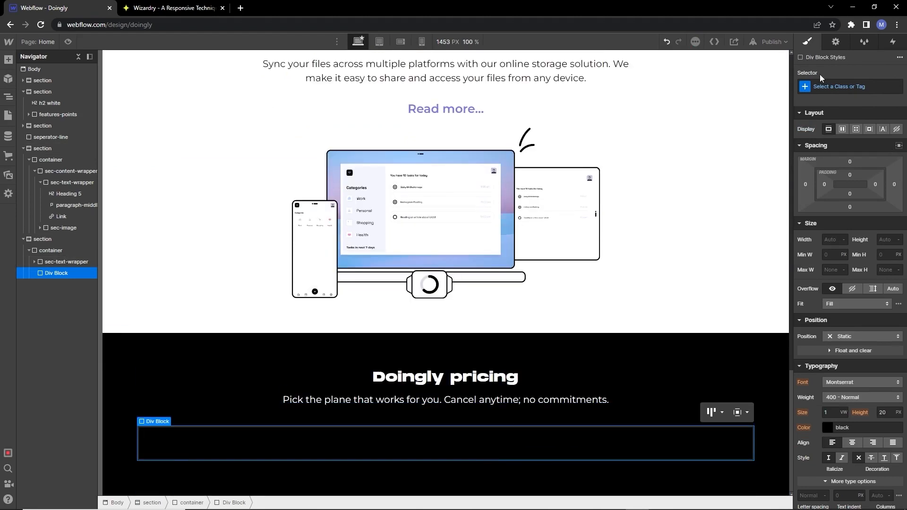
left_click(822, 85)
type("Pricing cards-wrapper")
key("Return")
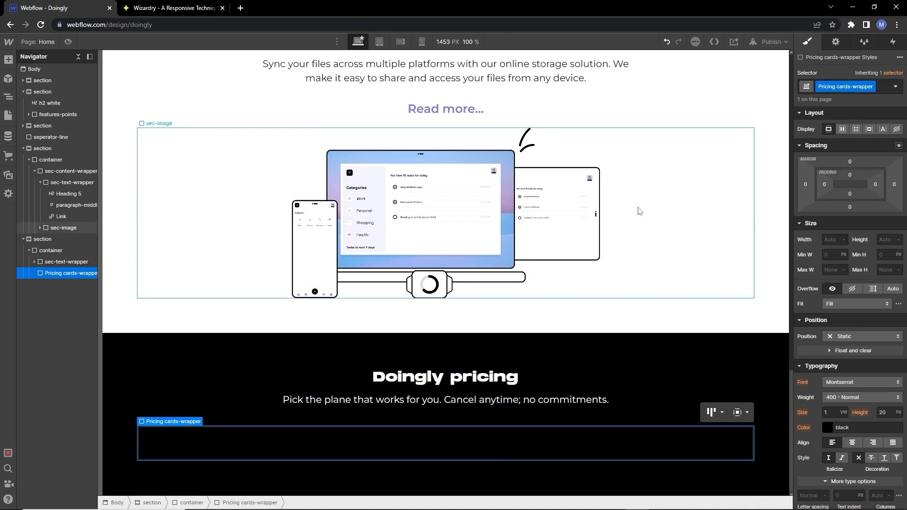
Step: Add a grid with three columns and one row inside the Pricing cards-wrapper
left_click(8, 60)
left_click(117, 120)
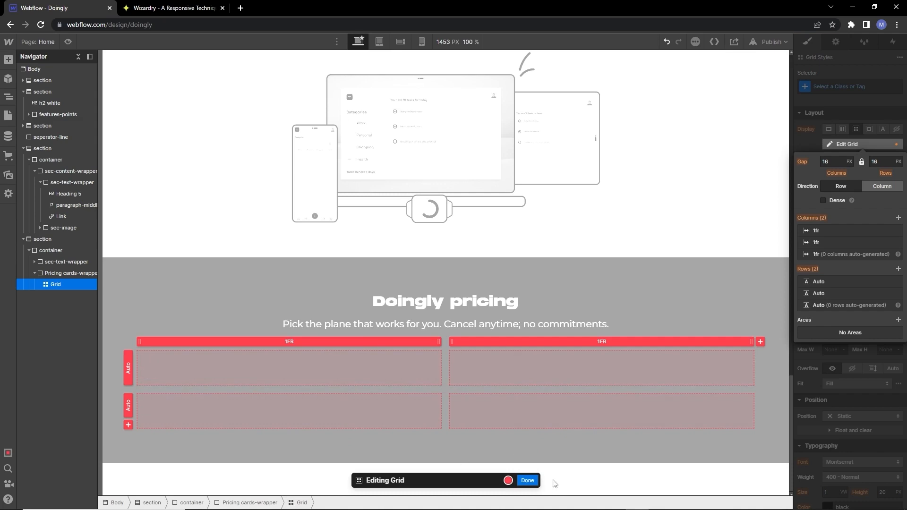
left_click(897, 294)
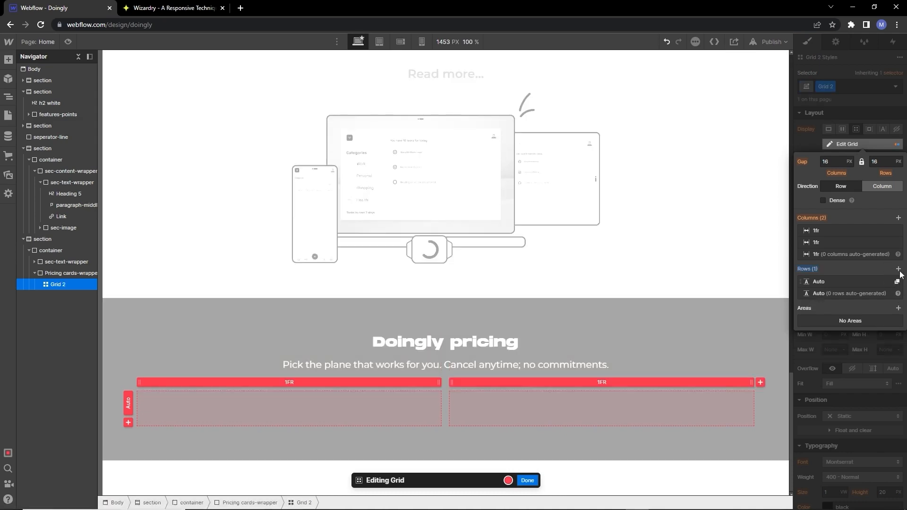
left_click(899, 218)
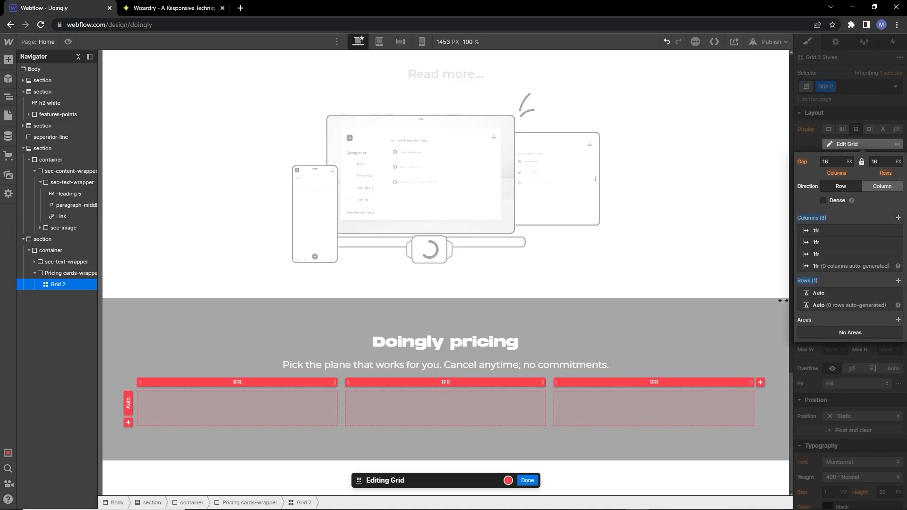
left_click(527, 481)
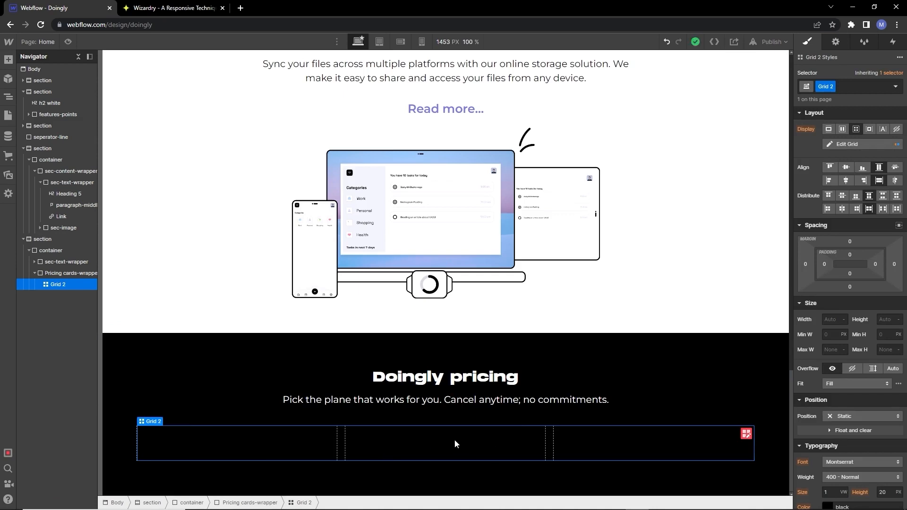
Step: Place a div block in the grid's first cell and check the pricing cards in the Figma design
left_click(8, 60)
left_click_drag(44, 240, 243, 435)
key("alt+Tab")
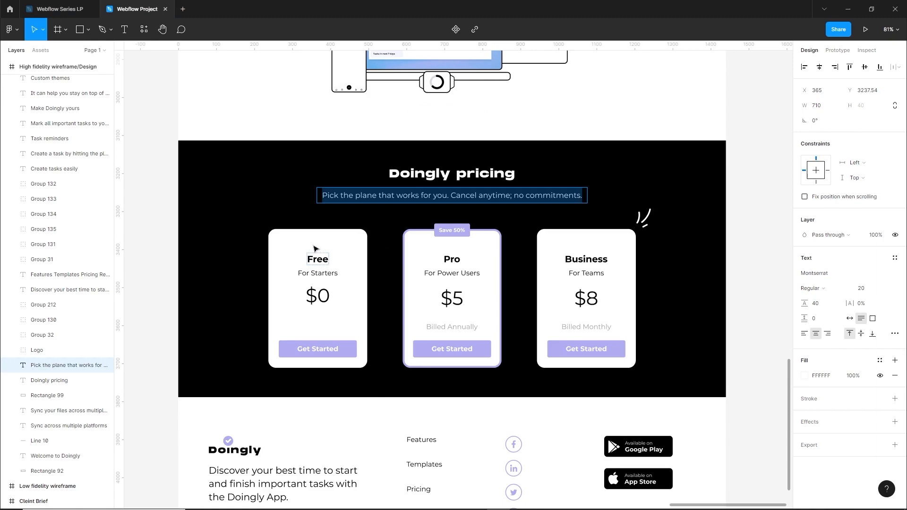
key("alt+Tab")
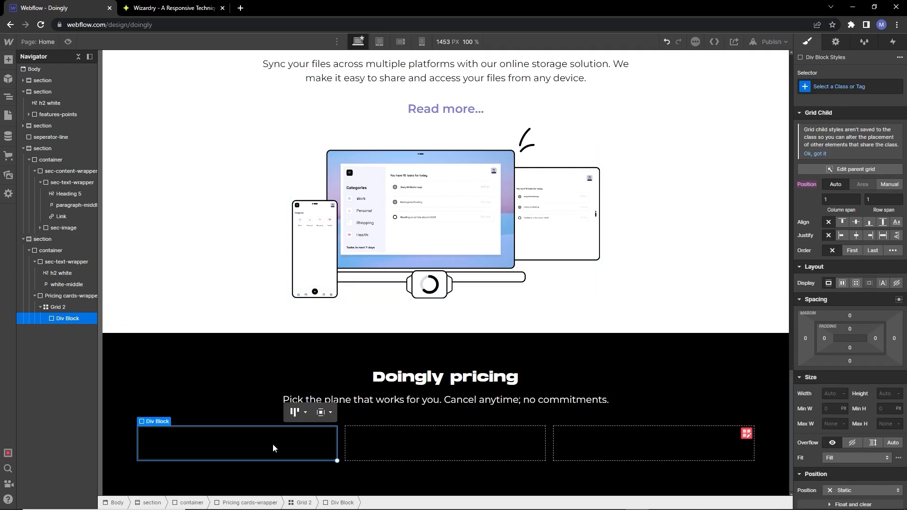
Step: Add a text block inside the first cell's div block and set the div block's text color to white
left_click(8, 60)
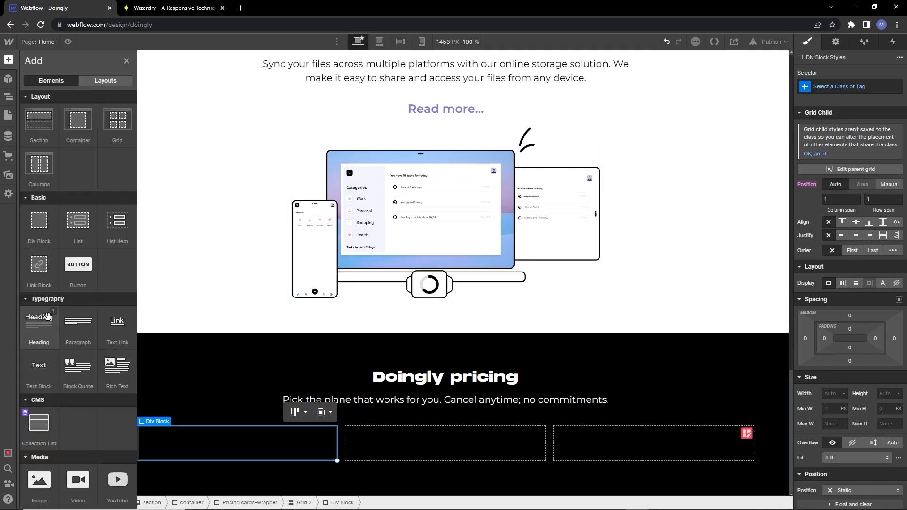
left_click(38, 379)
left_click(45, 318)
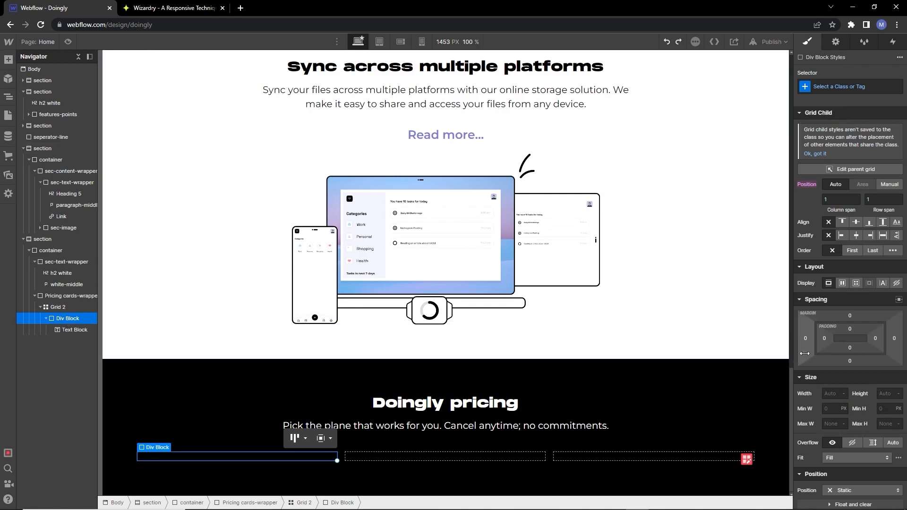
scroll(869, 259, "down", 5)
left_click(828, 346)
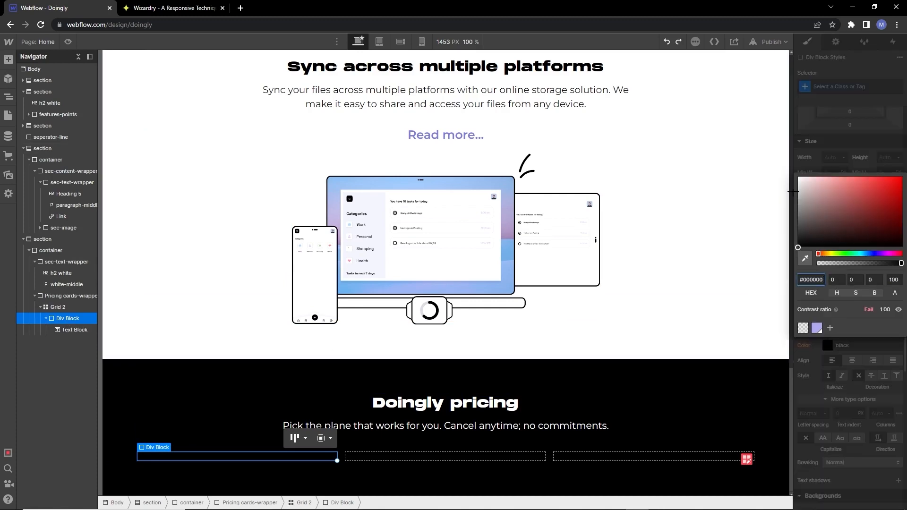
Step: Set the new text block's font weight to 700 - Bold
left_click(169, 459)
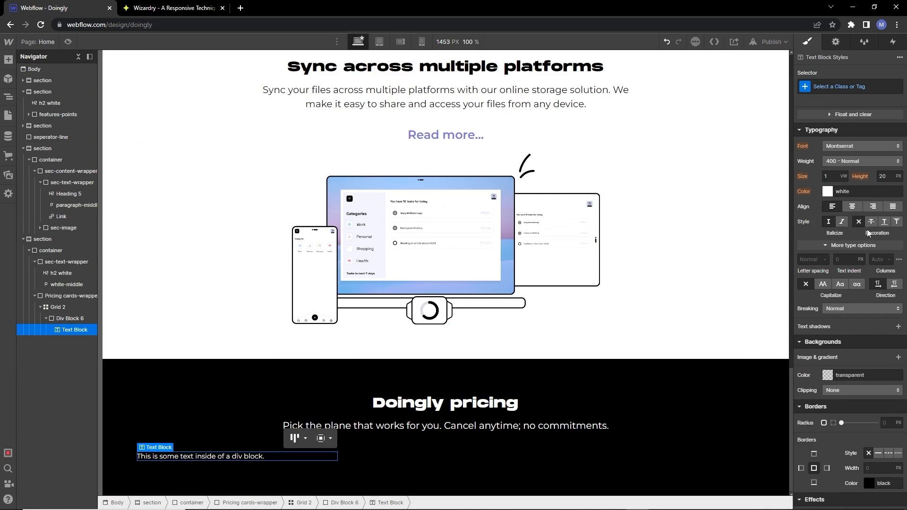
scroll(867, 232, "up", 2)
left_click(864, 257)
left_click(851, 284)
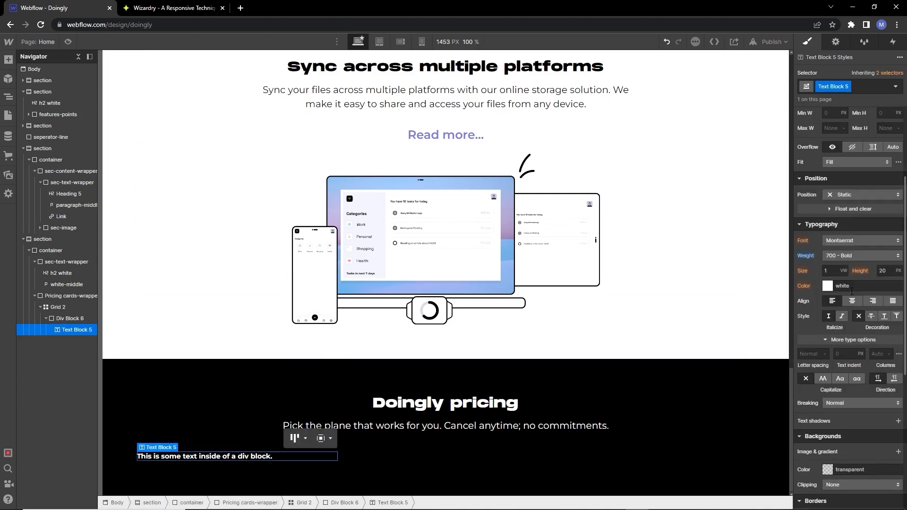
Step: Check the "Free" title's font size in Figma and convert 24 px to EM in the Wizardry PX to EM converter
key("alt+Tab")
left_click(313, 255)
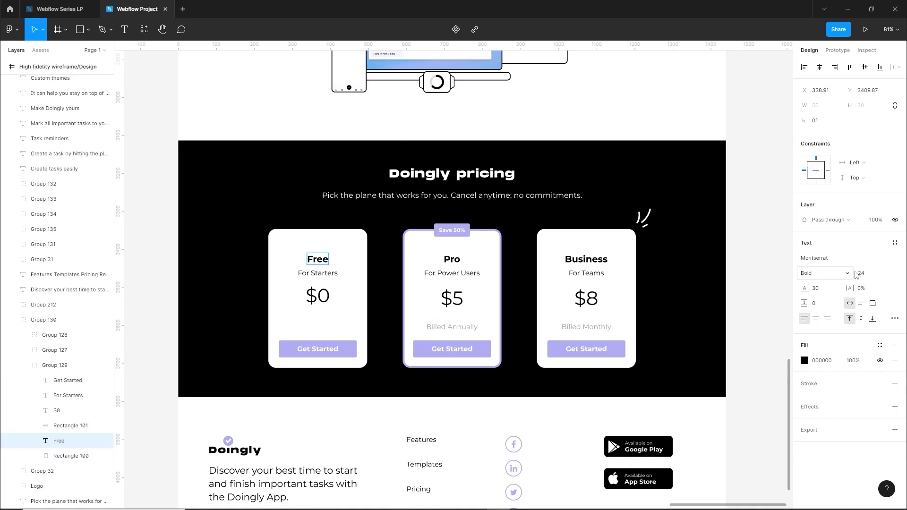
key("alt+Tab")
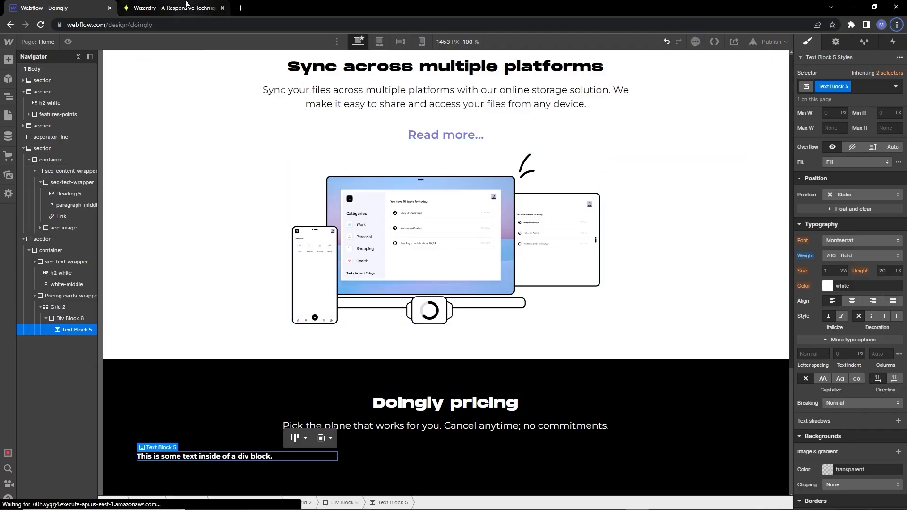
key("ctrl+Tab")
double_click(238, 163)
type("24")
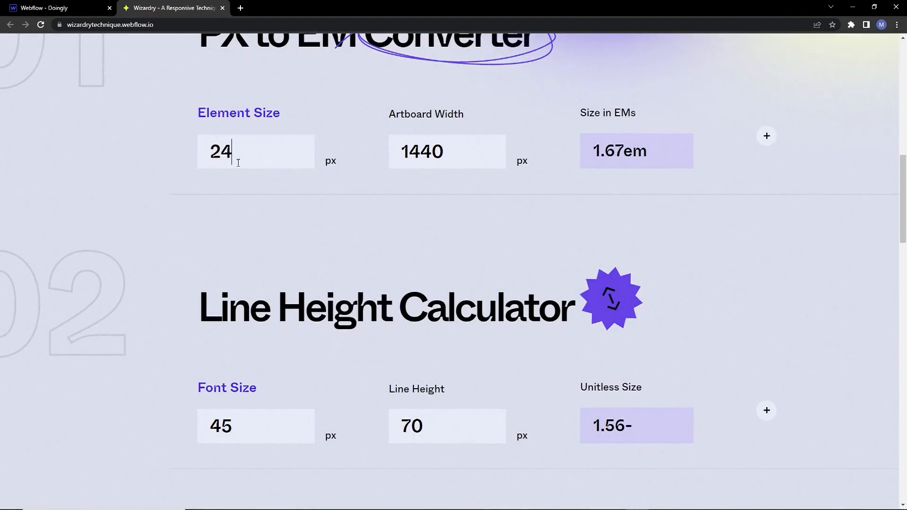
Step: Back in Webflow, change the bold text block's text to "Free", set its size to 2 em and center it
left_click(646, 153)
key("ctrl+Tab")
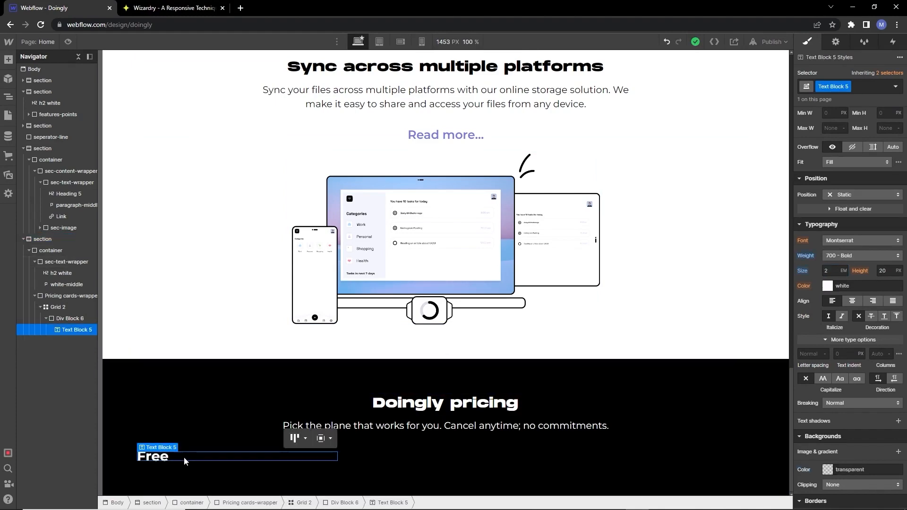
left_click(850, 302)
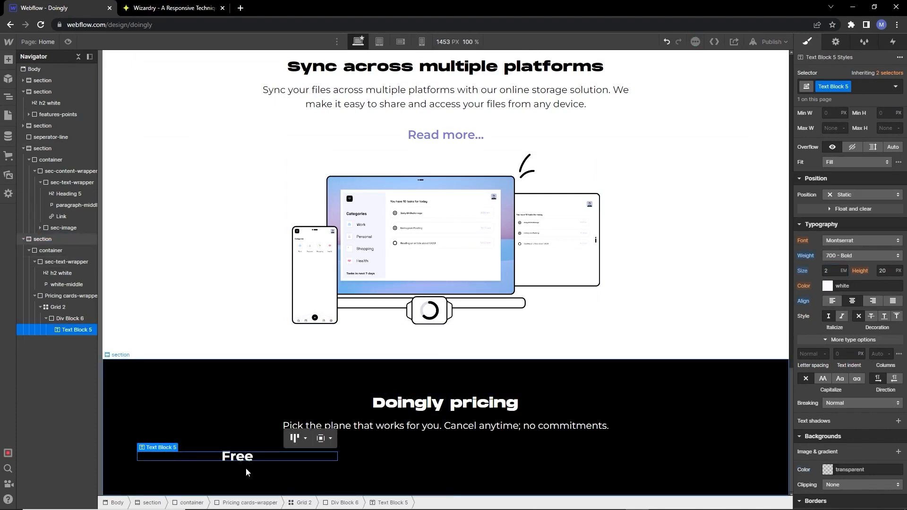
Step: Add a second text block to the card's div block and change its text to "For starters"
left_click(63, 317)
left_click(11, 61)
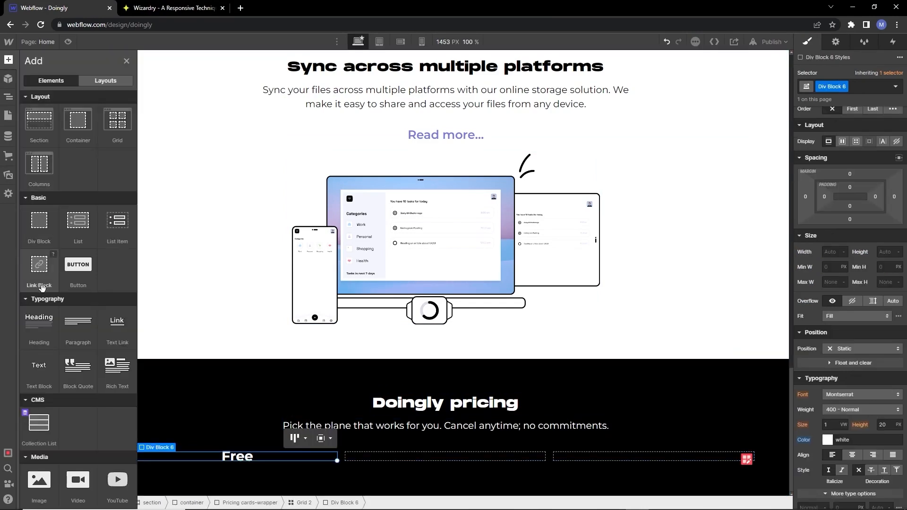
left_click(38, 370)
double_click(225, 466)
type("For ")
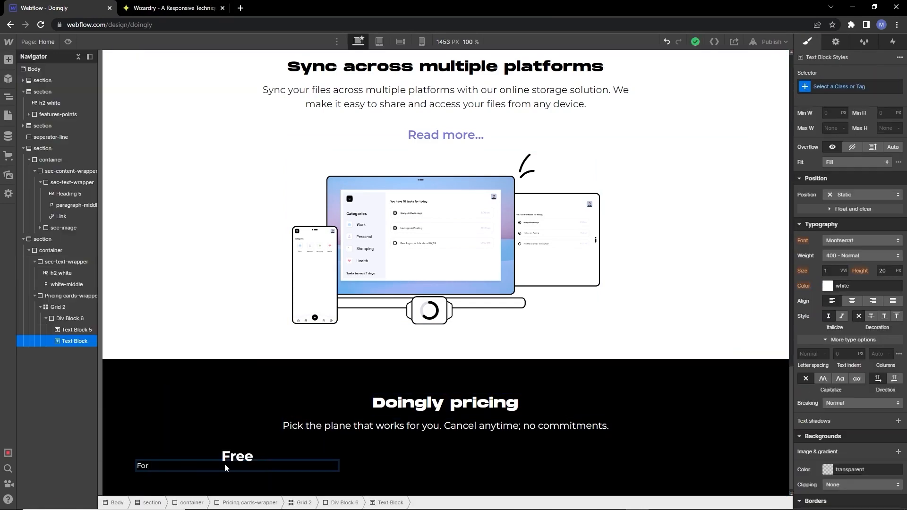
type("starters")
key("Escape")
Step: Center the "For starters" text and set its size to 1.2 vw and its line height to 1.5 em
left_click(853, 300)
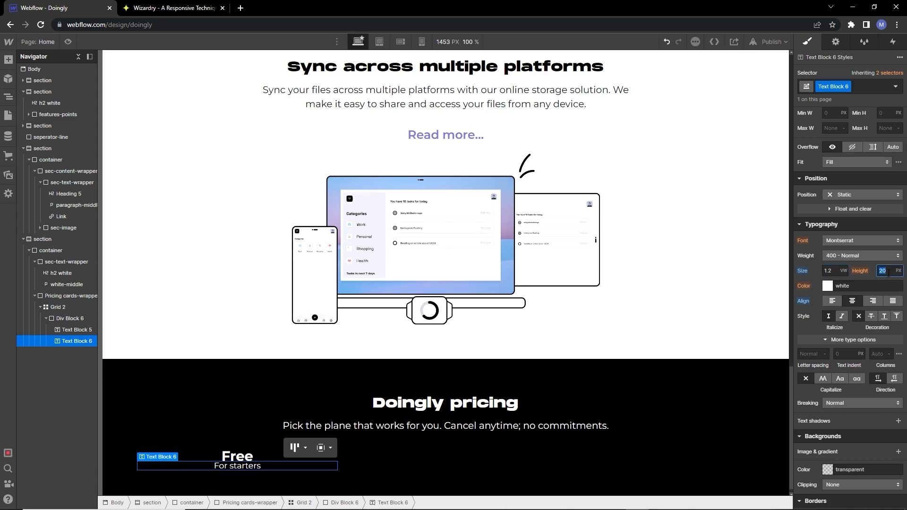
type("1.5")
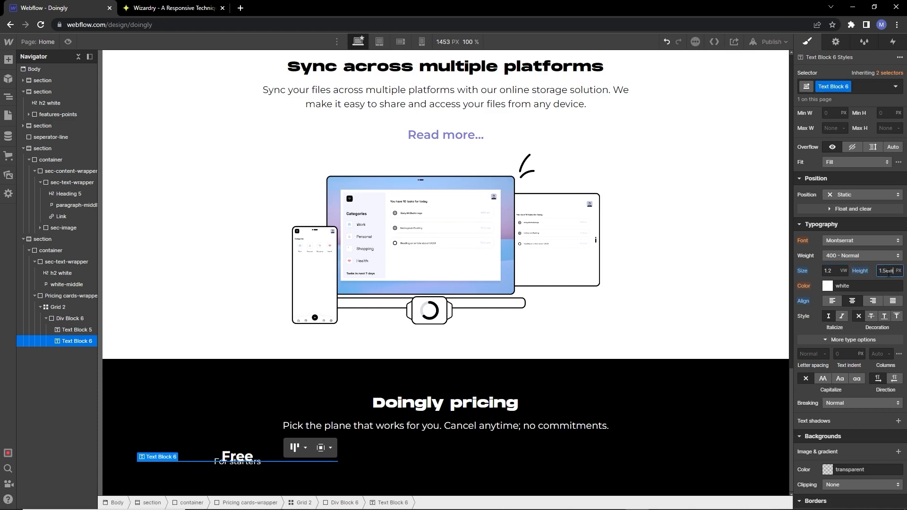
type("em")
key("Return")
Step: Set the "Free" title's line height to 1.5 em
left_click(240, 457)
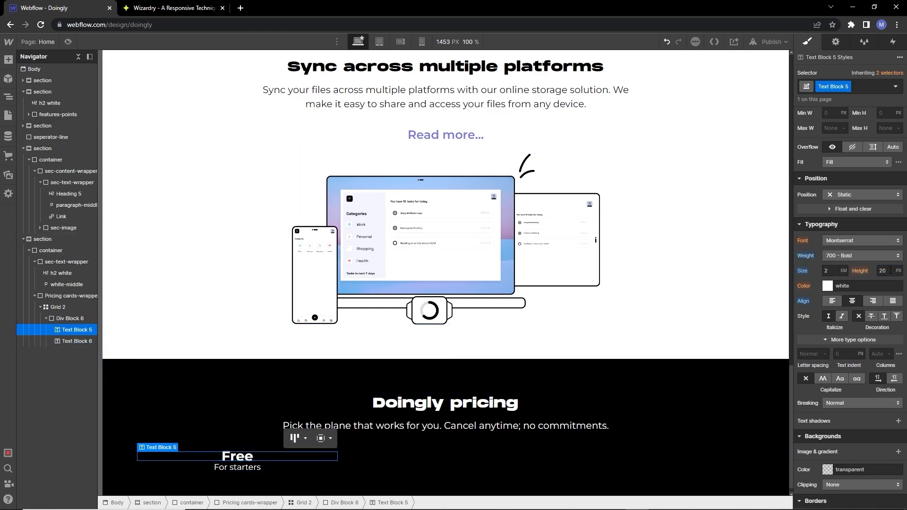
left_click(891, 271)
type("1.5em")
key("Return")
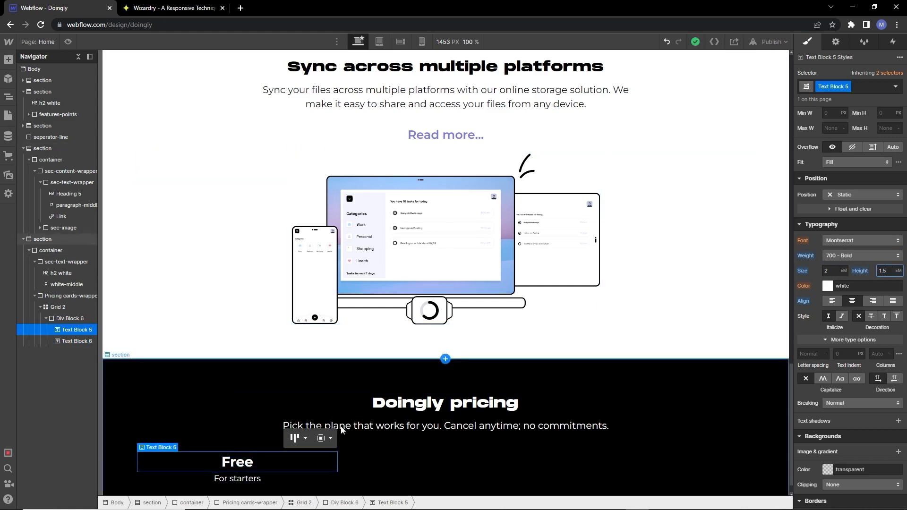
left_click(260, 482)
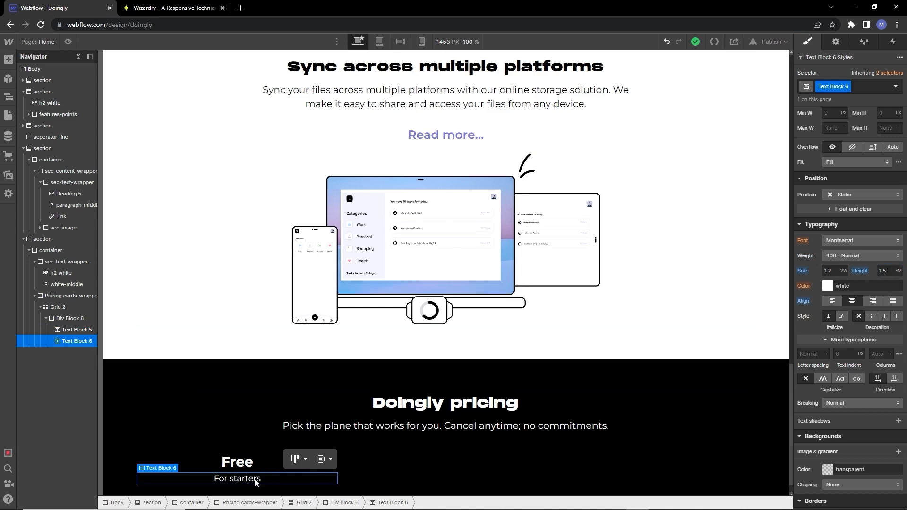
Step: Add a third text block to the card's div block and replace its placeholder text with "$0"
left_click(66, 319)
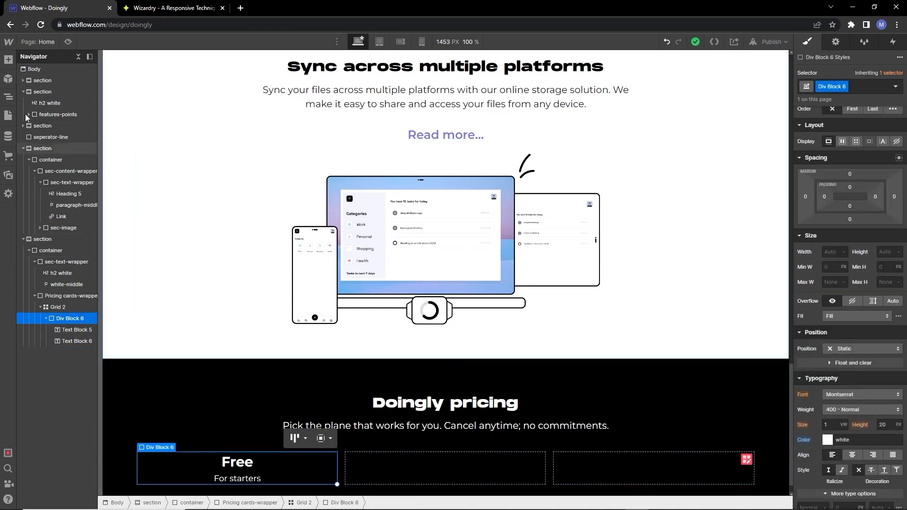
left_click(8, 59)
left_click(39, 368)
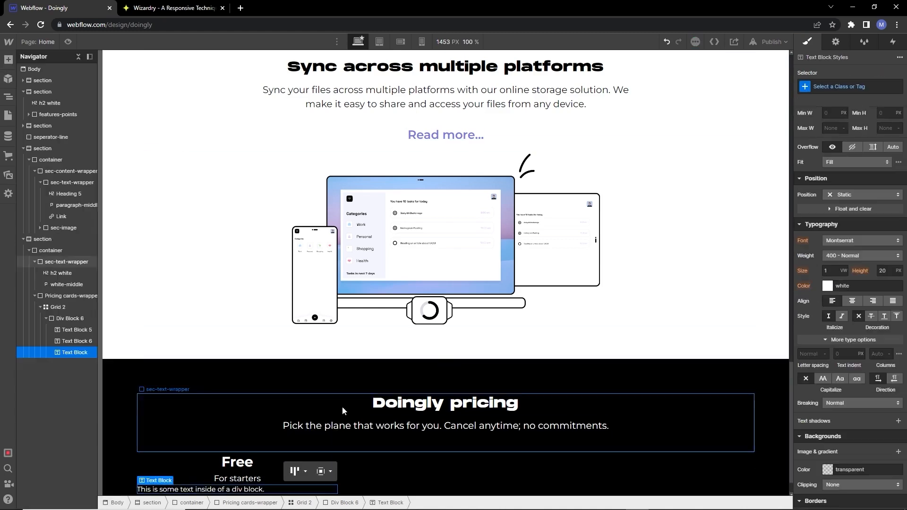
double_click(201, 456)
key("ctrl+a")
key("BackSpace")
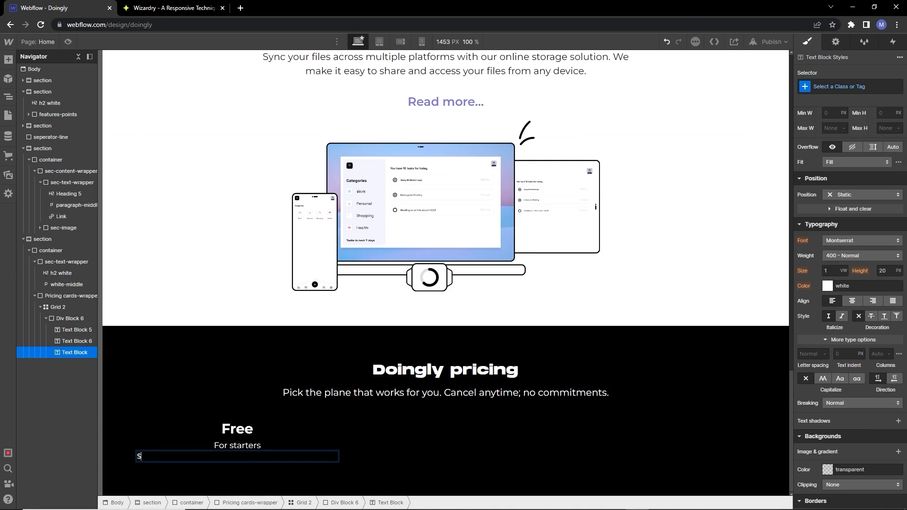
key("Escape")
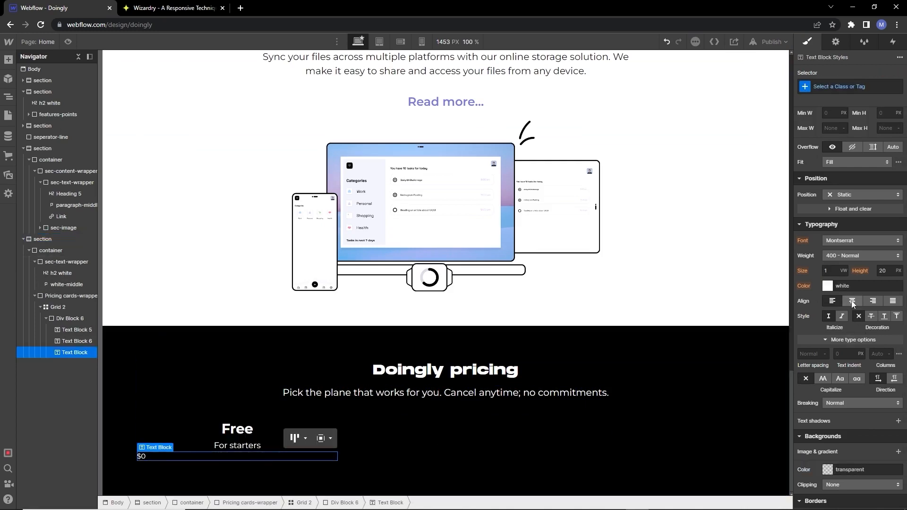
Step: Center the "$0" price and set its size to 3.4 em and its line height to 1.5 em
left_click(852, 301)
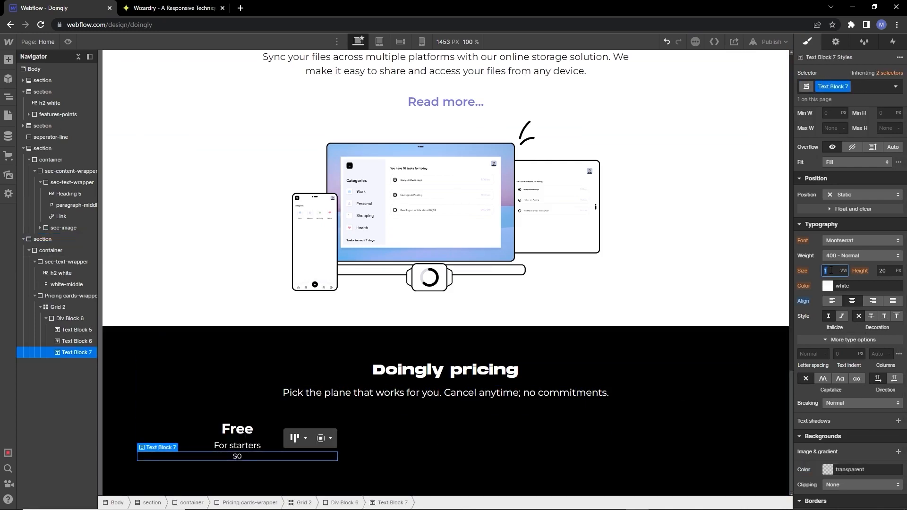
key("Tab")
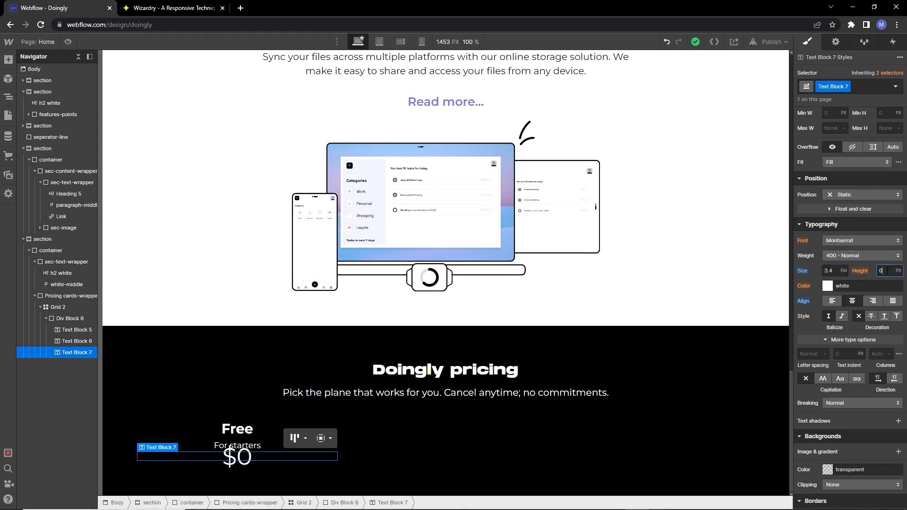
type("1.5")
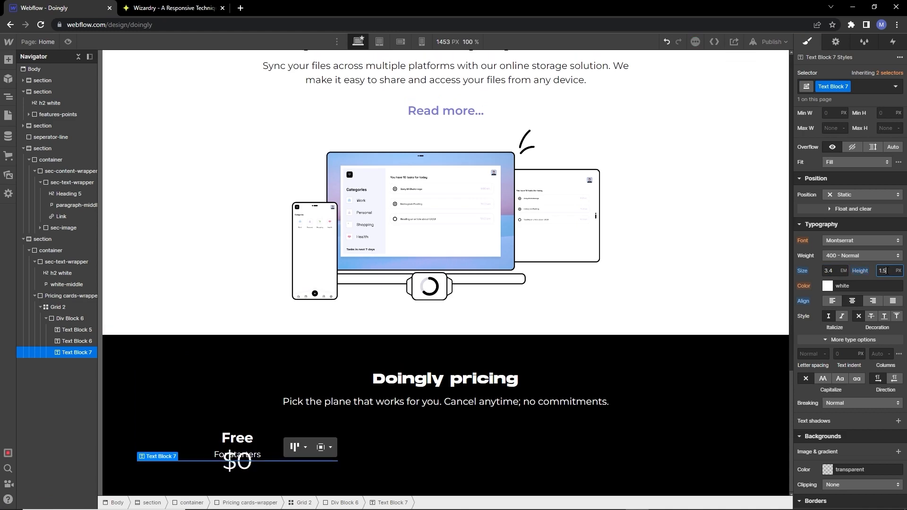
type("em")
key("Return")
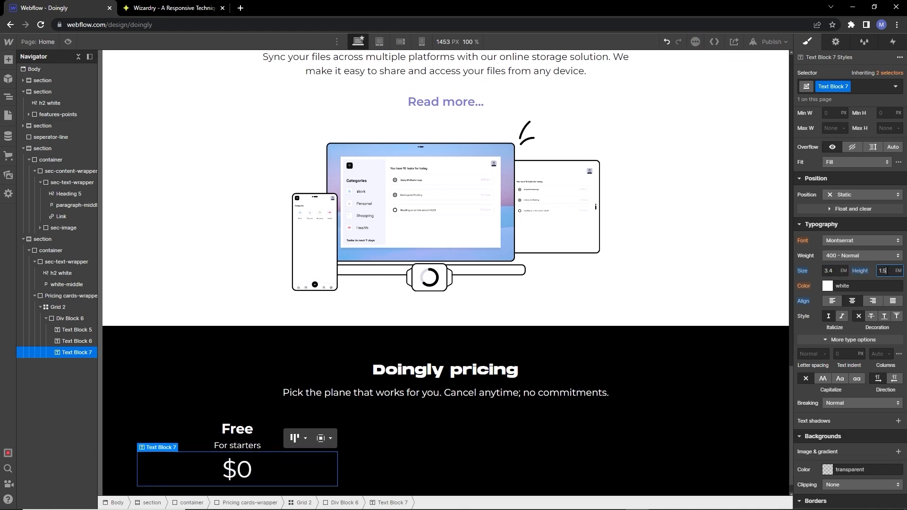
Step: Give the Free card's div block a white background and set its text color to black
left_click(70, 318)
scroll(840, 350, "down", 5)
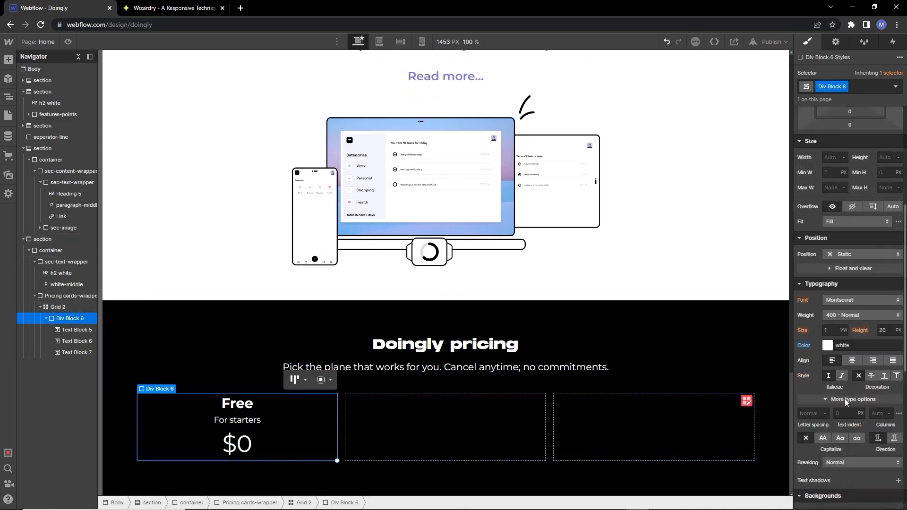
left_click(828, 387)
left_click_drag(816, 271, 759, 193)
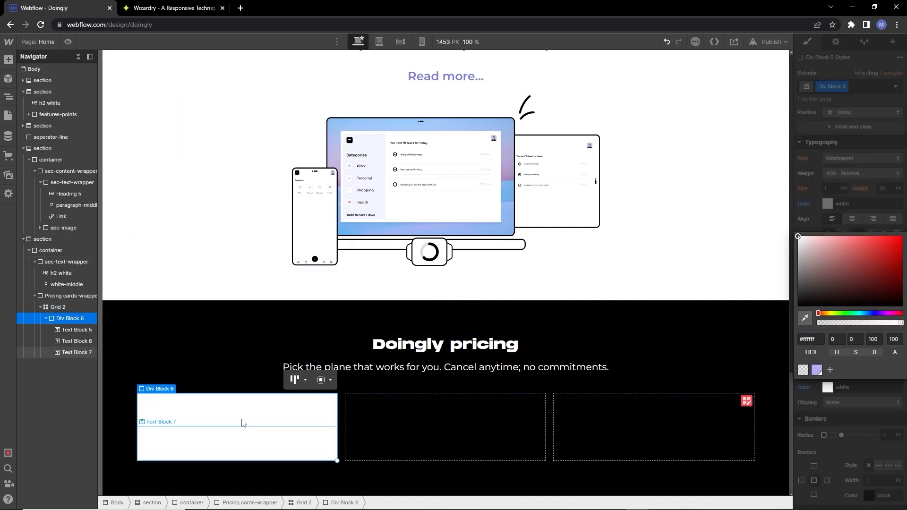
scroll(824, 406, "up", 4)
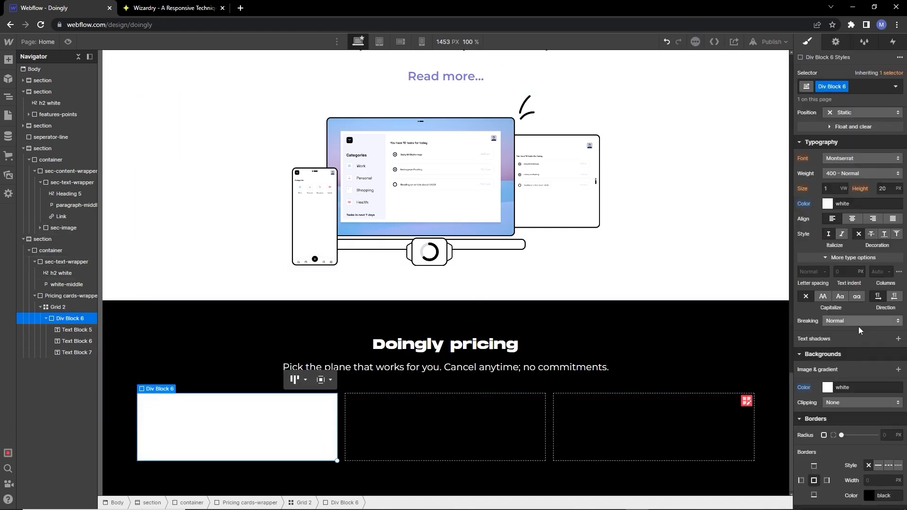
left_click_drag(823, 266, 798, 295)
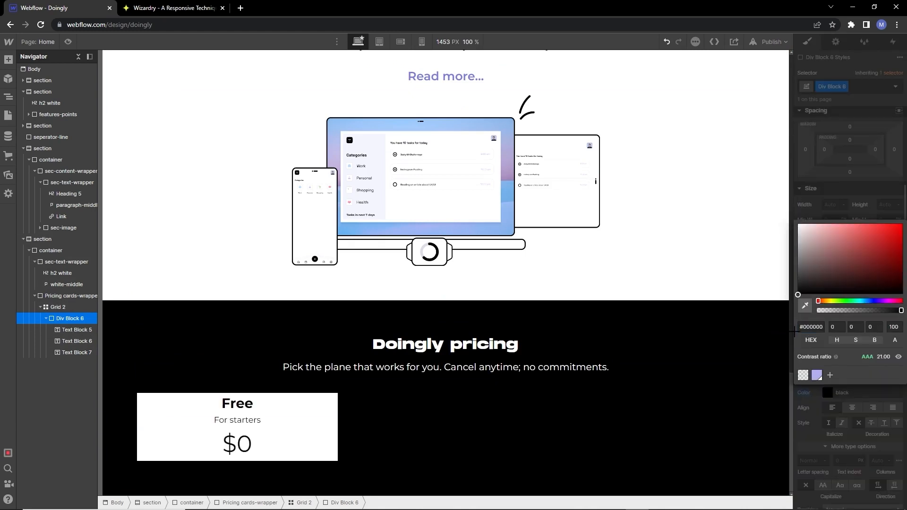
left_click(326, 401)
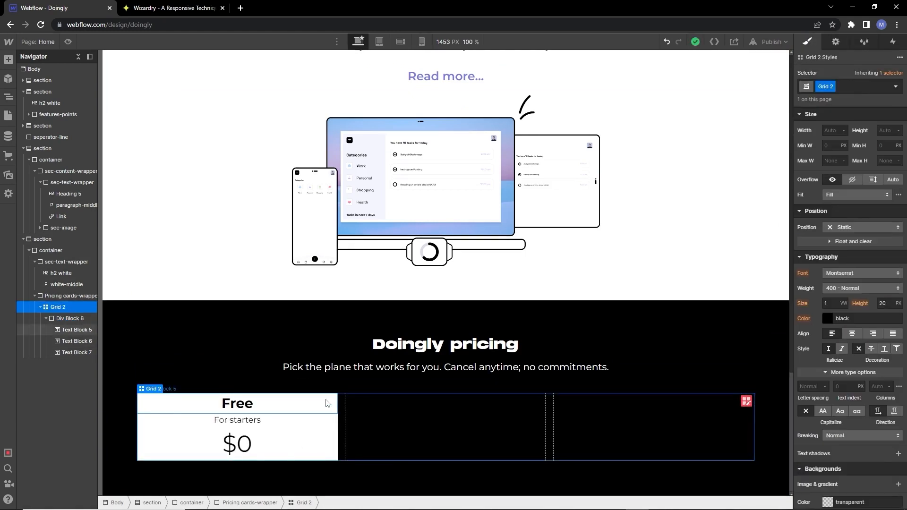
Step: Add a button below the "$0" price in the Free card and change its text to "Get Started"
left_click(66, 318)
left_click(8, 59)
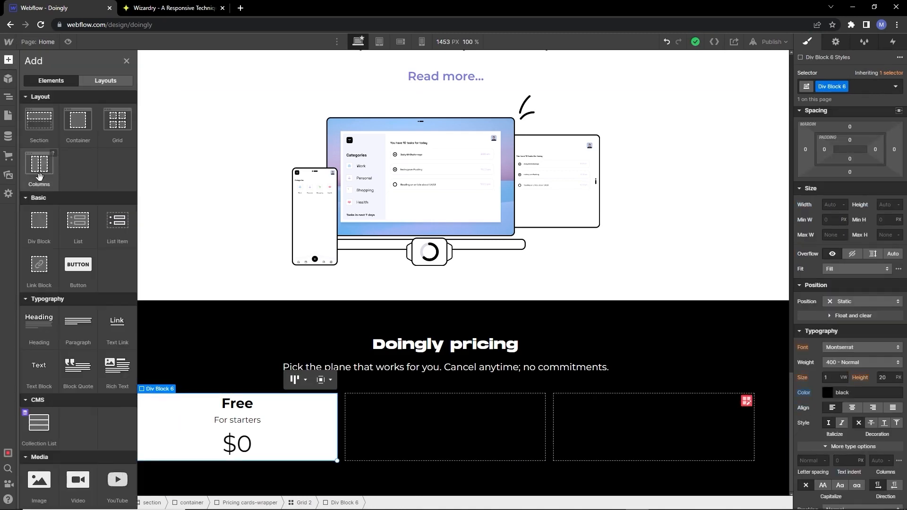
left_click(78, 267)
left_click(244, 376)
key("alt+Tab")
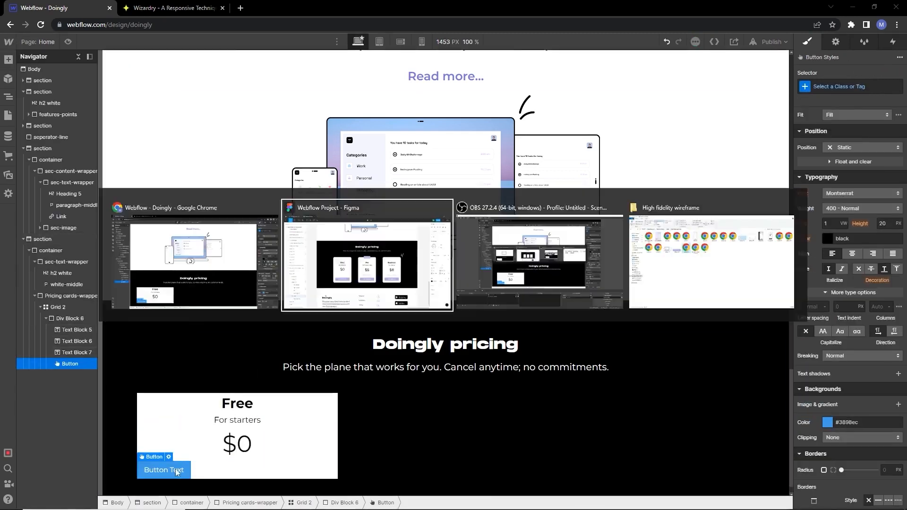
key("alt+Tab")
double_click(170, 470)
type("Get Started")
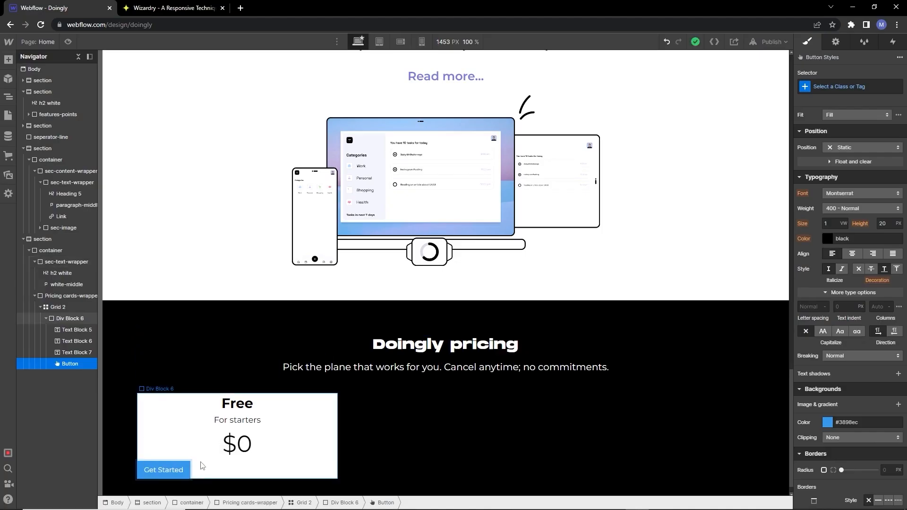
left_click(212, 462)
Step: Set the "Get Started" button's background color to the saved Light Steel Blue swatch
left_click(183, 470)
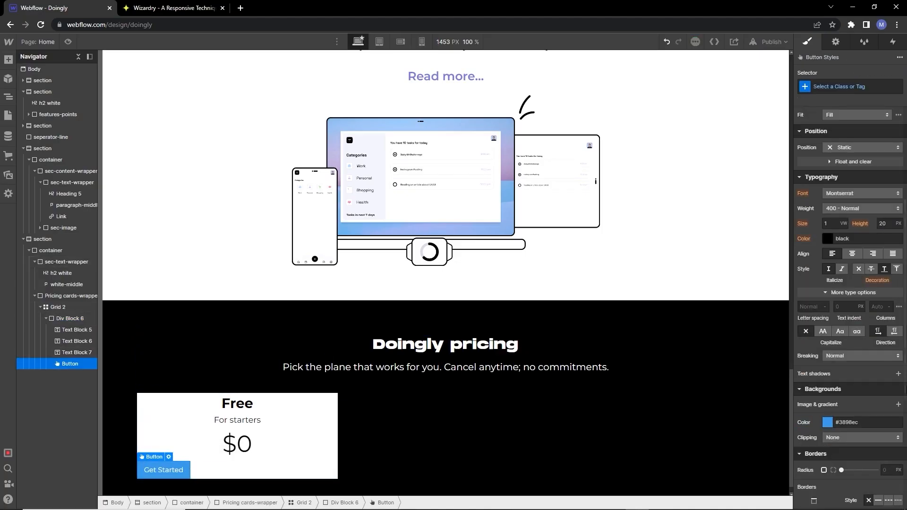
left_click(827, 423)
left_click(816, 406)
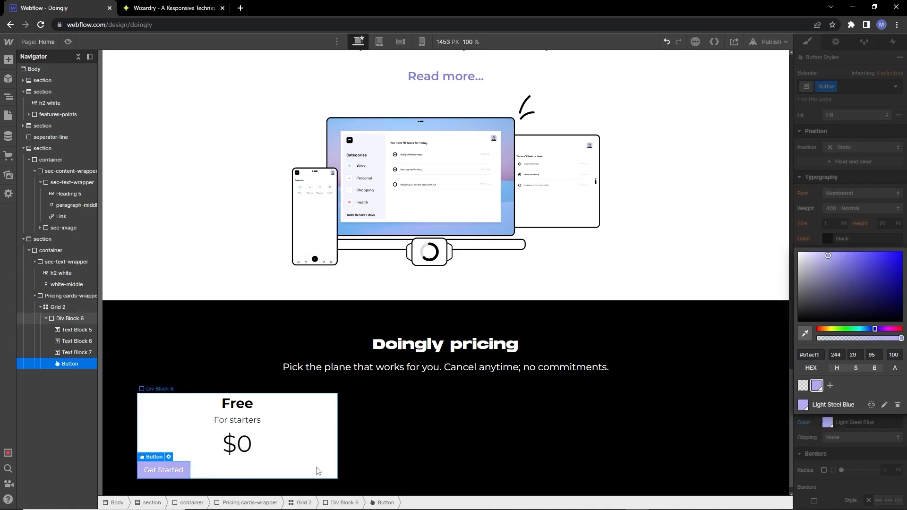
left_click(246, 473)
Step: Set the "Get Started" text to 600 - Semi Bold weight and a size of 1.2 em
left_click(180, 469)
scroll(862, 334, "up", 1)
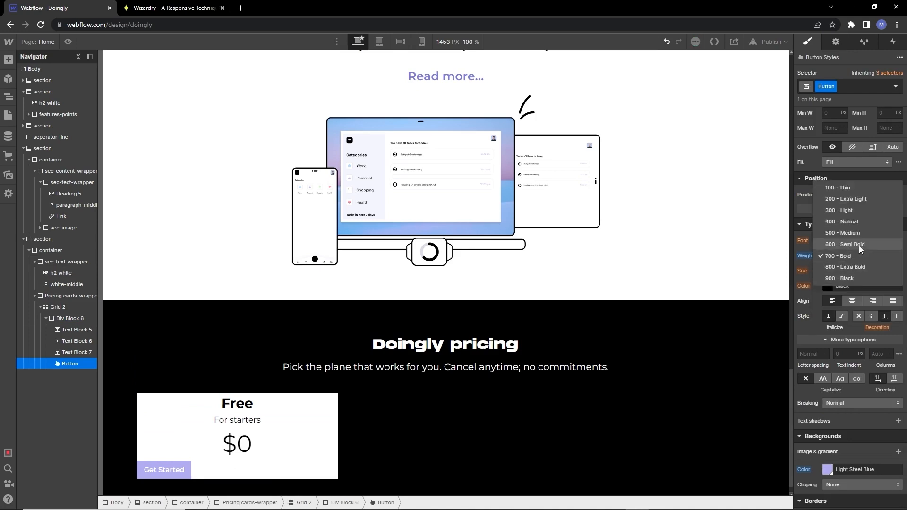
left_click(859, 245)
left_click(195, 472)
left_click(182, 472)
scroll(829, 341, "down", 3)
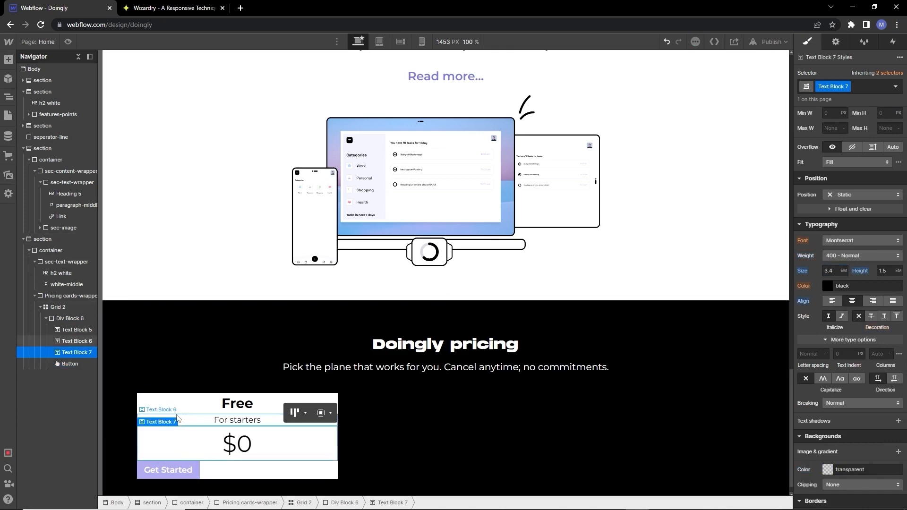
Step: Make the Free card's div block a vertical flex layout with its children justified to space between
left_click(333, 398)
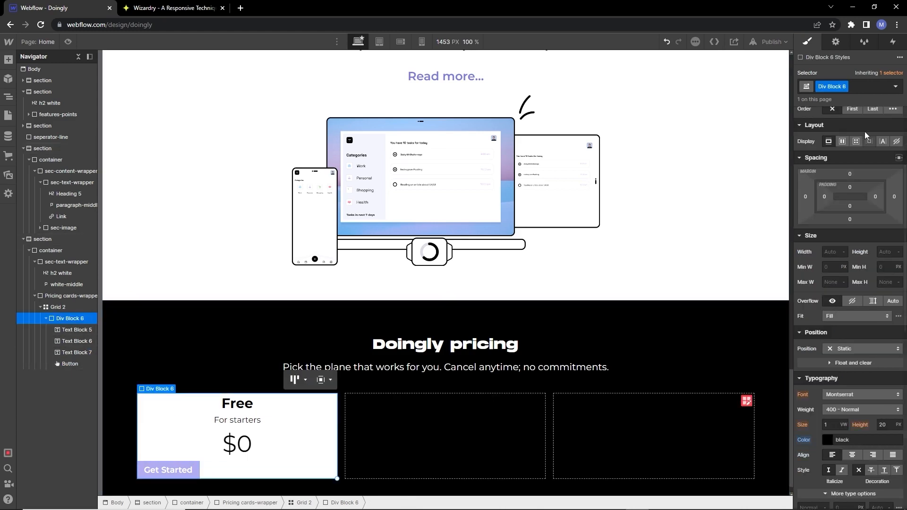
left_click(840, 142)
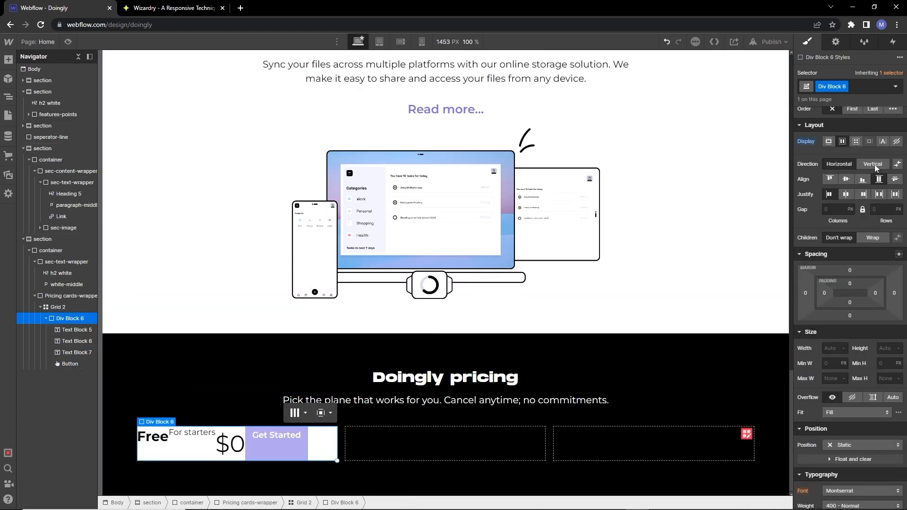
left_click(874, 164)
left_click(878, 194)
Step: Make the "Get Started" button a vertical flex layout with its content centered in both alignment and justification
left_click(271, 476)
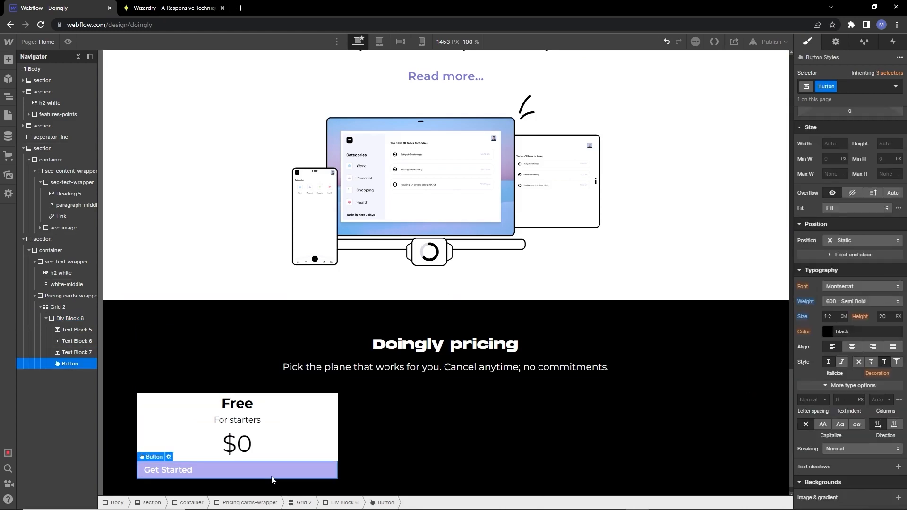
scroll(871, 179, "up", 3)
left_click(842, 175)
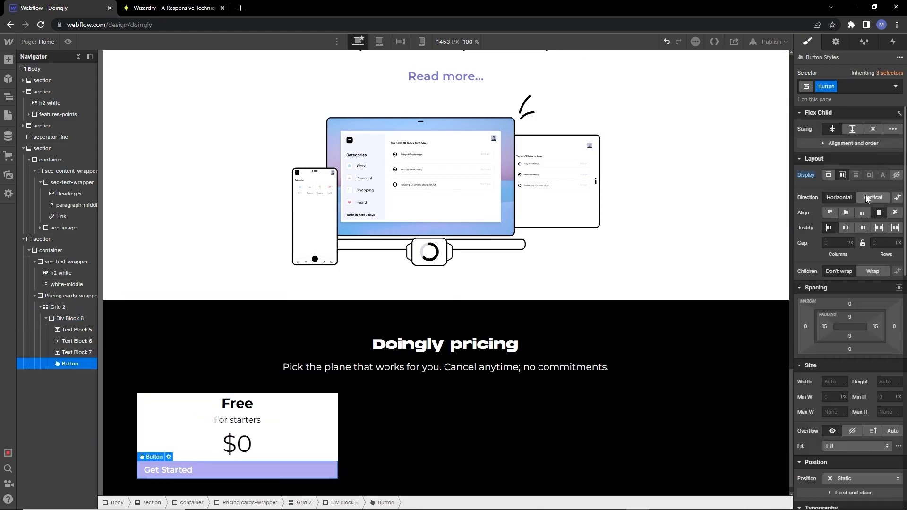
left_click(846, 213)
left_click(845, 228)
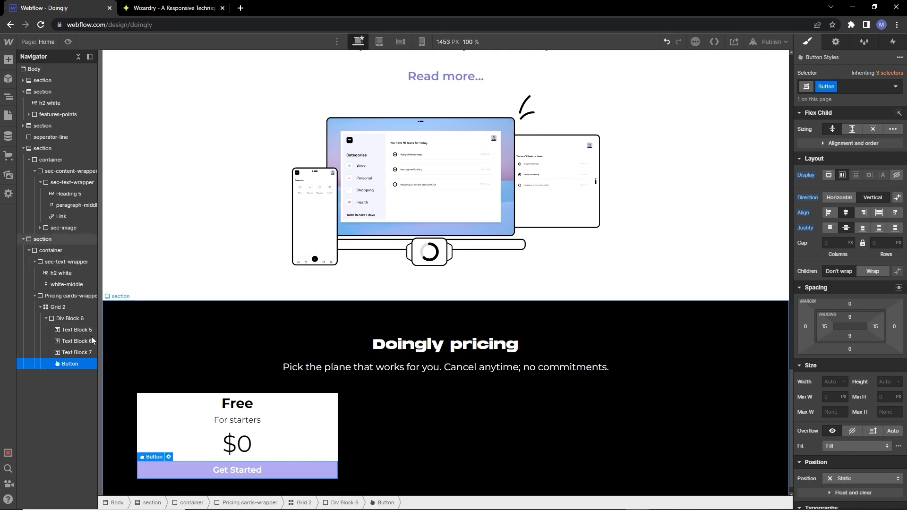
Step: Give the Free card 20 px of padding on all sides and a 20 px corner radius
left_click(79, 319)
left_click_drag(875, 435, 865, 435)
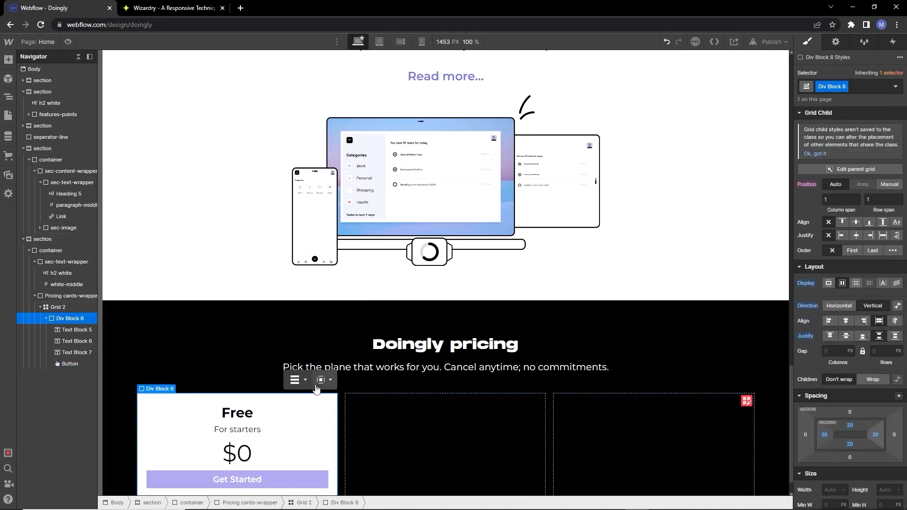
scroll(338, 421, "down", 1)
scroll(888, 444, "down", 5)
scroll(888, 444, "down", 4)
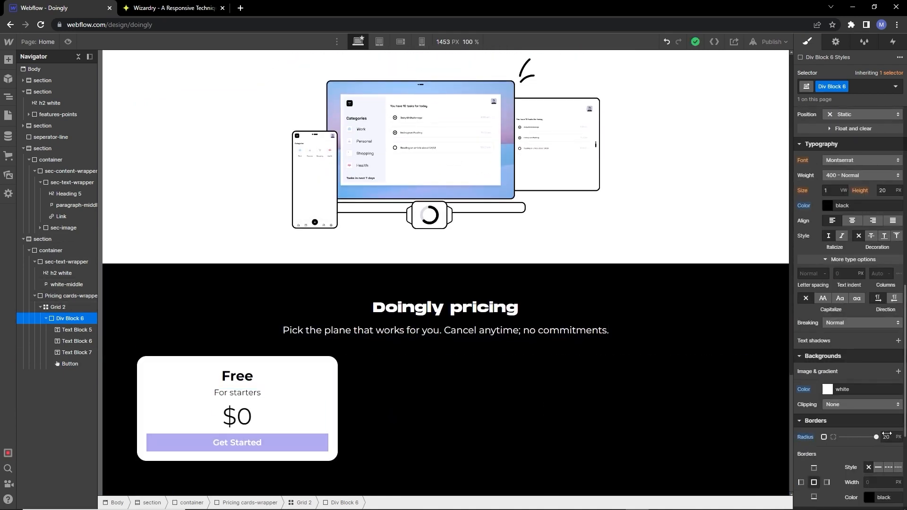
Step: Round the "Get Started" button's corners with a 5 px radius
left_click(325, 443)
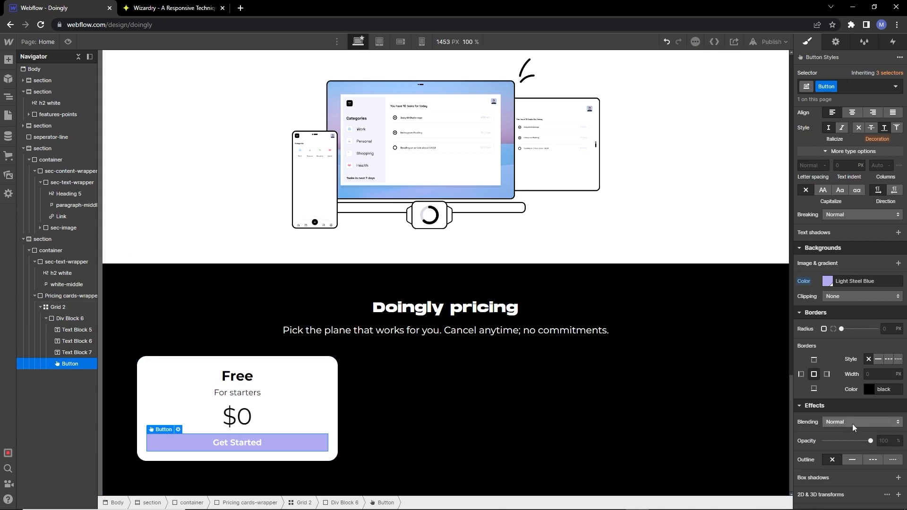
left_click_drag(842, 329, 846, 330)
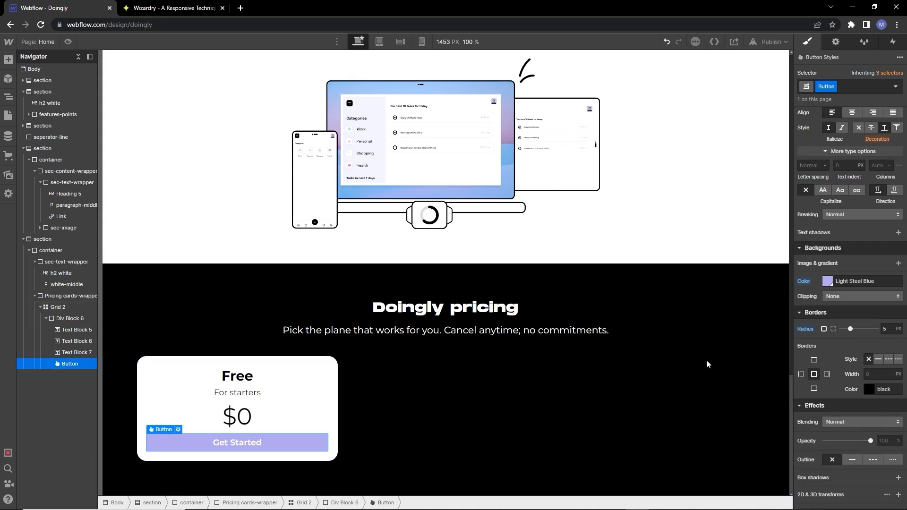
Step: Widen the pricing grid's column gap and set the Pricing cards-wrapper's left and right padding to 70 px
left_click(332, 434)
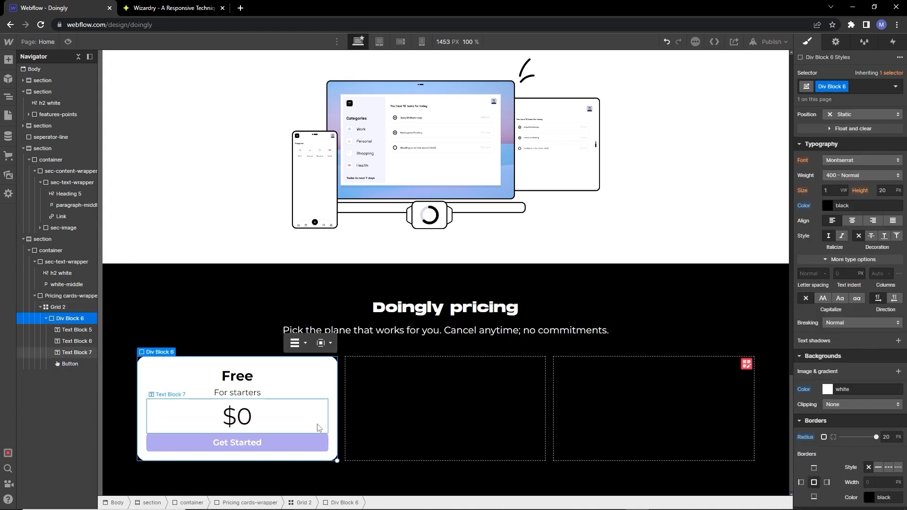
left_click(745, 363)
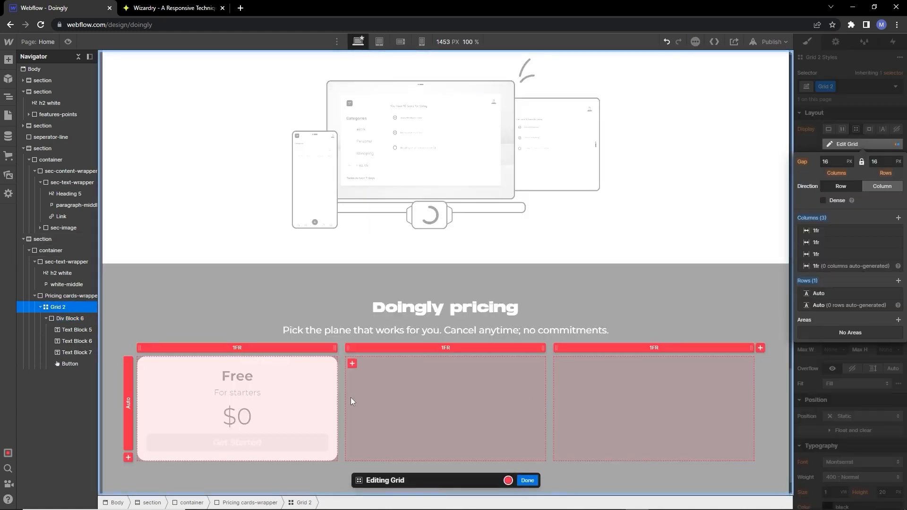
left_click(528, 480)
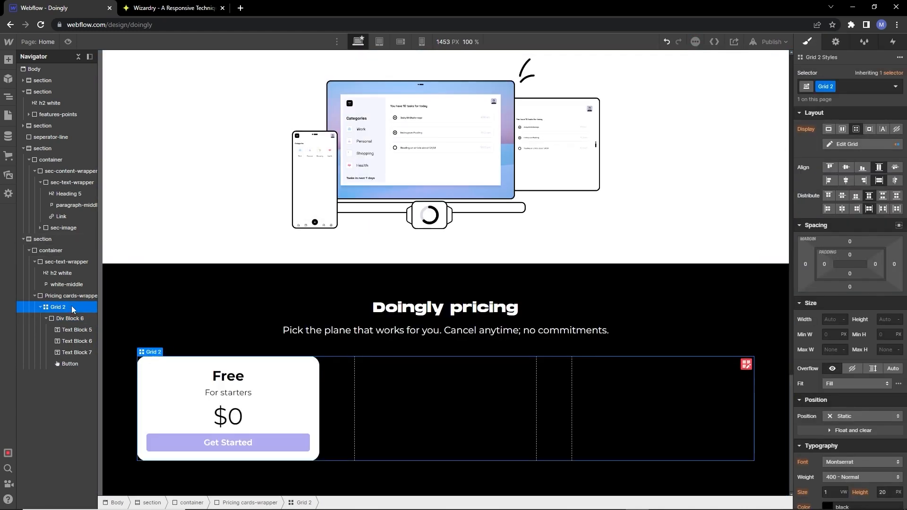
left_click(72, 297)
left_click_drag(877, 187, 844, 186)
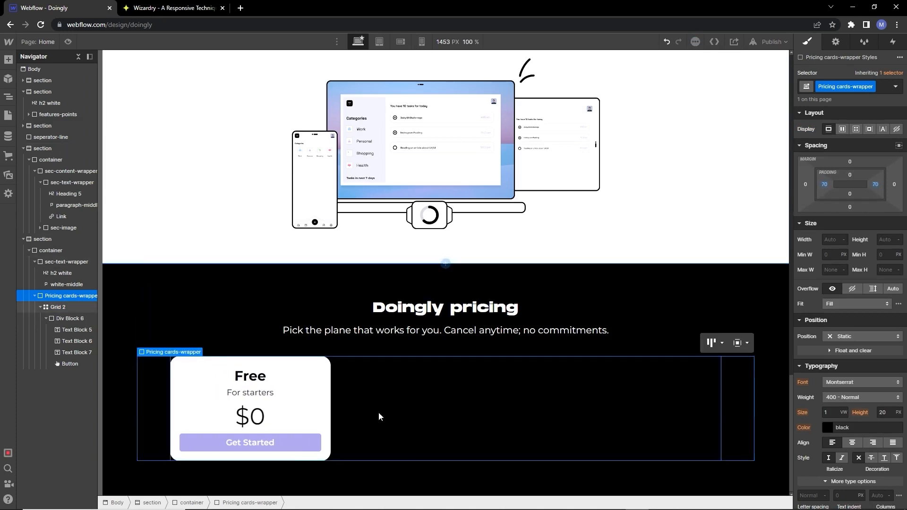
Step: Set the "Free" title's top margin to 40 px
left_click(247, 382)
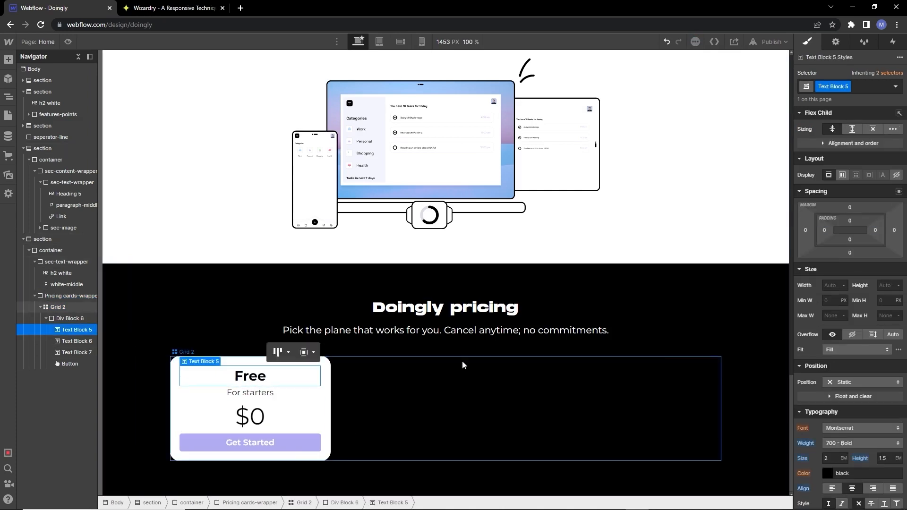
left_click(850, 209)
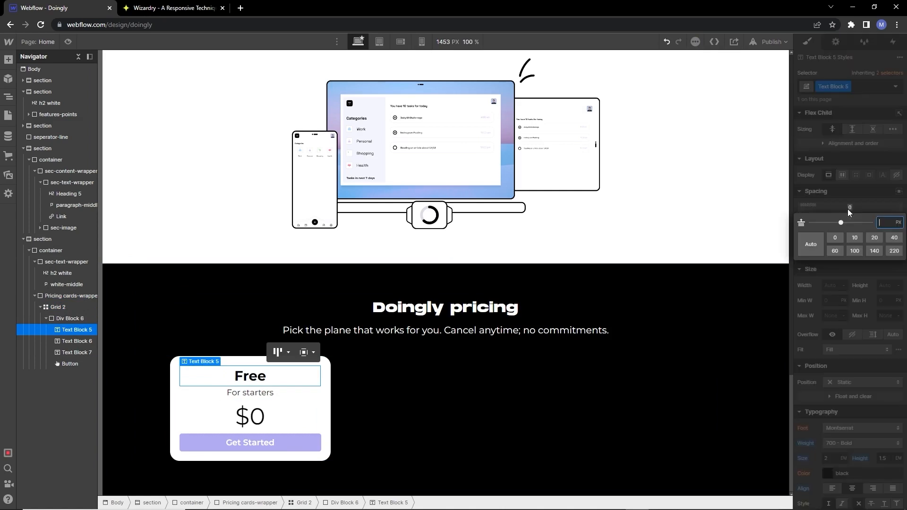
left_click(894, 238)
Step: Set the "For starters" text's top and bottom margins to 20 px
left_click(275, 410)
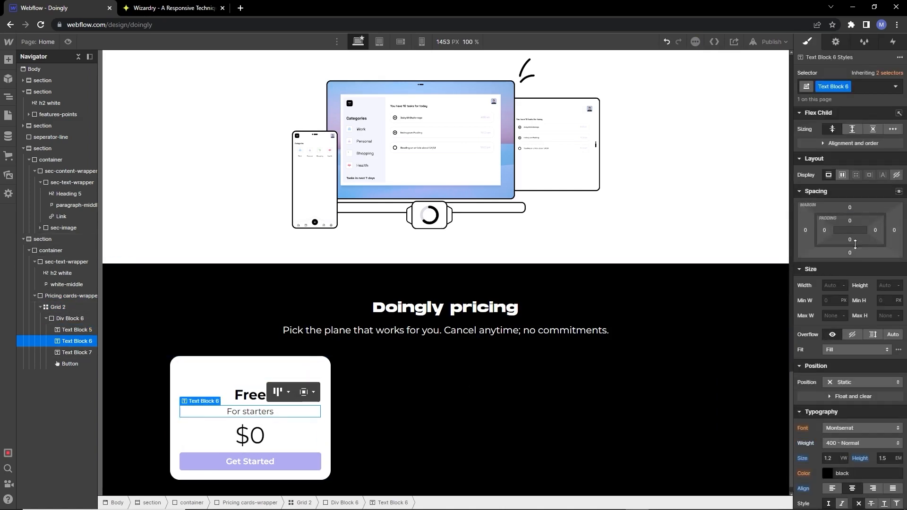
left_click(853, 208)
left_click(874, 238)
left_click(866, 200)
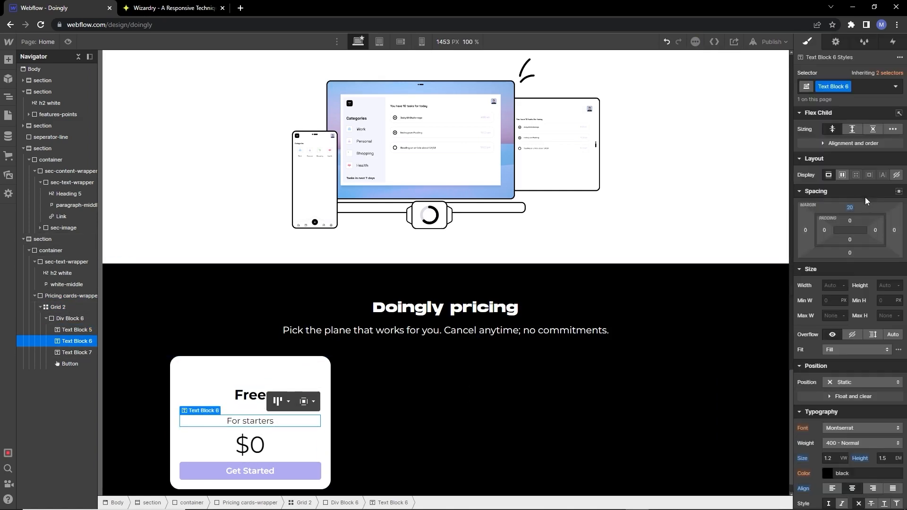
left_click(851, 253)
left_click(873, 282)
Step: Set the "Get Started" button's top margin to 100 px
left_click(283, 449)
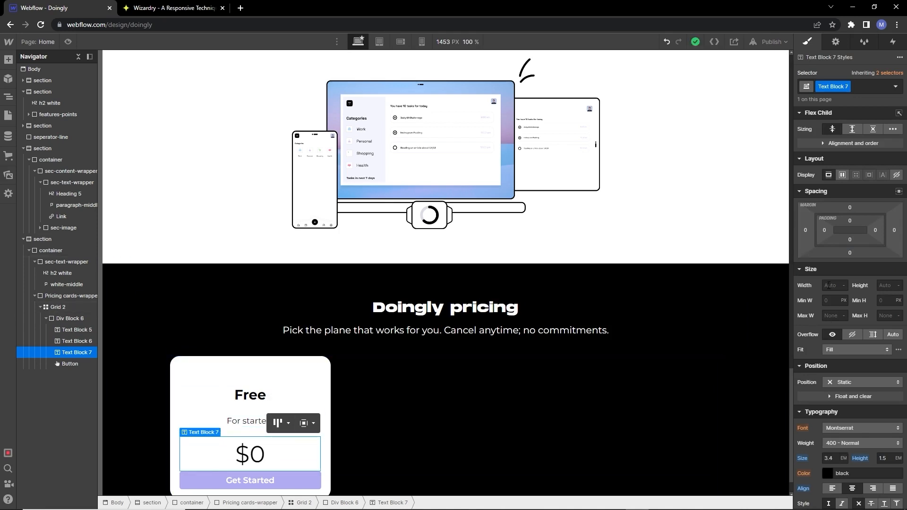
left_click(250, 480)
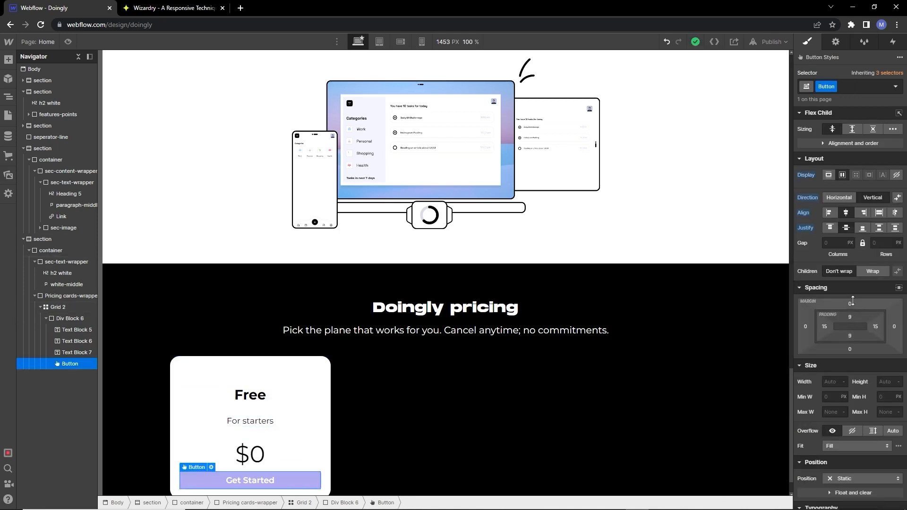
left_click(851, 303)
left_click(855, 348)
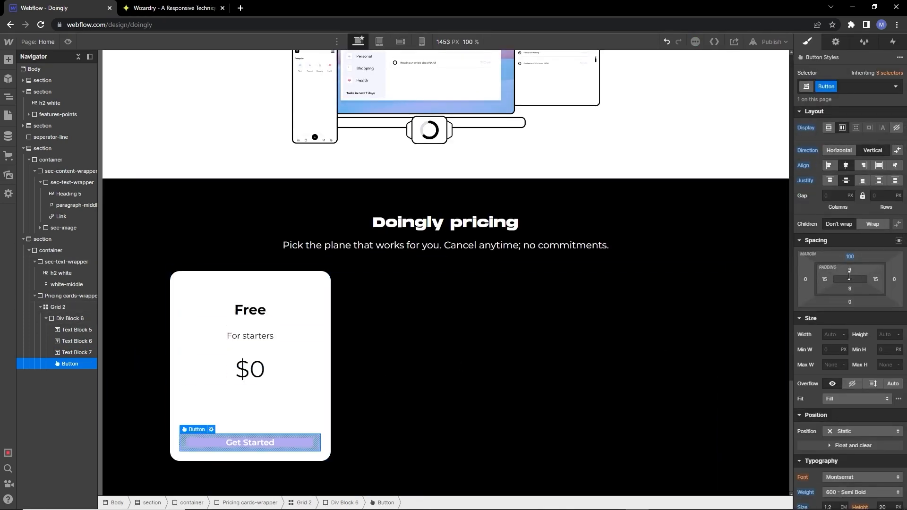
Step: Set the "Get Started" button's top and bottom padding to 15 px
left_click(853, 271)
type("15")
key("Return")
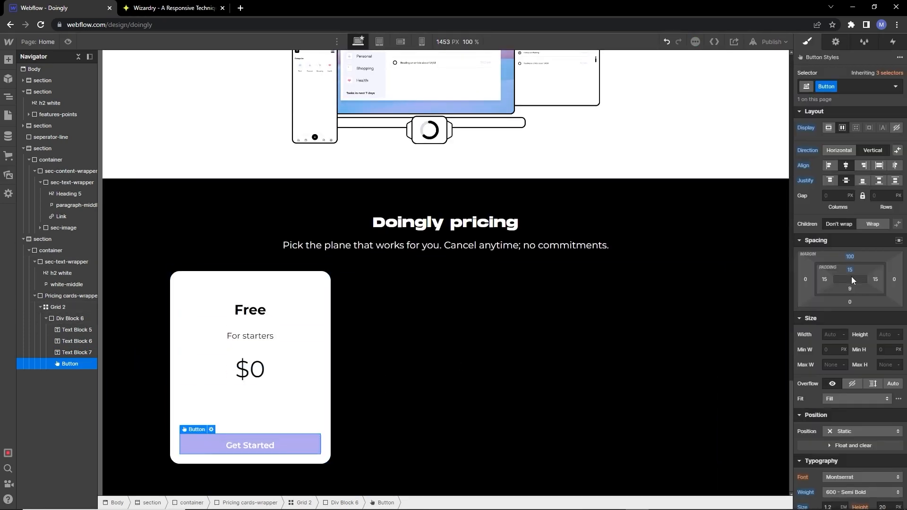
left_click(849, 289)
type("15")
key("Return")
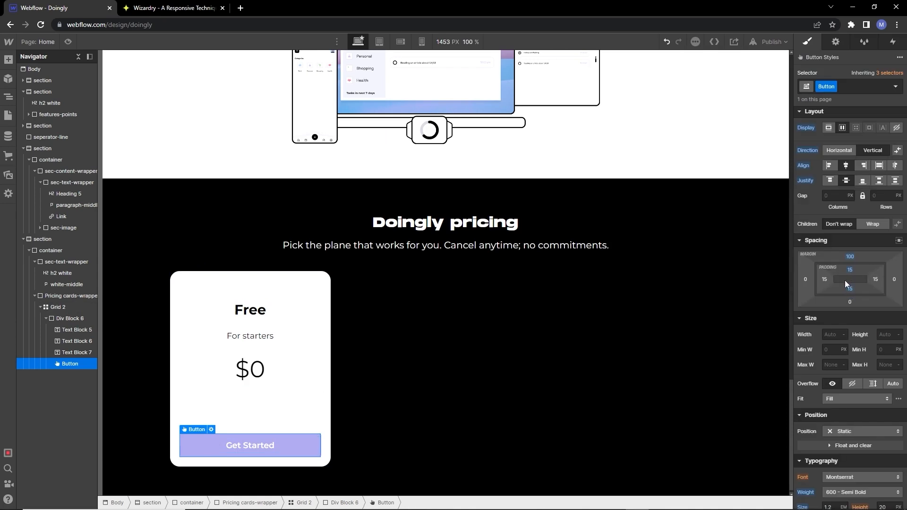
left_click(318, 400)
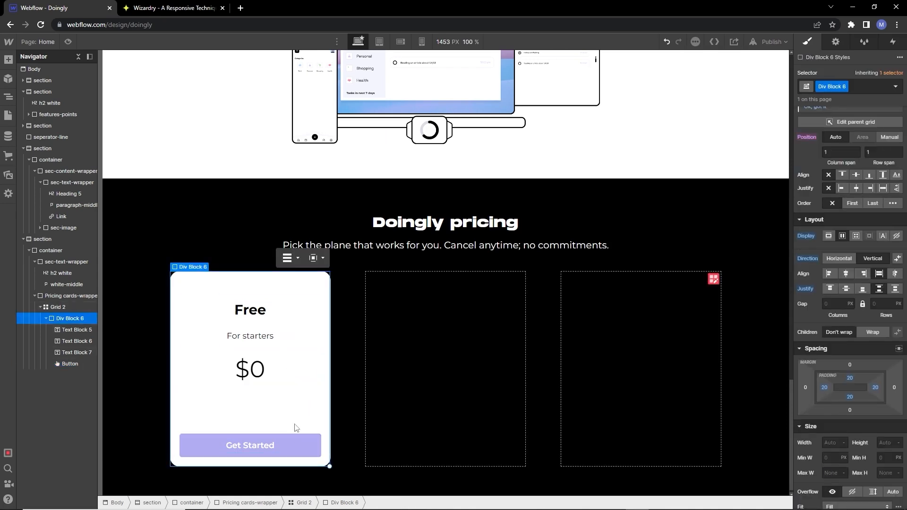
Step: Paste a copy of the Free pricing card into the grid's second column and check the Pro card in the Figma design
left_click(411, 392)
key("ctrl+v")
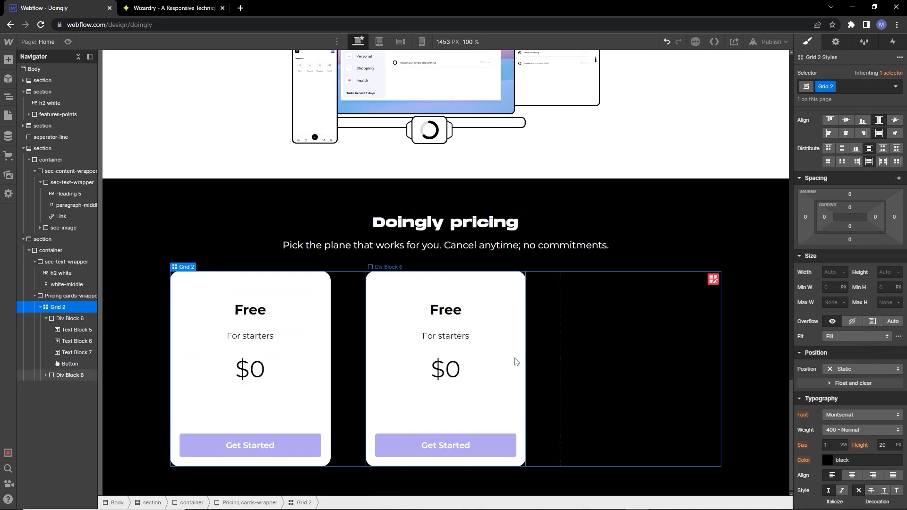
key("alt+Tab")
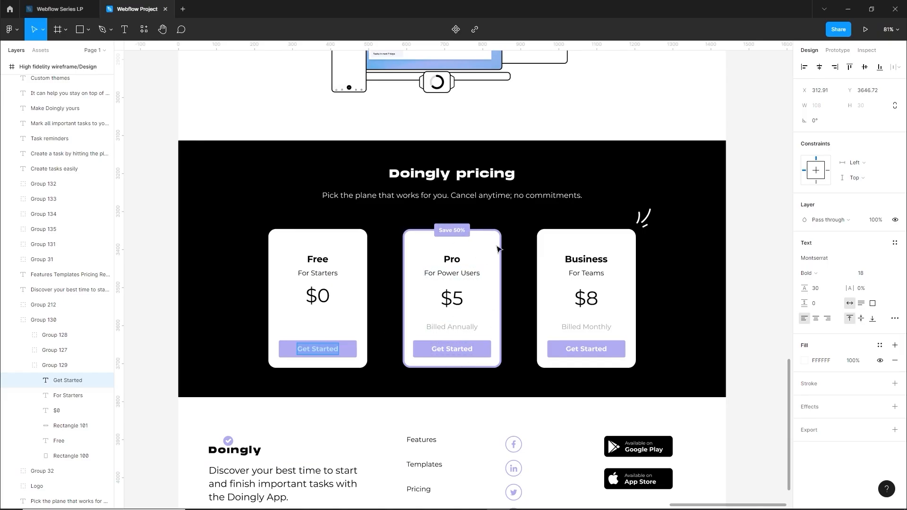
key("alt+Tab")
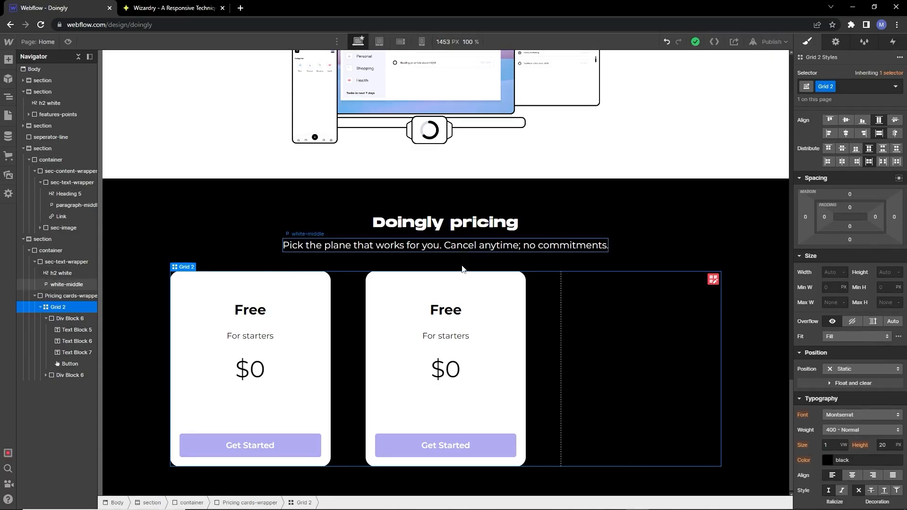
Step: Rename the first pricing card's class to "pricing card"
left_click(522, 319)
left_click(862, 86)
left_click(313, 280)
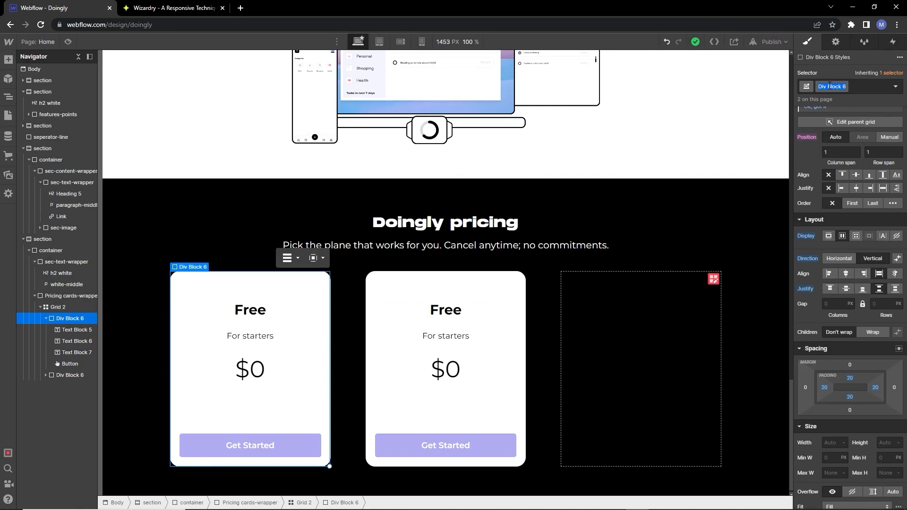
key("Return")
Step: Add the combo class "pro" to the second pricing card
left_click(512, 310)
left_click(523, 297)
left_click(865, 86)
type("pro")
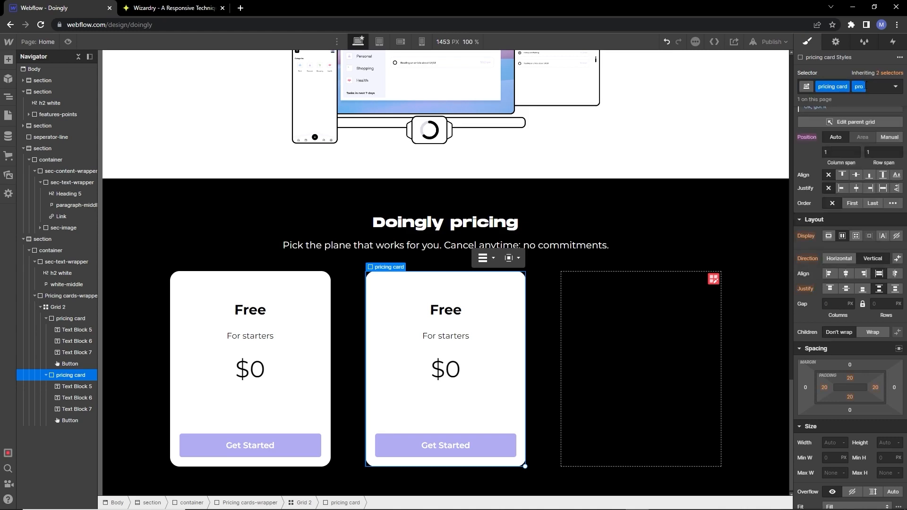
Step: Give the second pricing card a solid 5 px border in the Light Steel Blue swatch colour
scroll(880, 326, "down", 10)
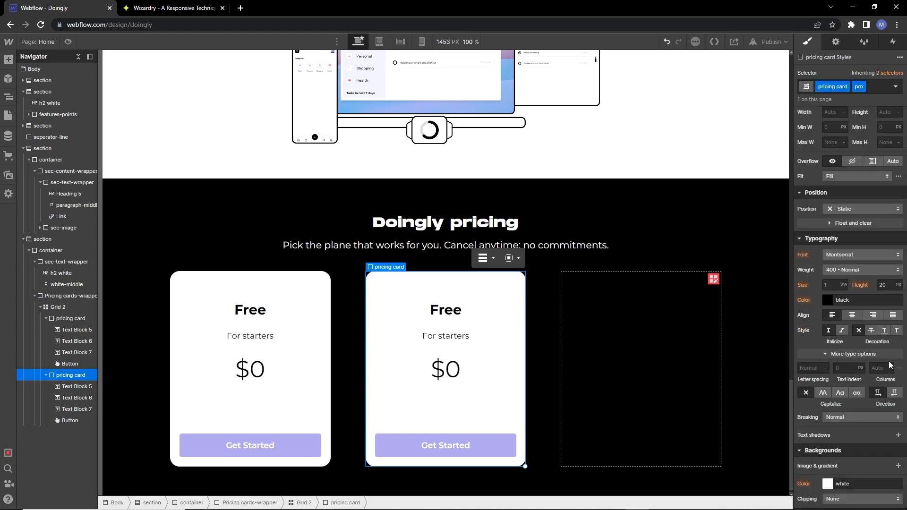
left_click(874, 387)
type("5")
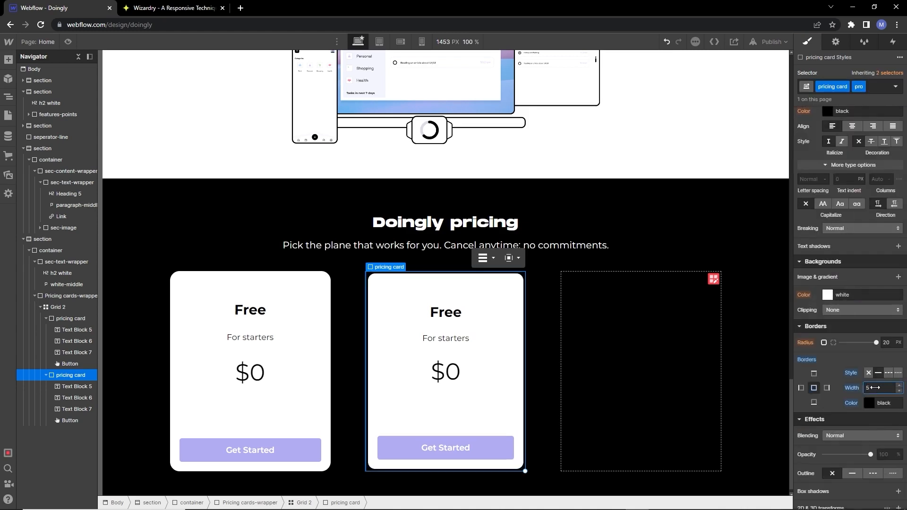
left_click(868, 404)
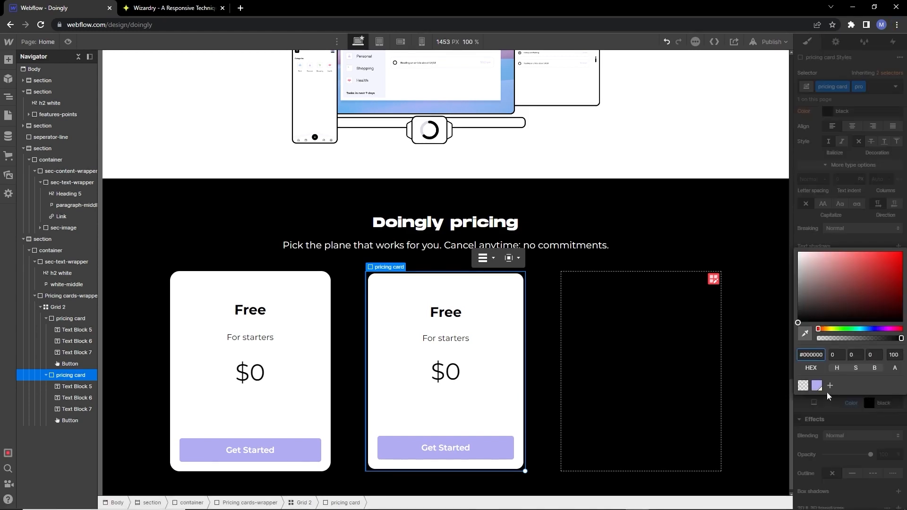
left_click(817, 388)
left_click(838, 410)
left_click(562, 452)
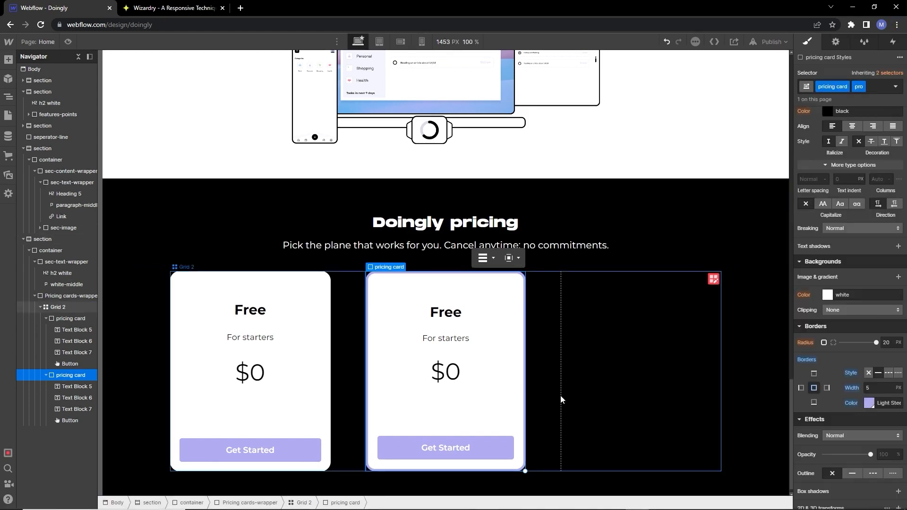
Step: Add a div block to the second pricing card and move it above the "Free" title
left_click(506, 310)
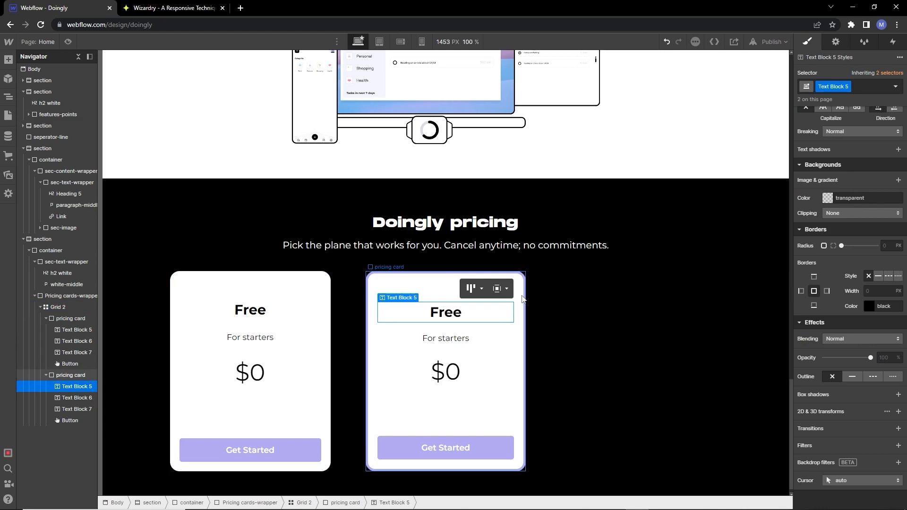
left_click(509, 297)
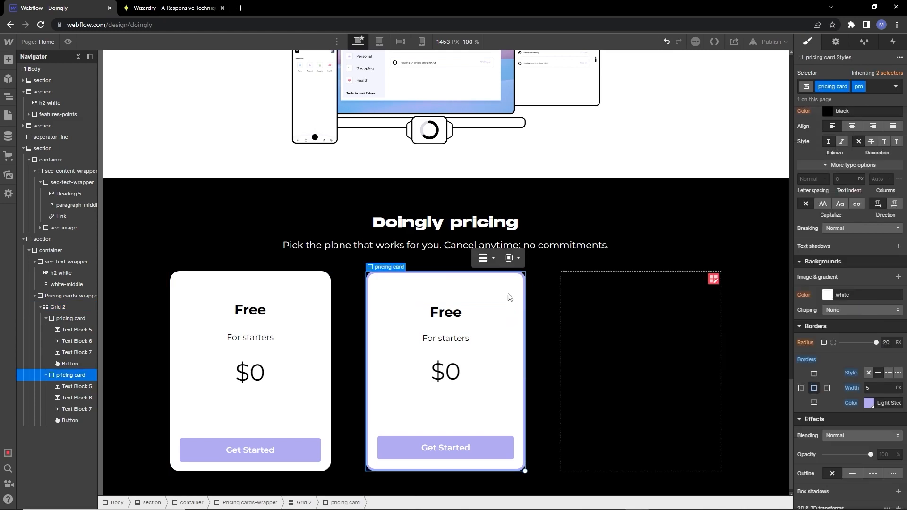
left_click(8, 59)
left_click(46, 221)
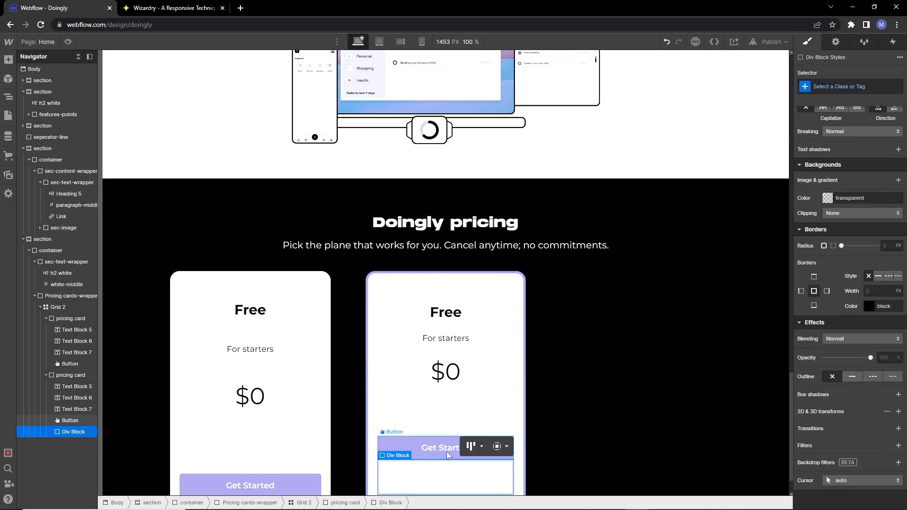
left_click_drag(441, 477, 444, 297)
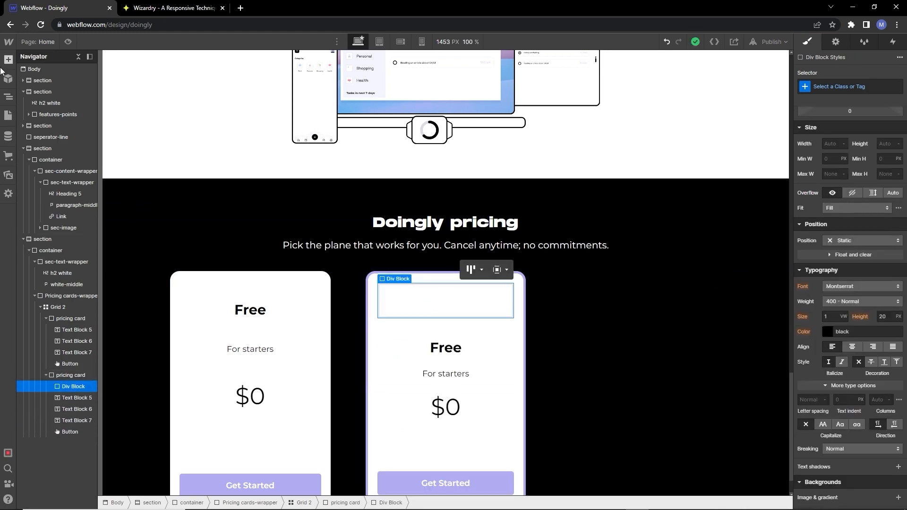
Step: Nest another div block inside the new one, with the class "saving tag" and a Light Steel Blue background
left_click(8, 59)
left_click(46, 223)
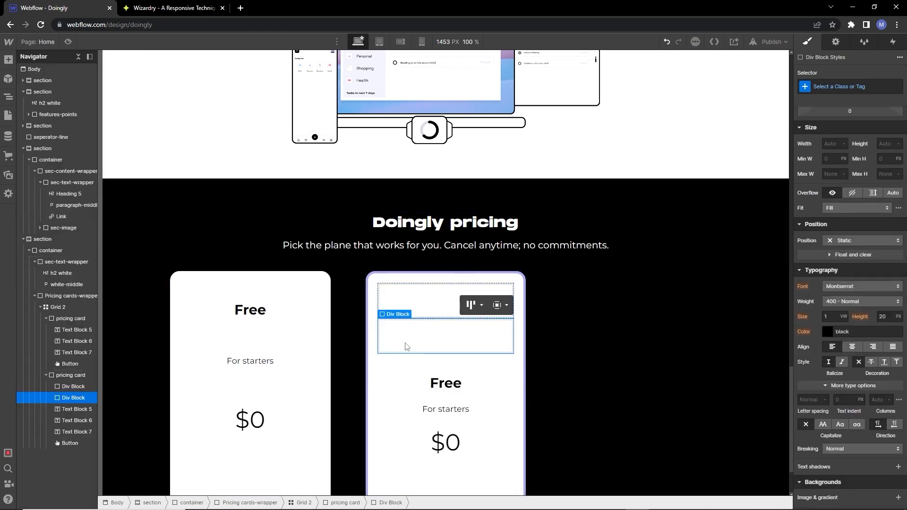
left_click(835, 87)
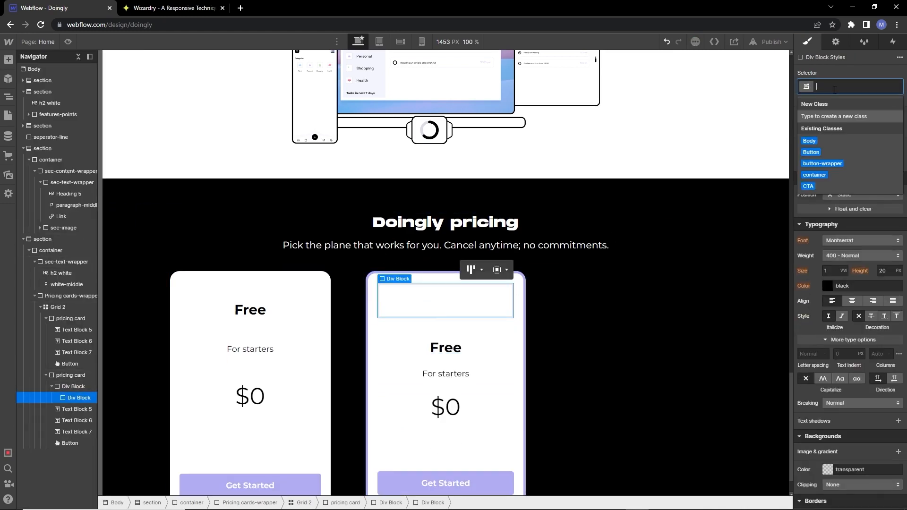
type("saving tag")
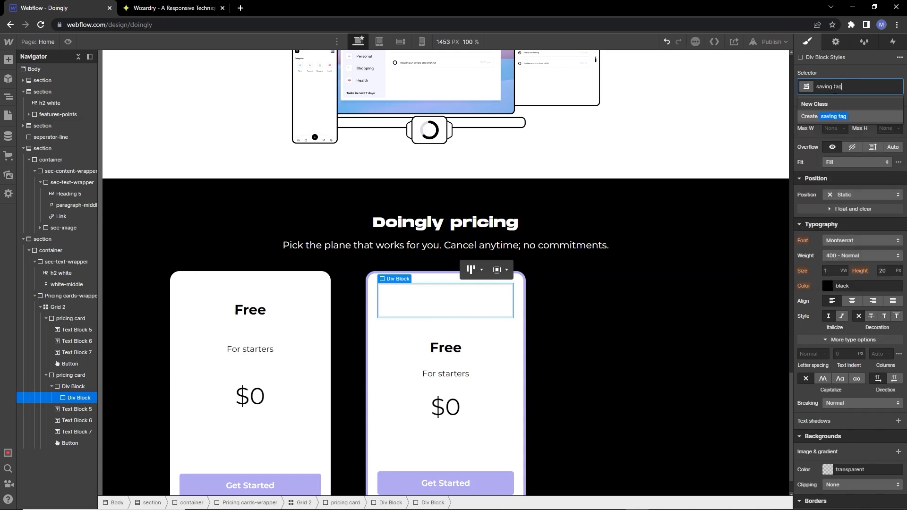
key("Return")
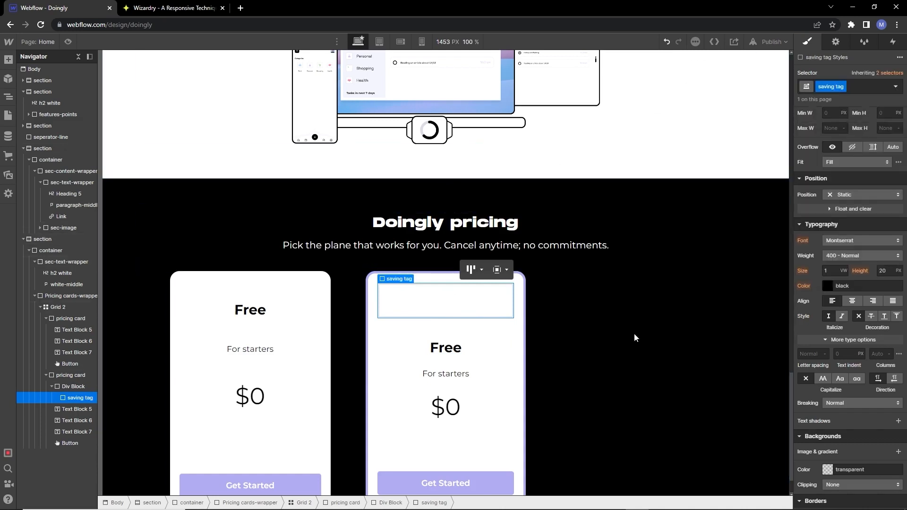
scroll(832, 401, "down", 2)
left_click(828, 375)
left_click(816, 358)
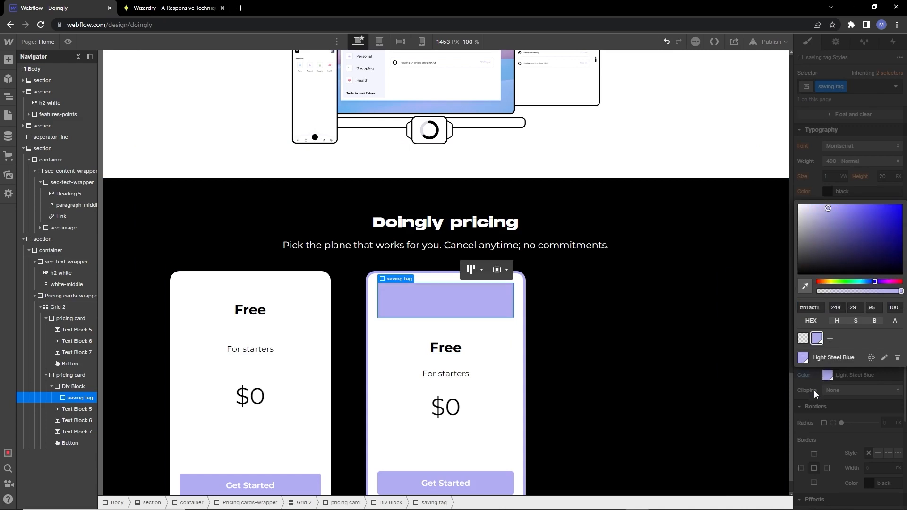
Step: Add a text block reading "Save 50%" inside the saving tag
left_click(9, 60)
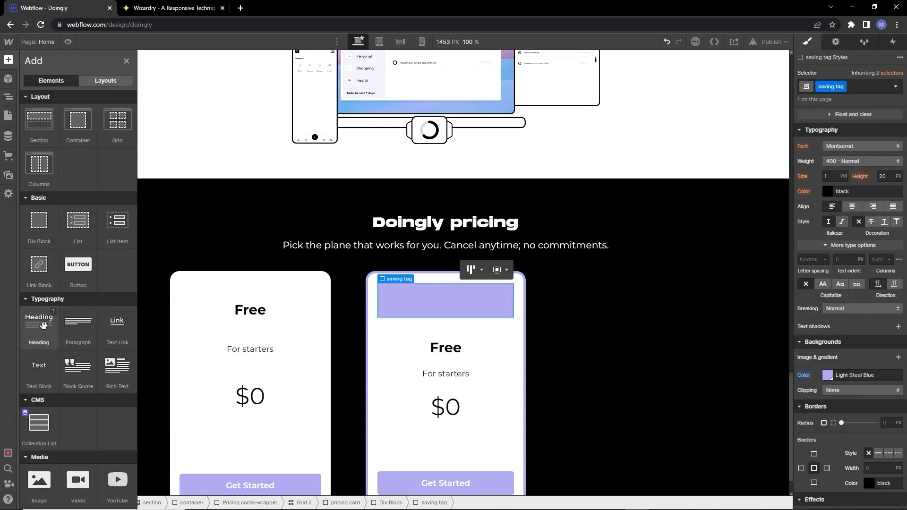
left_click(35, 364)
double_click(420, 289)
type("Save 50%")
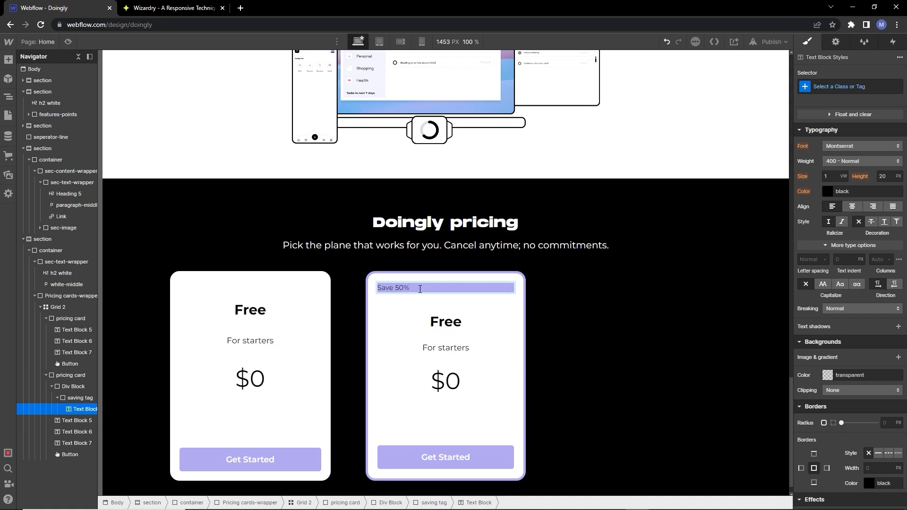
Step: Style the saving tag's text white, size 1.1 em, line height 1.5 em and weight 600 - Semi Bold
left_click(72, 399)
left_click(828, 240)
left_click_drag(814, 124, 795, 69)
left_click(802, 239)
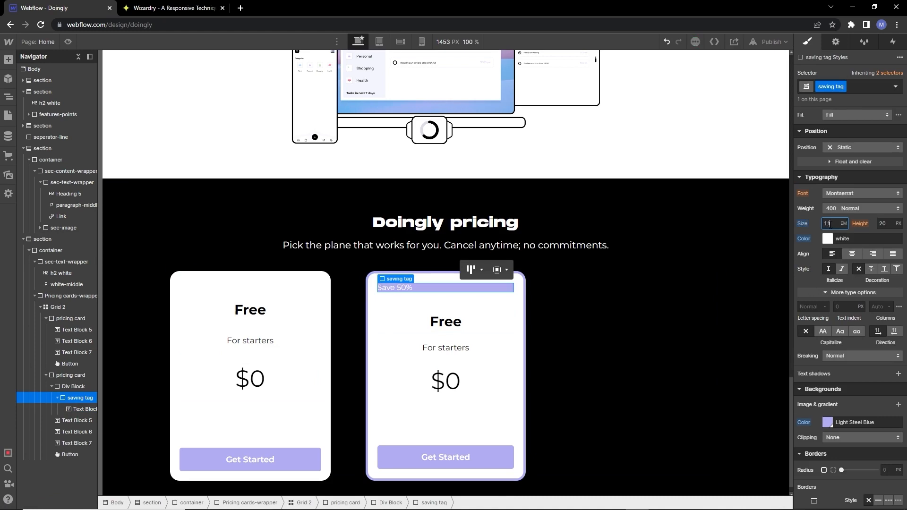
left_click(891, 227)
type("1.5em")
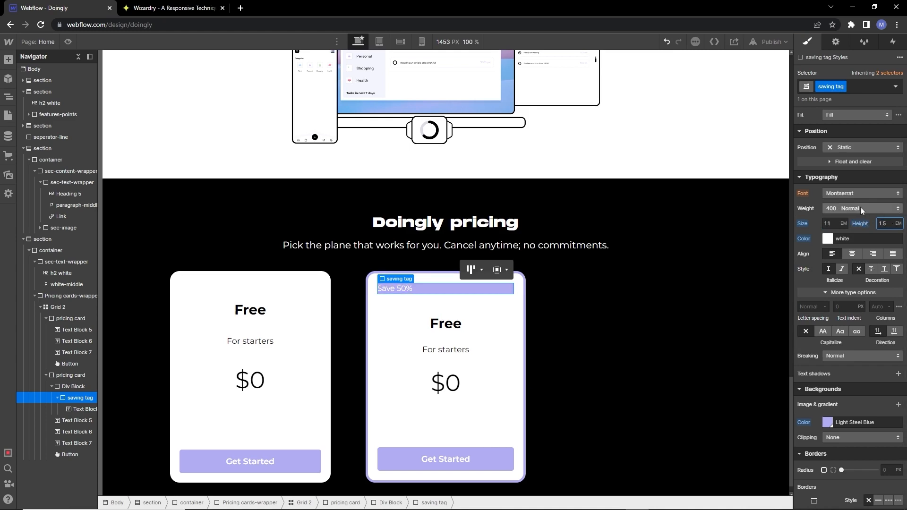
left_click(861, 207)
left_click(845, 231)
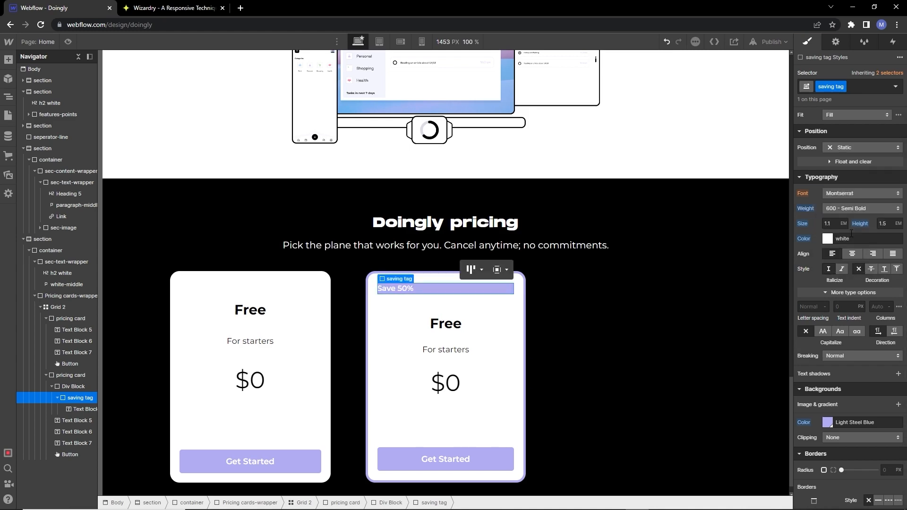
Step: Set the "Save 50%" text block to weight 700 - Bold and centre its text
left_click(396, 288)
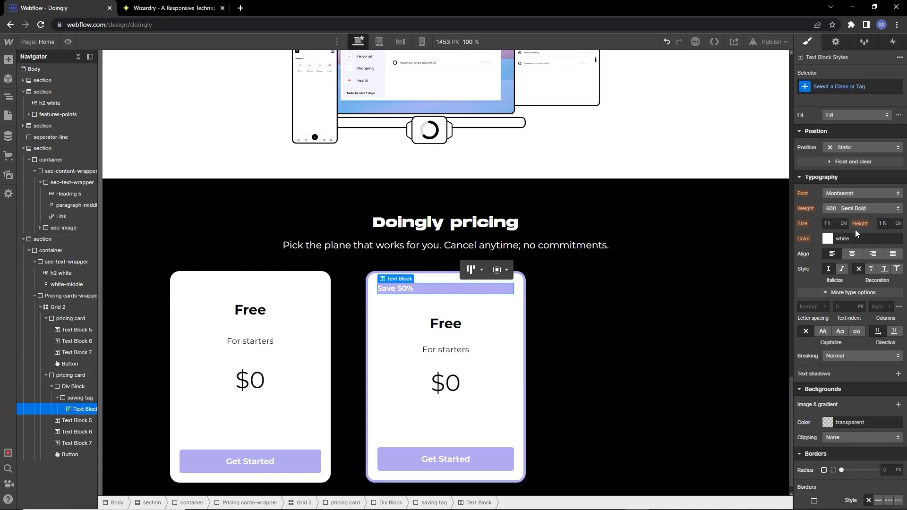
left_click(853, 208)
left_click(838, 220)
scroll(850, 439, "up", 4)
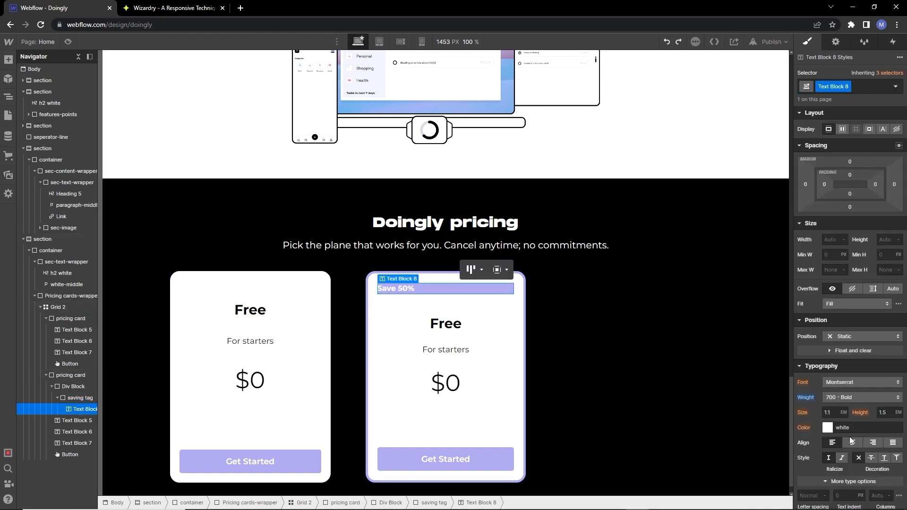
left_click(852, 442)
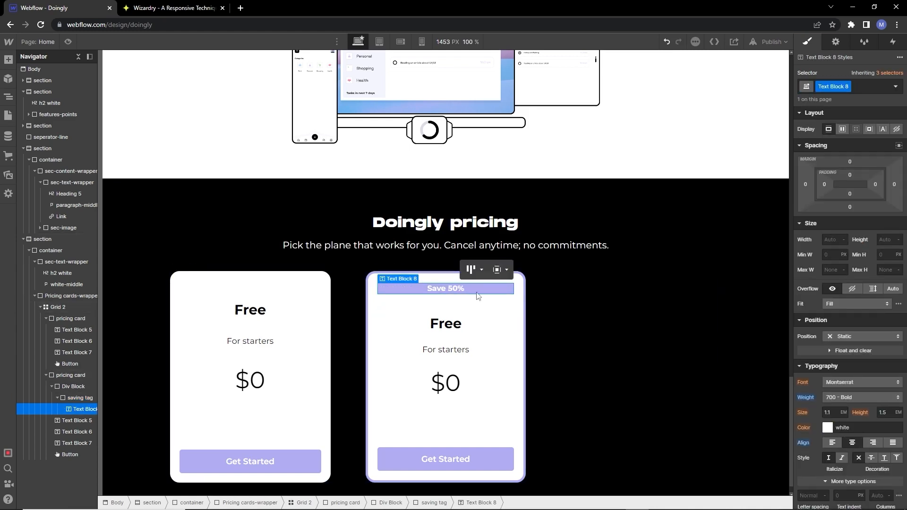
Step: Give the saving tag 10 px padding on all sides and set its position to Absolute
left_click(86, 398)
left_click_drag(849, 194, 853, 189)
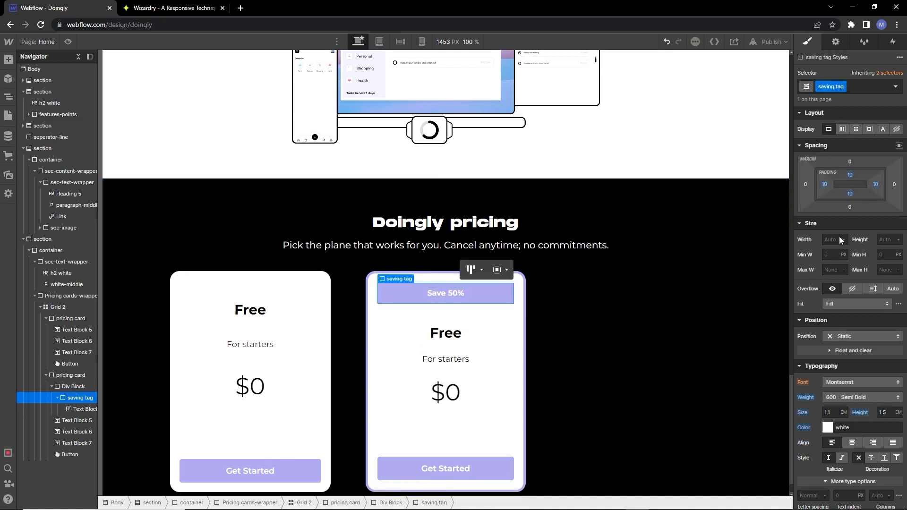
left_click(858, 336)
left_click(852, 360)
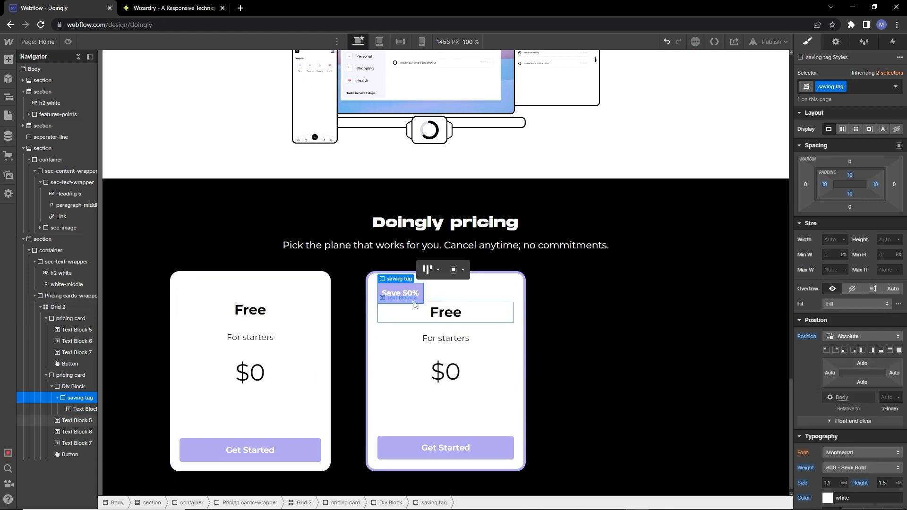
Step: Set the tag's parent div block to Relative position and give the saving tag a top offset of about -46 px
left_click(73, 386)
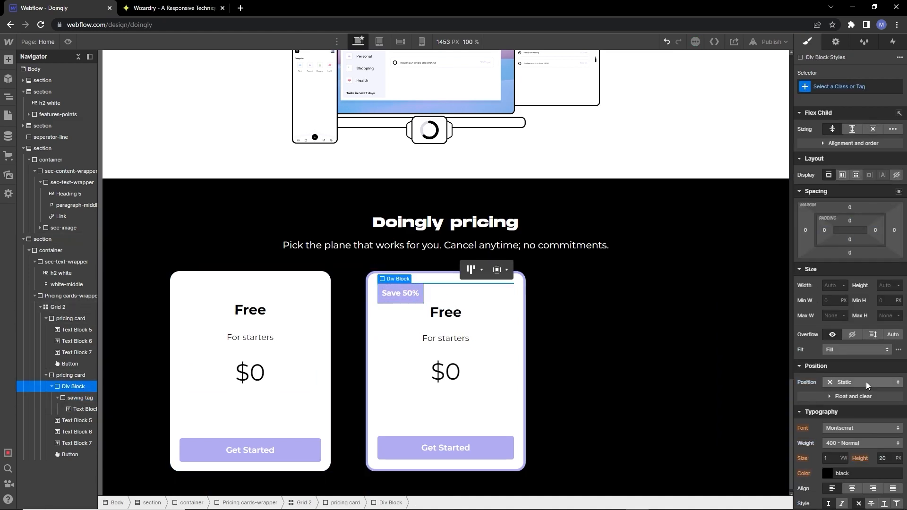
left_click(868, 381)
left_click(854, 395)
left_click(72, 398)
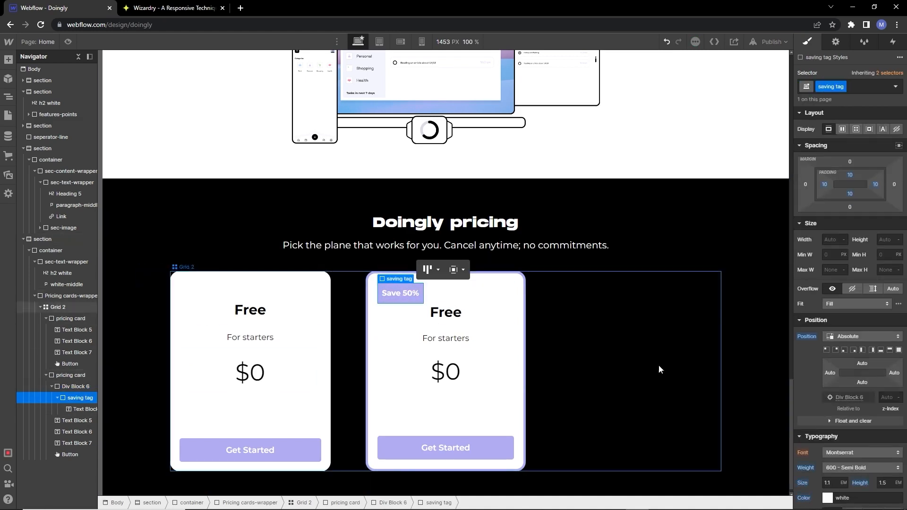
left_click_drag(862, 363, 864, 345)
left_click(865, 366)
key("Up")
key("Up")
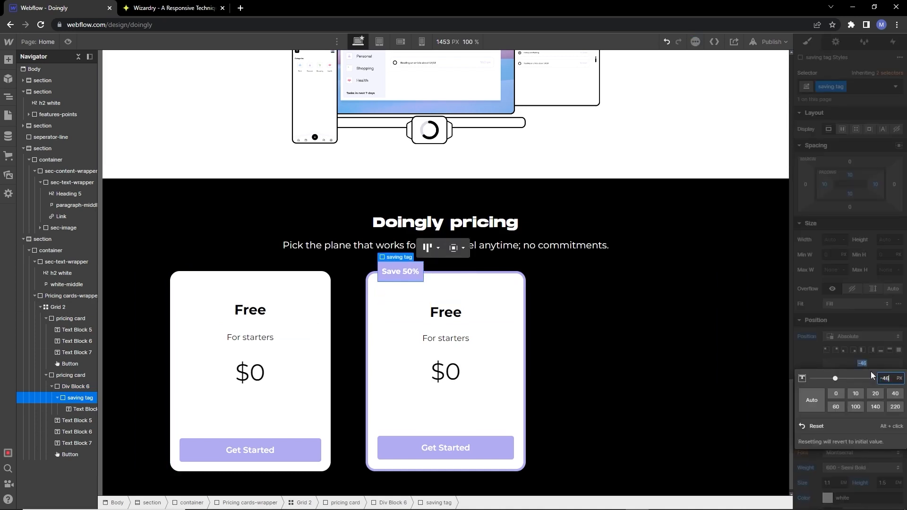
Step: Make the saving tag's parent div block a flex container with centred content
left_click(77, 387)
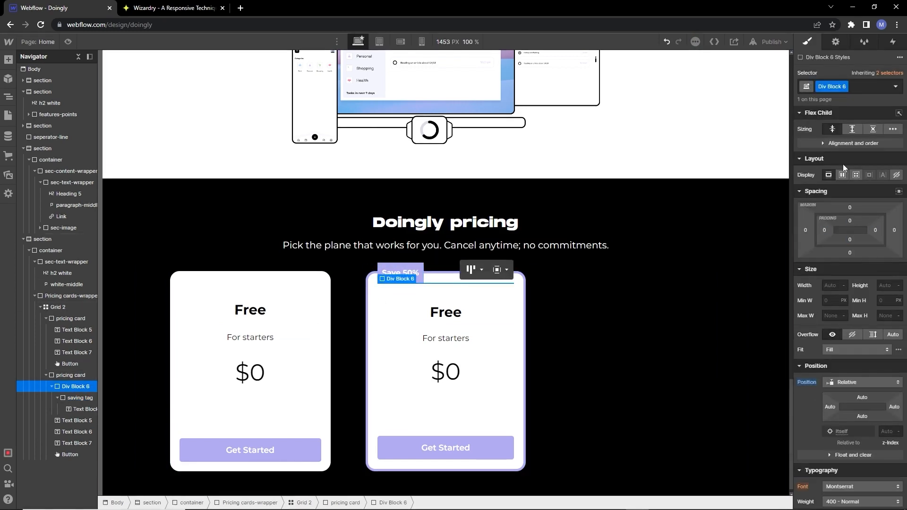
left_click(843, 175)
left_click(846, 212)
left_click(502, 303)
Step: Round the corners of the saving tag slightly
left_click(467, 278)
scroll(864, 378, "down", 10)
scroll(850, 416, "down", 2)
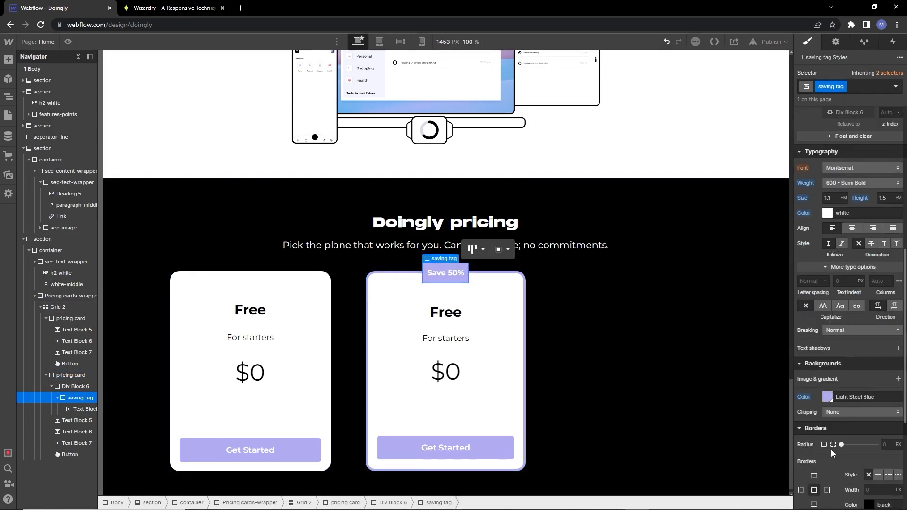
left_click_drag(842, 445, 851, 445)
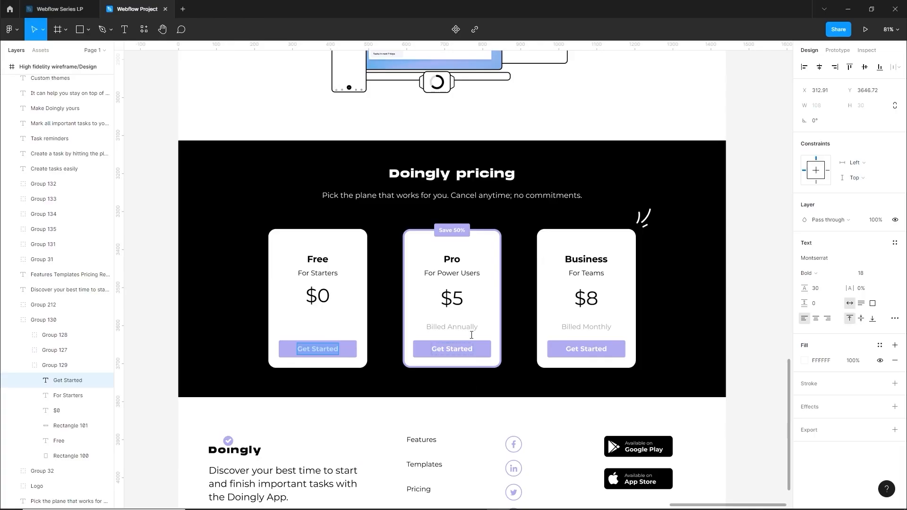
Step: Add a text block reading "Billed Annually" below the price in the middle pricing card
double_click(453, 326)
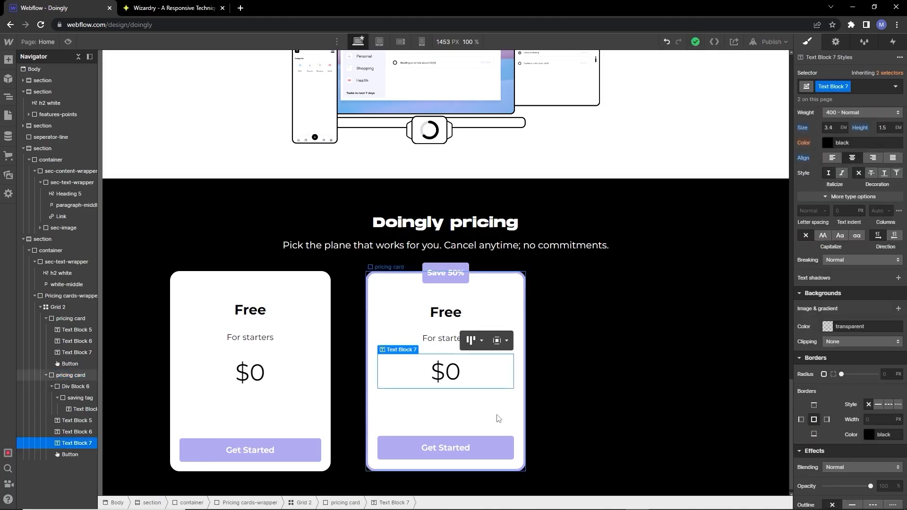
left_click(8, 59)
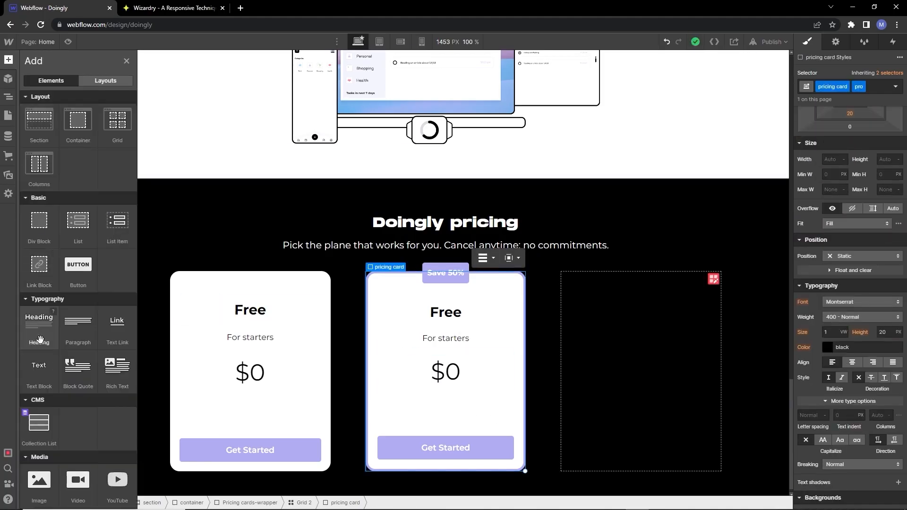
left_click_drag(39, 371, 73, 449)
double_click(448, 393)
key("BackSpace")
key("Escape")
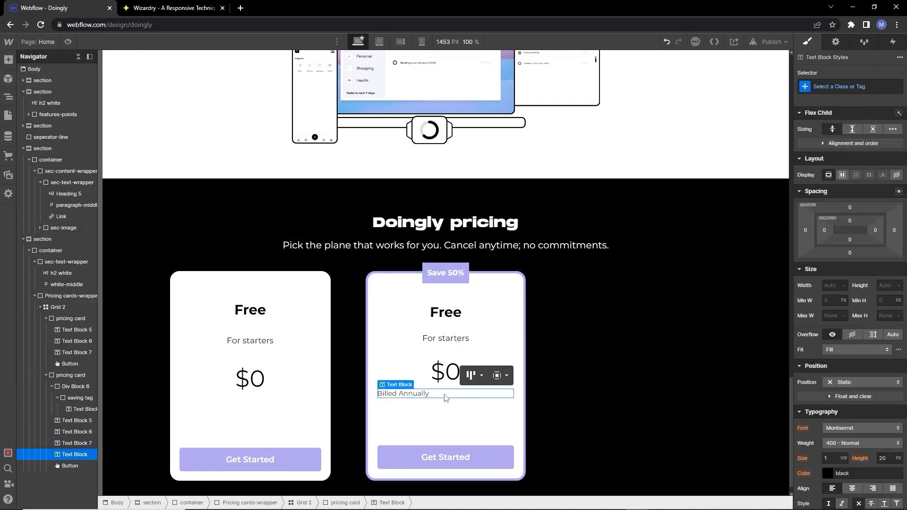
Step: Centre-align the "Billed Annually" text and colour it dark grey #4d4d4d
left_click(852, 488)
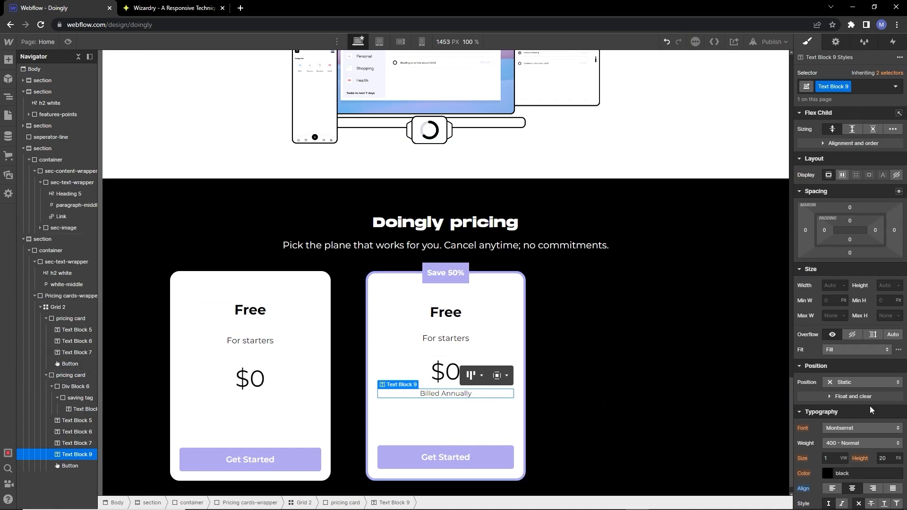
scroll(850, 425, "down", 2)
left_click(829, 379)
left_click(805, 261)
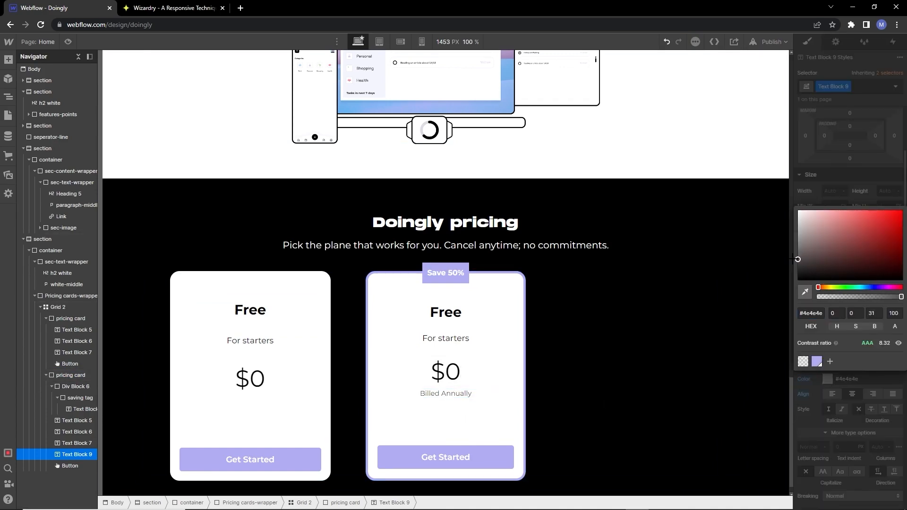
left_click_drag(792, 258, 794, 258)
left_click(808, 386)
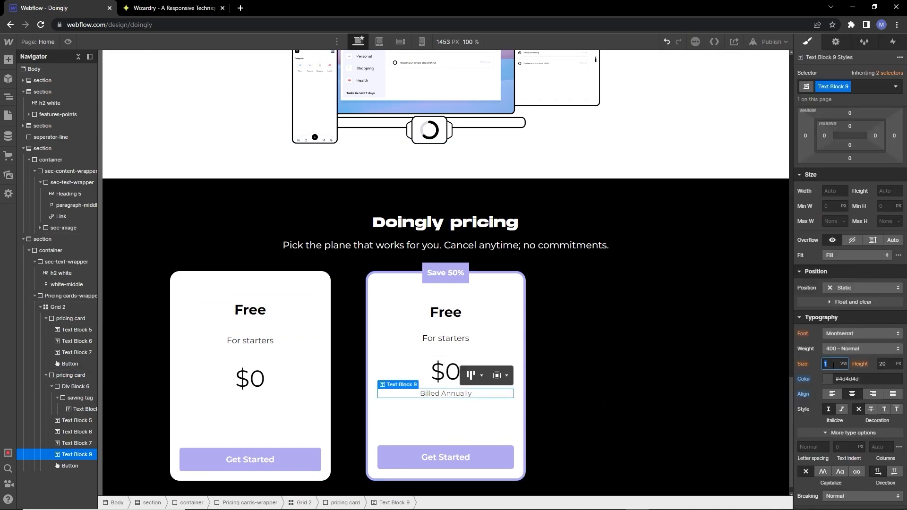
Step: Set the "Billed Annually" text to 1.1 em size with 1.5 em line height and a 20 px top margin
type("5e")
left_click(888, 364)
type("1.5")
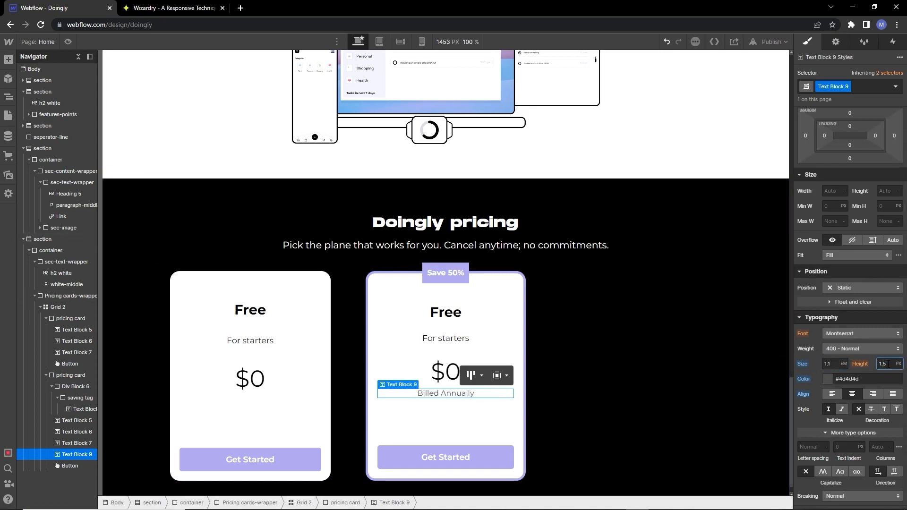
type("em")
key("Return")
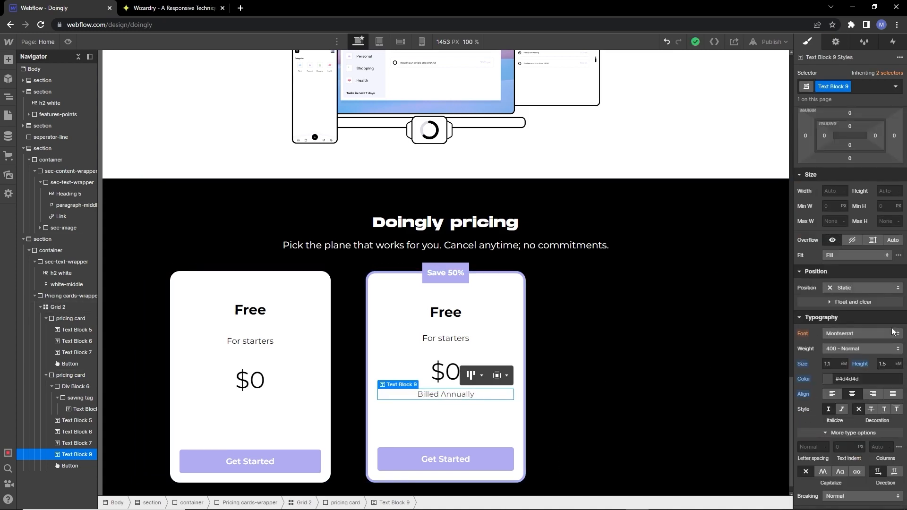
scroll(849, 220, "up", 3)
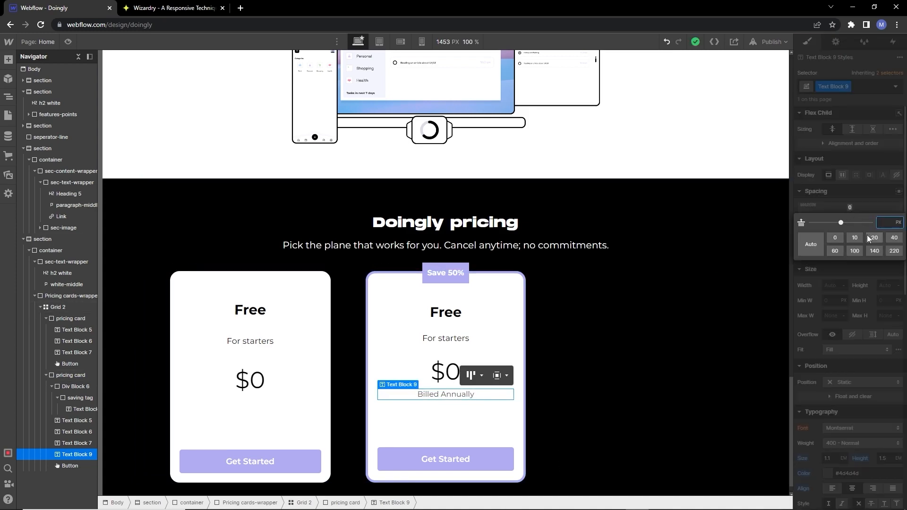
left_click(480, 425)
Step: Paste a copy of the Free pricing card into the empty third column of the grid
scroll(486, 407, "down", 1)
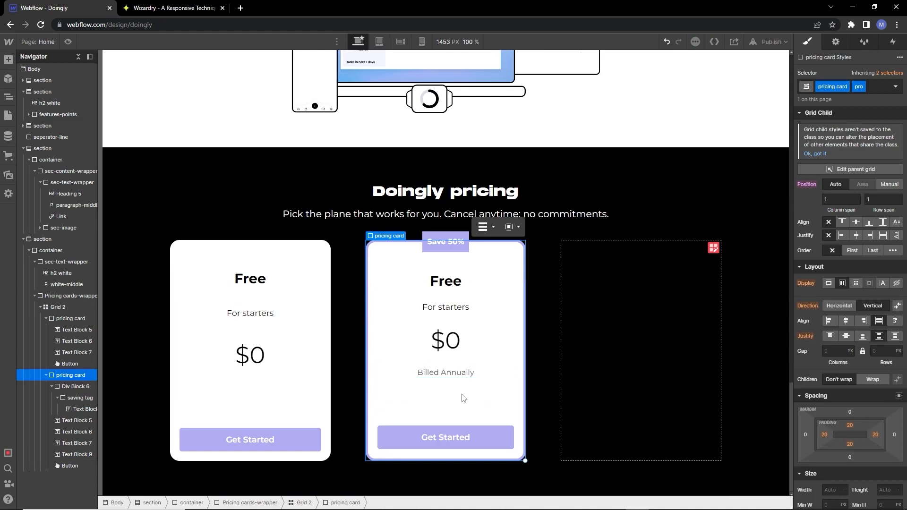
left_click(615, 381)
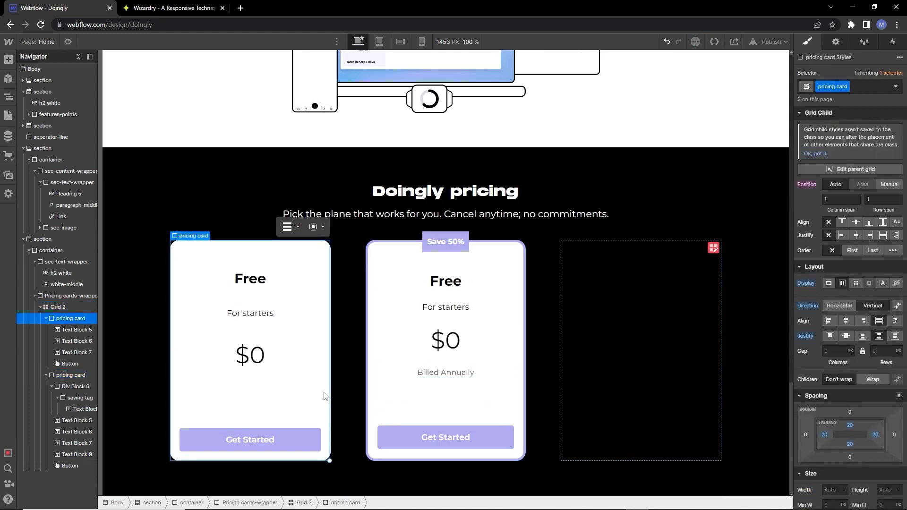
key("ctrl+v")
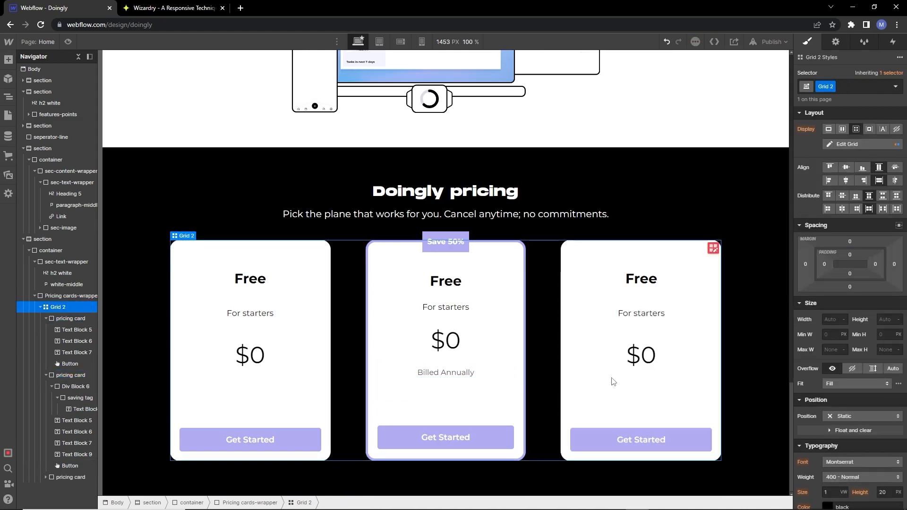
Step: Place a copy of the "Billed Annually" text between the price and the button in the third card
left_click(598, 383)
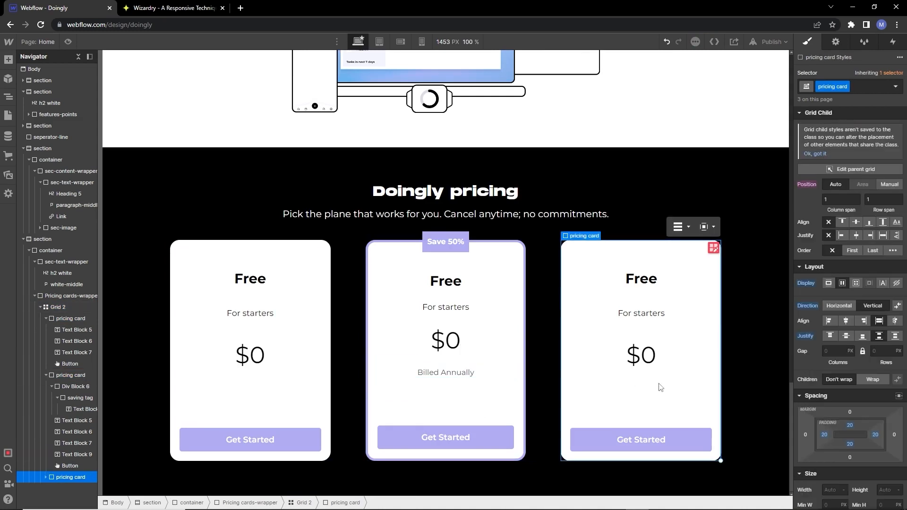
key("ctrl+v")
left_click_drag(126, 463, 70, 485)
left_click(445, 307)
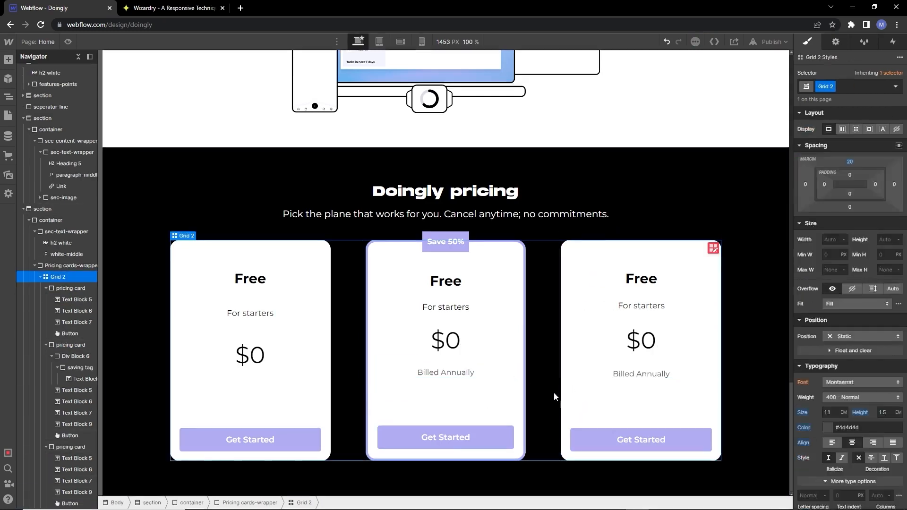
Step: Change the middle card's title to "Pro" and its subtitle to "For power users"
double_click(445, 281)
type("Pro")
left_click(446, 307)
double_click(447, 307)
type("Fo")
right_click(447, 307)
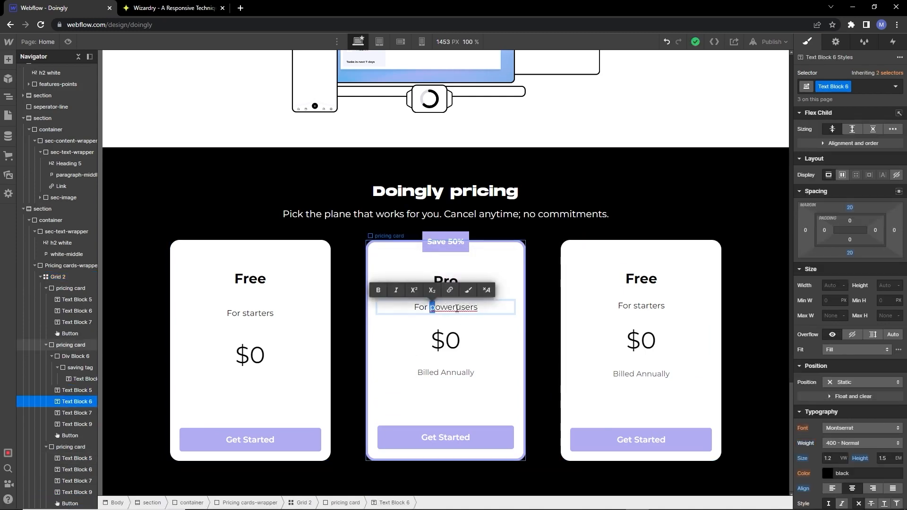
left_click(470, 317)
left_click(470, 319)
Step: Change the Pro card's price to $5, following the Figma design
double_click(446, 341)
key("alt+Tab")
key("alt+Tab")
key("Delete")
type("5")
key("Escape")
Step: Change the third card's title to "Business" and its subtitle to "For teams"
double_click(640, 279)
type("Bus")
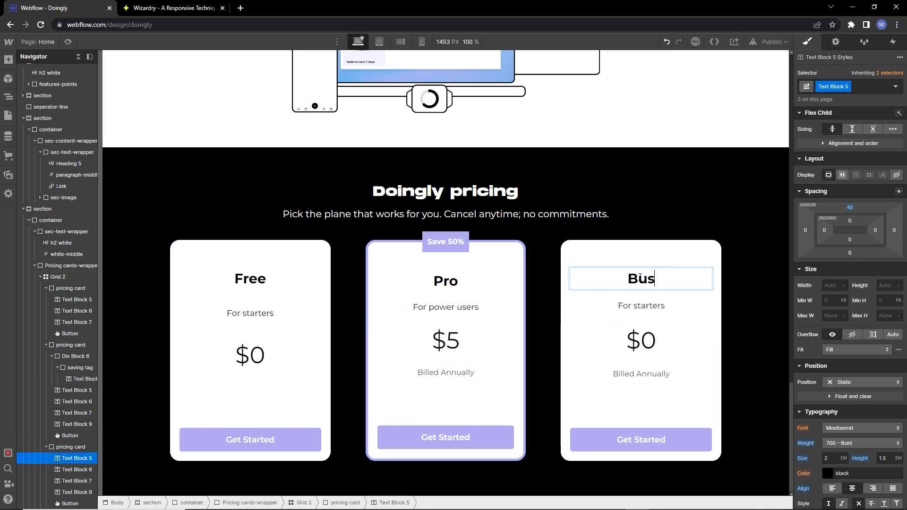
key("alt+Tab")
key("alt+Tab")
double_click(637, 306)
left_click_drag(634, 306, 672, 307)
type("teams")
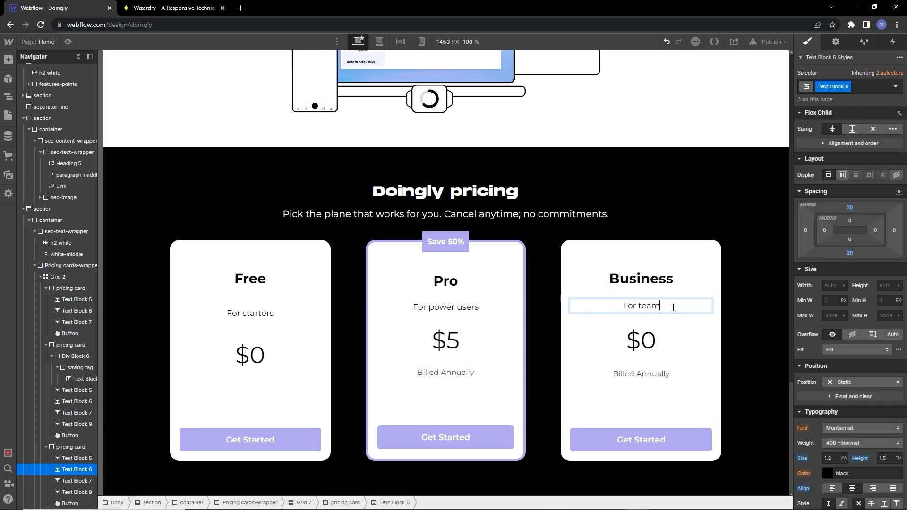
Step: Change the Business card's price to $8 and its billing note to "Billed monthly"
double_click(650, 341)
key("alt+Tab")
key("alt+Tab")
left_click_drag(641, 342, 661, 341)
type("8")
double_click(639, 375)
left_click_drag(639, 375, 672, 376)
key("BackSpace")
type("monthly")
left_click(543, 382)
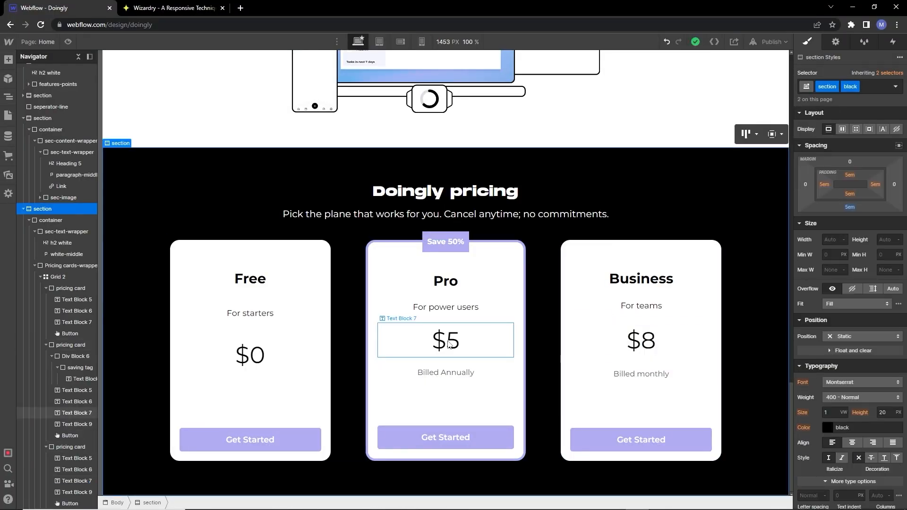
Step: Give the text wrapper above the pricing cards a 40 px bottom margin
key("alt+Tab")
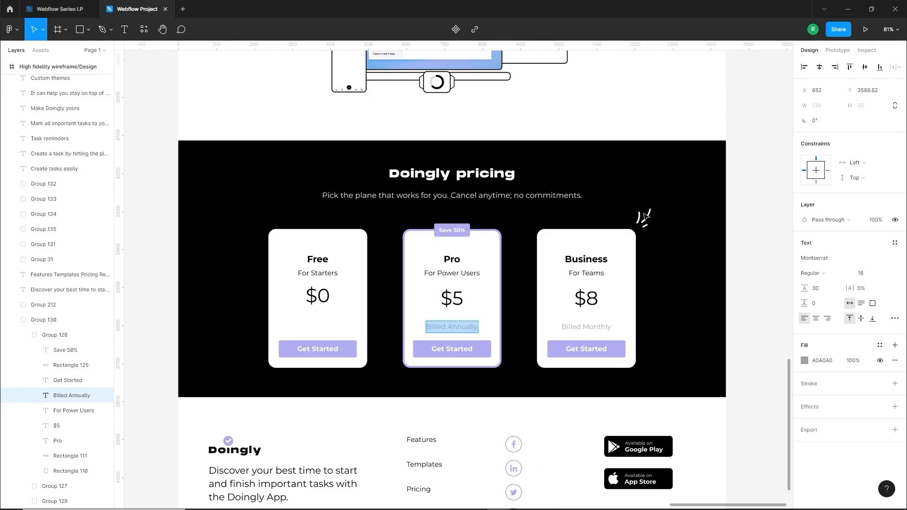
key("alt+Tab")
left_click(230, 226)
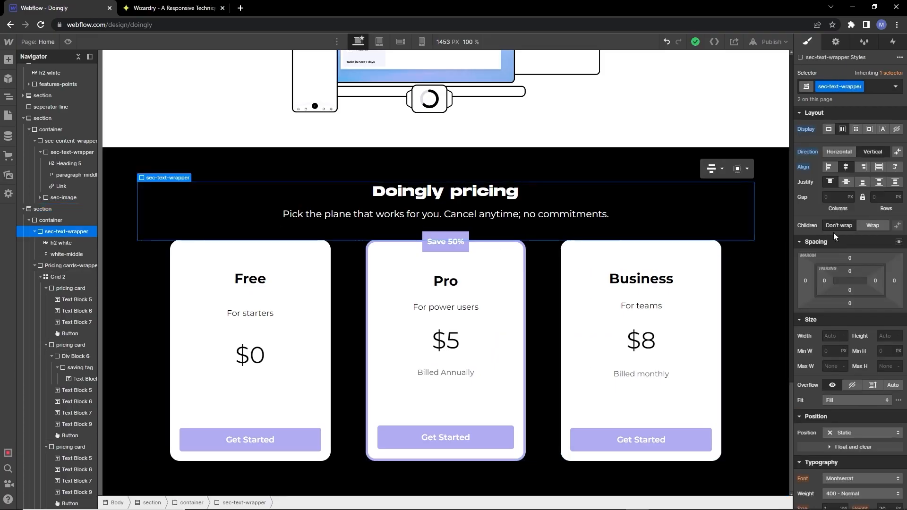
left_click(849, 304)
left_click(894, 334)
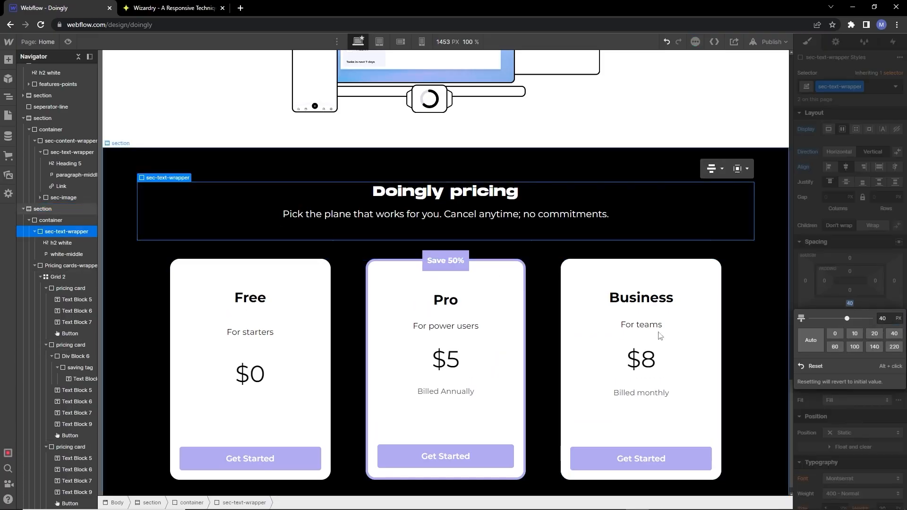
left_click(552, 255)
Step: Add a div block to the pricing section's container, between the text wrapper and the pricing cards wrapper
left_click(35, 232)
left_click(35, 243)
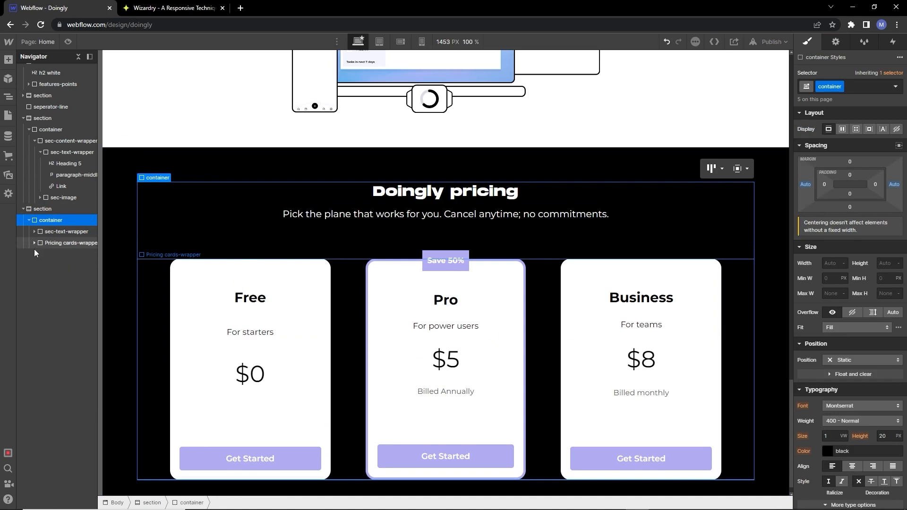
left_click(50, 231)
left_click(46, 218)
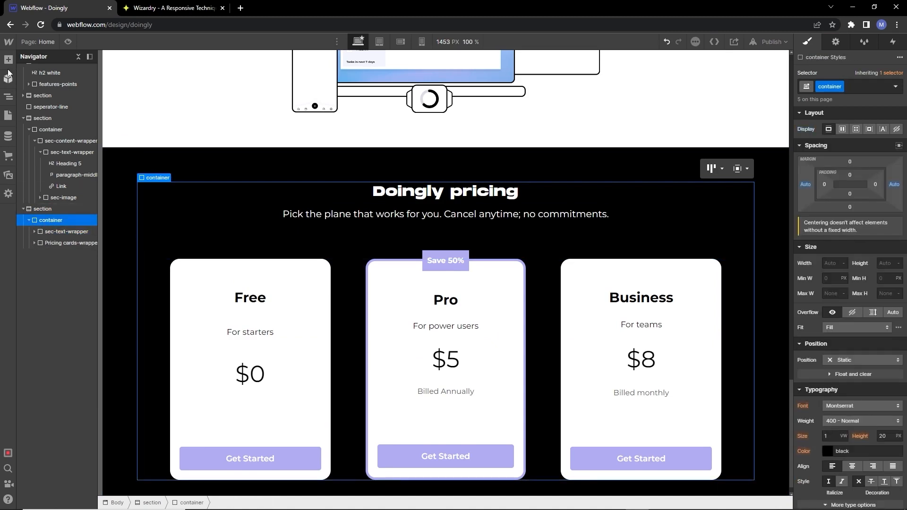
left_click(8, 60)
left_click_drag(39, 222, 48, 242)
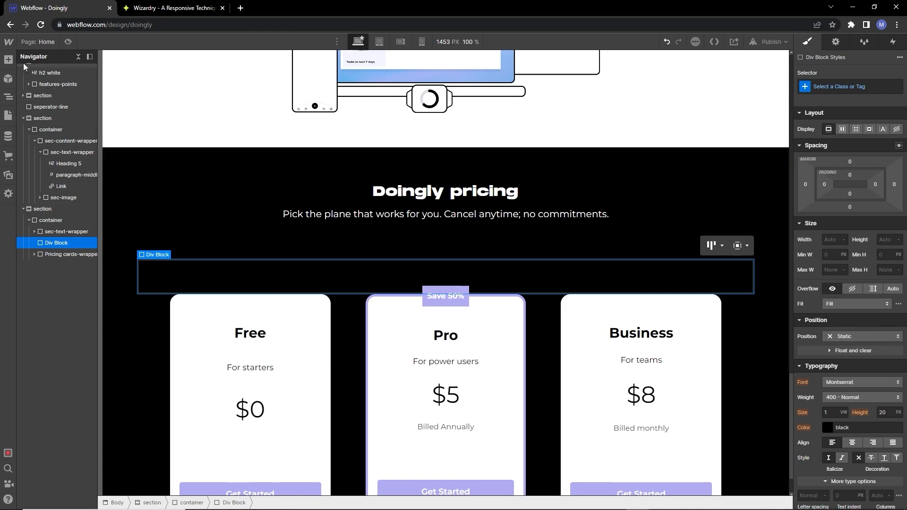
Step: Insert an image into the new div block and browse the image assets for the white strokes ornament
left_click(8, 60)
scroll(37, 395, "down", 2)
left_click_drag(37, 395, 283, 317)
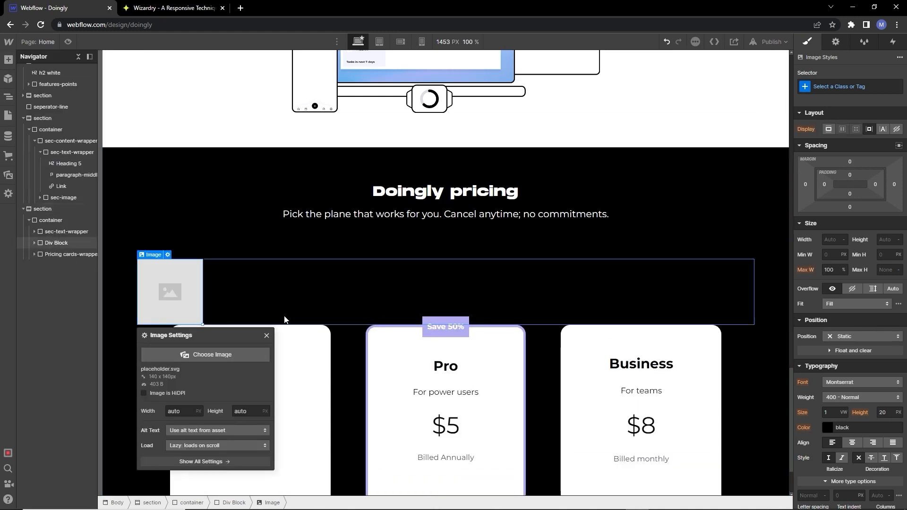
left_click(203, 297)
left_click(38, 133)
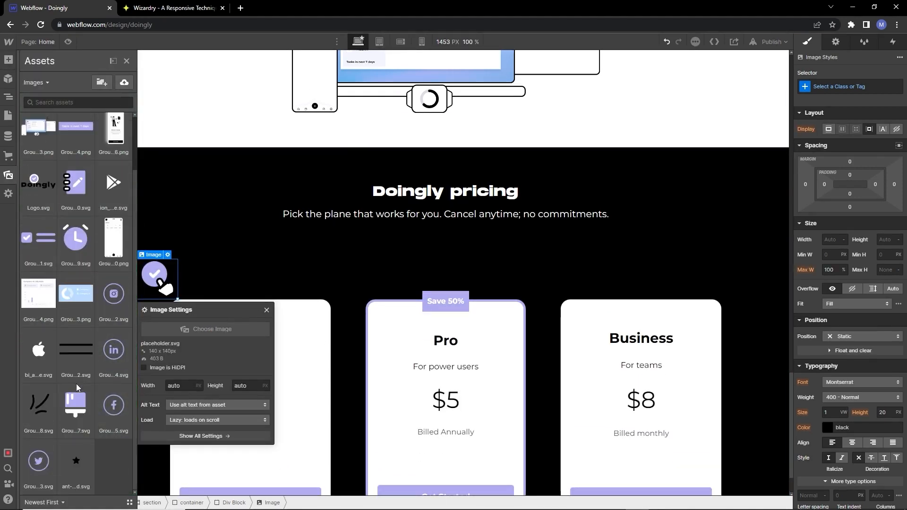
scroll(83, 178, "down", 2)
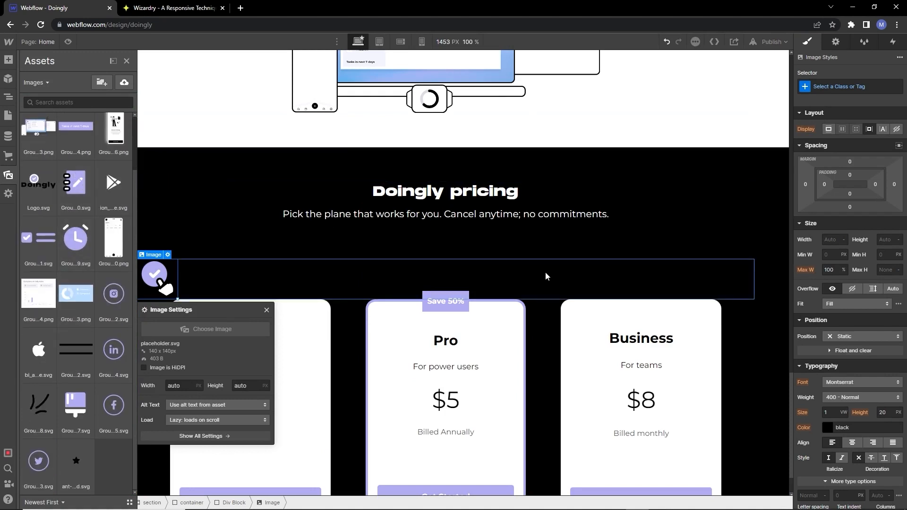
Step: Switch to Figma and export the white strokes above the Business card as an SVG named Group 212
key("alt+Tab")
left_click(646, 218)
left_click(645, 218)
left_click(895, 464)
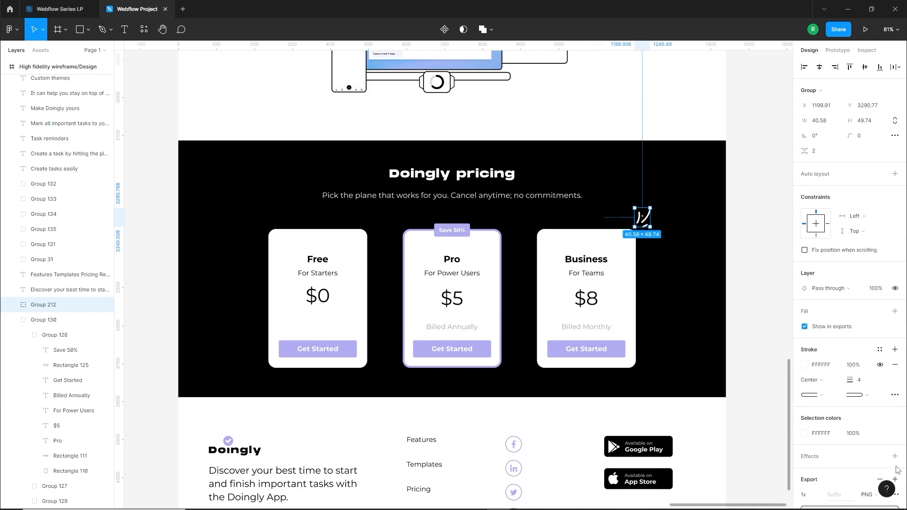
scroll(849, 490, "down", 1)
left_click(870, 448)
left_click(876, 469)
left_click(857, 467)
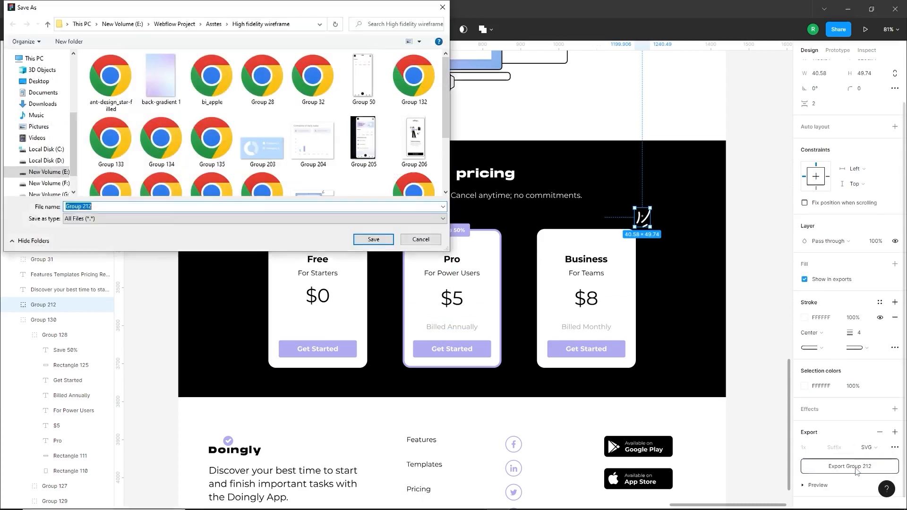
left_click(374, 241)
Step: Switch back to Webflow and replace the image's picture with the exported white strokes graphic
key("alt+Tab")
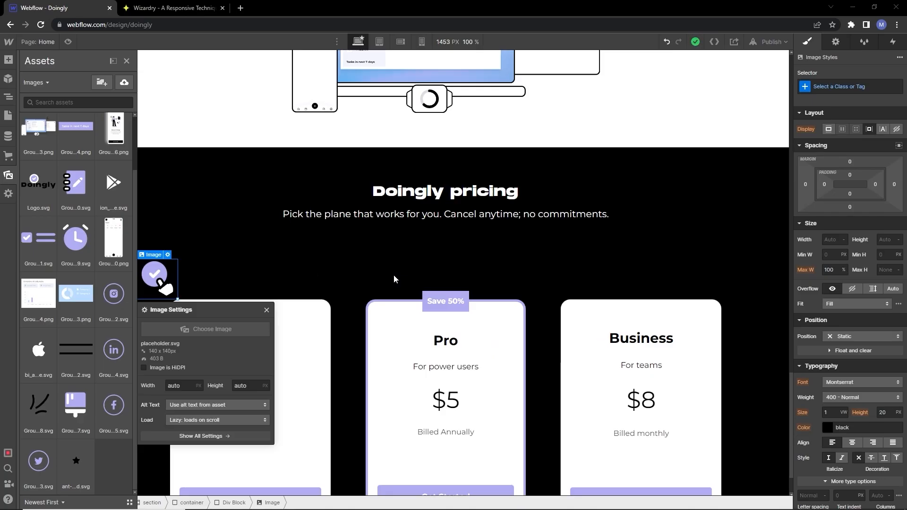
left_click(205, 329)
double_click(679, 257)
Step: Move the strokes div block into the pricing cards wrapper above the grid and set its image's position to Absolute
left_click(65, 244)
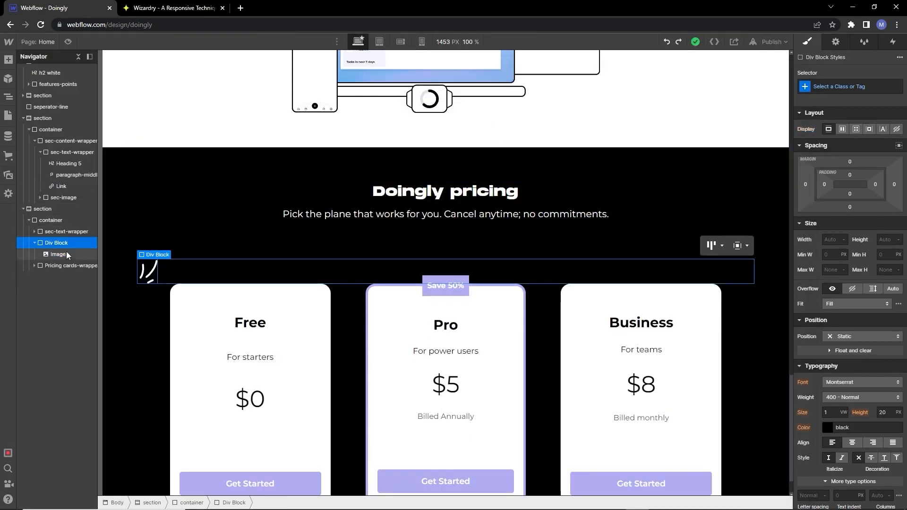
mouse_move(65, 246)
left_mouse_down()
mouse_move(66, 254)
mouse_move(68, 245)
left_mouse_up()
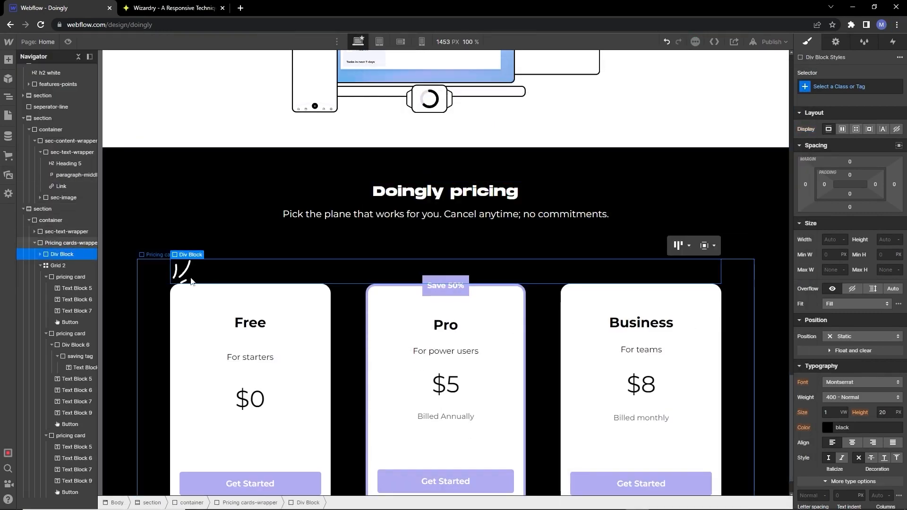
left_click(186, 273)
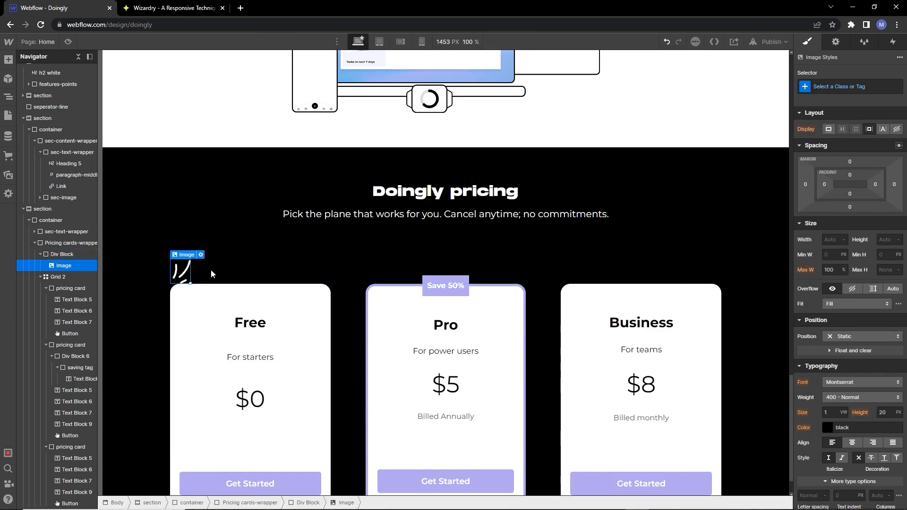
left_click(889, 340)
left_click(846, 359)
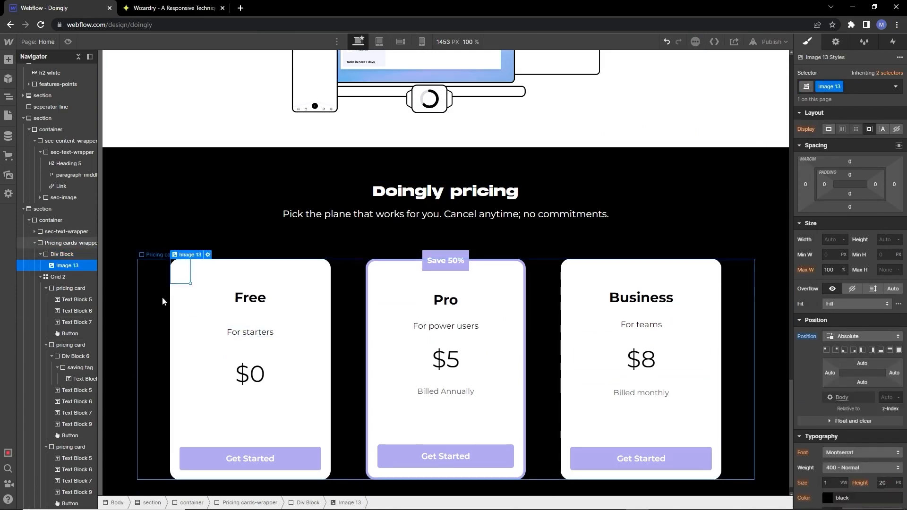
left_click(349, 283)
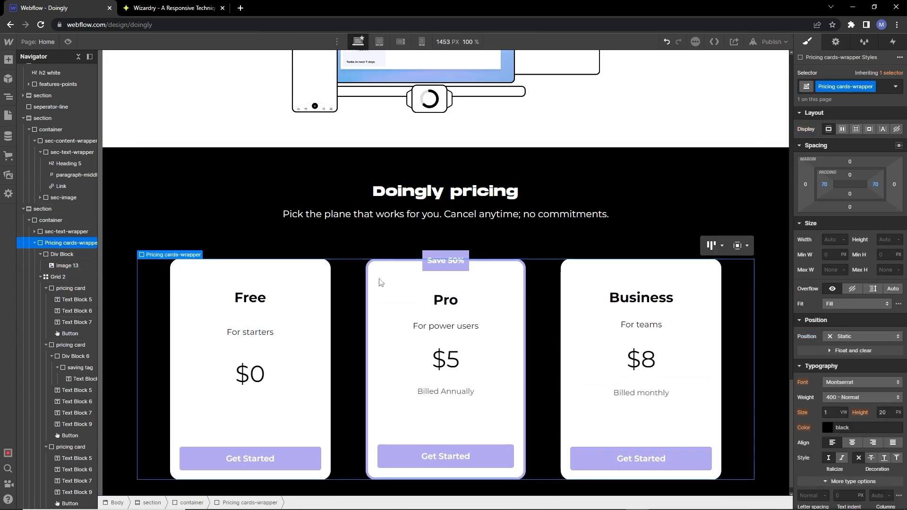
Step: Set the pricing cards wrapper's position to Relative and offset the absolute strokes image just outside the Business card's upper-right corner
left_click(896, 337)
left_click(844, 348)
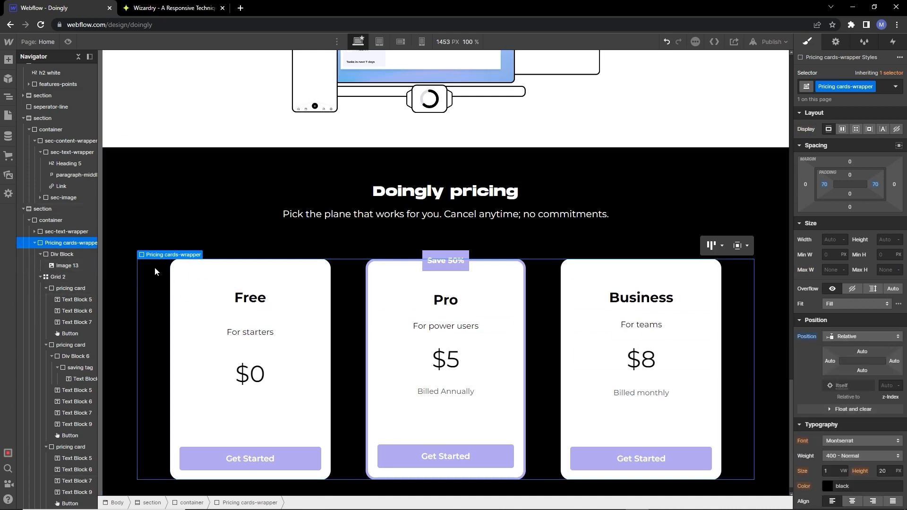
left_click(175, 273)
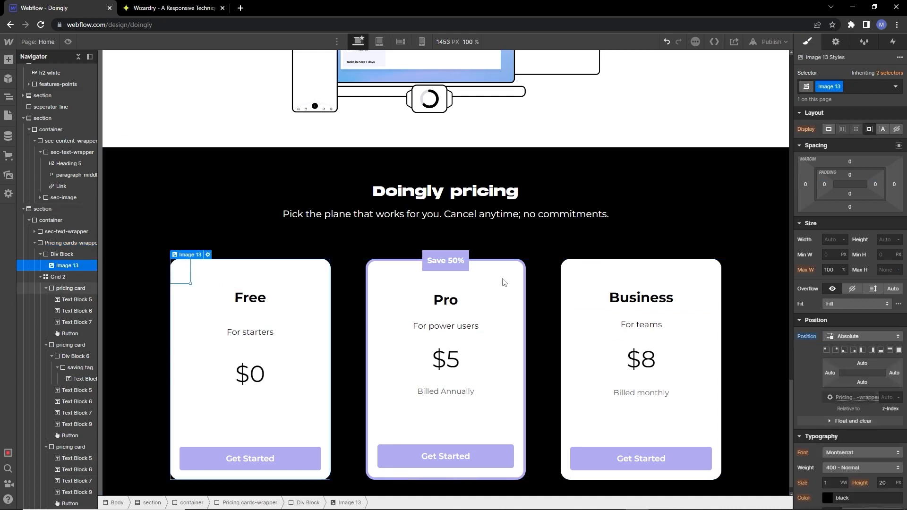
left_click(834, 353)
left_click_drag(860, 363, 888, 373)
left_click(894, 373)
left_click(763, 318)
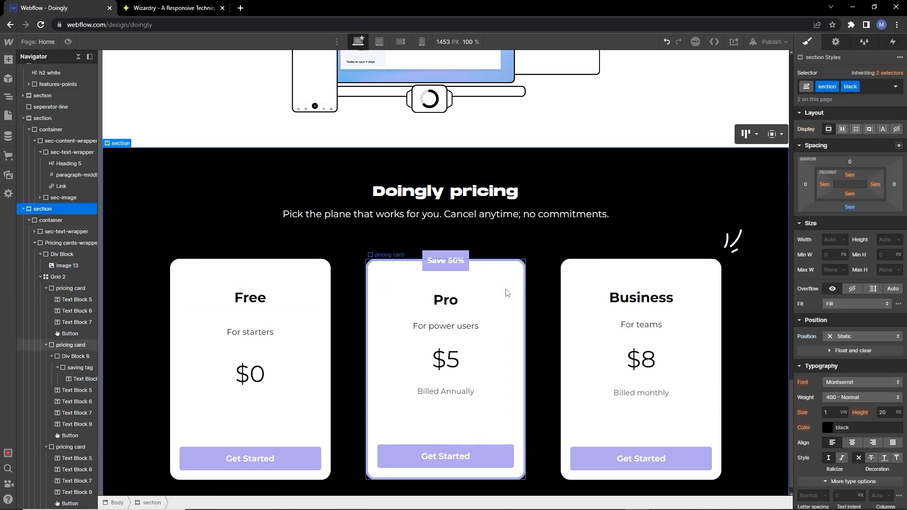
Step: Add a new section at the end of the page body, below the pricing section
scroll(163, 141, "down", 1)
left_click(78, 56)
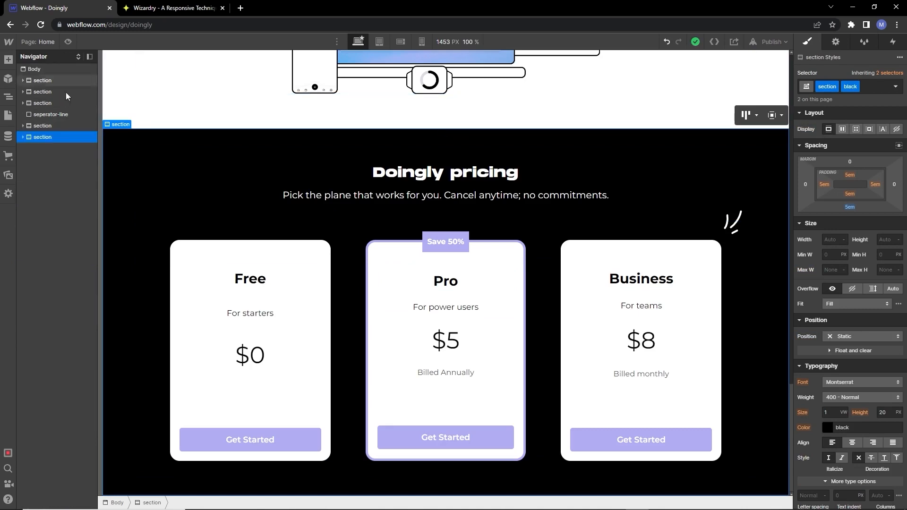
left_click(32, 69)
left_click(8, 60)
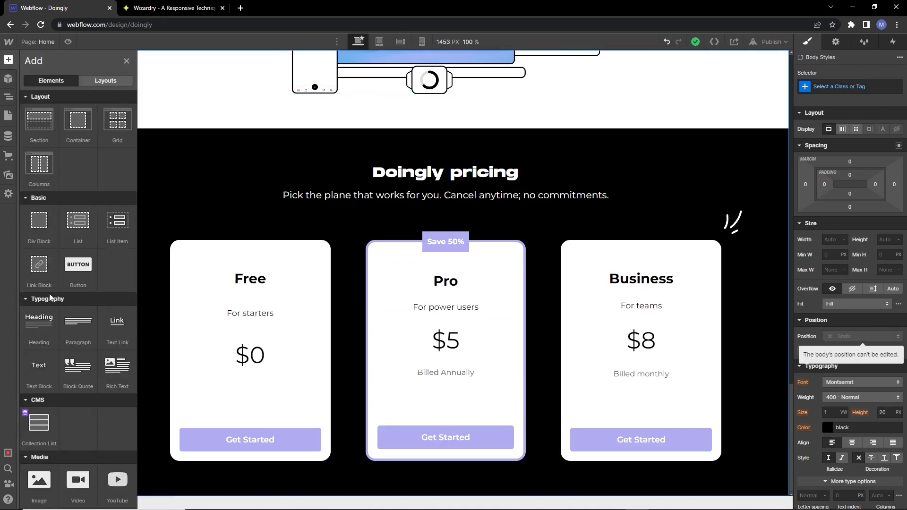
left_click(40, 121)
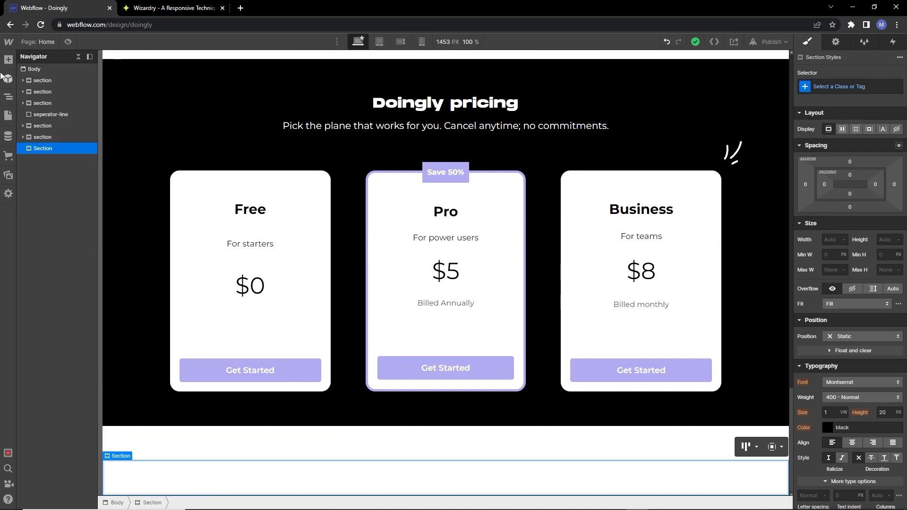
Step: Insert a div block into the new section and give it the existing class container
left_click(43, 228)
left_click(822, 87)
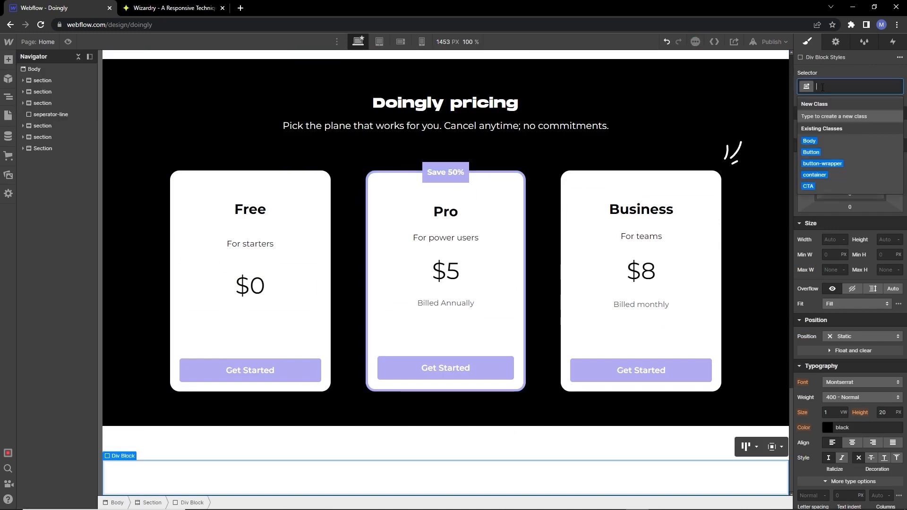
type("contain")
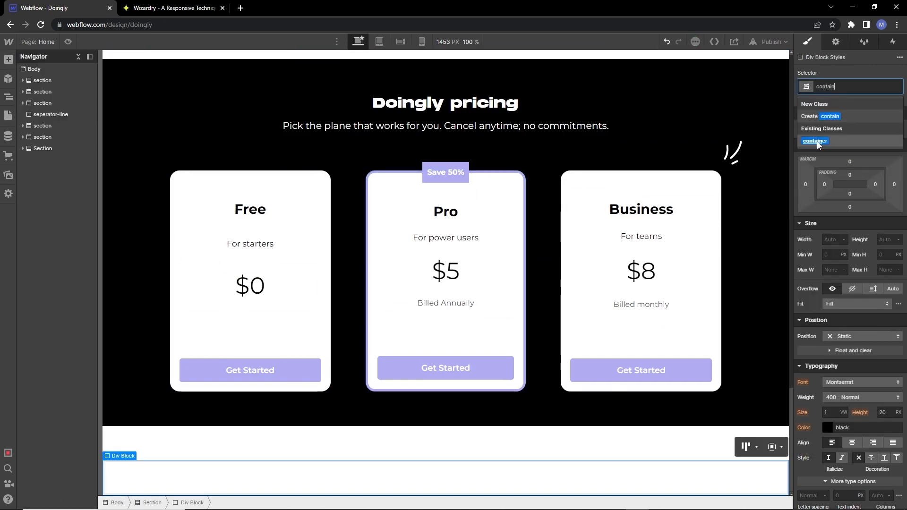
left_click(816, 141)
Step: Apply the existing class section to the newly added section
left_click(43, 149)
left_click(818, 86)
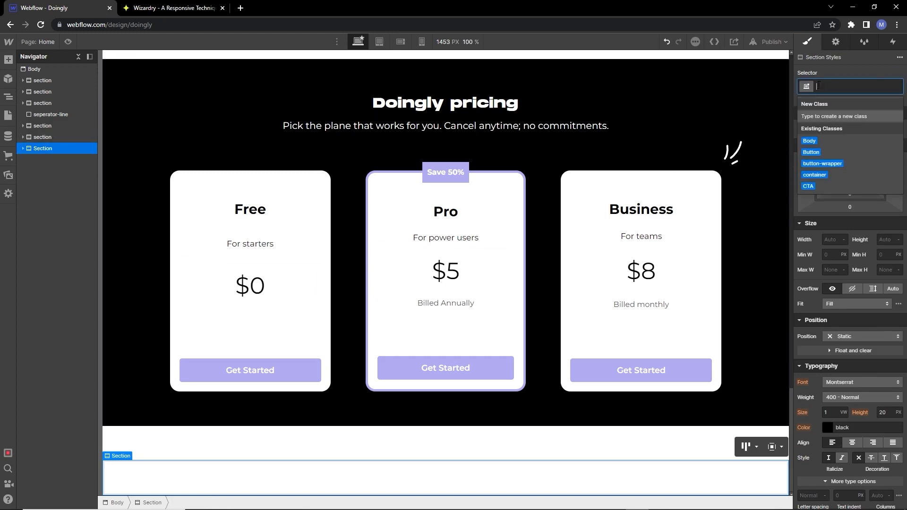
type("sect")
left_click(814, 140)
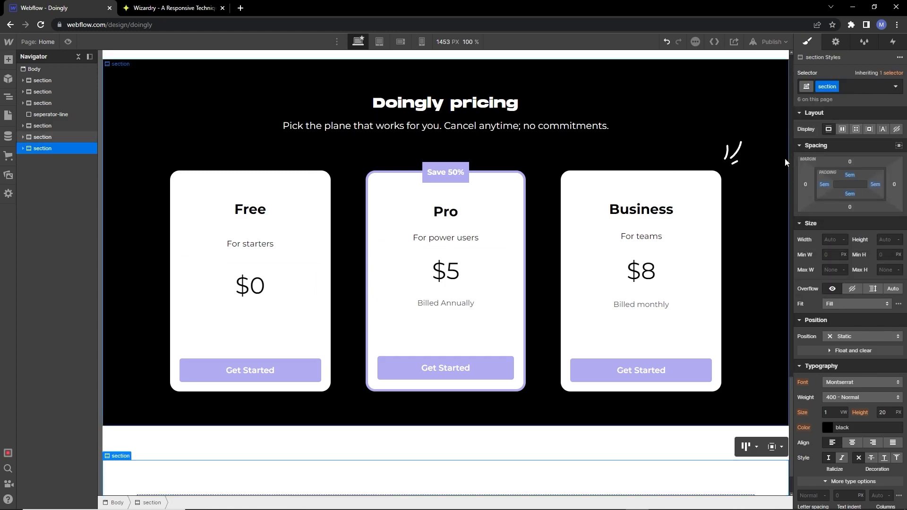
Step: Replace the pricing section's black combo class with a new combo class named pricing
scroll(263, 426, "down", 2)
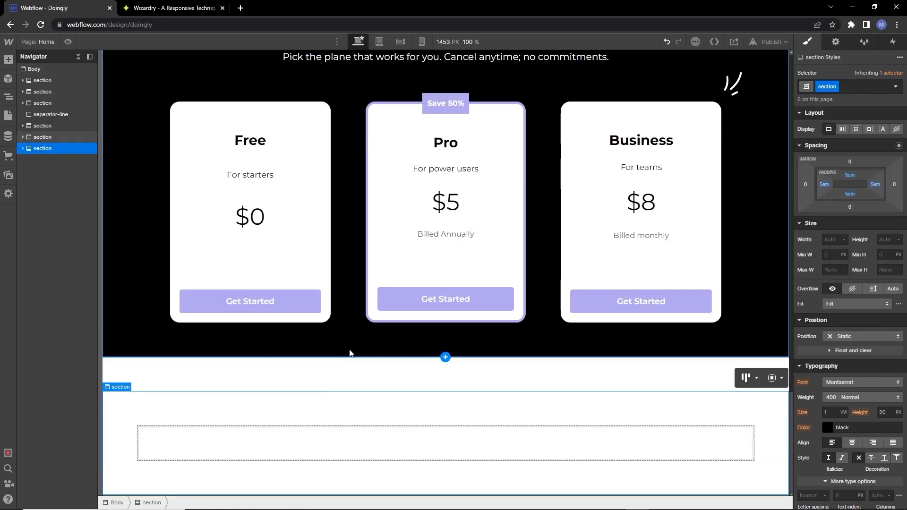
left_click(377, 353)
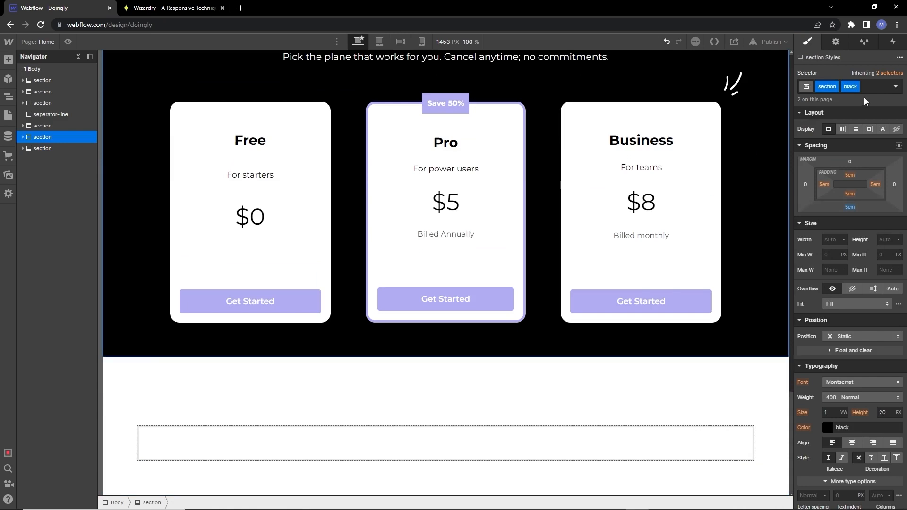
left_click(868, 88)
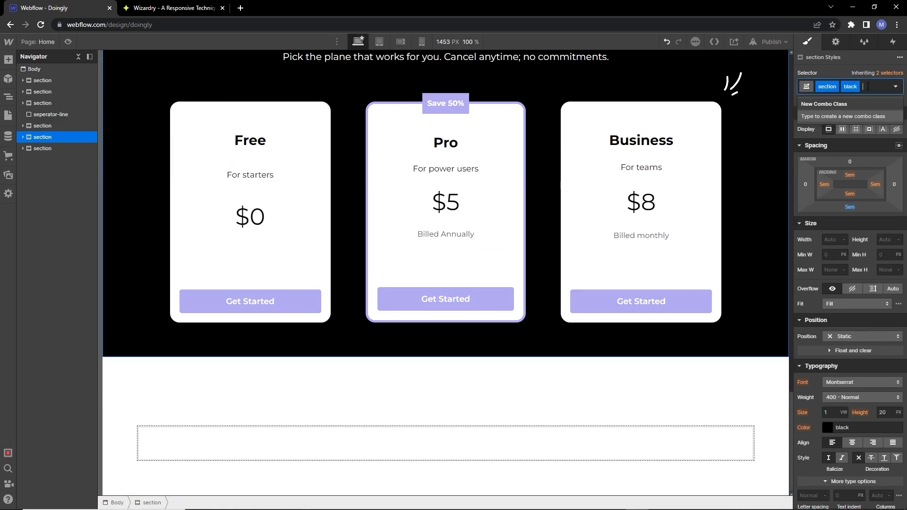
key("BackSpace")
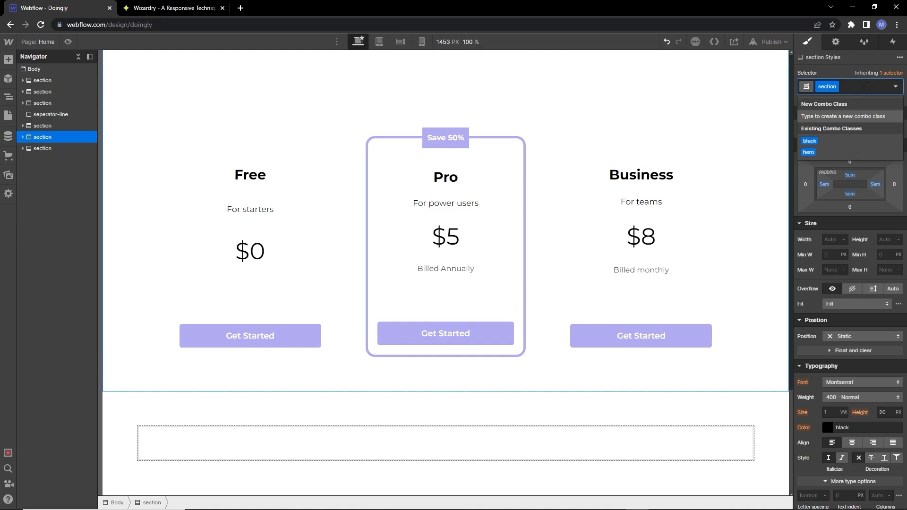
type("pricing")
key("Return")
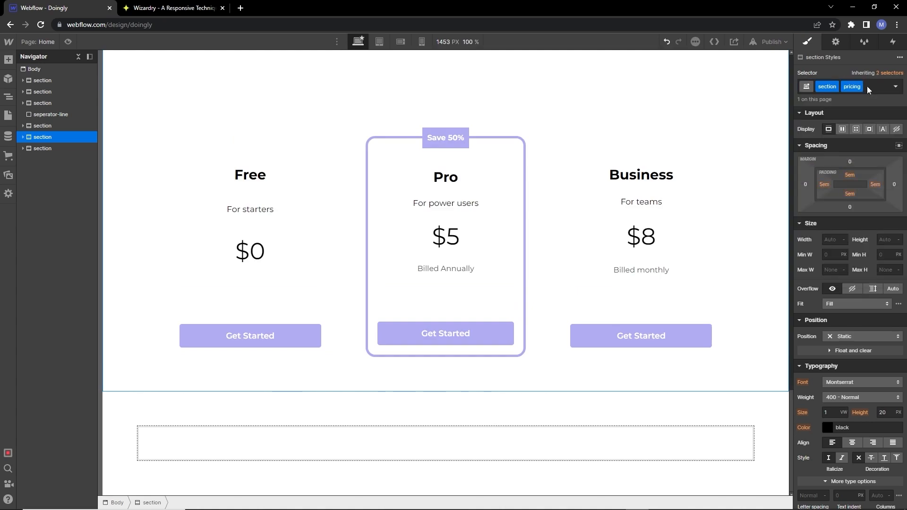
Step: Set the pricing section's background color to black
scroll(850, 236, "down", 3)
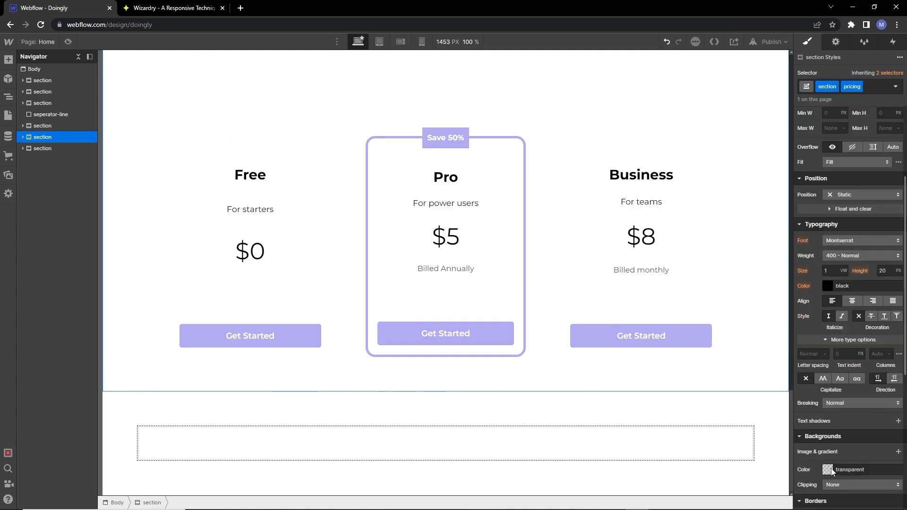
left_click(828, 470)
left_click(830, 376)
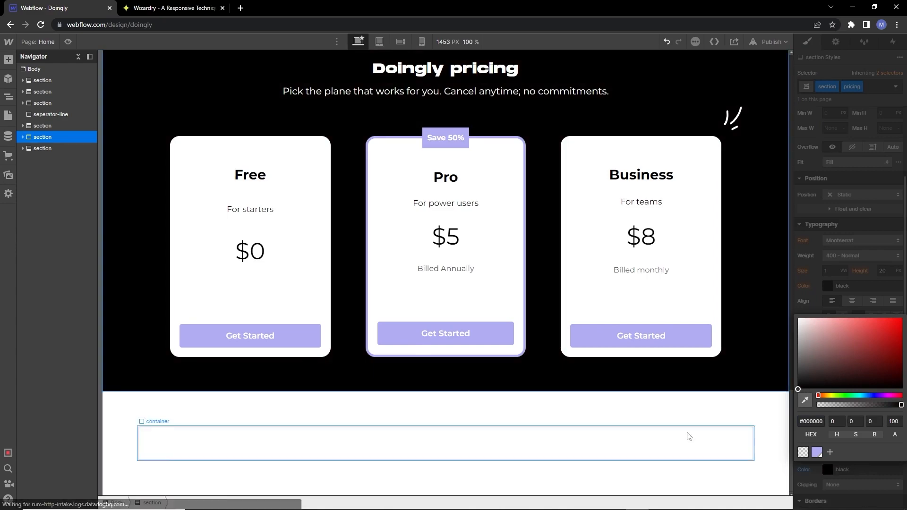
Step: Check the footer layout in Figma, then in Webflow add a div block with the class footer-wrapper inside the new section's container
left_click(596, 422)
key("alt+Tab")
scroll(334, 424, "down", 2)
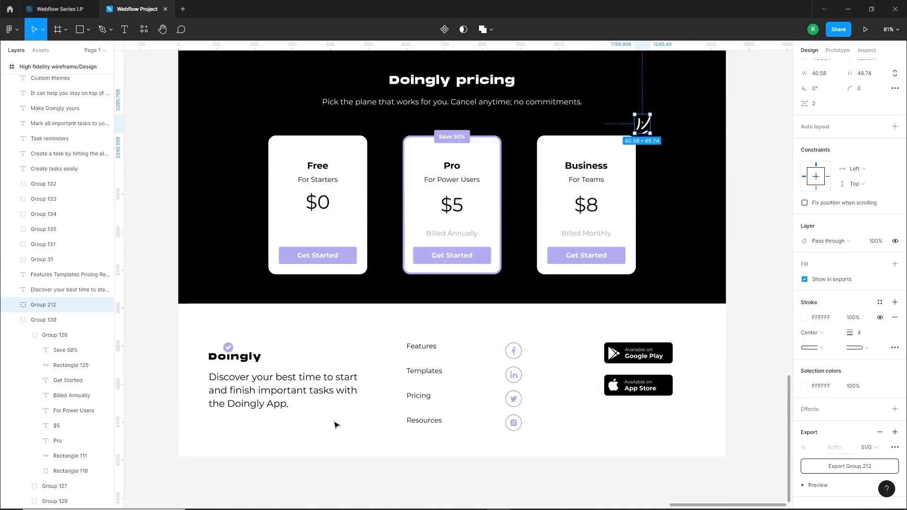
left_click(375, 338)
left_click_drag(241, 348, 649, 443)
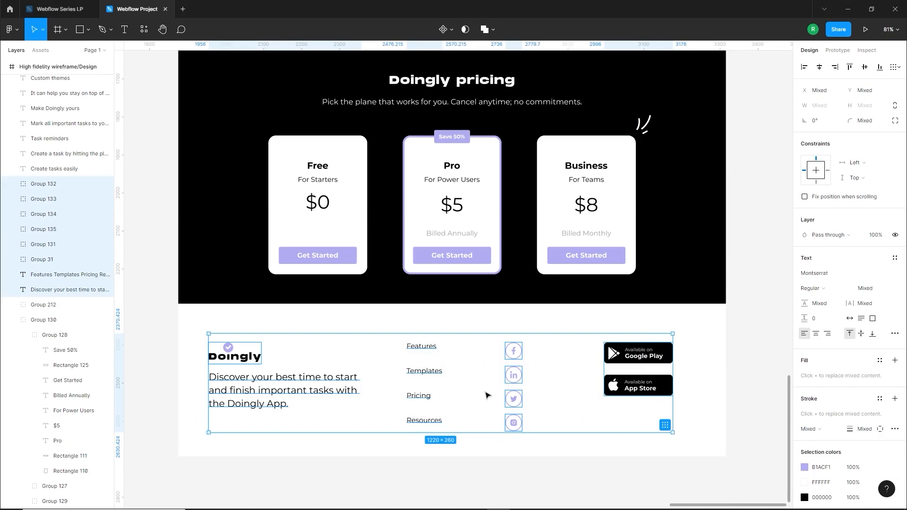
key("alt+Tab")
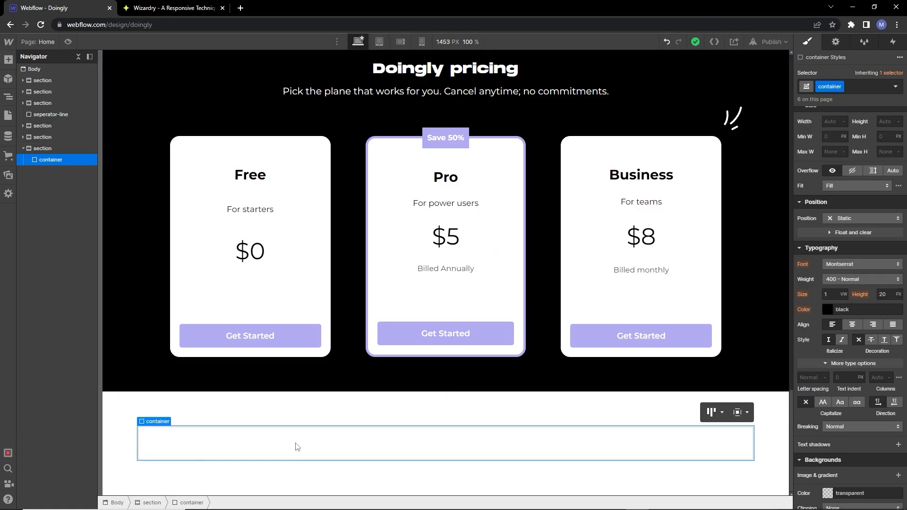
left_click(8, 59)
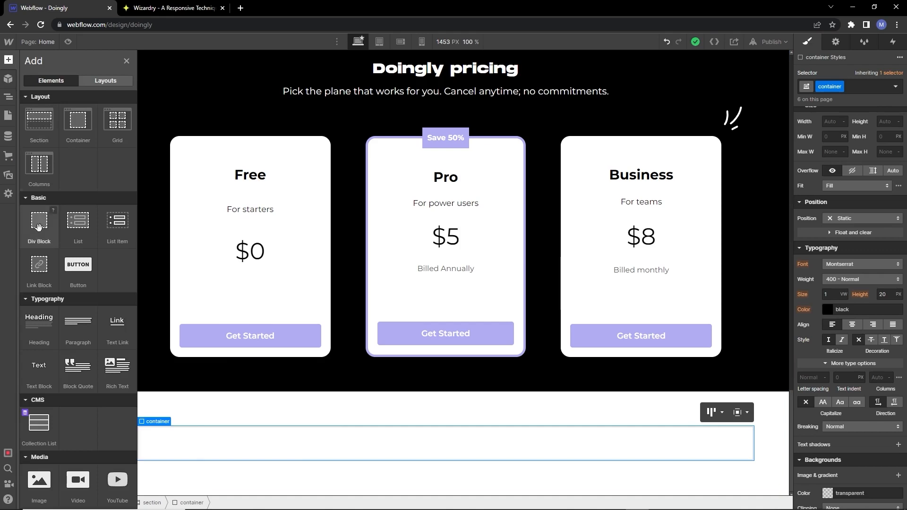
left_click(36, 219)
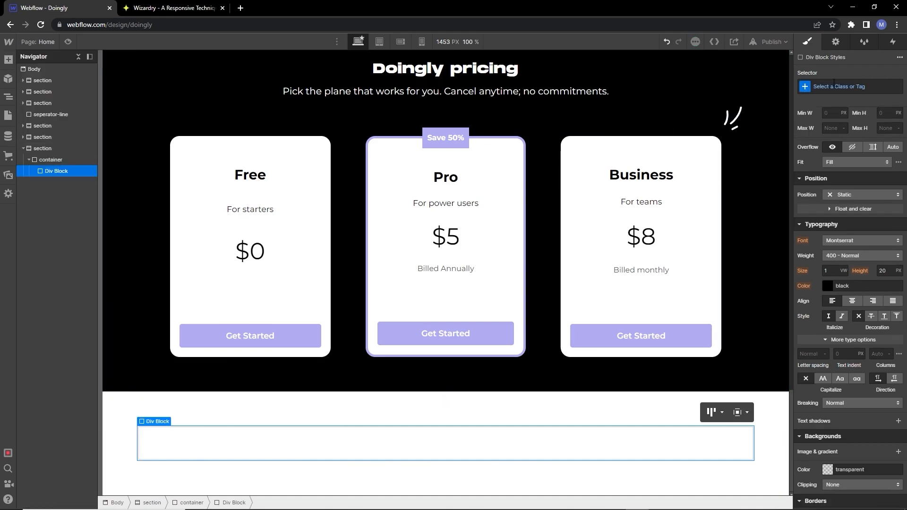
left_click(839, 86)
type("foot")
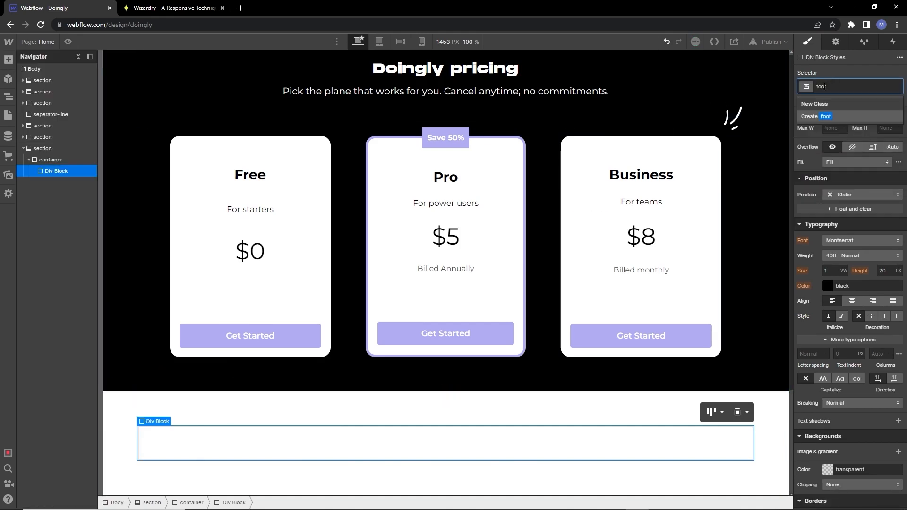
type("er-wrapper")
key("Return")
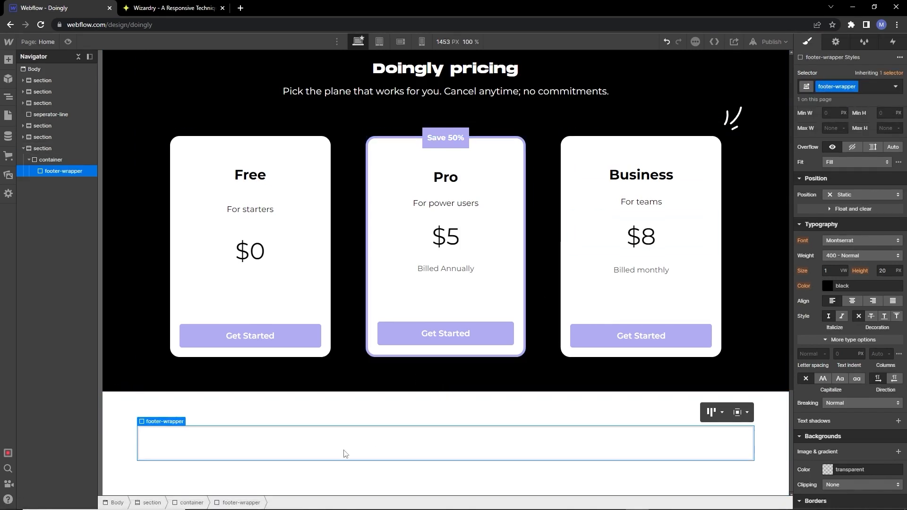
Step: Insert a grid with four columns and one row into the footer-wrapper
left_click(8, 60)
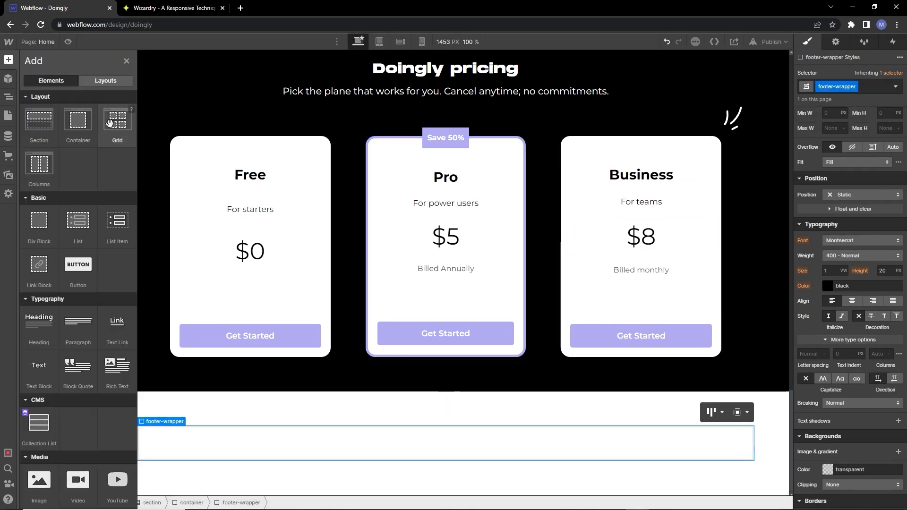
left_click(117, 124)
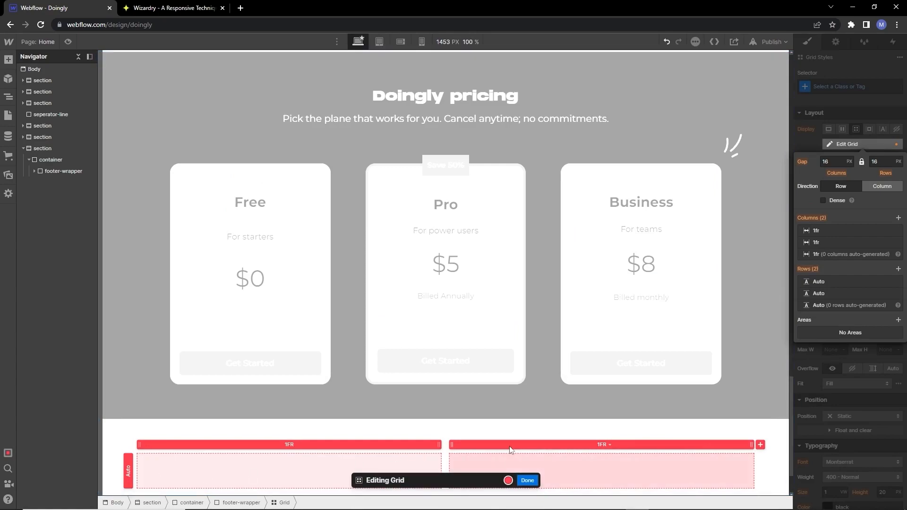
key("alt+Tab")
key("alt+Tab")
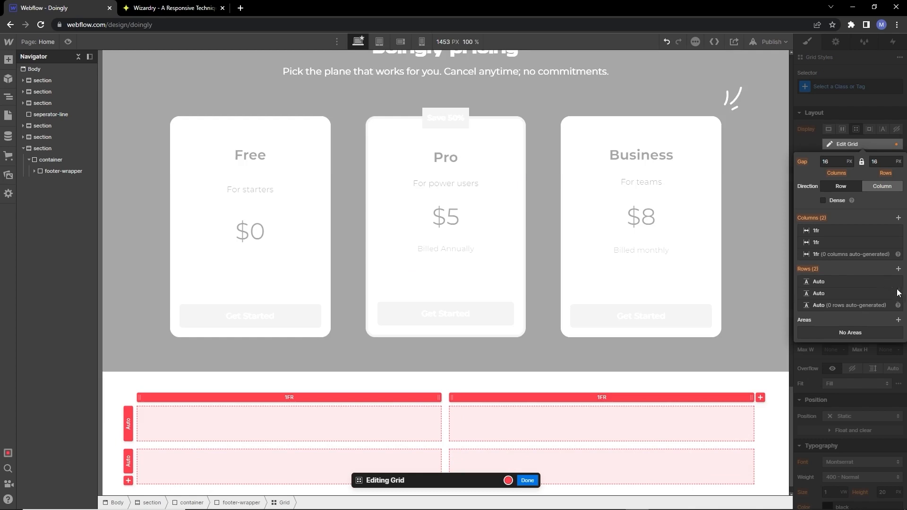
left_click(897, 294)
left_click(899, 218)
left_click(899, 218)
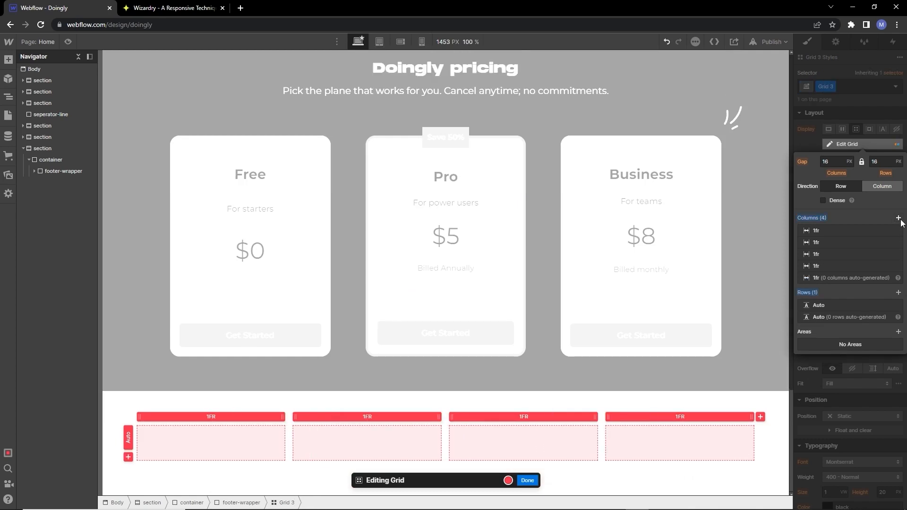
left_click(533, 482)
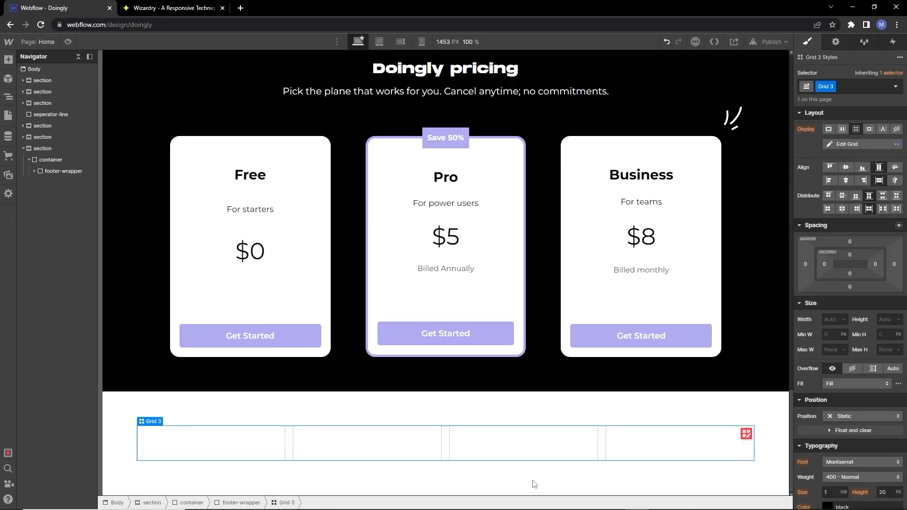
Step: Place a div block in the footer grid's first cell and insert the Logo.svg image into it
left_click(8, 60)
left_click_drag(38, 226, 194, 443)
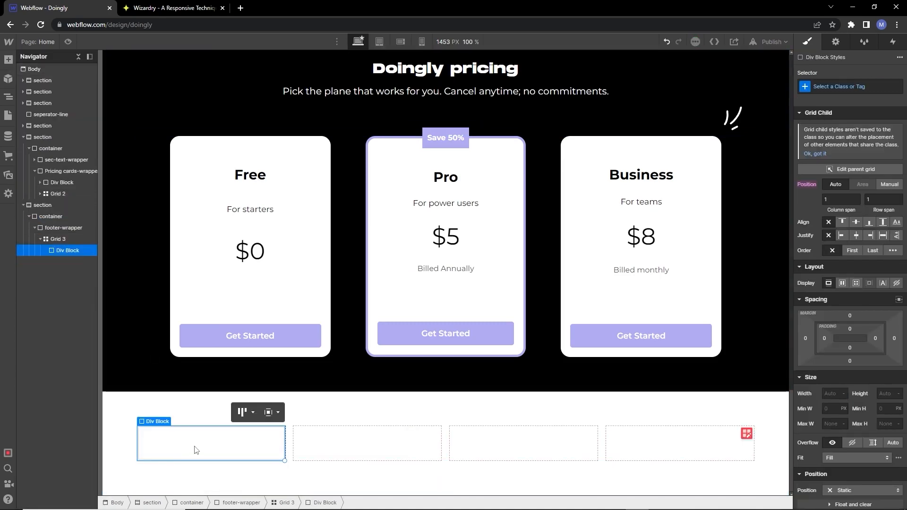
left_click(8, 60)
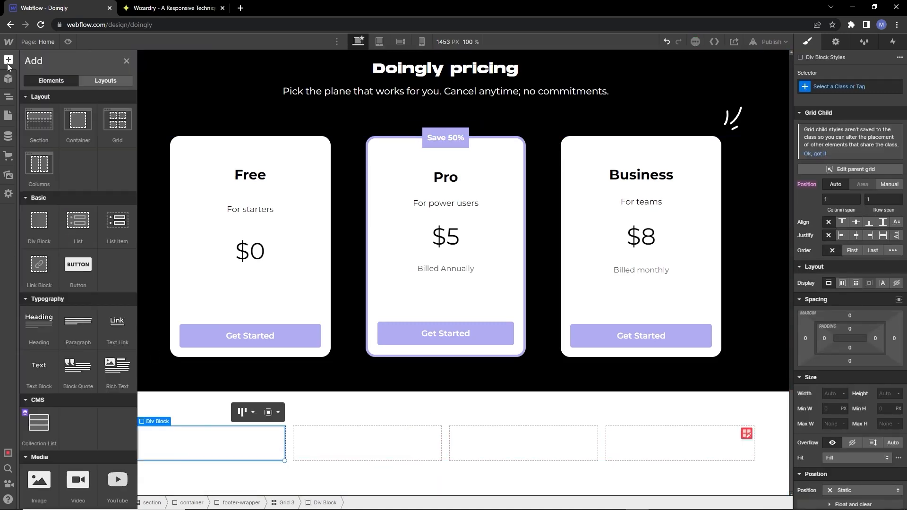
left_click_drag(38, 482, 186, 451)
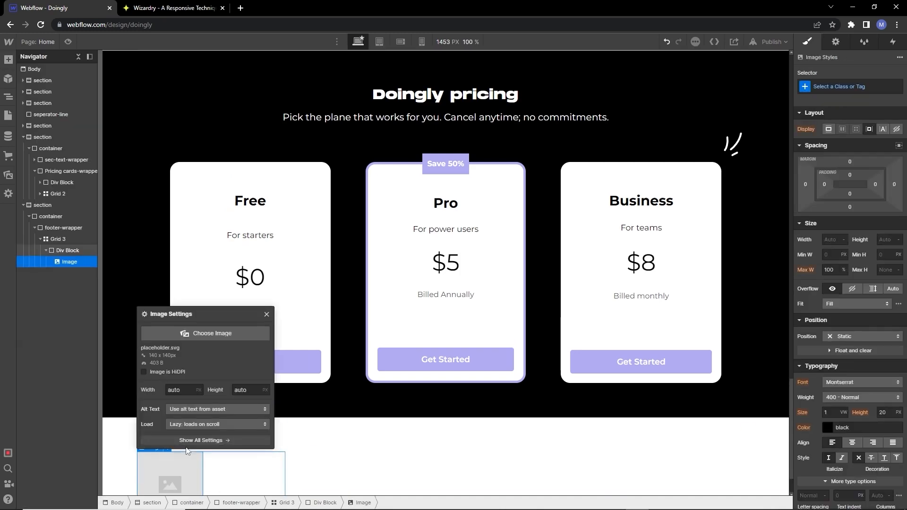
left_click(224, 333)
left_click(76, 181)
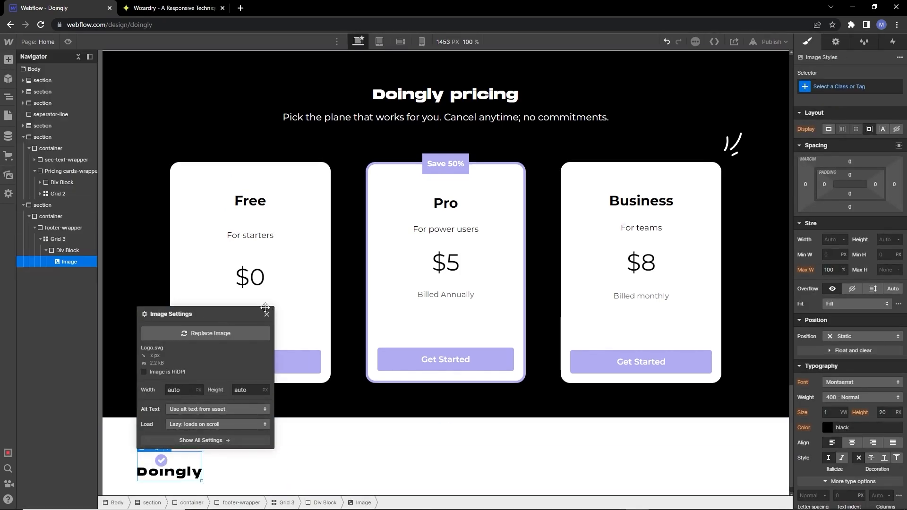
left_click(266, 313)
Step: Add a paragraph below the logo in the div block of the footer grid's first cell
left_click(229, 476)
left_click(8, 60)
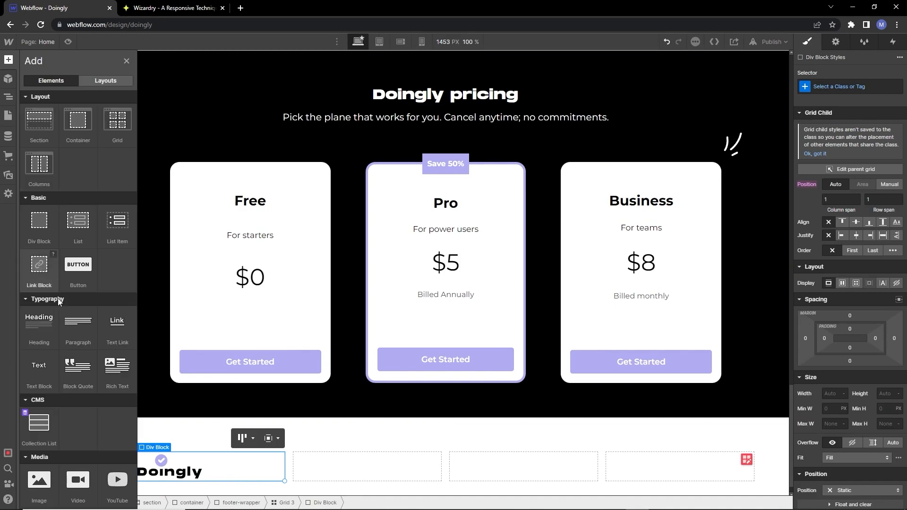
left_click(69, 329)
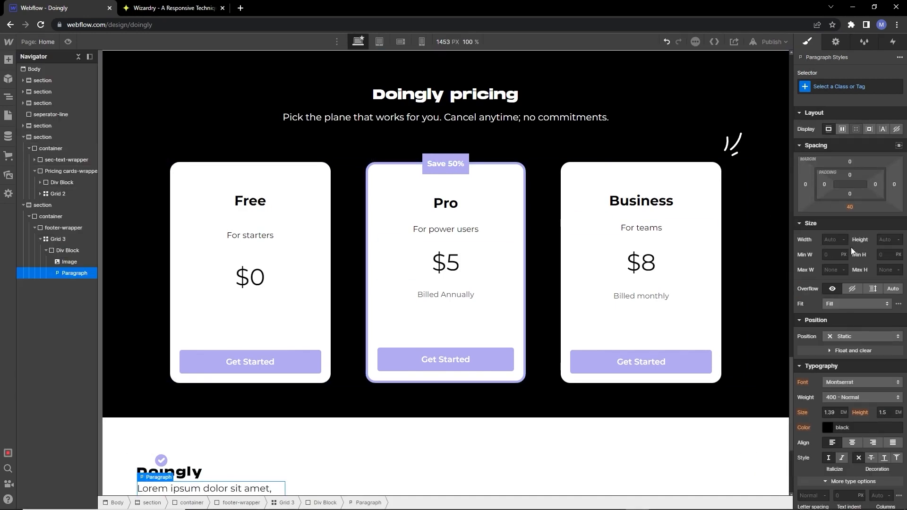
Step: Replace the placeholder paragraph under the footer logo with Figma's text "Discover your best time to start and finish important tasks with the Doingly App."
left_click(840, 87)
left_click(823, 140)
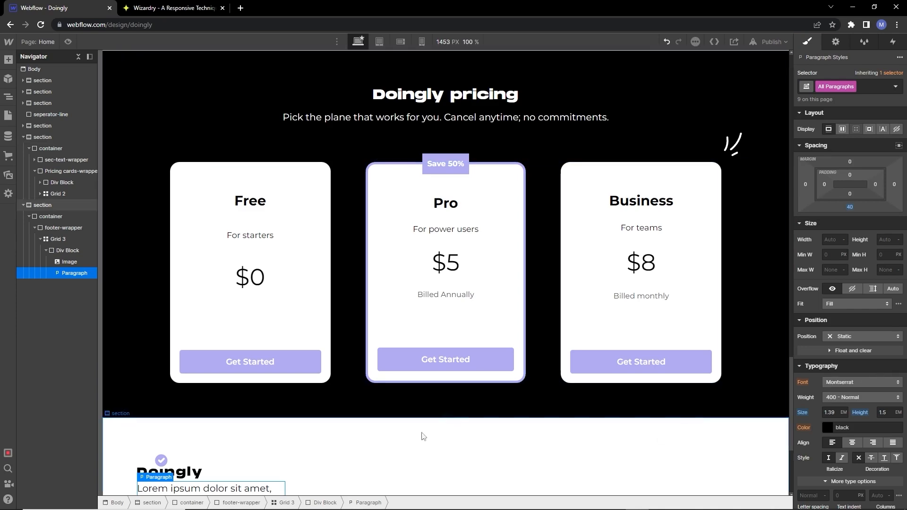
scroll(597, 433, "down", 3)
key("alt+Tab")
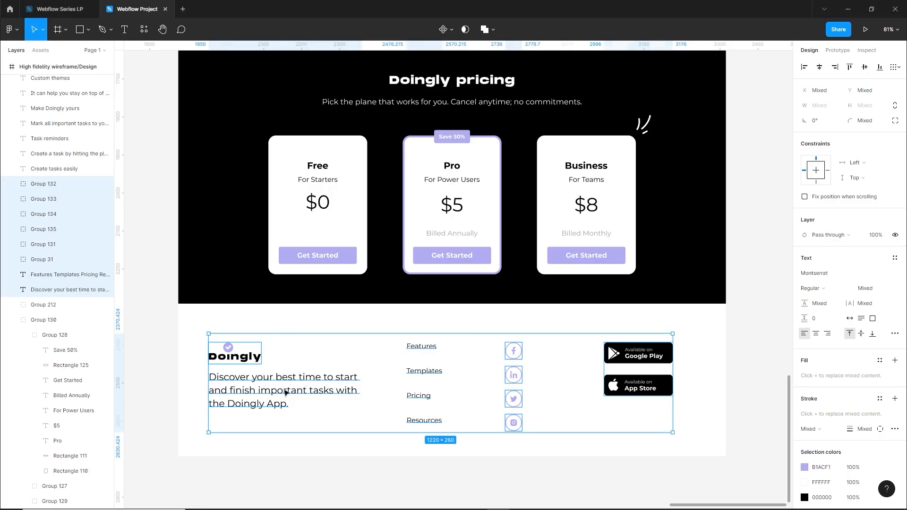
double_click(285, 390)
key("ctrl+c")
key("alt+Tab")
double_click(233, 414)
key("ctrl+a")
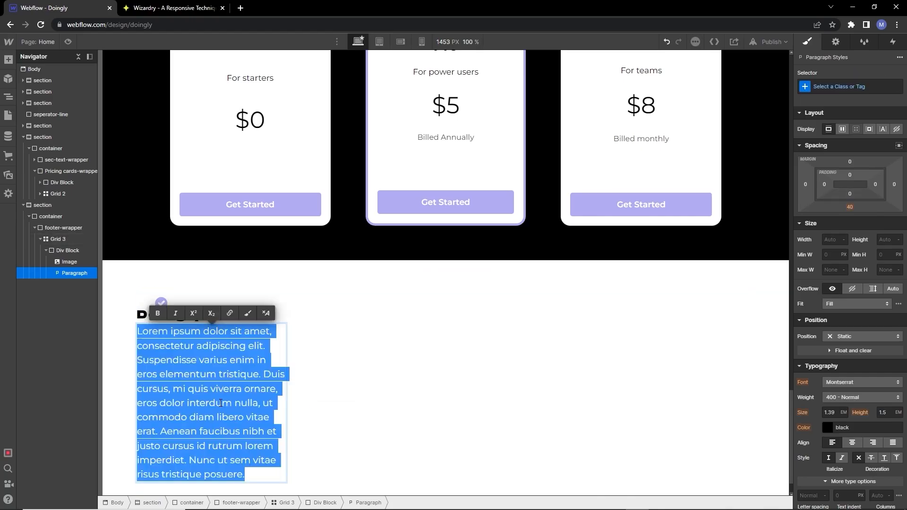
key("ctrl+v")
left_click(298, 432)
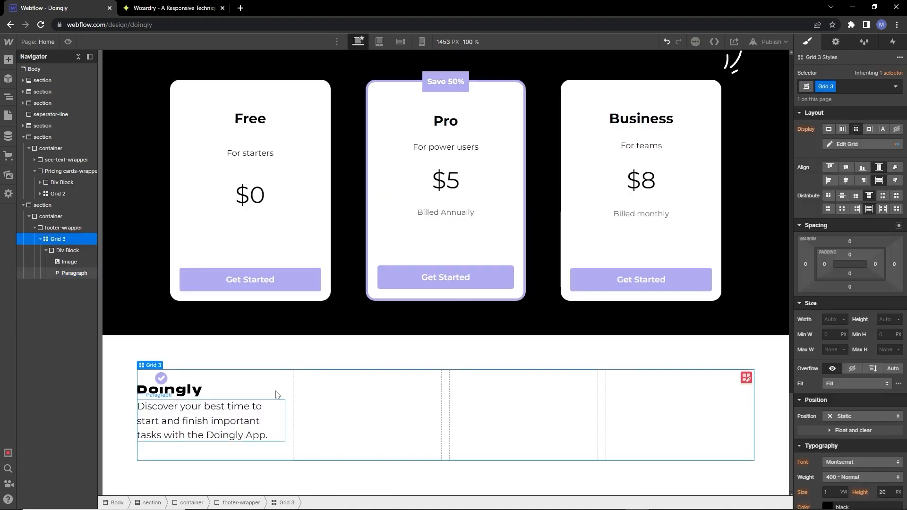
left_click(265, 386)
Step: Place a div block in the footer grid's second cell and nest another div block inside it
left_click(358, 409)
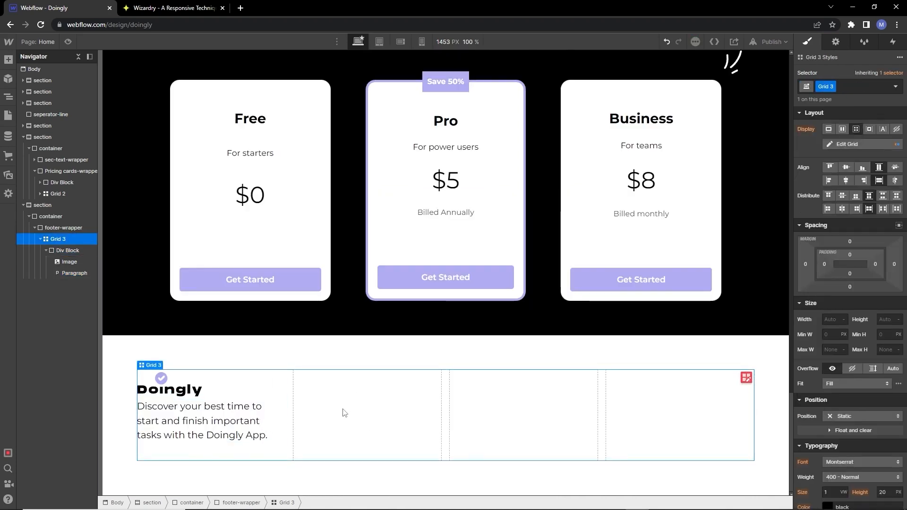
left_click(9, 60)
left_click_drag(31, 229, 346, 404)
key("alt+Tab")
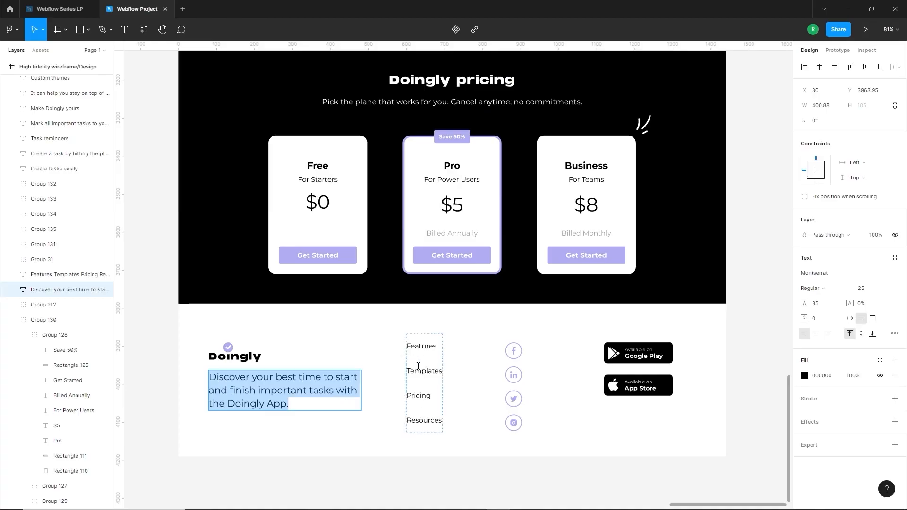
key("alt+Tab")
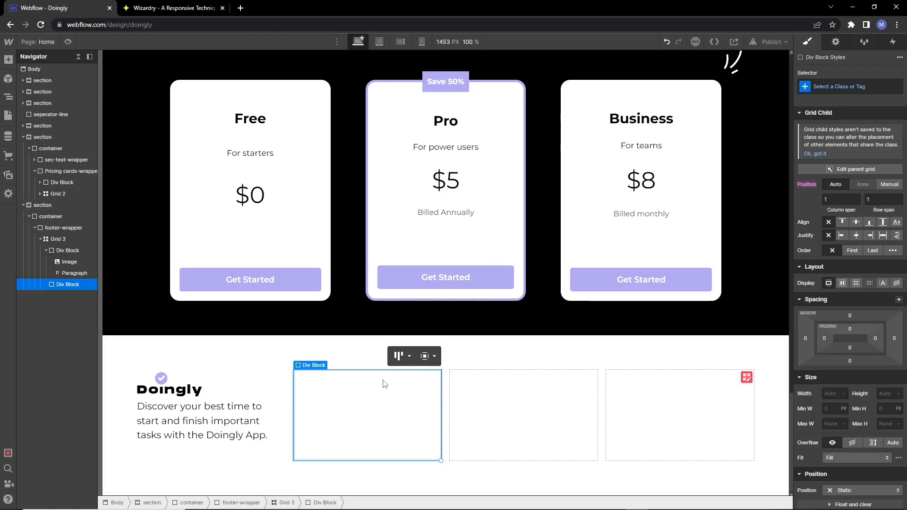
left_click(8, 60)
left_click_drag(39, 225, 361, 394)
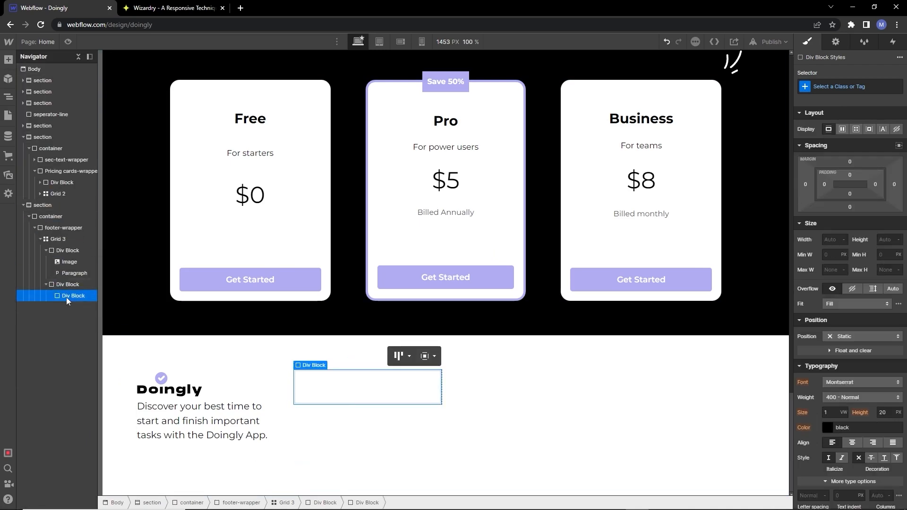
Step: Add a text link in the nested div block, in black without underline, with 1.39 em size and 1.5 em line height
left_click(8, 60)
left_click_drag(106, 336, 367, 418)
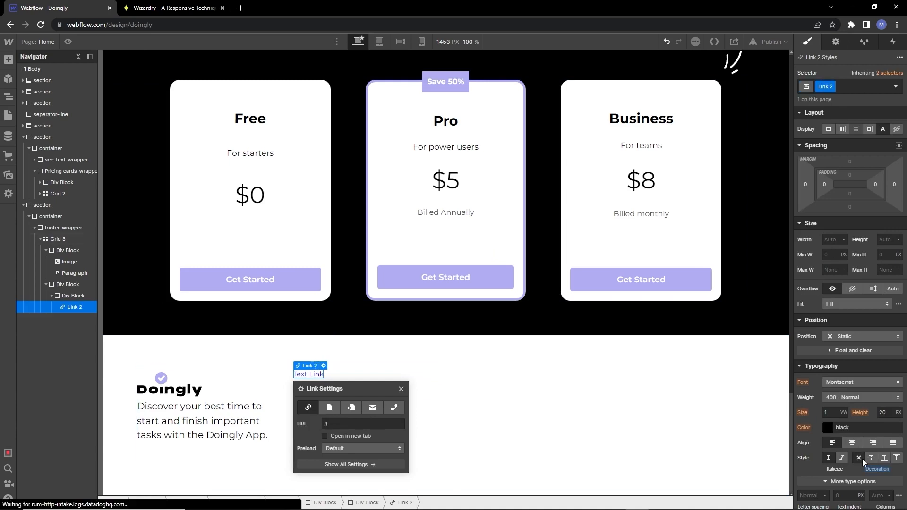
left_click(827, 427)
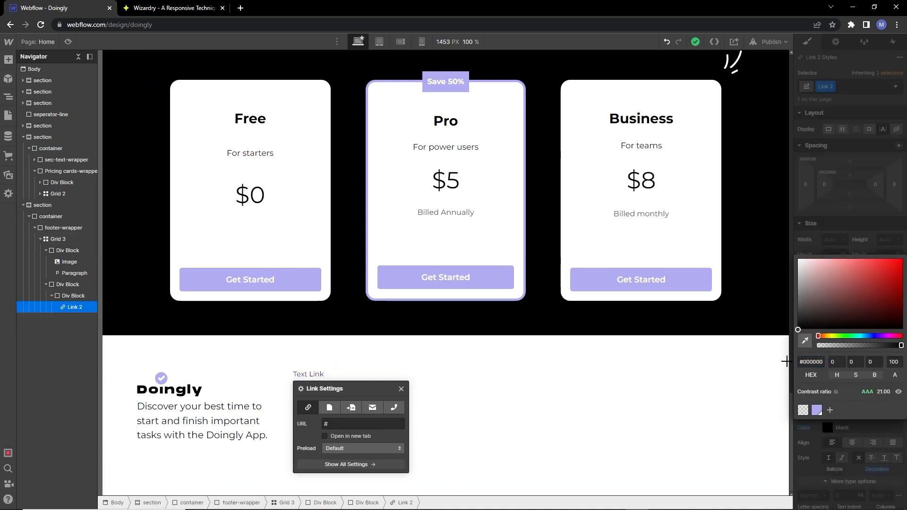
left_click(814, 438)
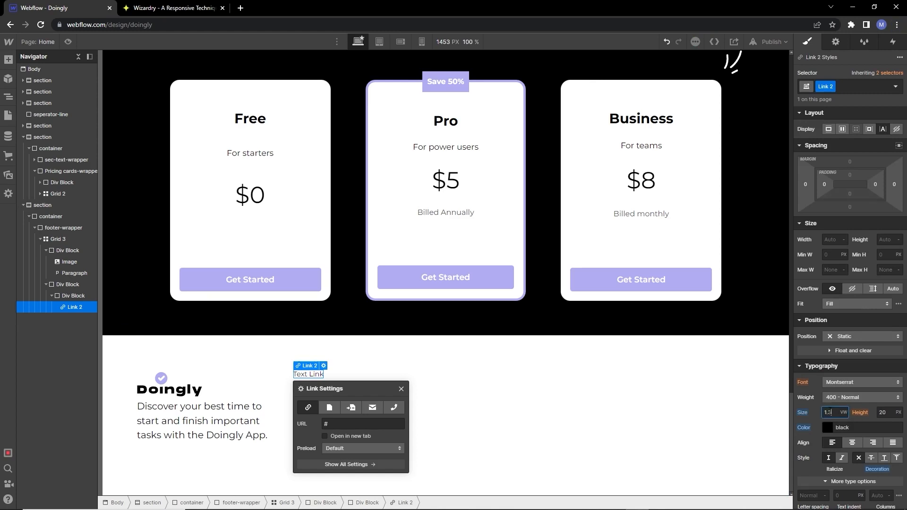
key("Return")
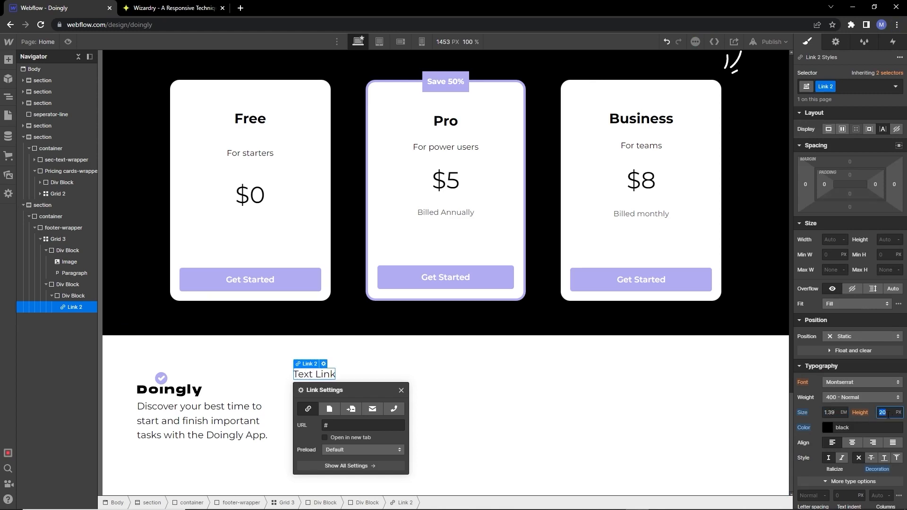
left_click(888, 414)
type("1.5em")
key("Return")
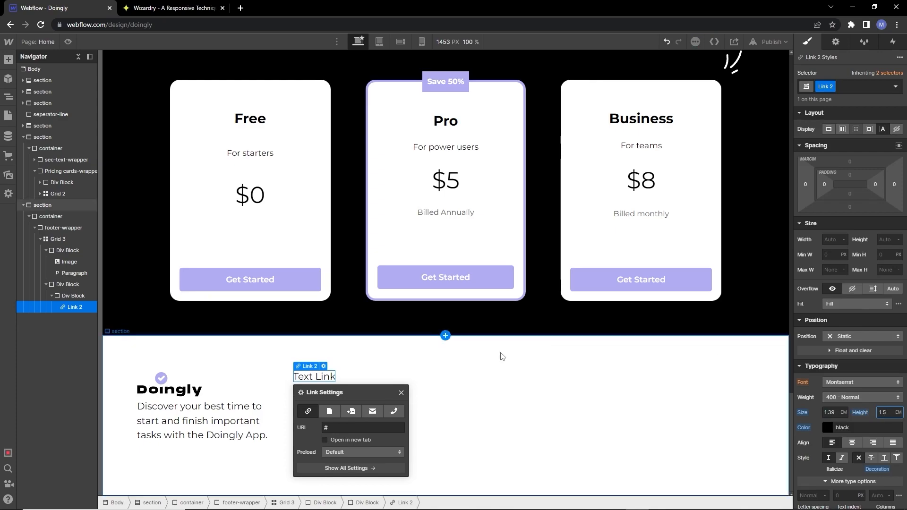
Step: Replace the new text link's placeholder with "Features" copied from the Figma footer
key("alt+Tab")
double_click(415, 345)
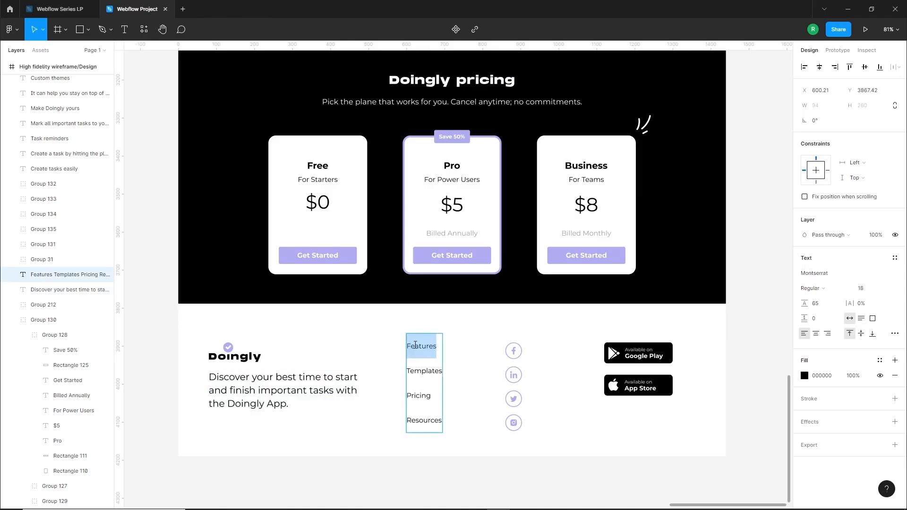
key("ctrl+c")
key("alt+Tab")
double_click(312, 375)
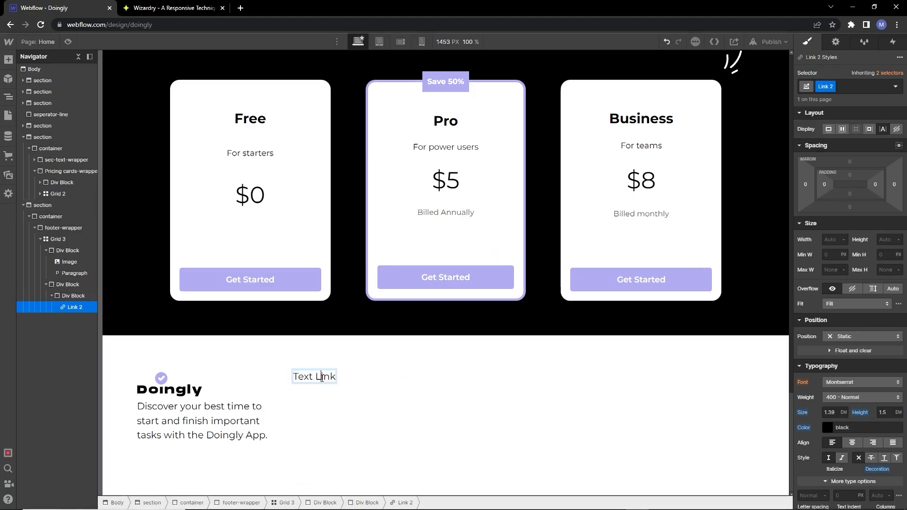
key("ctrl+v")
Step: Duplicate the div block holding the Features link three times within the second column
left_click(350, 380)
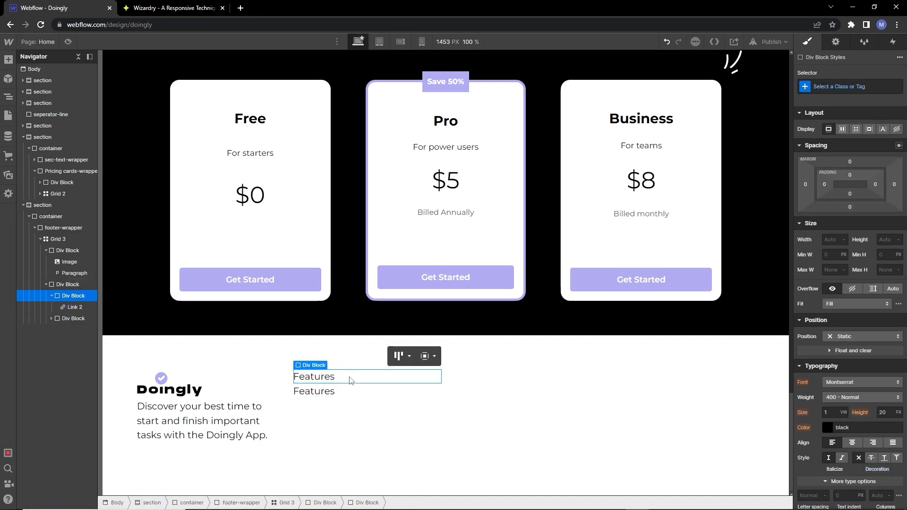
key("ctrl+d")
key("ctrl+d")
Step: Change the second footer link's text to "Templates", copied from the Figma design
key("alt+Tab")
double_click(432, 370)
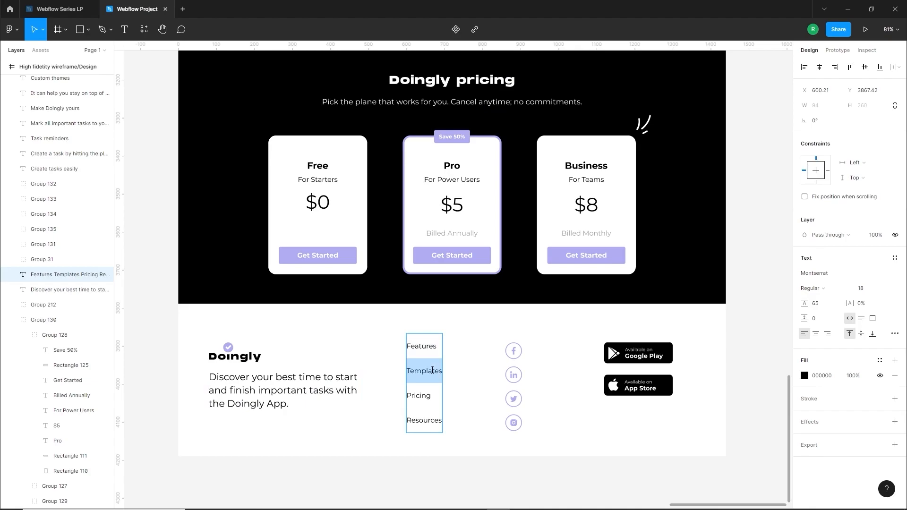
key("ctrl+c")
key("alt+Tab")
double_click(324, 392)
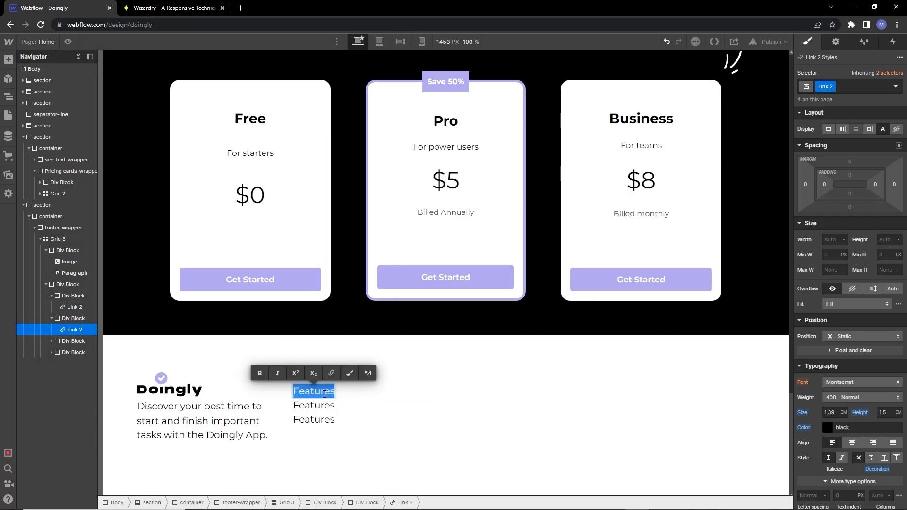
key("ctrl+v")
Step: Change the third footer link's text to "Pricing", copied from the Figma design
key("alt+Tab")
left_click(419, 396)
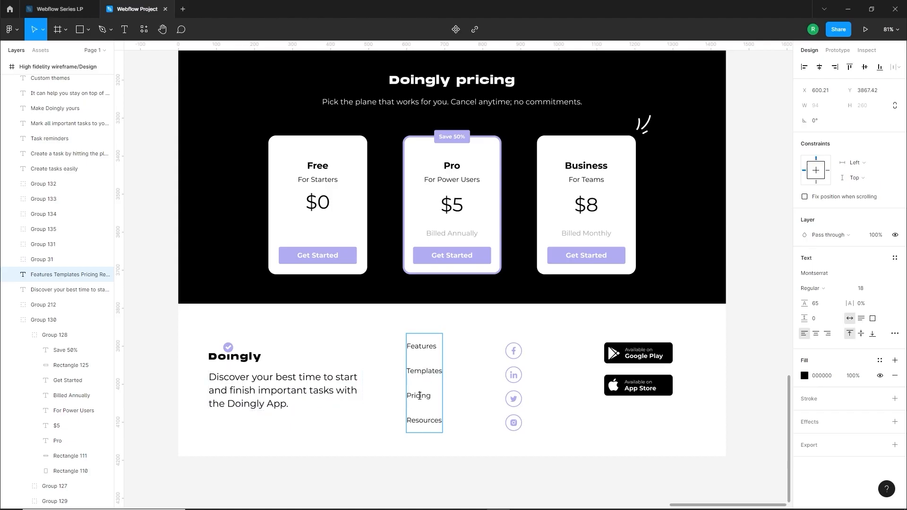
key("ctrl+c")
key("alt+Tab")
double_click(320, 407)
key("ctrl+v")
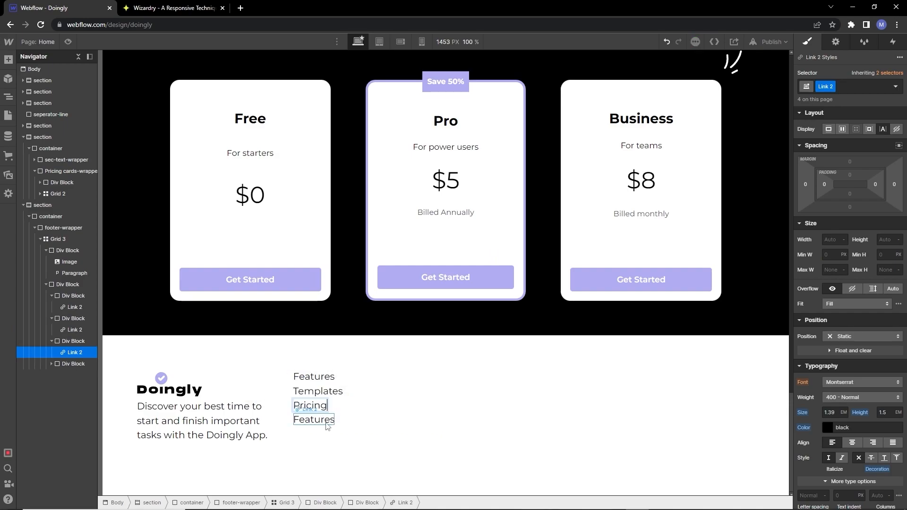
Step: Change the fourth footer link's text to "Resources", copied from the Figma design
key("alt+Tab")
double_click(421, 417)
key("ctrl+c")
key("alt+Tab")
double_click(317, 420)
key("ctrl+v")
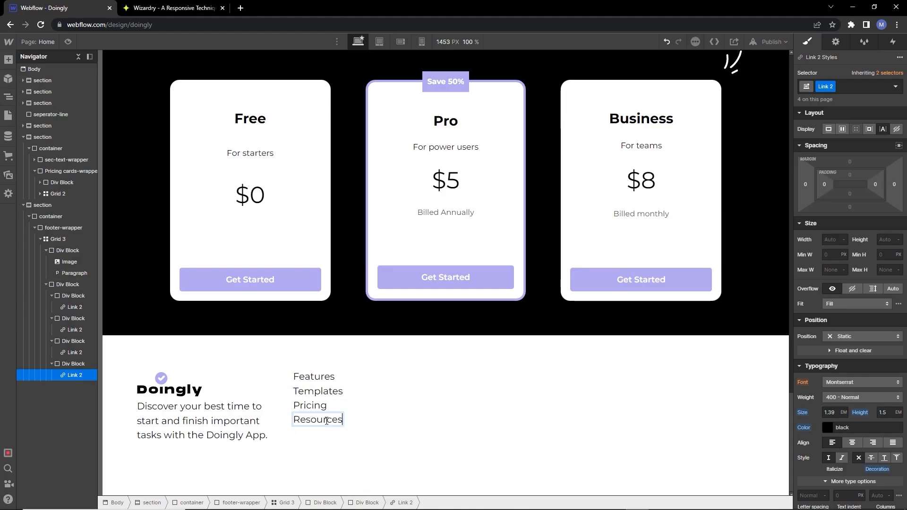
Step: Give the div block around the Features link a 40 px bottom margin and name its class links-block
left_click(344, 376)
left_click(471, 394)
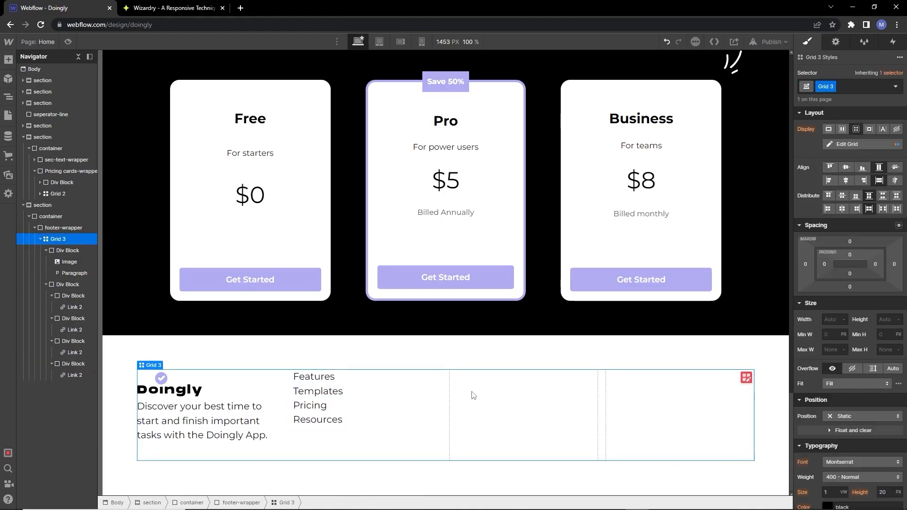
left_click(347, 381)
left_click_drag(849, 208, 539, 344)
left_click(352, 413)
left_click(356, 377)
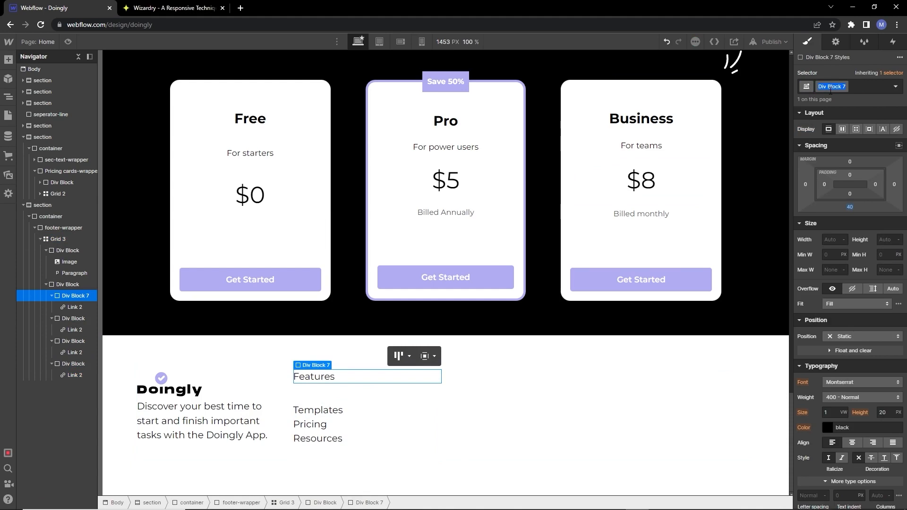
Step: Apply the existing links-block class to the div blocks around the Templates, Pricing and Resources links
left_click(318, 410)
left_click(833, 86)
type("link")
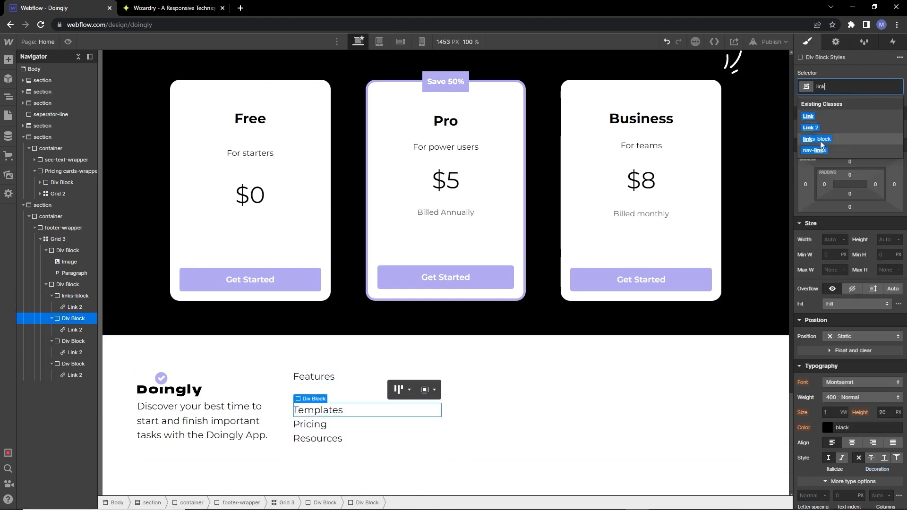
left_click(829, 139)
left_click(367, 442)
left_click(836, 86)
type("link")
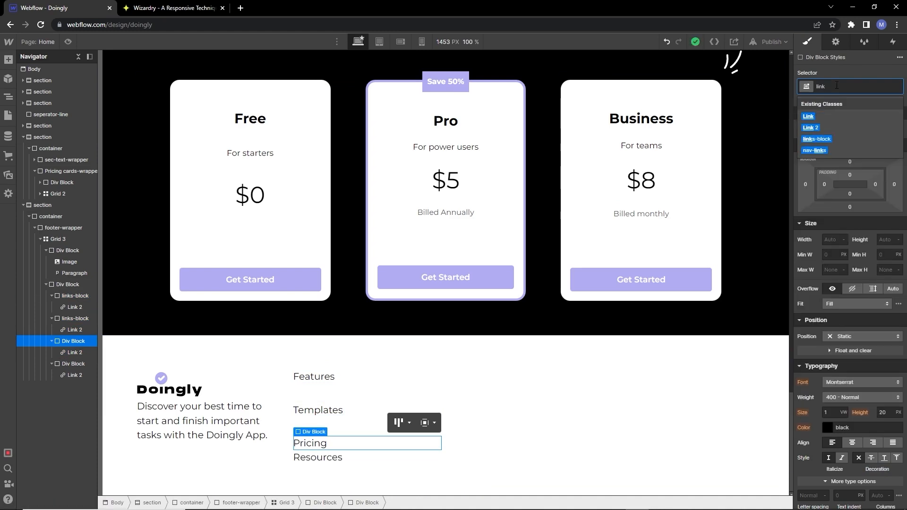
left_click(816, 139)
left_click(371, 477)
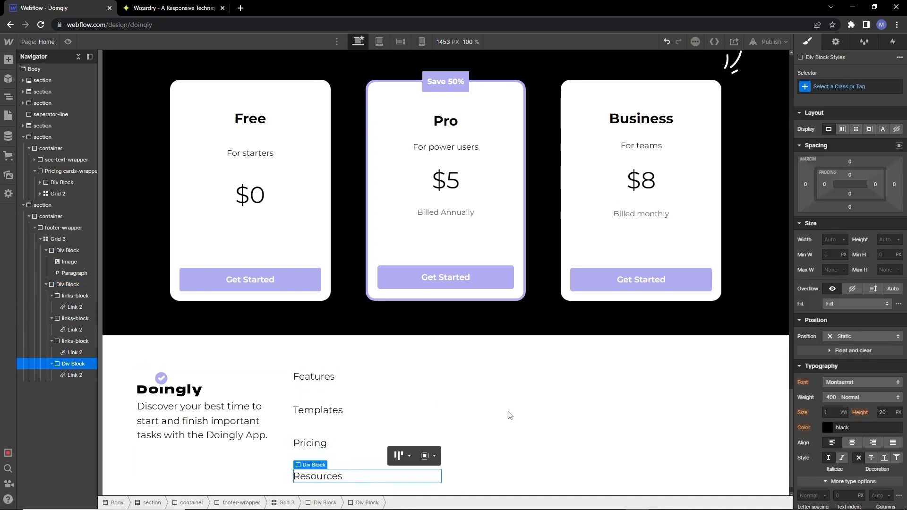
left_click(837, 86)
type("link")
left_click(817, 193)
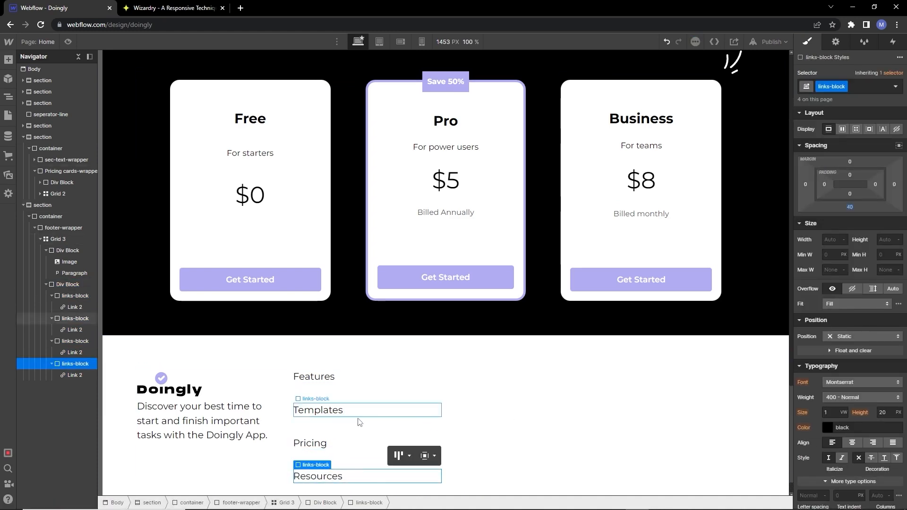
Step: Check the social icons column in Figma, then in Webflow place a div block in the footer grid's third cell
scroll(353, 417, "down", 1)
left_click(463, 410)
key("alt+Tab")
left_click(502, 337)
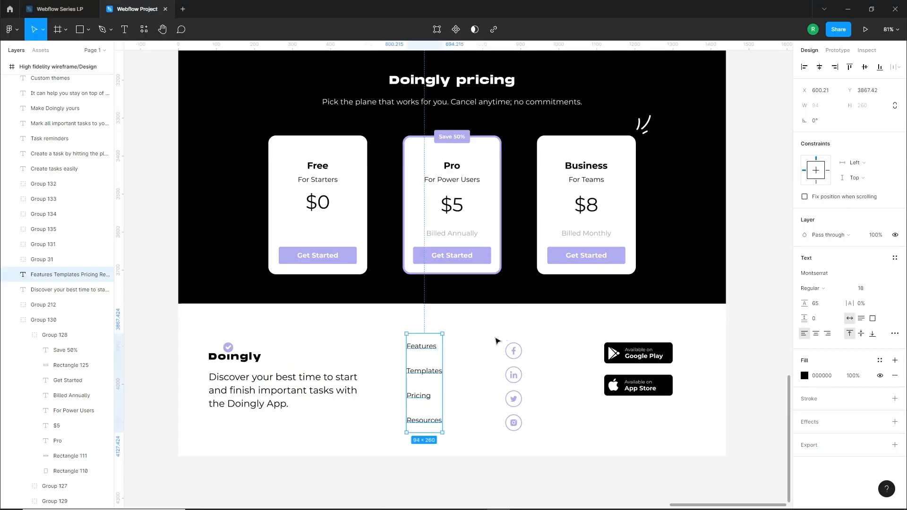
left_click_drag(490, 332, 568, 448)
left_click(555, 415)
key("alt+Tab")
left_click(8, 60)
left_click_drag(38, 223, 504, 376)
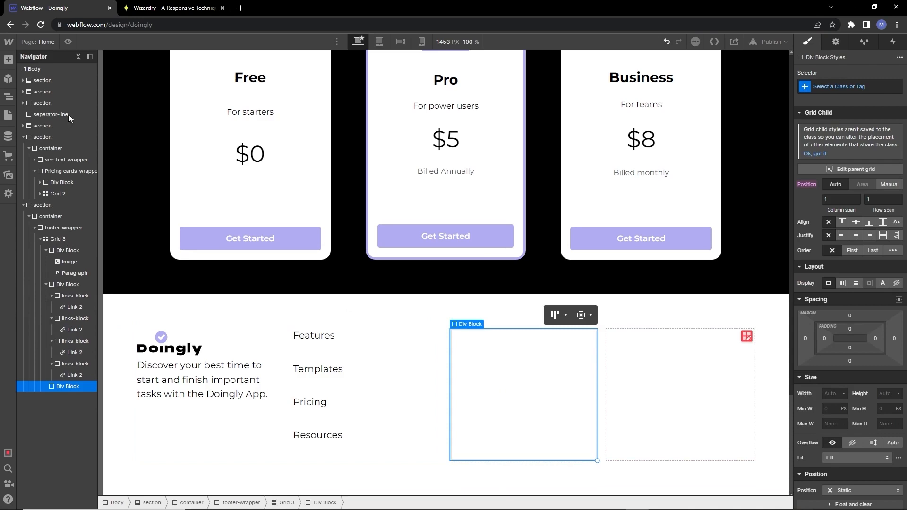
Step: Add a link block and nest it inside the div block of the footer grid's third cell
left_click(8, 60)
left_click_drag(39, 264, 515, 384)
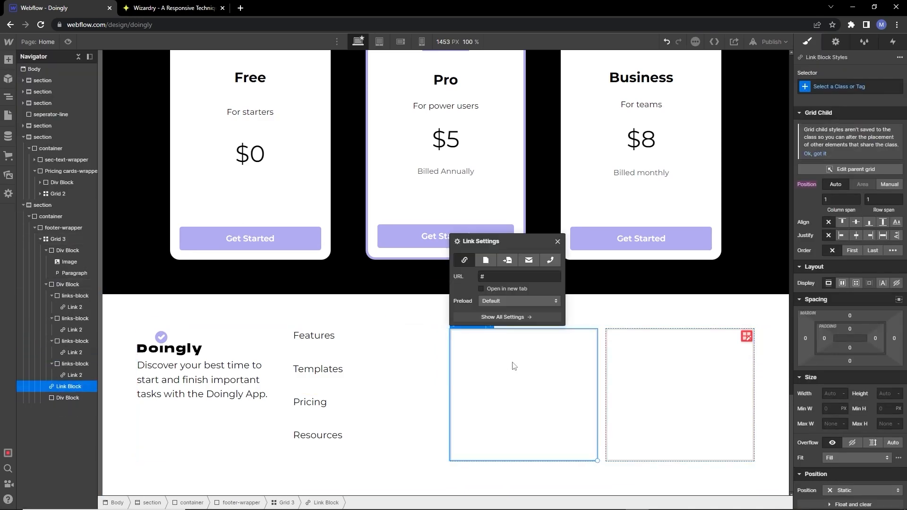
left_click_drag(64, 384, 67, 396)
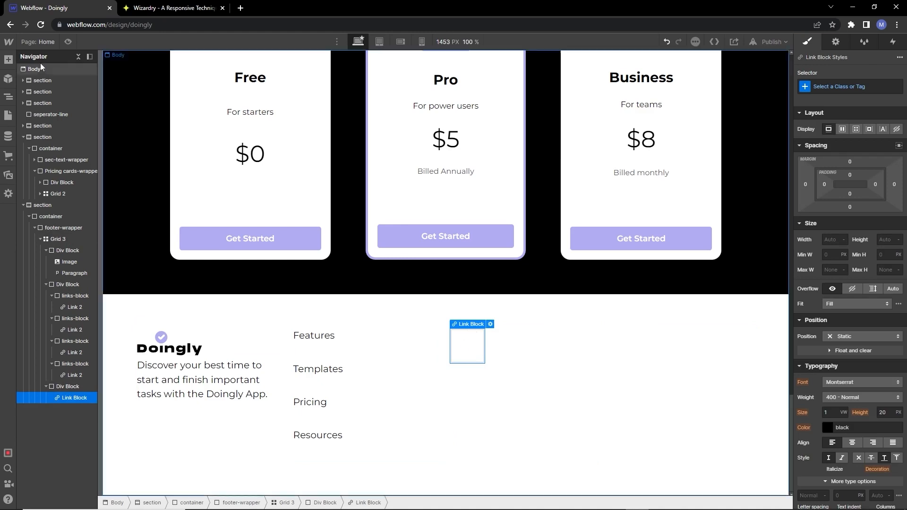
Step: Insert an image into the link block and set it to the Facebook icon Group 135.svg
left_click(8, 59)
left_click(38, 484)
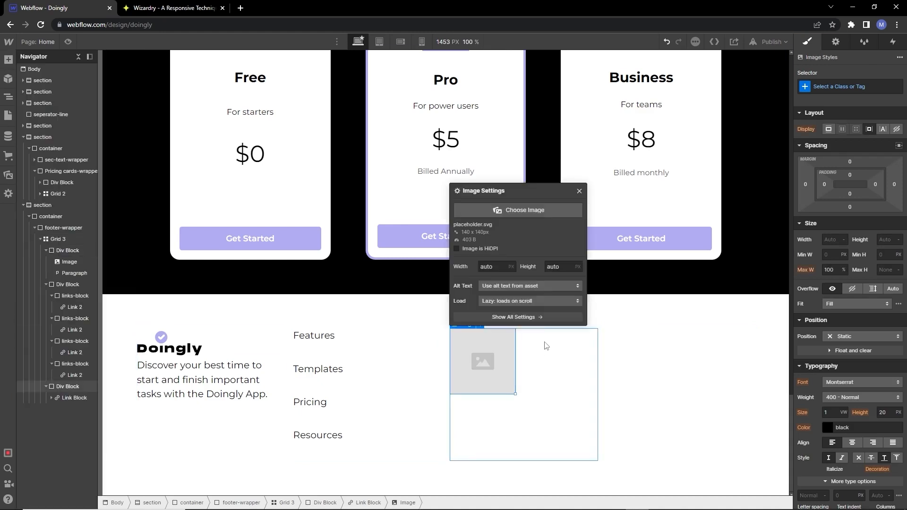
left_click(514, 210)
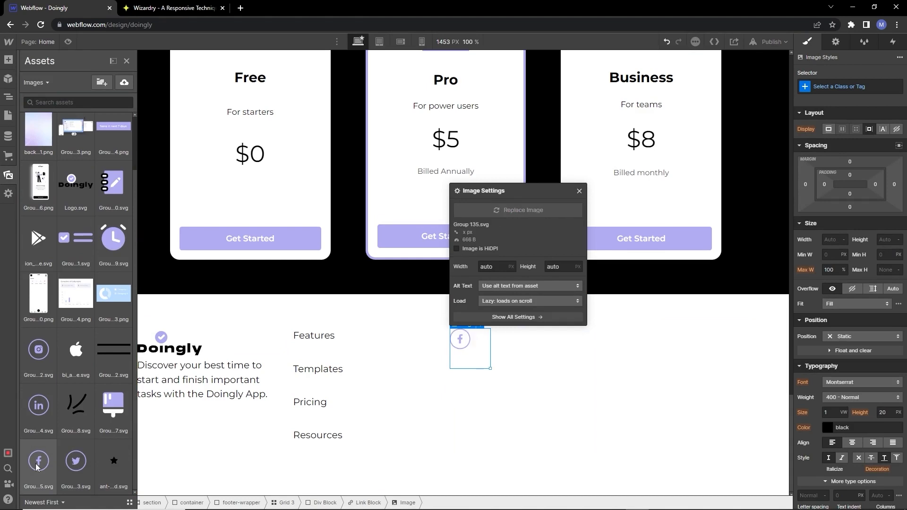
left_click(579, 190)
Step: Duplicate the link block containing the Facebook icon within the third column's div block
left_click(488, 344)
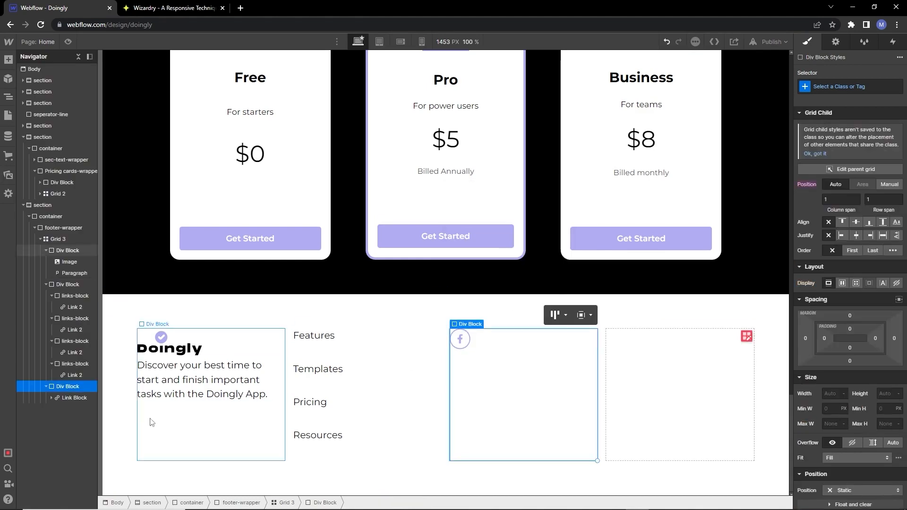
left_click(76, 398)
key("ctrl+d")
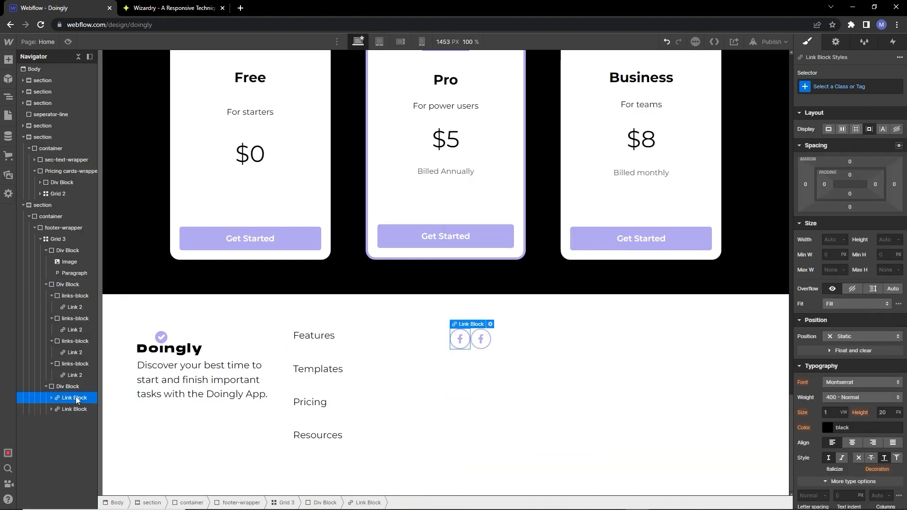
Step: Replace the image in the footer's second social link block with the LinkedIn icon Group 134.svg
double_click(482, 341)
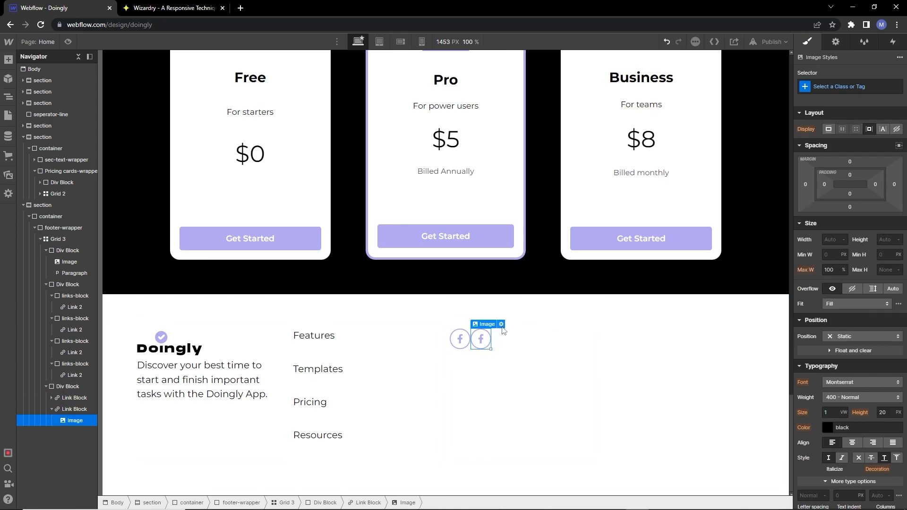
left_click(532, 209)
scroll(50, 421, "down", 1)
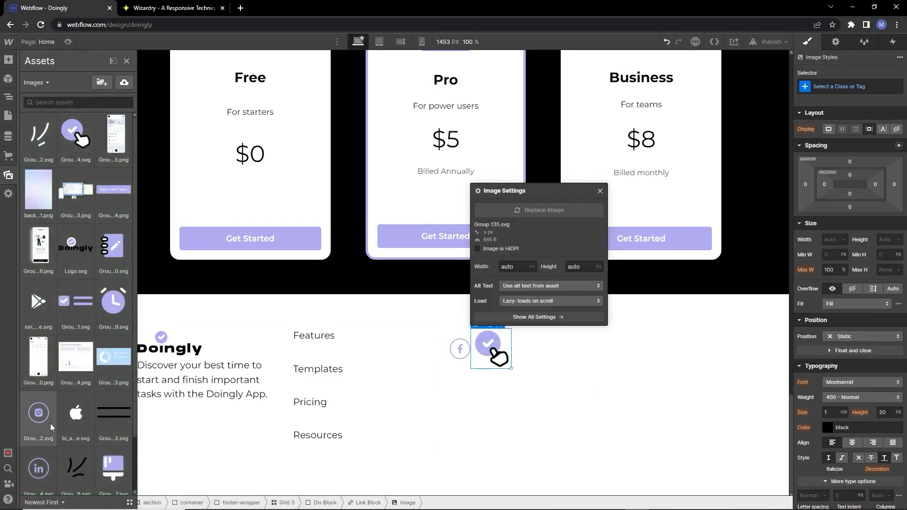
left_click(48, 428)
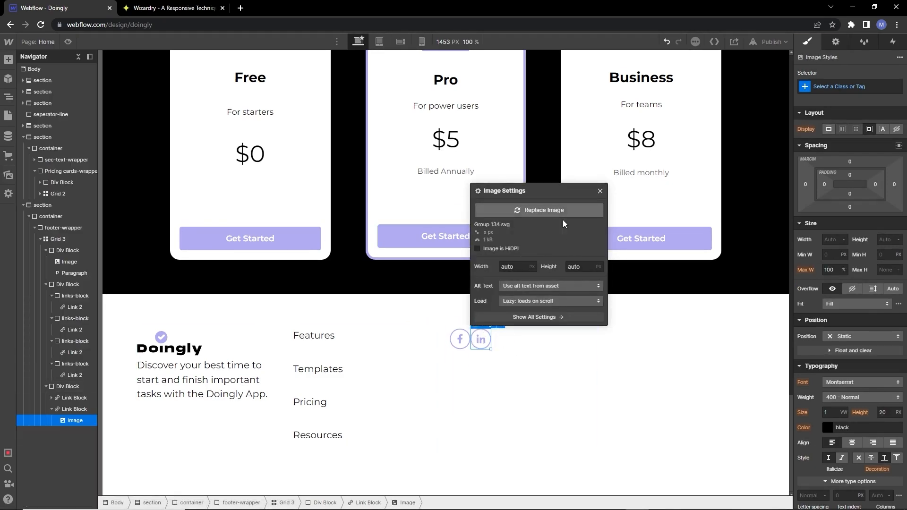
left_click(487, 350)
Step: Duplicate the link block containing the LinkedIn icon twice within the third column's div block
left_click(70, 409)
key("ctrl+c")
key("ctrl+v")
key("ctrl+v")
Step: Replace the images in the third and fourth social link blocks with the Twitter and Instagram icons respectively
double_click(502, 340)
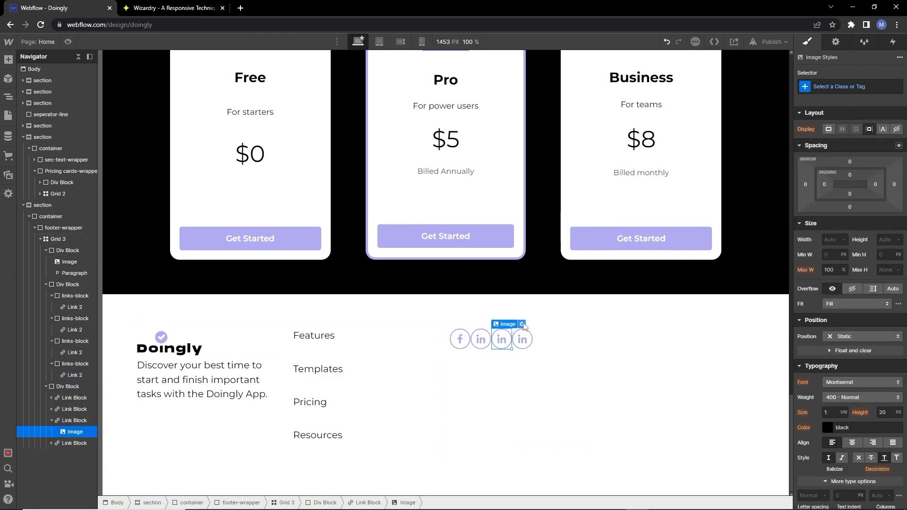
left_click(544, 211)
scroll(80, 440, "down", 1)
left_click(78, 458)
double_click(523, 340)
left_click(574, 216)
left_click(42, 402)
Step: Set the social icons' div block to a vertical flex layout with its contents justified to the start
left_click(565, 360)
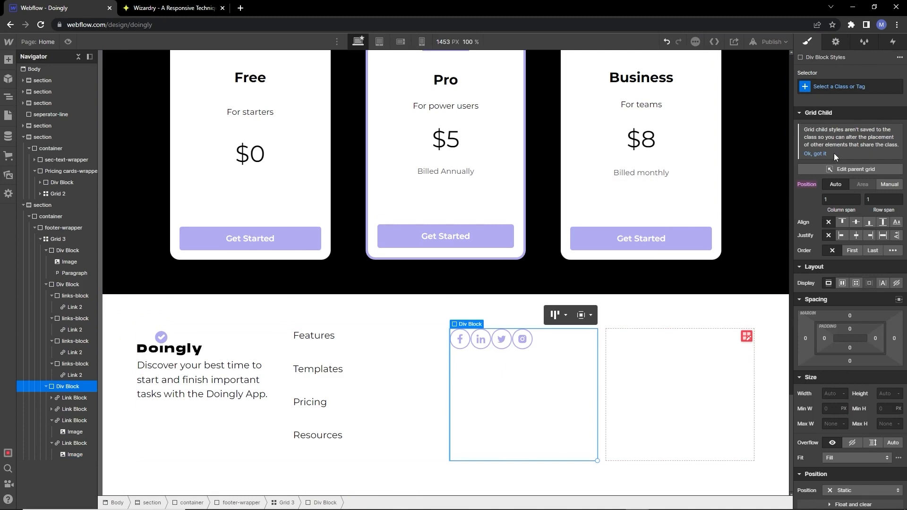
scroll(846, 296, "down", 1)
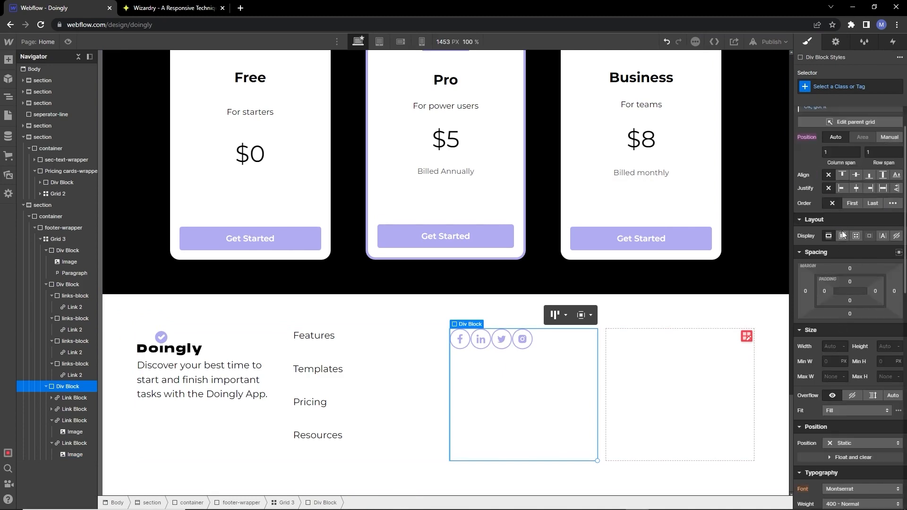
left_click(842, 234)
left_click(872, 256)
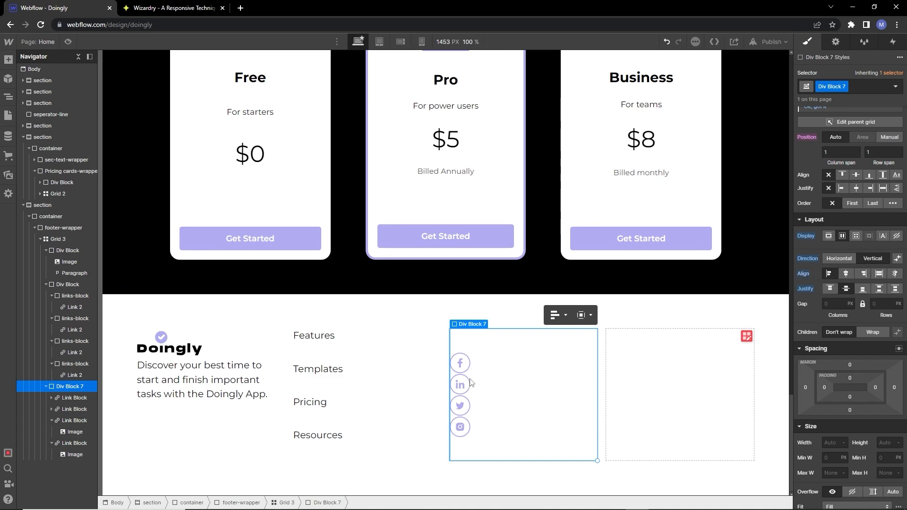
left_click(830, 289)
Step: Give the Facebook icon's link block 5 px padding on all sides and a 20 px bottom margin
left_click(460, 339)
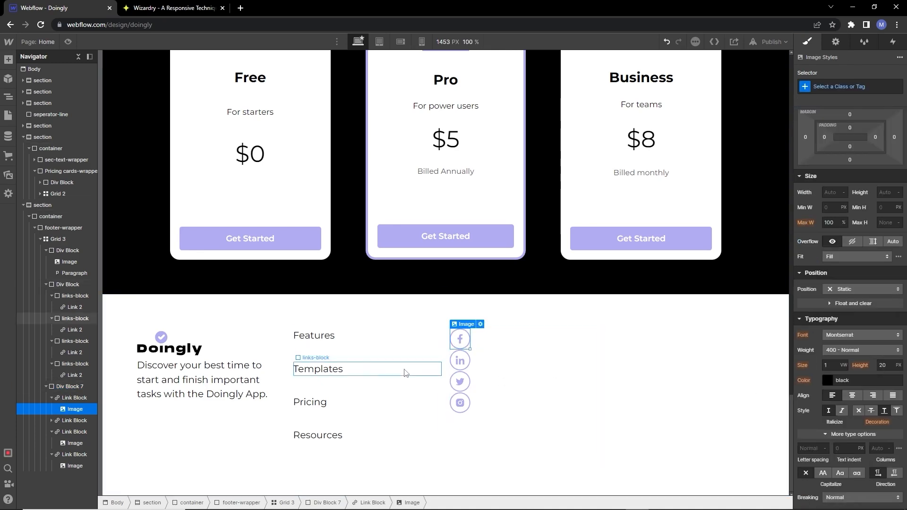
left_click(75, 399)
left_click_drag(877, 183, 873, 183)
left_click(850, 205)
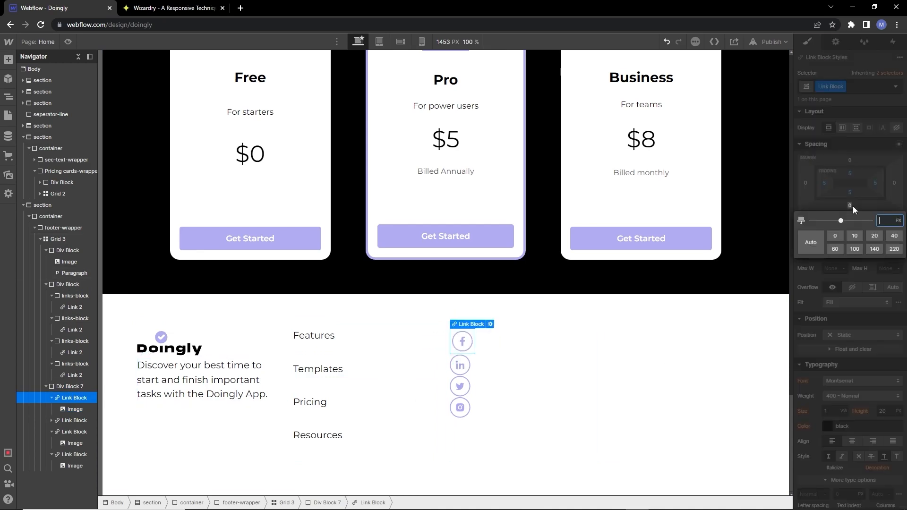
left_click(874, 236)
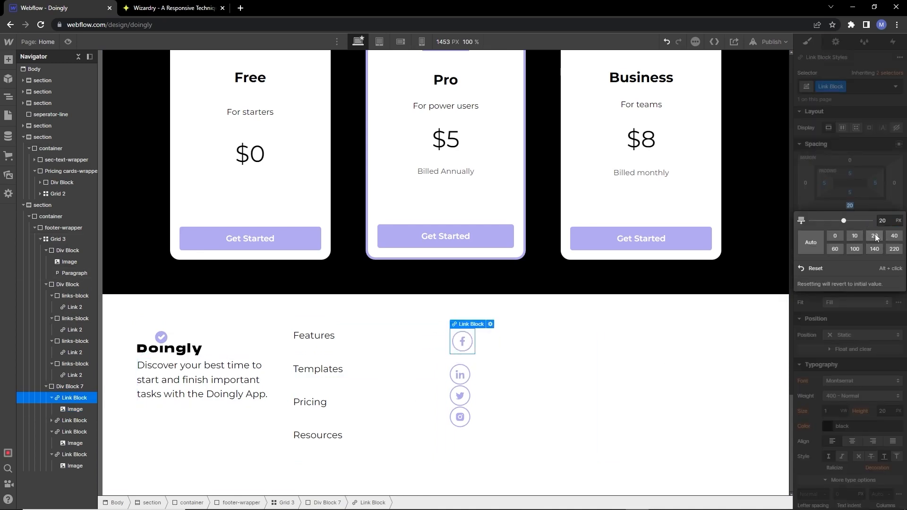
left_click(874, 198)
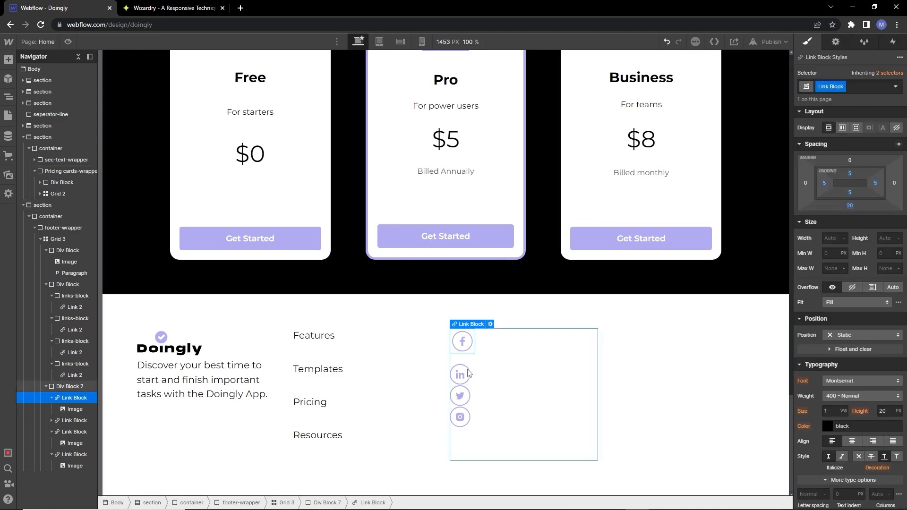
Step: Apply the existing Link Block class to the link blocks of the LinkedIn and Twitter icons
left_click(461, 376)
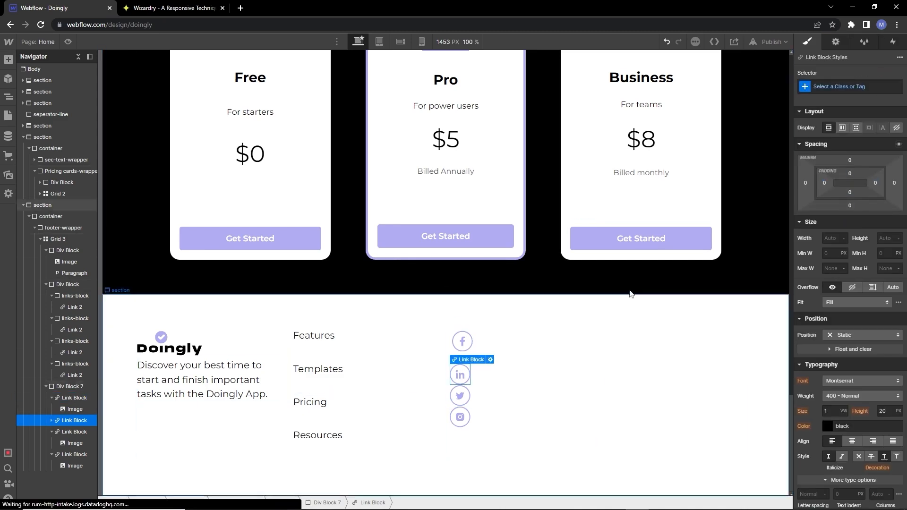
left_click(824, 87)
type("lik")
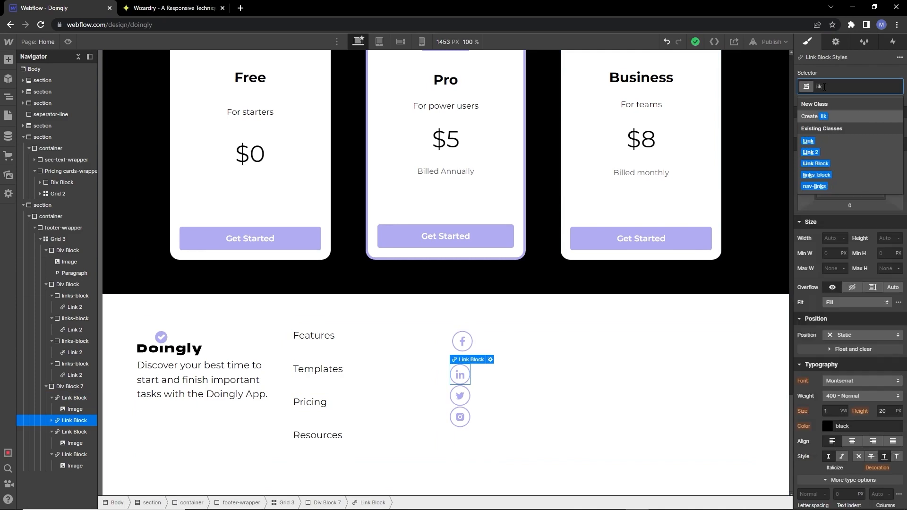
left_click(818, 167)
left_click(462, 412)
key("Up")
left_click(824, 85)
type("link")
left_click(822, 140)
Step: Assign the links-block class to the Instagram icon's link block
left_click(460, 444)
left_click(73, 455)
left_click(824, 86)
type("link")
left_click(817, 150)
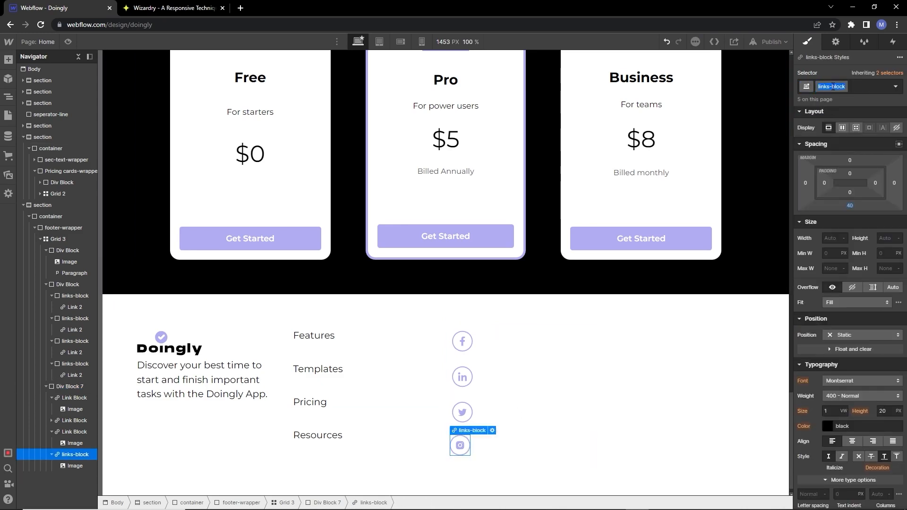
Step: Replace the links-block class on the Instagram icon's link block with the Link Block class
left_click(855, 90)
key("BackSpace")
type("link")
left_click(824, 140)
left_click(489, 366)
Step: Add a div block to the empty fourth cell of the footer grid
left_click(654, 419)
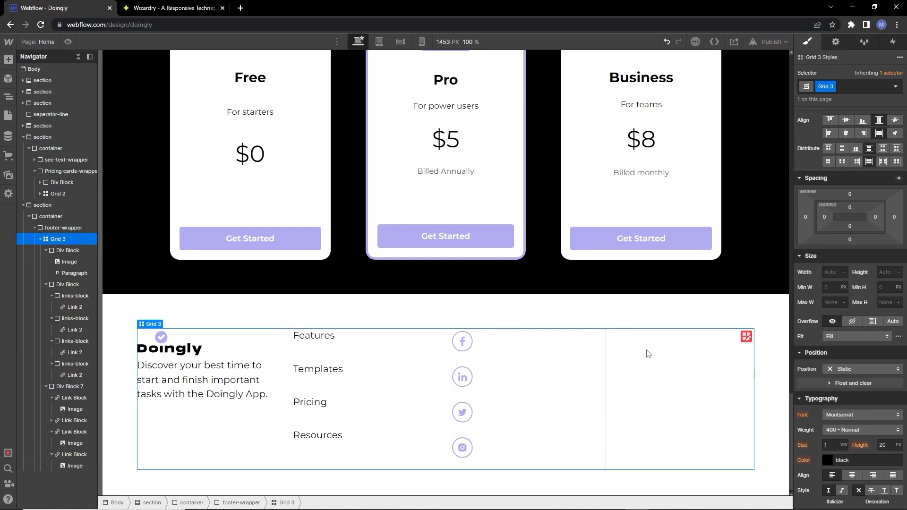
key("a")
left_click_drag(443, 298, 676, 403)
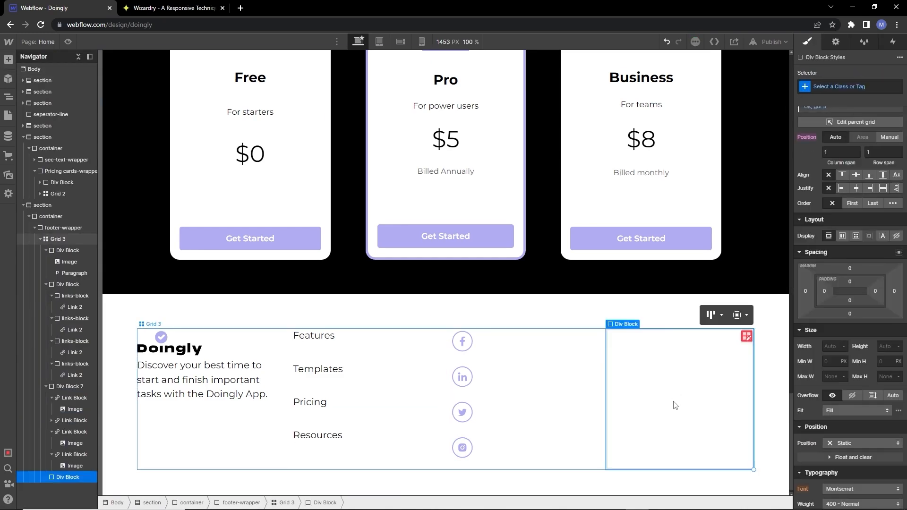
Step: Copy the button-wrapper with the store buttons from the task overview section into the footer's fourth-column div block
scroll(658, 284, "up", 20)
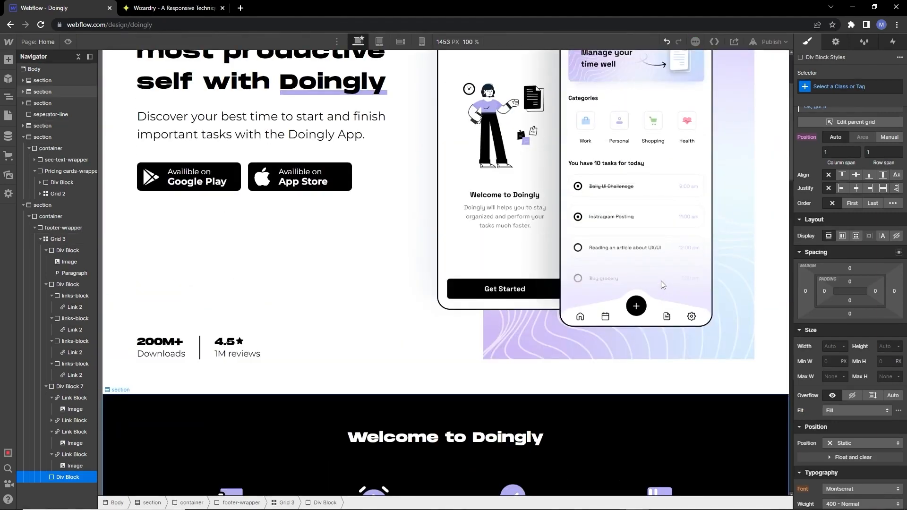
scroll(661, 282, "down", 12)
left_click(679, 408)
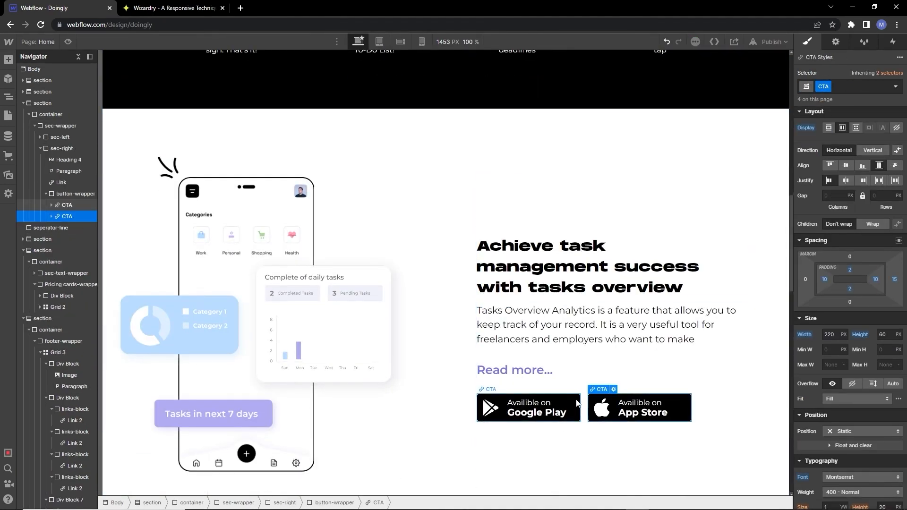
left_click(72, 194)
scroll(674, 355, "down", 15)
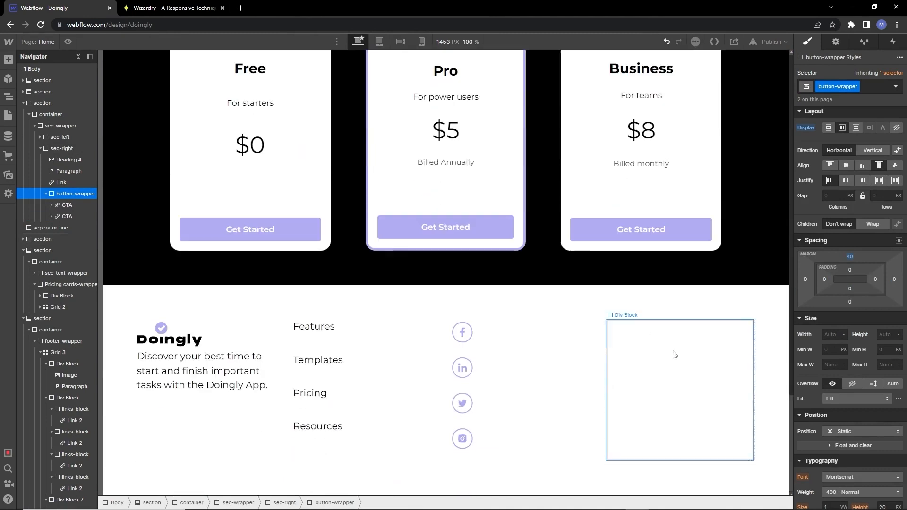
left_click(675, 354)
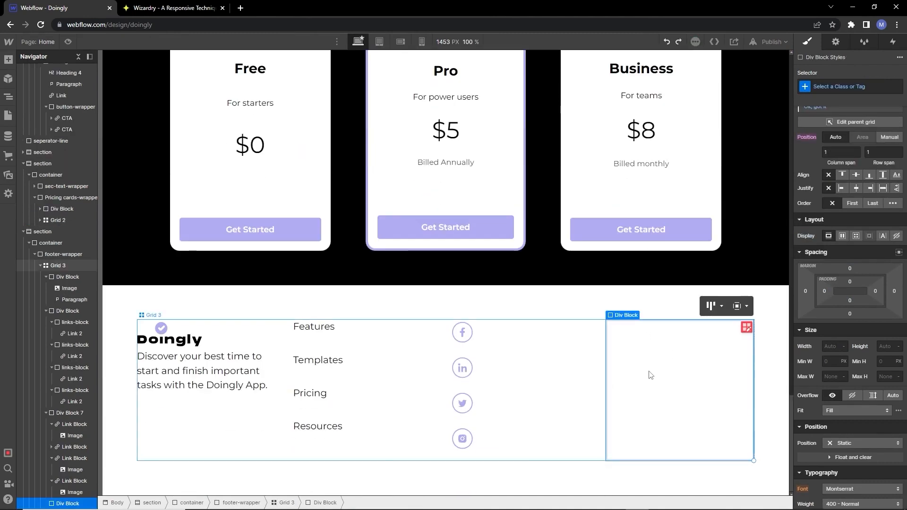
key("ctrl+v")
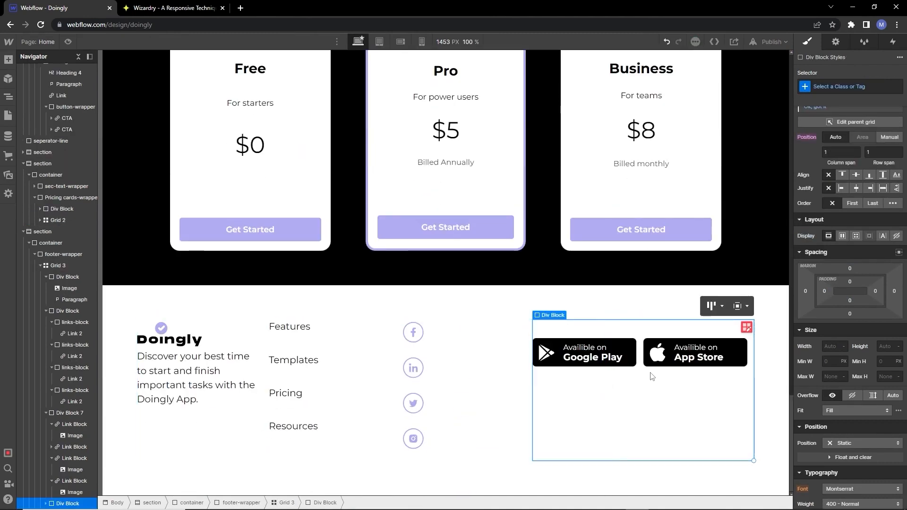
Step: Add the combo class footer to the footer's button-wrapper and set its flex direction to vertical
left_click(752, 355)
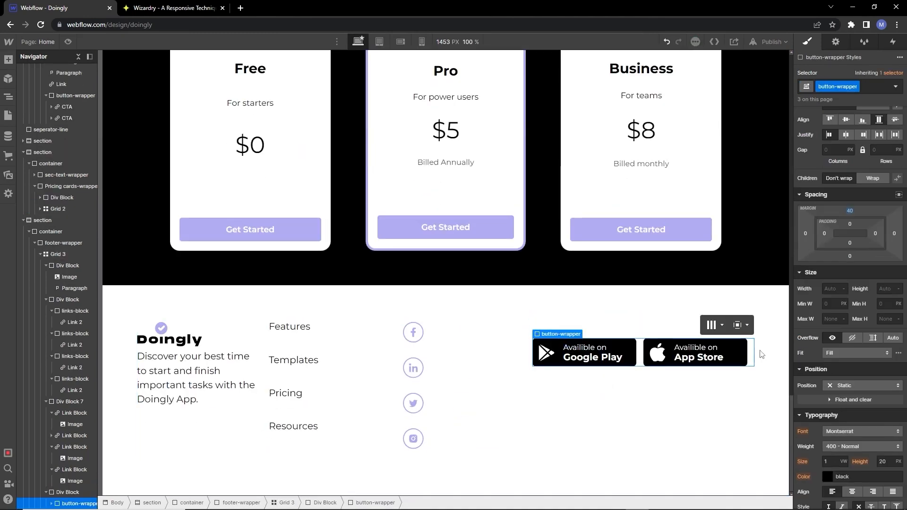
left_click(868, 87)
type("foot")
key("Return")
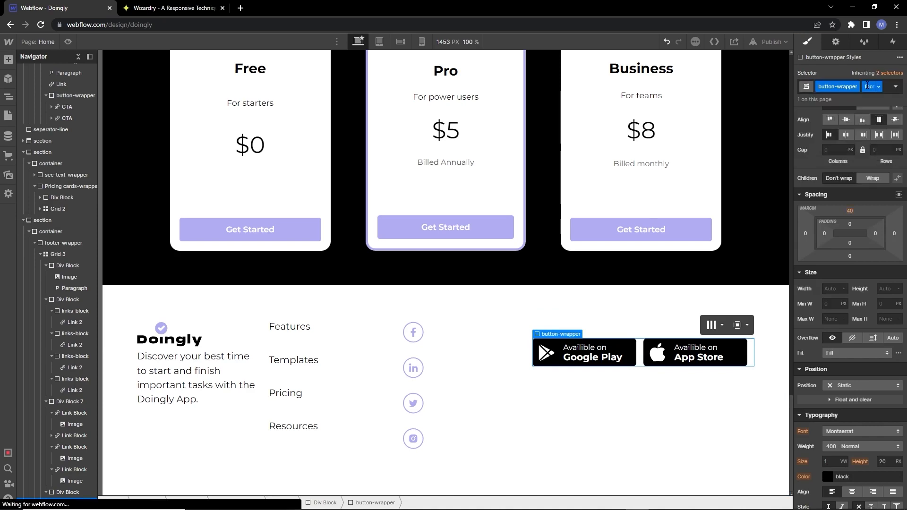
left_click(866, 152)
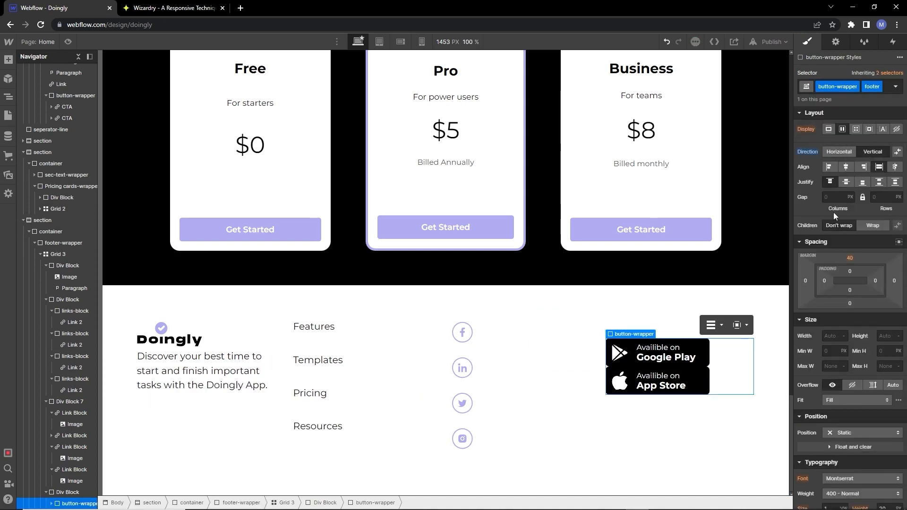
Step: Add the combo class footer to the footer's Google Play CTA and set its bottom margin to 20 px
left_click(707, 365)
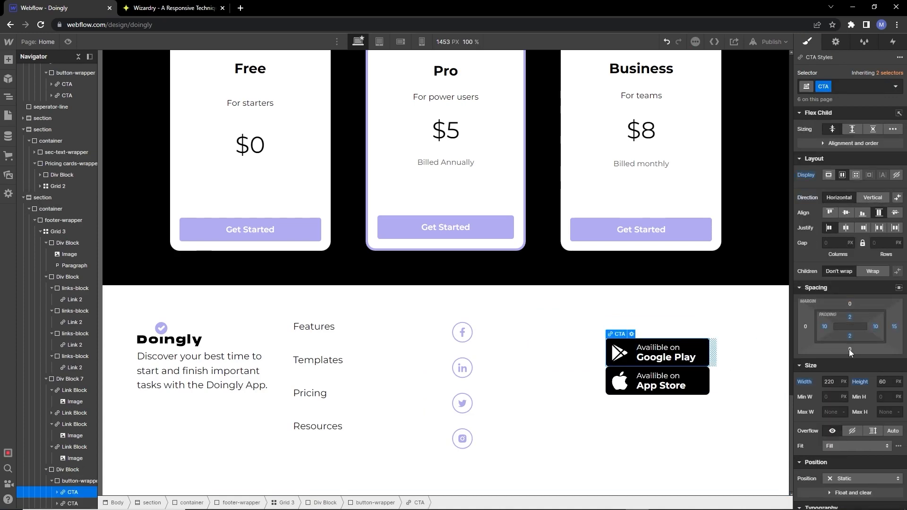
left_click(842, 86)
type("fo")
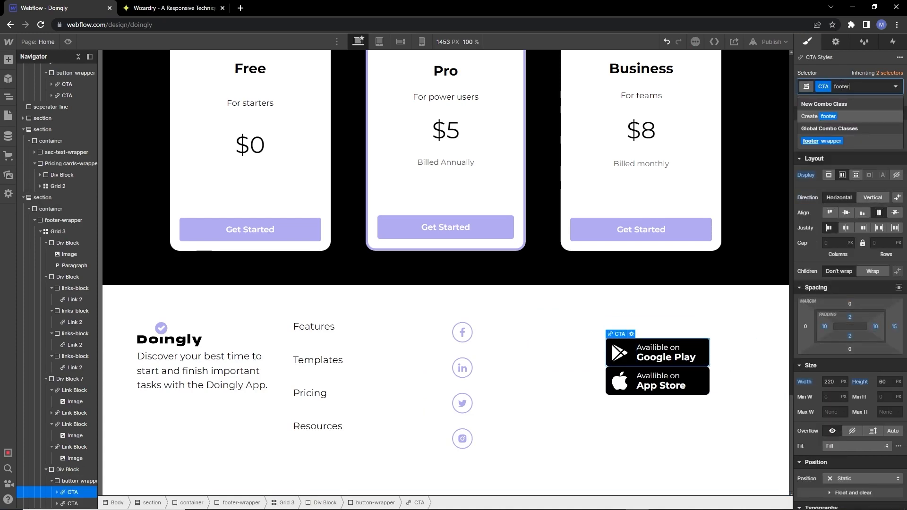
type("oter")
key("Return")
left_click(848, 350)
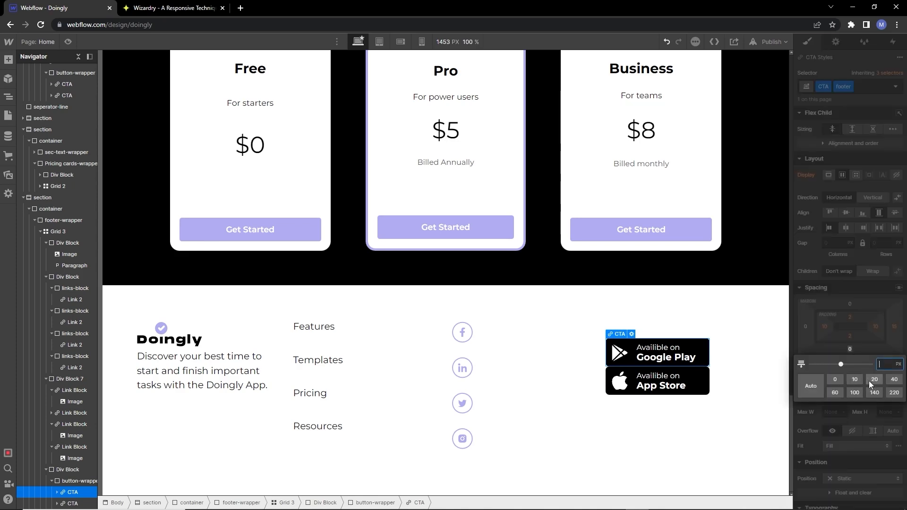
left_click(877, 381)
left_click(673, 446)
Step: Set the top margin of the footer's button-wrapper to 0
left_click(674, 372)
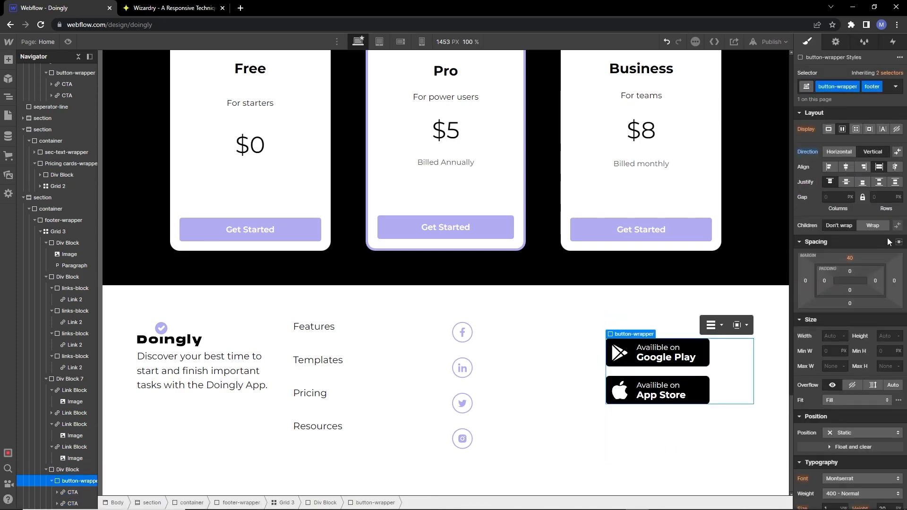
left_click(849, 258)
left_click(835, 288)
left_click(742, 432)
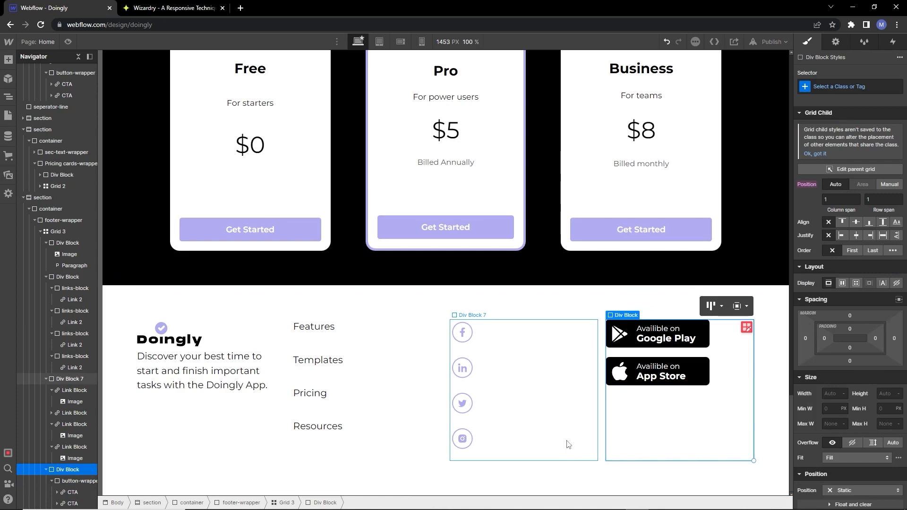
Step: Edit the footer grid so that its first column is 1.25fr wide
left_click(268, 420)
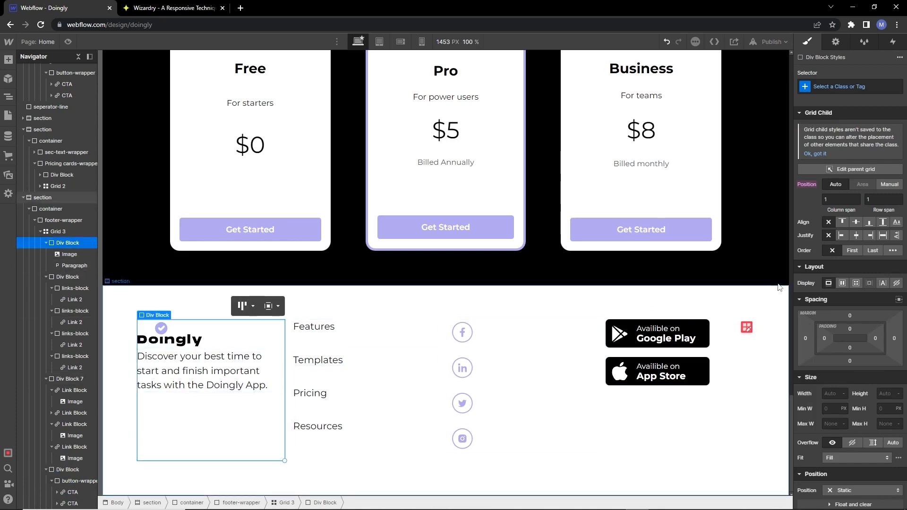
left_click(747, 327)
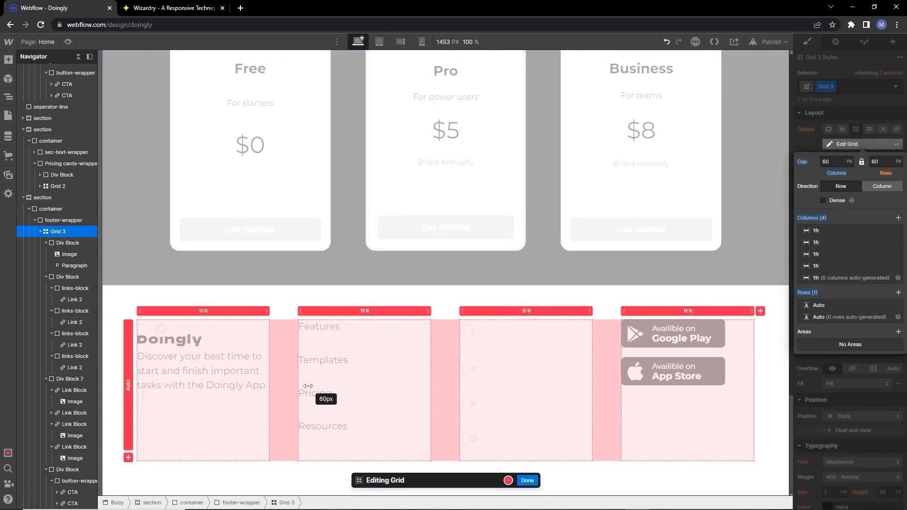
mouse_move(290, 318)
left_mouse_down()
mouse_move(310, 314)
mouse_move(299, 314)
left_mouse_up()
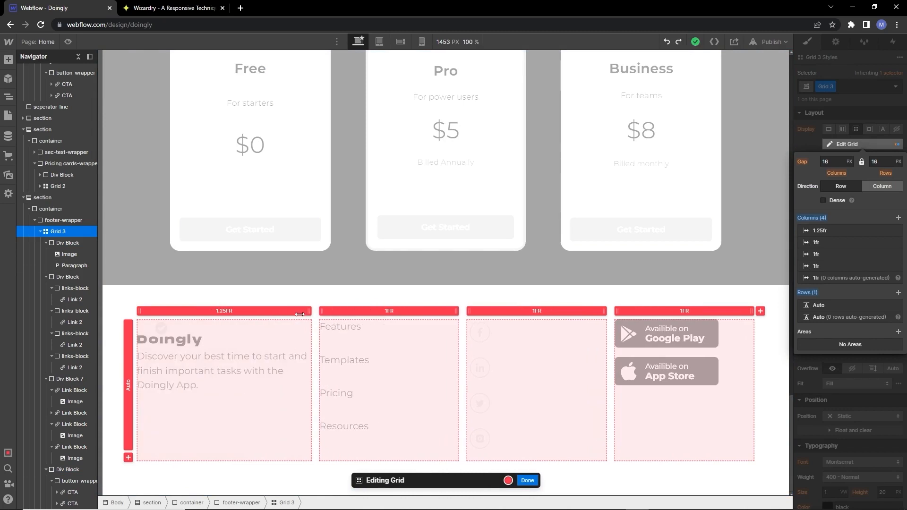
left_click(536, 485)
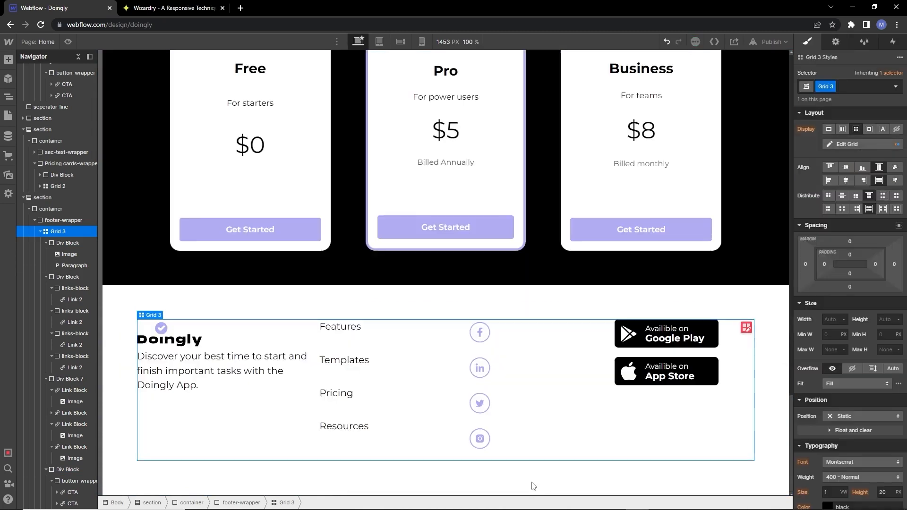
left_click(560, 457)
left_click(482, 476)
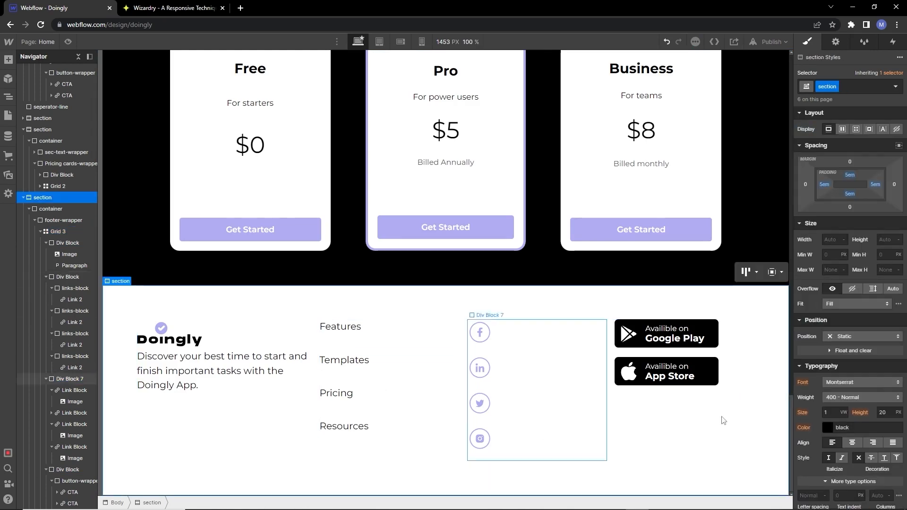
left_click(579, 361)
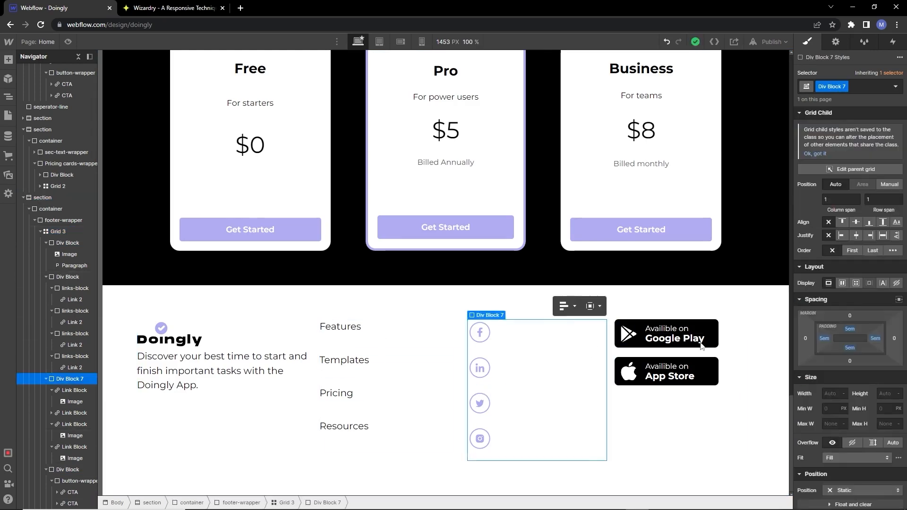
Step: Widen the column gap of the footer grid to spread its four columns further apart
left_click(747, 327)
mouse_move(322, 368)
left_mouse_down()
mouse_move(323, 359)
mouse_move(336, 363)
left_mouse_up()
left_click(526, 479)
left_click(534, 451)
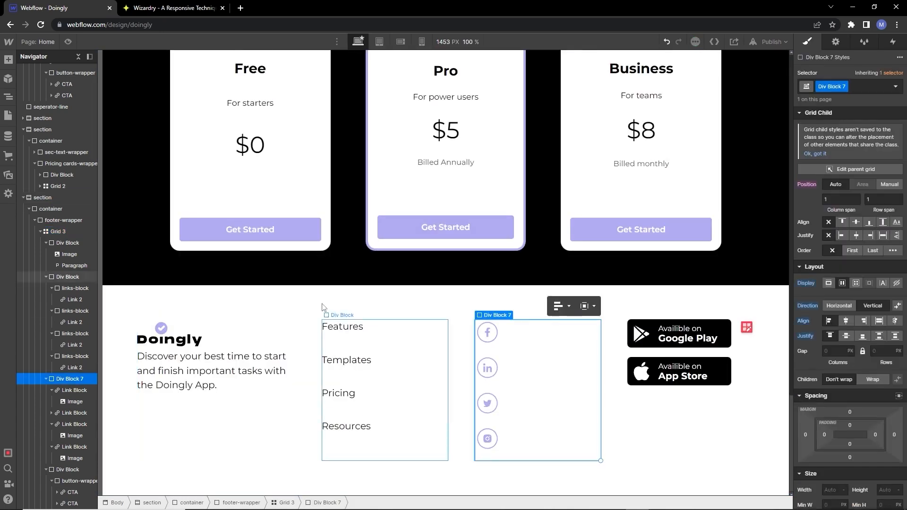
left_click(416, 472)
Step: Set the width of the black stroke accent image (Image 5) above the hero phone mockup to 10%
scroll(441, 432, "up", 20)
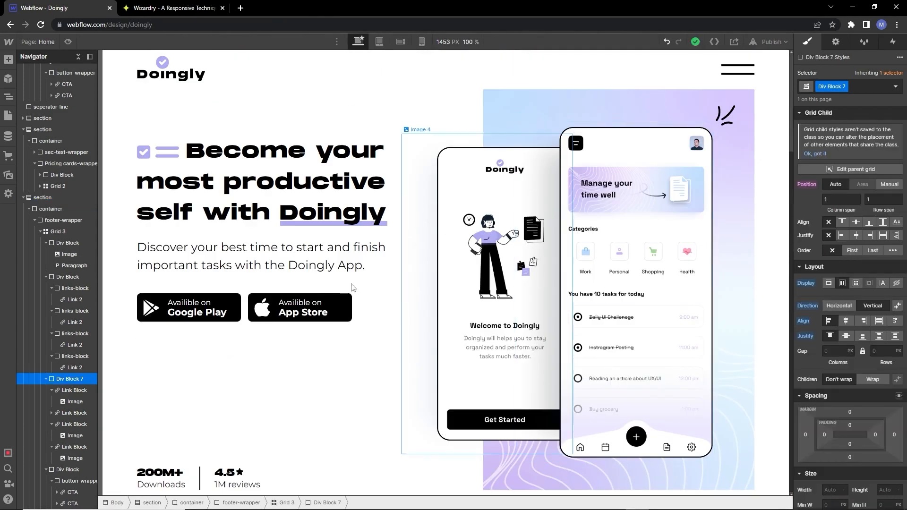
left_click(725, 115)
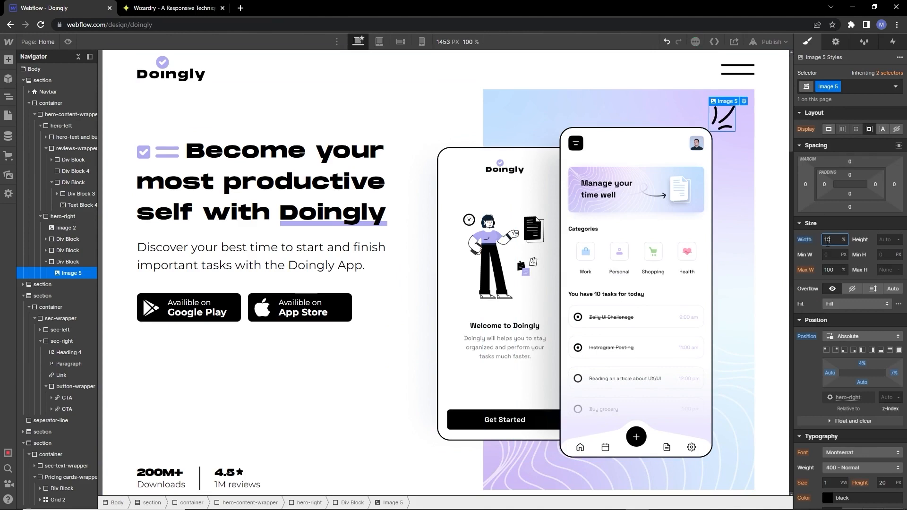
Step: Review the full desktop layout from the hero section down to the footer and return to the hero
scroll(421, 218, "down", 2)
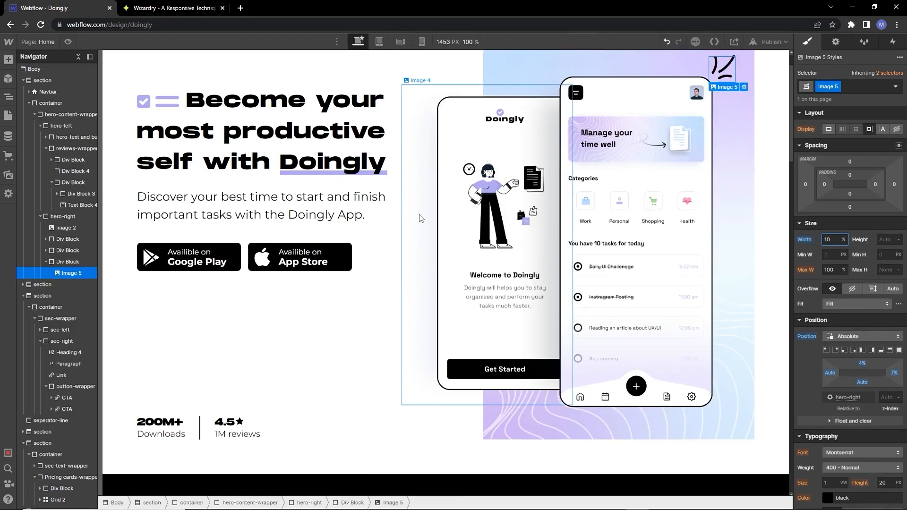
scroll(420, 218, "down", 9)
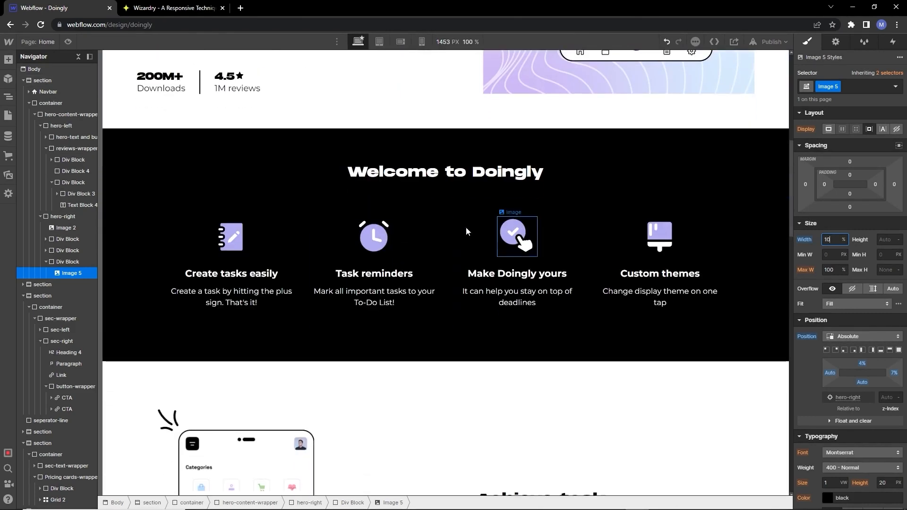
scroll(444, 231, "down", 3)
scroll(444, 232, "down", 7)
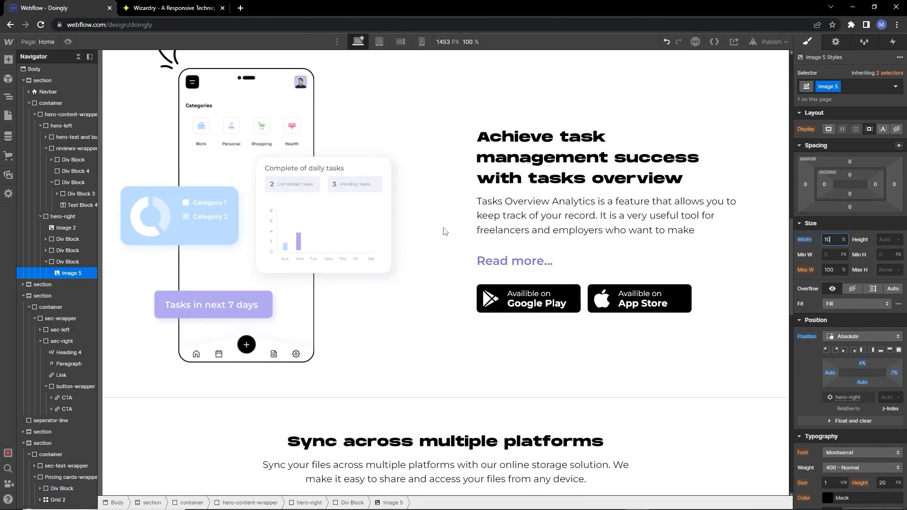
scroll(444, 232, "down", 14)
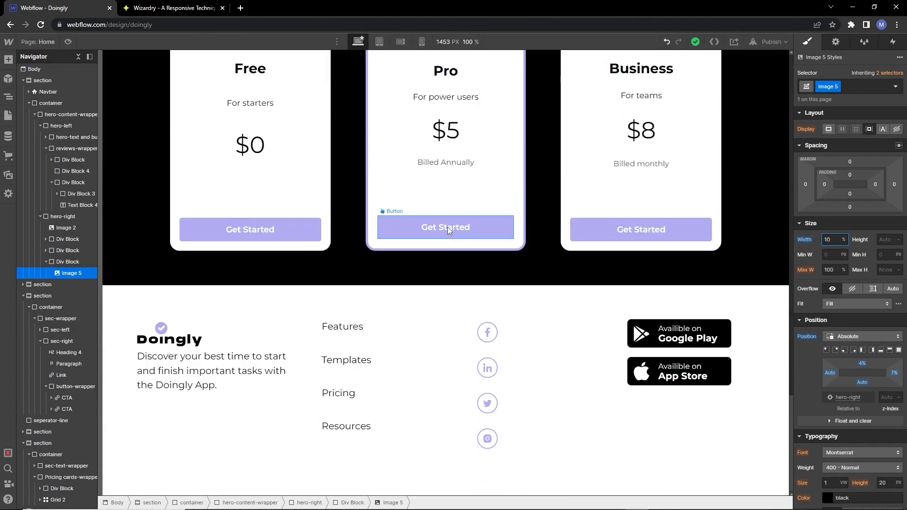
scroll(445, 229, "up", 20)
scroll(448, 230, "up", 6)
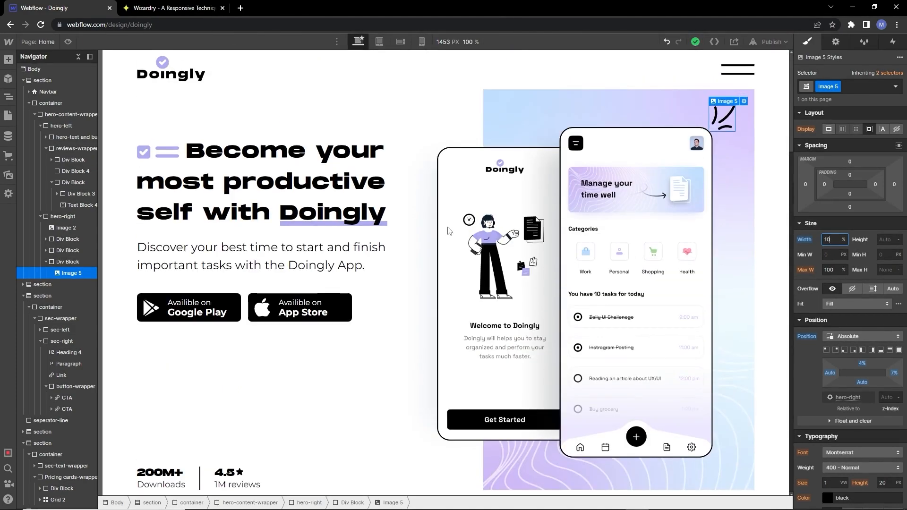
Step: Switch the canvas to the tablet breakpoint and review the layout from the hero section to the footer
left_click(379, 41)
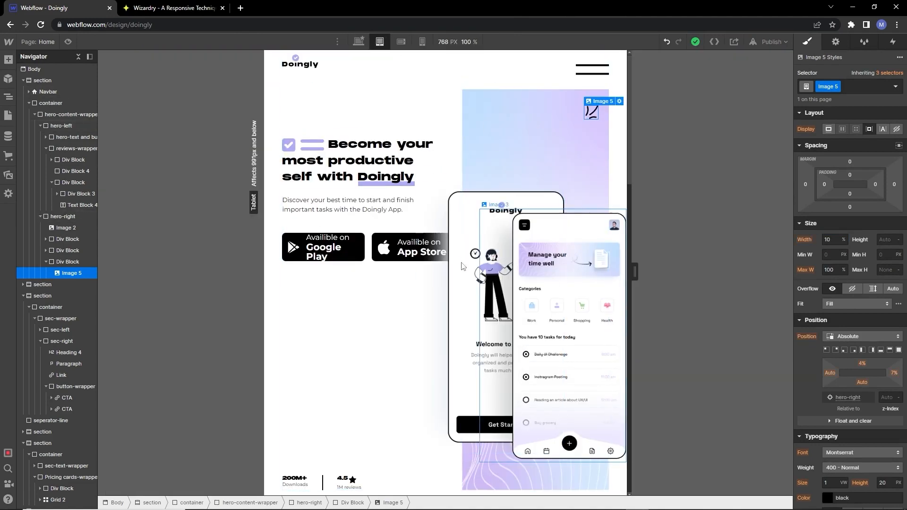
scroll(513, 216, "down", 3)
scroll(514, 216, "down", 19)
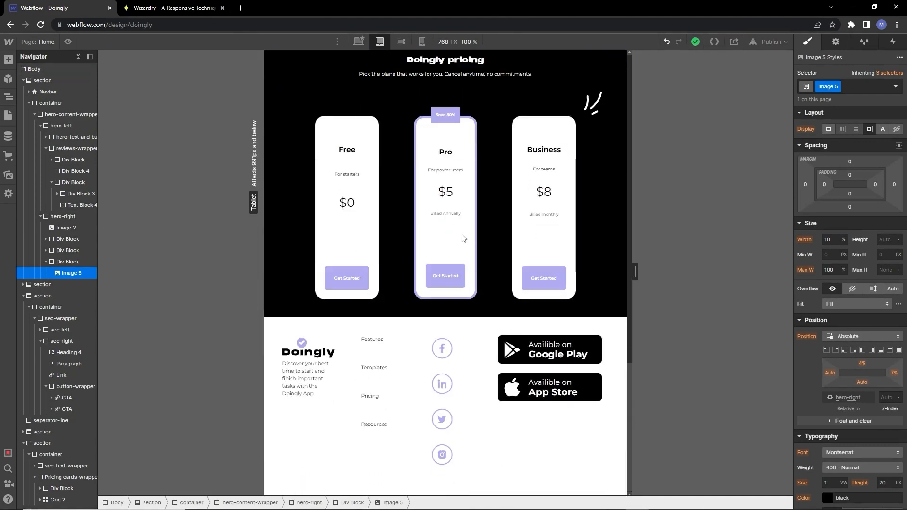
scroll(463, 238, "up", 20)
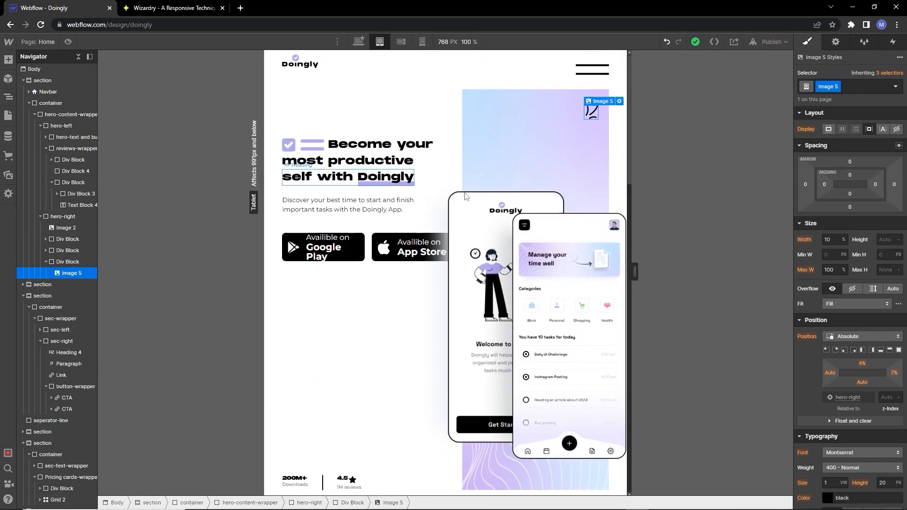